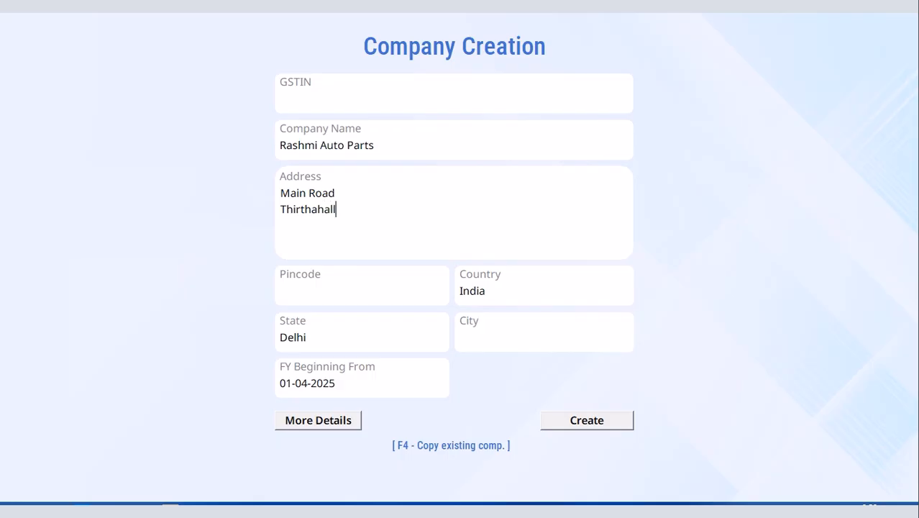
# Step: Add 'Shimogga District' and 'Karnataka' as extra company address lines
pyautogui.press('Return')
pyautogui.click(287, 226)
pyautogui.write('Shimogga District')
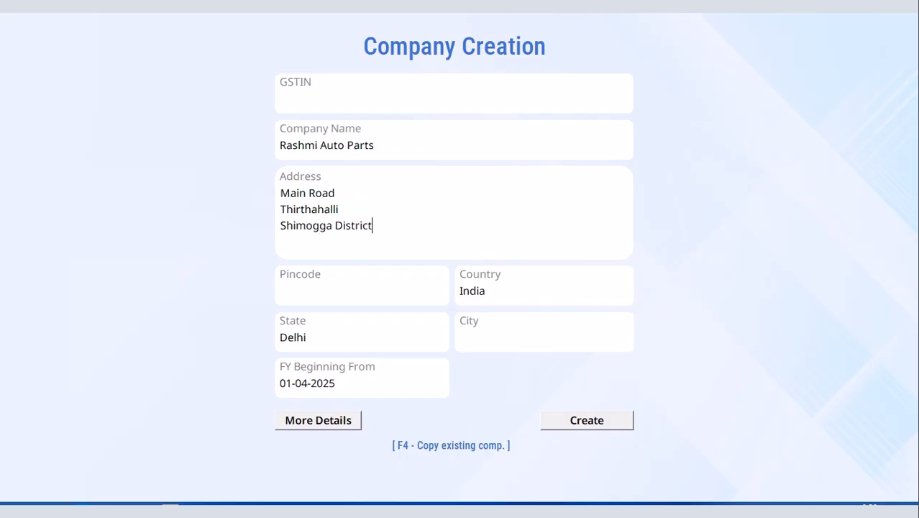
pyautogui.click(378, 229)
pyautogui.click(291, 244)
pyautogui.write('Karnataka')
# Step: Enter pincode 577432, change the state from Delhi to Karnataka, and open More Details
pyautogui.click(302, 288)
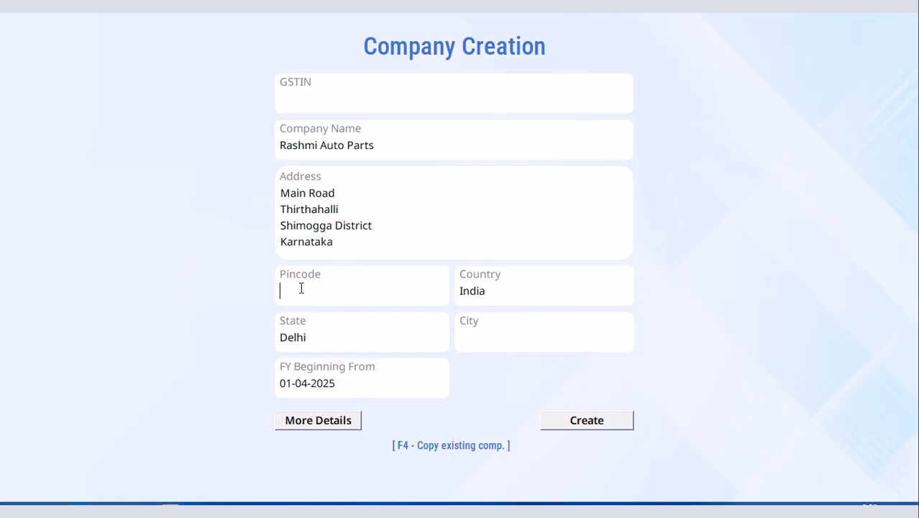
pyautogui.write('577432')
pyautogui.click(326, 336)
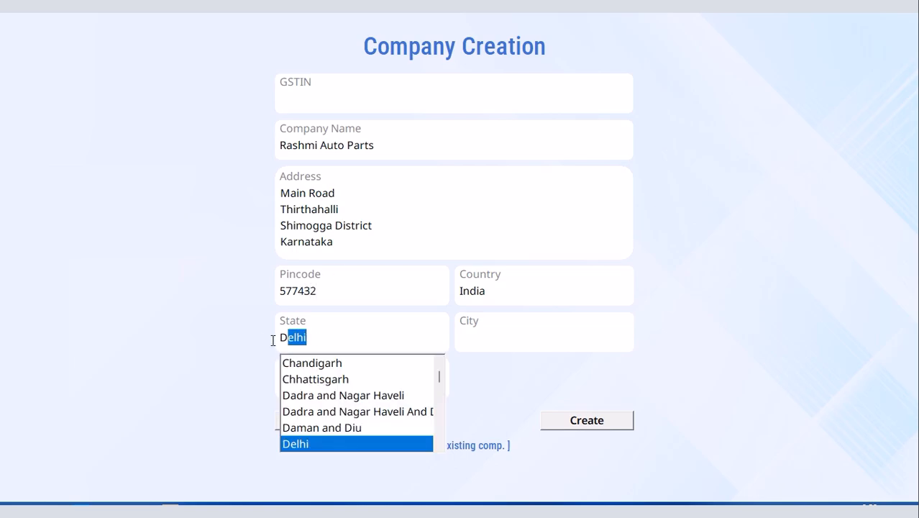
pyautogui.press('BackSpace')
pyautogui.write('karnataka')
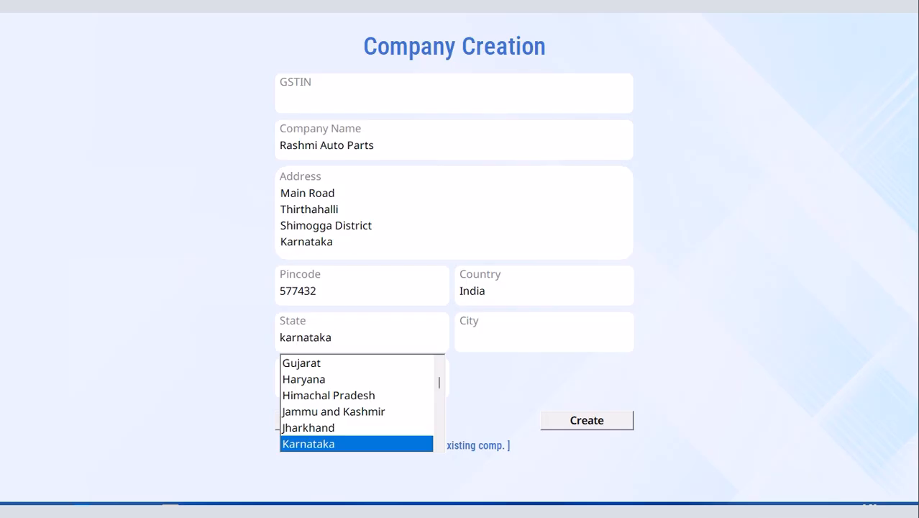
pyautogui.press('Return')
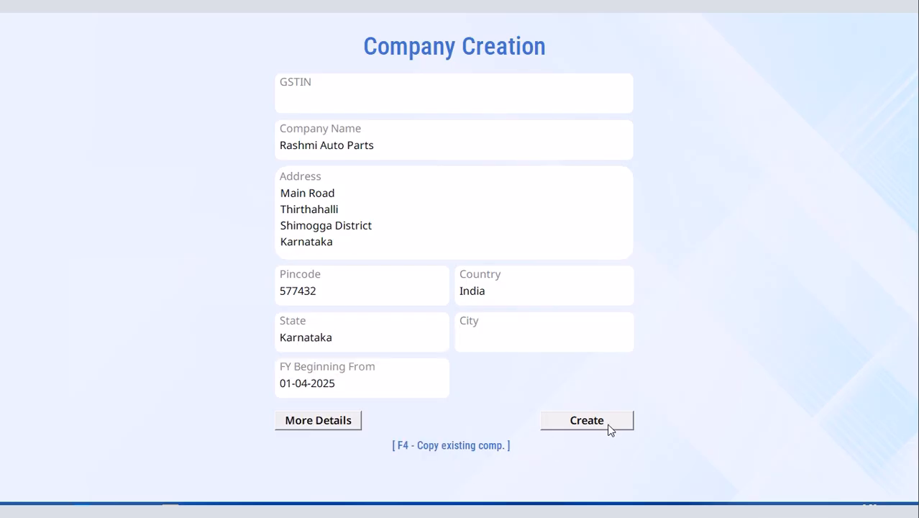
pyautogui.press('Return')
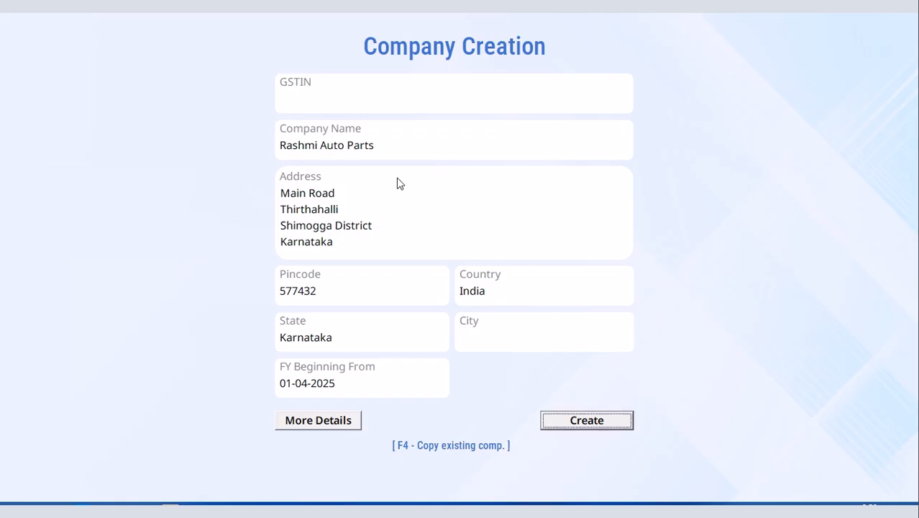
pyautogui.click(344, 420)
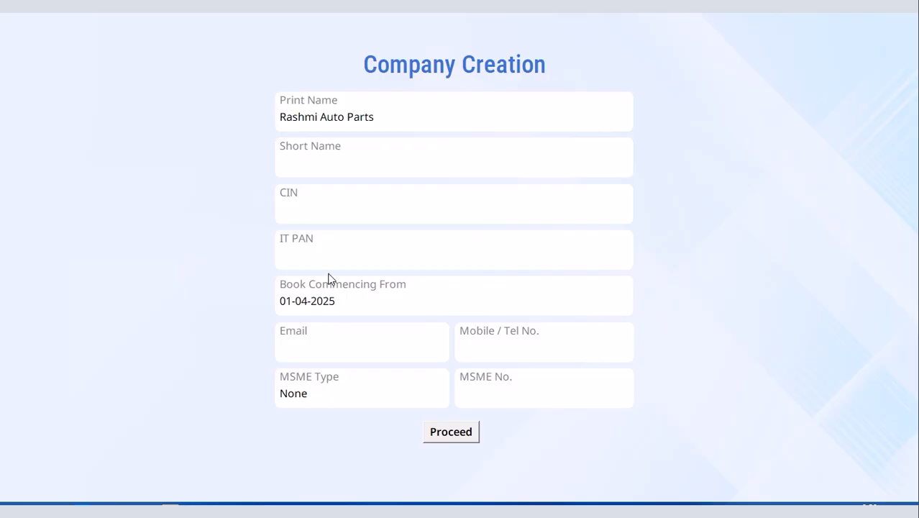
# Step: Fill in the company's mobile number and e-mail address, then proceed to the main form
pyautogui.click(511, 344)
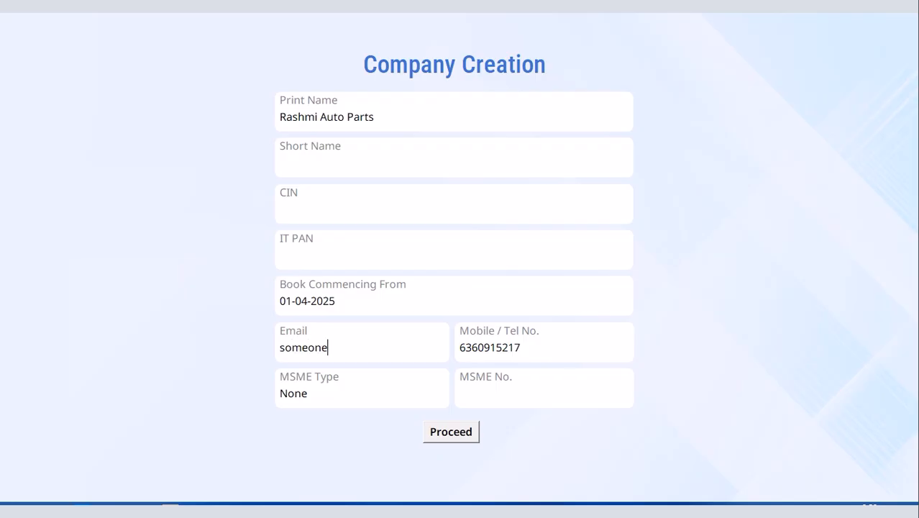
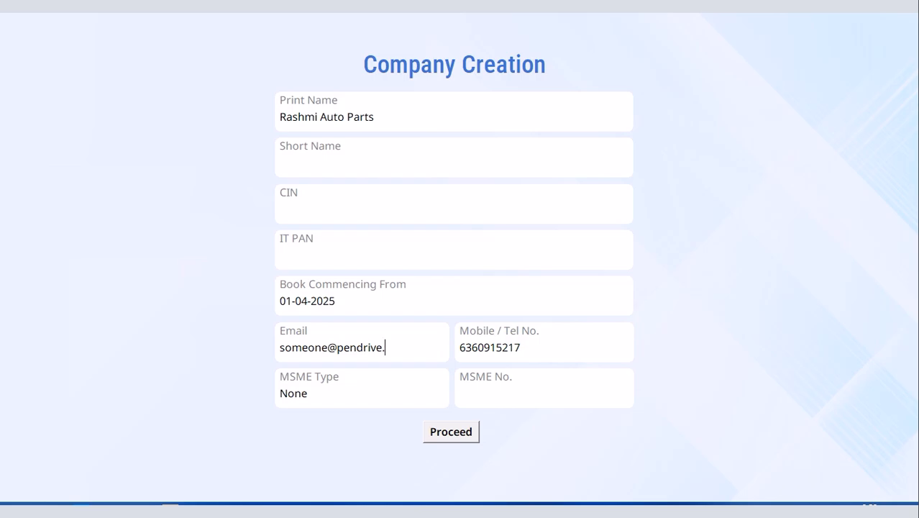
pyautogui.click(452, 436)
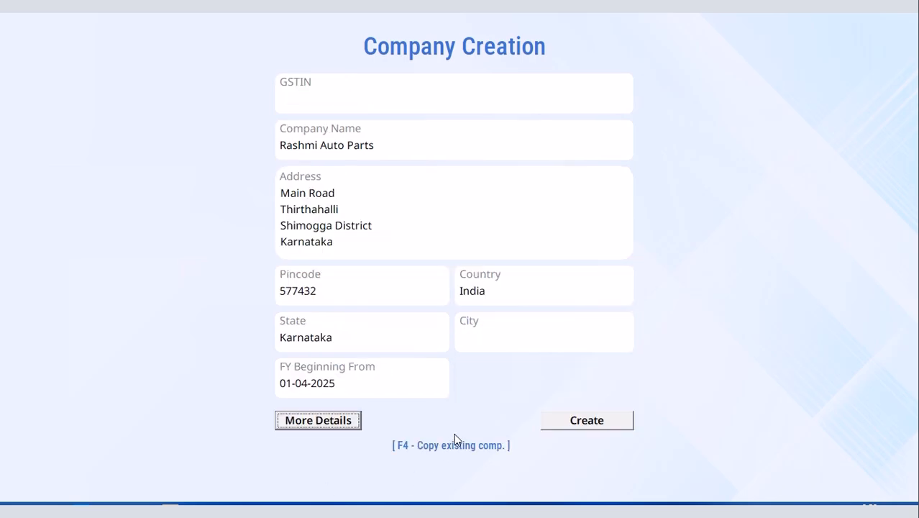
# Step: Create the Rashmi Auto Parts company and dismiss the run-time server error
pyautogui.click(587, 424)
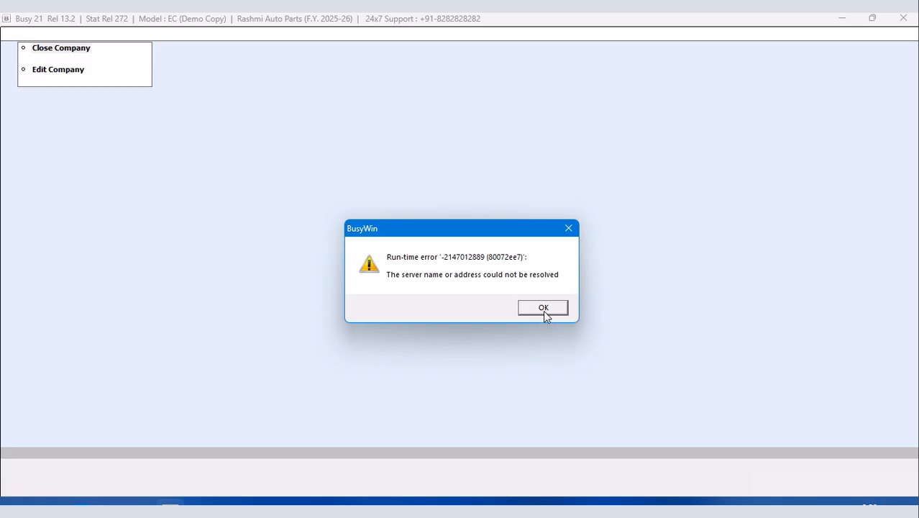
pyautogui.click(543, 310)
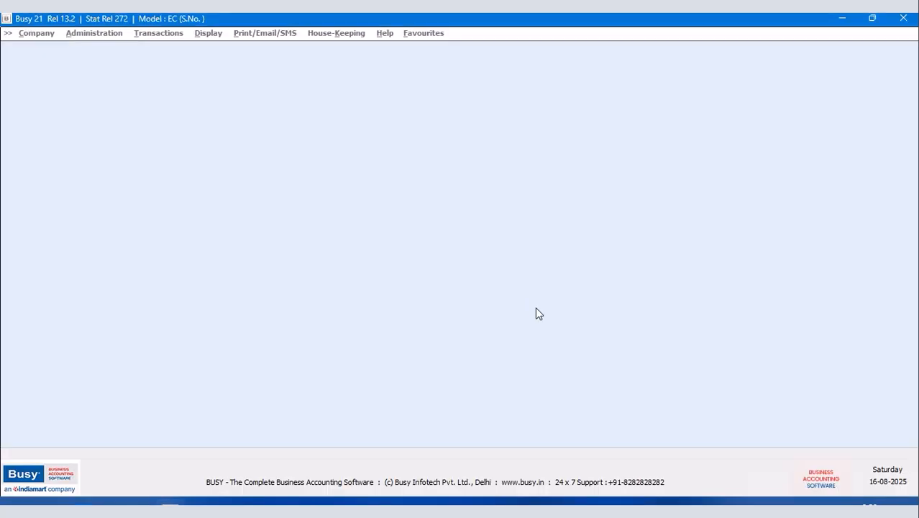
# Step: Open the existing Rashmi Auto Parts company
pyautogui.click(539, 287)
pyautogui.click(57, 49)
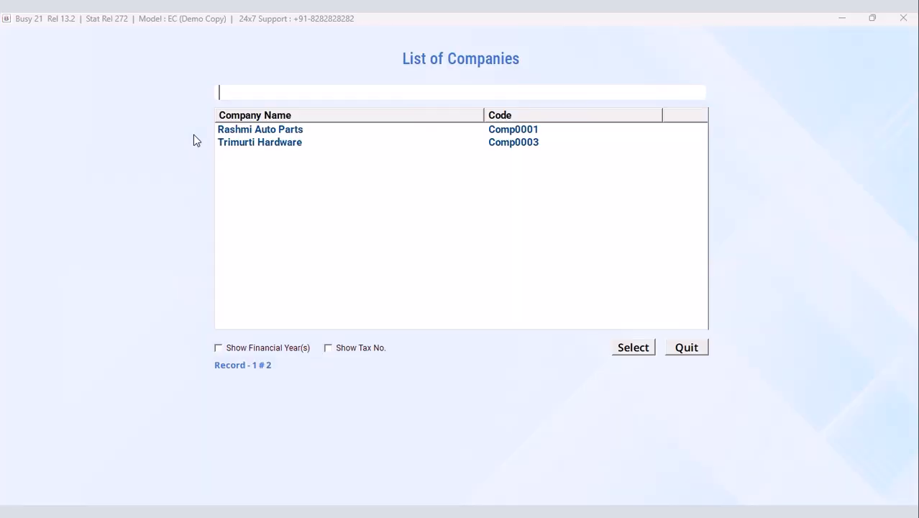
pyautogui.click(267, 132)
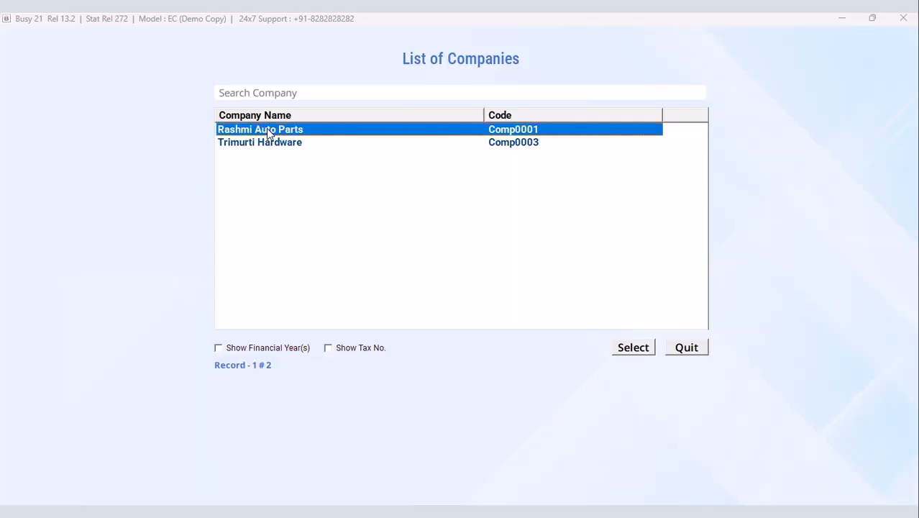
pyautogui.click(639, 349)
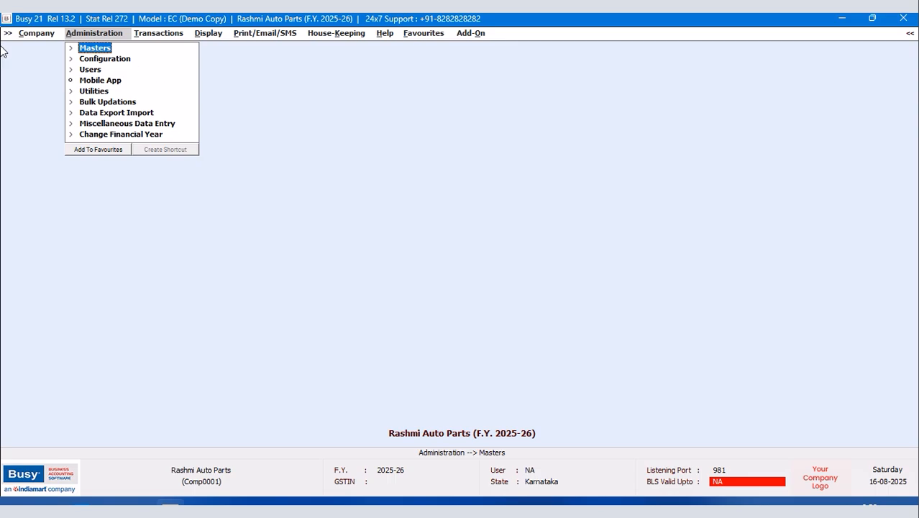
# Step: List all item masters on screen to confirm the item list is empty, then close it
pyautogui.click(95, 49)
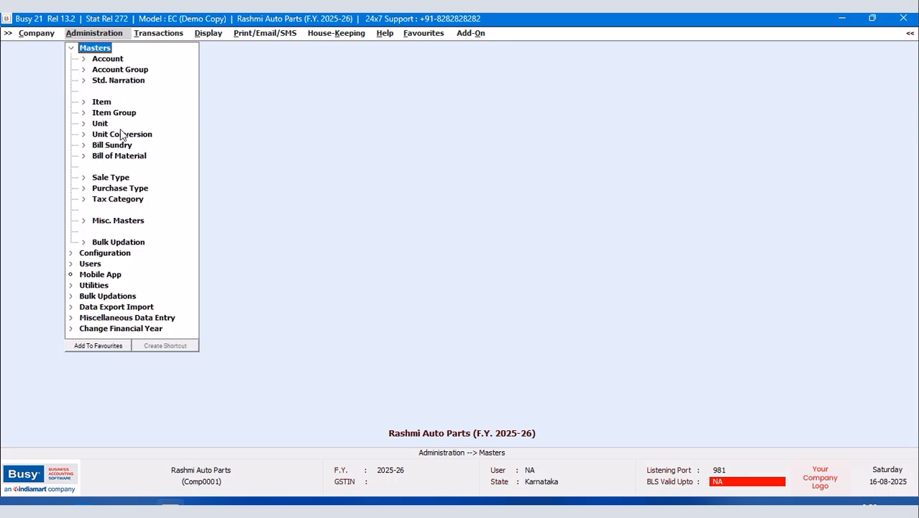
pyautogui.click(103, 102)
pyautogui.click(113, 134)
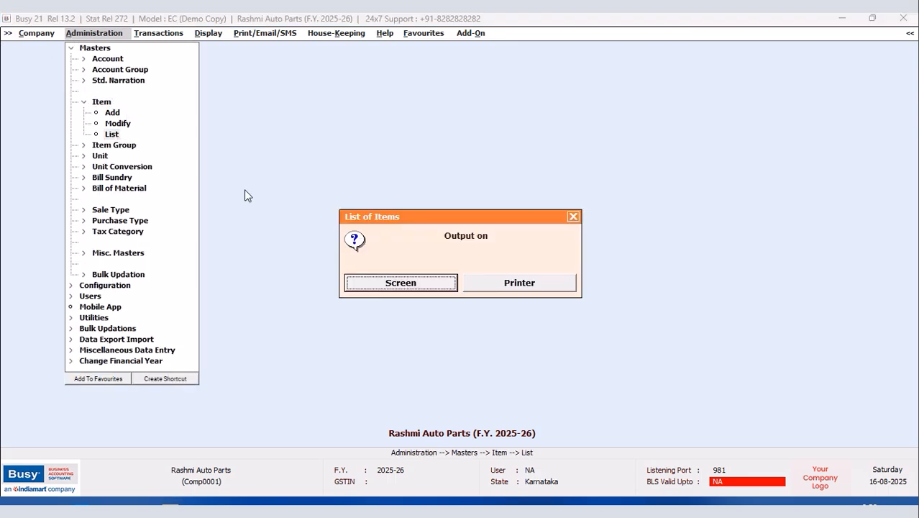
pyautogui.click(395, 286)
pyautogui.click(403, 282)
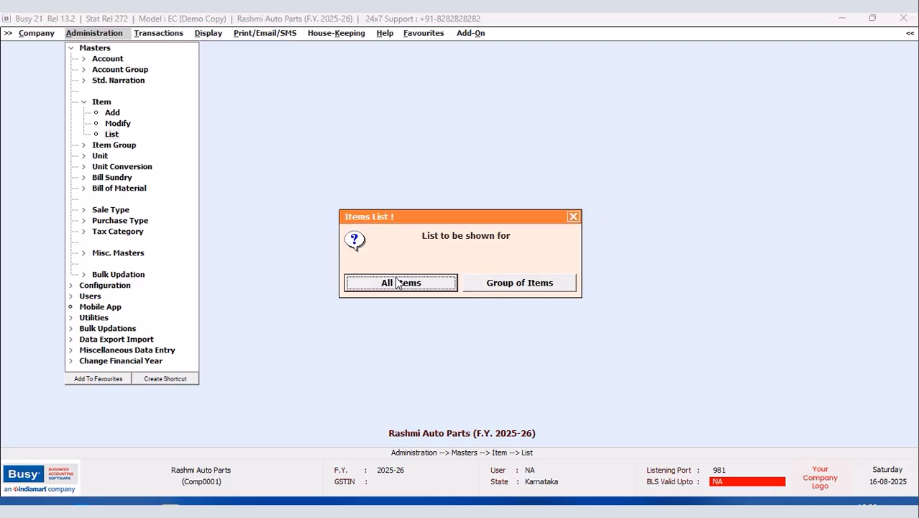
pyautogui.click(403, 283)
pyautogui.click(168, 142)
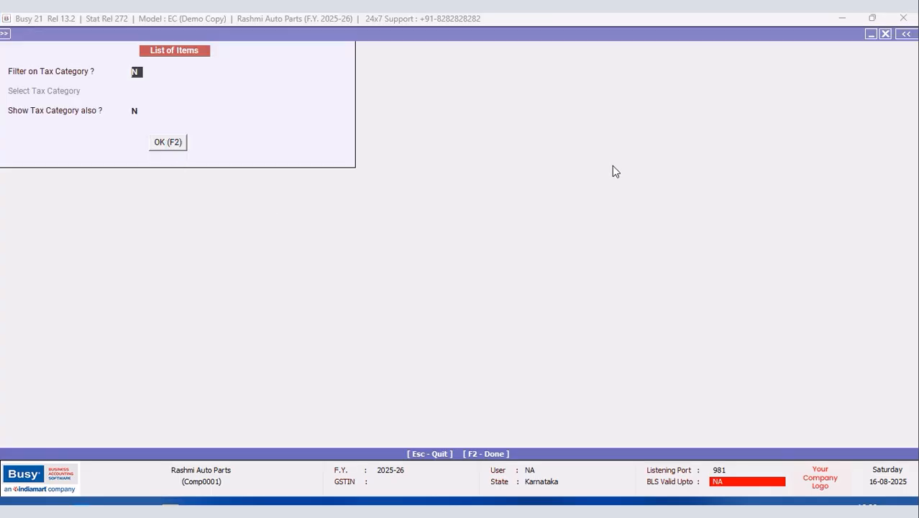
pyautogui.click(886, 34)
pyautogui.click(886, 34)
pyautogui.click(601, 219)
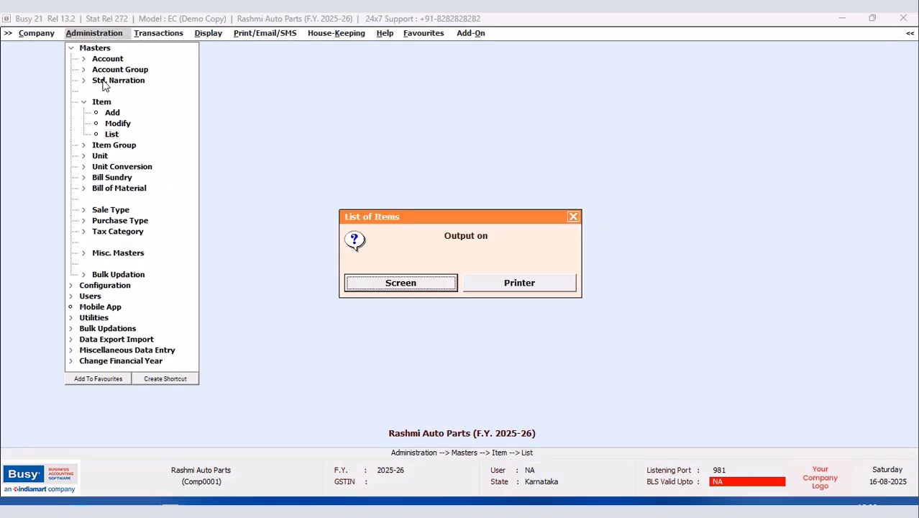
pyautogui.click(574, 218)
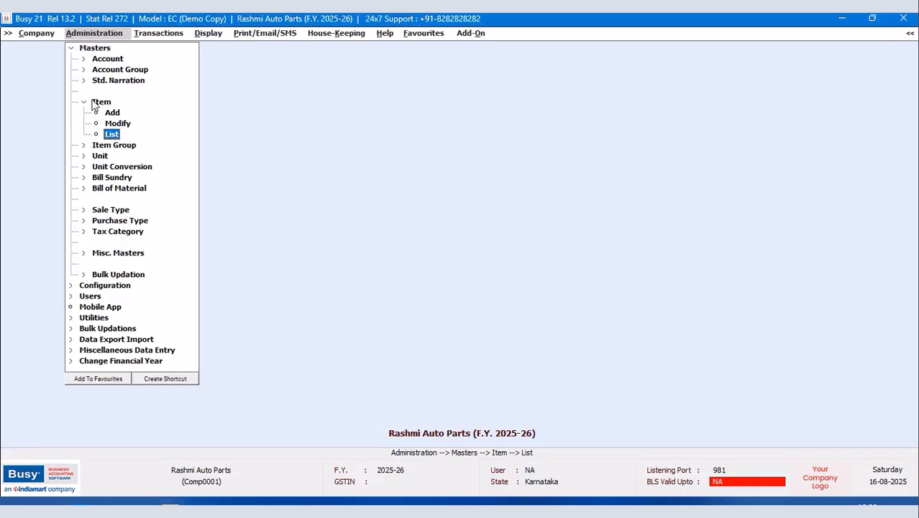
# Step: Browse the masters and configuration menus to reach Features / Options
pyautogui.click(70, 48)
pyautogui.click(101, 59)
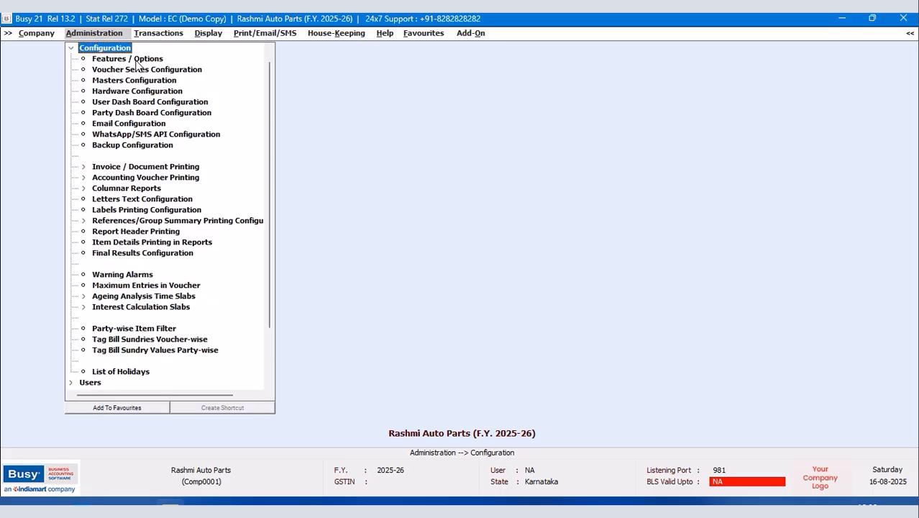
pyautogui.click(71, 48)
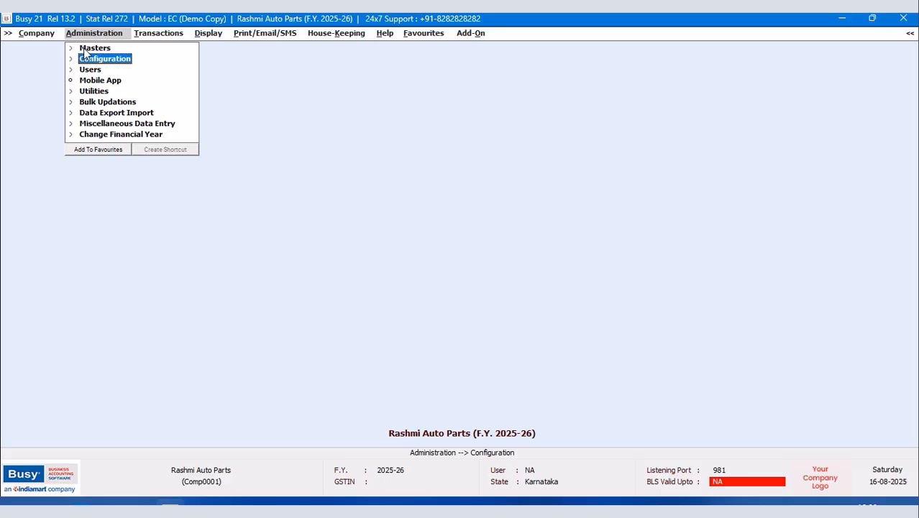
pyautogui.click(84, 50)
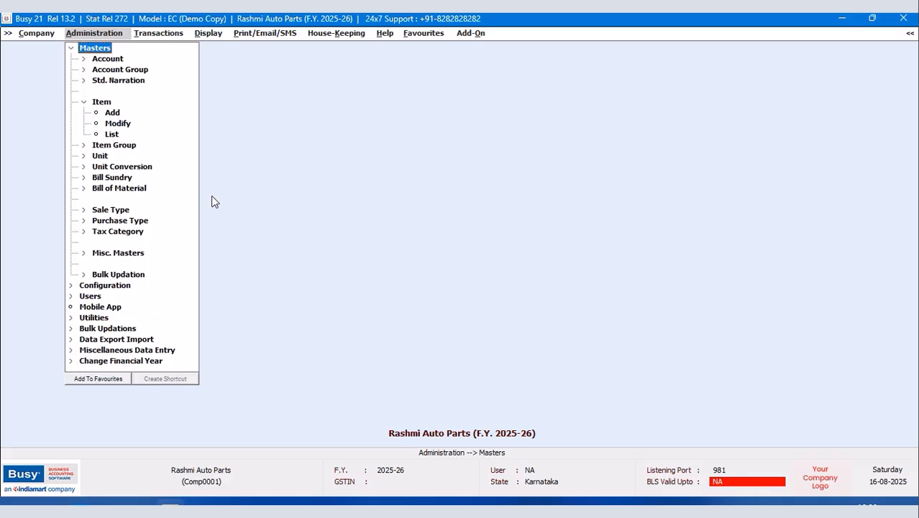
pyautogui.click(119, 255)
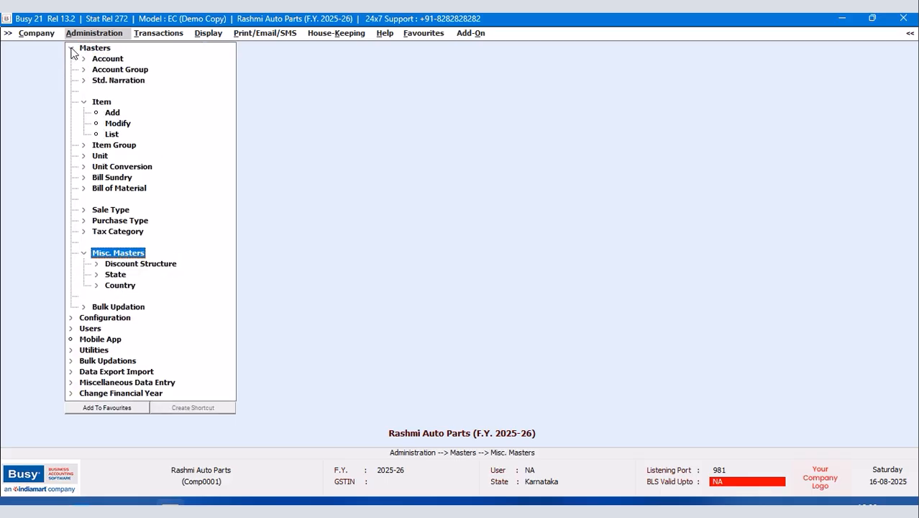
pyautogui.click(71, 48)
pyautogui.click(98, 60)
# Step: Set the inventory item-wise discount type to Compound Discount and save
pyautogui.press('Down')
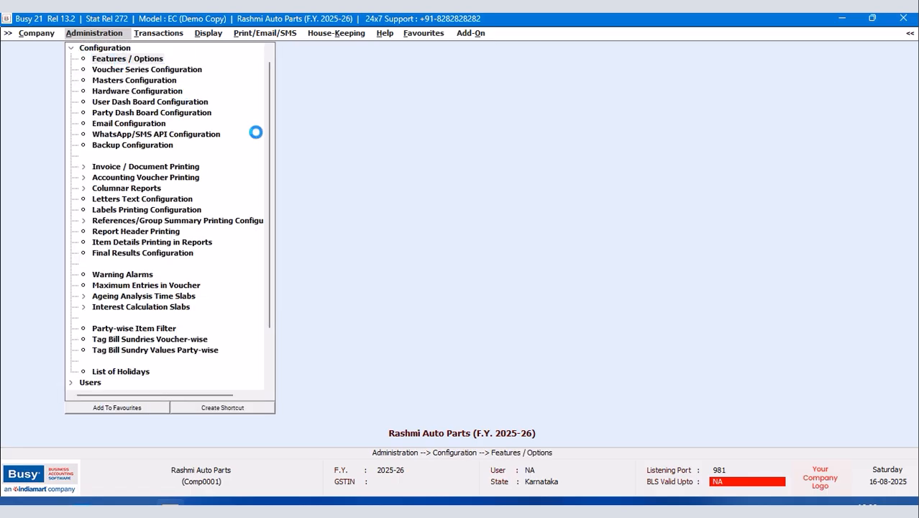
pyautogui.click(72, 218)
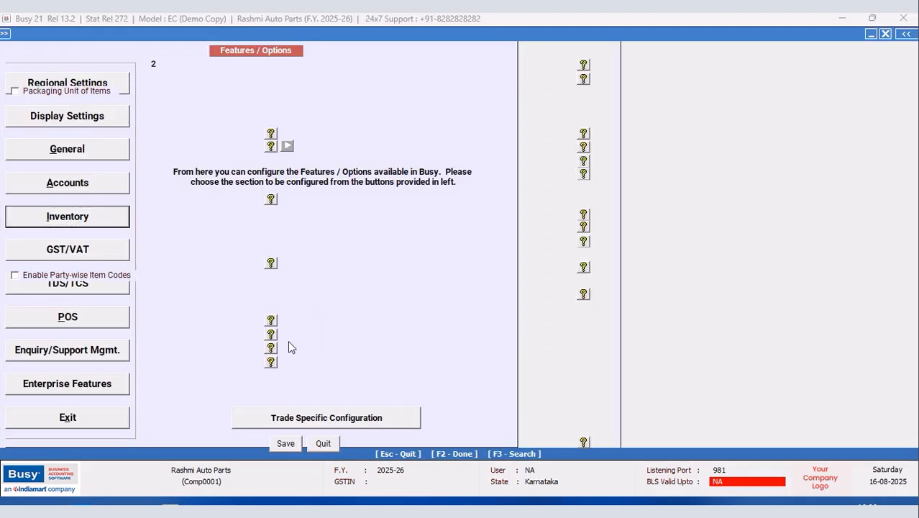
pyautogui.click(199, 378)
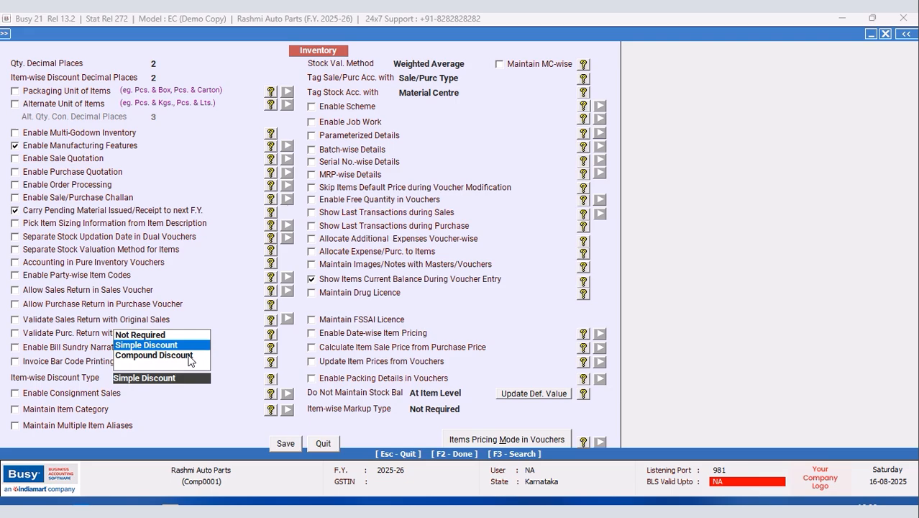
pyautogui.click(189, 356)
pyautogui.click(287, 444)
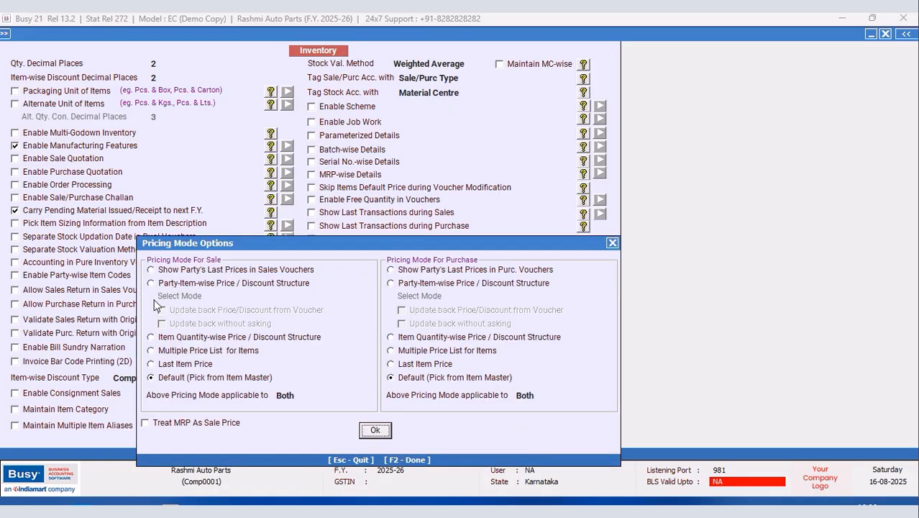
# Step: Enable quantity-wise price / discount structure pricing and save the inventory options
pyautogui.click(152, 338)
pyautogui.click(377, 432)
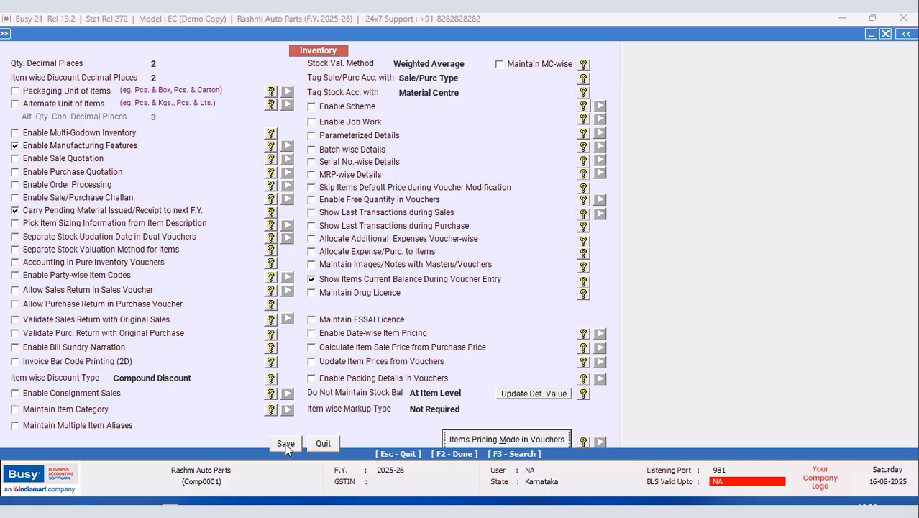
pyautogui.click(286, 444)
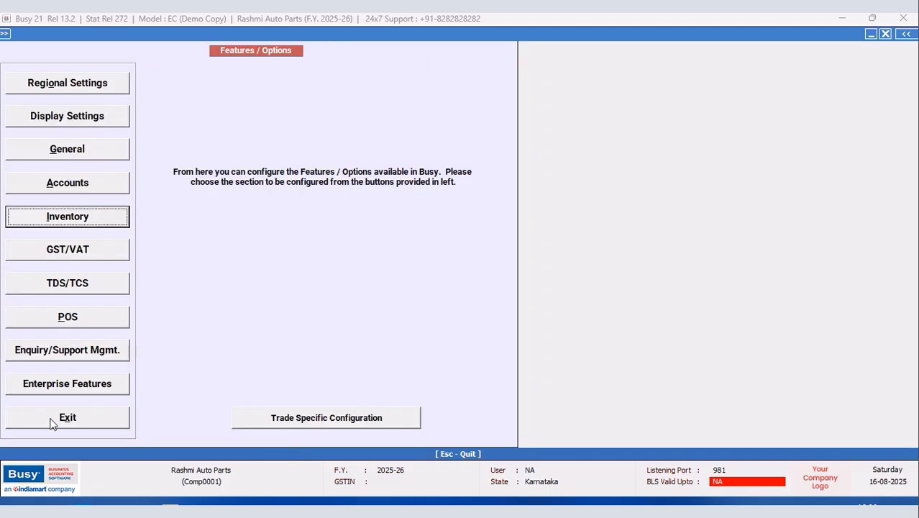
pyautogui.click(51, 423)
# Step: Add discount structure NEW DISCOUNTS as Compound Discount of Same Nature and save it
pyautogui.click(75, 57)
pyautogui.click(92, 48)
pyautogui.click(121, 223)
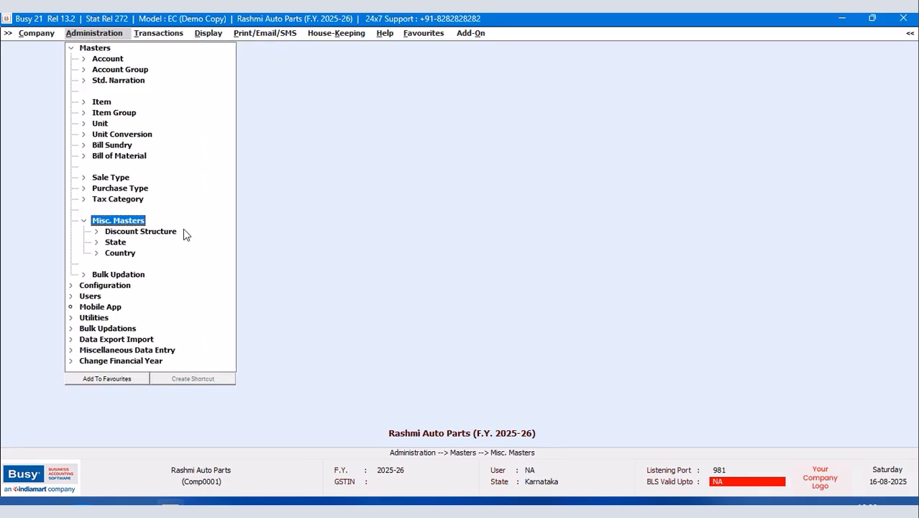
pyautogui.click(131, 232)
pyautogui.click(128, 242)
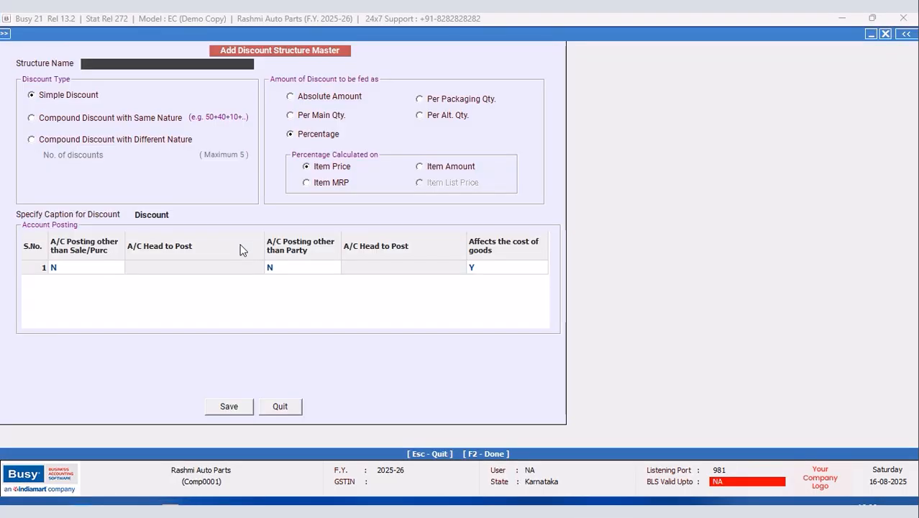
pyautogui.write('NEW DISCOUNT')
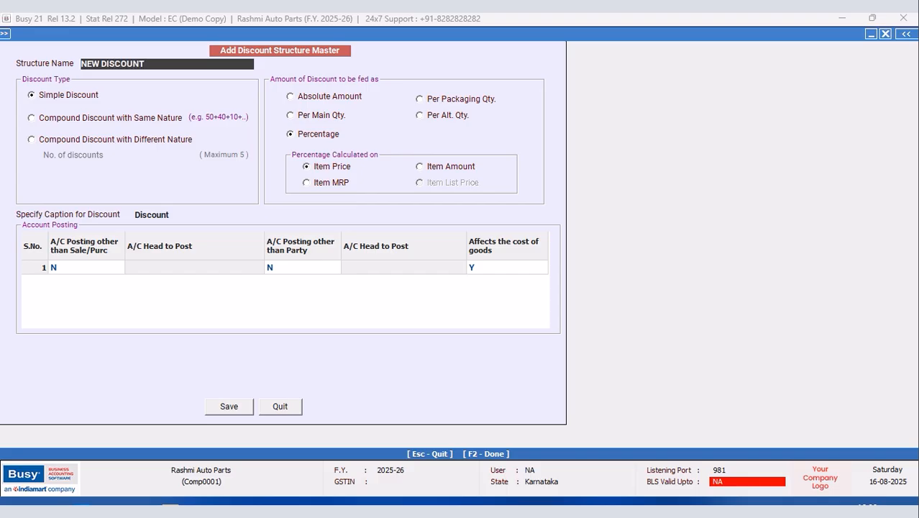
pyautogui.write('S')
pyautogui.press('Return')
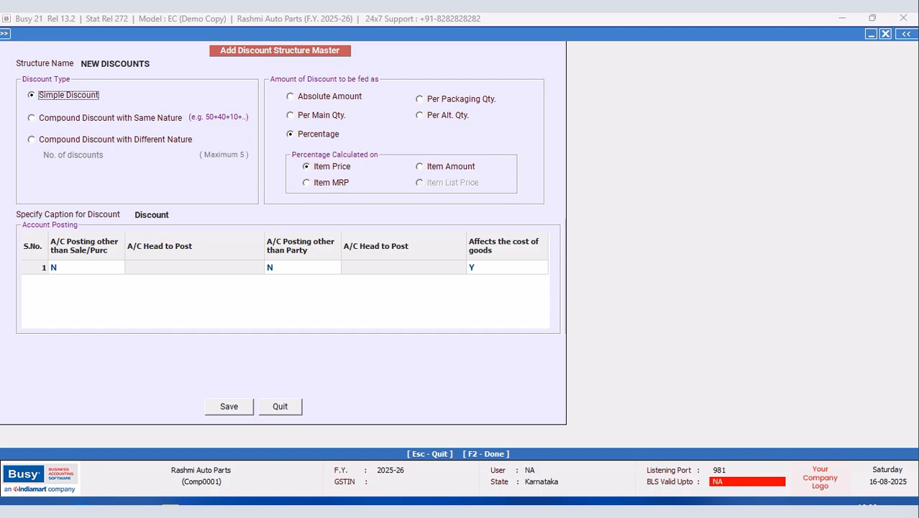
pyautogui.click(31, 118)
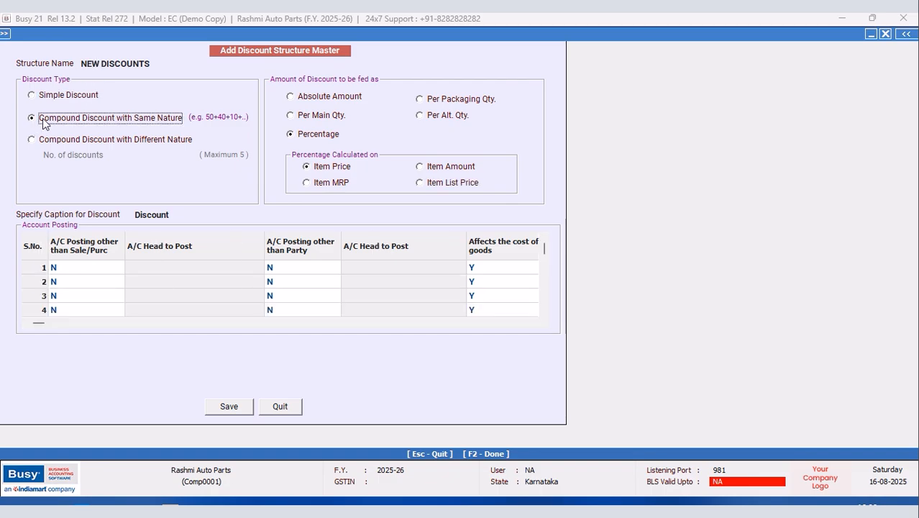
pyautogui.click(228, 407)
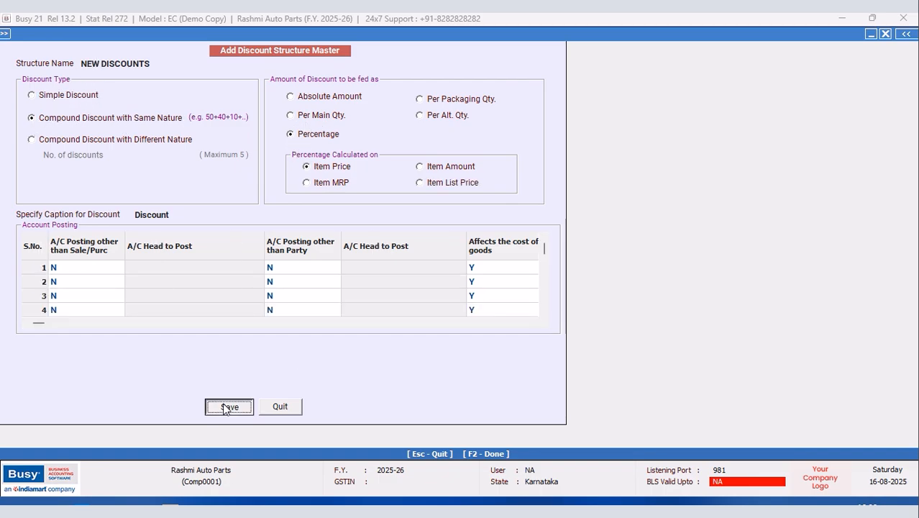
# Step: Open the voucher configuration for the Sales series Main
pyautogui.click(280, 406)
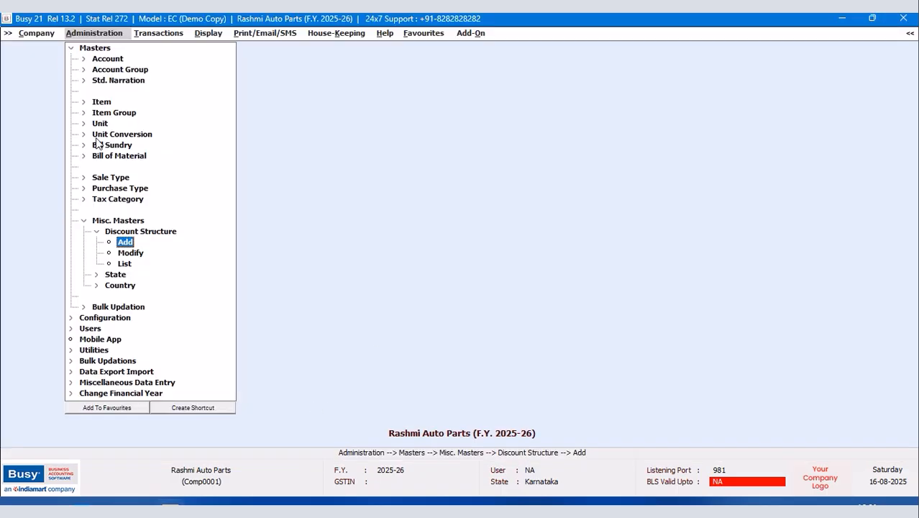
pyautogui.click(71, 48)
pyautogui.click(115, 59)
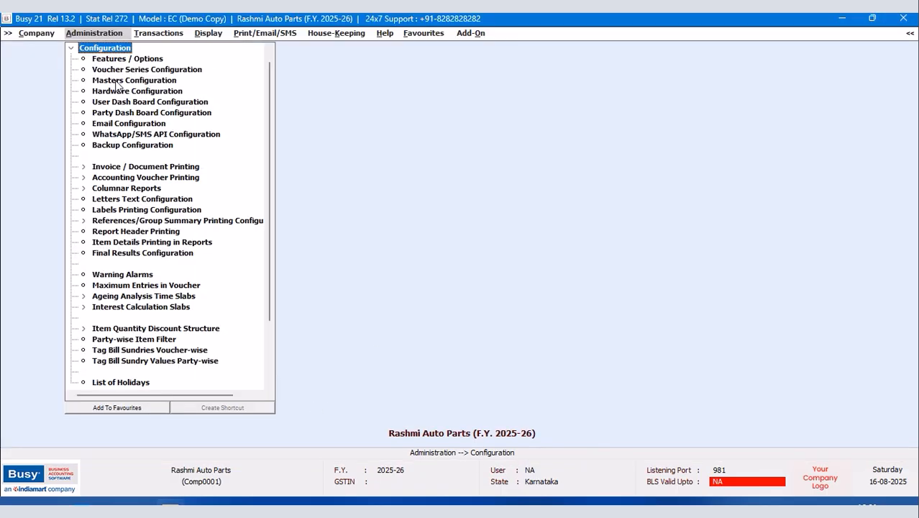
pyautogui.doubleClick(122, 70)
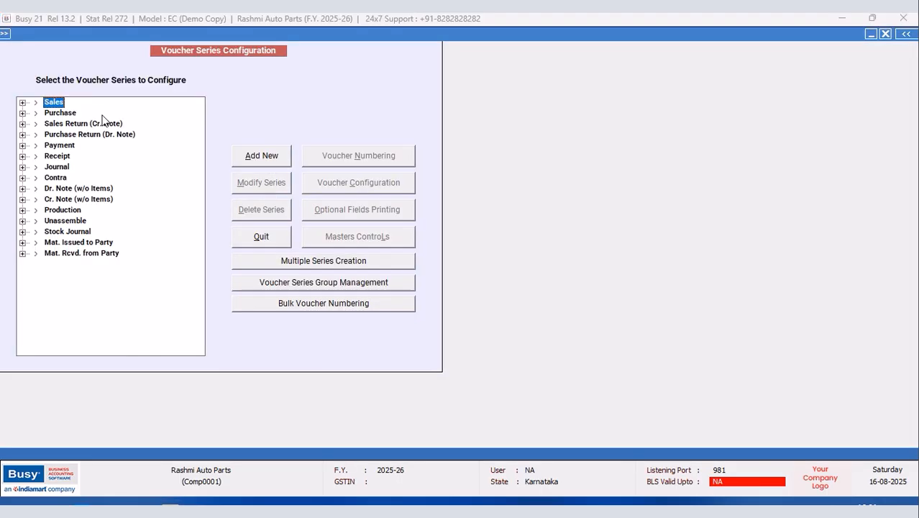
pyautogui.click(22, 103)
pyautogui.click(67, 115)
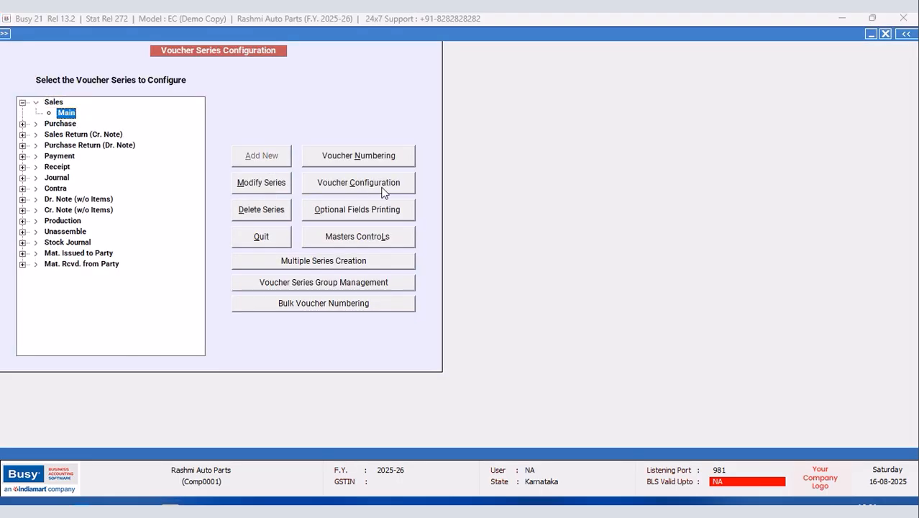
pyautogui.click(381, 186)
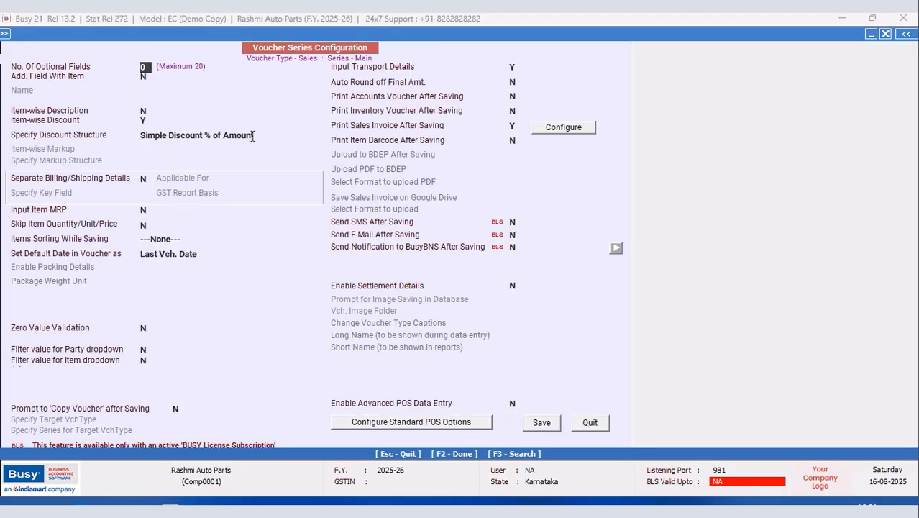
# Step: Apply NEW DISCOUNTS as the discount structure and enable separate billing/shipping details
pyautogui.click(259, 136)
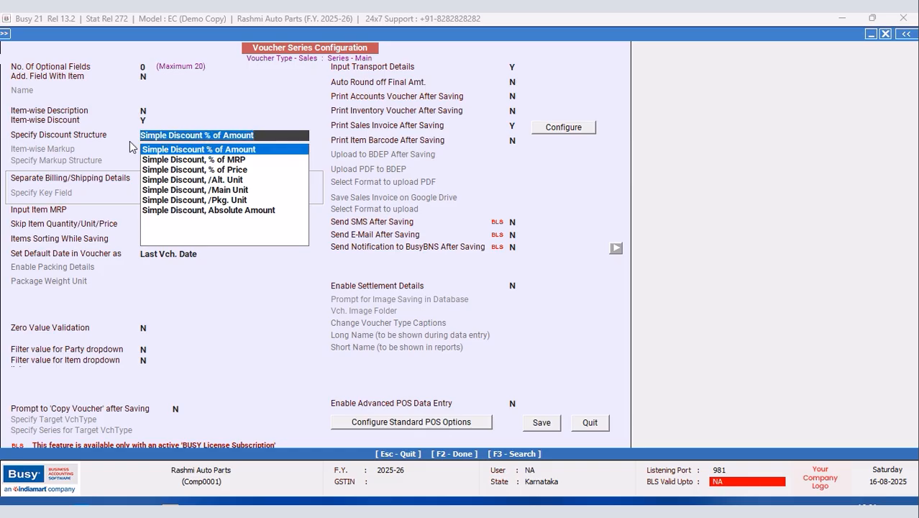
pyautogui.write('S')
pyautogui.press('BackSpace')
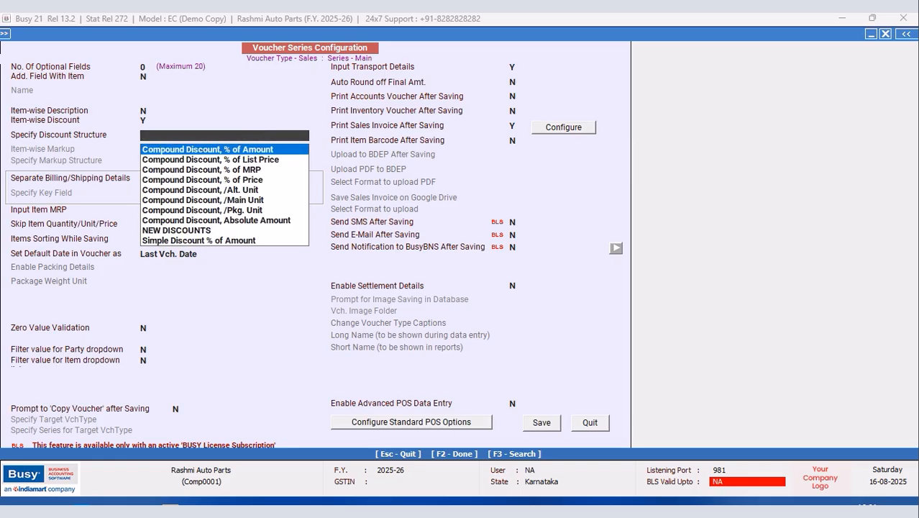
pyautogui.write('NEW')
pyautogui.press('Return')
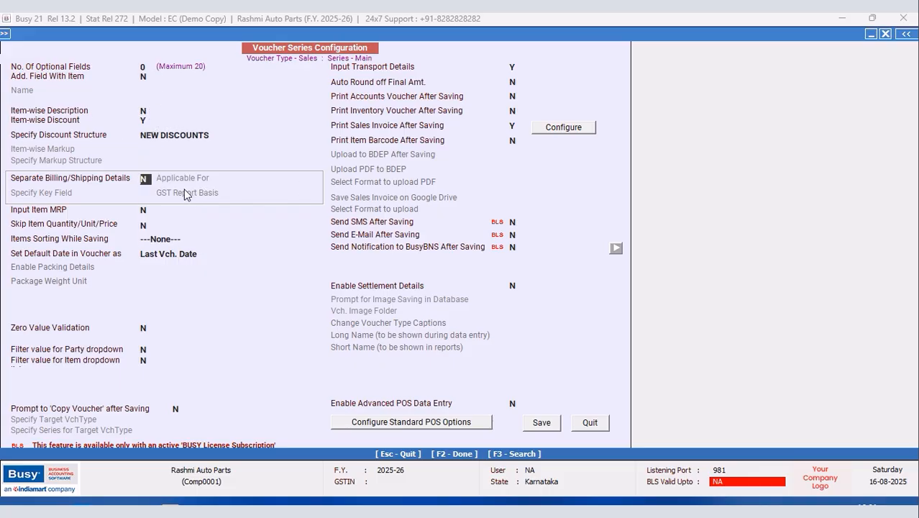
pyautogui.press('y')
# Step: Turn on auto round off with Rounded Off (+) and Rounded Off (-) sundries, then save
pyautogui.click(514, 82)
pyautogui.press('y')
pyautogui.click(570, 87)
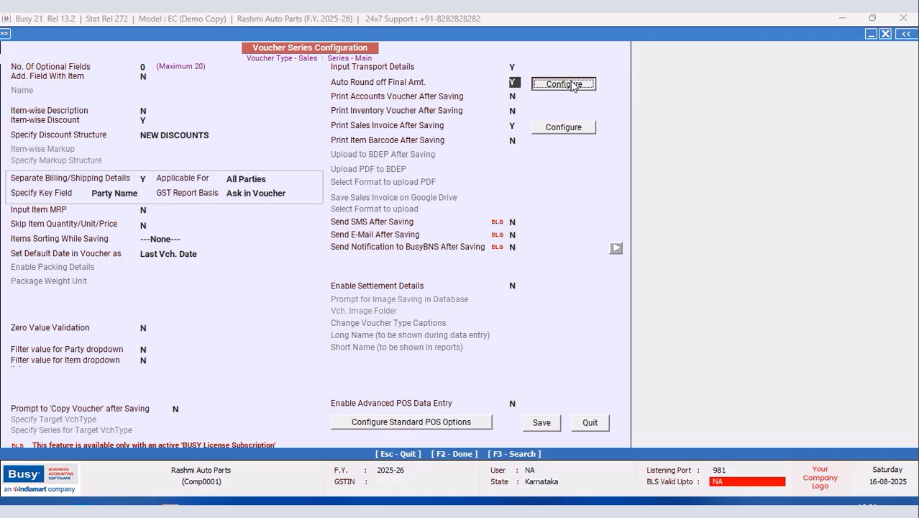
pyautogui.write('R')
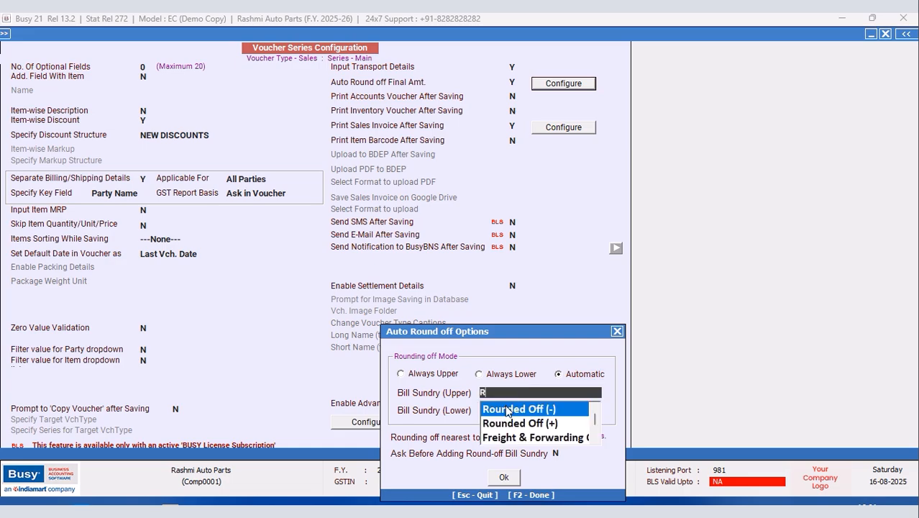
pyautogui.click(512, 422)
pyautogui.write('R')
pyautogui.click(509, 427)
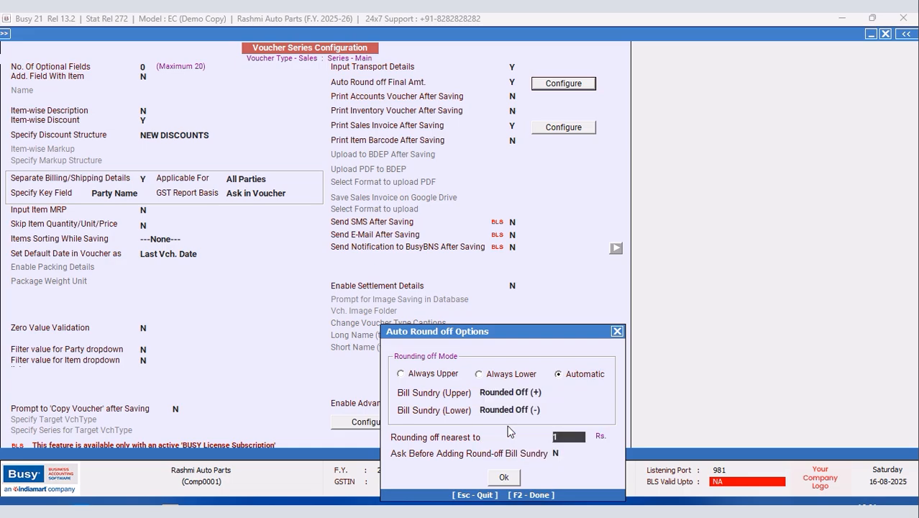
pyautogui.click(506, 478)
pyautogui.click(537, 425)
# Step: Close and reopen the Rashmi Auto Parts company
pyautogui.click(265, 239)
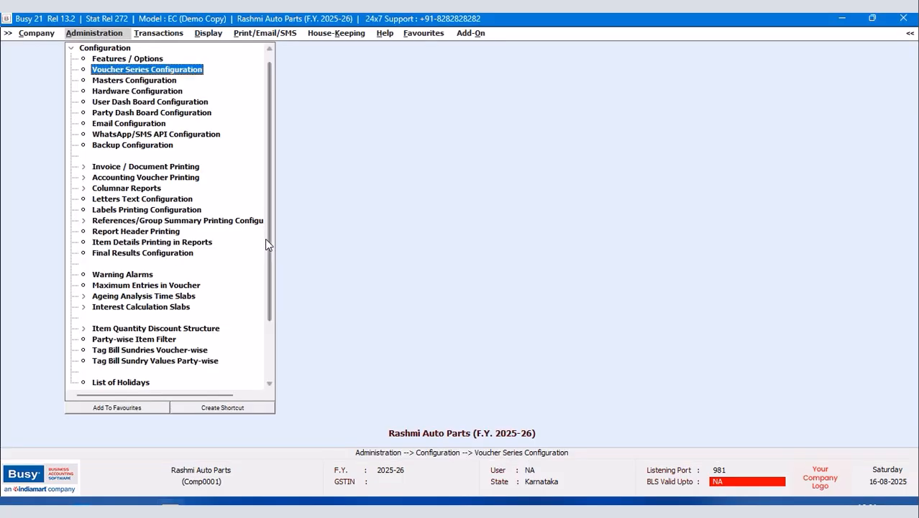
pyautogui.click(32, 33)
pyautogui.click(37, 51)
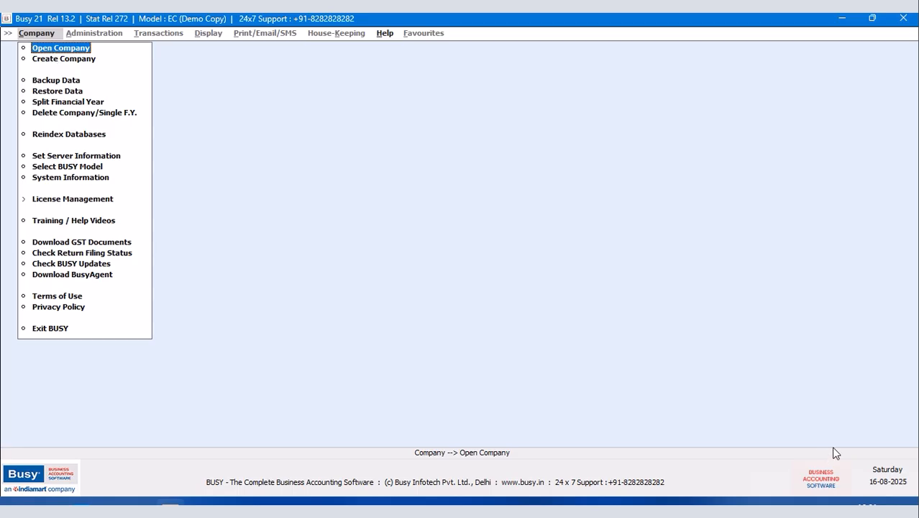
pyautogui.press('Return')
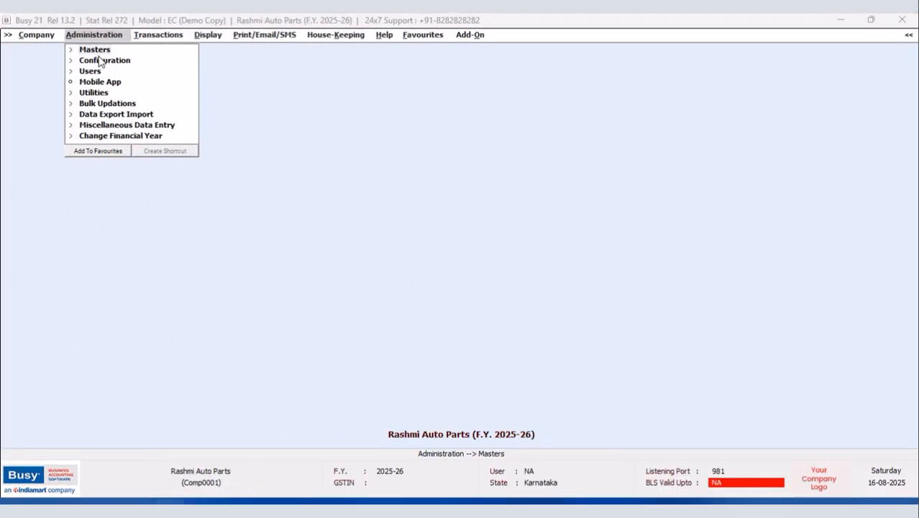
# Step: Open Data Export Import > Import Masters > Items from Excel
pyautogui.click(121, 116)
pyautogui.click(232, 127)
pyautogui.press('Down')
pyautogui.press('Return')
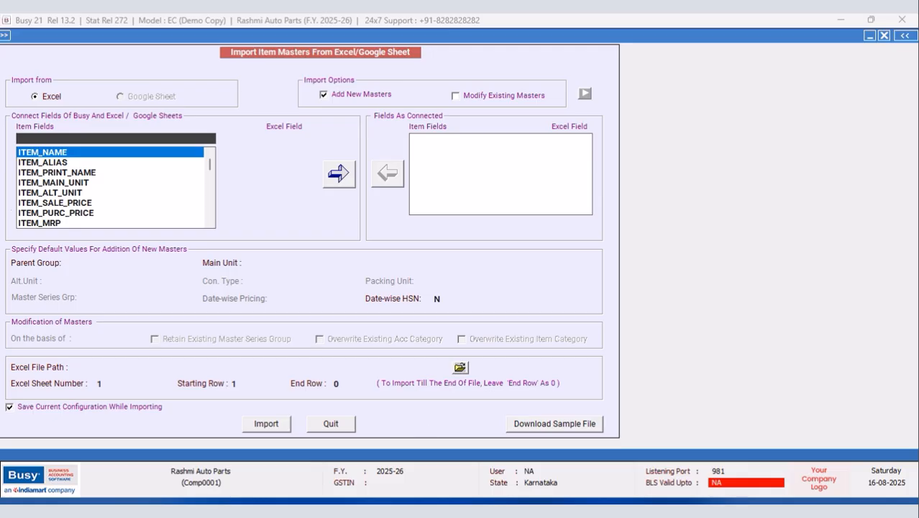
# Step: Use the taskbar and search the Start menu for 'DES'
pyautogui.rightClick(569, 511)
pyautogui.click(547, 512)
pyautogui.click(765, 510)
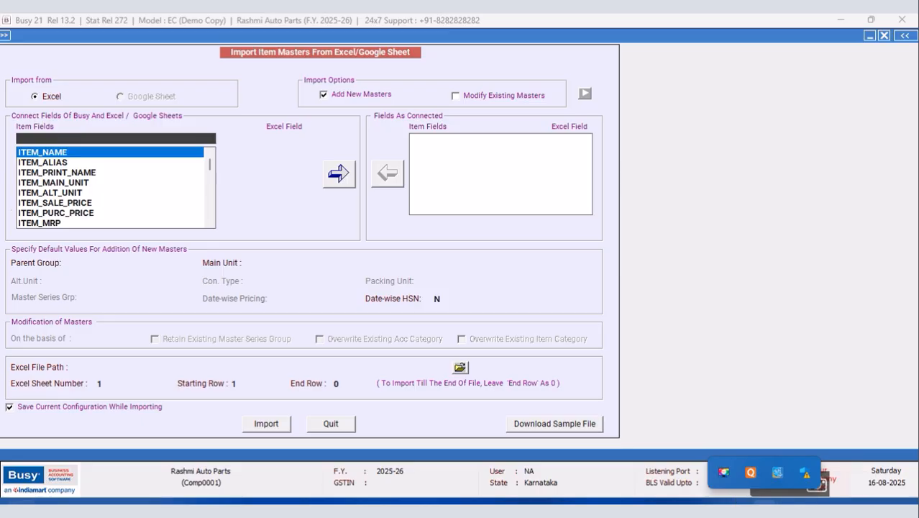
pyautogui.press('super')
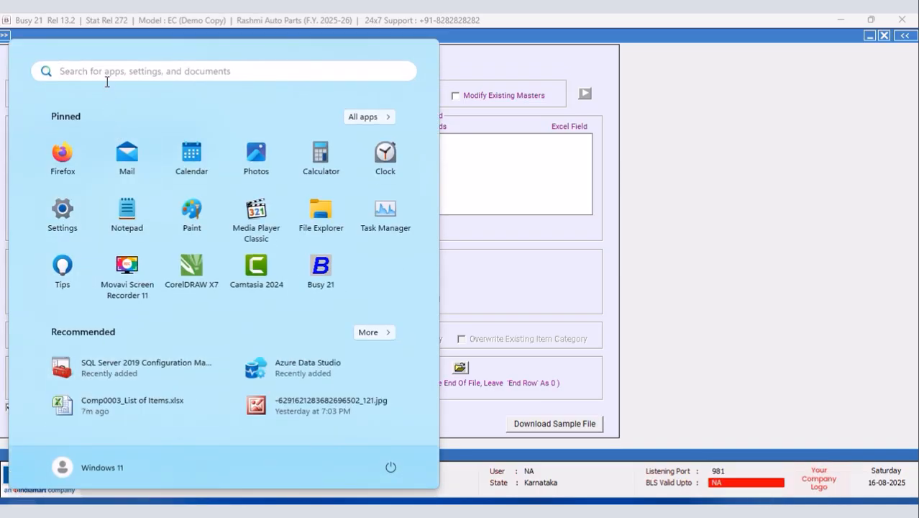
pyautogui.write('DES')
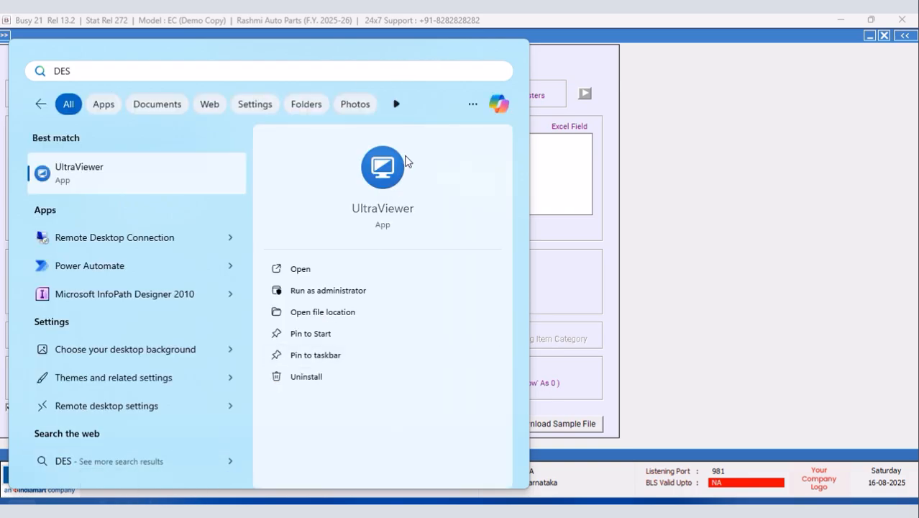
# Step: Open Comp0003_List of Items.xlsx from the Desktop in Excel, then return to the Busy import window
pyautogui.click(545, 32)
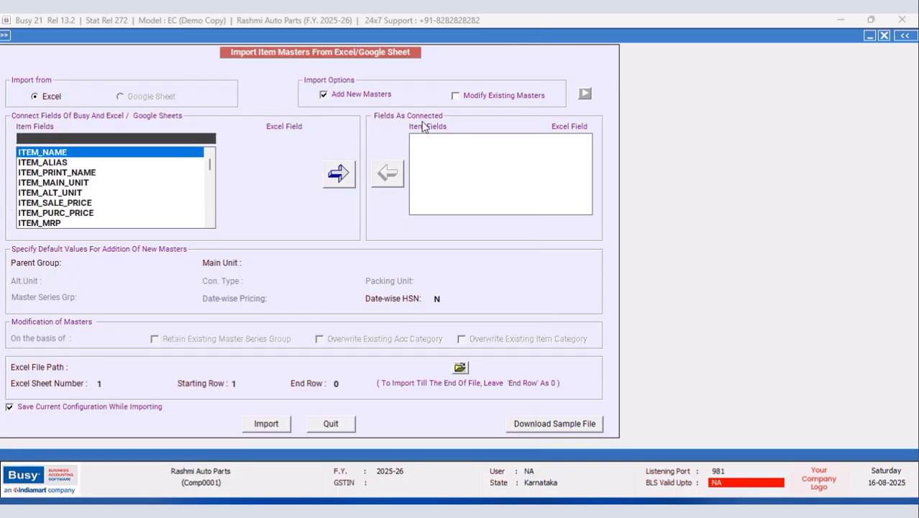
pyautogui.press('super+e')
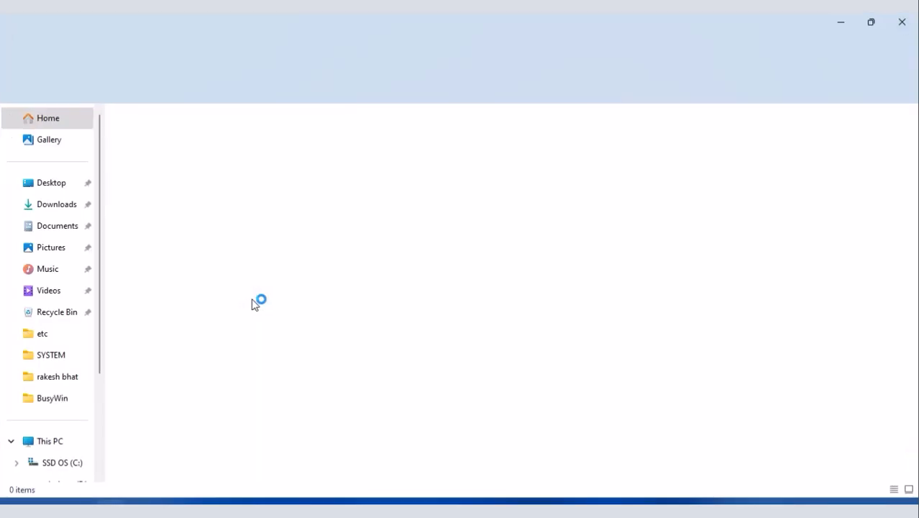
pyautogui.click(53, 184)
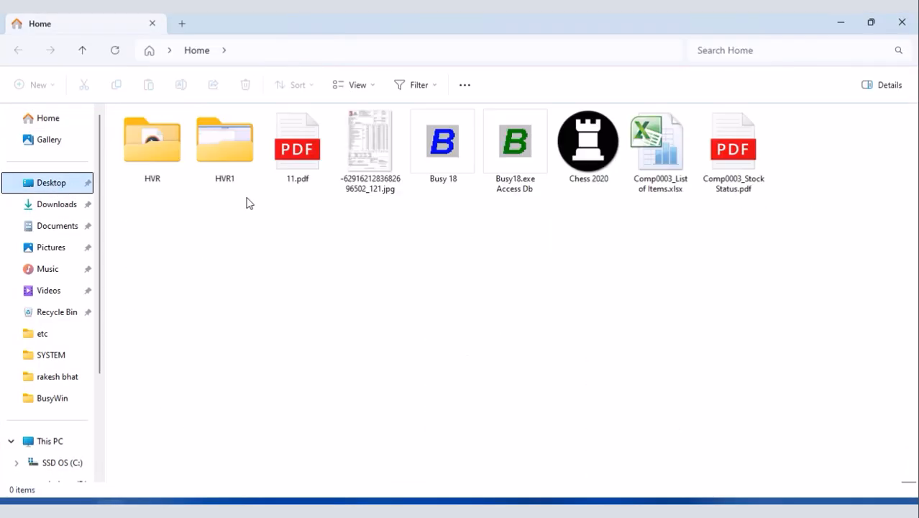
pyautogui.click(663, 152)
pyautogui.doubleClick(664, 152)
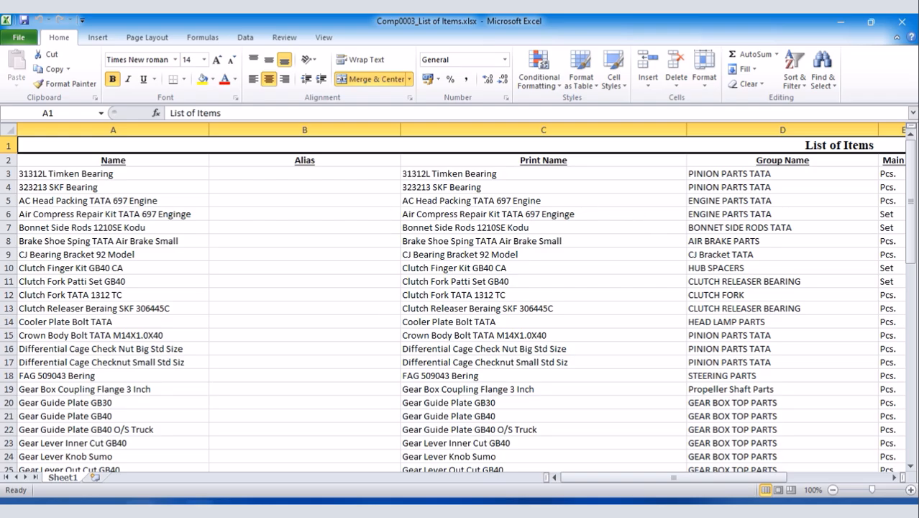
pyautogui.moveTo(196, 502)
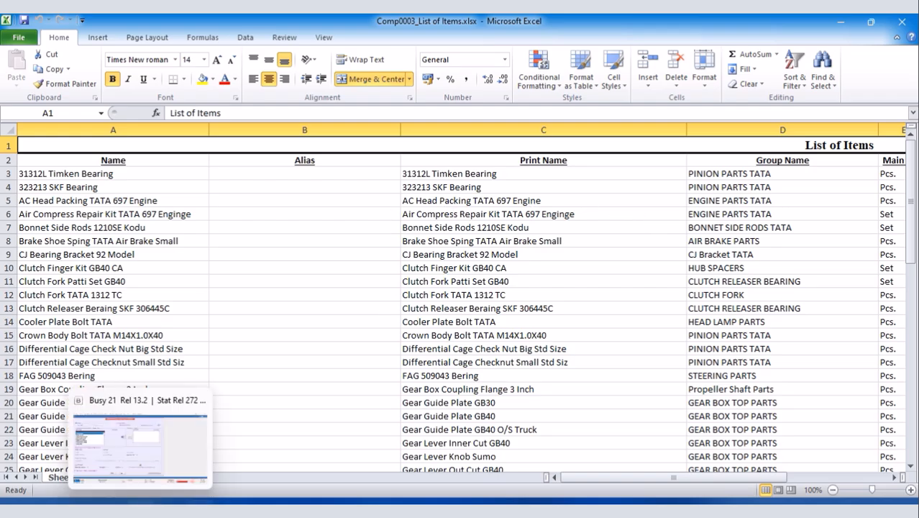
pyautogui.click(141, 449)
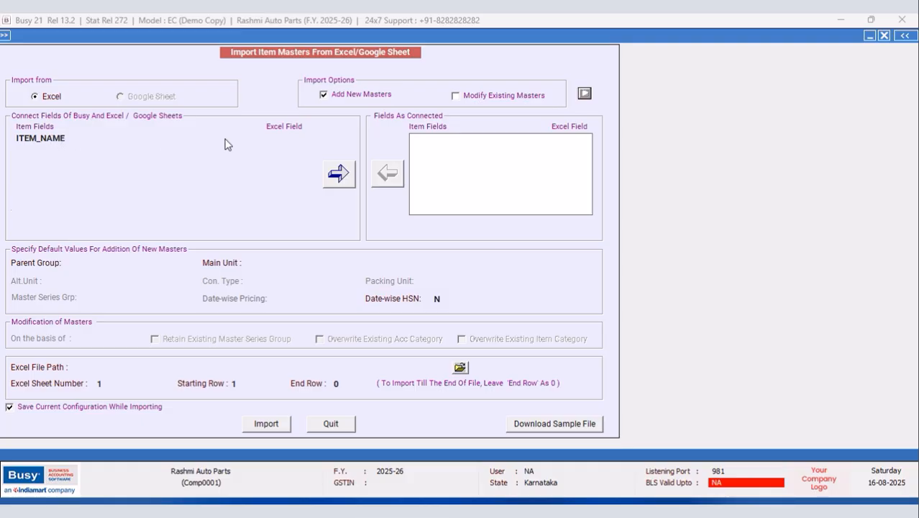
# Step: Map ITEM_NAME to Excel column A and ITEM_ALIAS to column B
pyautogui.click(196, 135)
pyautogui.click(97, 153)
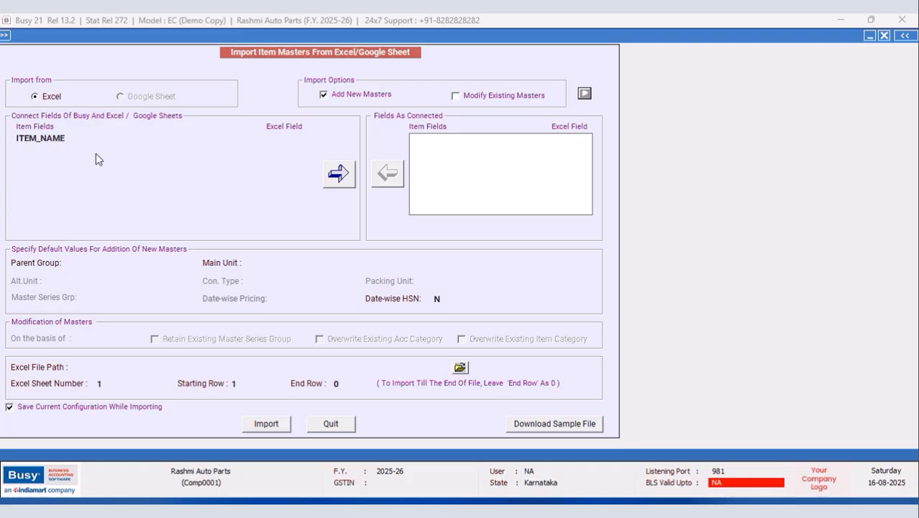
pyautogui.click(292, 137)
pyautogui.click(280, 156)
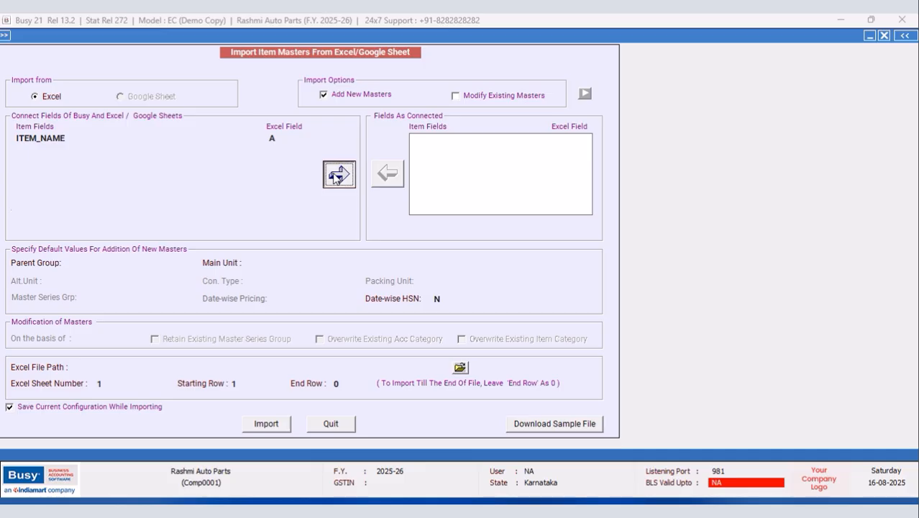
pyautogui.click(338, 174)
pyautogui.moveTo(212, 212); pyautogui.dragTo(212, 160)
pyautogui.click(64, 154)
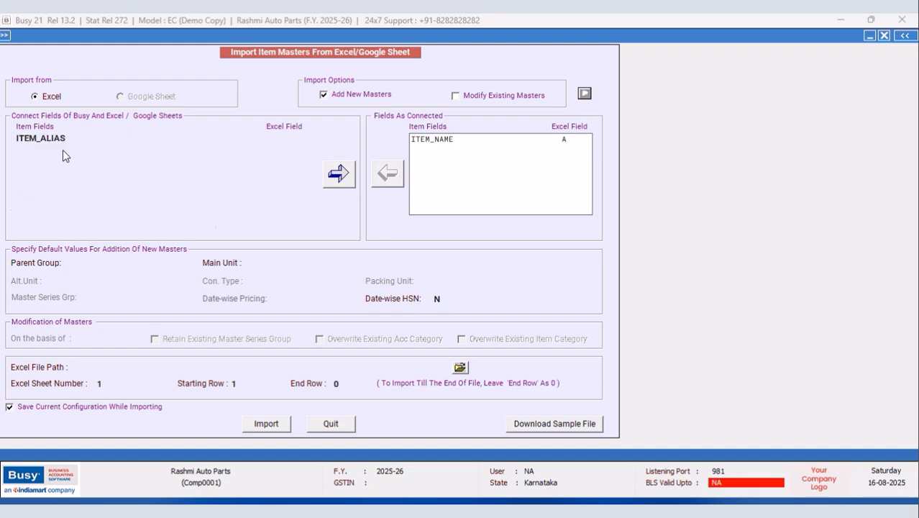
pyautogui.click(287, 139)
pyautogui.click(279, 158)
pyautogui.click(339, 174)
pyautogui.moveTo(210, 213); pyautogui.dragTo(205, 160)
# Step: Map ITEM_PRINT_NAME to column C and check the columns in the Excel sheet
pyautogui.click(86, 154)
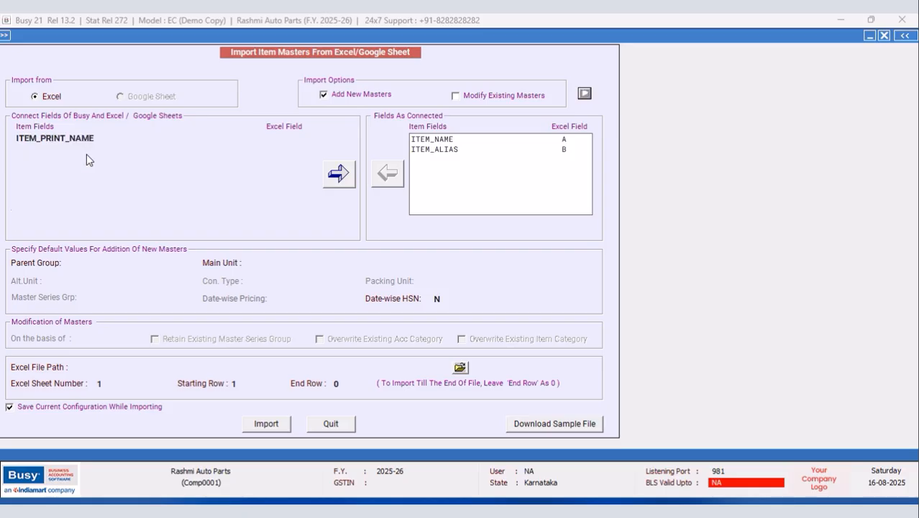
pyautogui.click(288, 139)
pyautogui.click(272, 154)
pyautogui.click(339, 176)
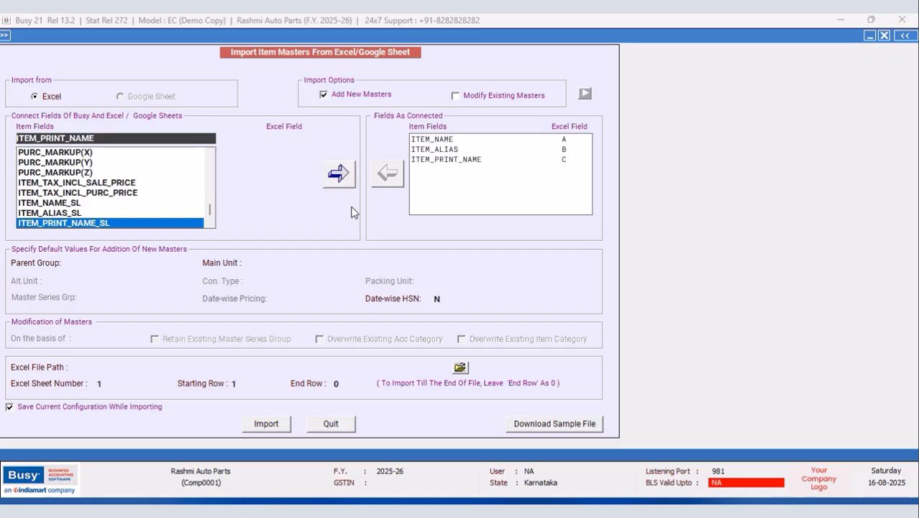
pyautogui.hotkey('alt', 'Tab')
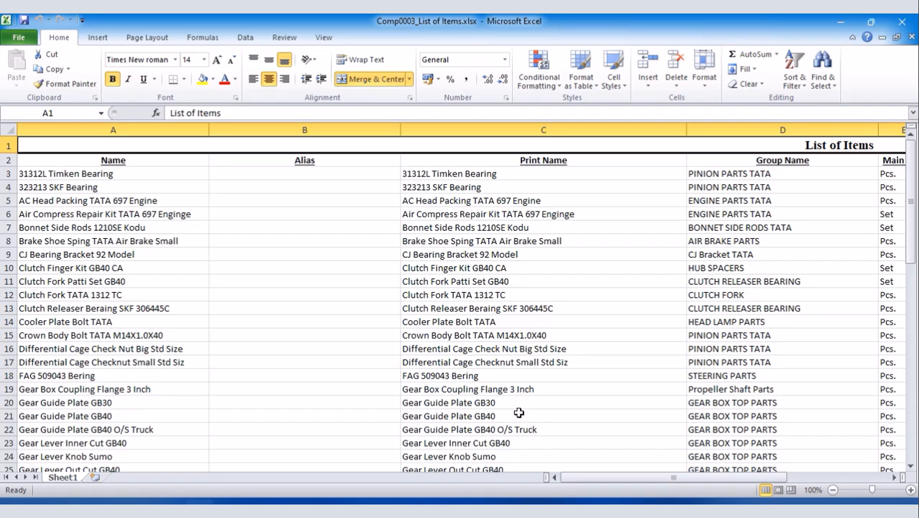
pyautogui.moveTo(570, 479); pyautogui.dragTo(648, 476)
pyautogui.click(168, 502)
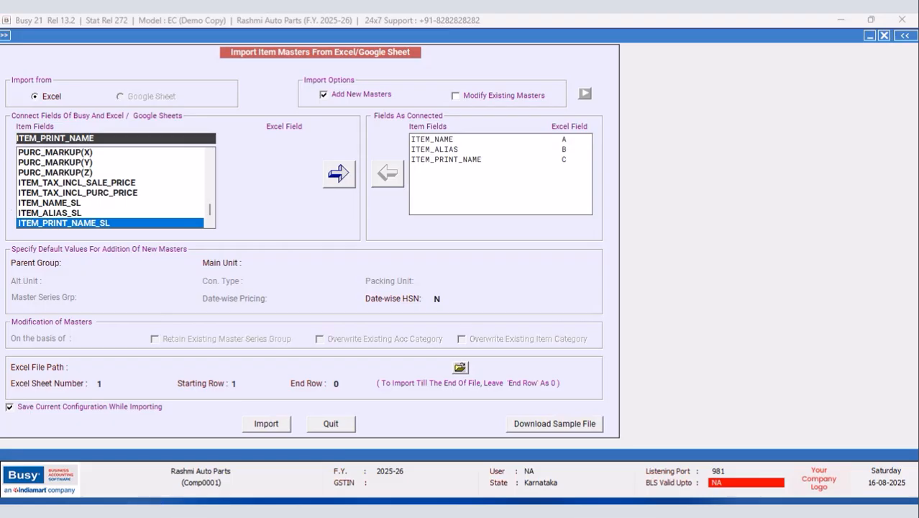
# Step: Select ITEM_MAIN_UNIT as the next field and bring up its Excel column choices
pyautogui.moveTo(209, 214); pyautogui.dragTo(208, 164)
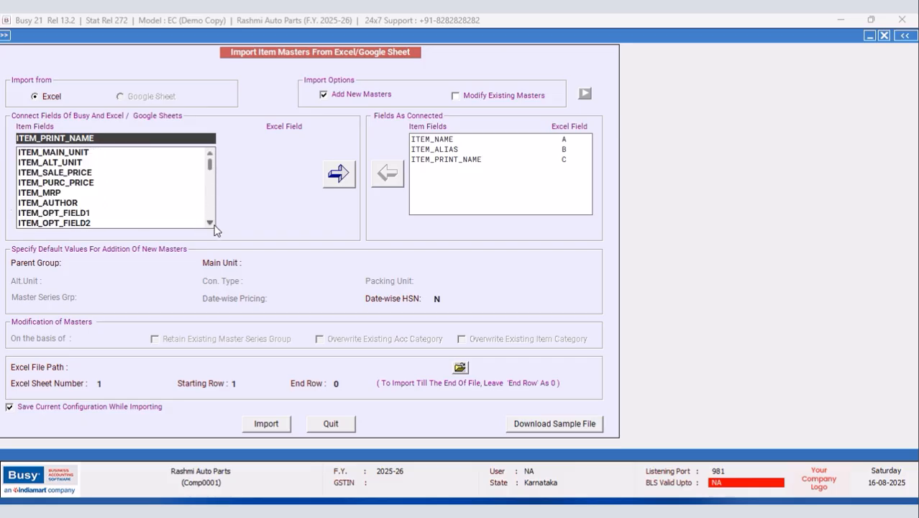
pyautogui.click(69, 154)
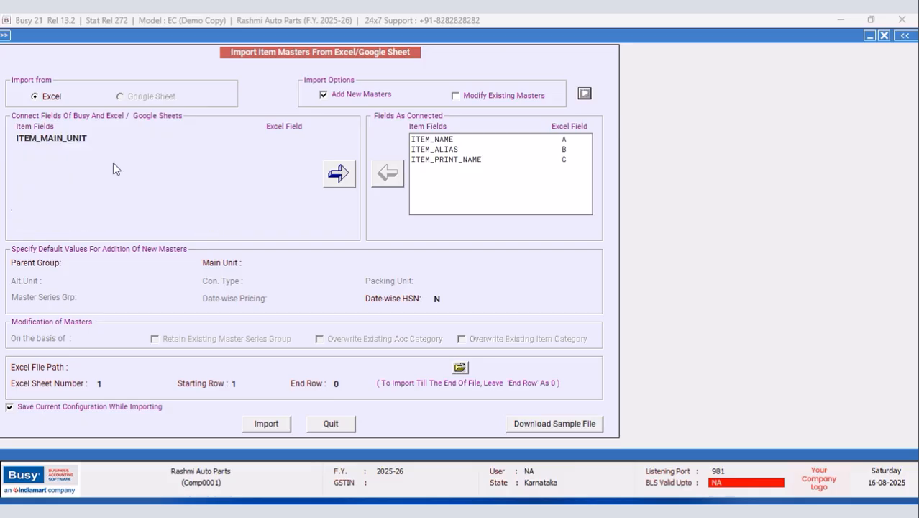
pyautogui.hotkey('alt', 'Tab')
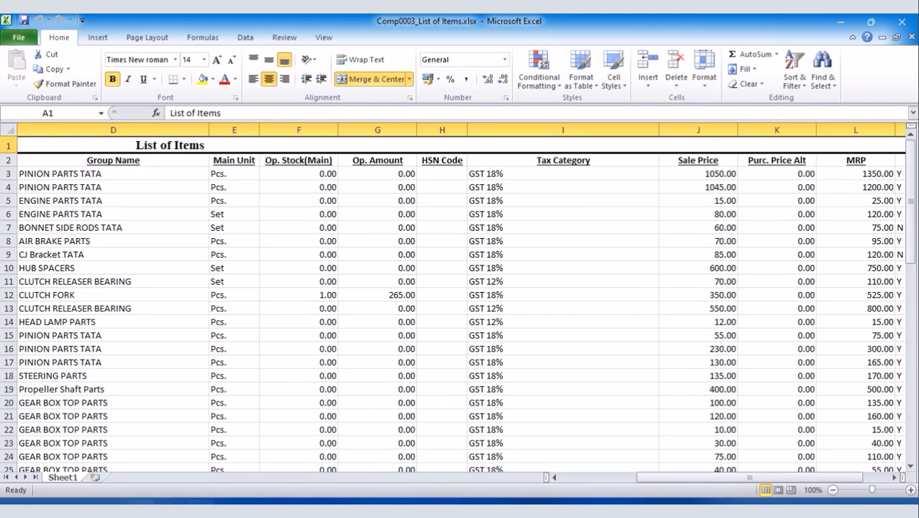
pyautogui.hotkey('alt', 'Tab')
pyautogui.click(286, 138)
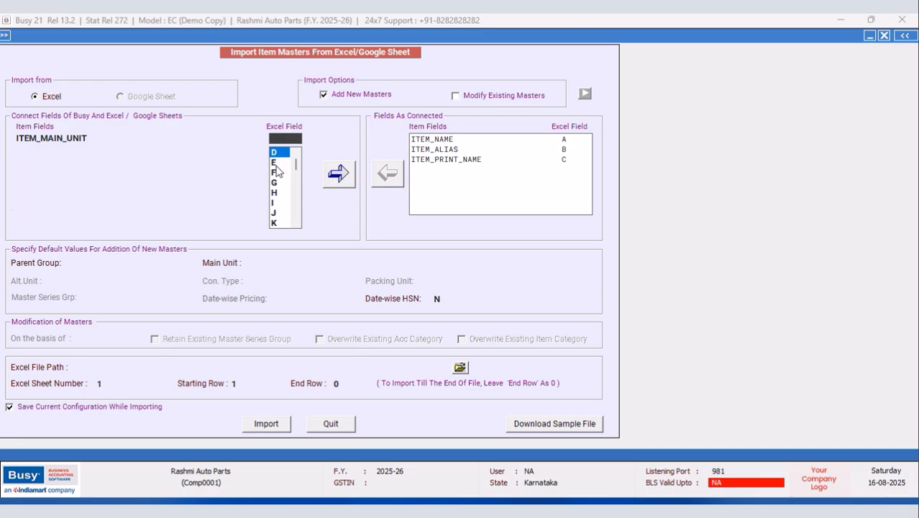
# Step: Map ITEM_MAIN_UNIT to Excel column E and ITEM_GROUP to column D
pyautogui.click(276, 164)
pyautogui.click(336, 174)
pyautogui.moveTo(210, 169); pyautogui.dragTo(213, 149)
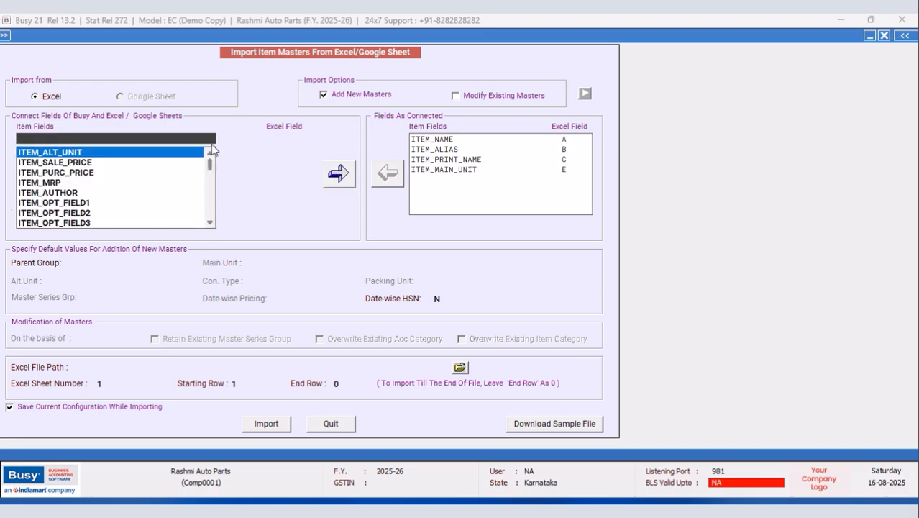
pyautogui.write('ITEM_G')
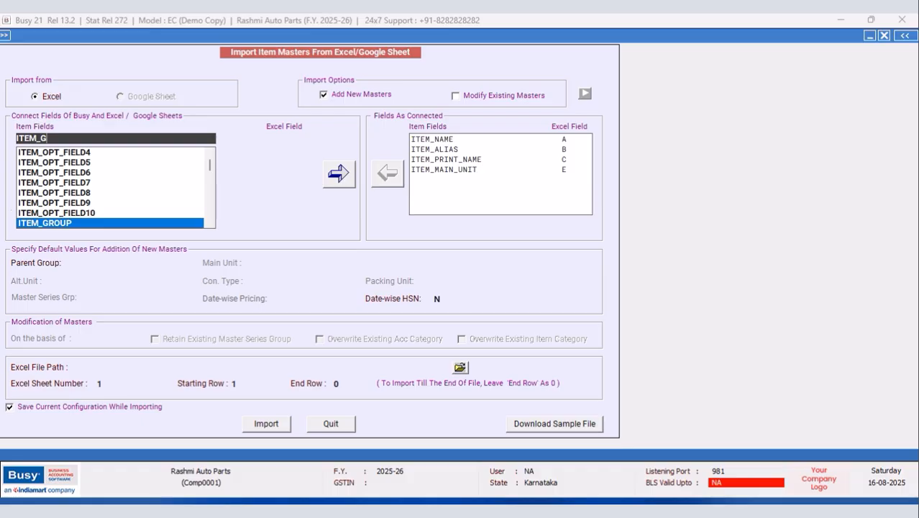
pyautogui.press('Return')
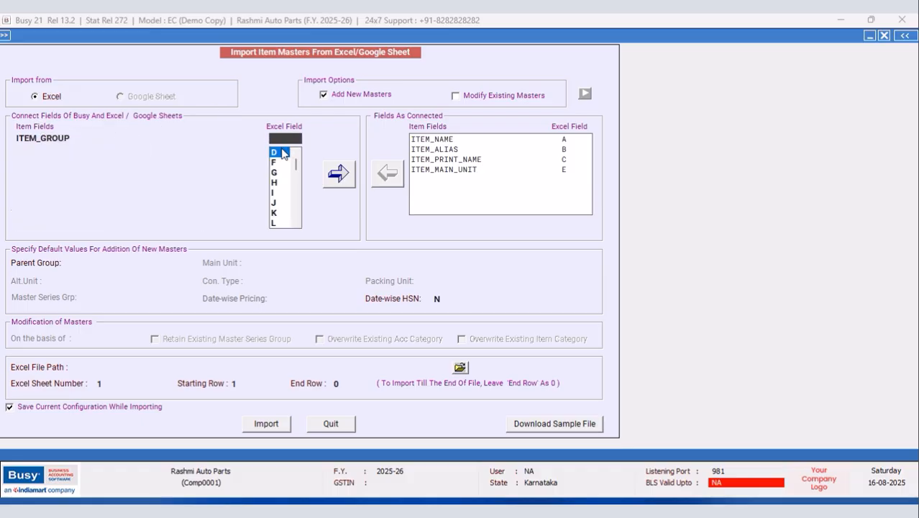
pyautogui.click(279, 153)
pyautogui.click(335, 176)
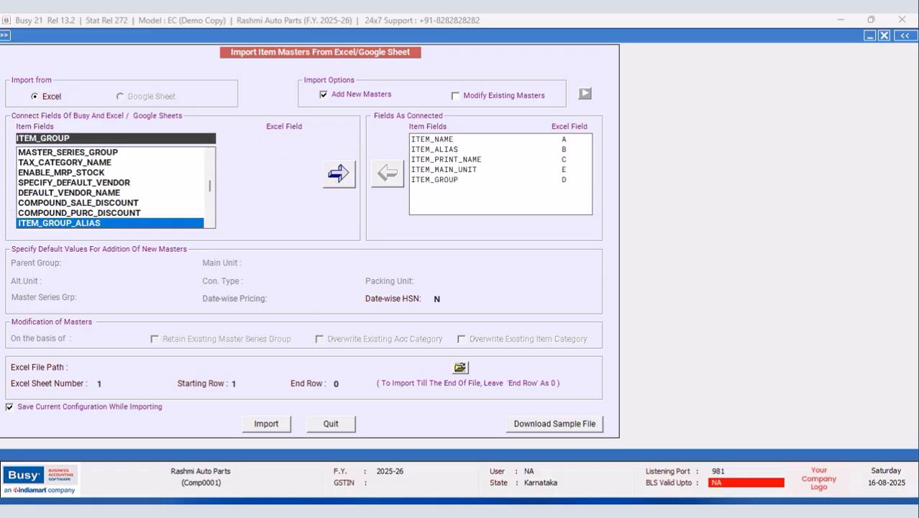
# Step: Map ITEM_OP_STOCK_MAIN_UNIT to column F after checking the workbook's columns
pyautogui.click(202, 509)
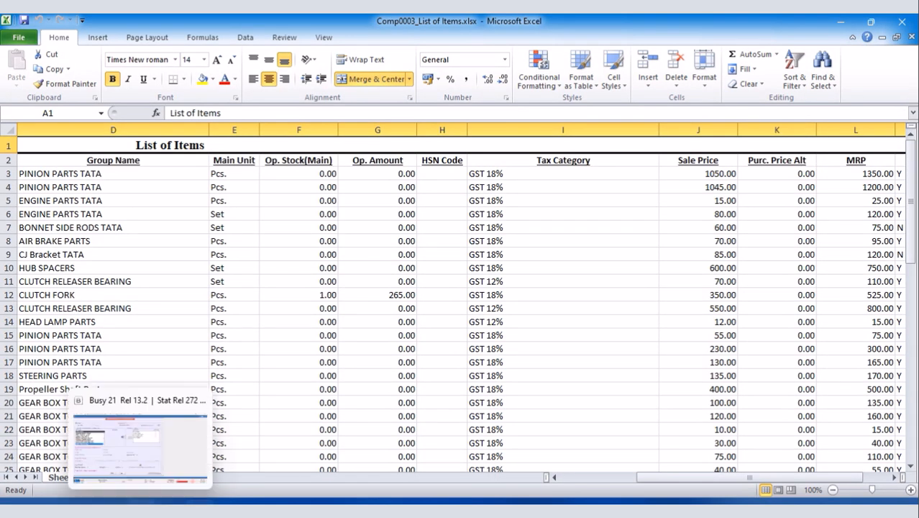
pyautogui.click(200, 505)
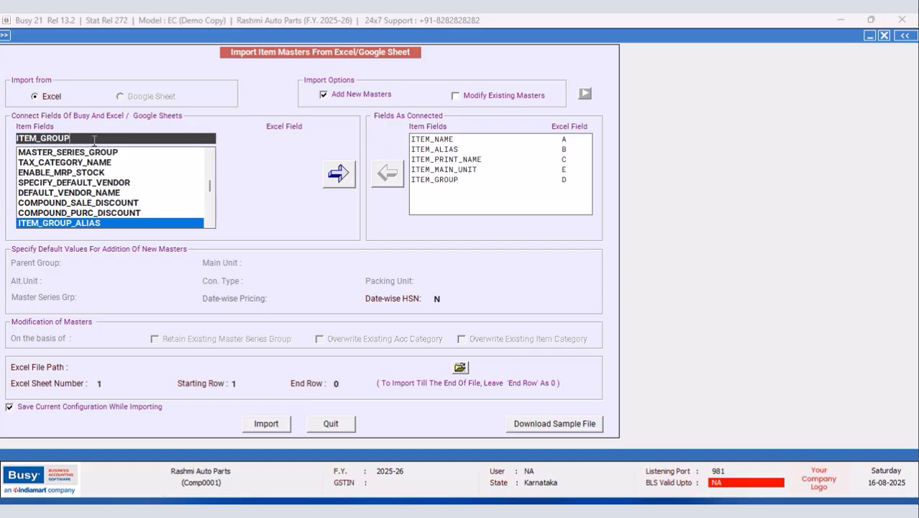
pyautogui.press('BackSpace')
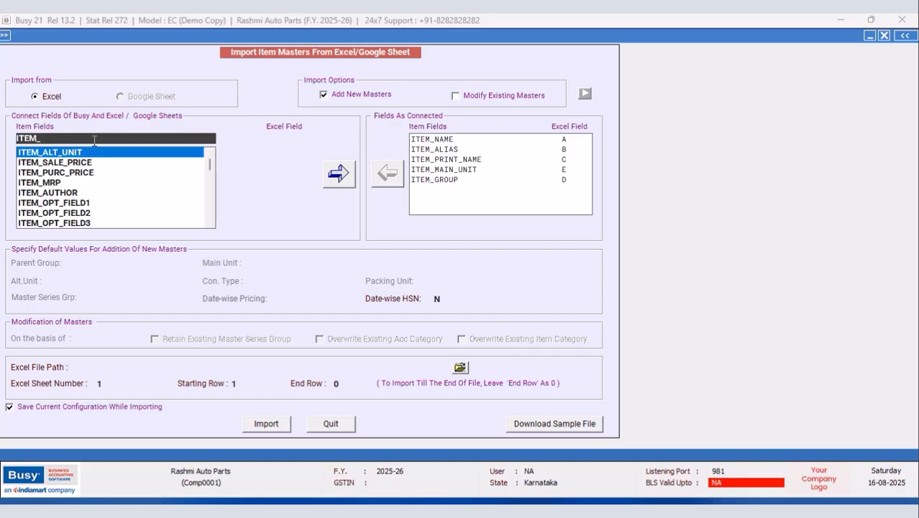
pyautogui.write('OP_STOCK')
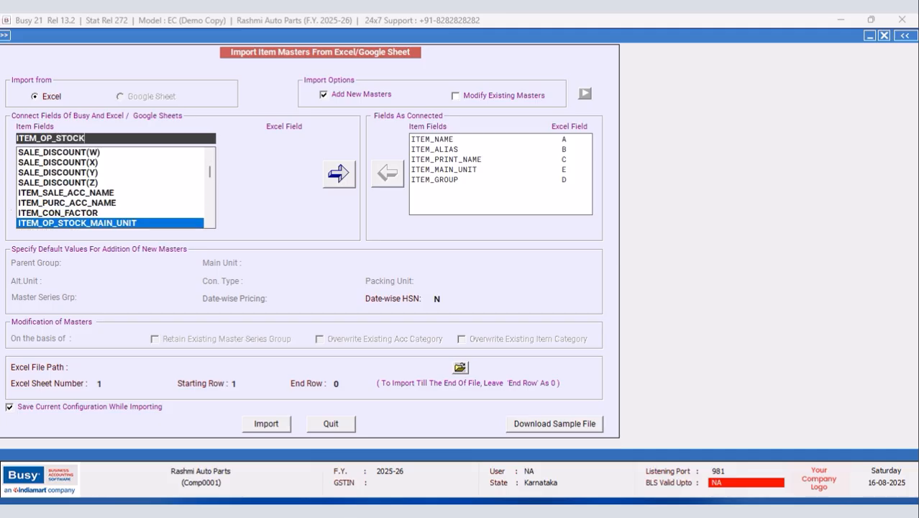
pyautogui.click(124, 223)
pyautogui.click(293, 141)
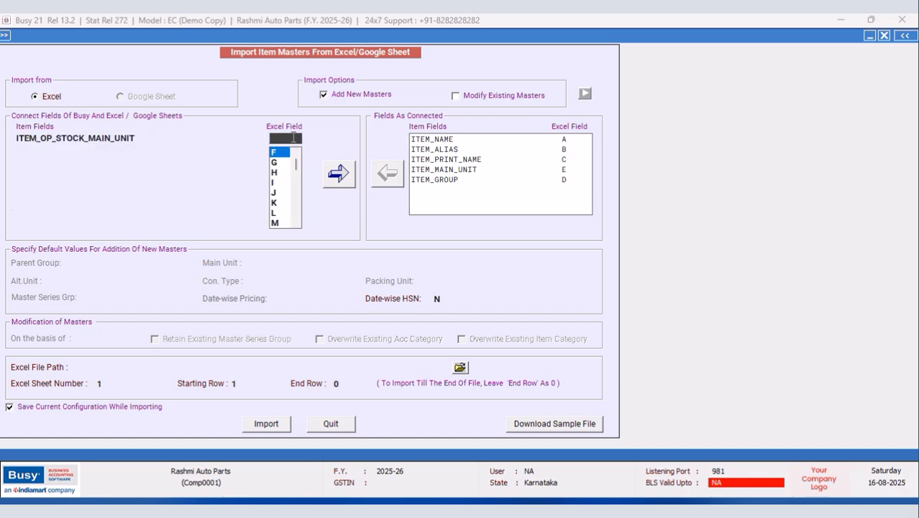
pyautogui.click(288, 156)
pyautogui.hotkey('alt', 'Tab')
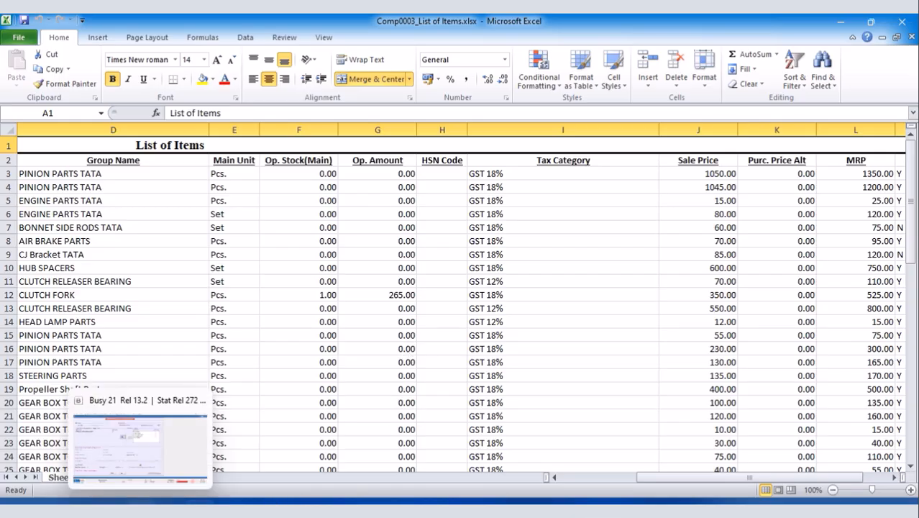
pyautogui.click(141, 509)
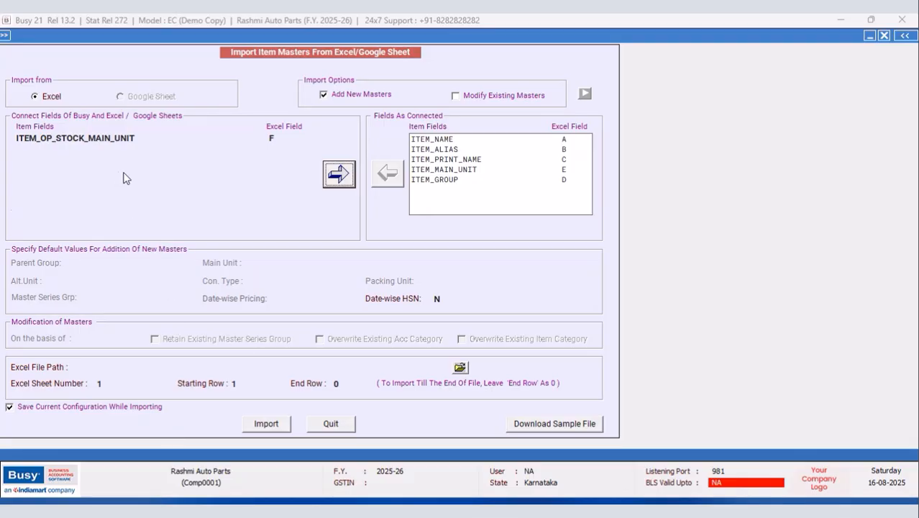
pyautogui.click(344, 180)
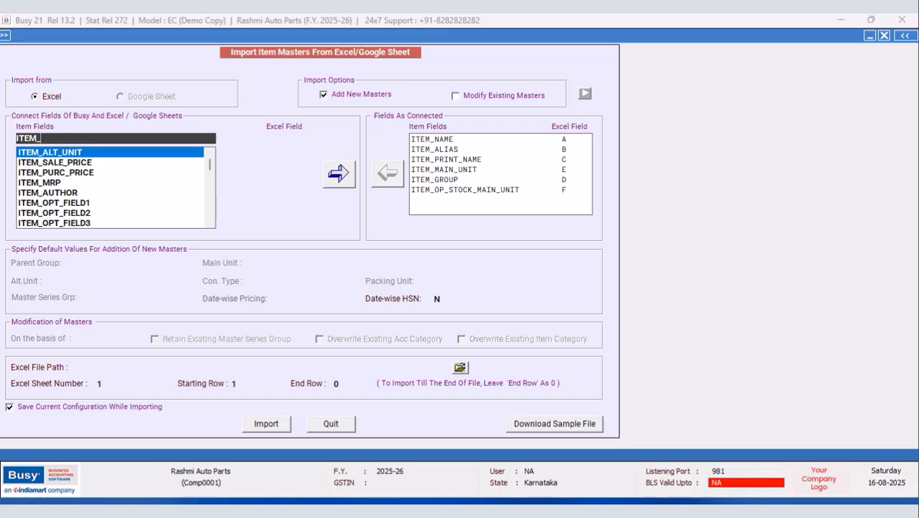
# Step: Map ITEM_OP_AMOUNT to column G and HSN_CODE to column H
pyautogui.write('OP')
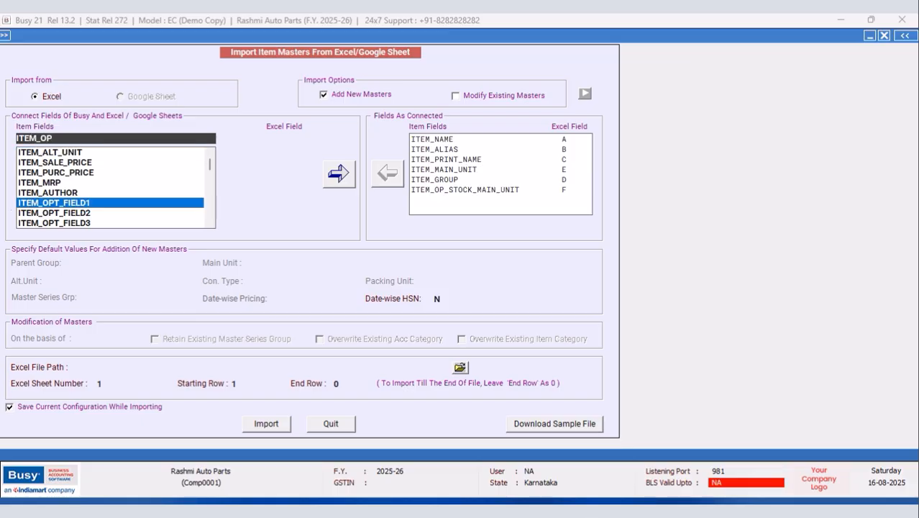
pyautogui.write('_AMOU')
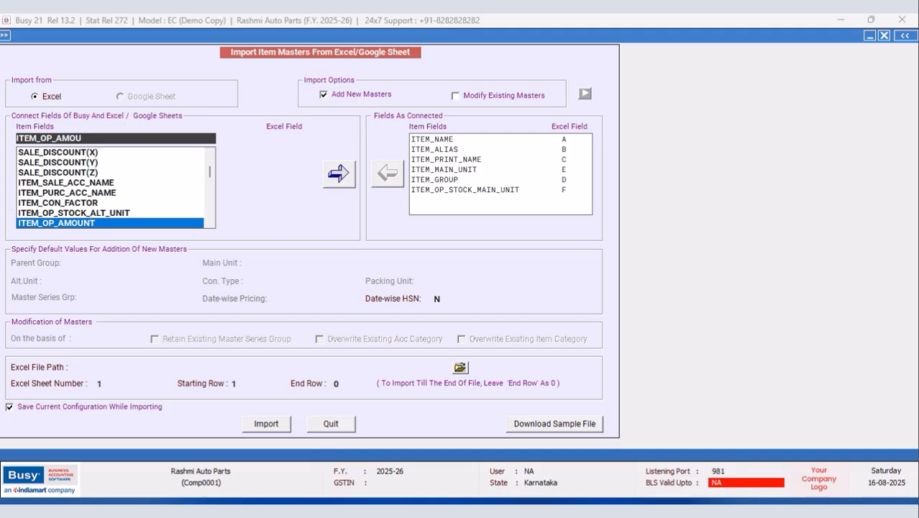
pyautogui.press('Return')
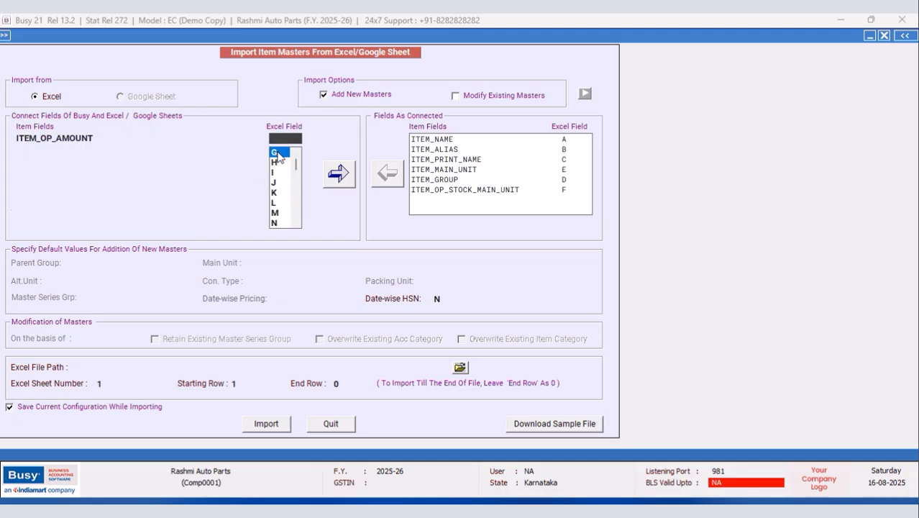
pyautogui.click(277, 154)
pyautogui.click(338, 174)
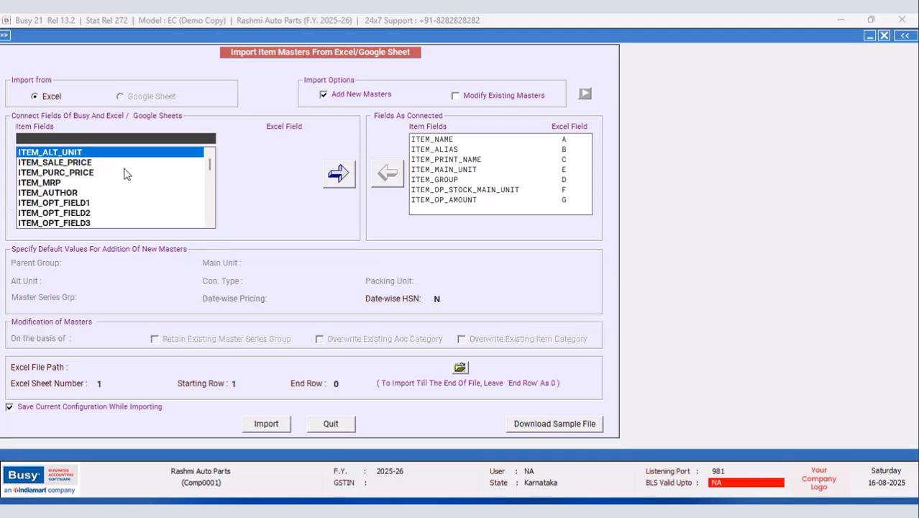
pyautogui.write('HSN')
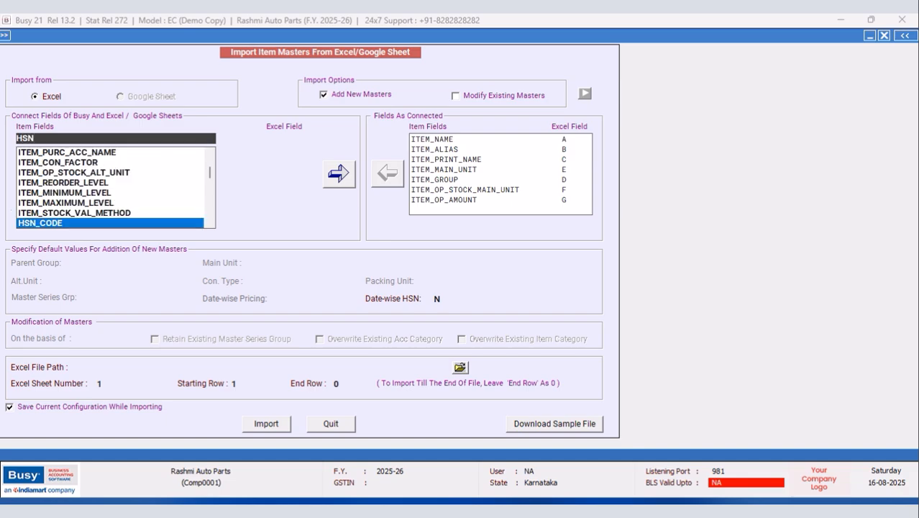
pyautogui.press('Return')
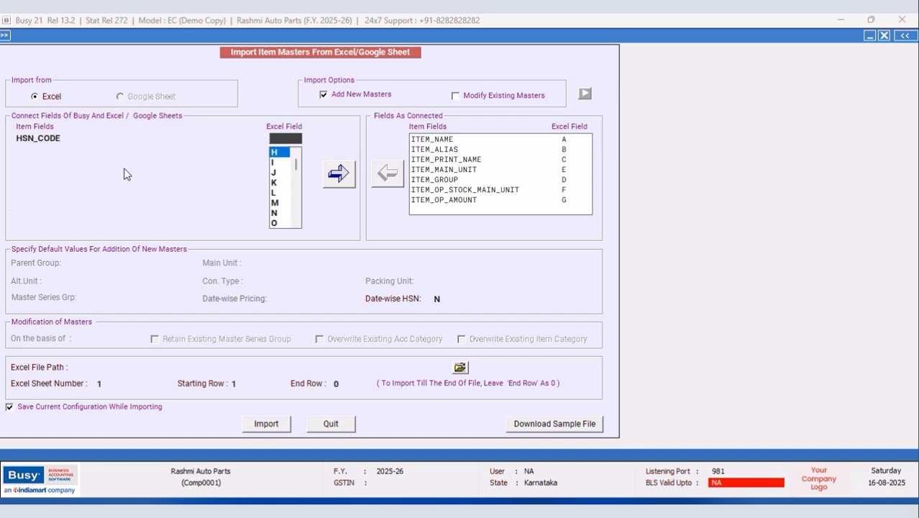
pyautogui.press('Return')
pyautogui.click(330, 182)
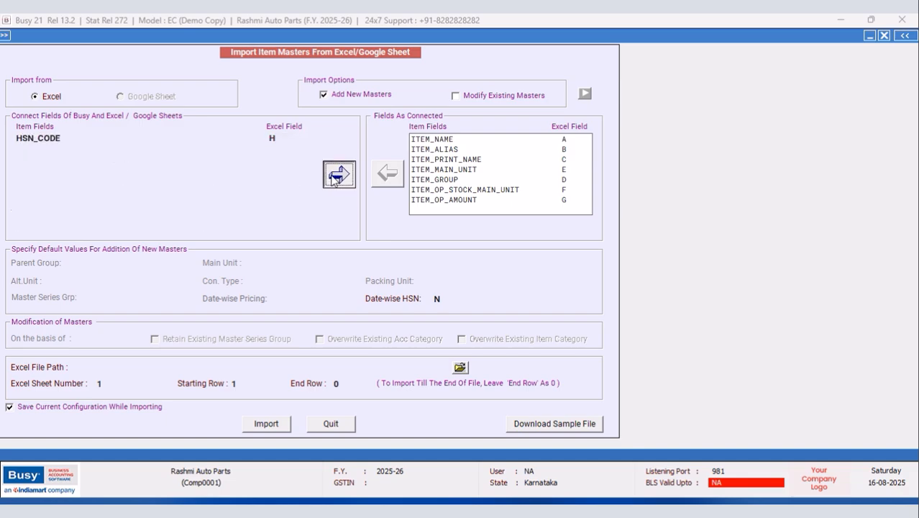
pyautogui.hotkey('alt', 'Tab')
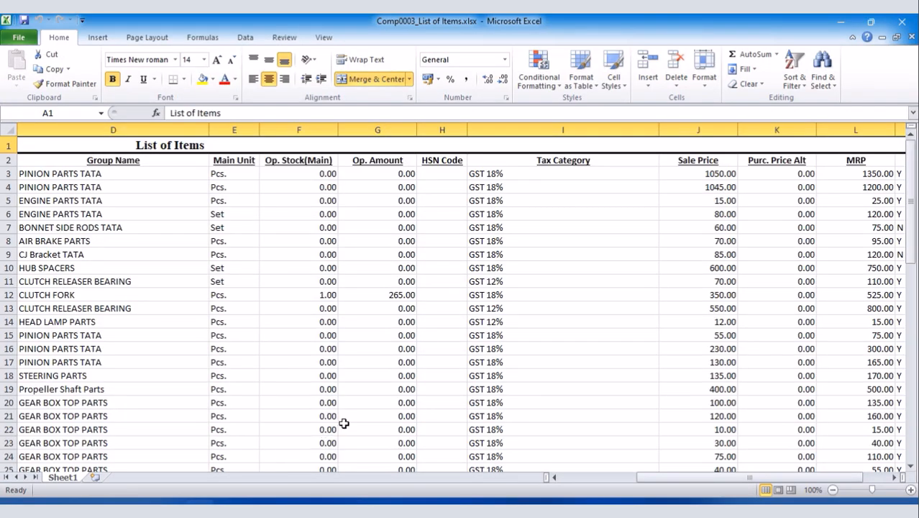
# Step: Link TAX_CATEGORY_NAME to column I, then bring up the Comp0003_List of Items workbook
pyautogui.hotkey('alt', 'Tab')
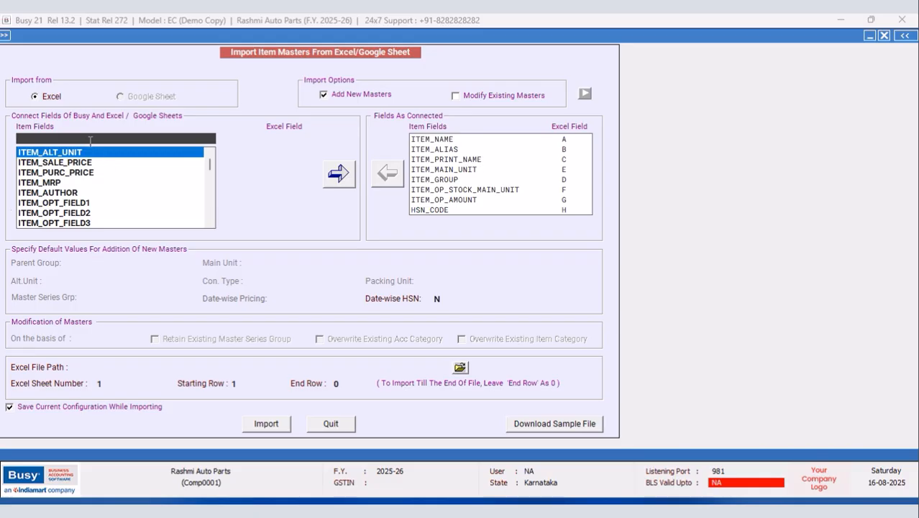
pyautogui.write('TAX')
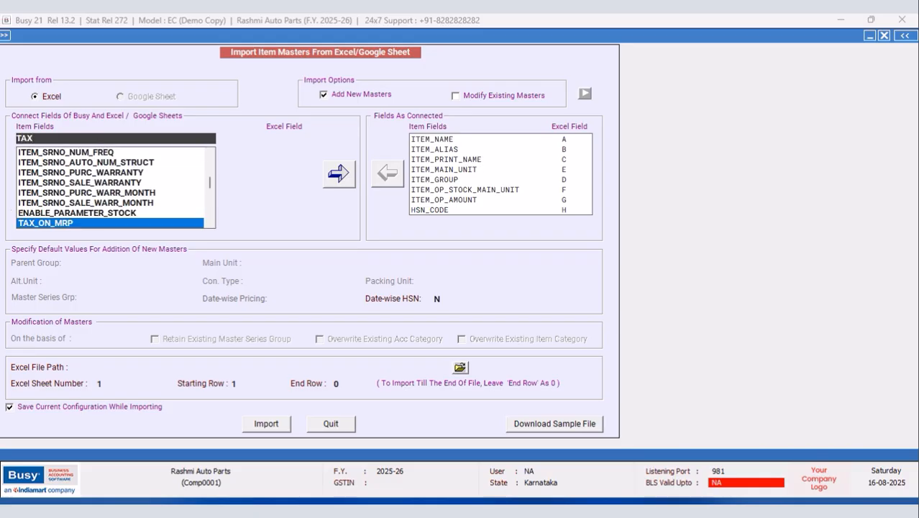
pyautogui.write('_CATE')
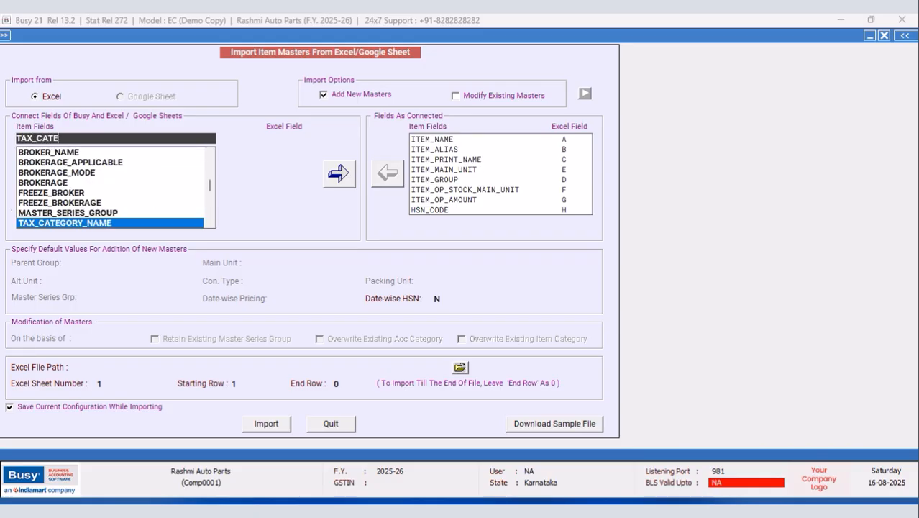
pyautogui.press('Return')
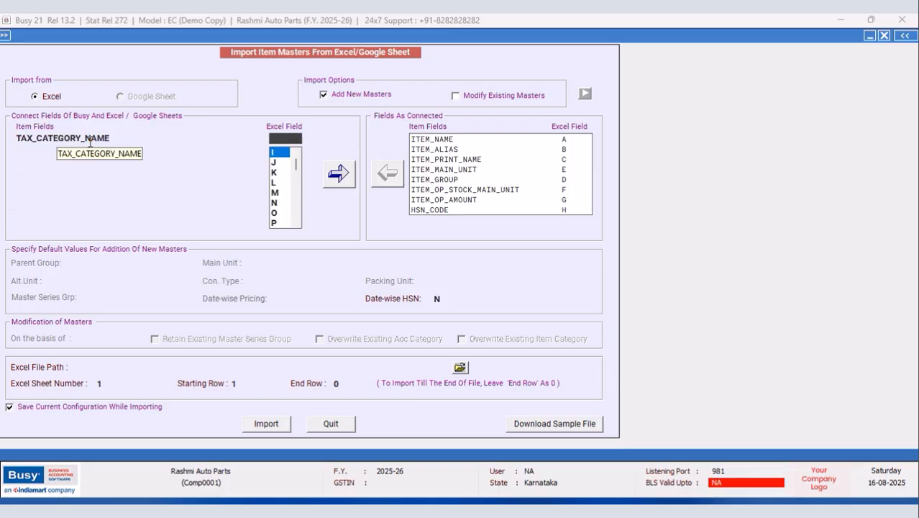
pyautogui.click(284, 153)
pyautogui.click(338, 174)
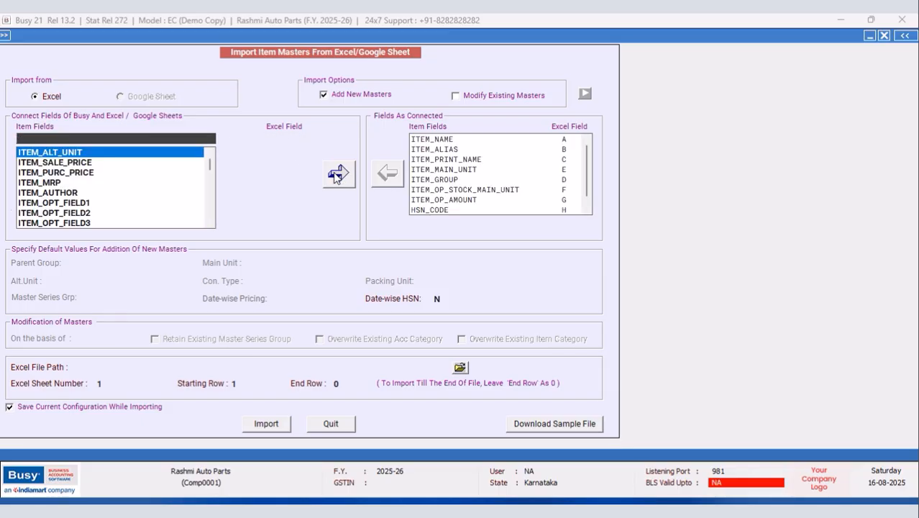
pyautogui.click(358, 509)
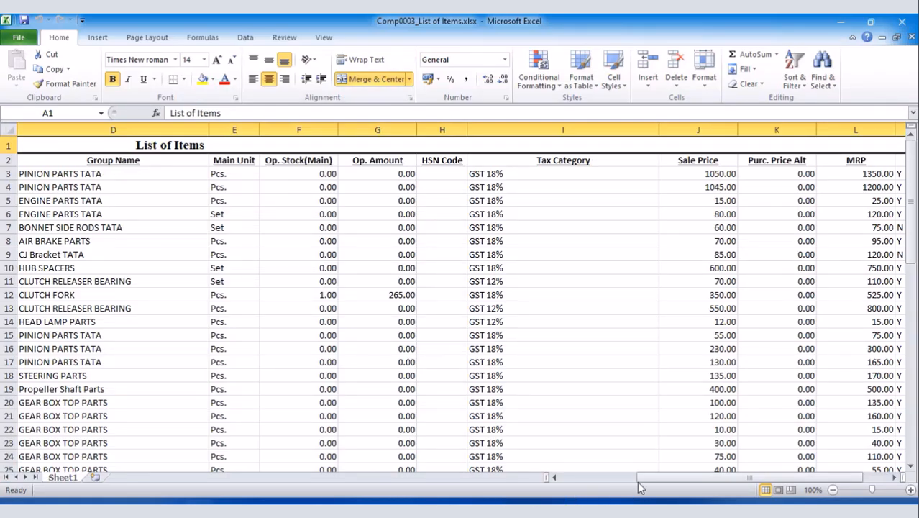
# Step: Link ITEM_SALE_PRICE to column J and ITEM_PURC_PRICE to column K
pyautogui.moveTo(639, 476); pyautogui.dragTo(671, 476)
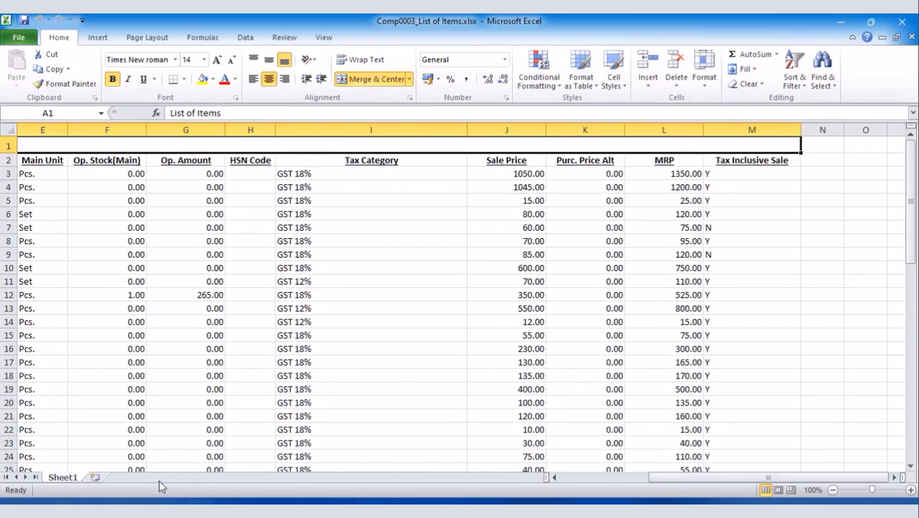
pyautogui.click(167, 508)
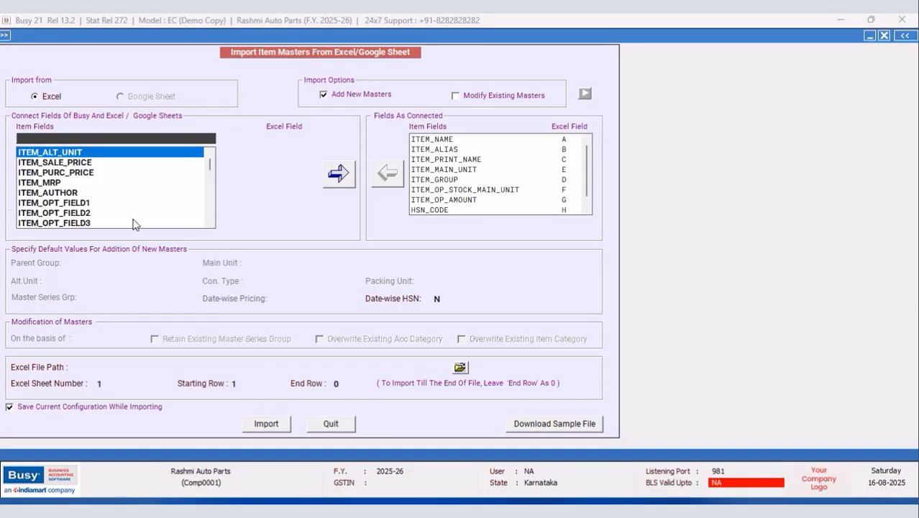
pyautogui.click(86, 162)
pyautogui.click(293, 136)
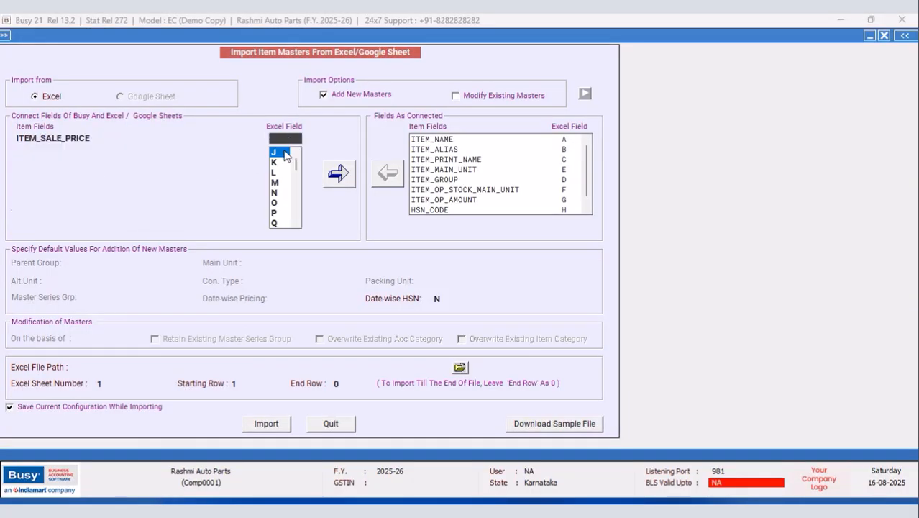
pyautogui.click(287, 157)
pyautogui.click(334, 176)
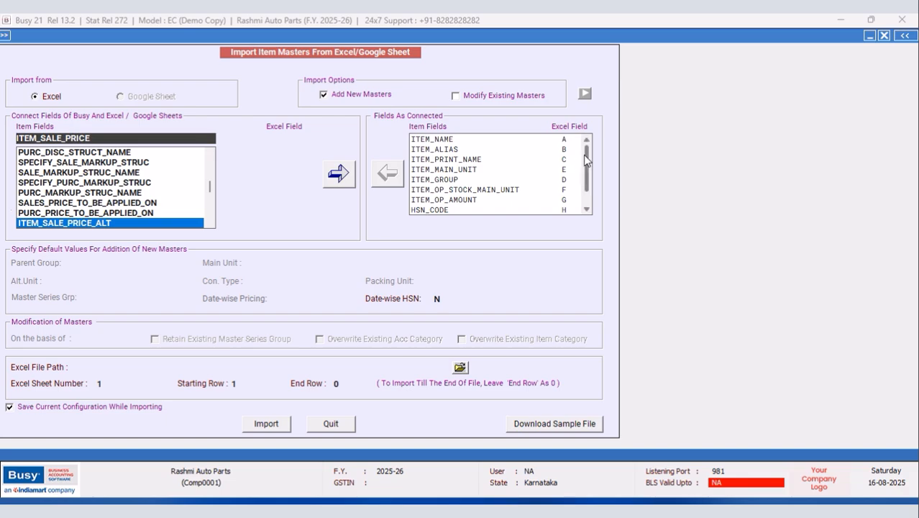
pyautogui.scroll(-1, 586, 163)
pyautogui.moveTo(211, 190); pyautogui.dragTo(210, 155)
pyautogui.click(84, 165)
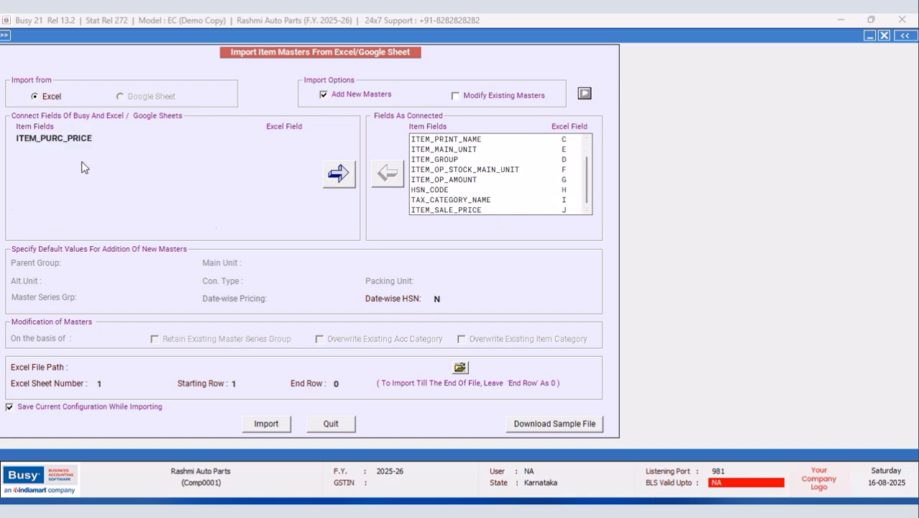
pyautogui.click(292, 137)
pyautogui.click(276, 158)
pyautogui.click(339, 173)
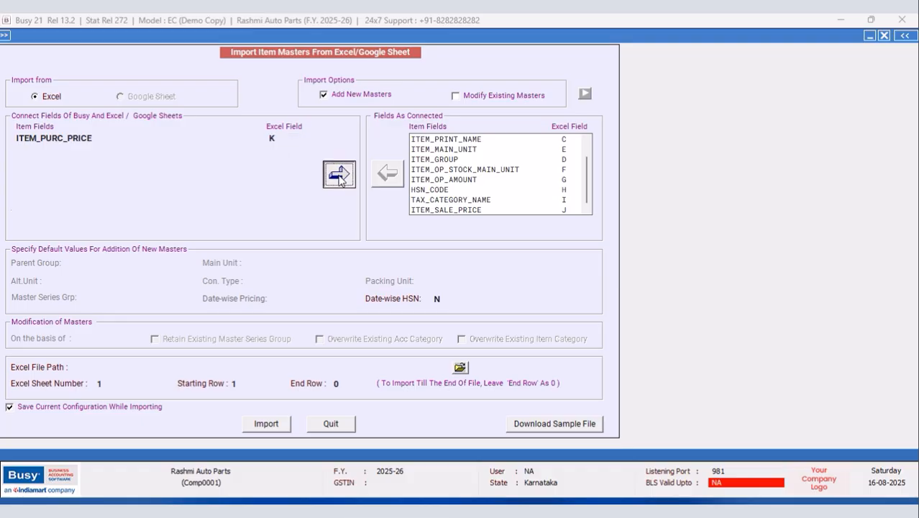
# Step: Link ITEM_MRP to column L after checking the workbook's columns
pyautogui.hotkey('alt', 'Tab')
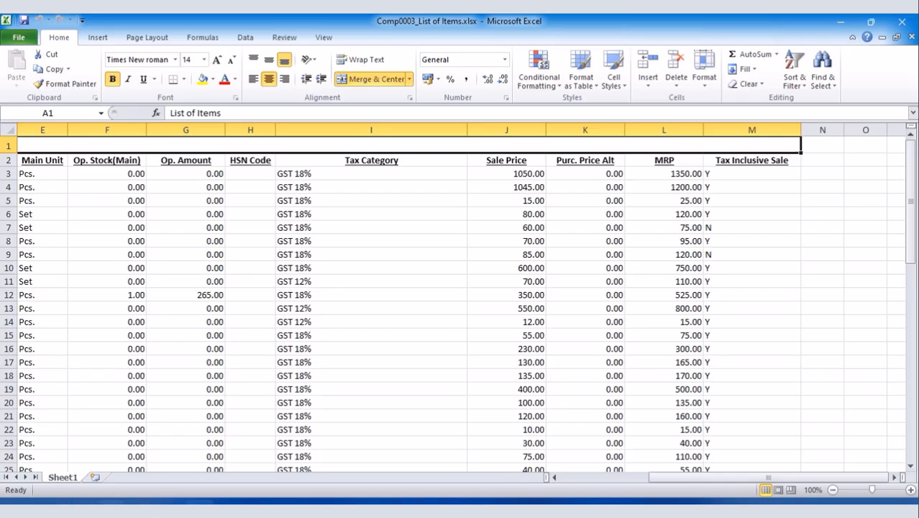
pyautogui.hotkey('alt', 'Tab')
pyautogui.moveTo(210, 187); pyautogui.dragTo(210, 154)
pyautogui.click(179, 162)
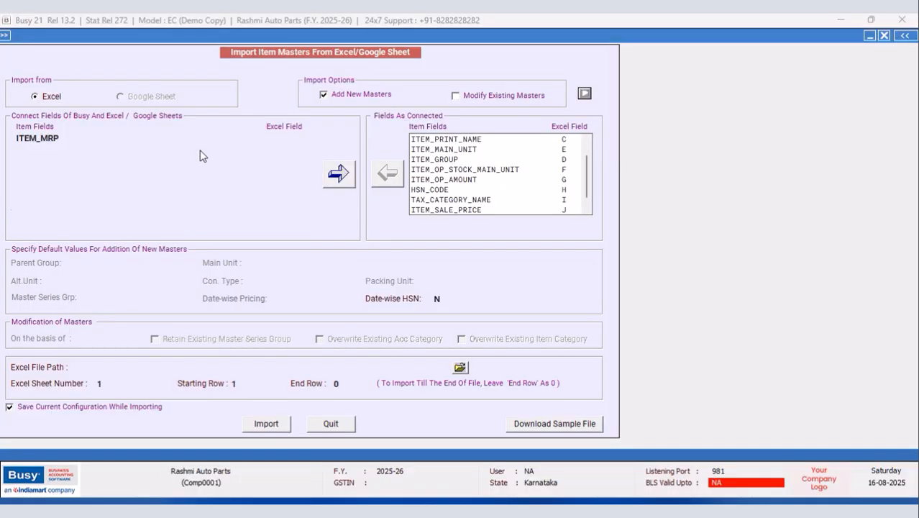
pyautogui.click(284, 136)
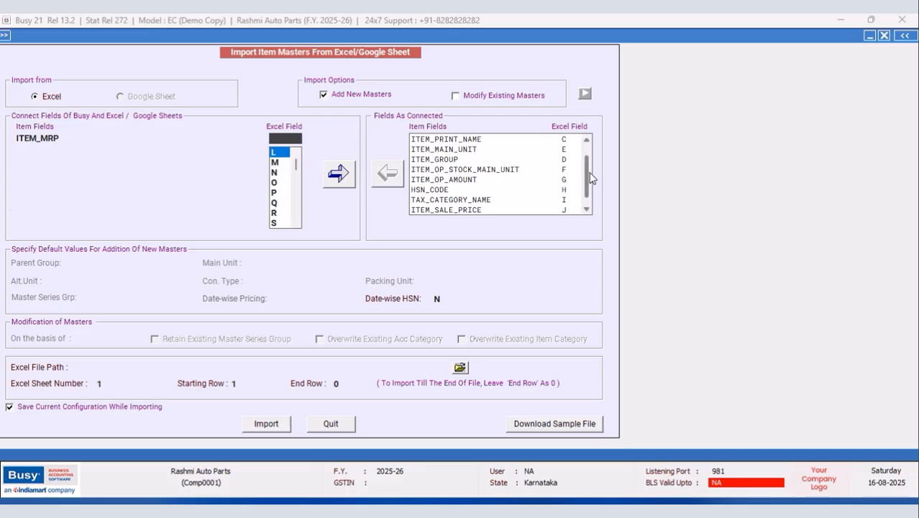
pyautogui.click(586, 209)
pyautogui.click(279, 154)
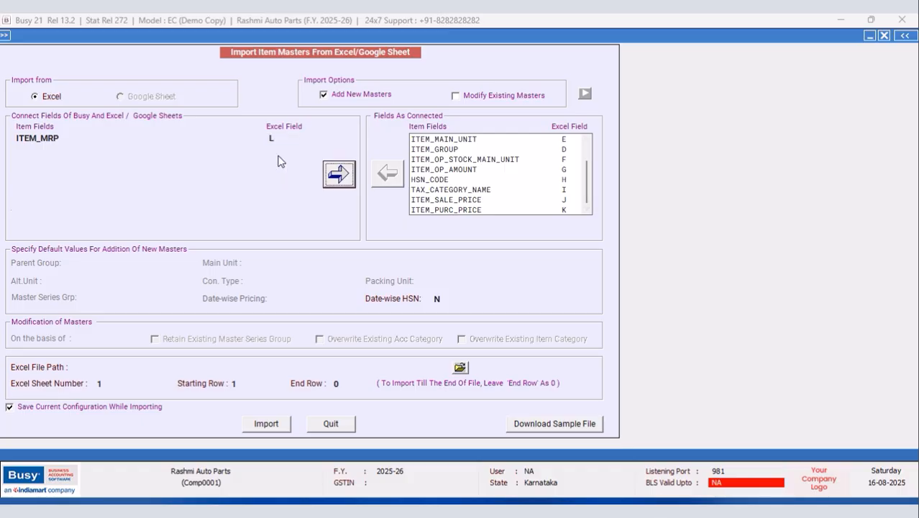
pyautogui.click(339, 175)
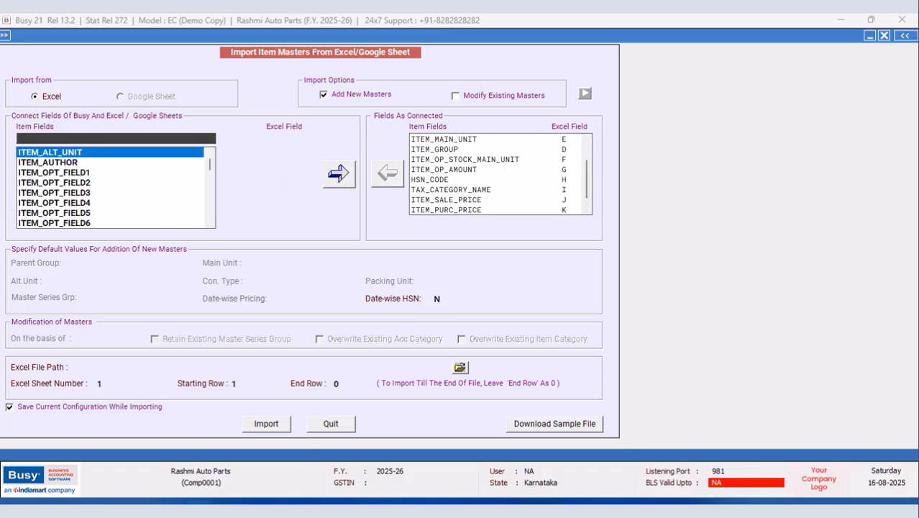
pyautogui.hotkey('alt', 'Tab')
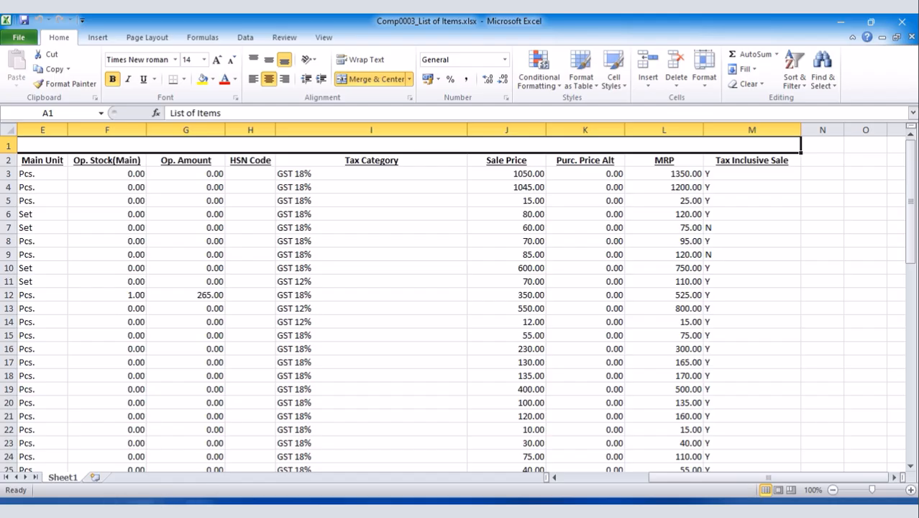
# Step: Link ITEM_TAX_INCL_SALE_PRICE to column M and browse for the Excel file to import
pyautogui.click(144, 502)
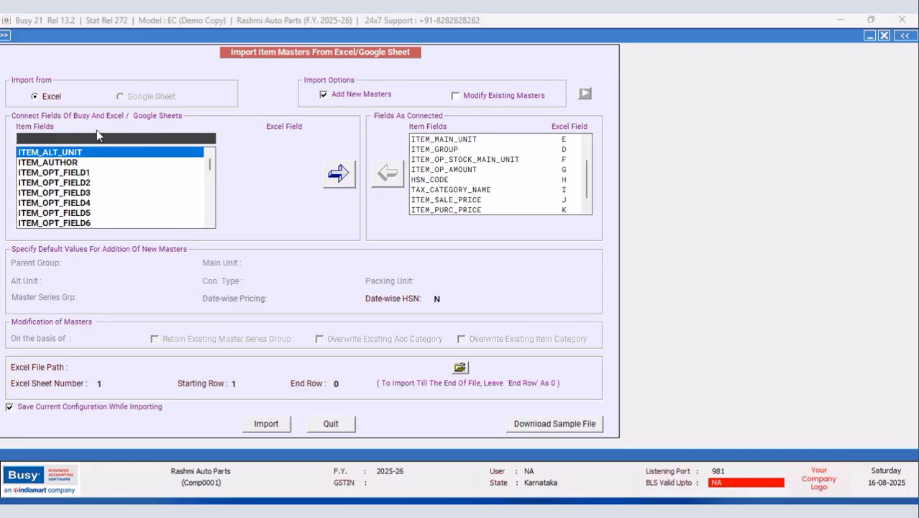
pyautogui.write('TAX_IN')
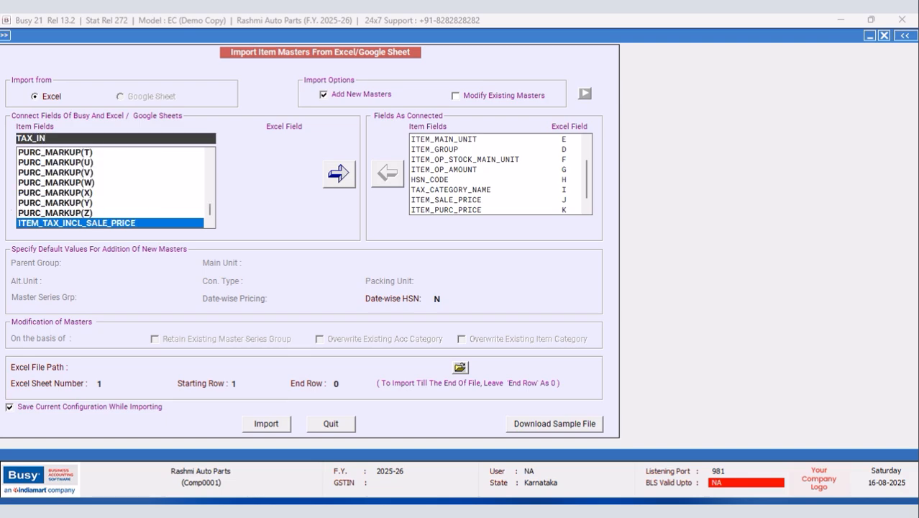
pyautogui.press('Return')
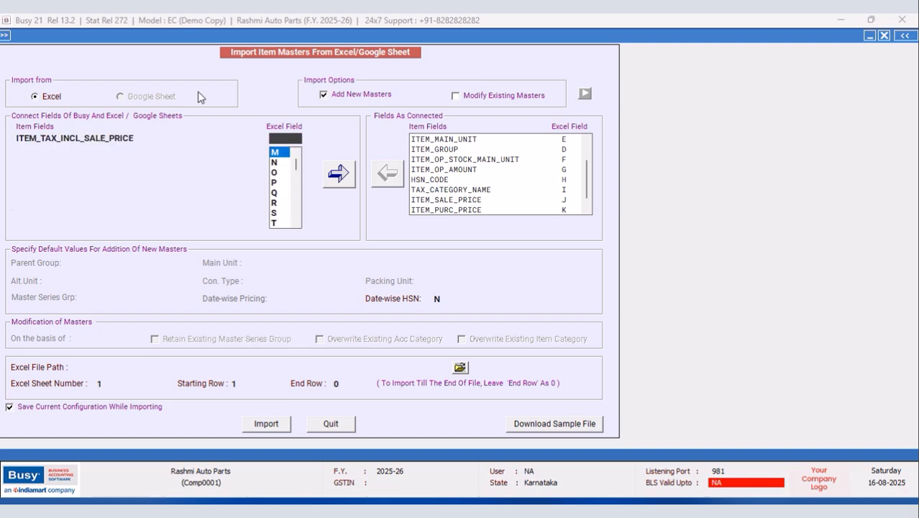
pyautogui.click(276, 154)
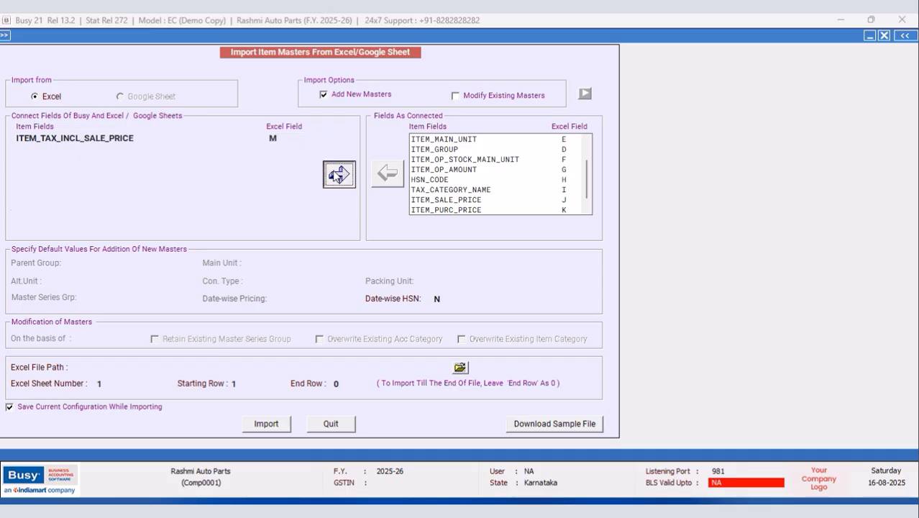
pyautogui.click(338, 175)
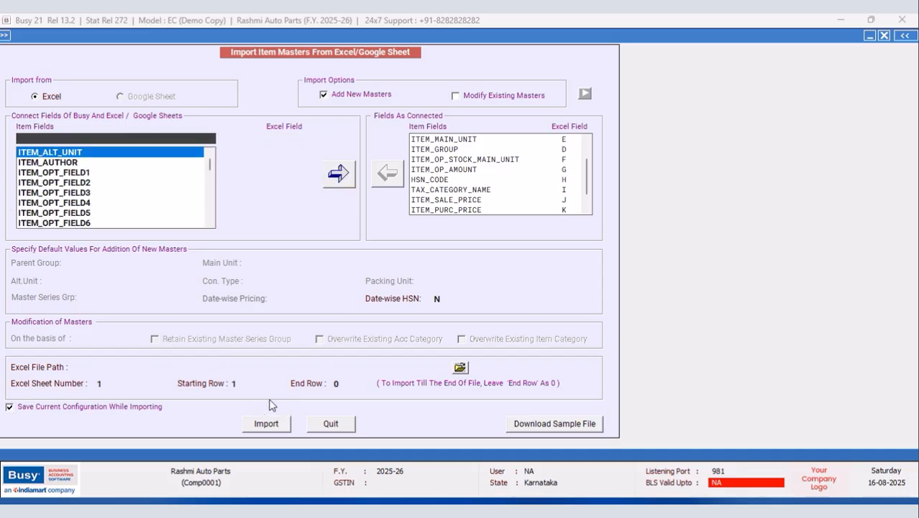
pyautogui.click(461, 367)
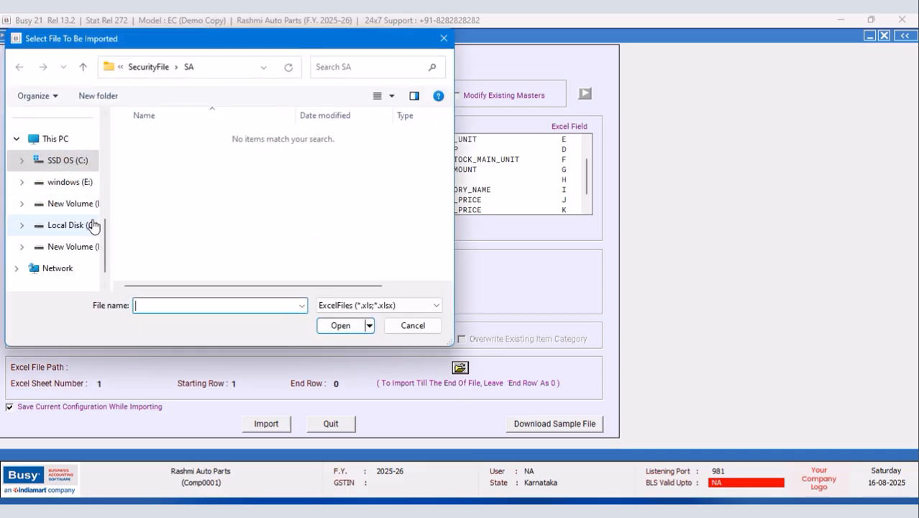
# Step: Pick Comp0003_List of Items.xlsx from the Desktop as the import file, starting at row 3
pyautogui.moveTo(106, 236); pyautogui.dragTo(119, 113)
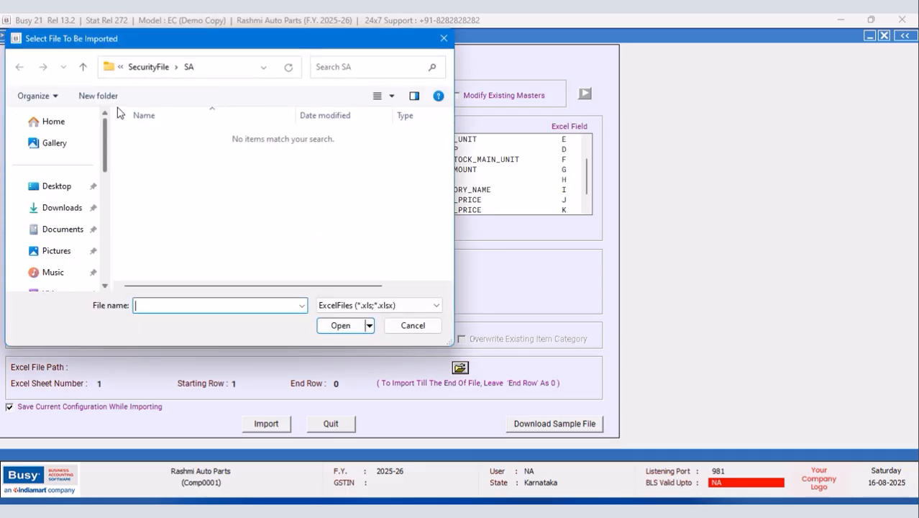
pyautogui.click(60, 187)
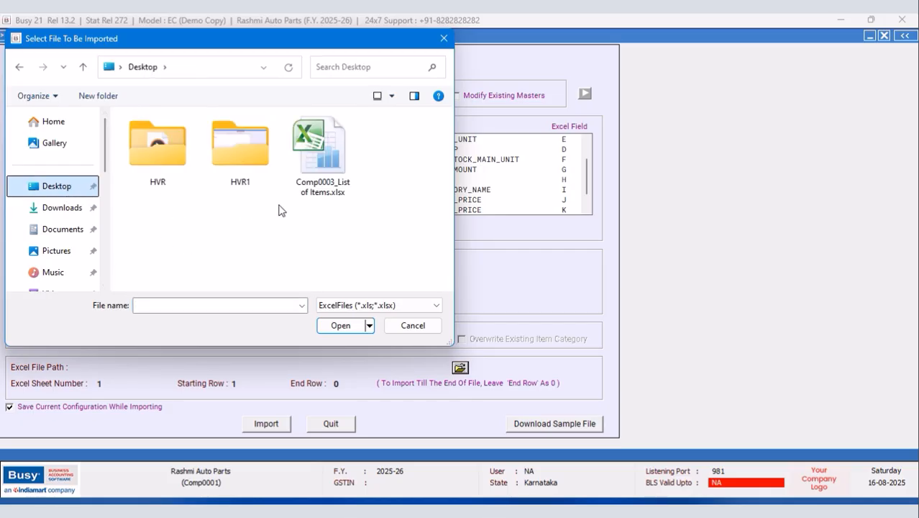
pyautogui.click(317, 162)
pyautogui.click(340, 324)
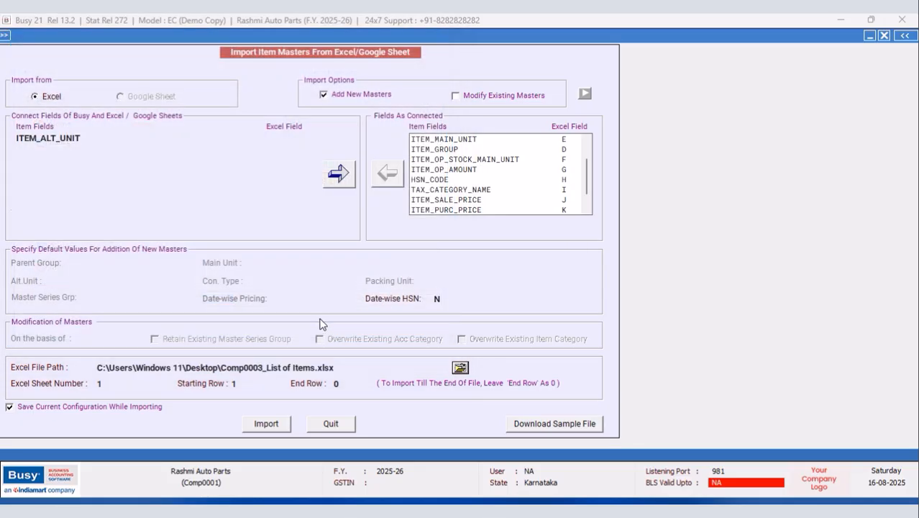
pyautogui.press('Return')
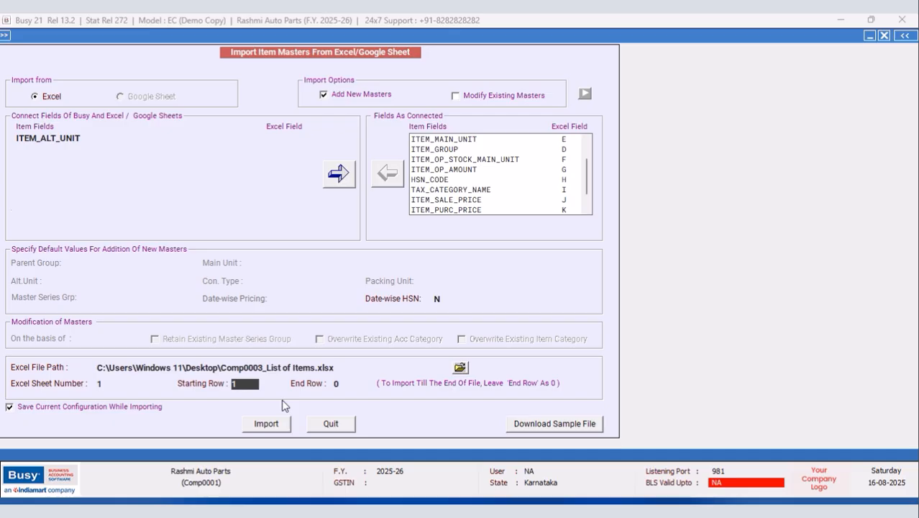
pyautogui.write('3')
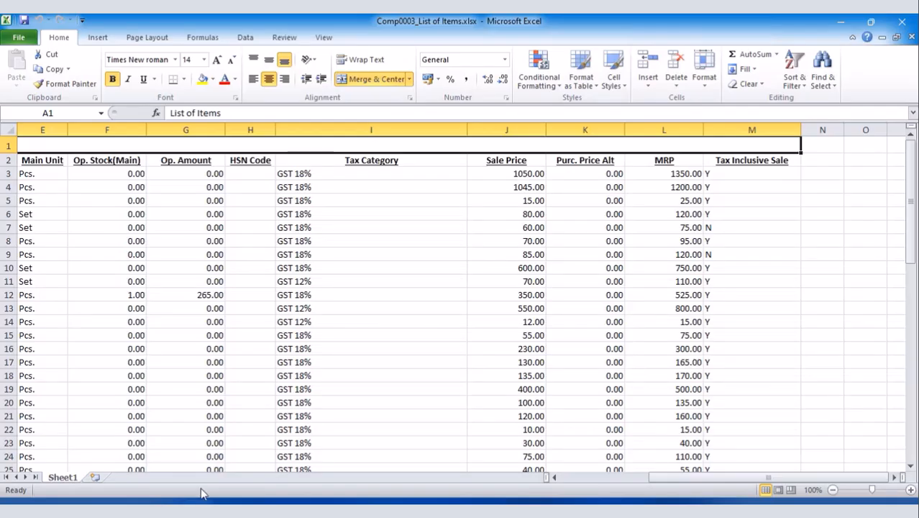
# Step: Confirm in Excel that items end at row 62, set End Row 62 and start importing
pyautogui.click(205, 502)
pyautogui.click(9, 173)
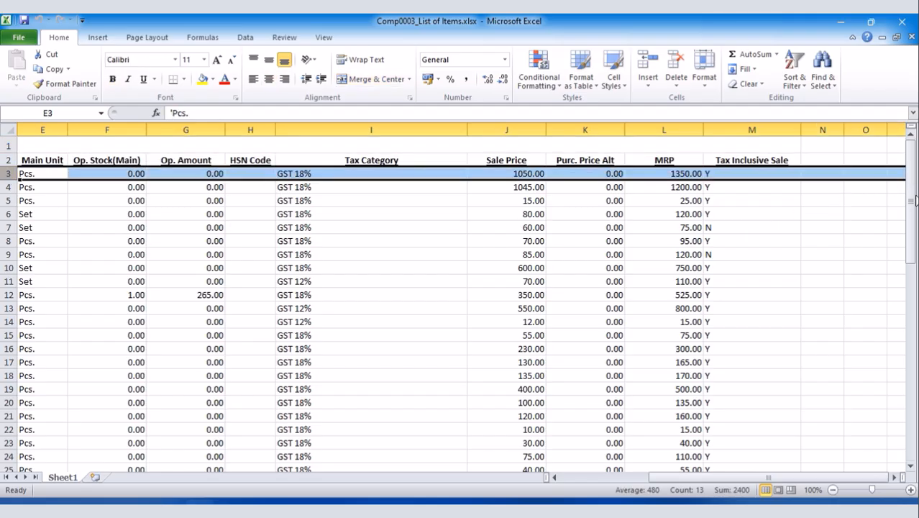
pyautogui.moveTo(911, 172); pyautogui.dragTo(912, 379)
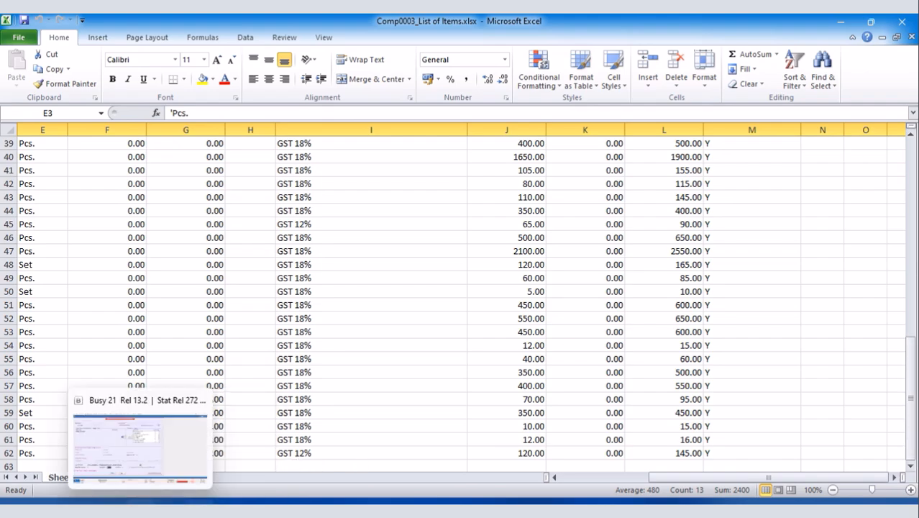
pyautogui.click(140, 509)
pyautogui.click(349, 382)
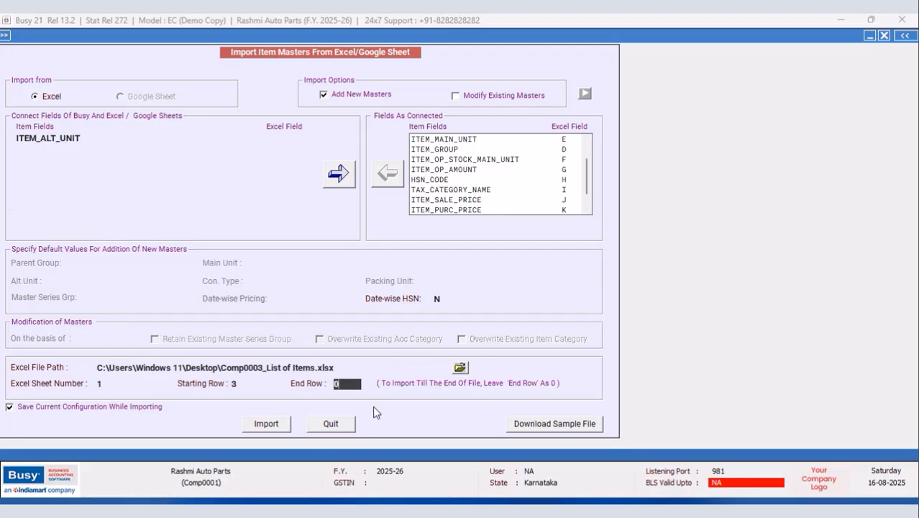
pyautogui.write('62')
pyautogui.click(266, 423)
# Step: Confirm the import, acknowledge the 60 Item Masters Imported message, and close the import window
pyautogui.click(493, 288)
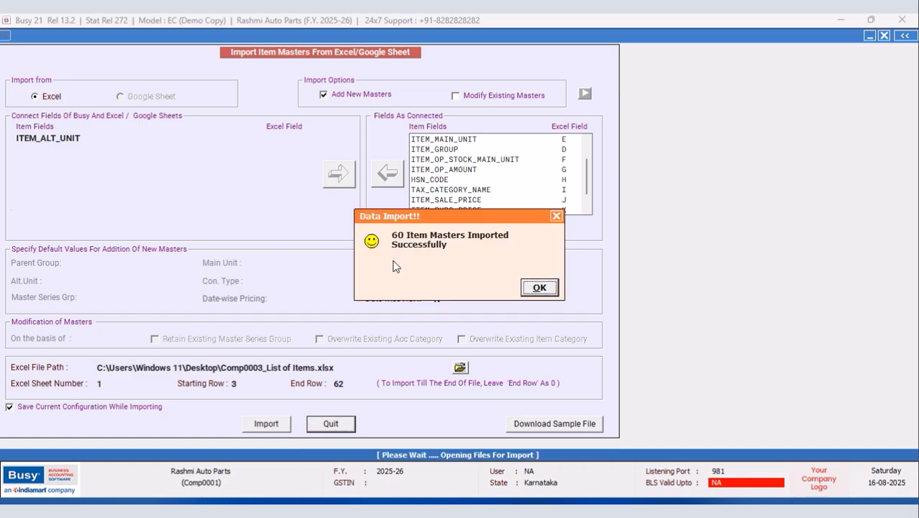
pyautogui.click(530, 288)
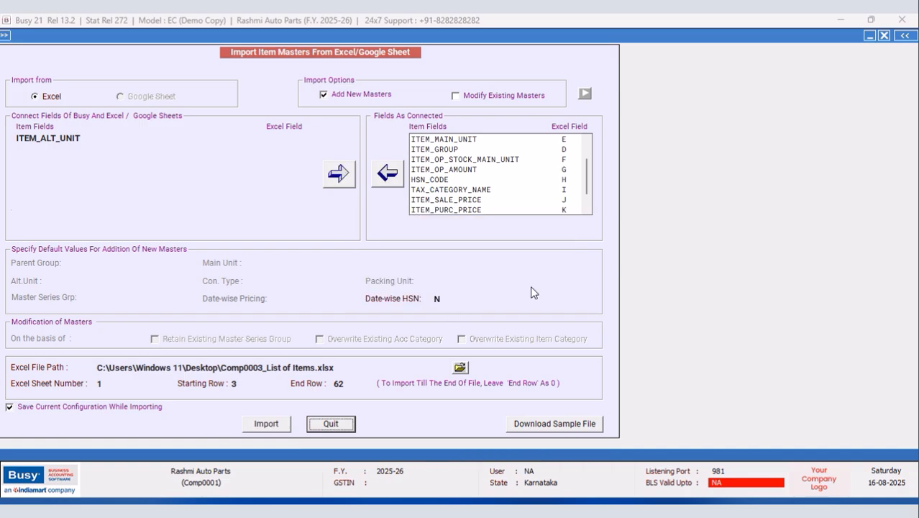
pyautogui.click(884, 35)
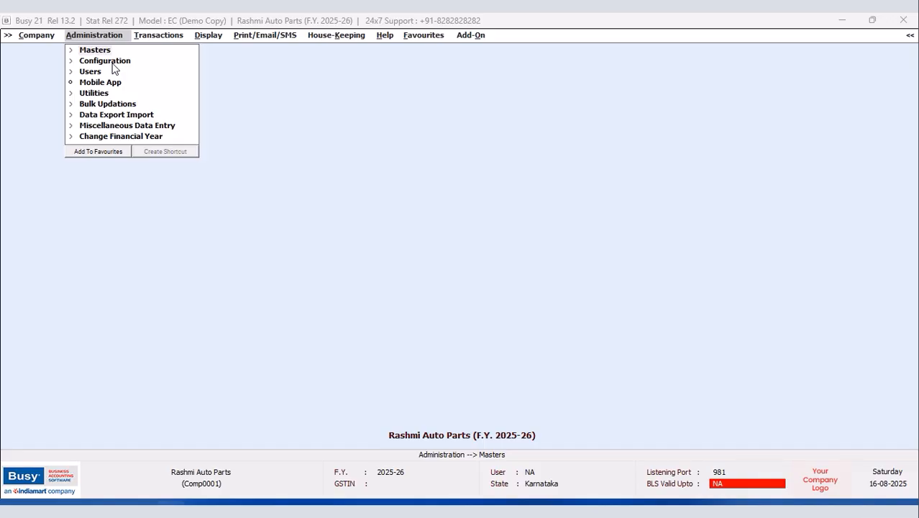
# Step: Open the Sales item quantity discount structure form under Administration > Configuration
pyautogui.click(108, 62)
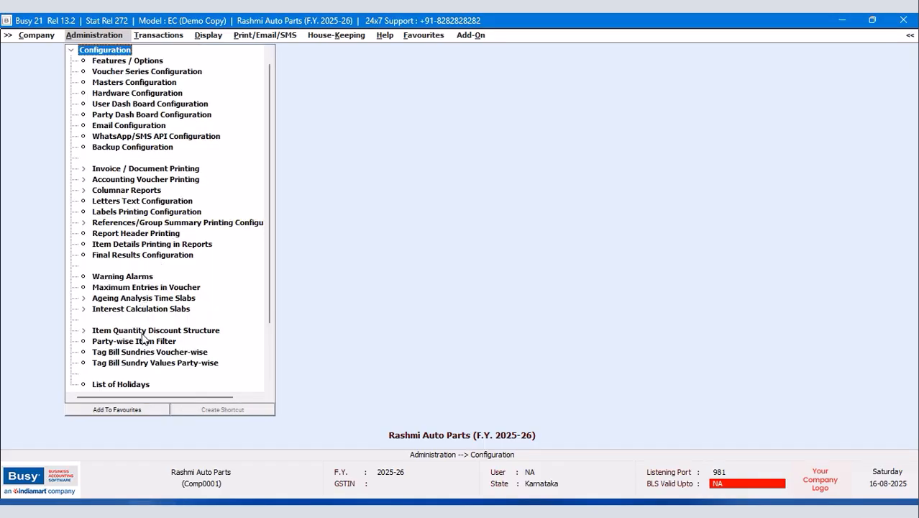
pyautogui.click(142, 332)
pyautogui.click(109, 343)
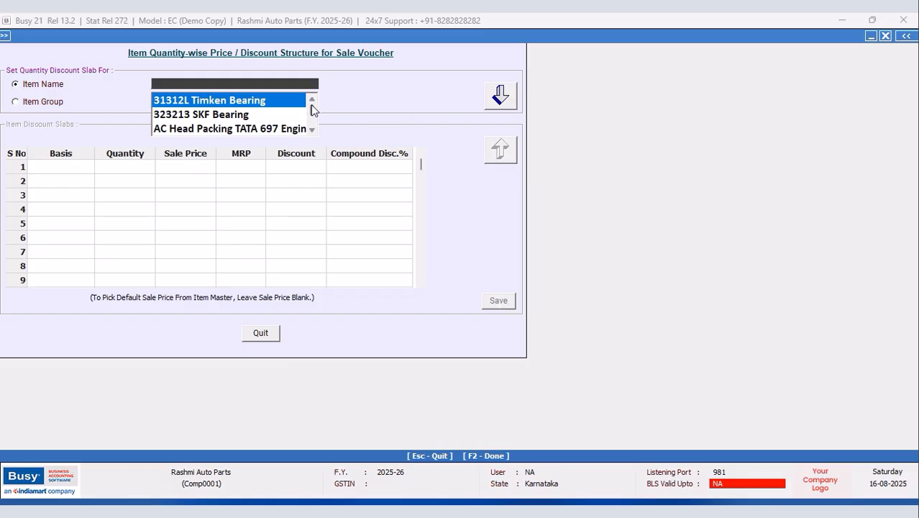
# Step: Browse the Item Name dropdown, briefly searching items starting with C
pyautogui.click(312, 128)
pyautogui.moveTo(310, 126); pyautogui.dragTo(310, 111)
pyautogui.click(311, 131)
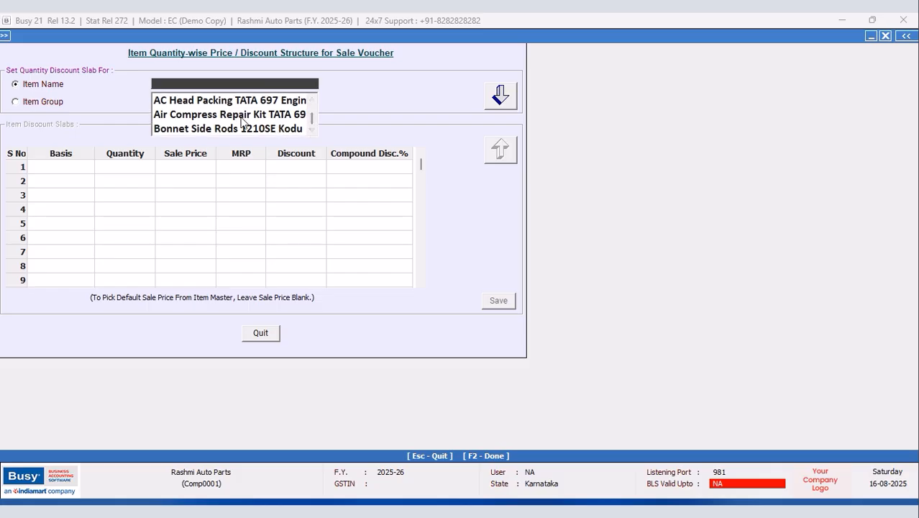
pyautogui.write('C')
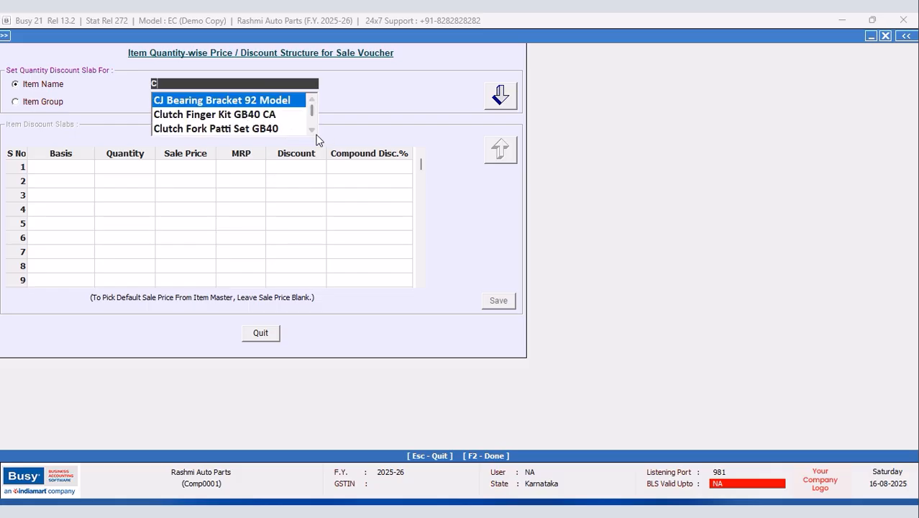
pyautogui.click(311, 131)
pyautogui.click(311, 131)
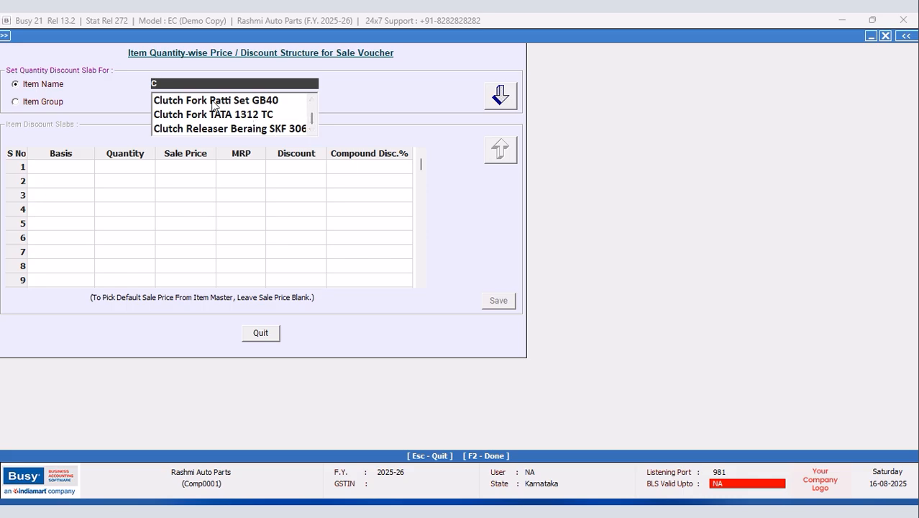
pyautogui.press('BackSpace')
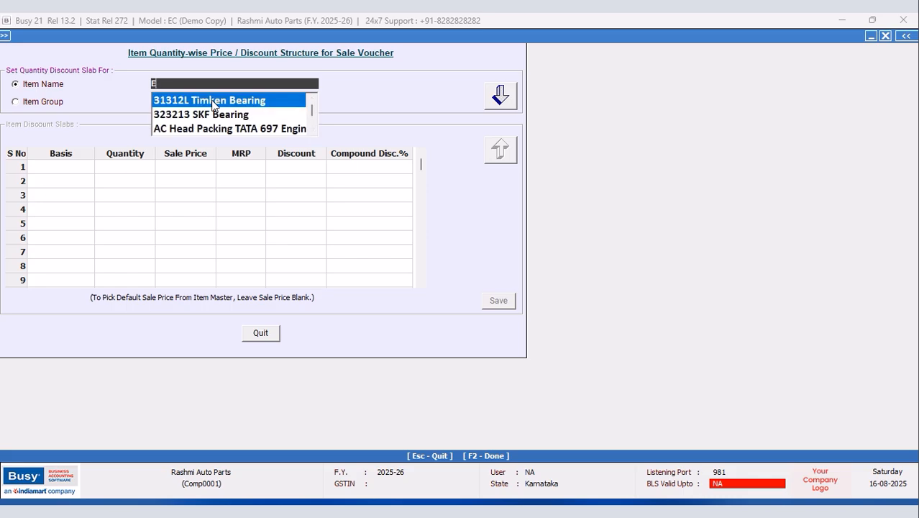
pyautogui.click(311, 131)
pyautogui.click(312, 131)
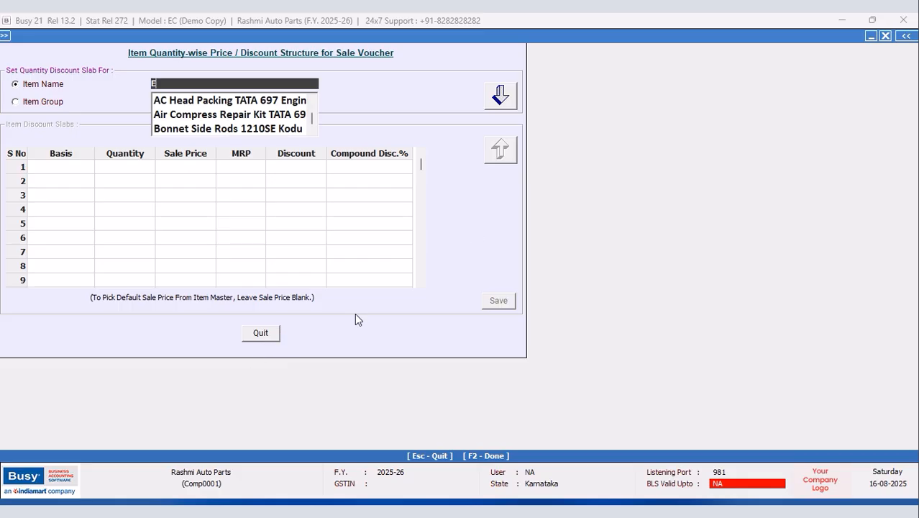
# Step: Close the discount form and list All Items in Configurable (Alphabetical) format
pyautogui.click(886, 36)
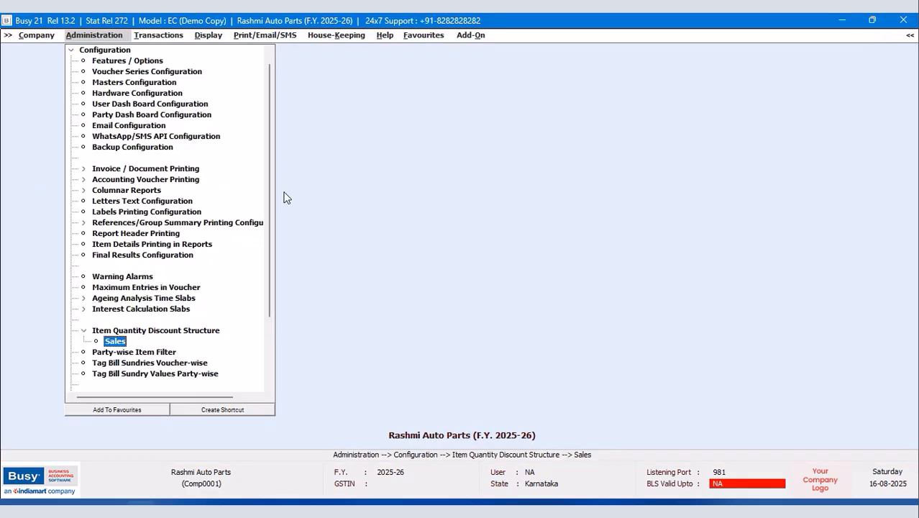
pyautogui.click(72, 51)
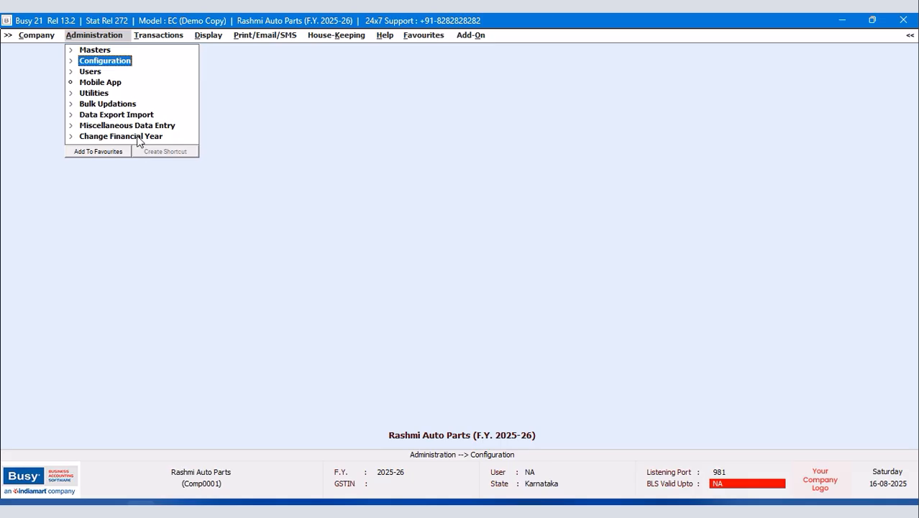
pyautogui.click(106, 51)
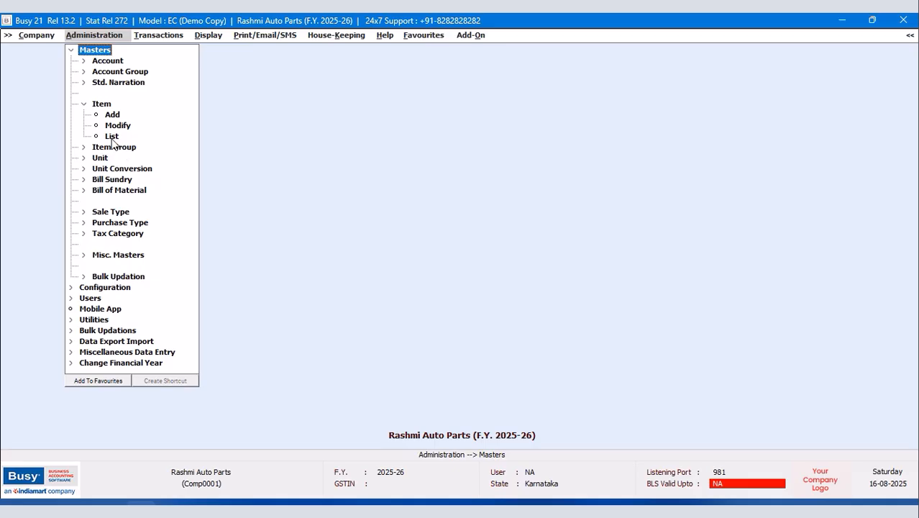
pyautogui.click(112, 136)
pyautogui.click(436, 291)
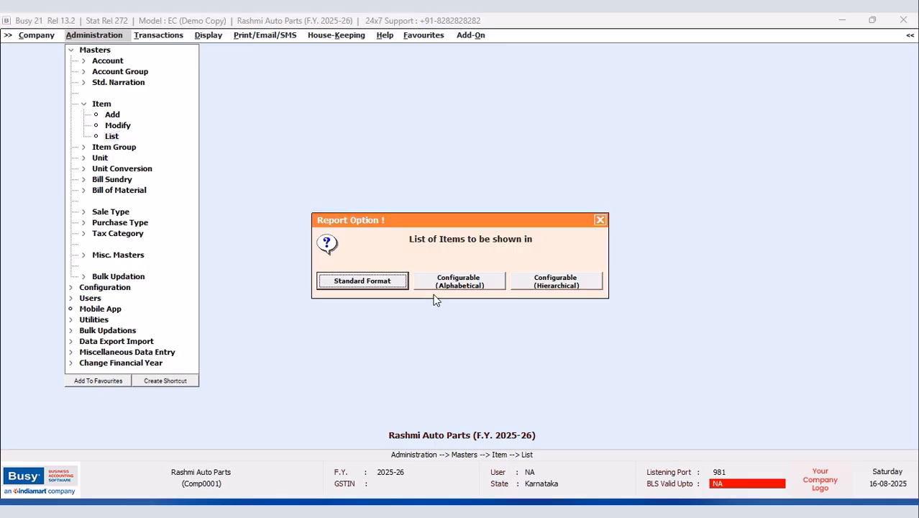
pyautogui.click(464, 286)
pyautogui.click(423, 293)
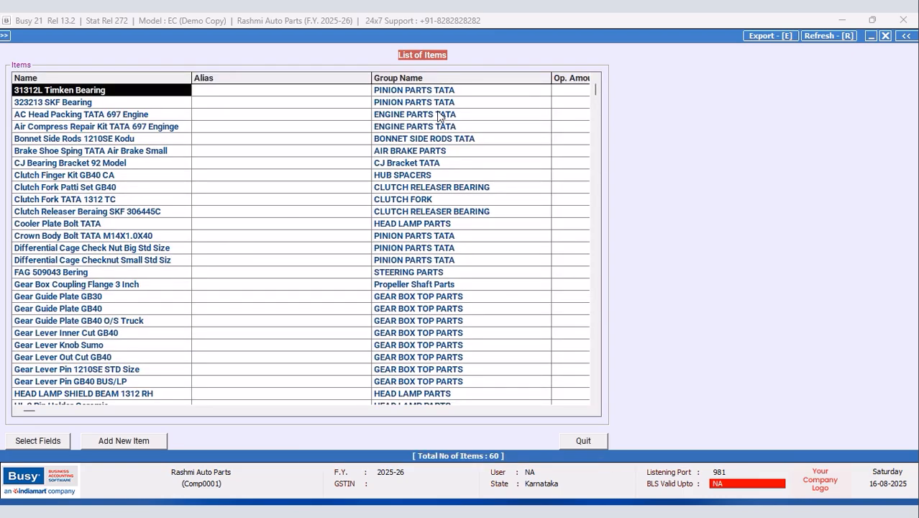
# Step: Open Select Fields for the item list and remove every selected column
pyautogui.click(26, 444)
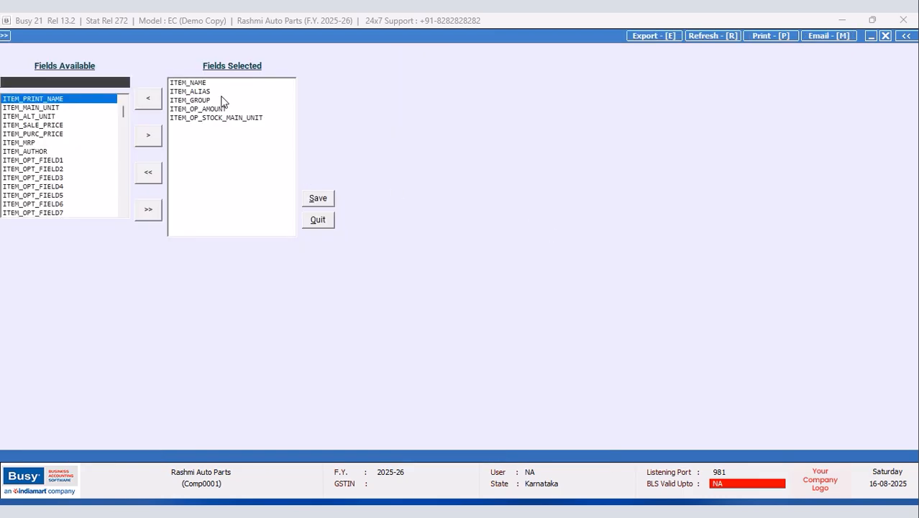
pyautogui.click(190, 92)
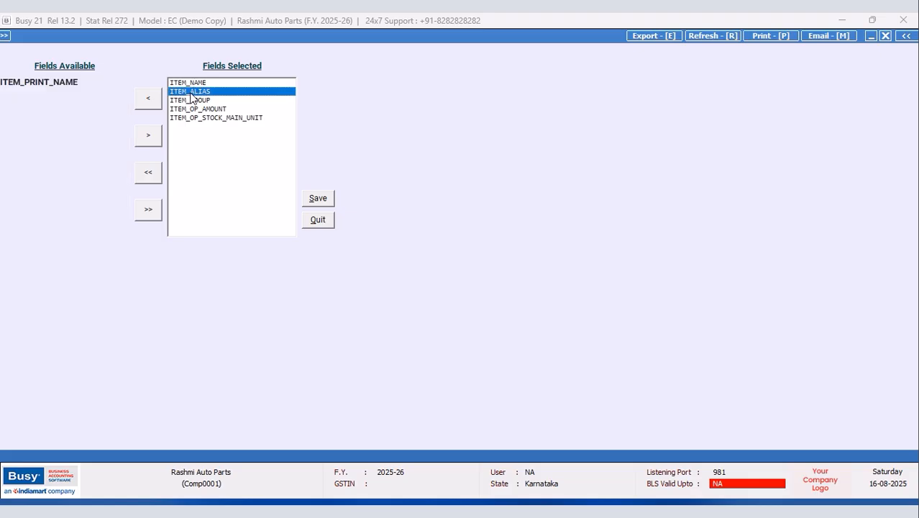
pyautogui.click(154, 98)
pyautogui.click(154, 98)
pyautogui.click(151, 99)
pyautogui.click(150, 99)
pyautogui.click(151, 99)
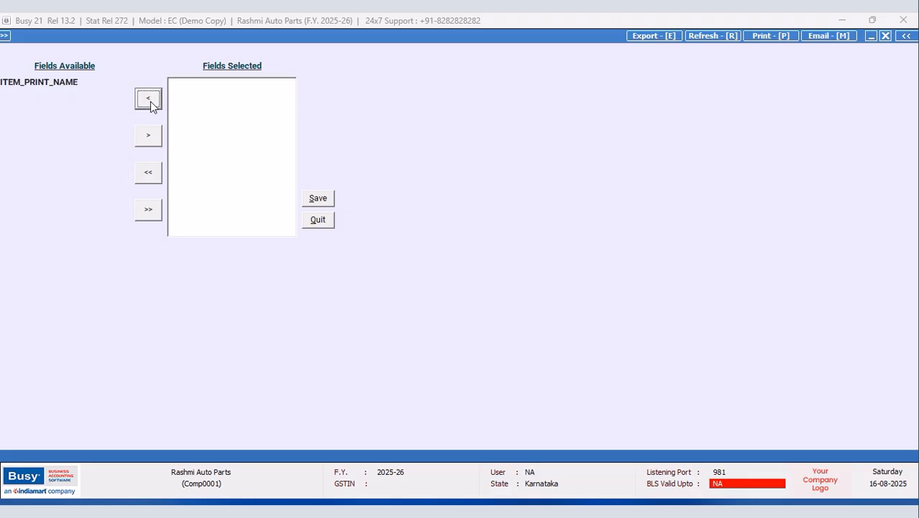
# Step: Find ITEM_NAME among available fields, taking back the mistakenly added ITEM_NAME_SL
pyautogui.click(99, 82)
pyautogui.moveTo(121, 111); pyautogui.dragTo(128, 221)
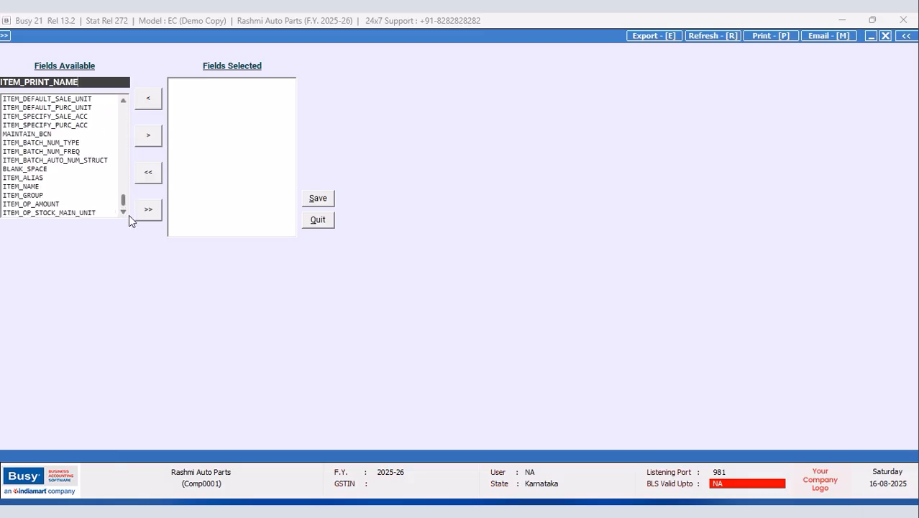
pyautogui.click(36, 187)
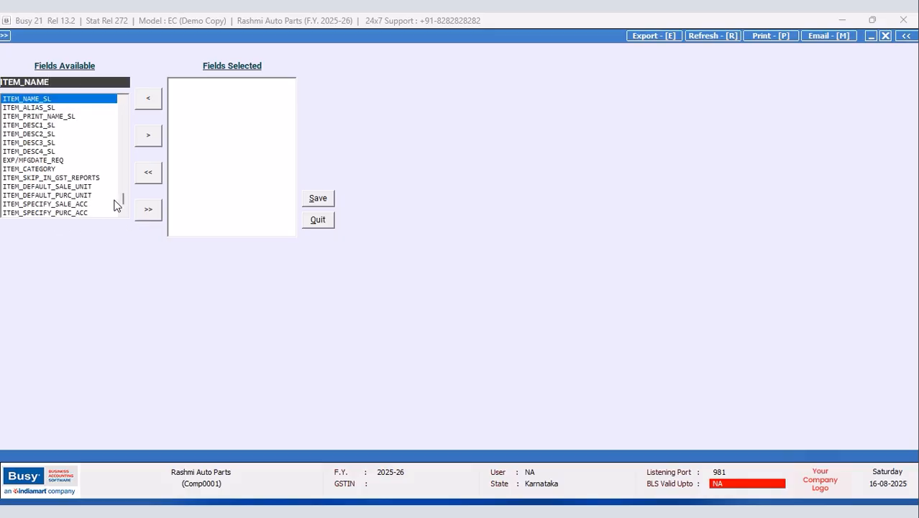
pyautogui.click(123, 100)
pyautogui.click(123, 212)
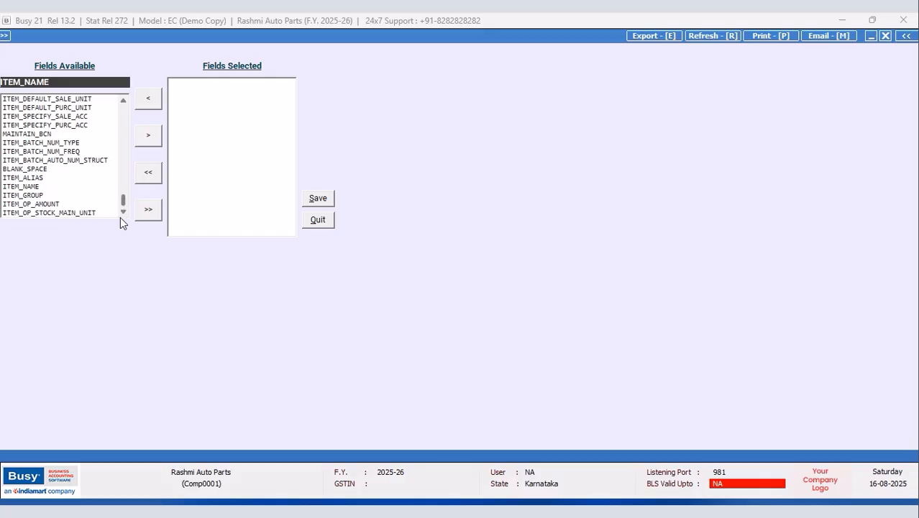
pyautogui.scroll(3, 28, 197)
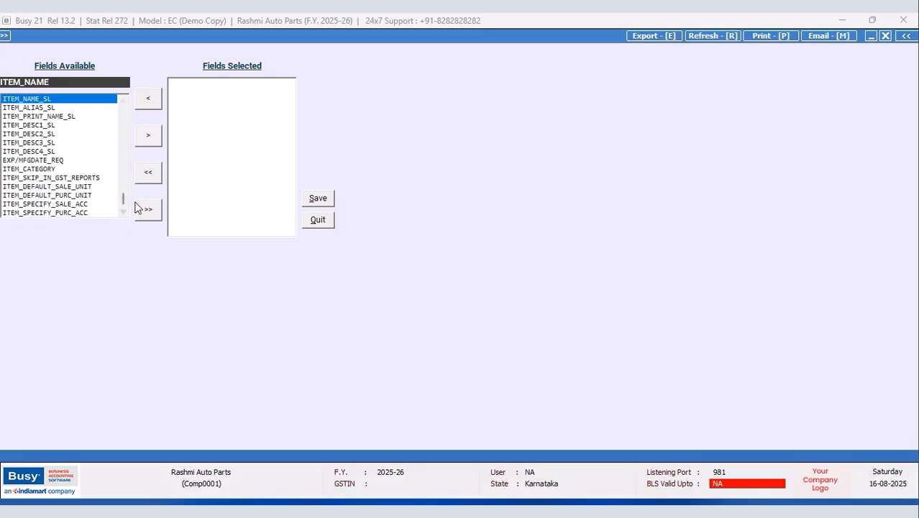
pyautogui.click(148, 139)
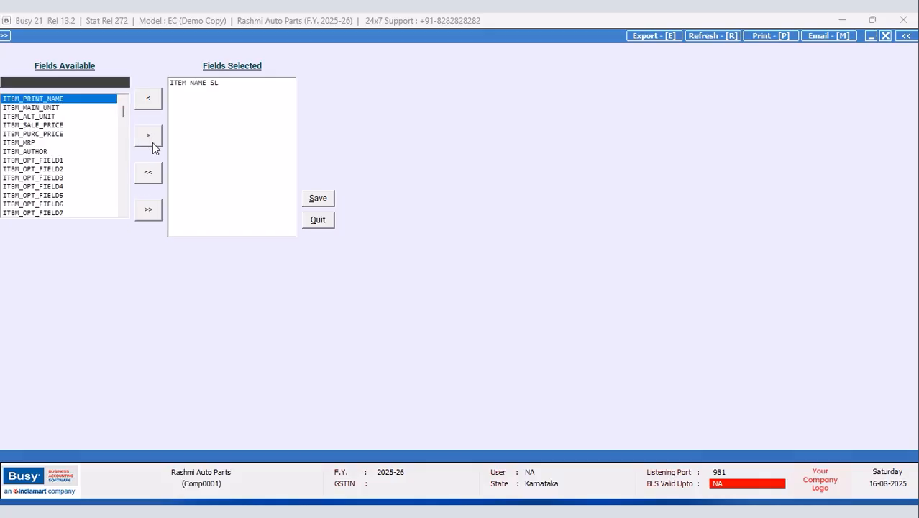
pyautogui.click(195, 84)
pyautogui.click(156, 105)
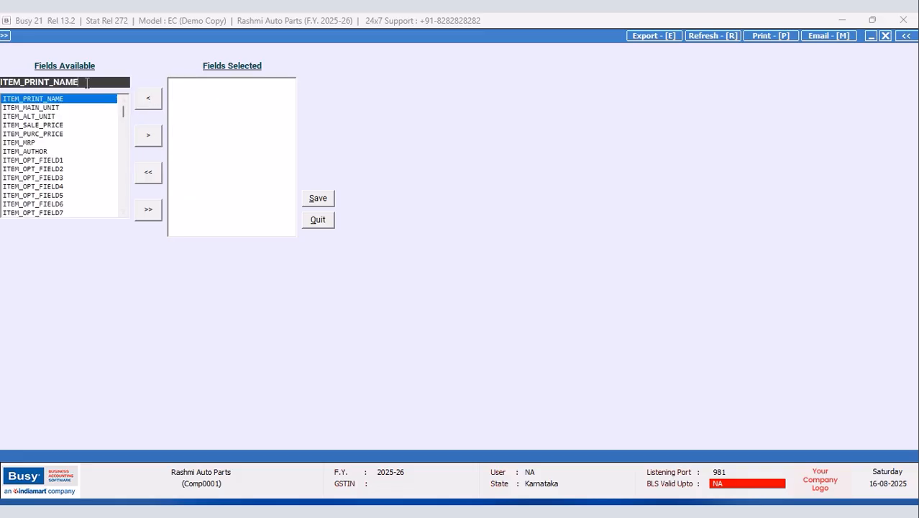
pyautogui.press('BackSpace')
pyautogui.press('BackSpace')
pyautogui.press('BackSpace')
pyautogui.press('BackSpace')
pyautogui.press('BackSpace')
pyautogui.press('BackSpace')
pyautogui.press('BackSpace')
pyautogui.press('BackSpace')
pyautogui.press('BackSpace')
pyautogui.write('NAM')
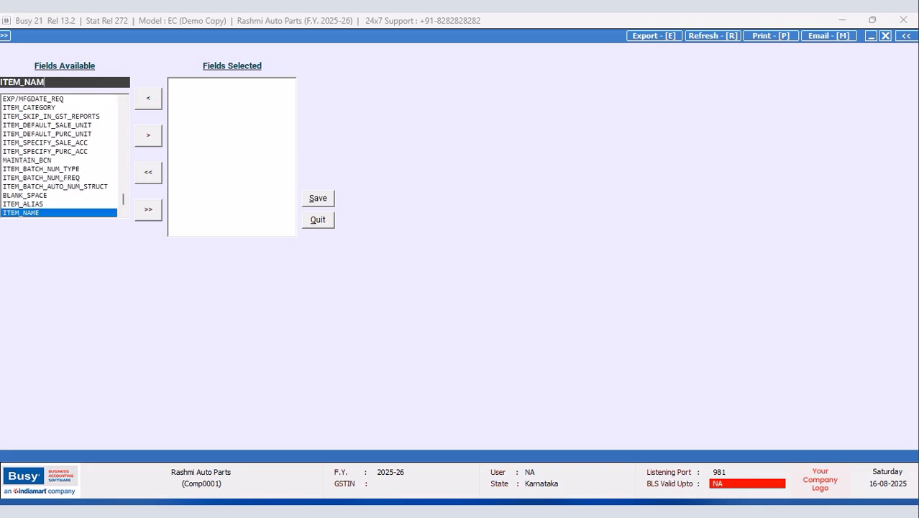
pyautogui.press('Return')
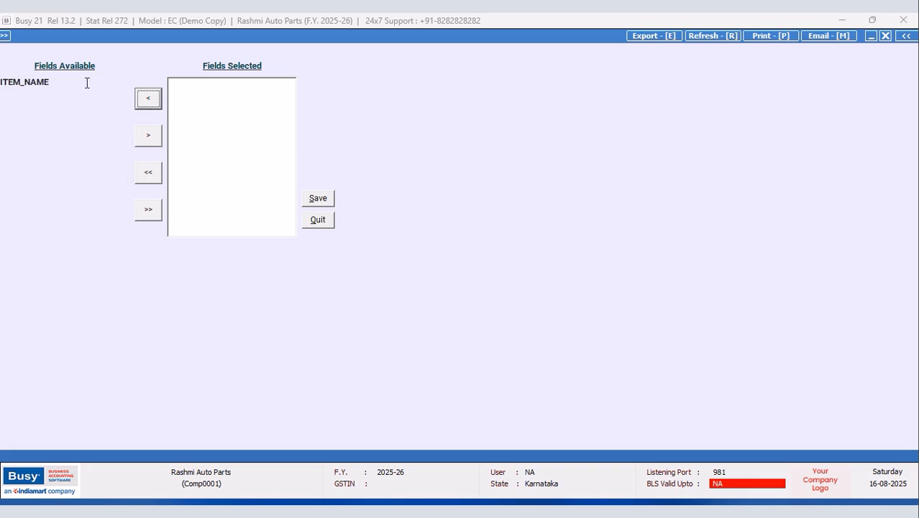
# Step: Add the ITEM_NAME, HSN_CODE and TAX_CATEGORY_NAME fields to the item list's selected fields
pyautogui.click(149, 136)
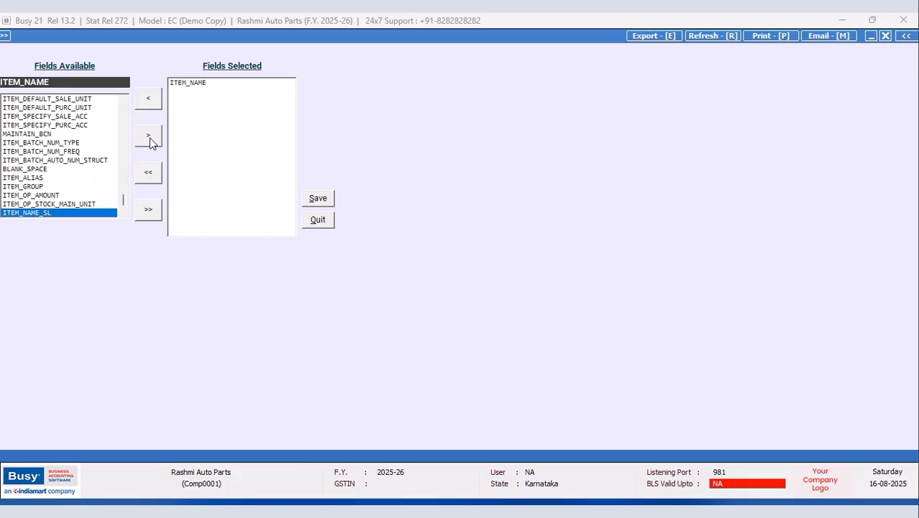
pyautogui.moveTo(49, 82); pyautogui.dragTo(5, 84)
pyautogui.press('BackSpace')
pyautogui.write('HSN')
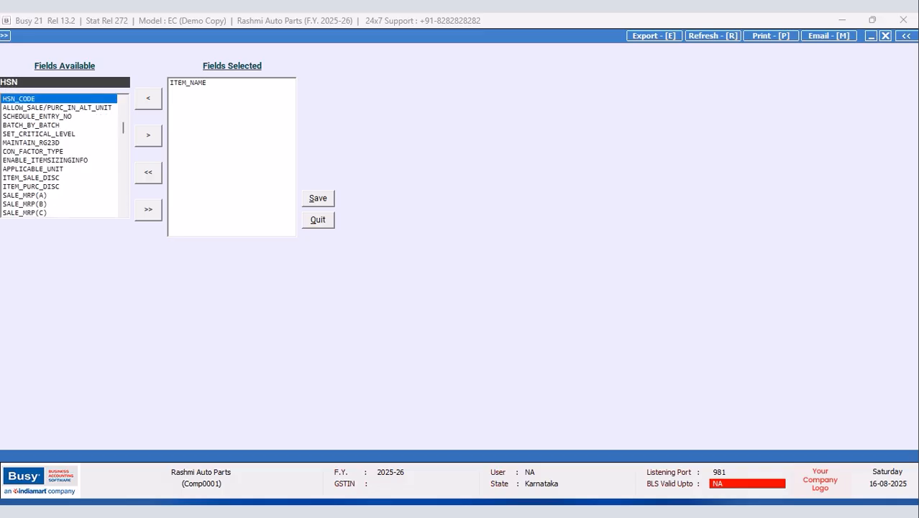
pyautogui.press('Return')
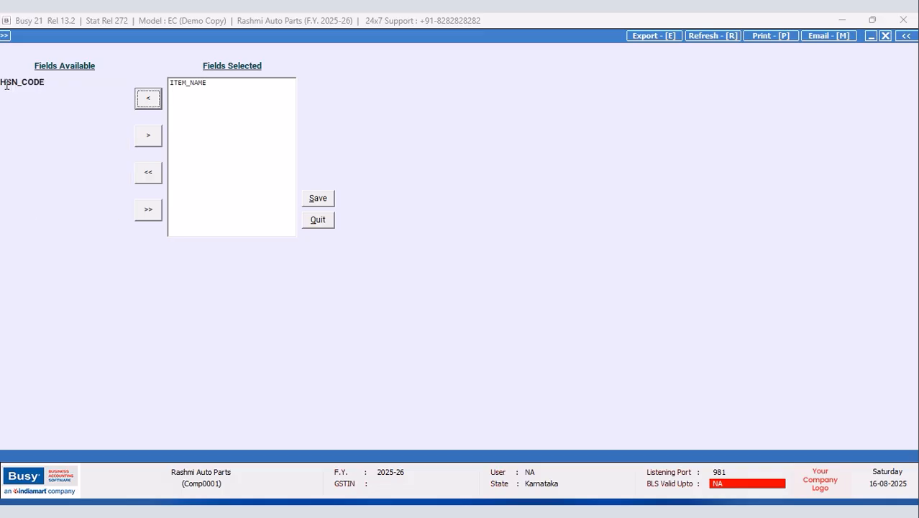
pyautogui.click(146, 140)
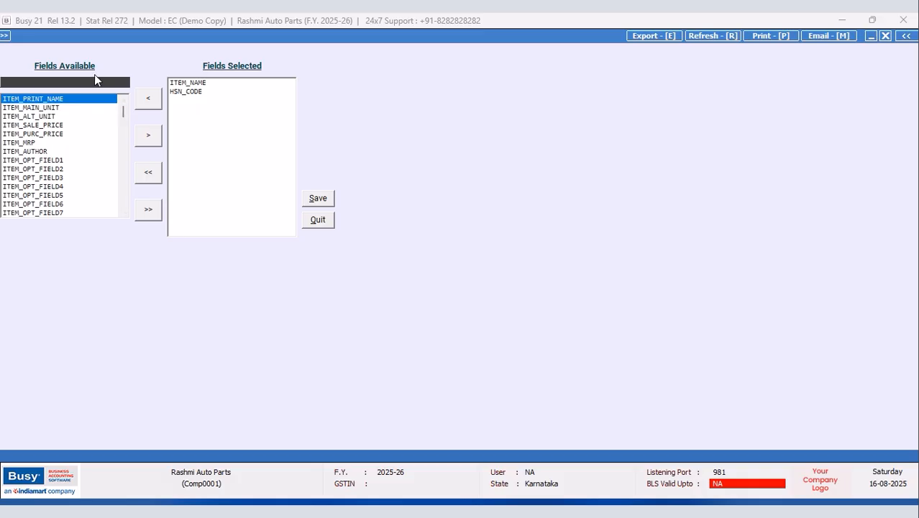
pyautogui.write('TAX')
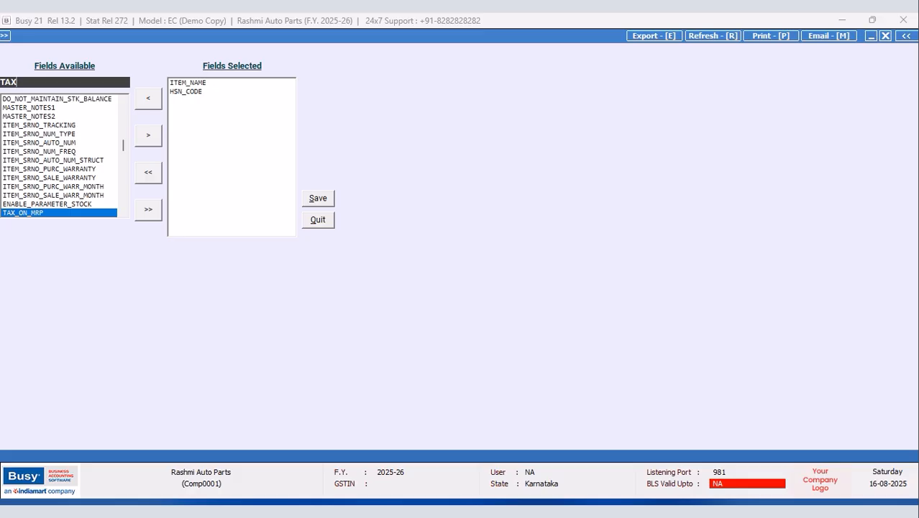
pyautogui.write('_CATE')
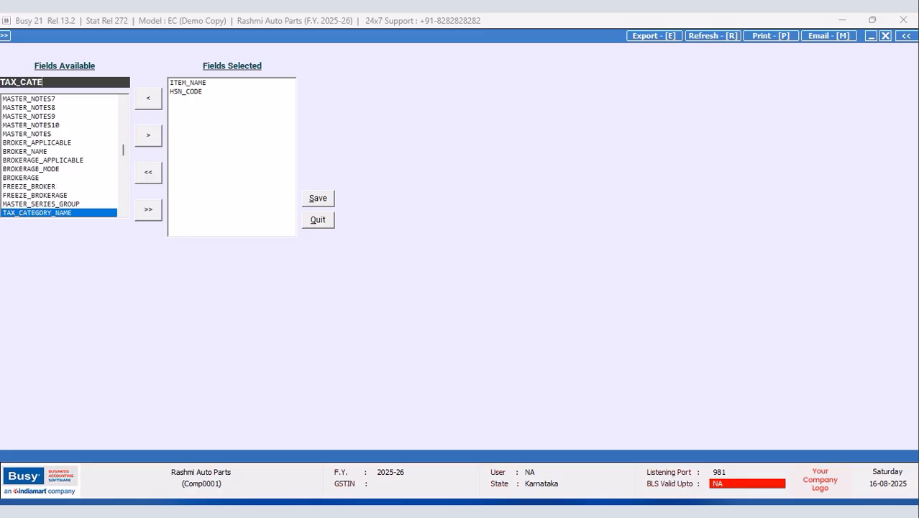
pyautogui.press('Return')
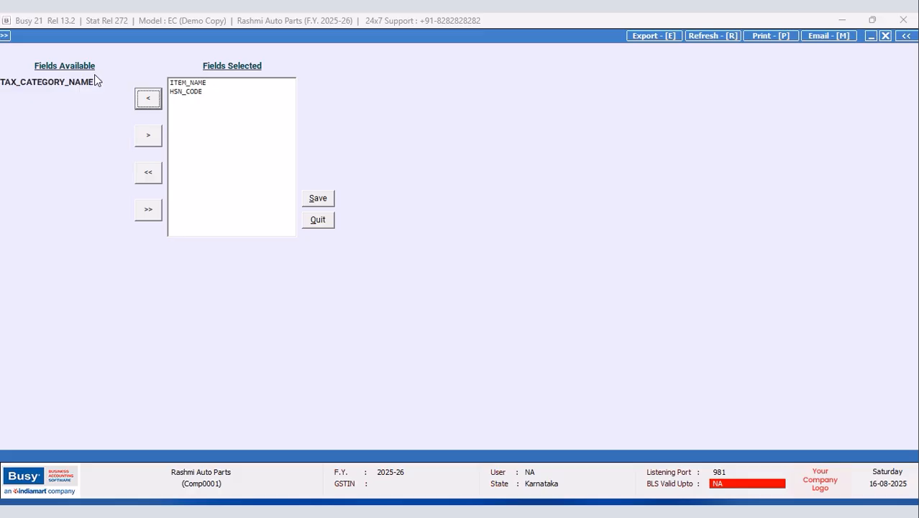
pyautogui.click(148, 136)
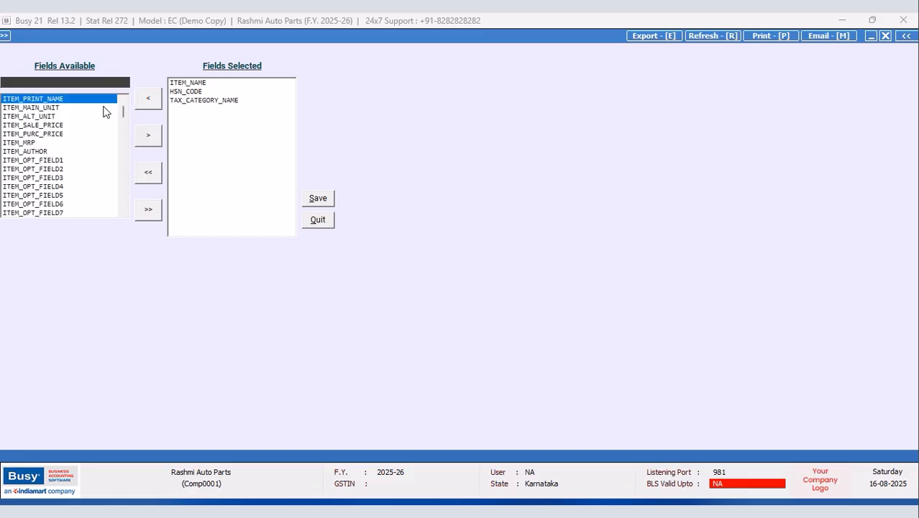
# Step: Add ITEM_MRP and ITEM_SALE_PRICE to the selected fields and save the field choice
pyautogui.write('MRP')
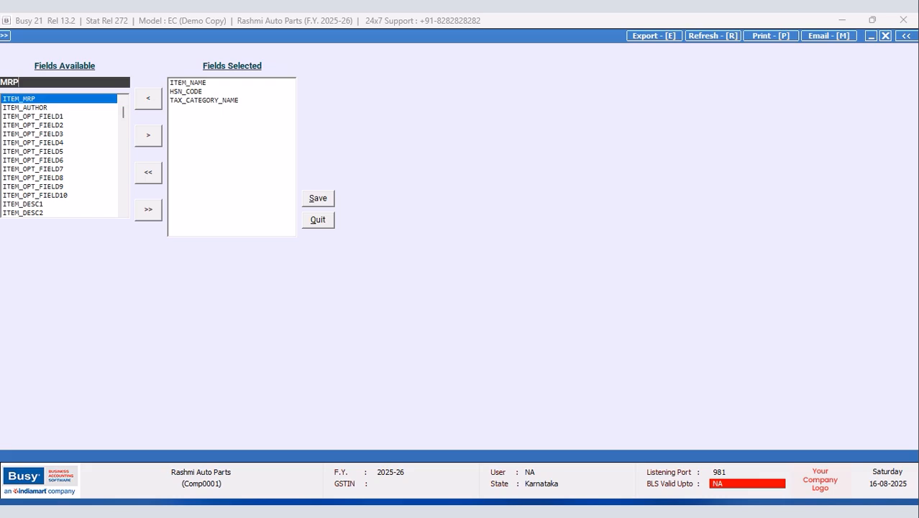
pyautogui.click(148, 135)
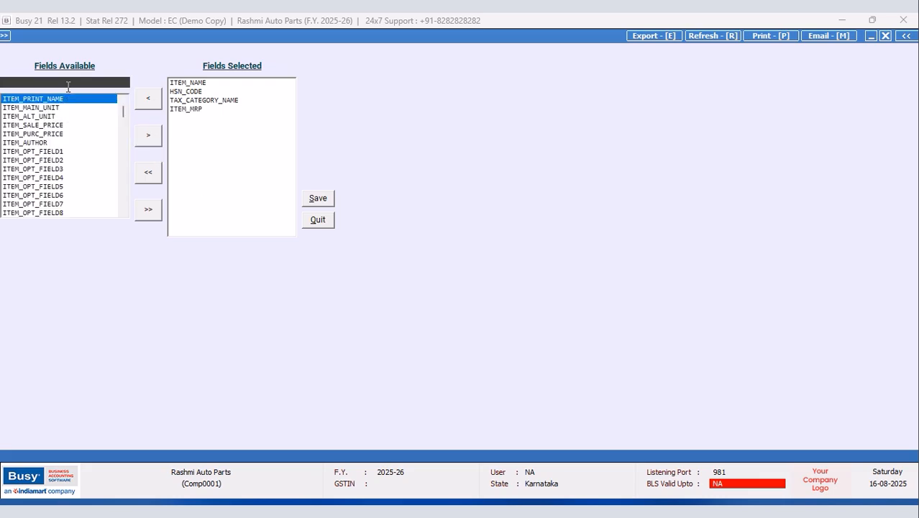
pyautogui.click(60, 126)
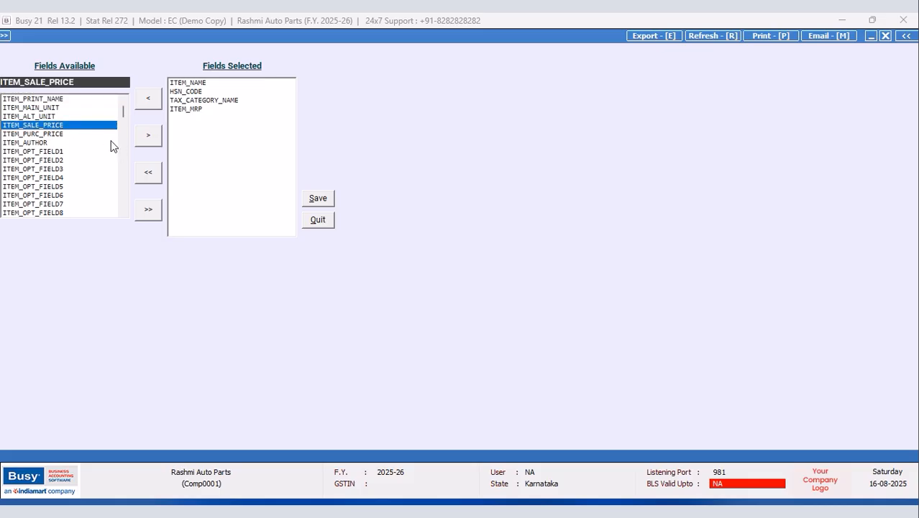
pyautogui.click(150, 136)
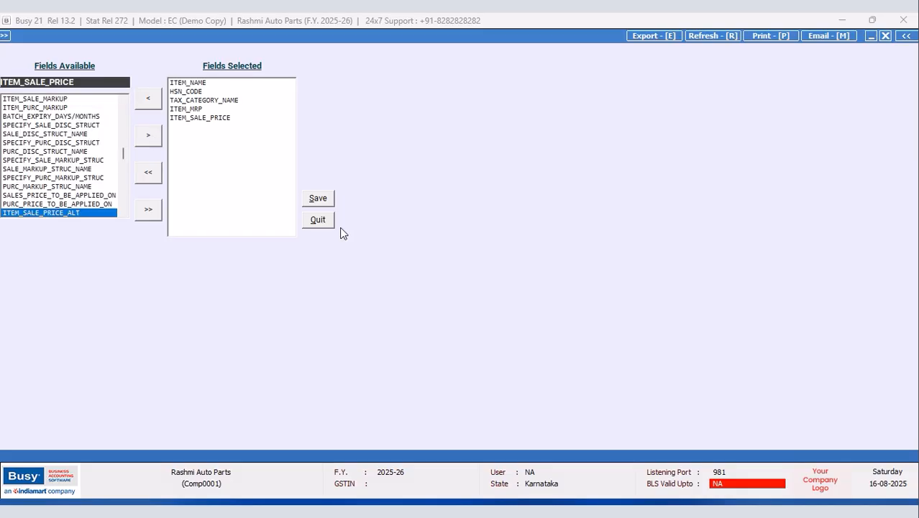
pyautogui.click(320, 199)
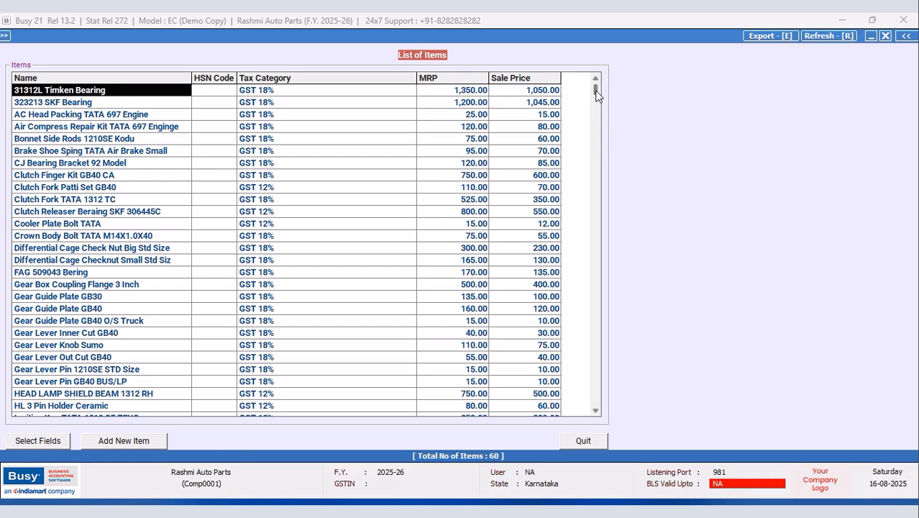
# Step: Scroll through the List of Items to check all 60 items, then close it
pyautogui.scroll(-1, 598, 117)
pyautogui.moveTo(595, 414); pyautogui.dragTo(596, 414)
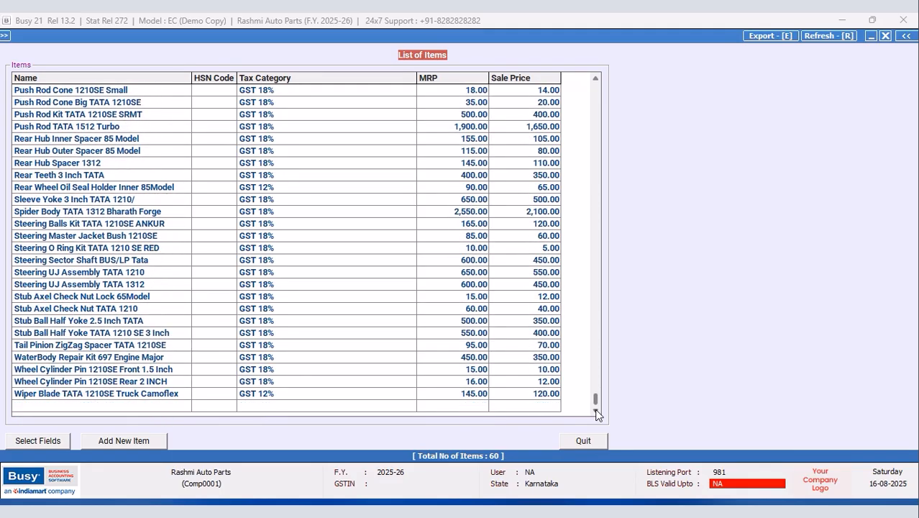
pyautogui.press('Escape')
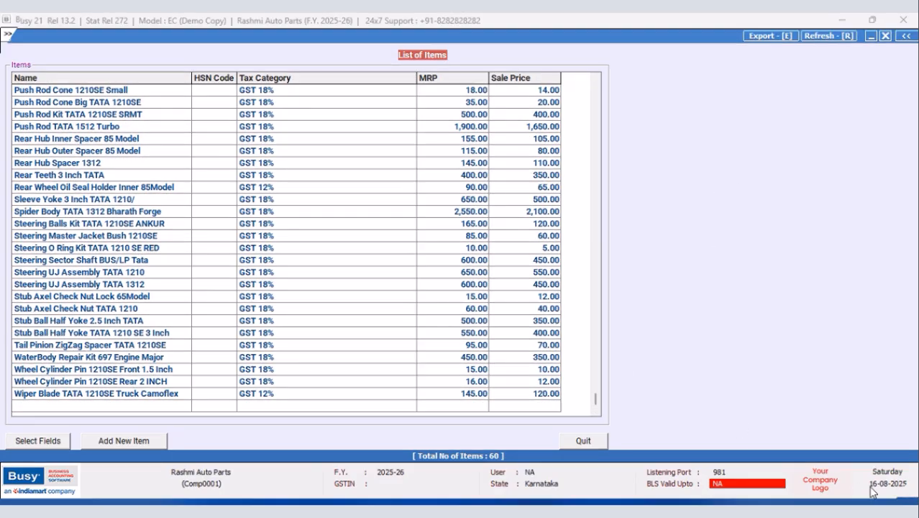
# Step: Start a new keyboard shortcut for Display > Query System > SQL Query, adding the first modifier
pyautogui.click(207, 34)
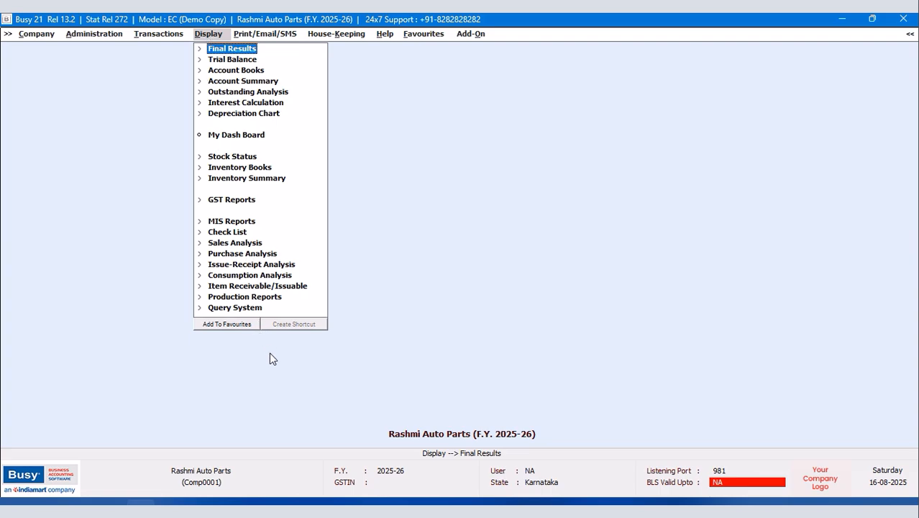
pyautogui.click(259, 310)
pyautogui.doubleClick(259, 394)
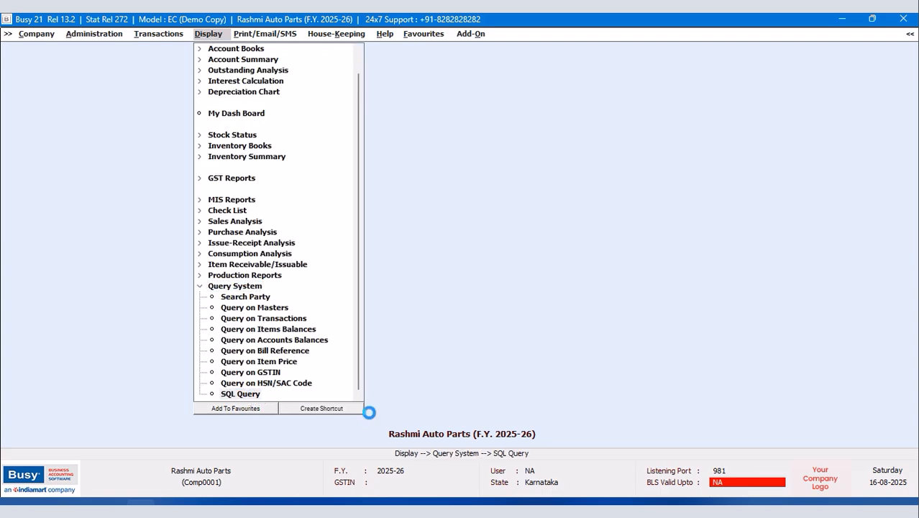
pyautogui.click(365, 426)
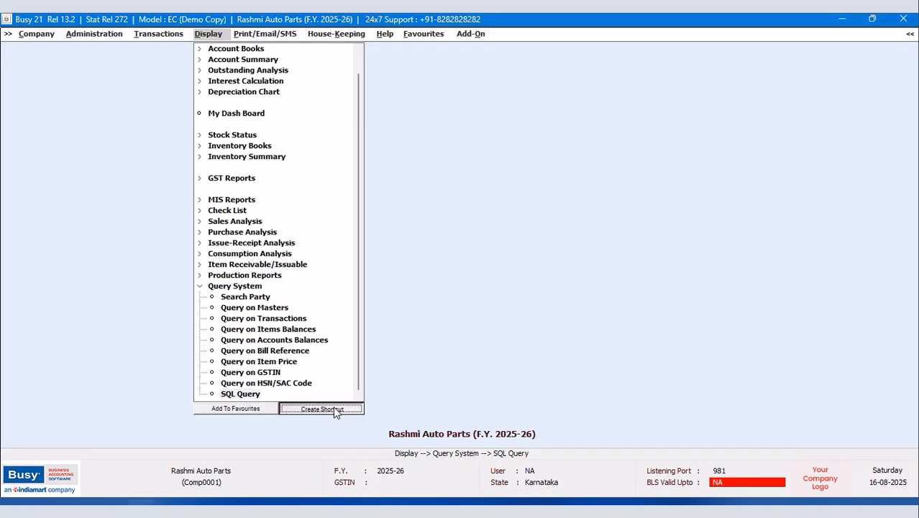
pyautogui.click(333, 408)
pyautogui.click(124, 200)
# Step: Complete the SQL Query shortcut as Shift+Ctrl+F2 and save it
pyautogui.click(156, 197)
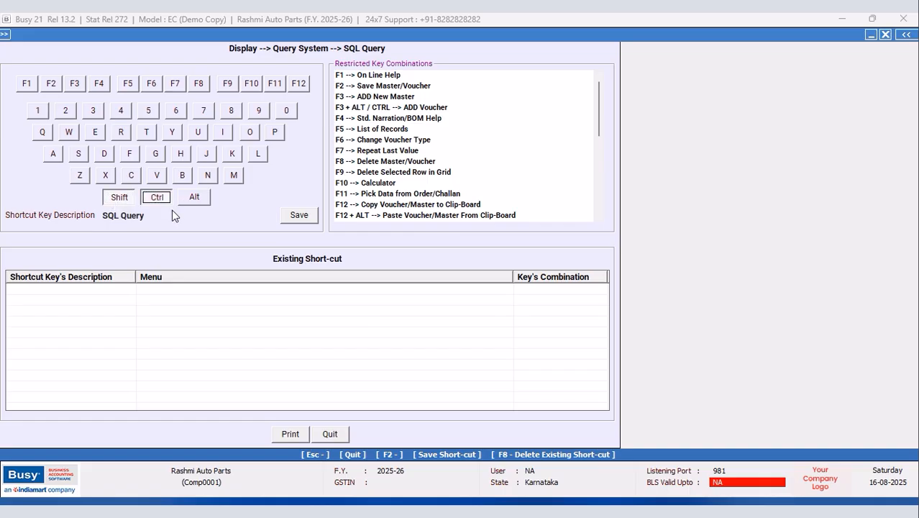
pyautogui.click(51, 83)
pyautogui.click(300, 215)
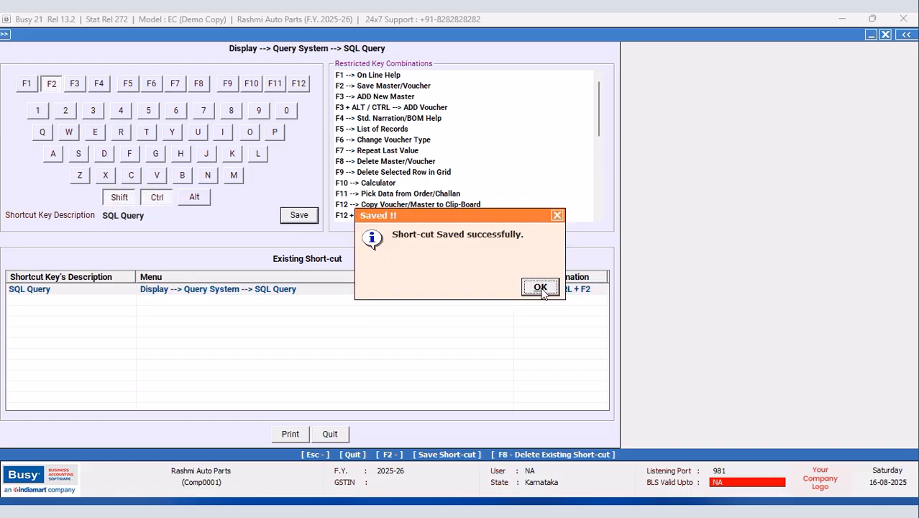
pyautogui.click(541, 287)
# Step: With Ctrl+Shift+F2, create and save a new empty query named ONE, then close the executor
pyautogui.hotkey('ctrl', 'shift', 'F2')
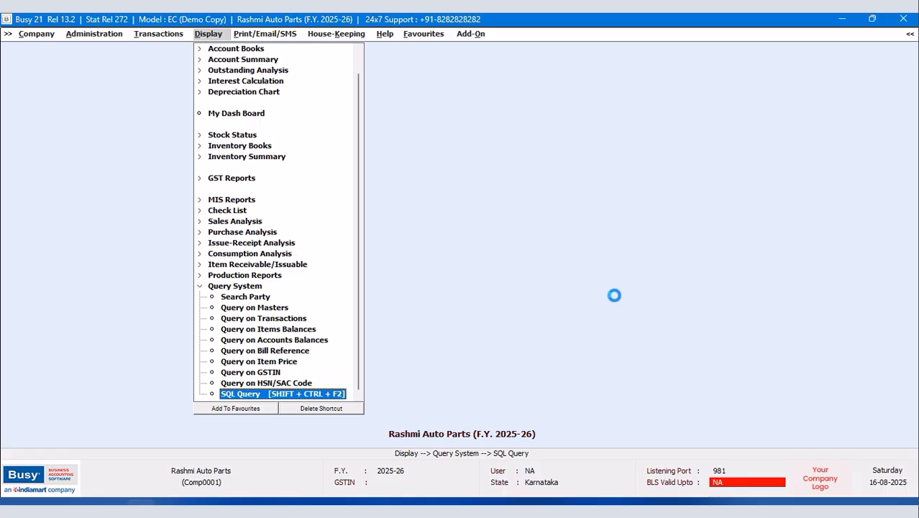
pyautogui.click(280, 79)
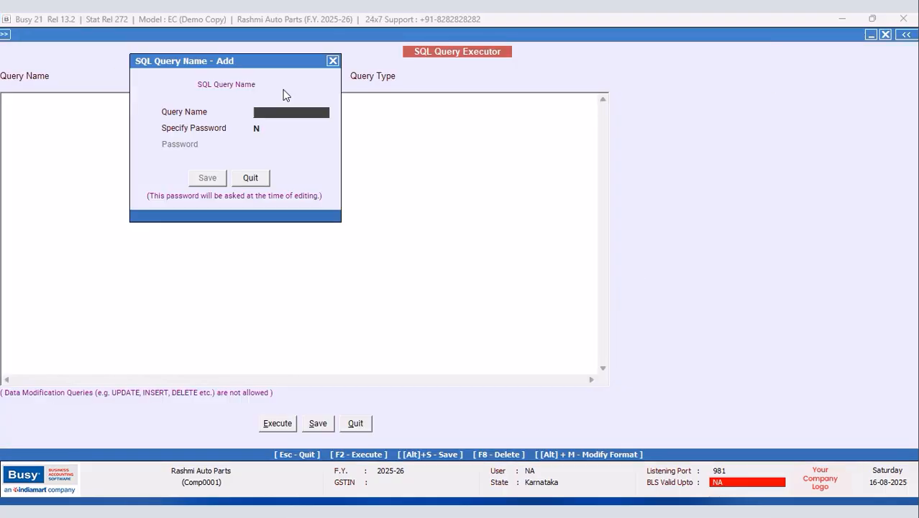
pyautogui.write('ONE')
pyautogui.click(206, 179)
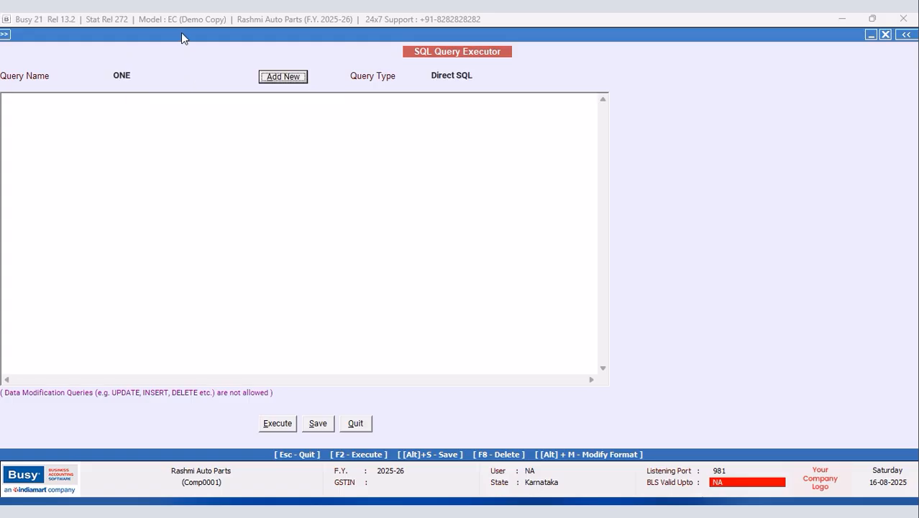
pyautogui.click(35, 111)
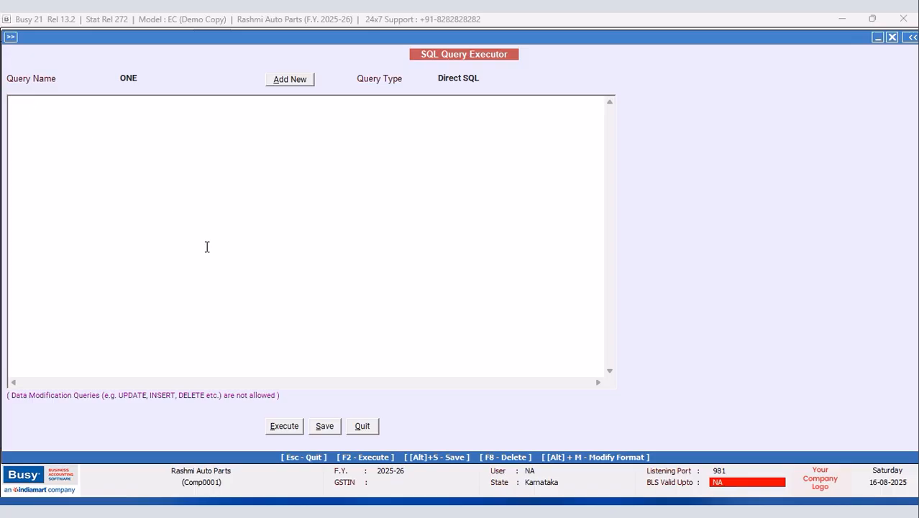
pyautogui.click(362, 428)
# Step: Open the sales quantity discount structure for item Bonnet Side Rods 1210SE Kodu
pyautogui.click(82, 35)
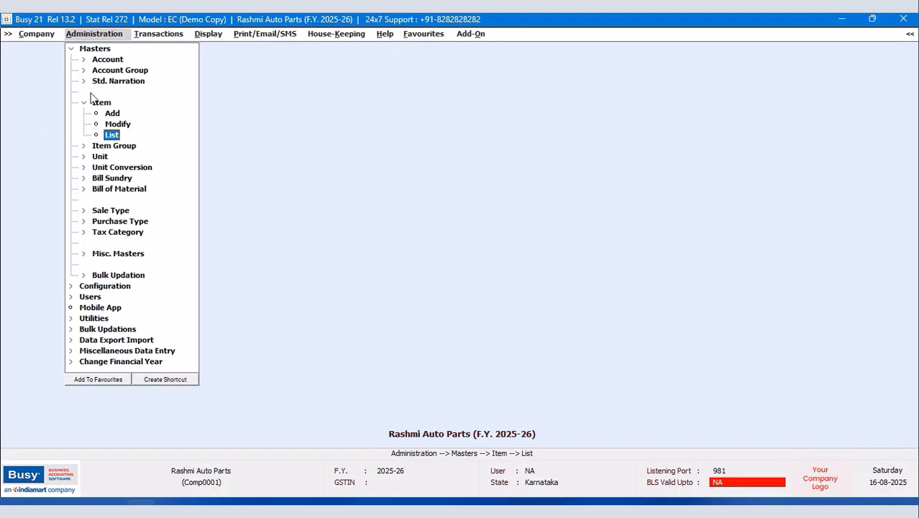
pyautogui.click(68, 49)
pyautogui.click(87, 60)
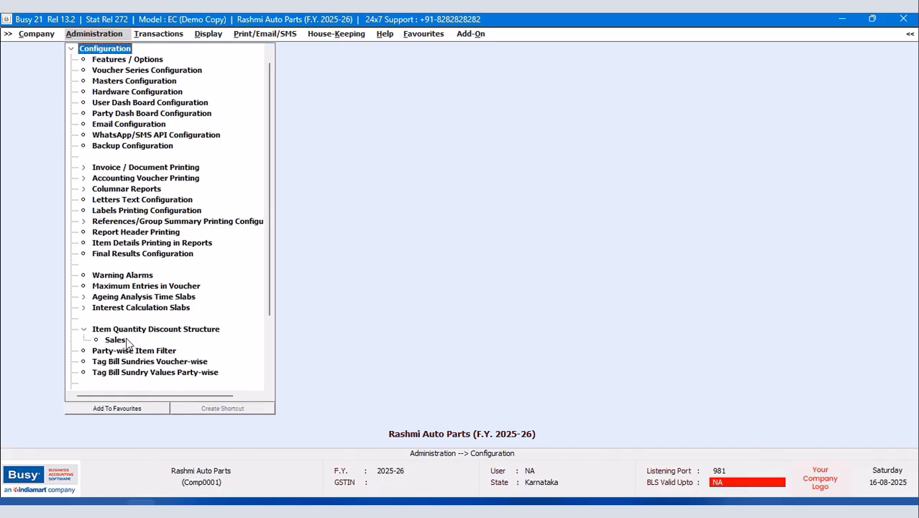
pyautogui.click(114, 340)
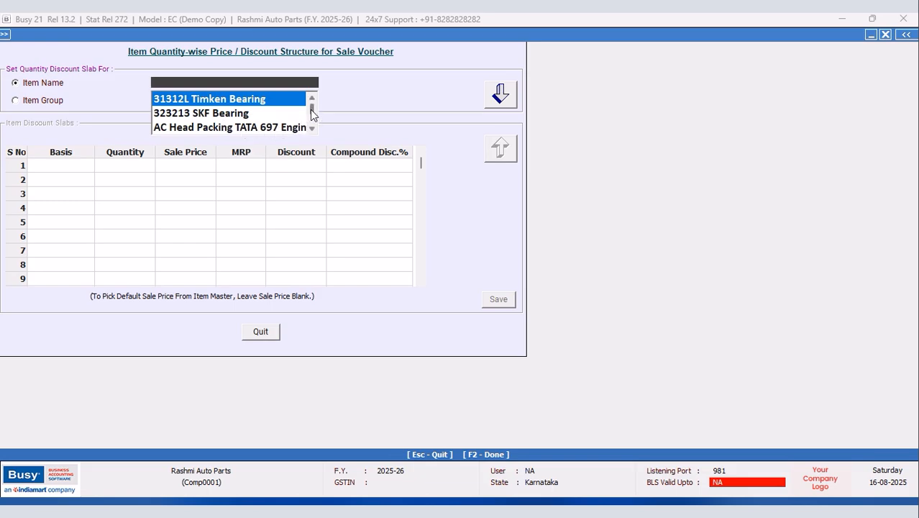
pyautogui.moveTo(311, 110); pyautogui.dragTo(312, 124)
pyautogui.click(272, 127)
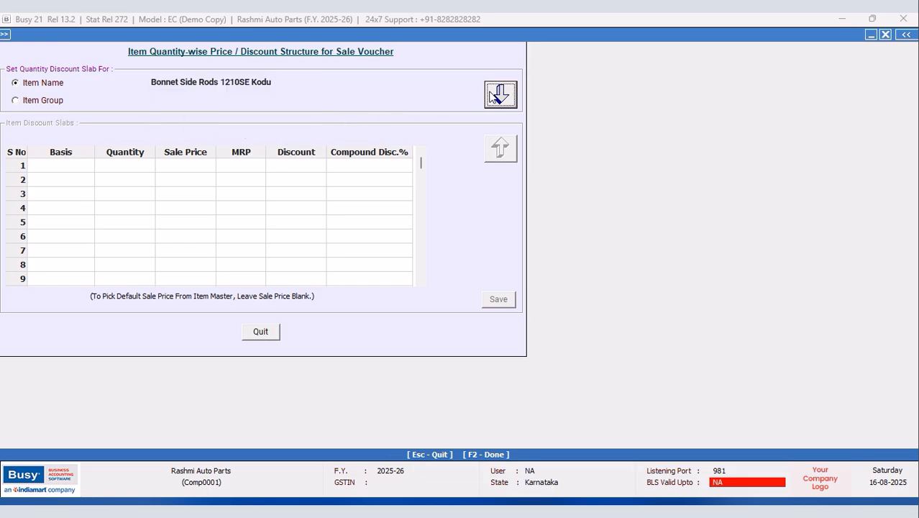
pyautogui.press('Return')
# Step: Set slab 1 to Above quantity 2 with 60.00 sale price and 75.00 MRP
pyautogui.click(53, 167)
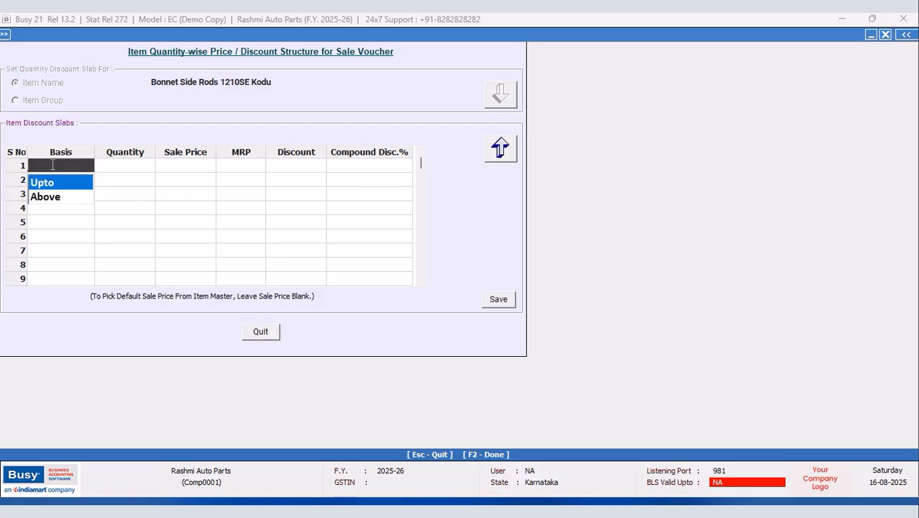
pyautogui.click(43, 184)
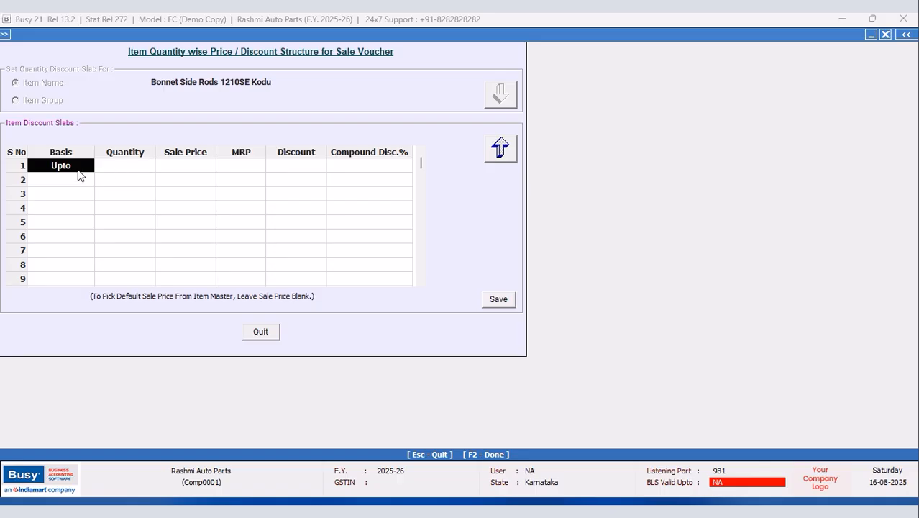
pyautogui.click(77, 165)
pyautogui.click(55, 197)
pyautogui.click(132, 167)
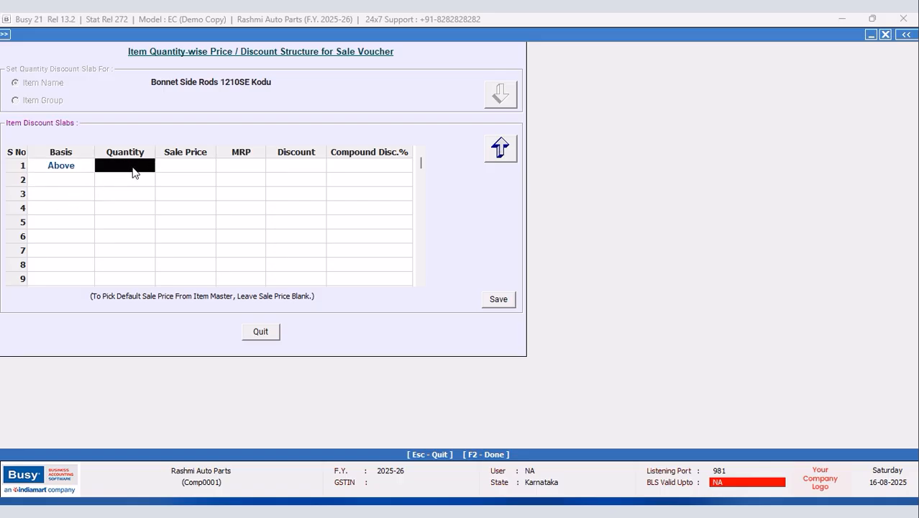
pyautogui.write('2')
pyautogui.press('Return')
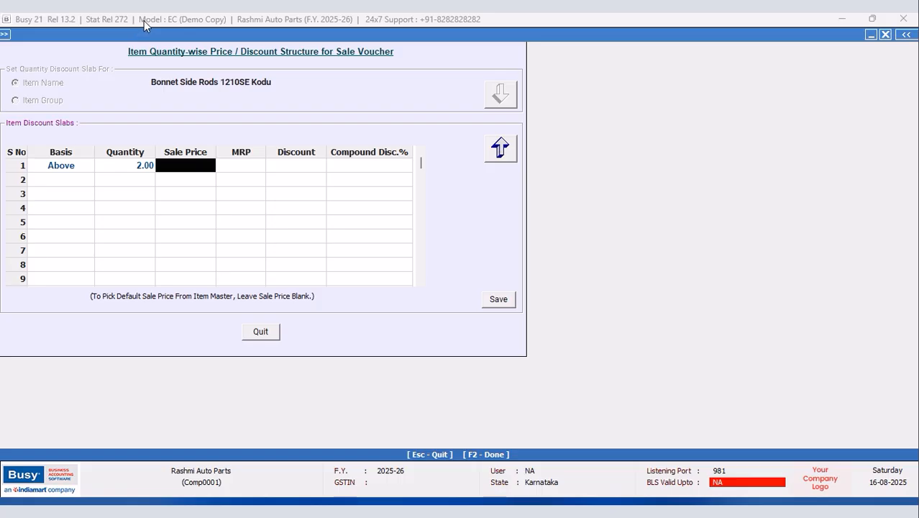
pyautogui.press('Return')
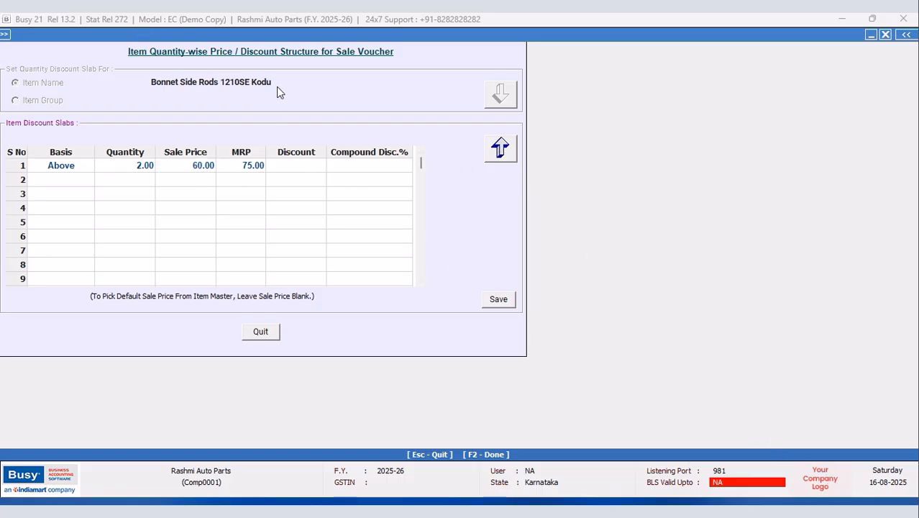
# Step: Give the slab a 5.00 discount and 5.00+2.5 compound discount, save it, and quit
pyautogui.click(283, 169)
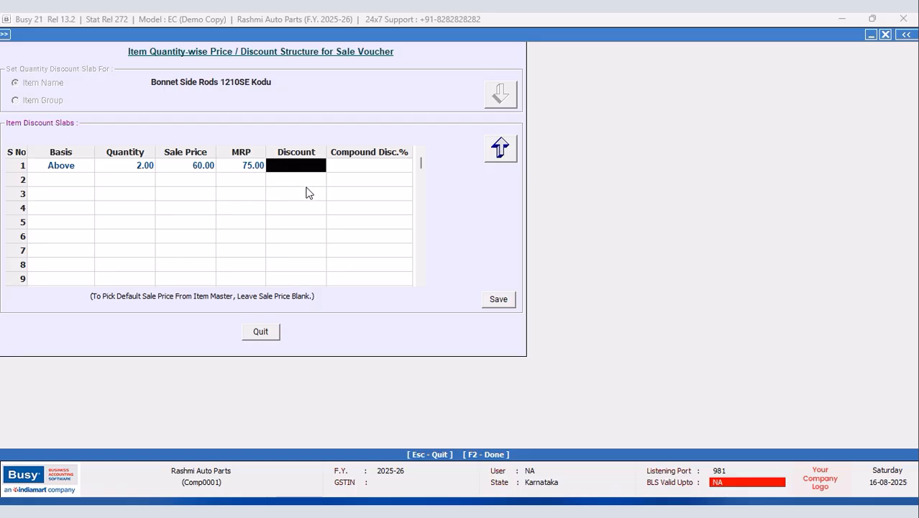
pyautogui.write('5.0')
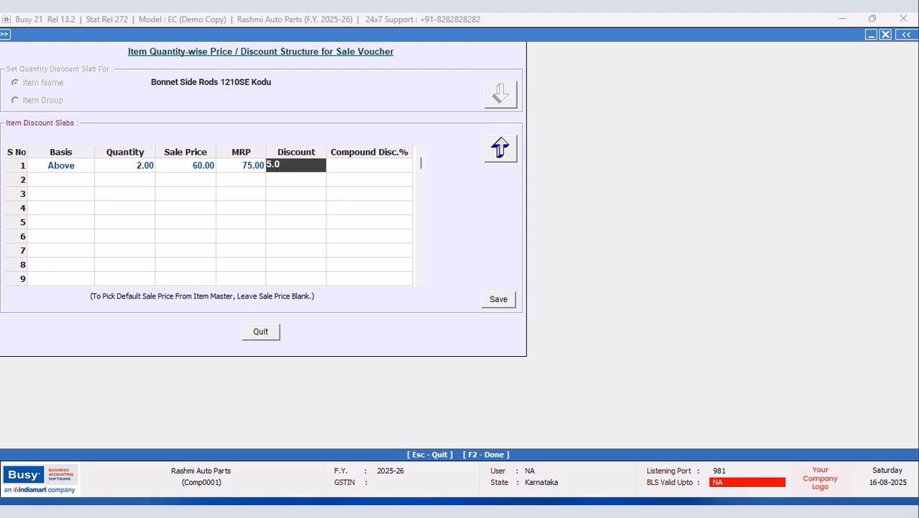
pyautogui.press('Return')
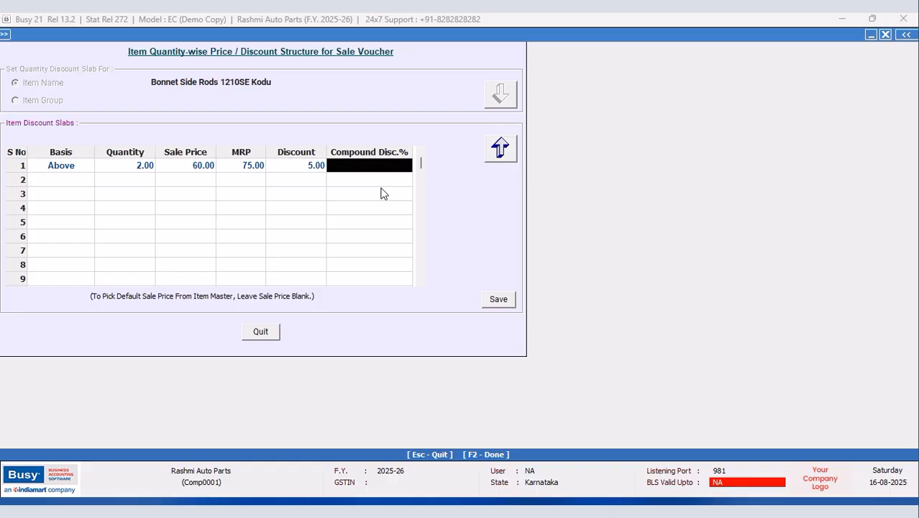
pyautogui.write('5')
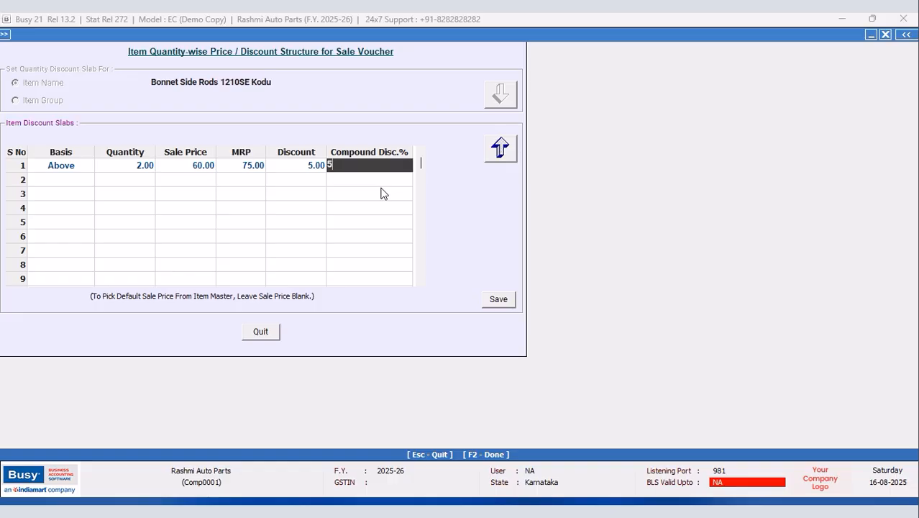
pyautogui.write('.00+2.5')
pyautogui.press('Return')
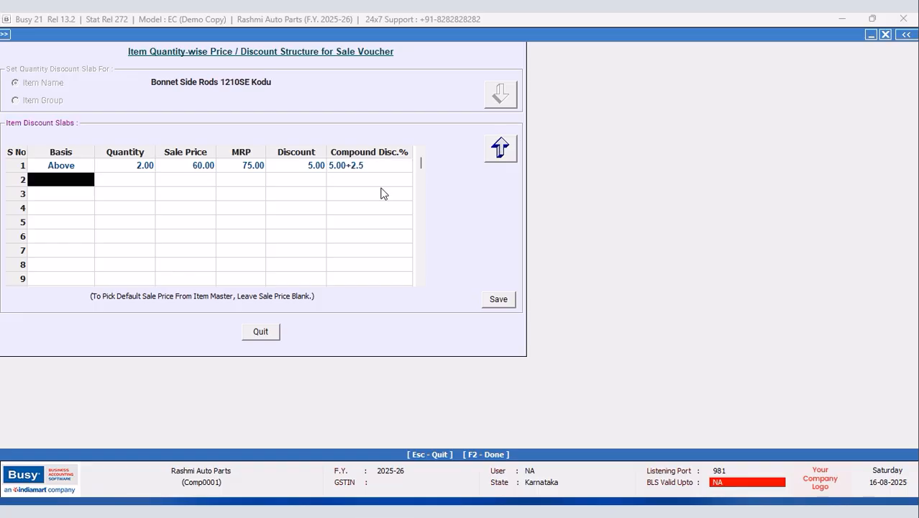
pyautogui.click(501, 301)
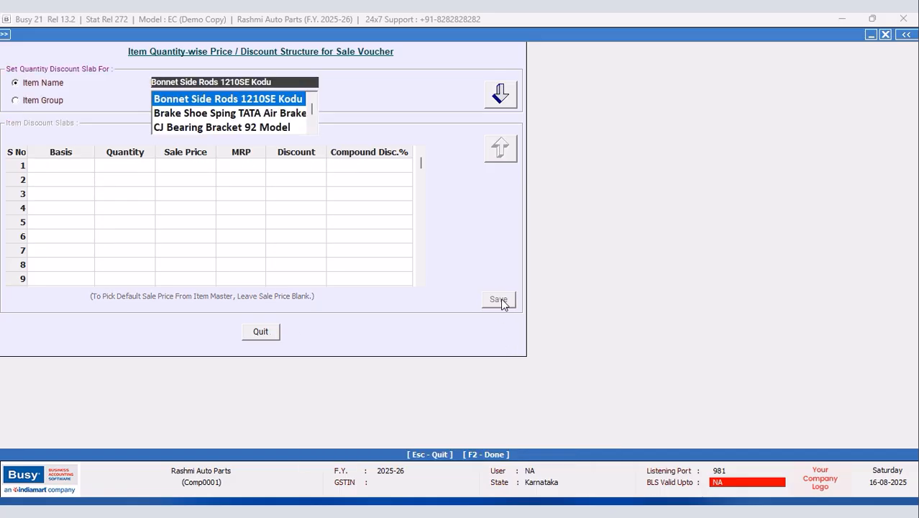
pyautogui.click(261, 331)
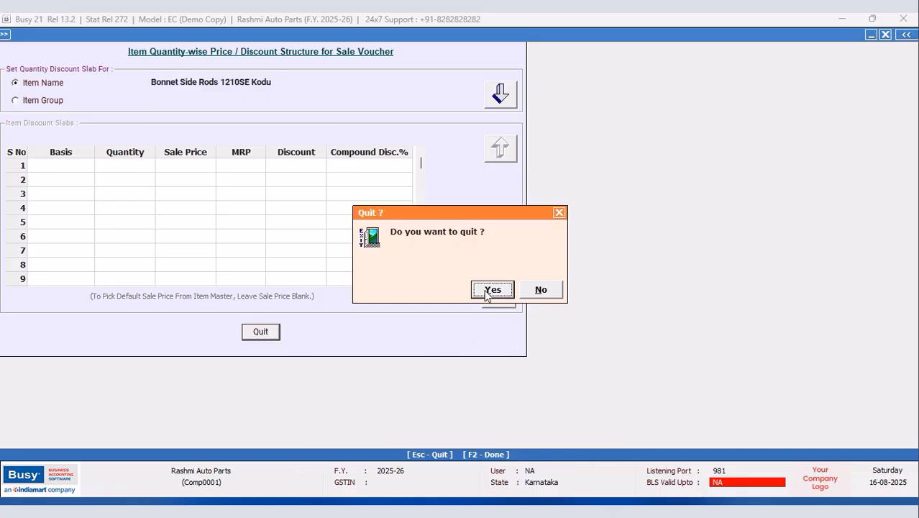
pyautogui.click(492, 290)
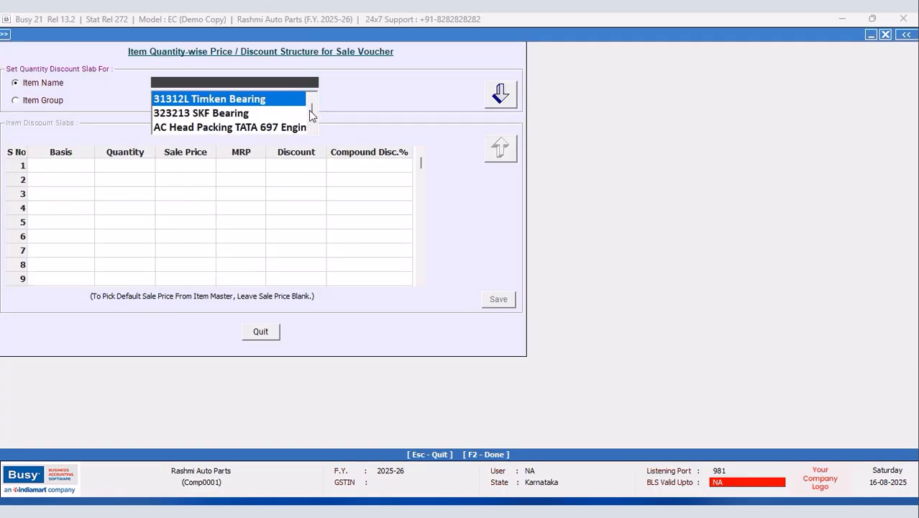
# Step: Reload Bonnet Side Rods 1210SE Kodu's discount slabs to verify, save again, and leave the form
pyautogui.scroll(-1, 308, 113)
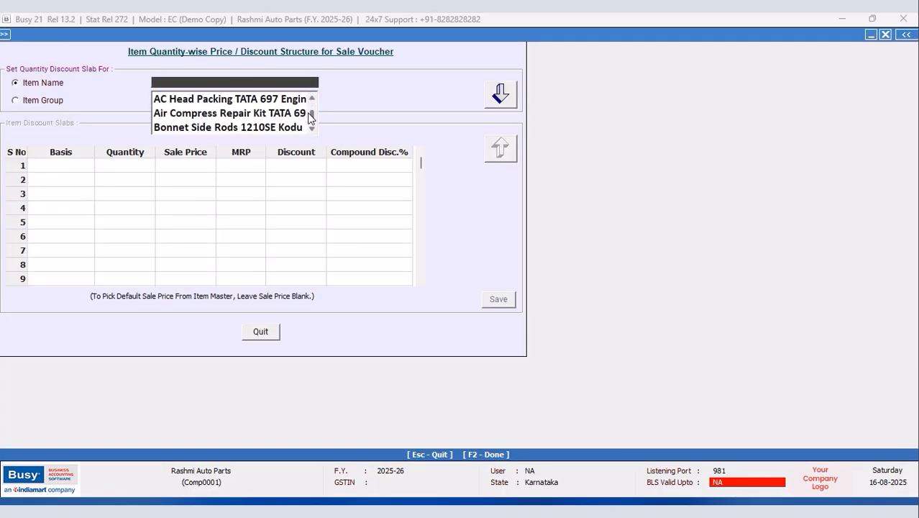
pyautogui.click(268, 127)
pyautogui.press('Return')
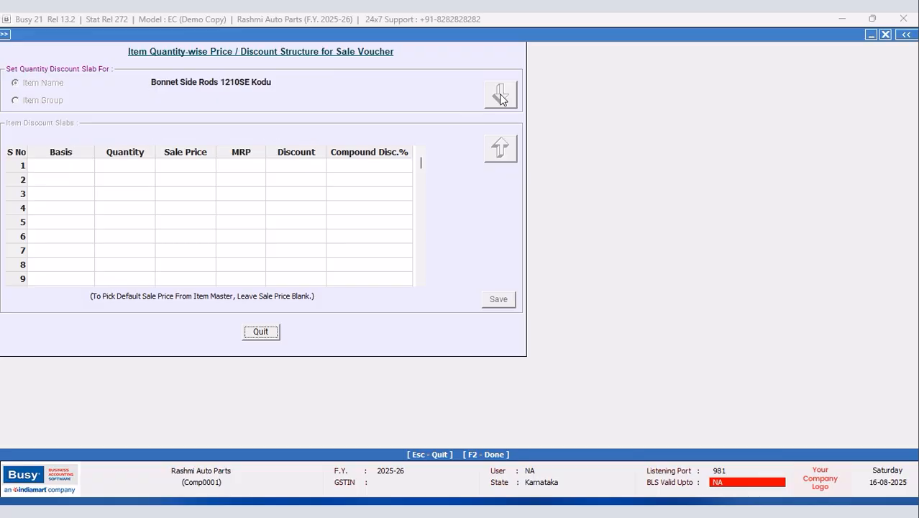
pyautogui.click(497, 300)
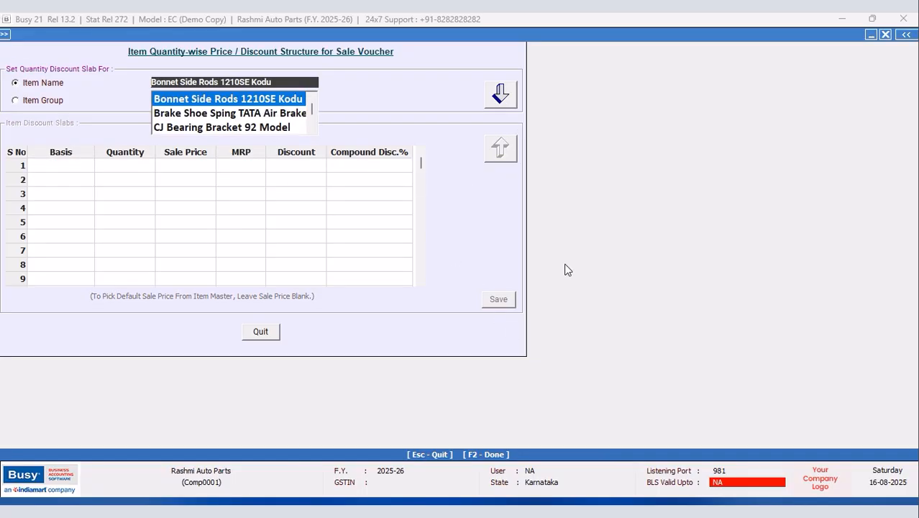
pyautogui.click(265, 335)
# Step: Load saved query ONE in the SQL Query executor with Query Type set to Direct SQL
pyautogui.click(505, 292)
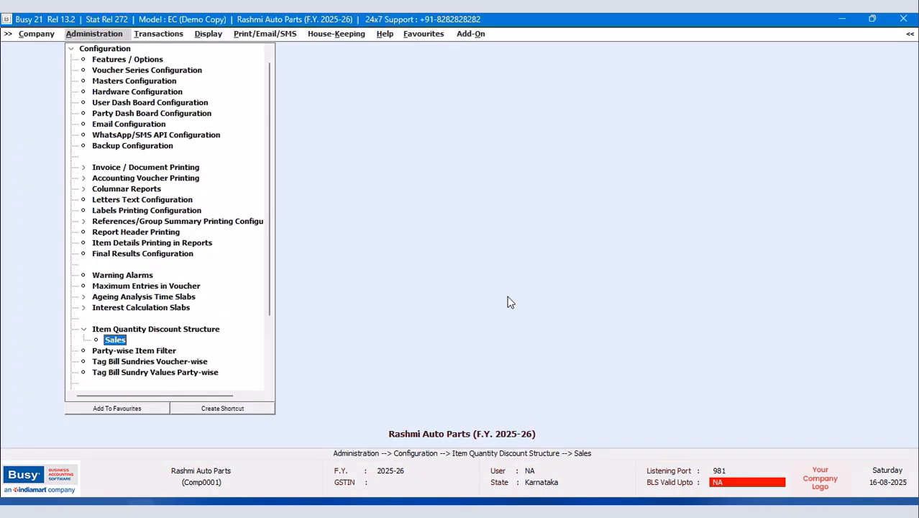
pyautogui.click(71, 48)
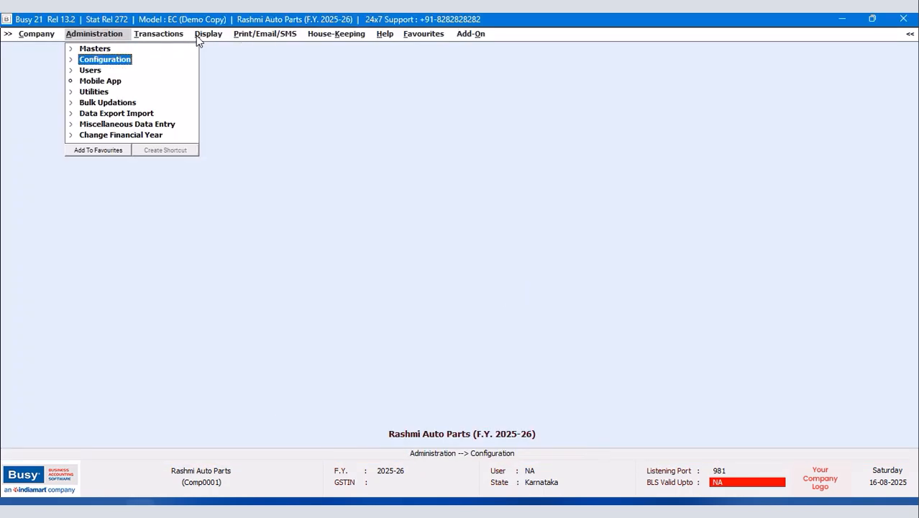
pyautogui.click(198, 37)
pyautogui.click(248, 394)
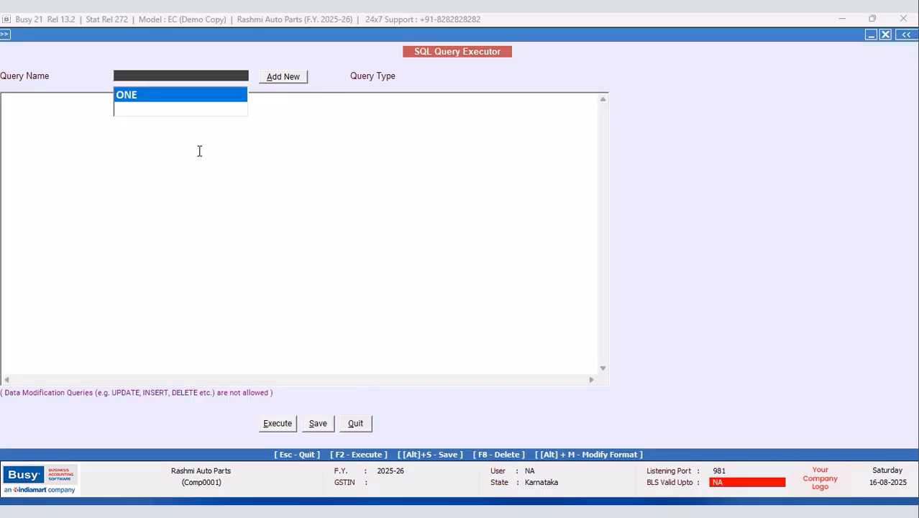
pyautogui.click(209, 100)
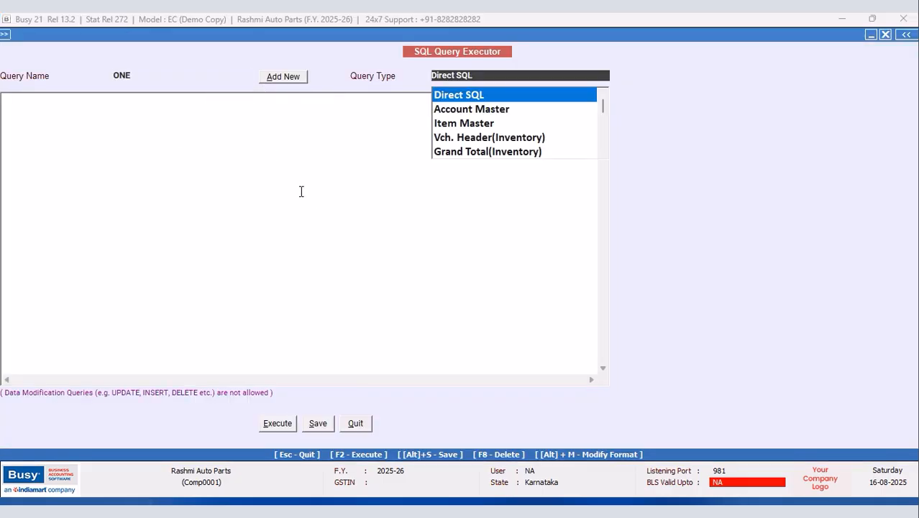
pyautogui.click(450, 94)
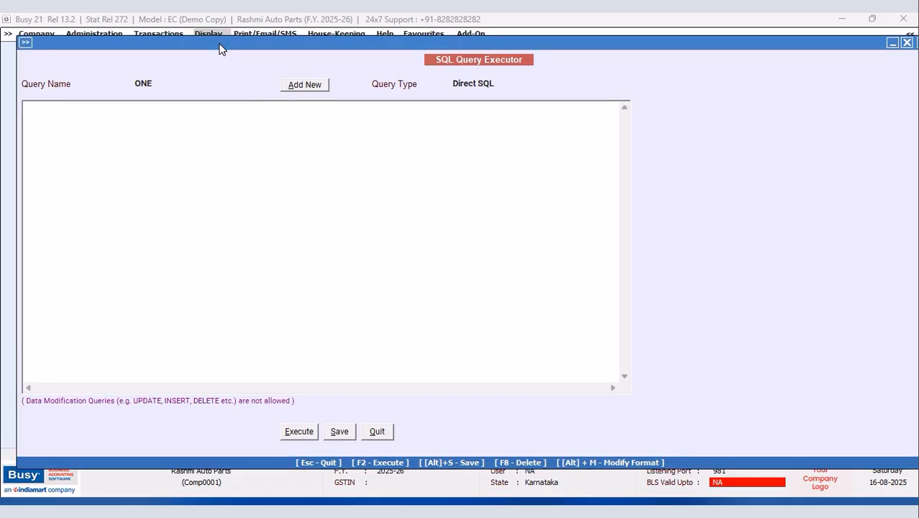
# Step: Enter 'Select Master1.D2 from Master1 Where MasterType=6' as the query, then save and execute it
pyautogui.click(57, 113)
pyautogui.write('Select')
pyautogui.press('Return')
pyautogui.write('Master1.D2')
pyautogui.press('Return')
pyautogui.write('from Master')
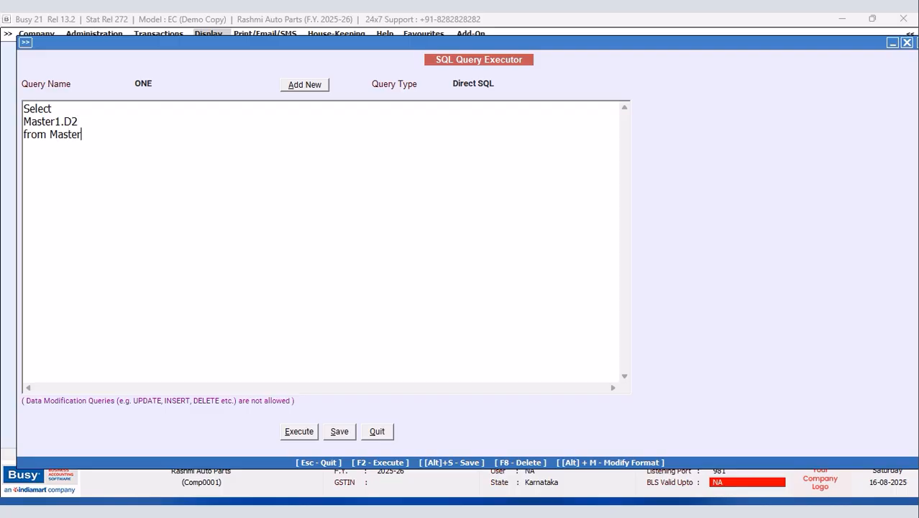
pyautogui.write('1 Where MasterT')
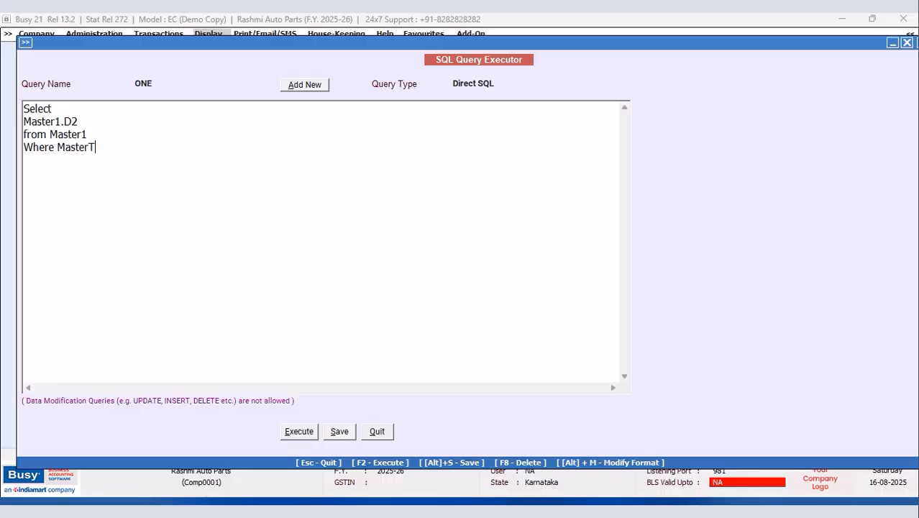
pyautogui.write('ype=6')
pyautogui.click(292, 431)
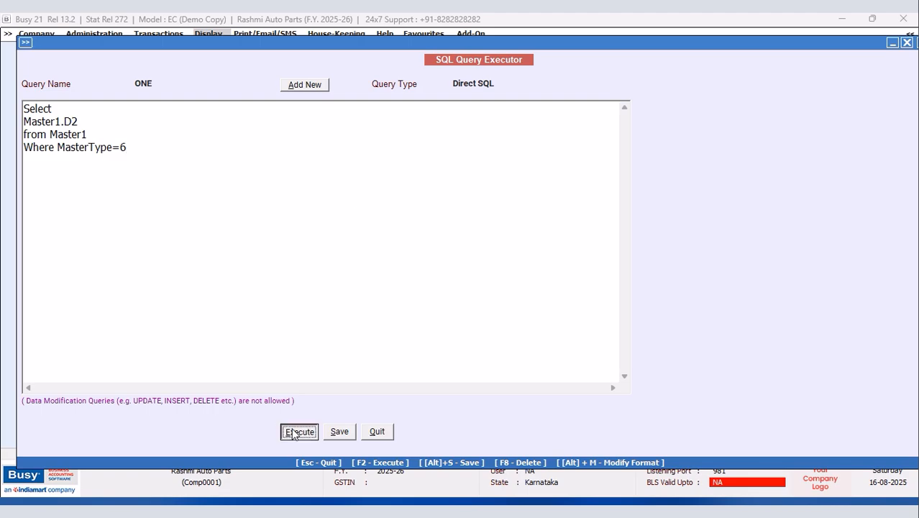
# Step: Review the 60 D2 results totalling 19,312.00, then close the grid and return to the query text
pyautogui.click(541, 287)
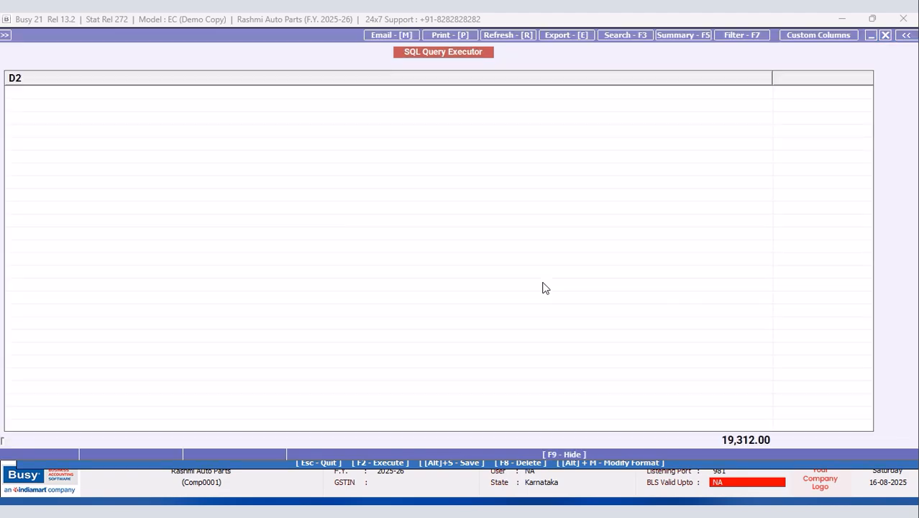
pyautogui.moveTo(863, 108); pyautogui.dragTo(777, 78)
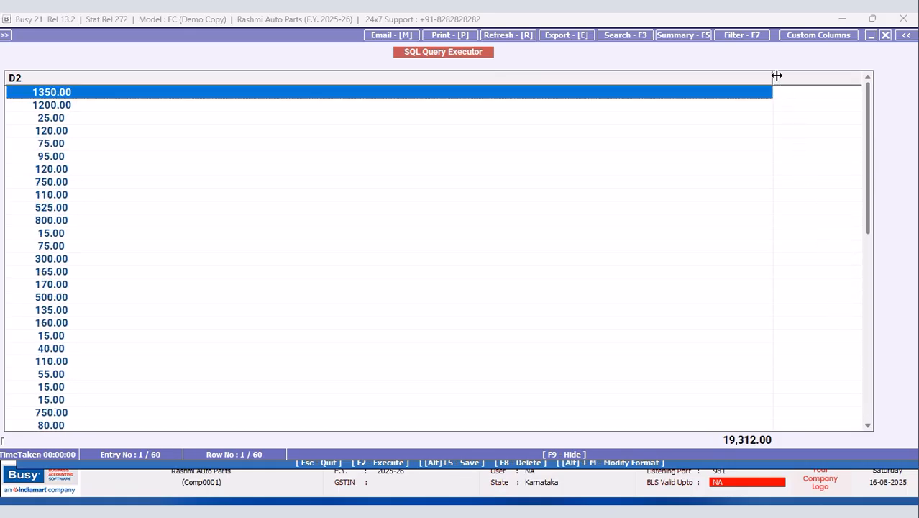
pyautogui.click(67, 147)
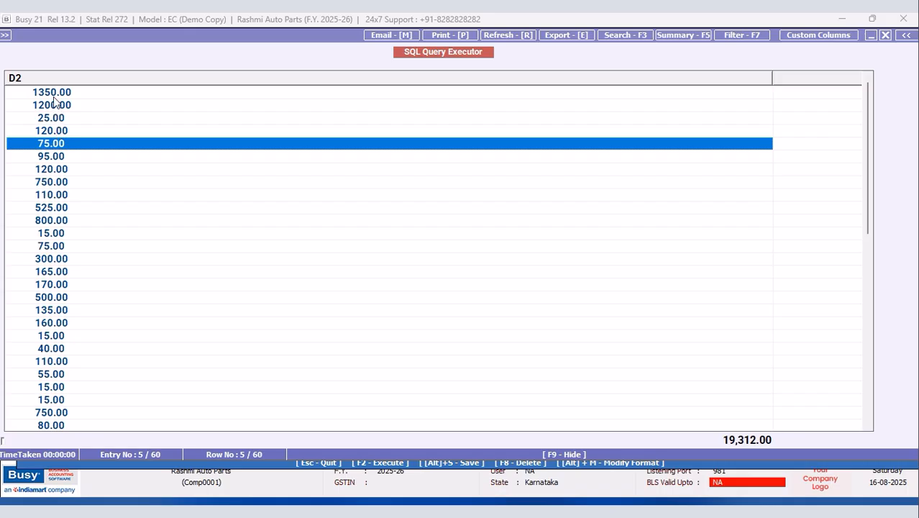
pyautogui.click(886, 35)
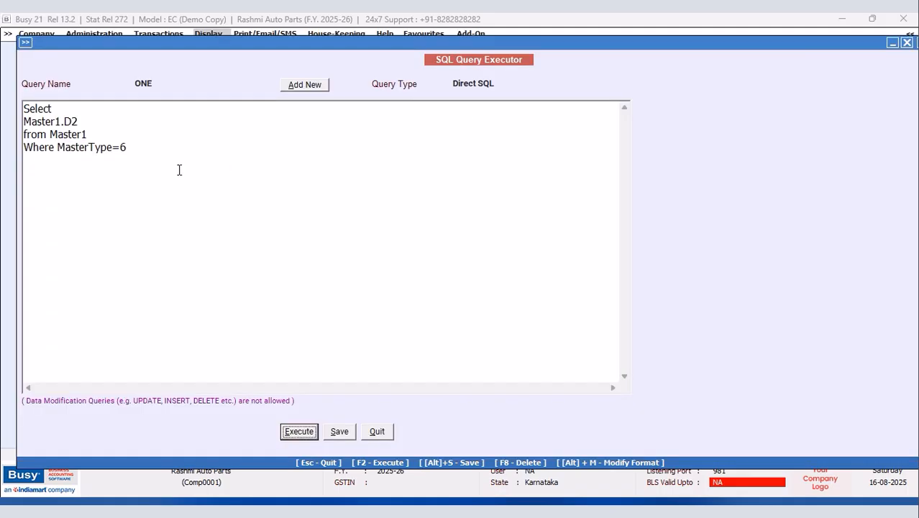
pyautogui.click(56, 147)
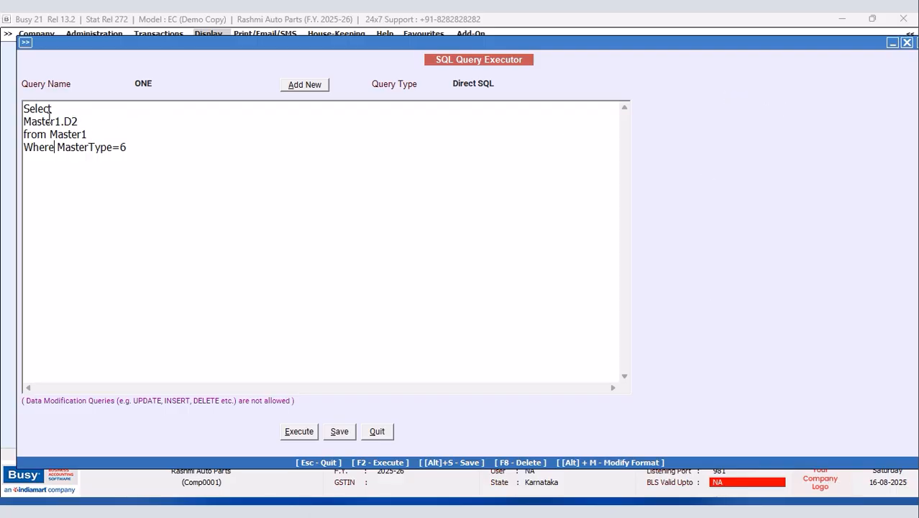
# Step: Save query ONE in its current form
pyautogui.moveTo(24, 119); pyautogui.dragTo(122, 147)
pyautogui.click(144, 149)
pyautogui.click(340, 431)
pyautogui.click(538, 285)
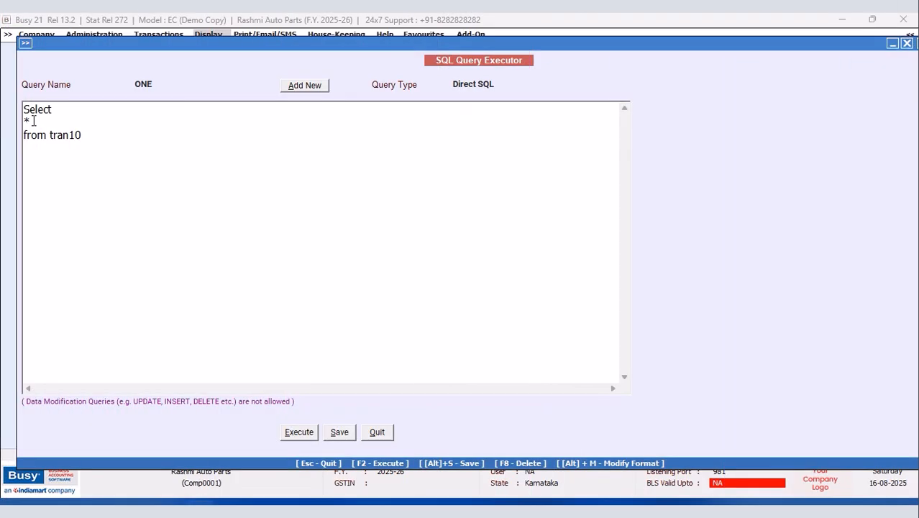
pyautogui.click(34, 121)
pyautogui.write('D1')
pyautogui.click(94, 135)
pyautogui.press('Return')
pyautogui.write('Left Join Tran')
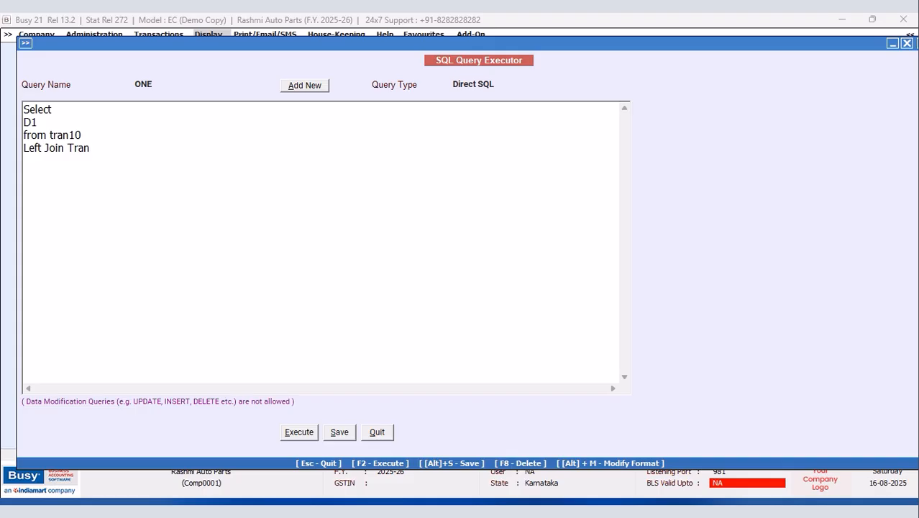
pyautogui.press('BackSpace')
pyautogui.press('BackSpace')
pyautogui.press('BackSpace')
pyautogui.press('BackSpace')
pyautogui.write('MasterC')
pyautogui.press('BackSpace')
pyautogui.press('BackSpace')
pyautogui.press('BackSpace')
pyautogui.write('oin Master')
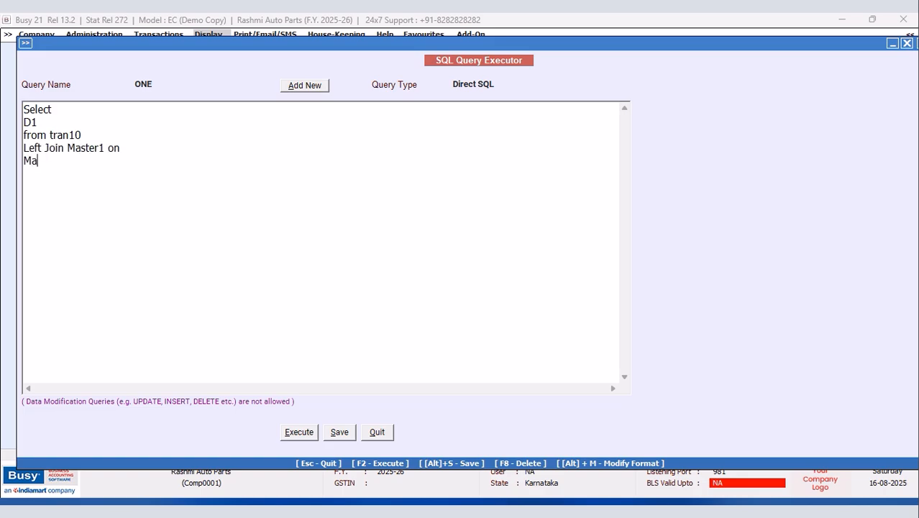
pyautogui.write('1 on Master1.Code')
pyautogui.write('=@')
pyautogui.write('Ite')
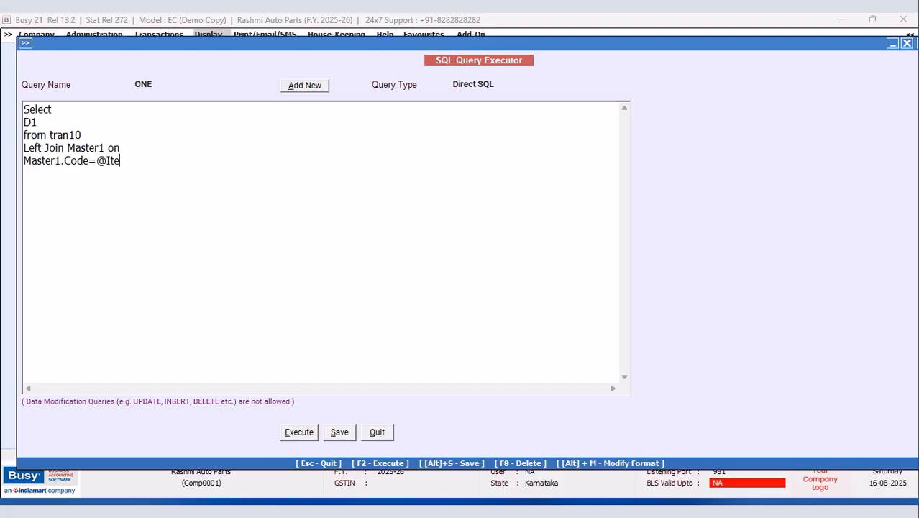
pyautogui.write('mCode@ ')
pyautogui.write('and M')
pyautogui.write('aster')
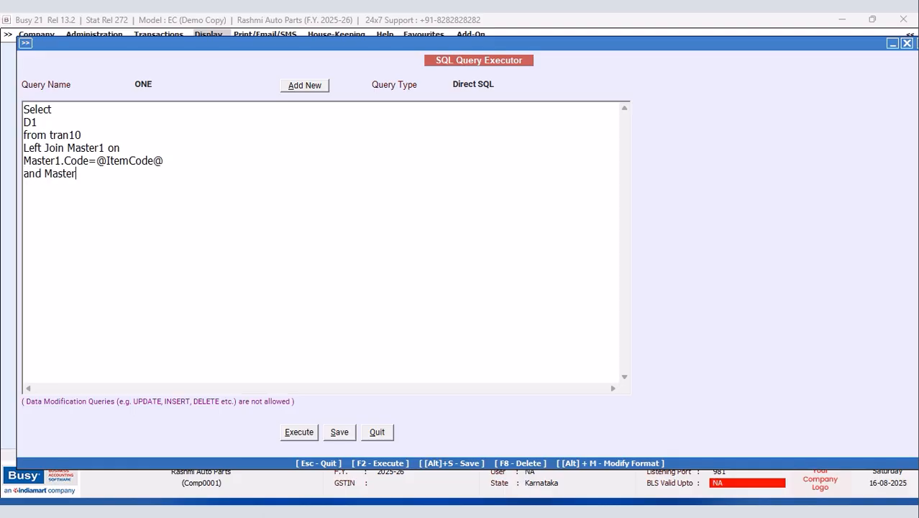
pyautogui.write('1.MasterType')
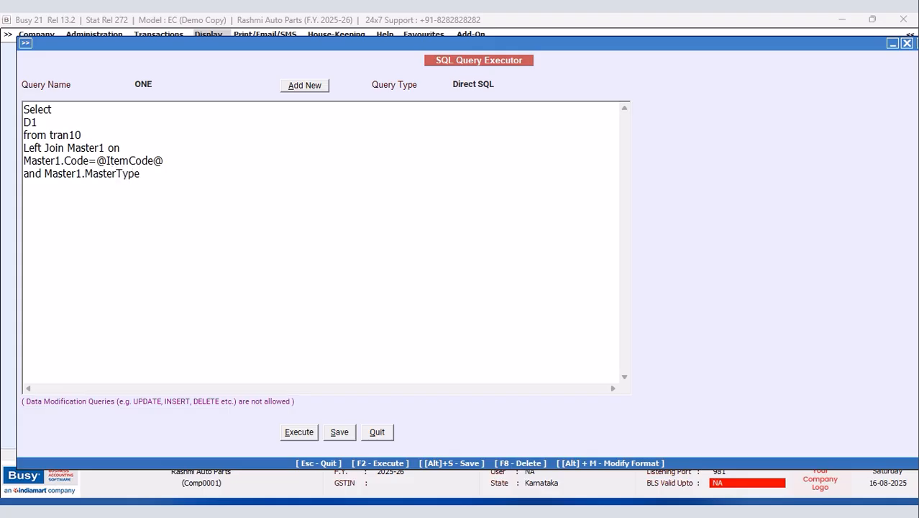
pyautogui.write('=6')
# Step: Add a Where line and complete the join with Master1.Code=Tran10.MasterCode1
pyautogui.click(120, 145)
pyautogui.press('Return')
pyautogui.write('Where')
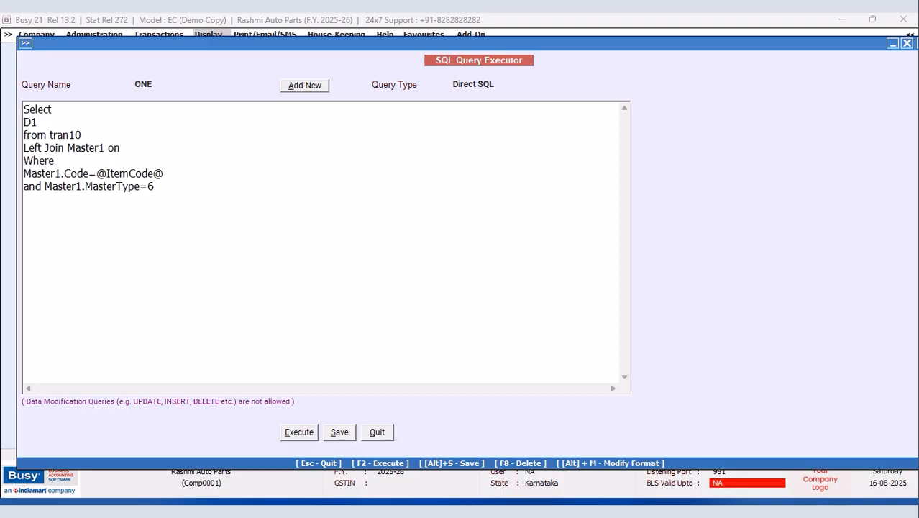
pyautogui.click(127, 151)
pyautogui.press('Return')
pyautogui.write('Master')
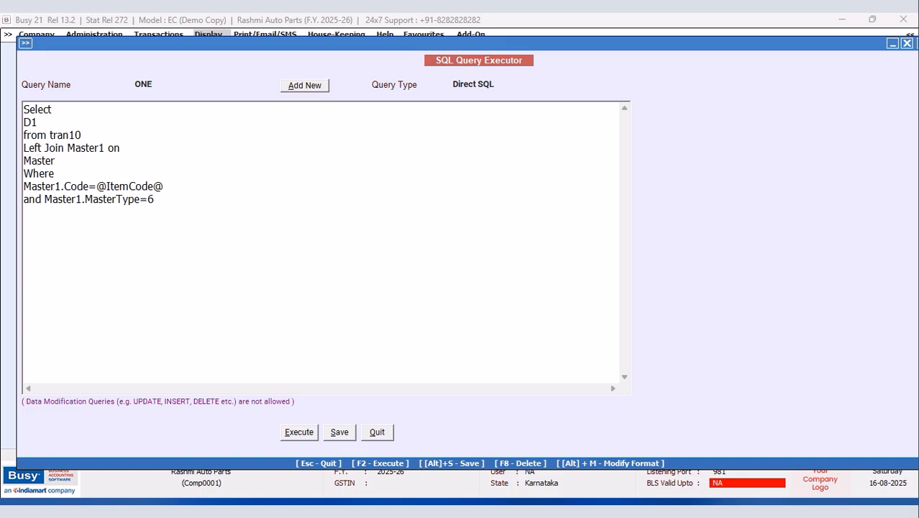
pyautogui.press('BackSpace')
pyautogui.write('er1.Code=Tran10')
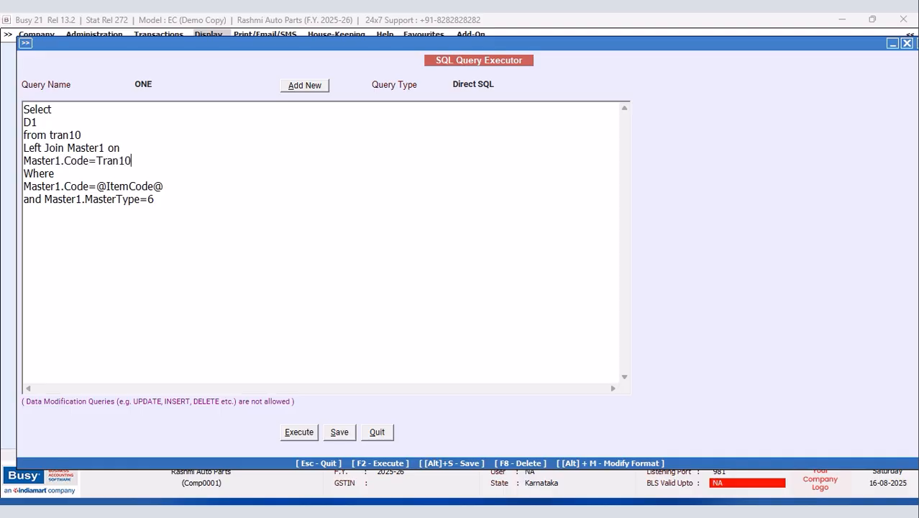
pyautogui.write('.MasterCode1')
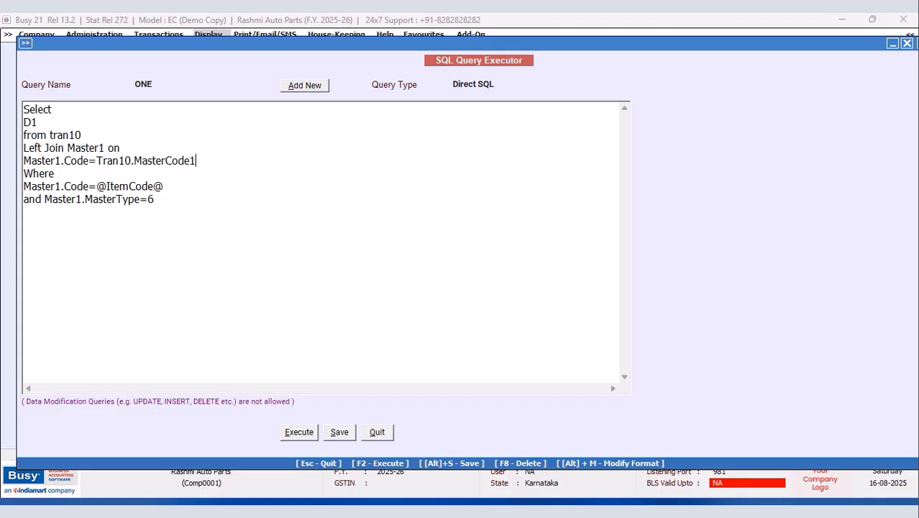
pyautogui.moveTo(42, 197); pyautogui.dragTo(24, 185)
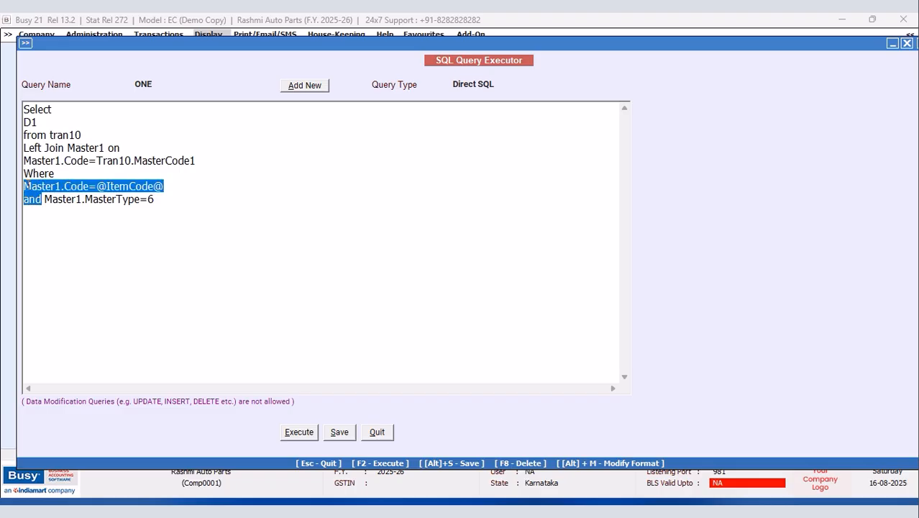
# Step: Cut the item-code condition, run the query and dismiss the ambiguous column error
pyautogui.rightClick(39, 191)
pyautogui.click(72, 215)
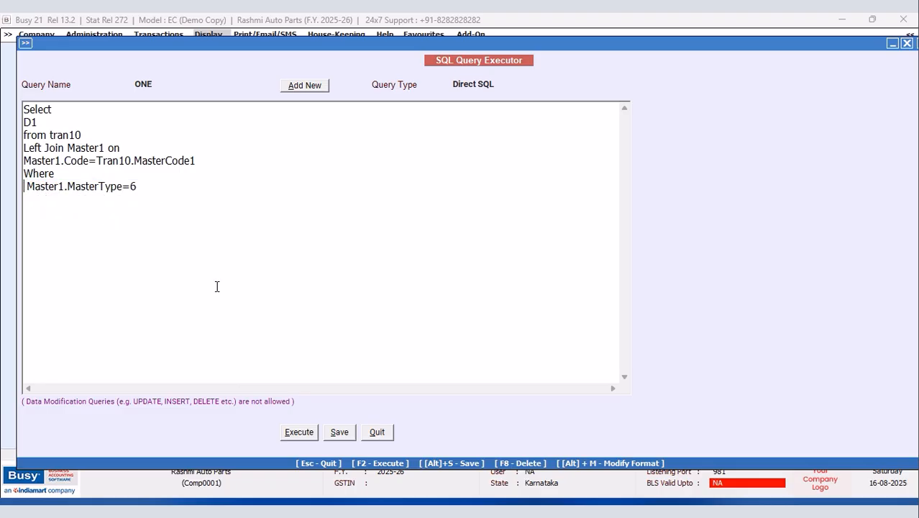
pyautogui.click(294, 431)
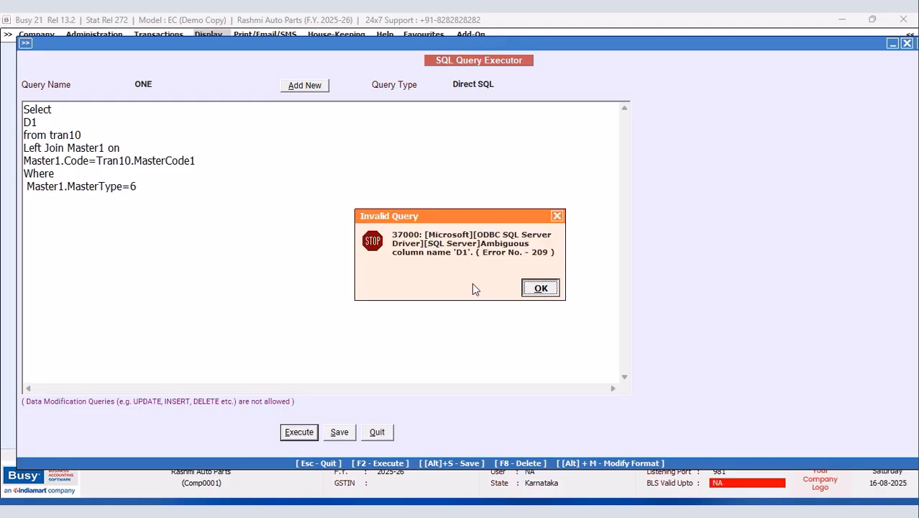
pyautogui.click(558, 215)
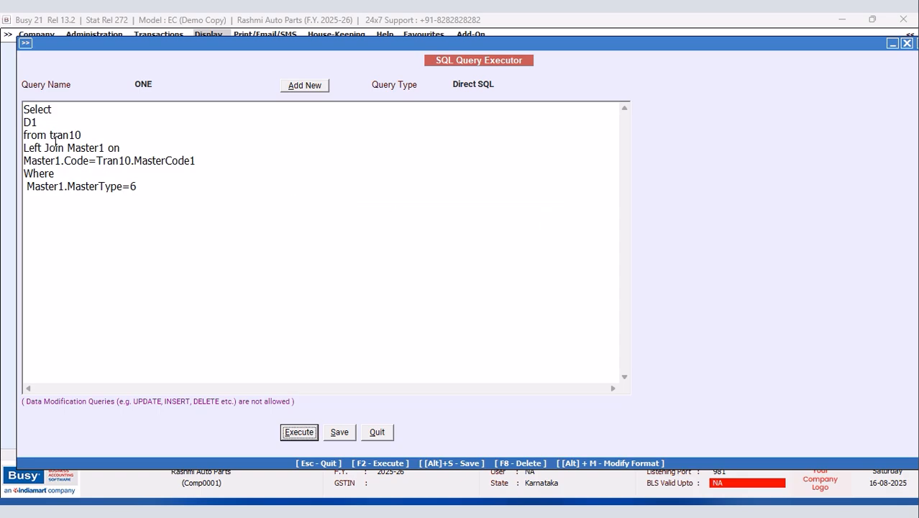
# Step: Qualify the column as Tran10.D1 and rerun, getting a single D1 result of 5.00
pyautogui.click(29, 121)
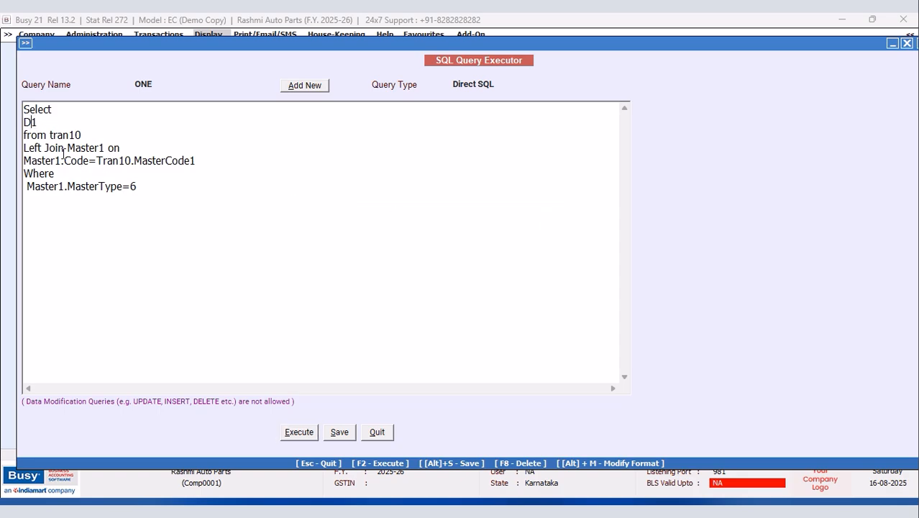
pyautogui.click(24, 121)
pyautogui.write('Tran10.')
pyautogui.click(300, 432)
pyautogui.click(541, 285)
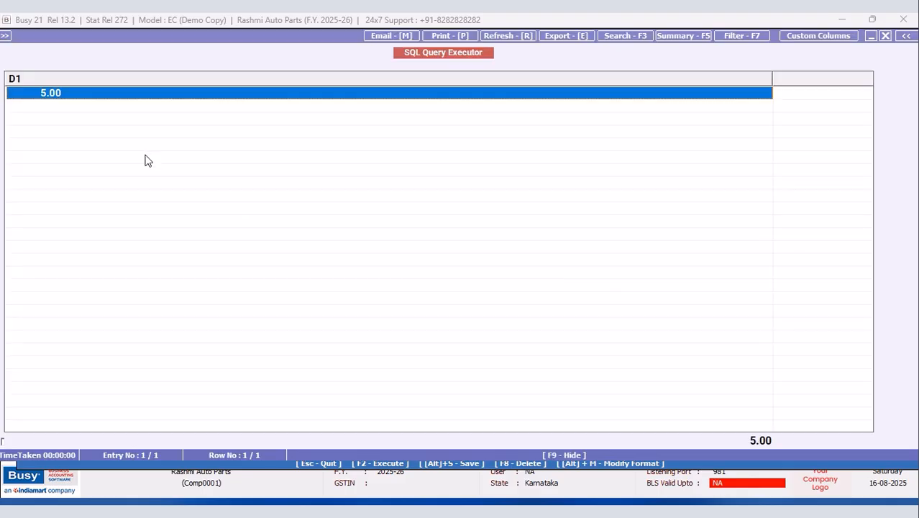
pyautogui.moveTo(772, 78); pyautogui.dragTo(116, 102)
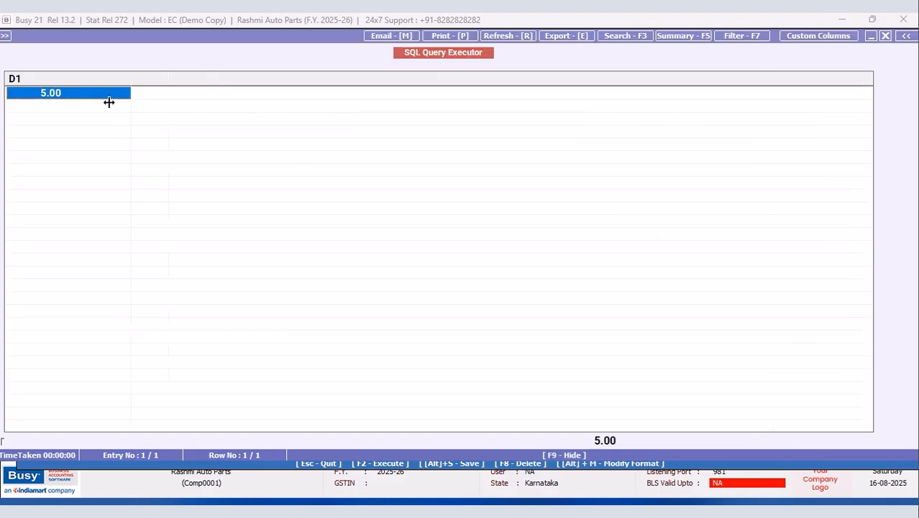
# Step: Paste the item-code condition back after Where, set Query Type to Item Master, and save
pyautogui.click(886, 36)
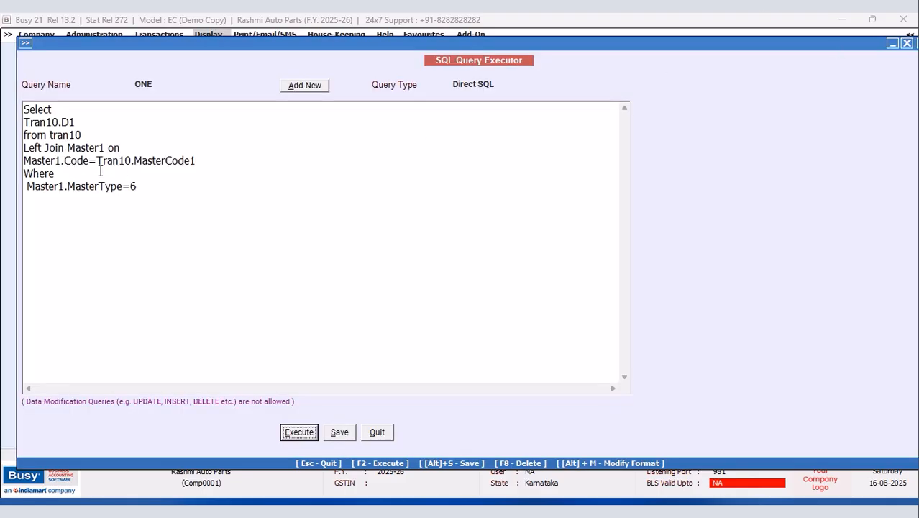
pyautogui.click(58, 174)
pyautogui.rightClick(61, 174)
pyautogui.click(94, 233)
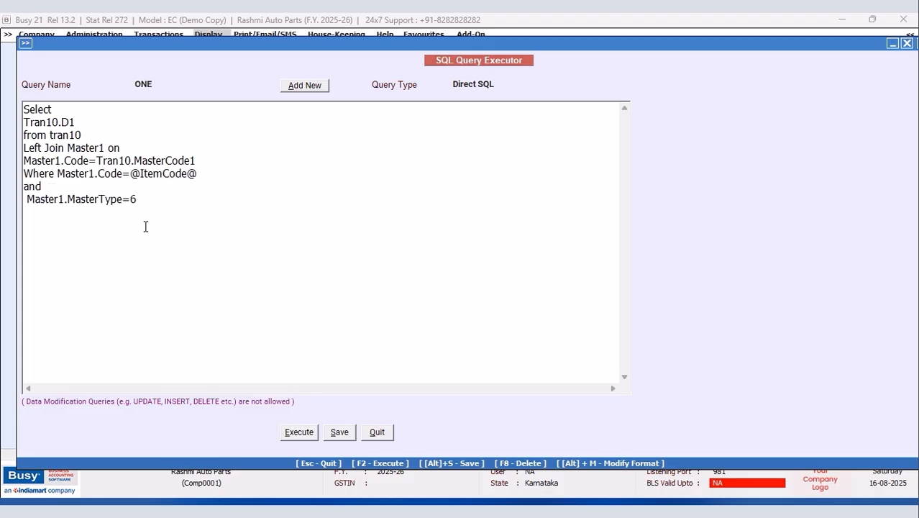
pyautogui.click(497, 87)
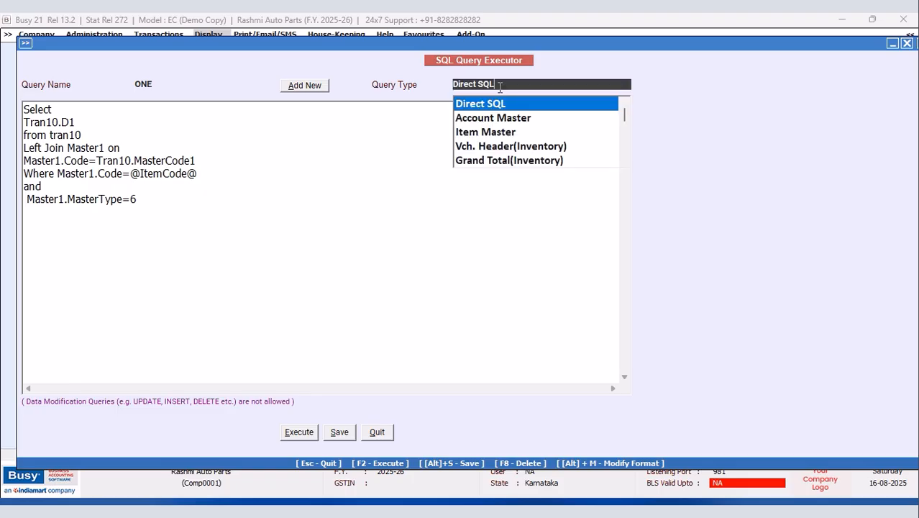
pyautogui.click(487, 133)
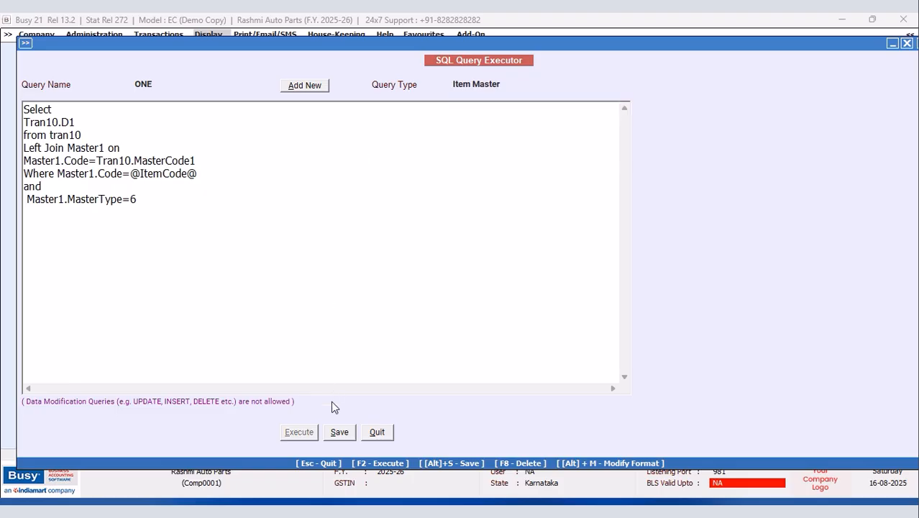
pyautogui.click(339, 432)
pyautogui.click(553, 288)
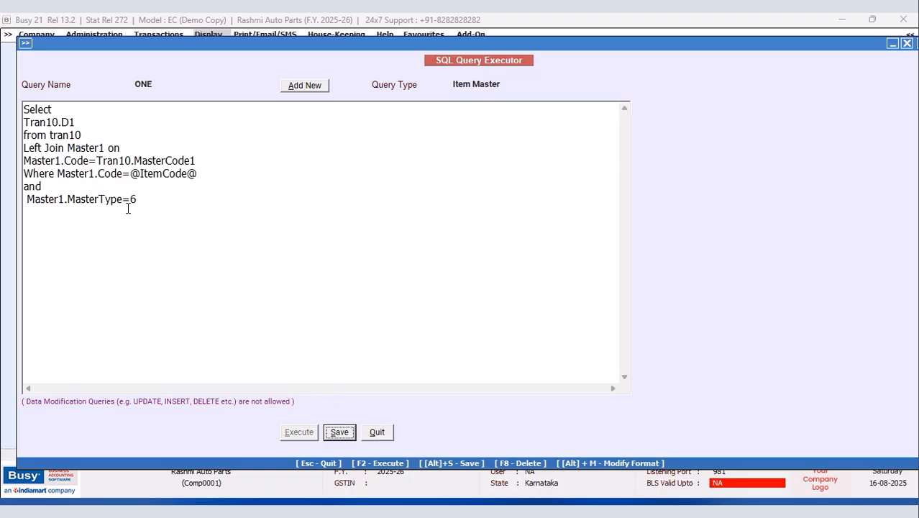
# Step: Join 'and Master1.MasterType=6' onto one line, save query ONE, and close the executor
pyautogui.click(27, 200)
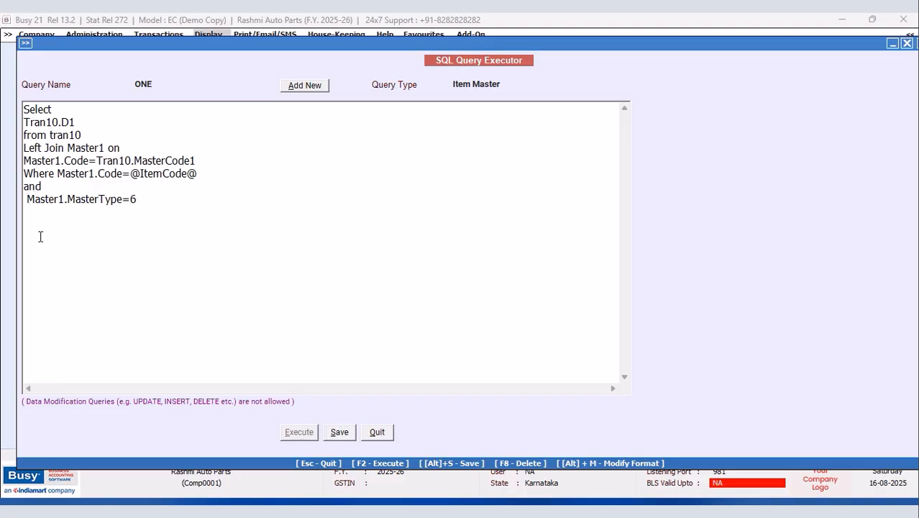
pyautogui.press('BackSpace')
pyautogui.press('BackSpace')
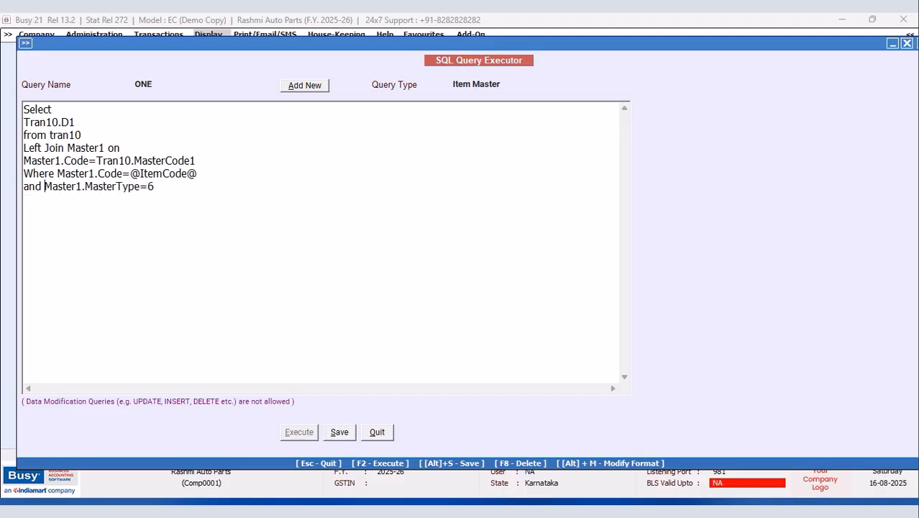
pyautogui.click(339, 433)
pyautogui.click(539, 286)
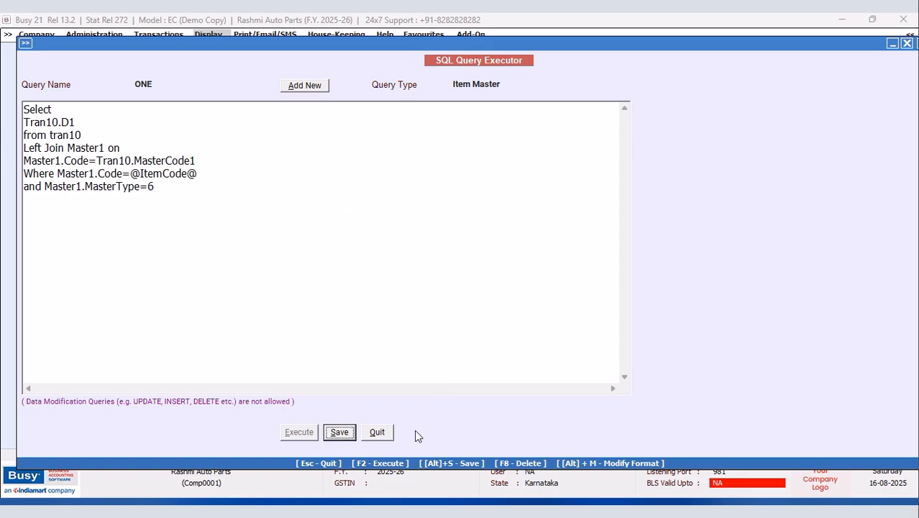
pyautogui.click(375, 434)
# Step: Open the Item List report on screen for all items, then close it
pyautogui.click(104, 35)
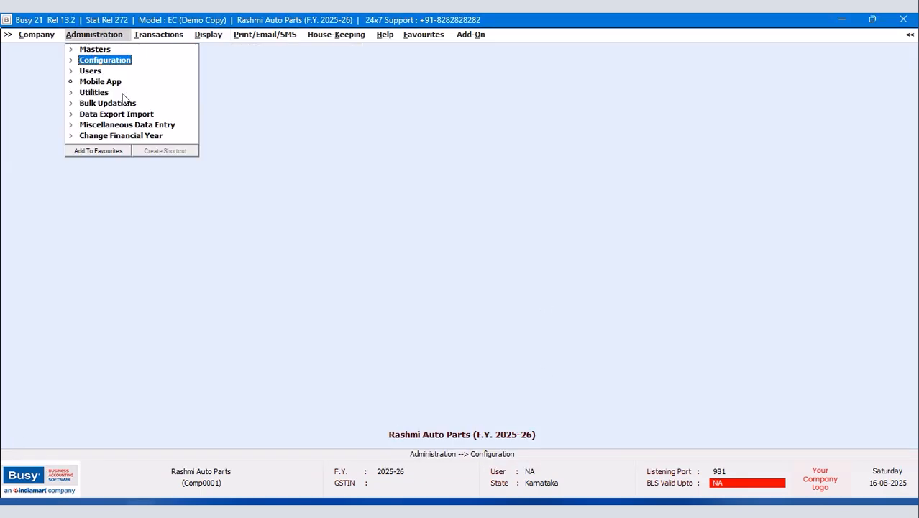
pyautogui.click(101, 49)
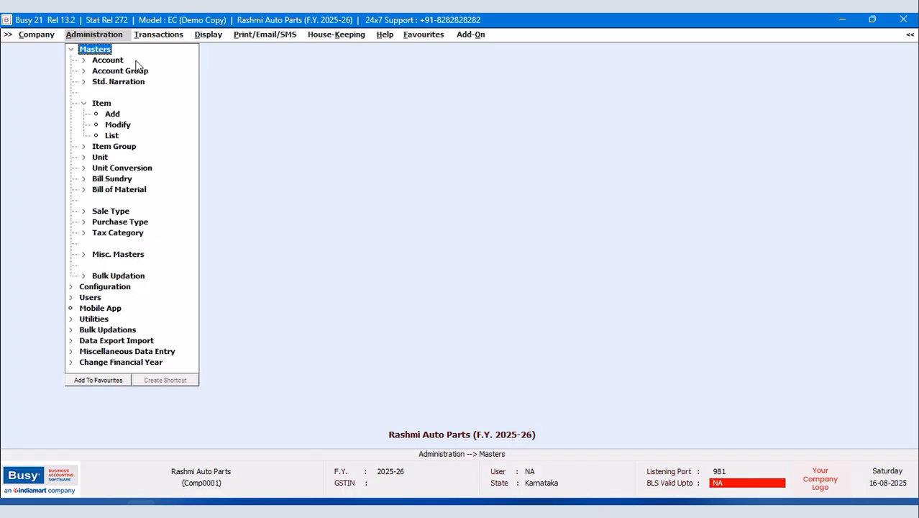
pyautogui.click(112, 136)
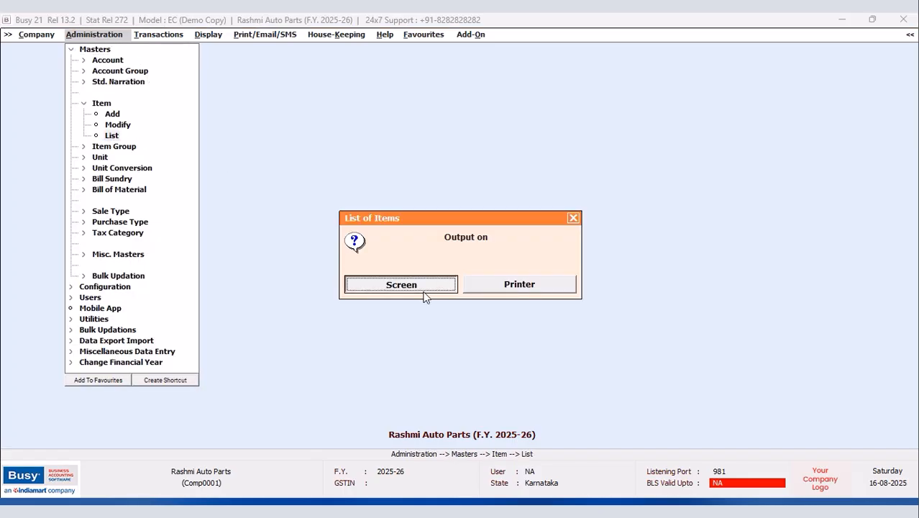
pyautogui.click(423, 290)
pyautogui.click(454, 285)
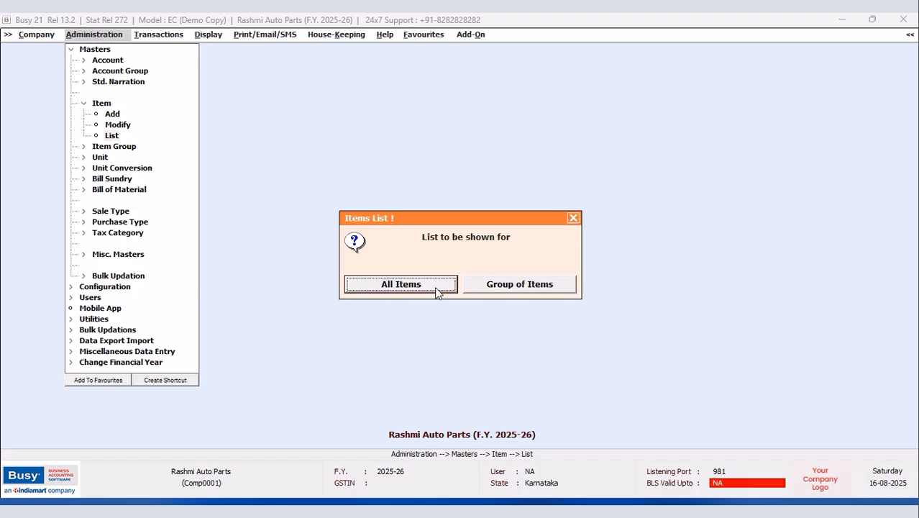
pyautogui.click(438, 290)
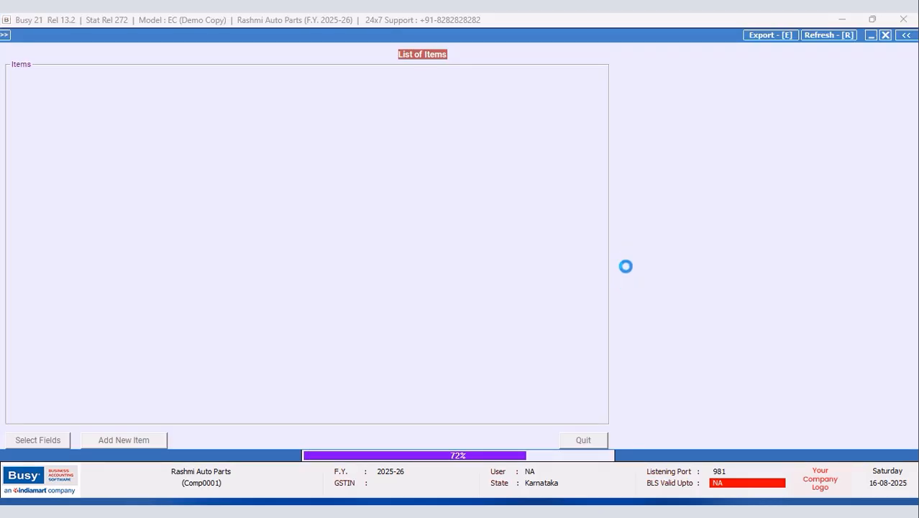
pyautogui.click(885, 36)
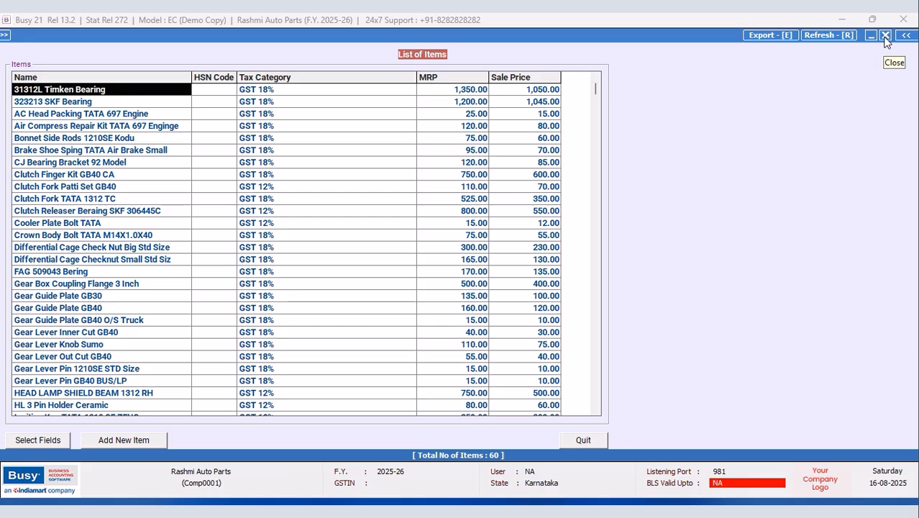
pyautogui.click(886, 36)
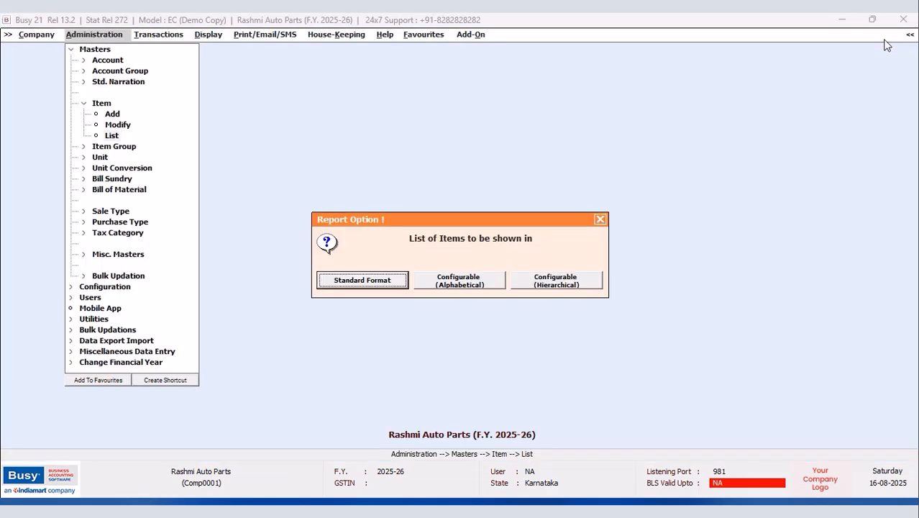
# Step: Show the standard-format List of Items for all items with wider Name and Alias columns
pyautogui.click(597, 223)
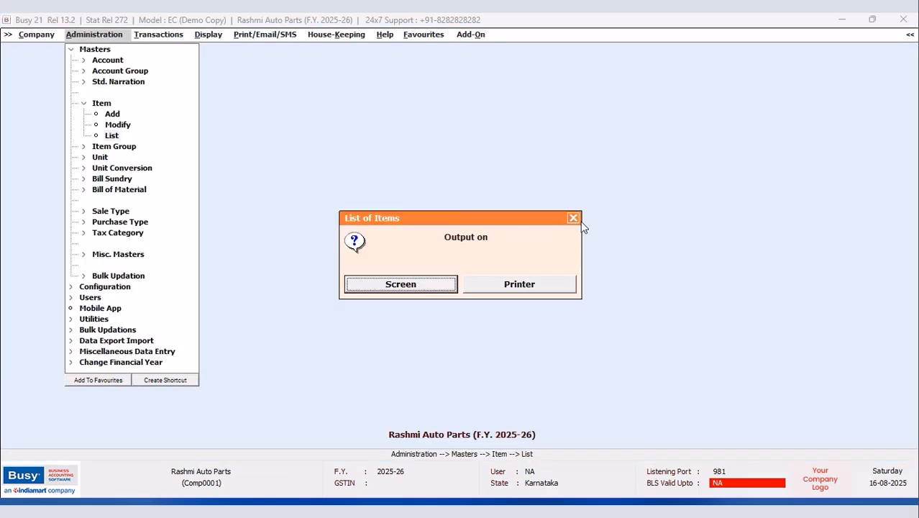
pyautogui.click(396, 284)
pyautogui.click(369, 281)
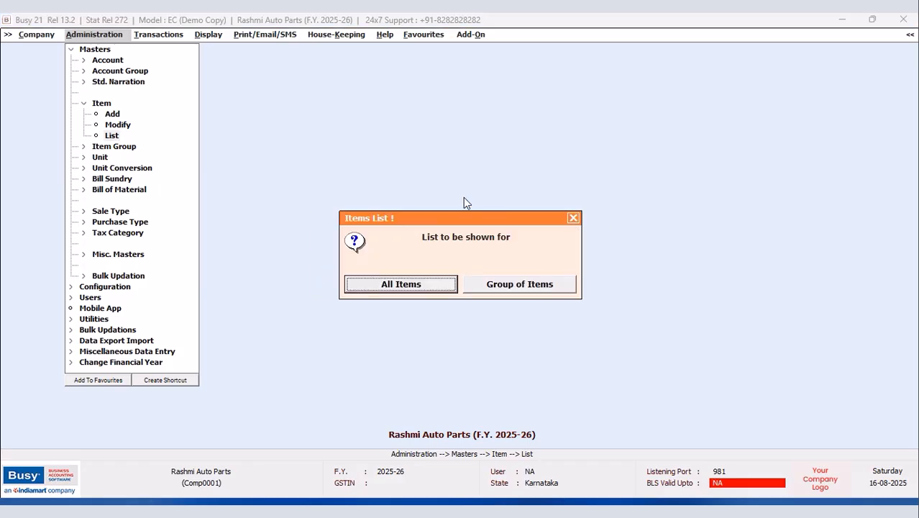
pyautogui.click(373, 281)
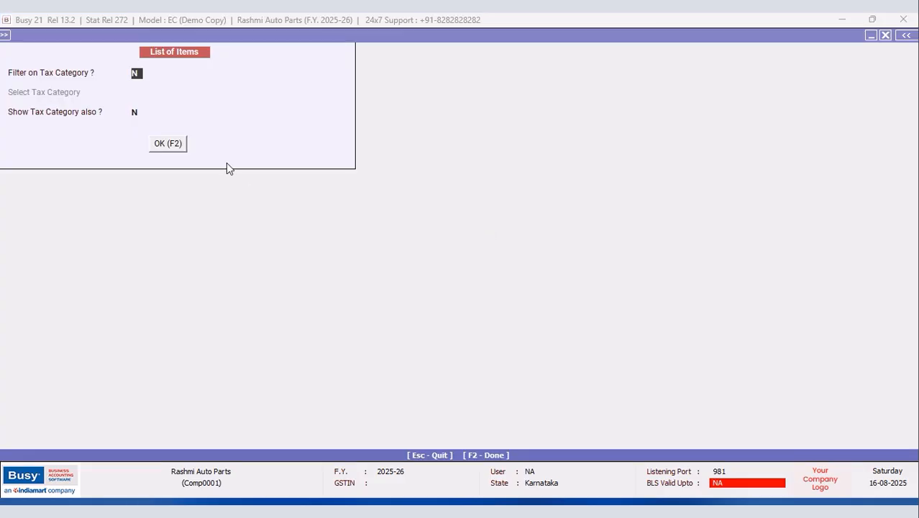
pyautogui.click(175, 145)
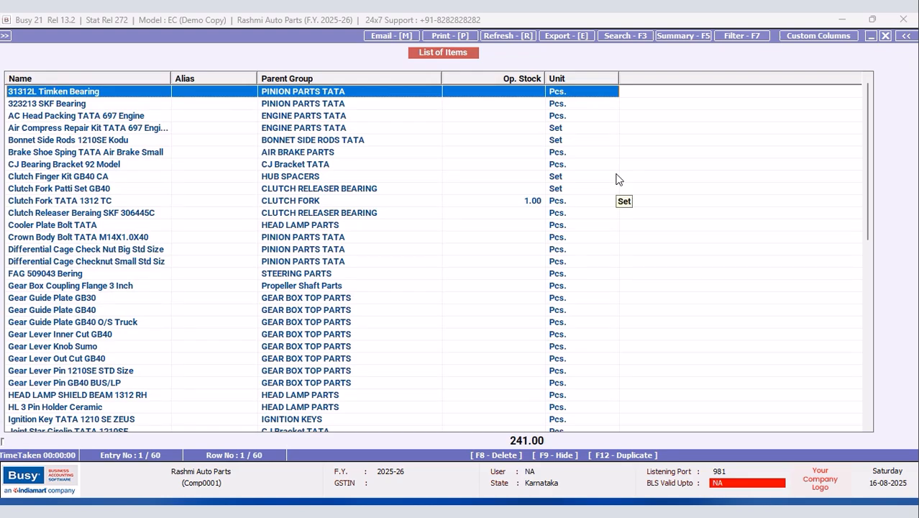
pyautogui.moveTo(172, 78); pyautogui.dragTo(202, 82)
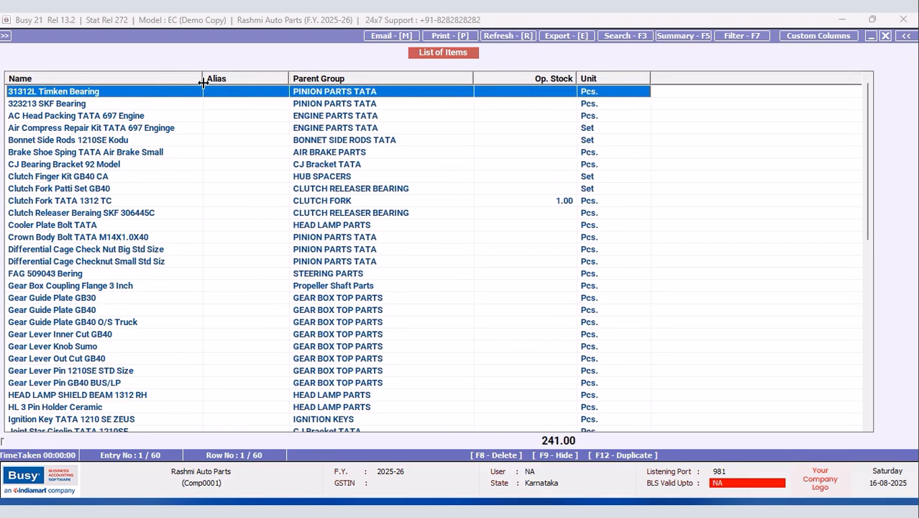
pyautogui.moveTo(289, 78); pyautogui.dragTo(306, 78)
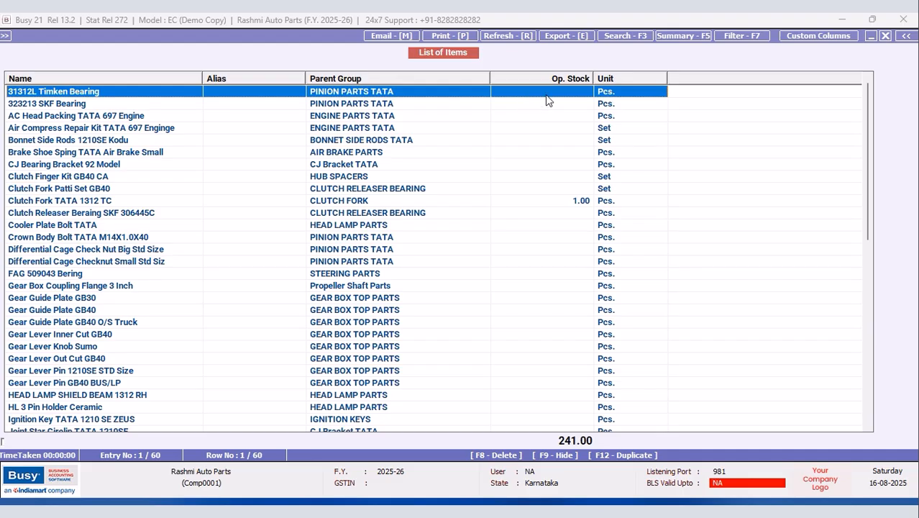
pyautogui.click(885, 36)
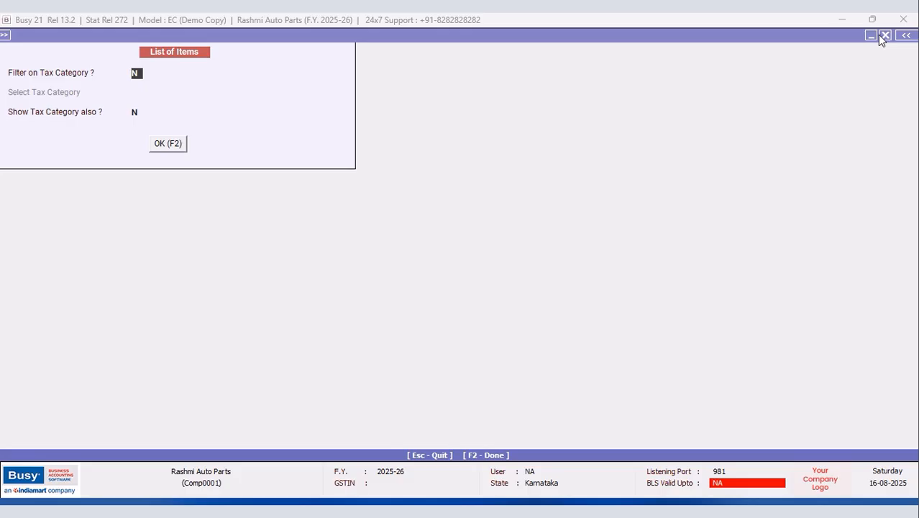
pyautogui.click(177, 150)
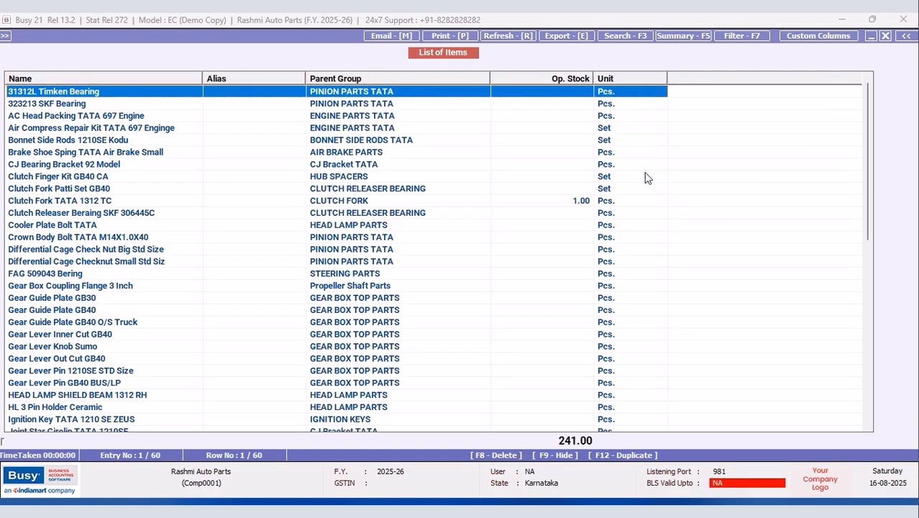
# Step: Create custom format NEW DESIGN with Parent Group, Op. Stock and Unit unticked, and save it
pyautogui.click(803, 38)
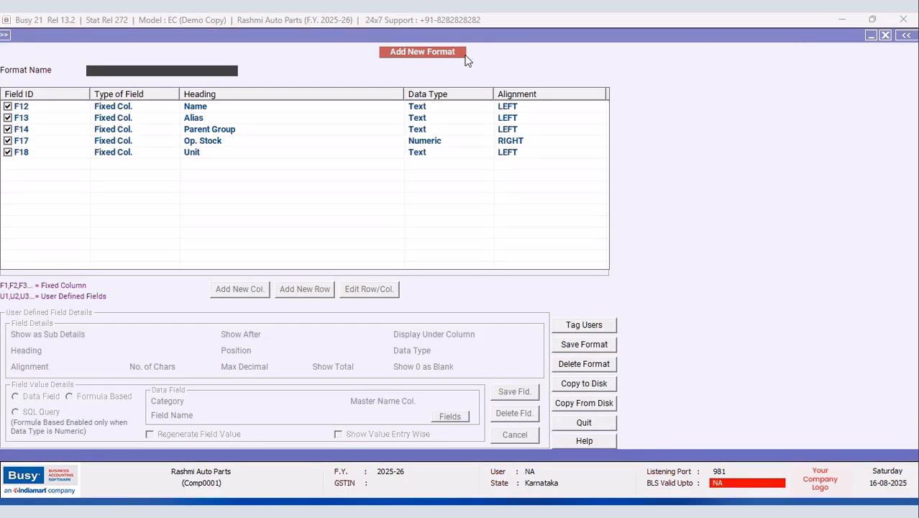
pyautogui.write('NEW DESIGN')
pyautogui.press('Return')
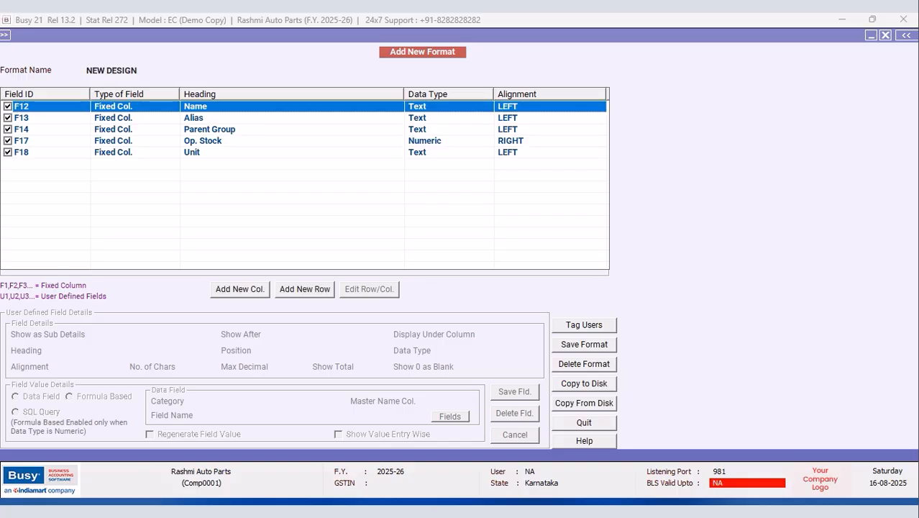
pyautogui.press('Down')
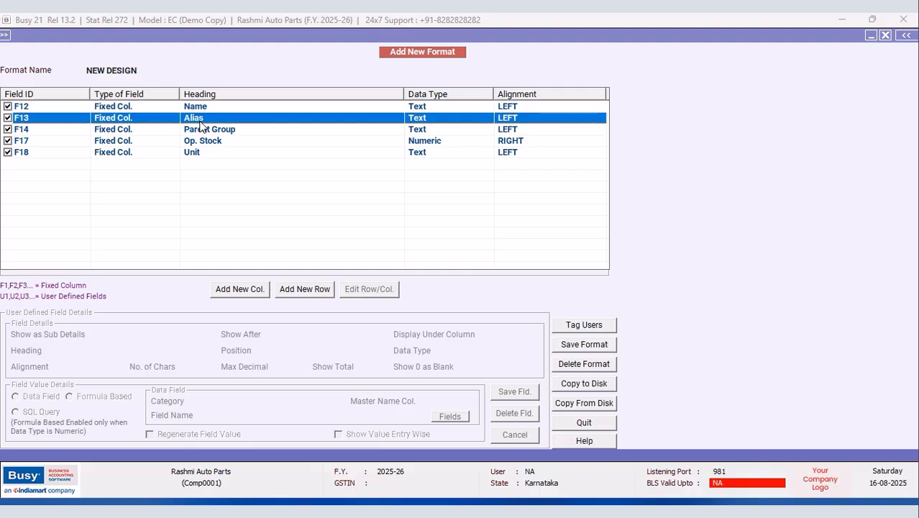
pyautogui.click(7, 129)
pyautogui.click(7, 141)
pyautogui.click(7, 153)
pyautogui.click(8, 153)
pyautogui.click(582, 344)
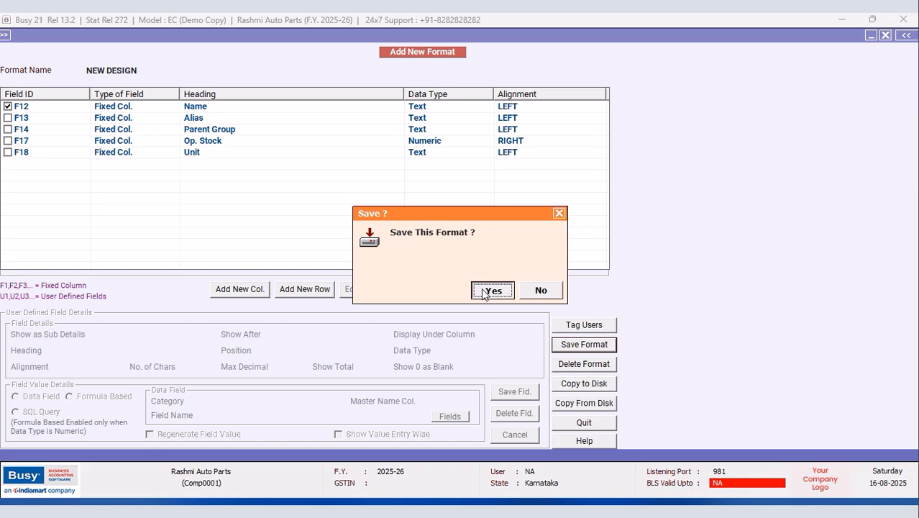
pyautogui.click(484, 293)
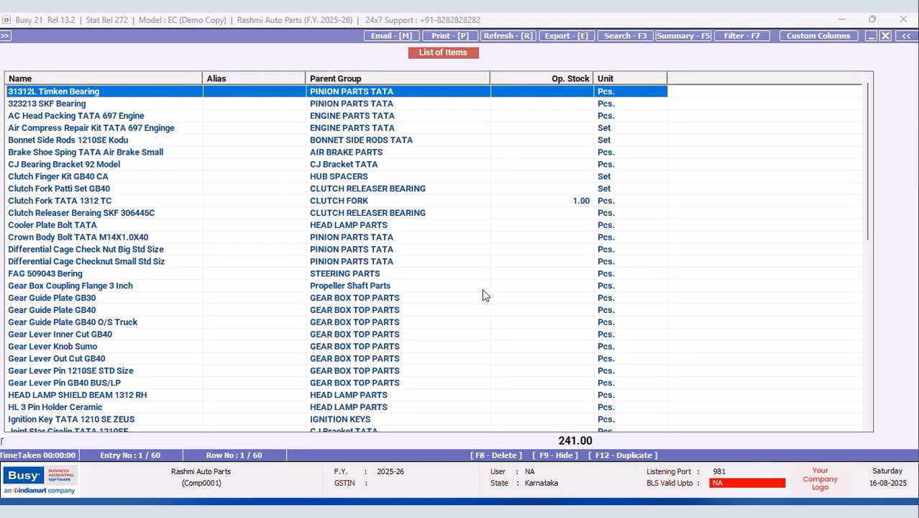
# Step: Reopen the all-items standard list in NEW DESIGN format and narrow its Name column
pyautogui.click(886, 36)
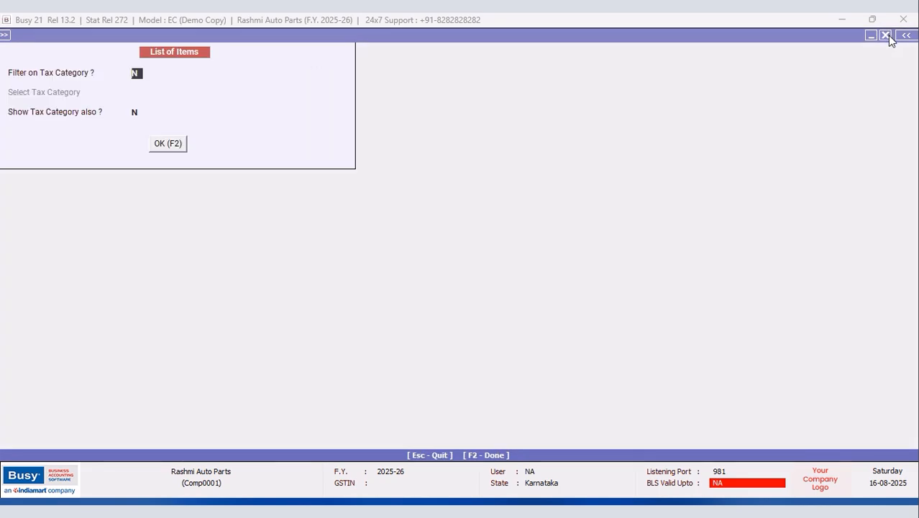
pyautogui.click(889, 35)
pyautogui.click(597, 220)
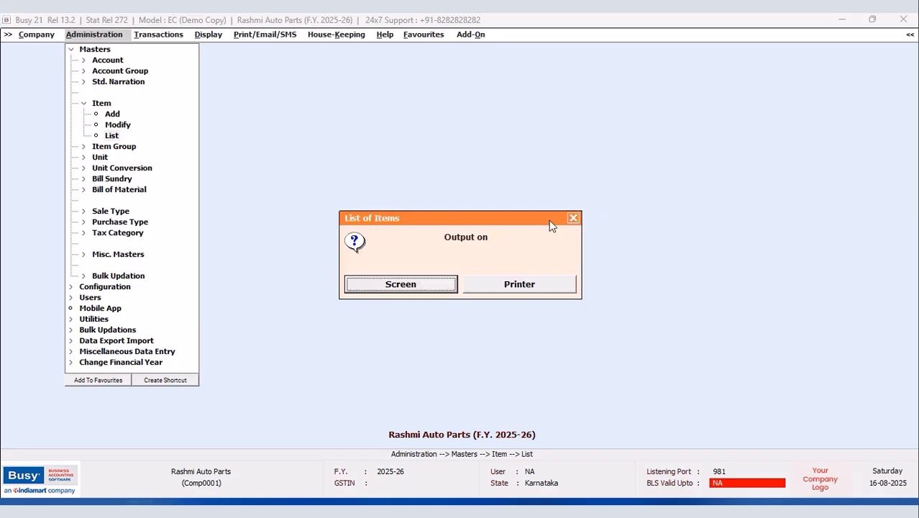
pyautogui.click(420, 284)
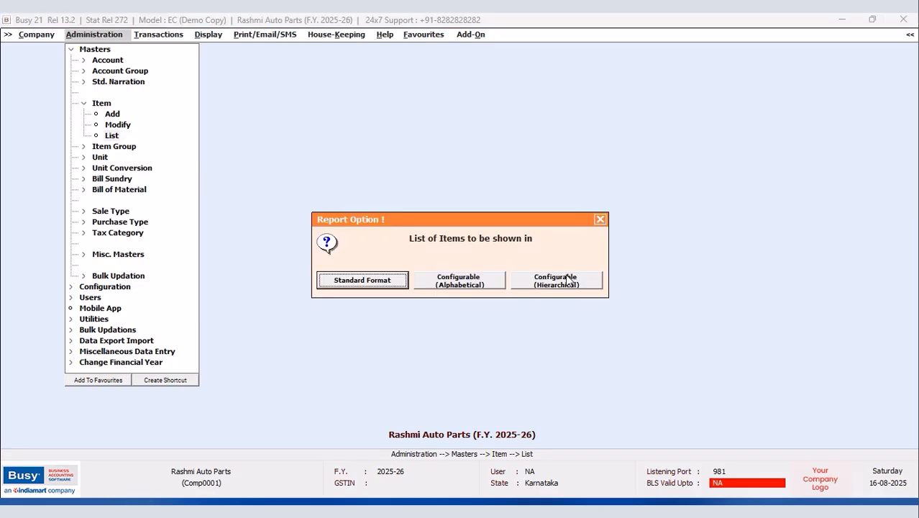
pyautogui.click(372, 279)
pyautogui.click(398, 290)
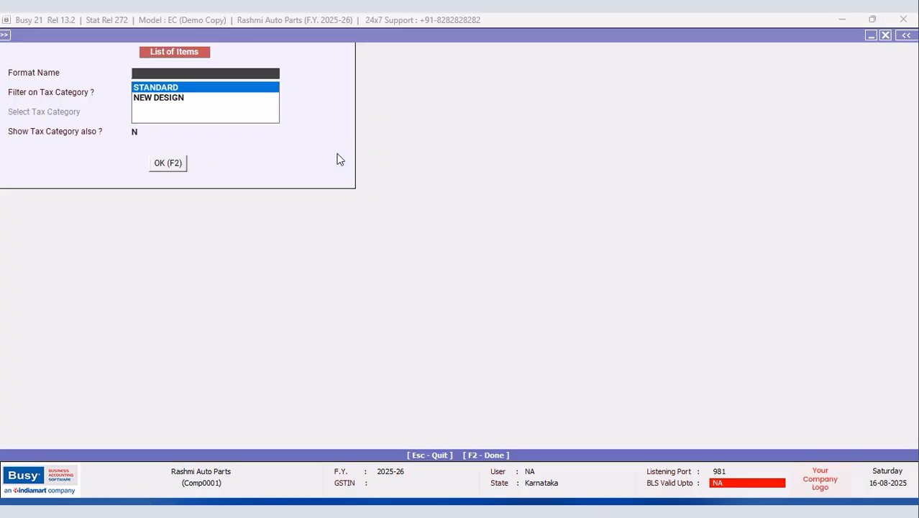
pyautogui.click(180, 98)
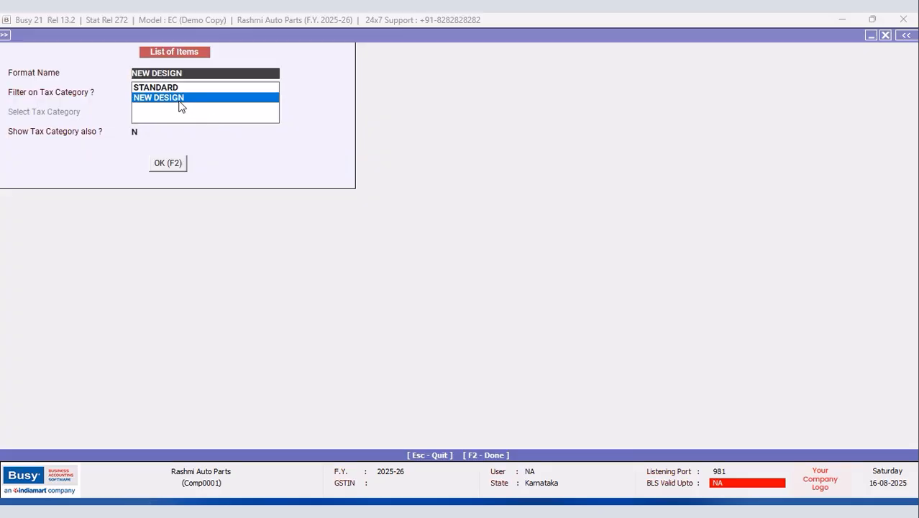
pyautogui.click(168, 171)
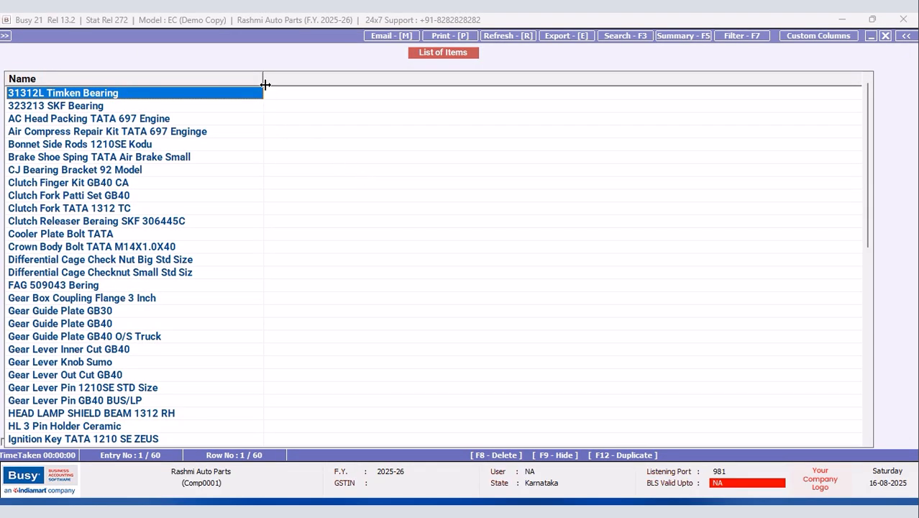
pyautogui.moveTo(262, 79); pyautogui.dragTo(228, 81)
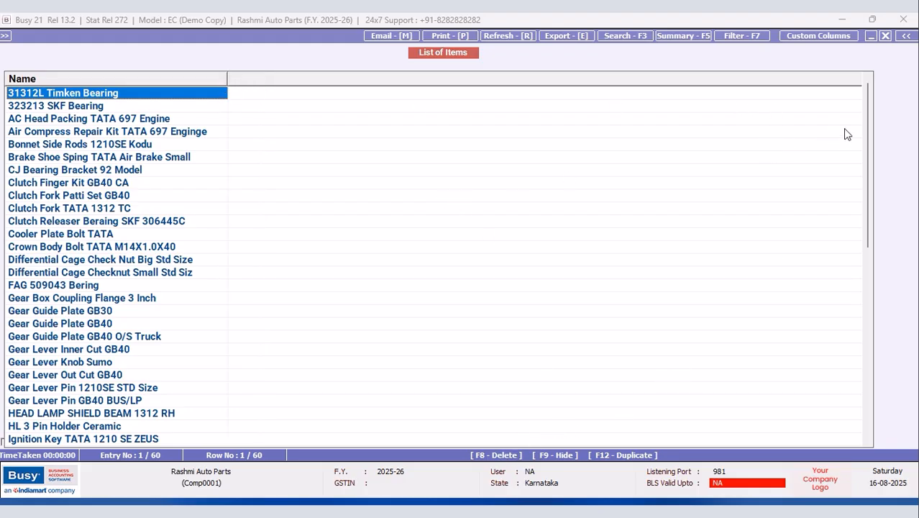
pyautogui.click(887, 36)
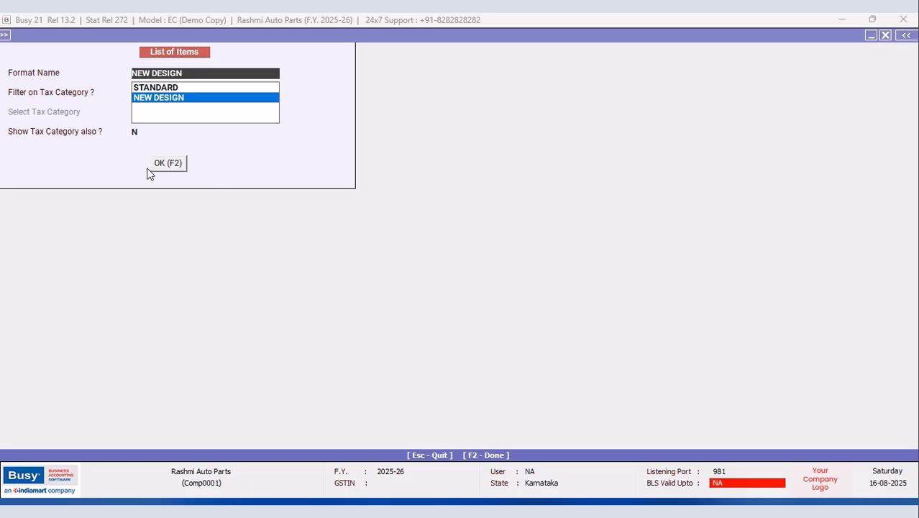
pyautogui.click(184, 165)
# Step: Add a Disc % column after F12: Numeric, 12 characters, 2 decimals, totalled
pyautogui.click(796, 40)
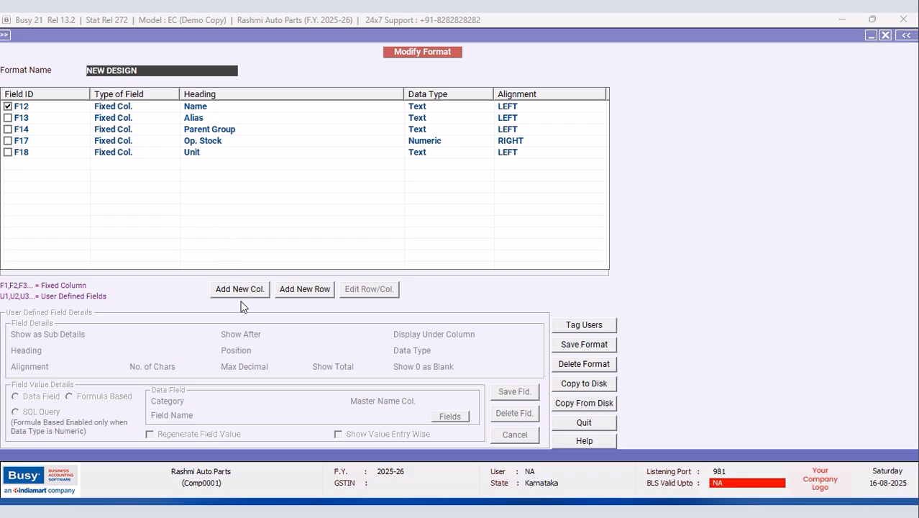
pyautogui.click(238, 291)
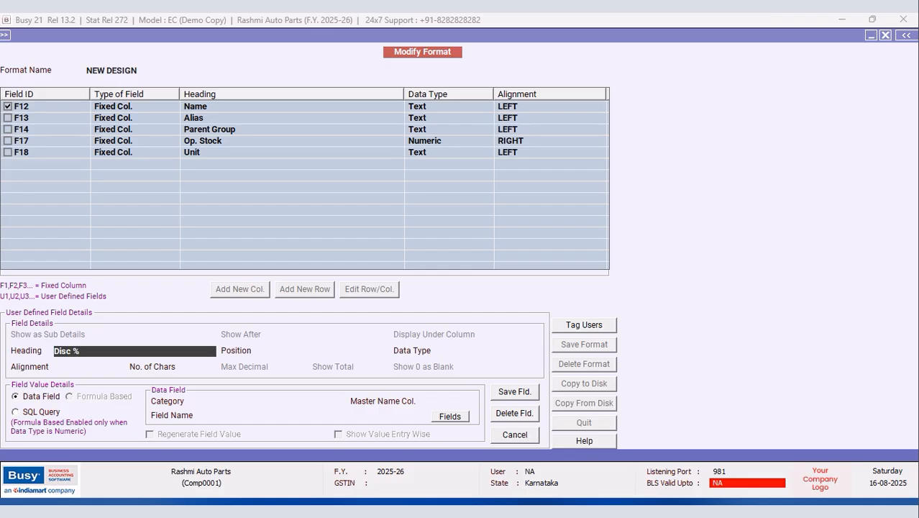
pyautogui.press('Return')
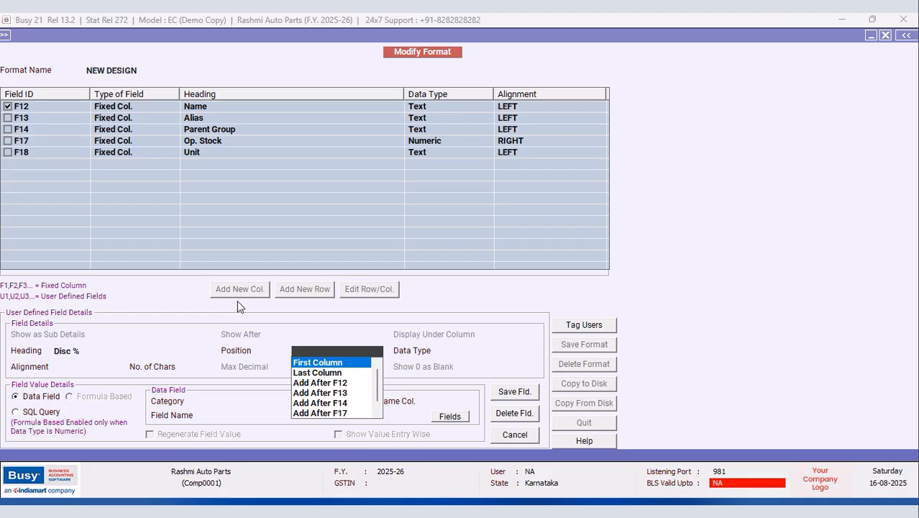
pyautogui.press('Down')
pyautogui.press('Down')
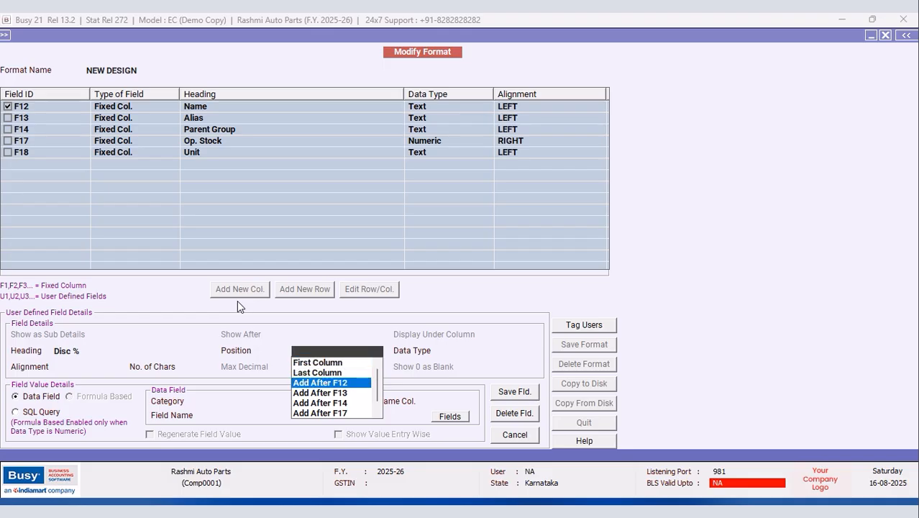
pyautogui.press('Return')
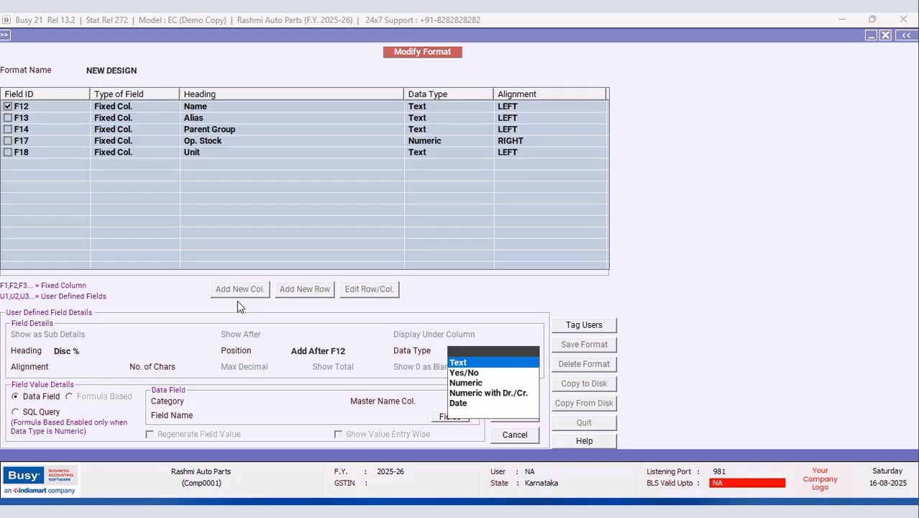
pyautogui.press('Down')
pyautogui.press('Down')
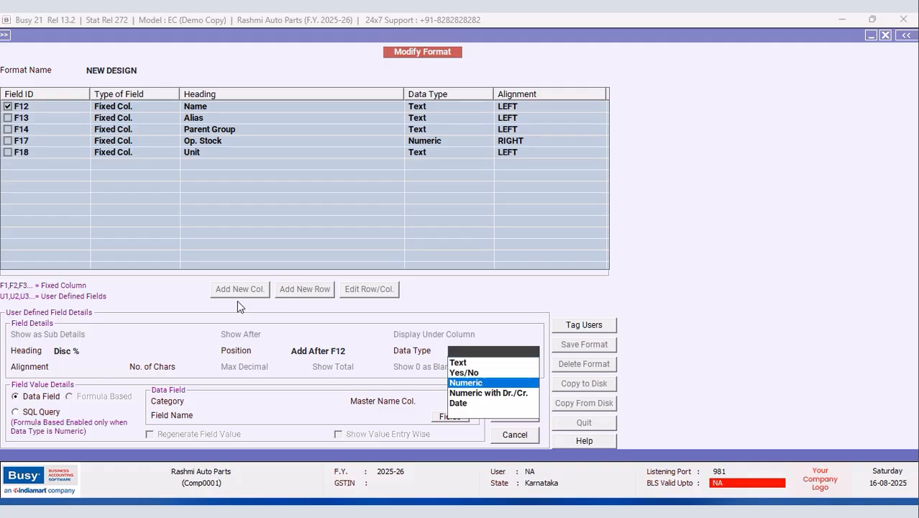
pyautogui.press('Return')
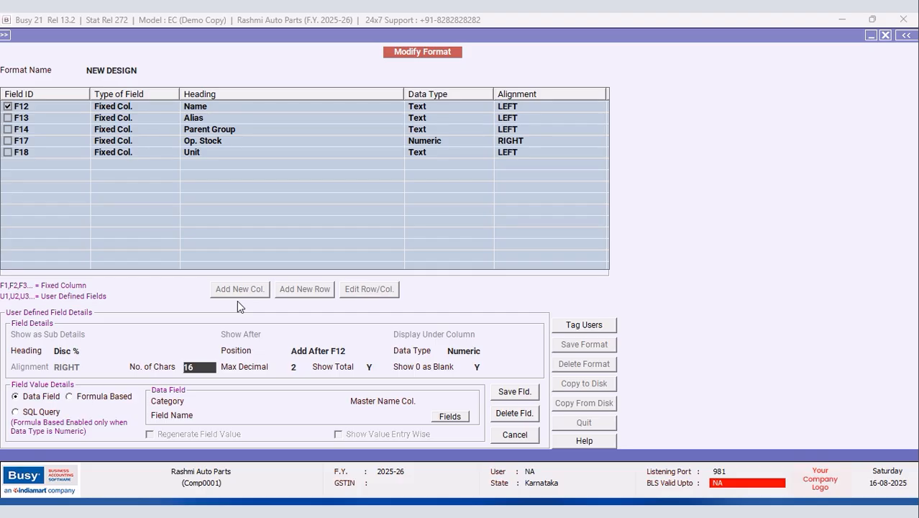
pyautogui.write('1')
pyautogui.press('Return')
pyautogui.press('Return')
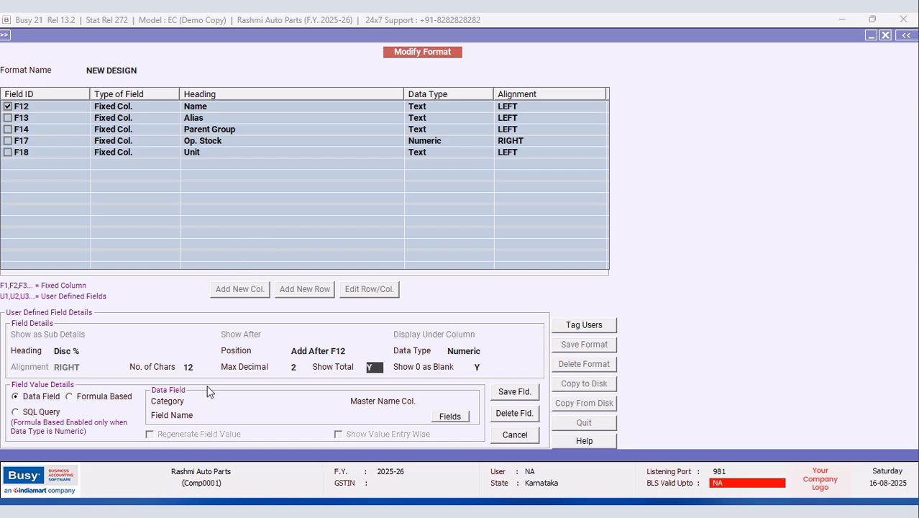
# Step: Feed Disc % from Item Master SQL_QUERY_NUM query One on F12, with regeneration on, and save it
pyautogui.click(275, 400)
pyautogui.click(282, 398)
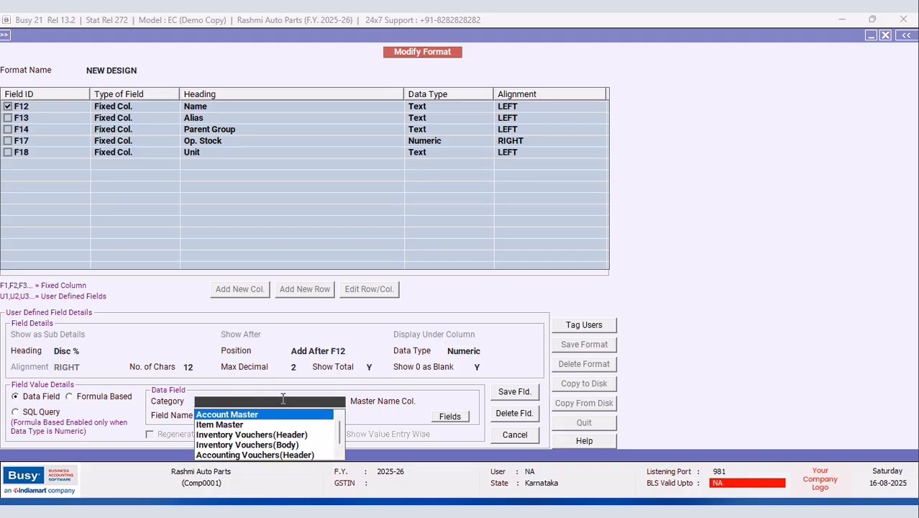
pyautogui.click(227, 425)
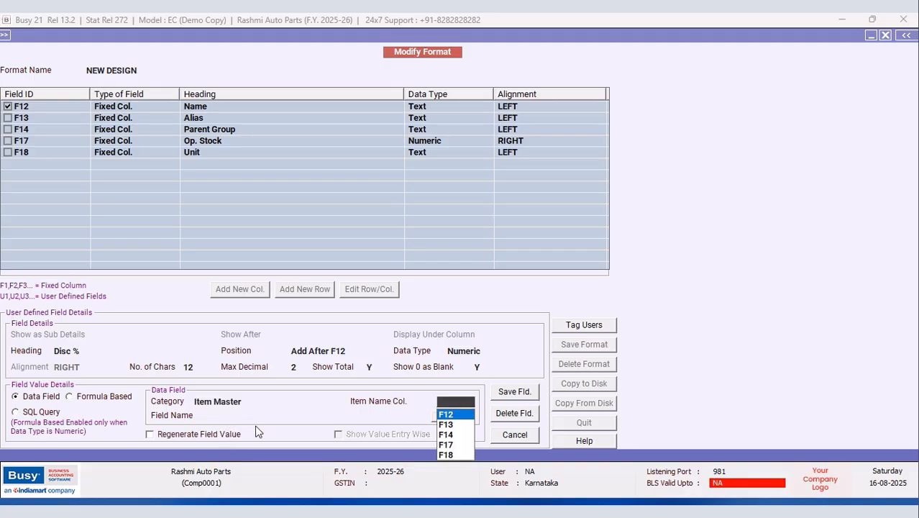
pyautogui.click(469, 415)
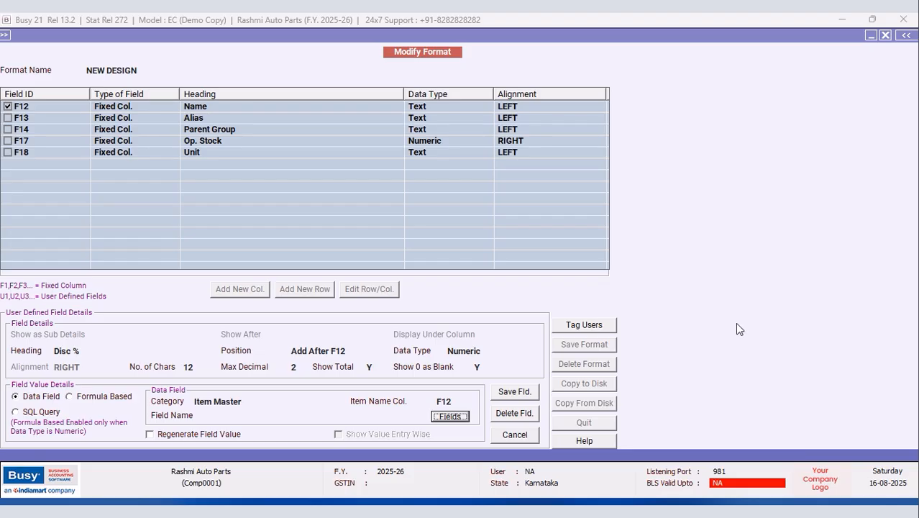
pyautogui.press('Return')
pyautogui.click(727, 189)
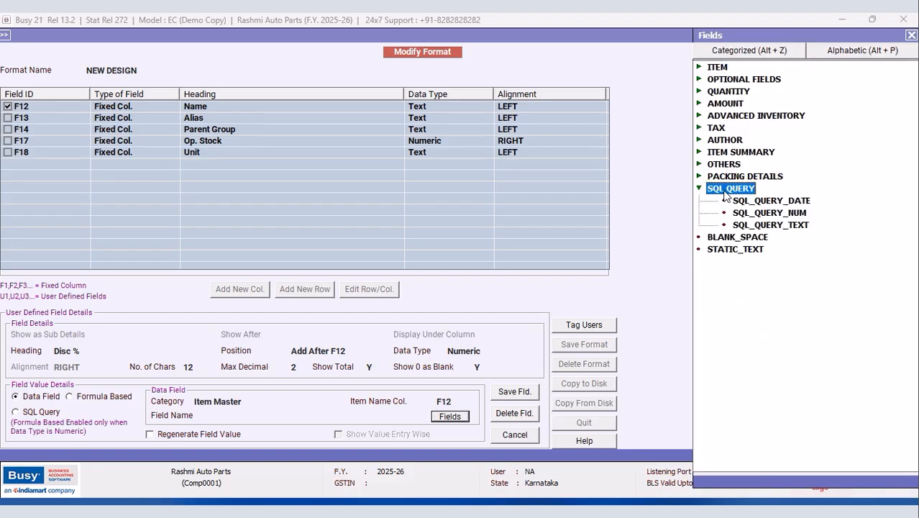
pyautogui.doubleClick(762, 211)
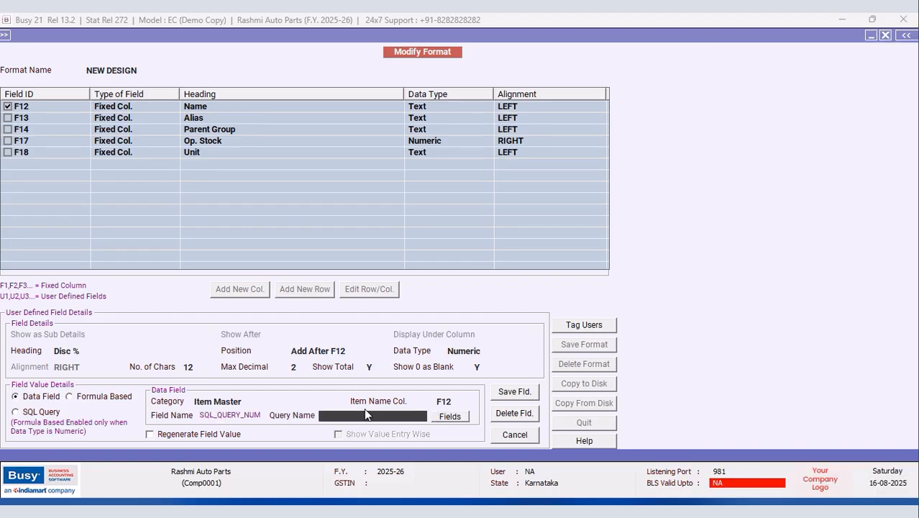
pyautogui.write('one')
pyautogui.press('Return')
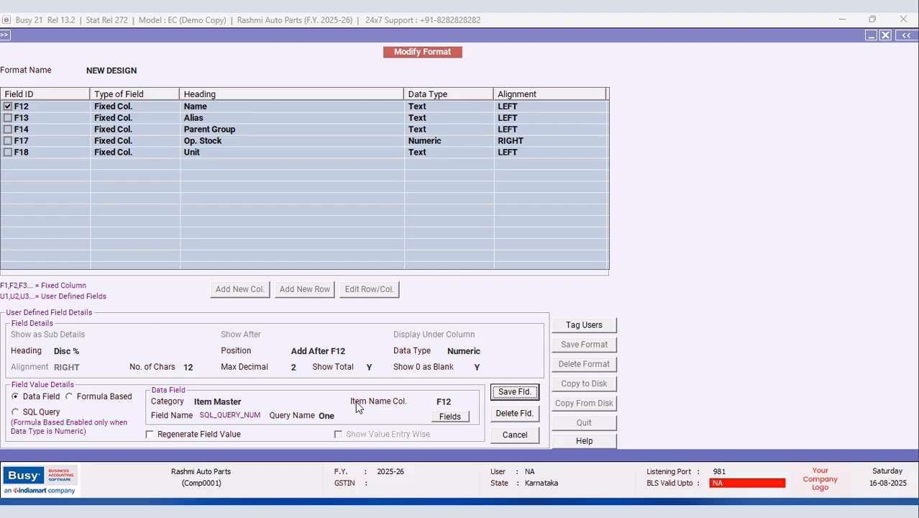
pyautogui.click(151, 434)
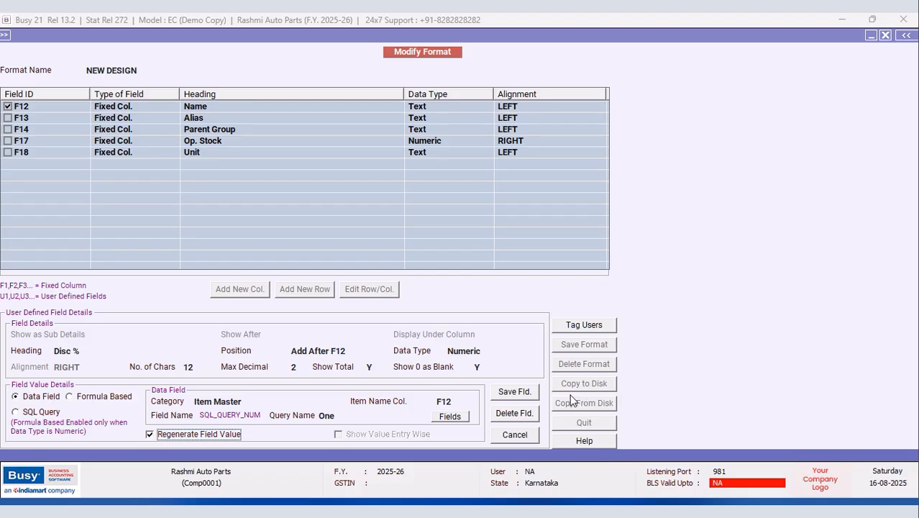
pyautogui.click(514, 395)
pyautogui.click(493, 290)
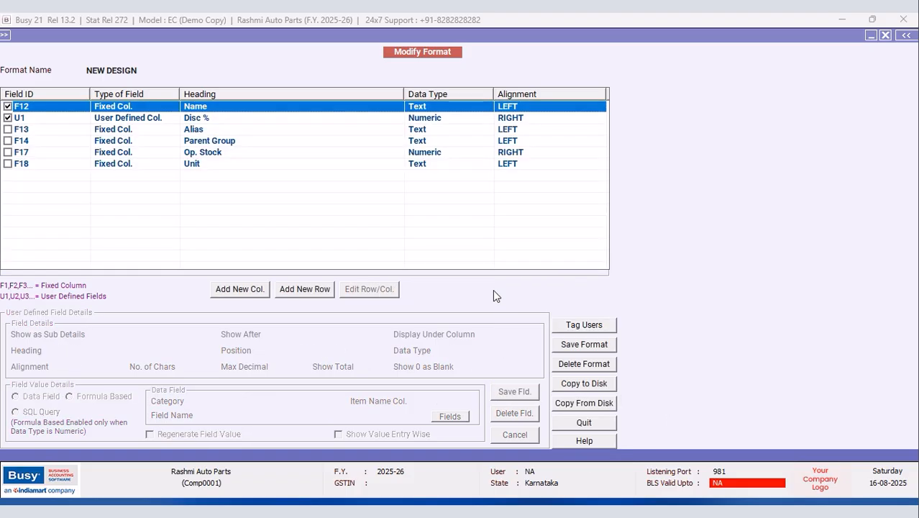
# Step: Save the NEW DESIGN format and acknowledge the reload notice
pyautogui.click(567, 344)
pyautogui.click(499, 292)
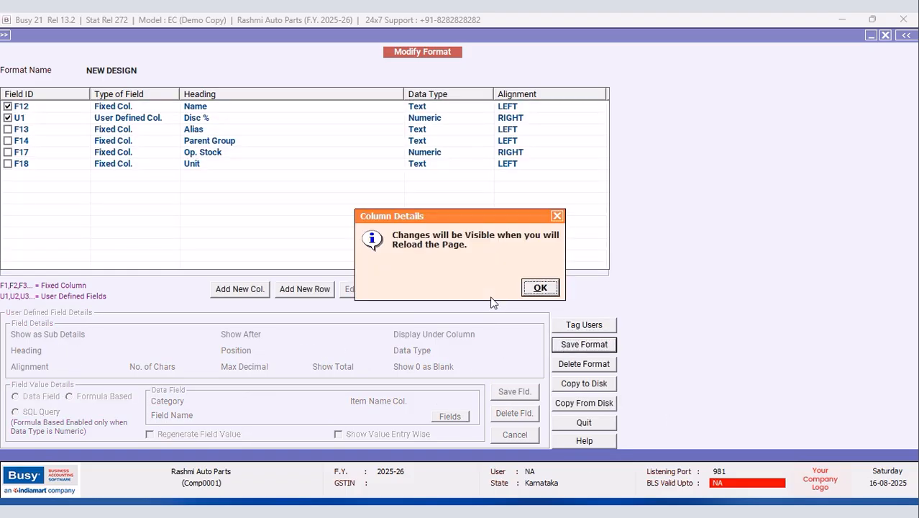
pyautogui.click(536, 287)
# Step: View the item list in NEW DESIGN to check the Disc % column, then close it
pyautogui.click(885, 35)
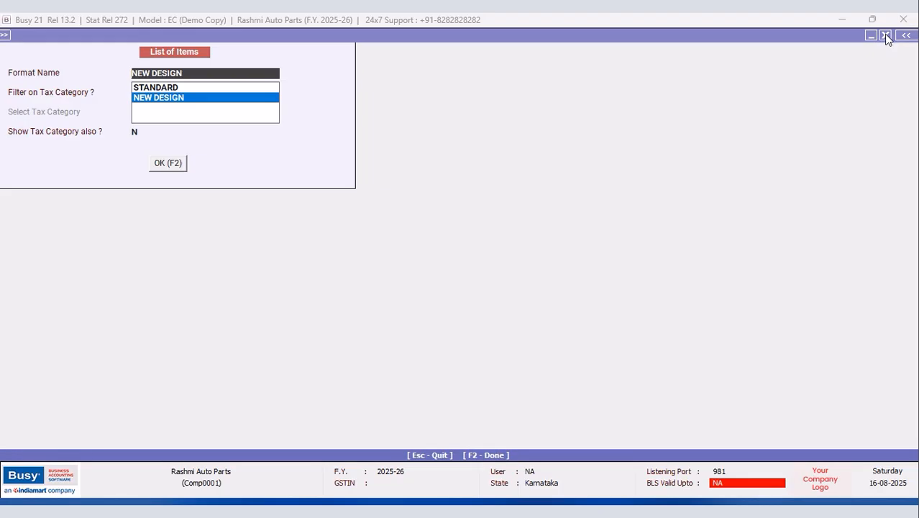
pyautogui.click(170, 163)
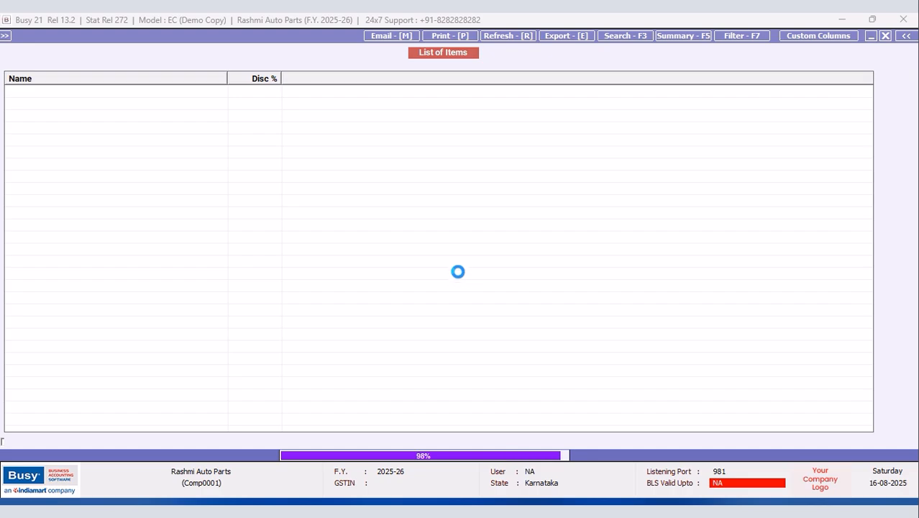
pyautogui.moveTo(280, 75); pyautogui.dragTo(280, 75)
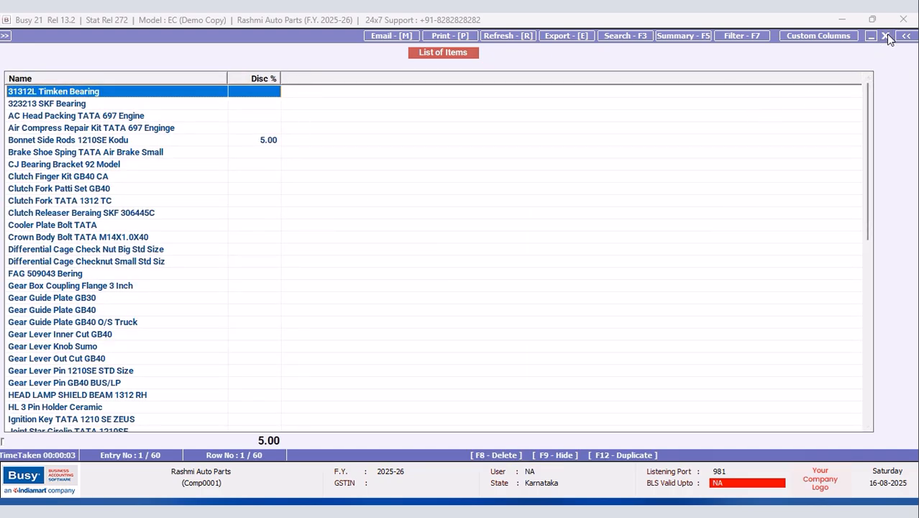
pyautogui.click(886, 34)
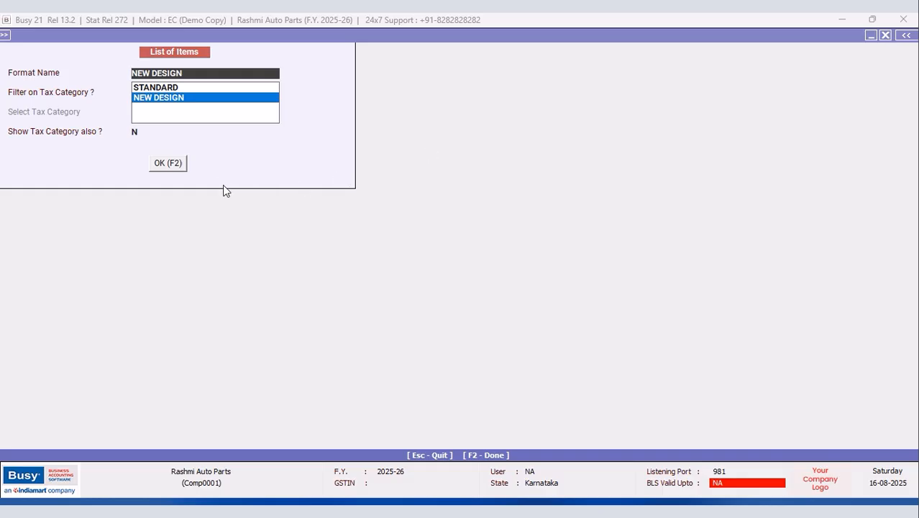
pyautogui.click(210, 99)
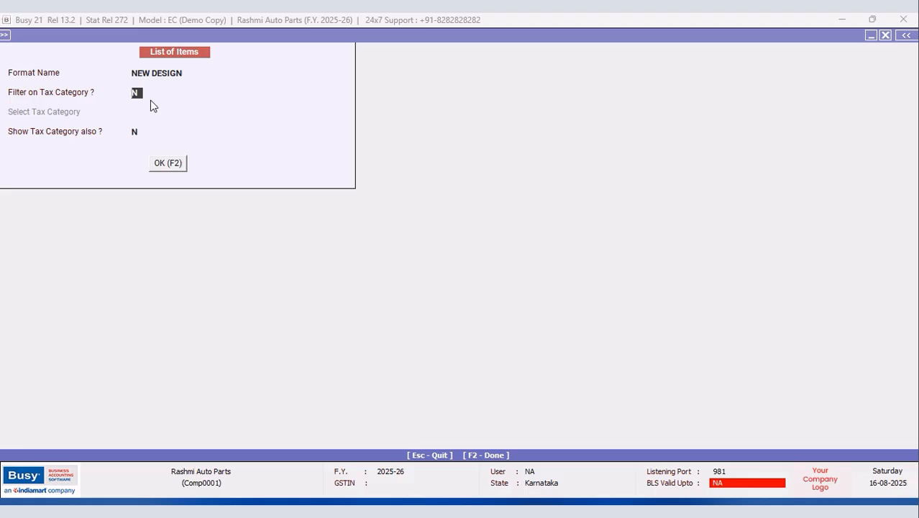
pyautogui.click(885, 34)
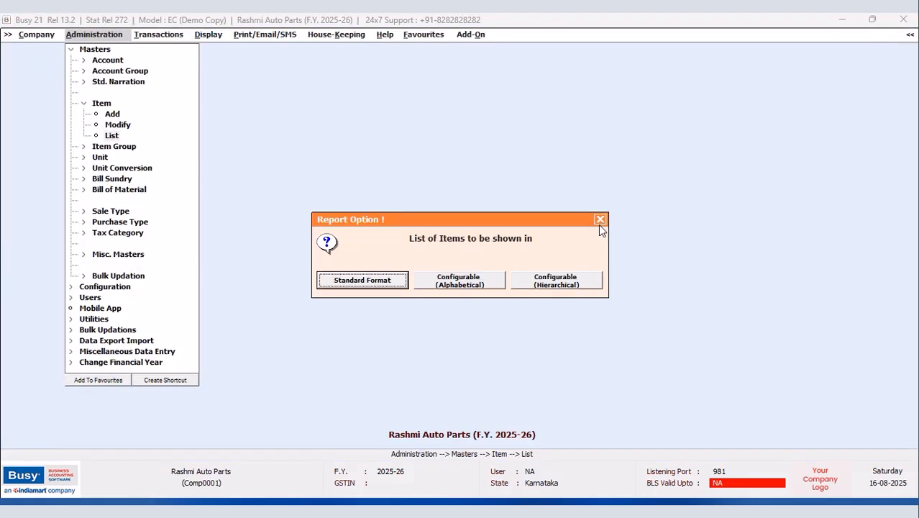
# Step: Add and save a new SQL query named Apple
pyautogui.press('Return')
pyautogui.click(575, 219)
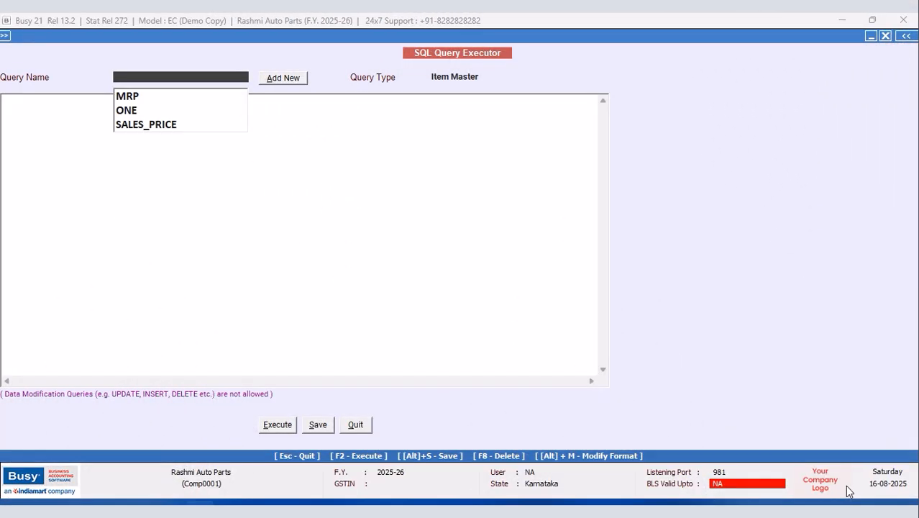
pyautogui.click(279, 78)
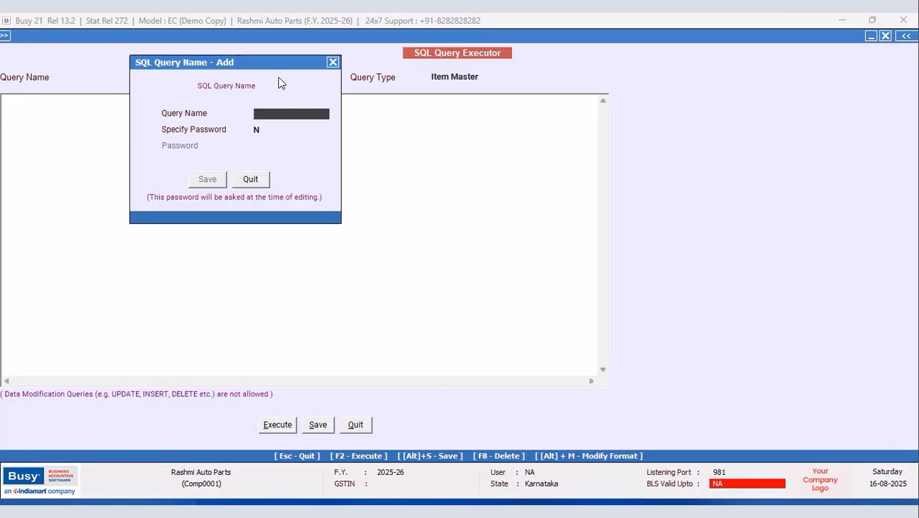
pyautogui.write('Apple')
pyautogui.click(207, 179)
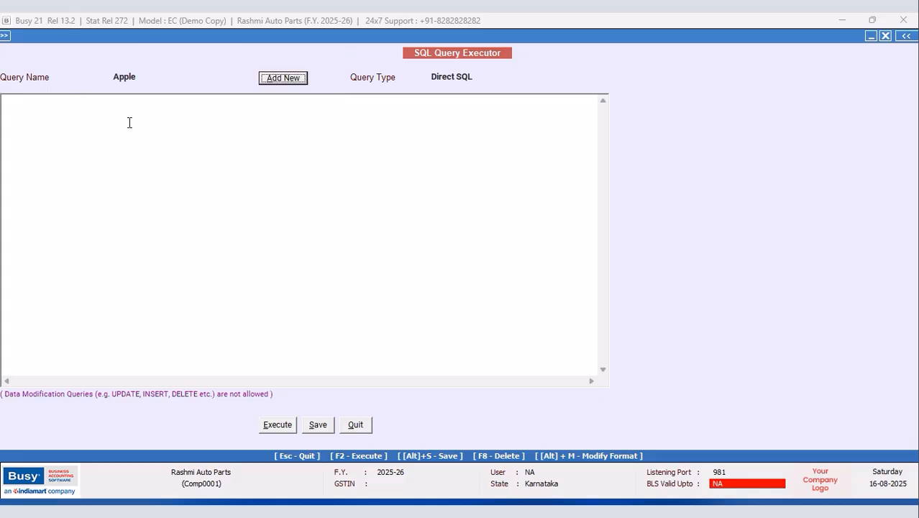
# Step: Write 'Select Tran10.D4 from Tran10 Left Join Master1 on Master1.Code=Tran10.MasterCode1 Where Master1.MasterType=6'
pyautogui.write('S')
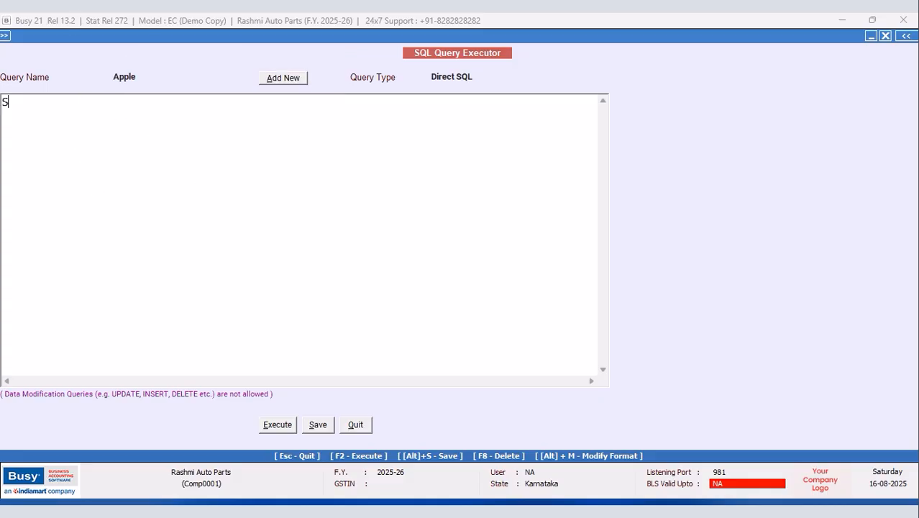
pyautogui.write('elect Tran10.D4')
pyautogui.press('Return')
pyautogui.write('from Tran10')
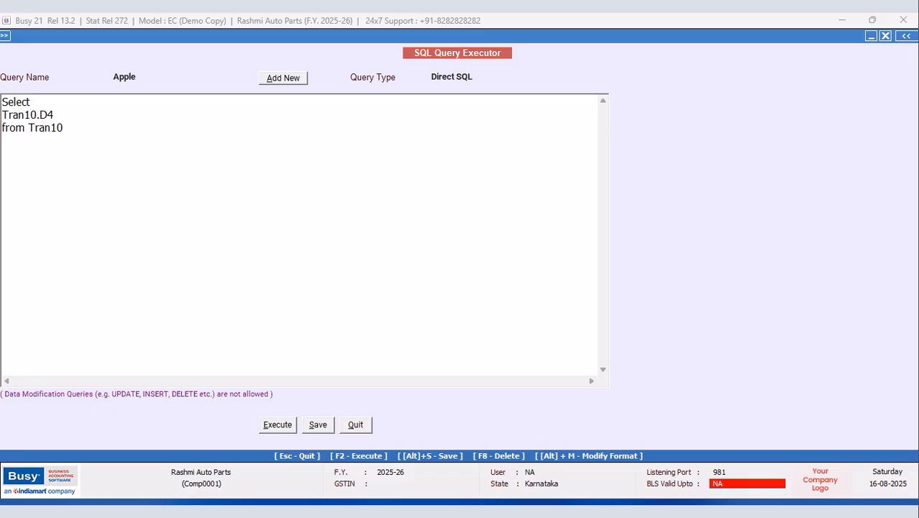
pyautogui.write('Left Join Master1')
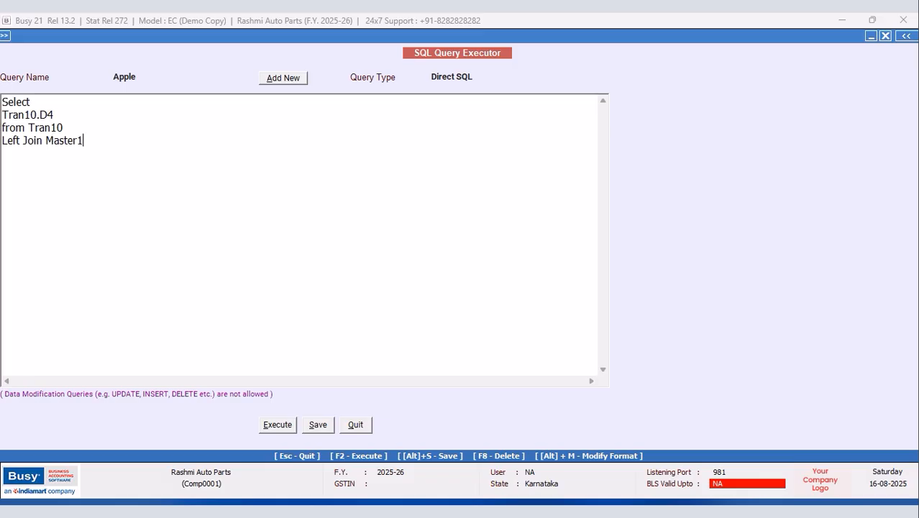
pyautogui.write(' on Master1.Code=T')
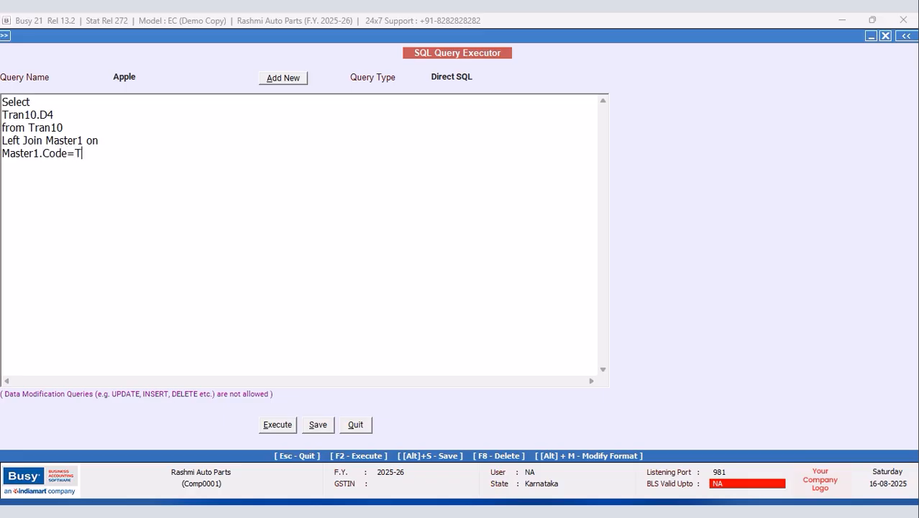
pyautogui.write('ran10.MasterCode1')
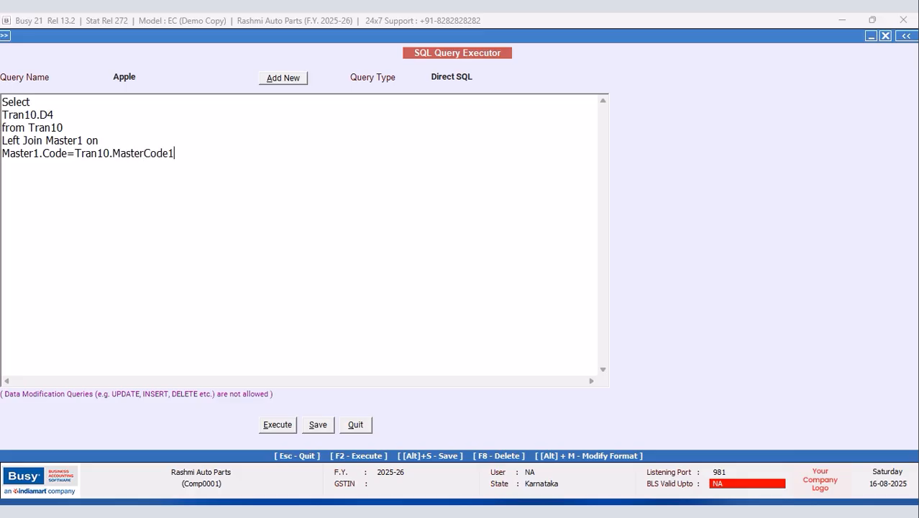
pyautogui.press('Return')
pyautogui.write('Where Master')
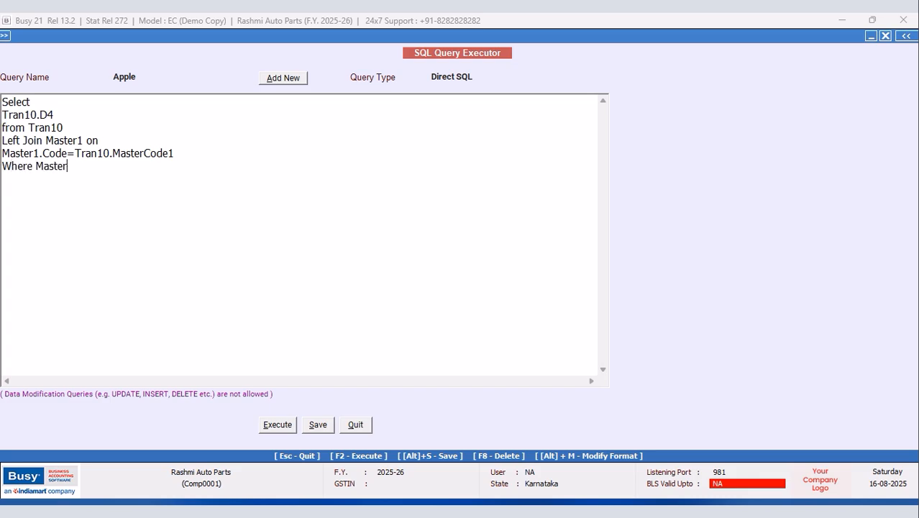
pyautogui.write('1.MasterType=6')
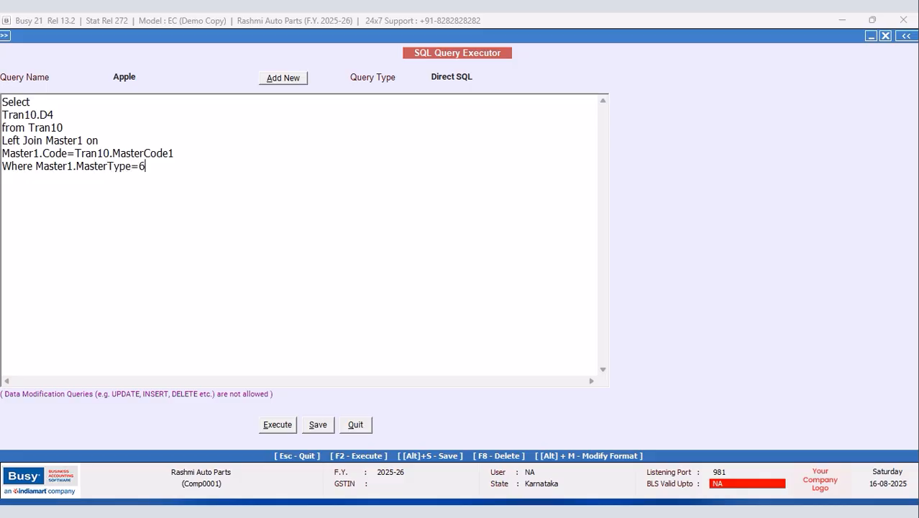
# Step: Save and run the Apple query, close its results, and select the Master1.MasterType=6 condition
pyautogui.click(277, 425)
pyautogui.click(533, 287)
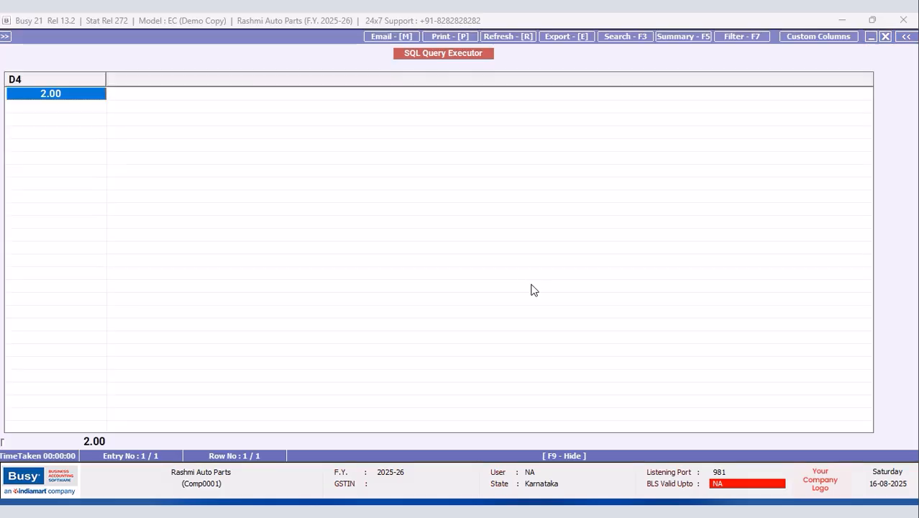
pyautogui.click(886, 36)
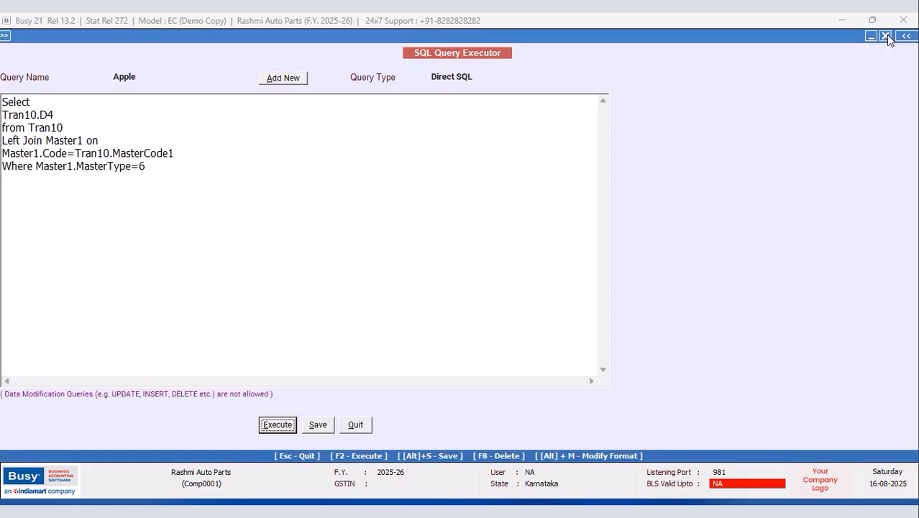
pyautogui.click(36, 167)
pyautogui.moveTo(36, 166); pyautogui.dragTo(171, 180)
pyautogui.press('BackSpace')
pyautogui.write('Tran10')
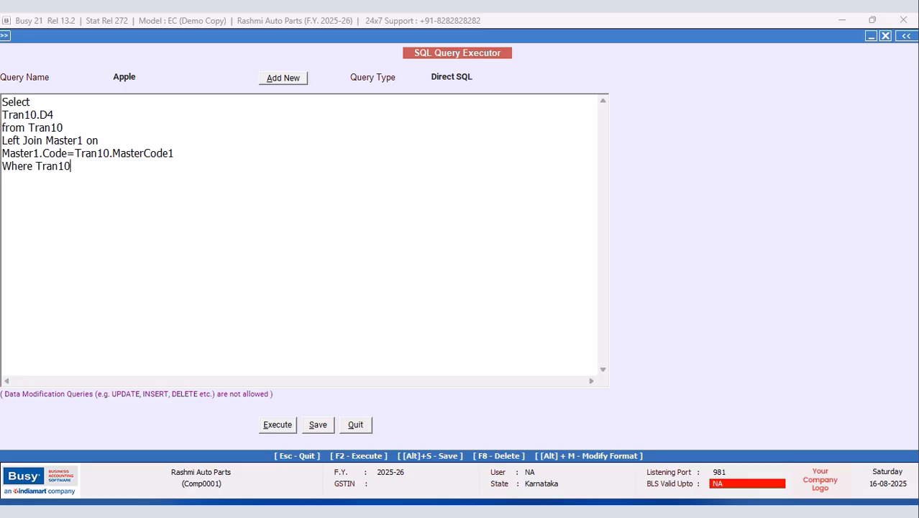
pyautogui.write('.MasterCode1=(S')
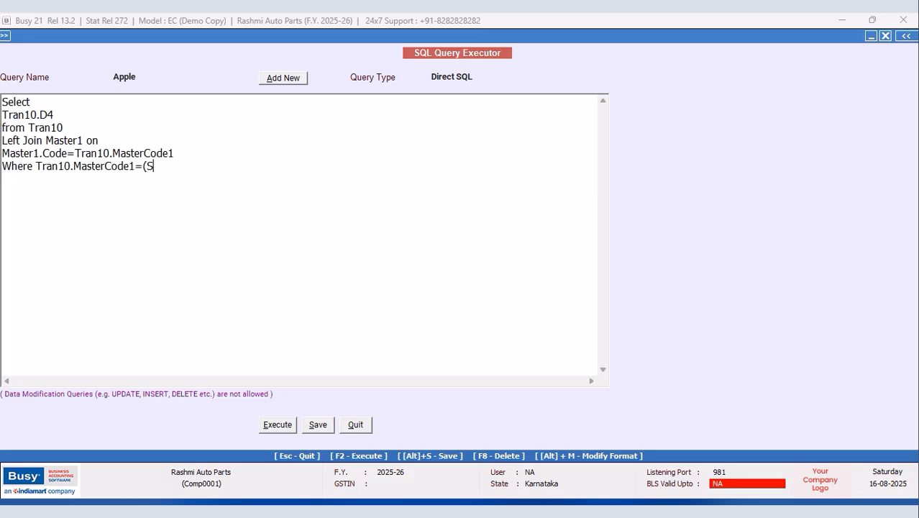
pyautogui.write('elect Master')
pyautogui.write('1.Code ')
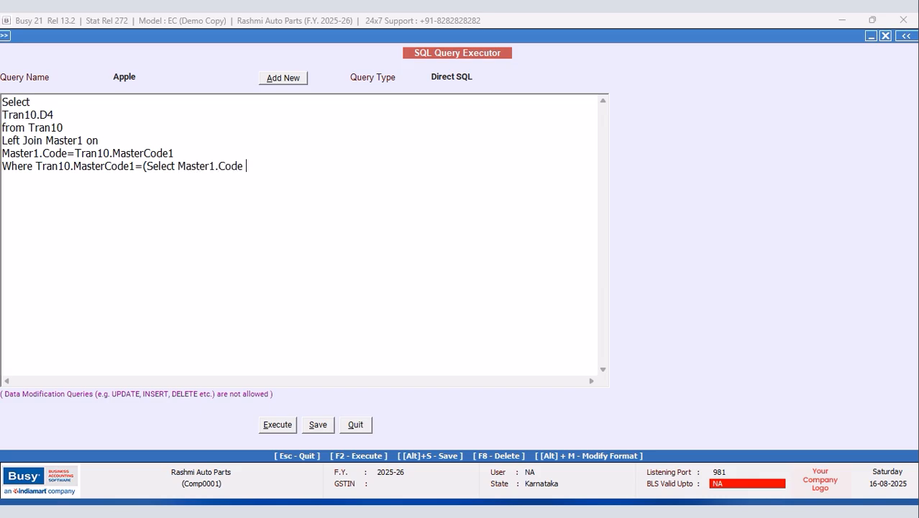
pyautogui.write('from Master')
pyautogui.write('1 QWh')
pyautogui.press('BackSpace')
pyautogui.press('BackSpace')
pyautogui.press('BackSpace')
pyautogui.write('Where')
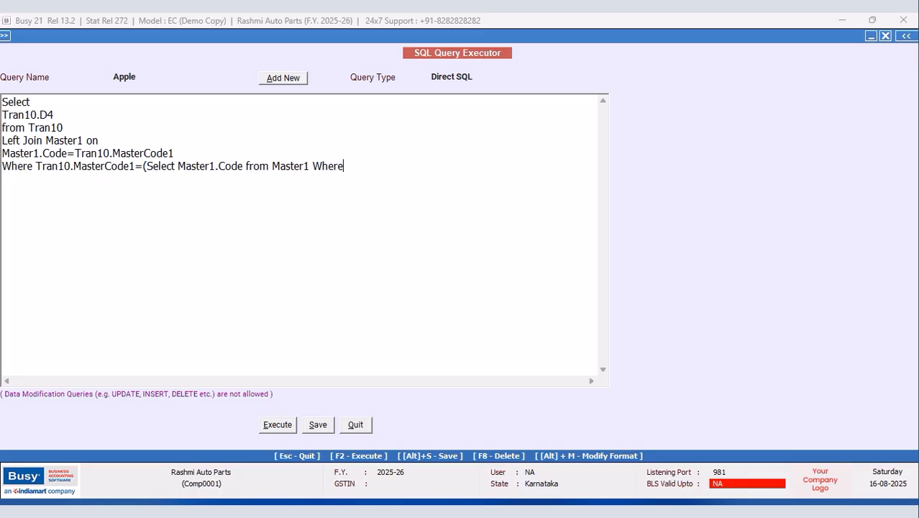
pyautogui.write(' Master1.Code=@')
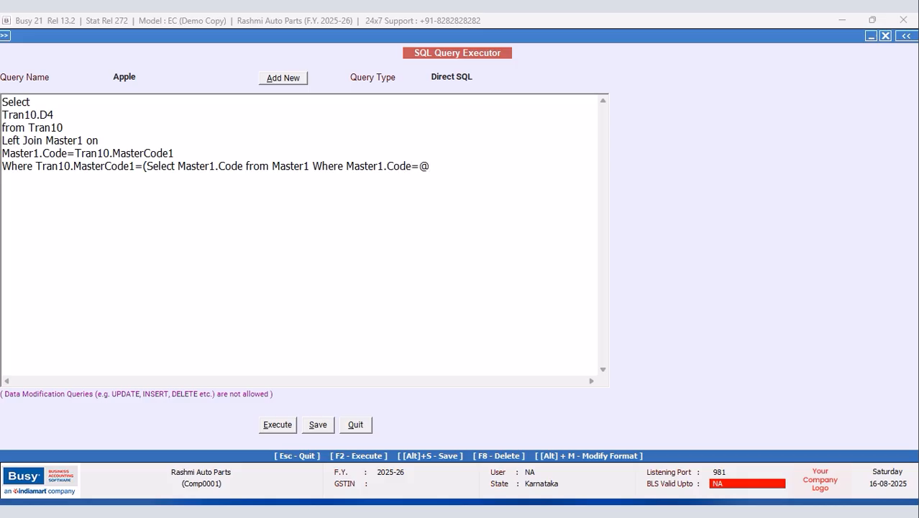
pyautogui.write('ItemCode')
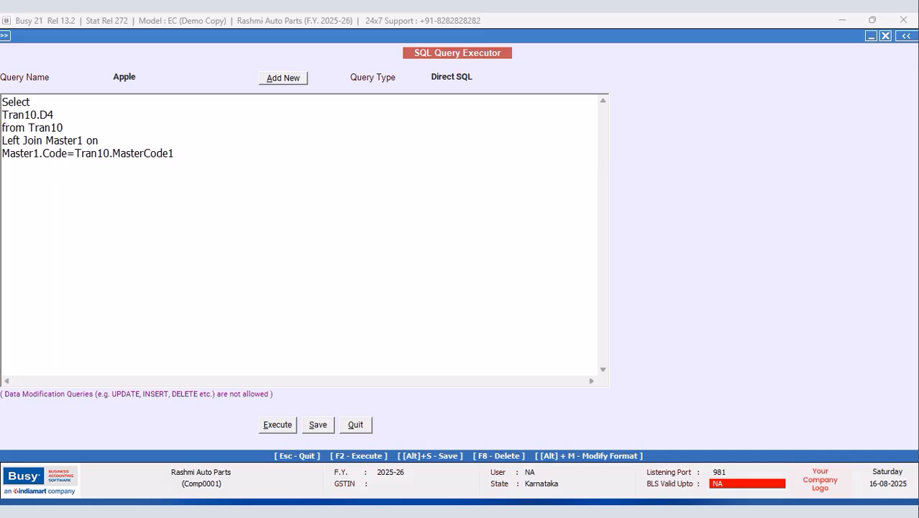
pyautogui.write('@')
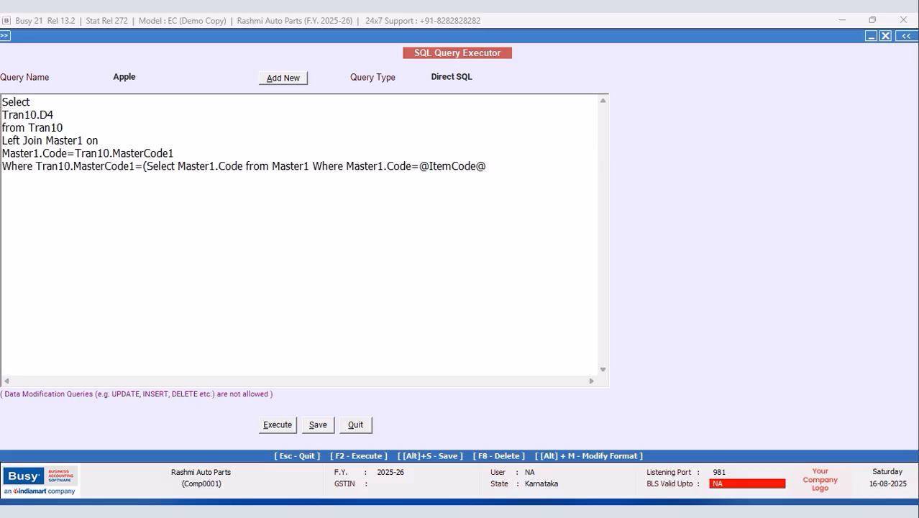
pyautogui.write(' and master1.mastertype')
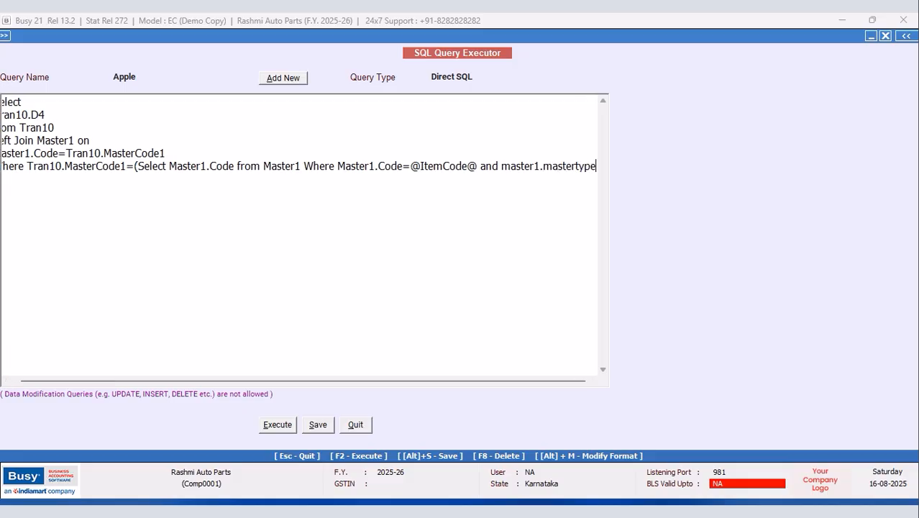
pyautogui.write('=6)')
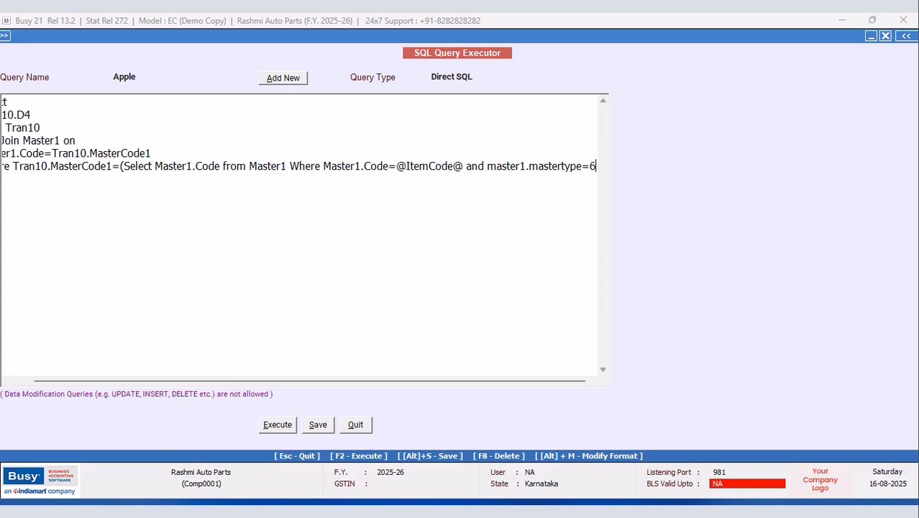
# Step: Set the query type to Item Master, save the query, and close the SQL Query Executor
pyautogui.click(473, 75)
pyautogui.click(460, 126)
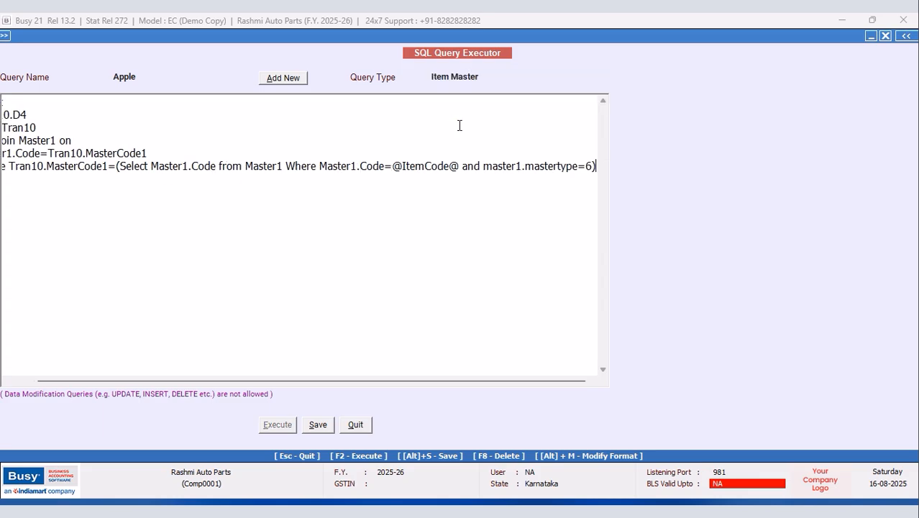
pyautogui.click(309, 428)
pyautogui.click(540, 289)
pyautogui.click(354, 424)
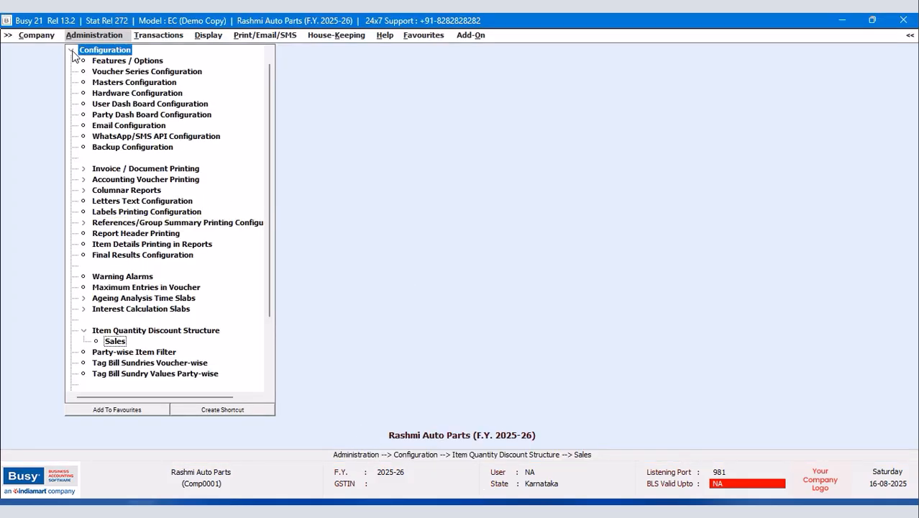
# Step: Open the List of Items for All Items in the NEW DESIGN format and edit its Custom Columns
pyautogui.click(77, 52)
pyautogui.click(98, 53)
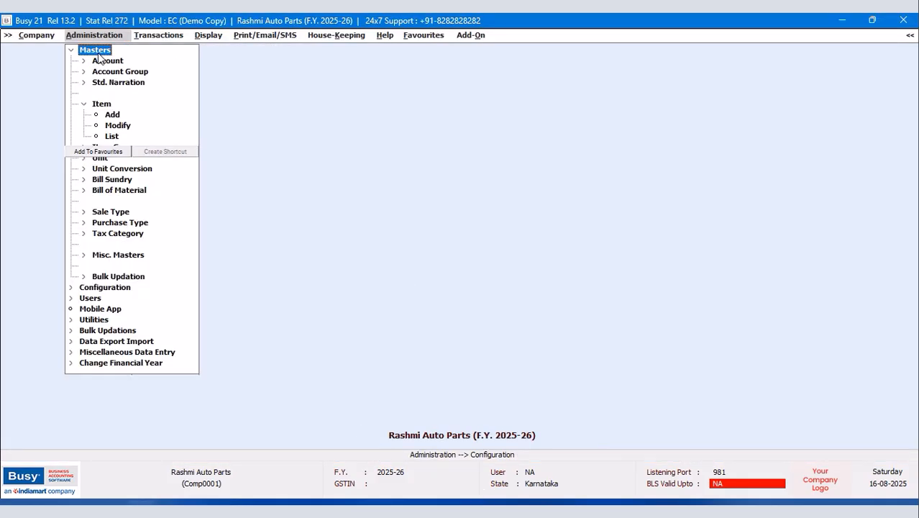
pyautogui.click(112, 136)
pyautogui.click(423, 288)
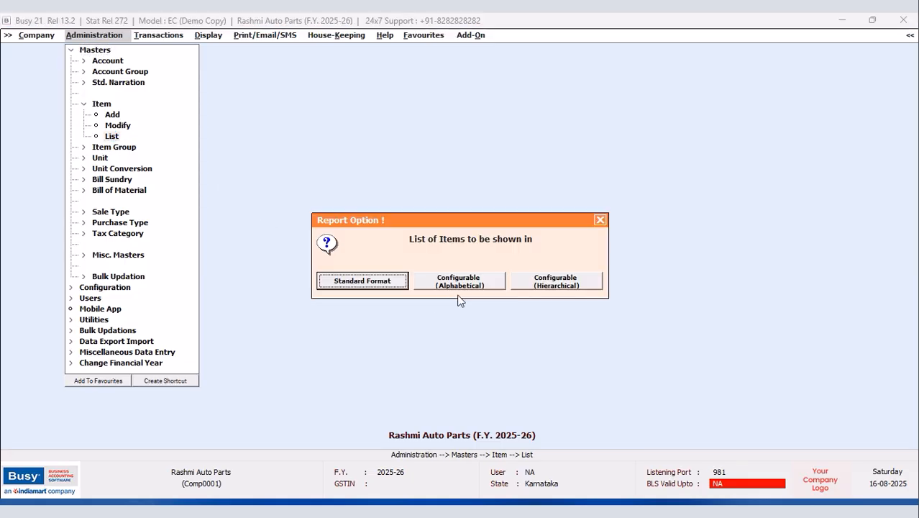
pyautogui.click(381, 280)
pyautogui.click(434, 284)
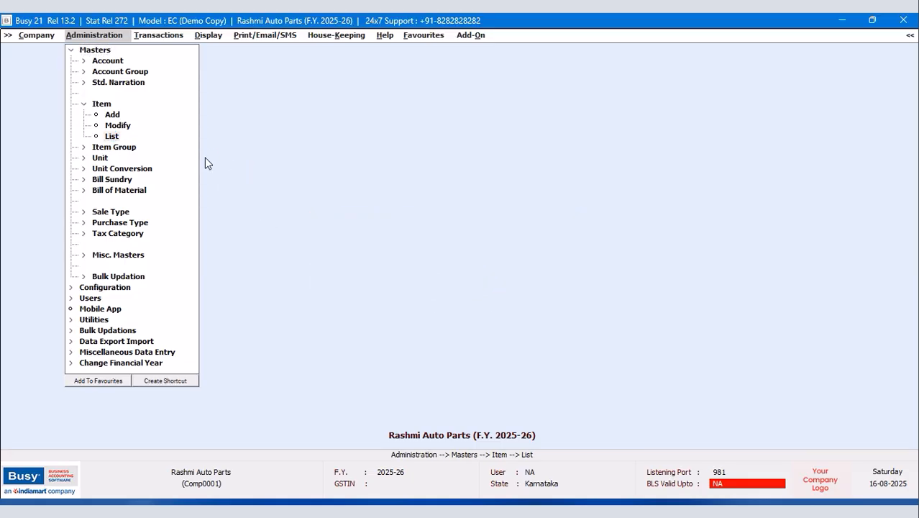
pyautogui.click(167, 163)
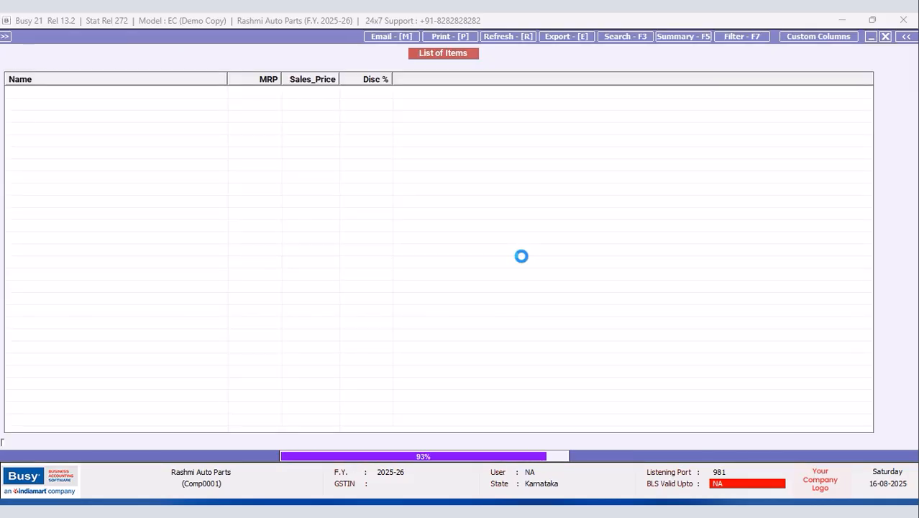
pyautogui.click(819, 36)
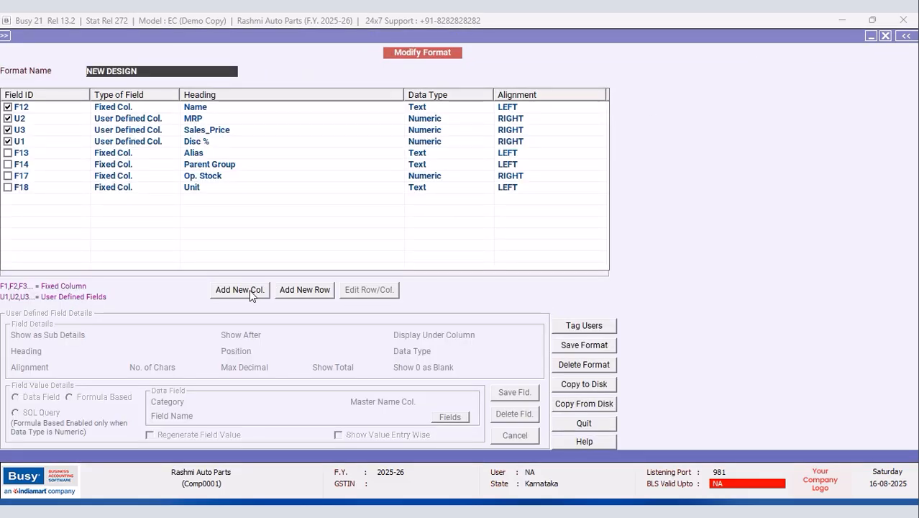
# Step: Add a new Numeric column headed 'For Qty<=' positioned after U3
pyautogui.click(248, 290)
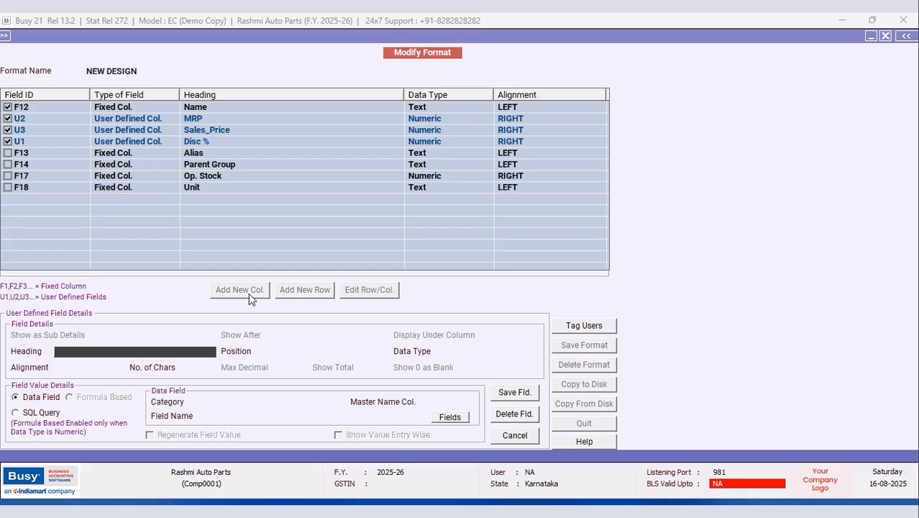
pyautogui.write('For Qty<=')
pyautogui.press('Return')
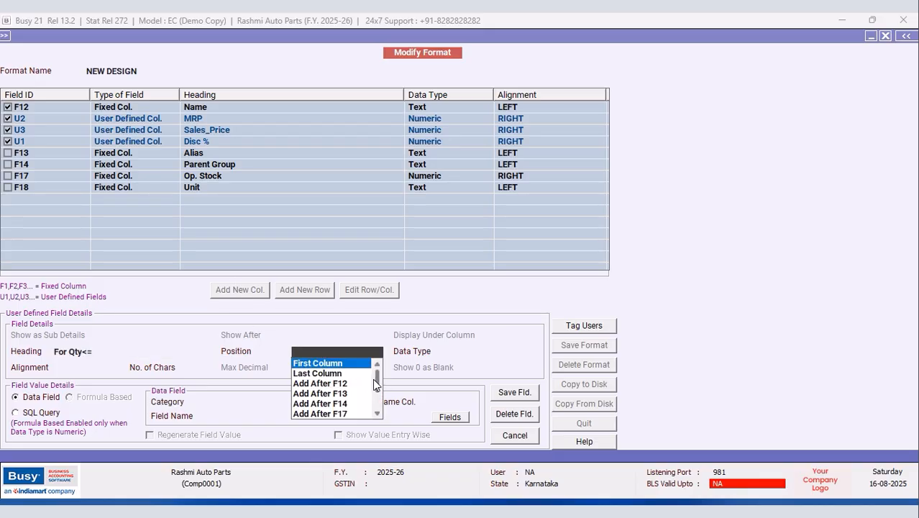
pyautogui.moveTo(376, 381); pyautogui.dragTo(381, 410)
pyautogui.click(336, 415)
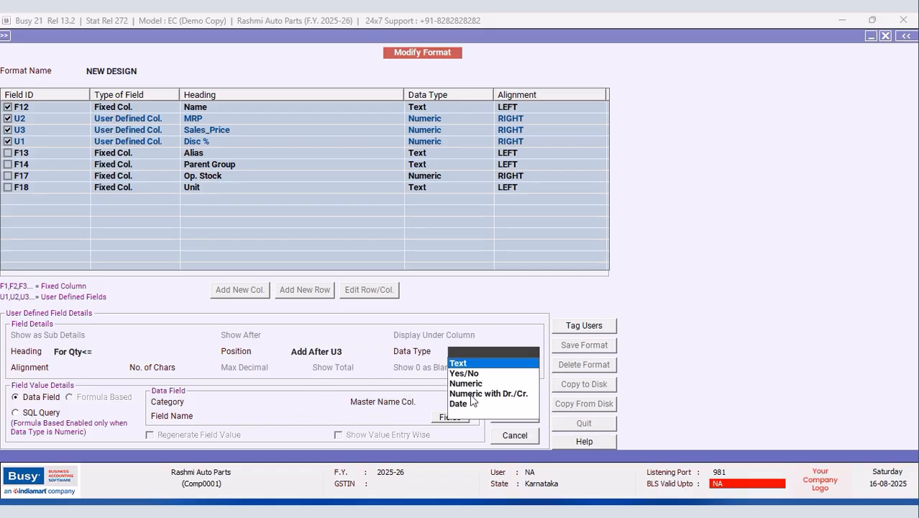
pyautogui.click(469, 385)
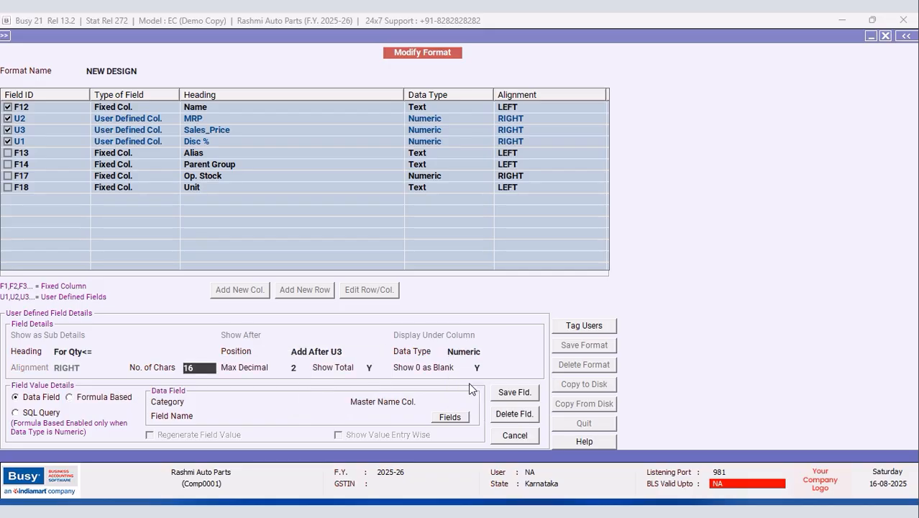
pyautogui.click(233, 402)
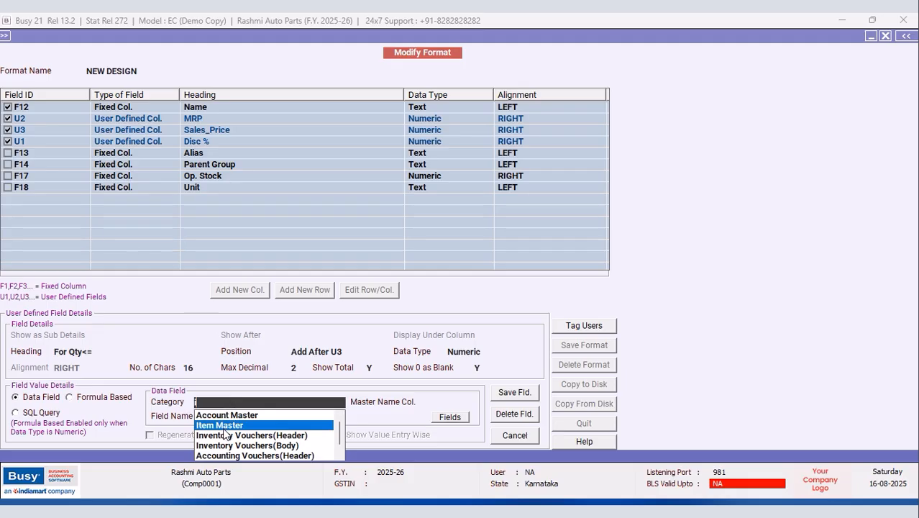
# Step: Source For Qty<= from Item Master, name column F12, field SQL_QUERY_NUM, query APPLE, regenerating values
pyautogui.click(227, 426)
pyautogui.click(458, 416)
pyautogui.click(458, 418)
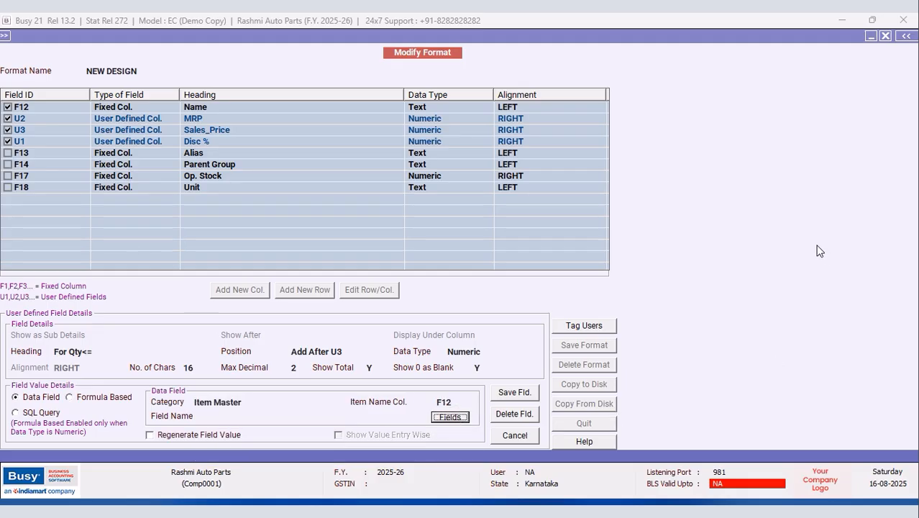
pyautogui.doubleClick(737, 192)
pyautogui.doubleClick(771, 211)
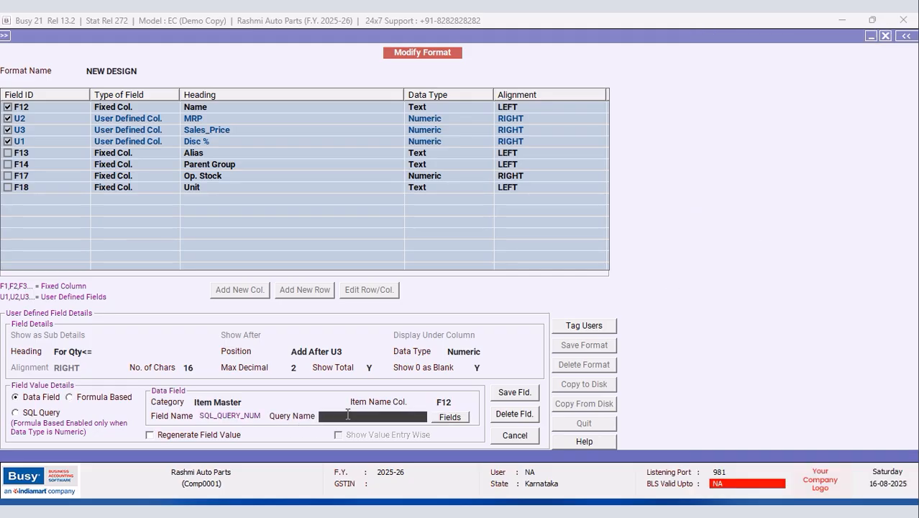
pyautogui.write('APPLE')
pyautogui.press('Return')
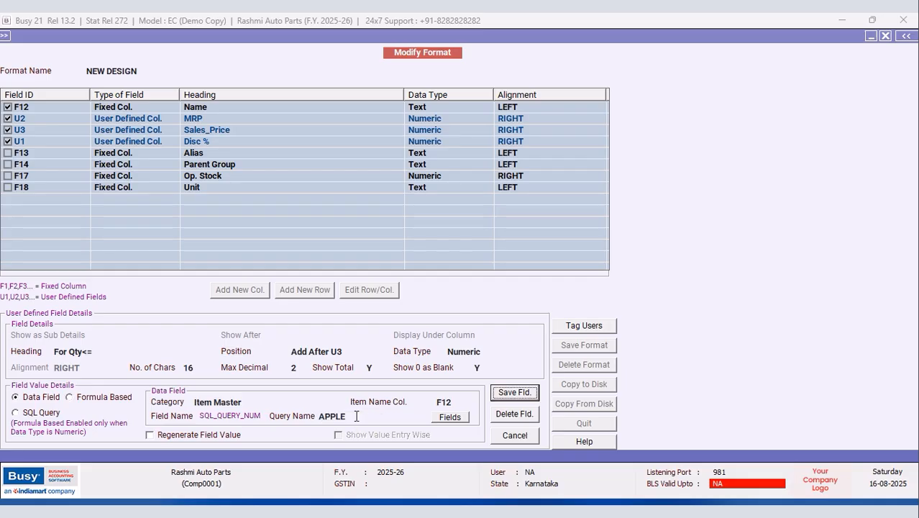
pyautogui.click(172, 435)
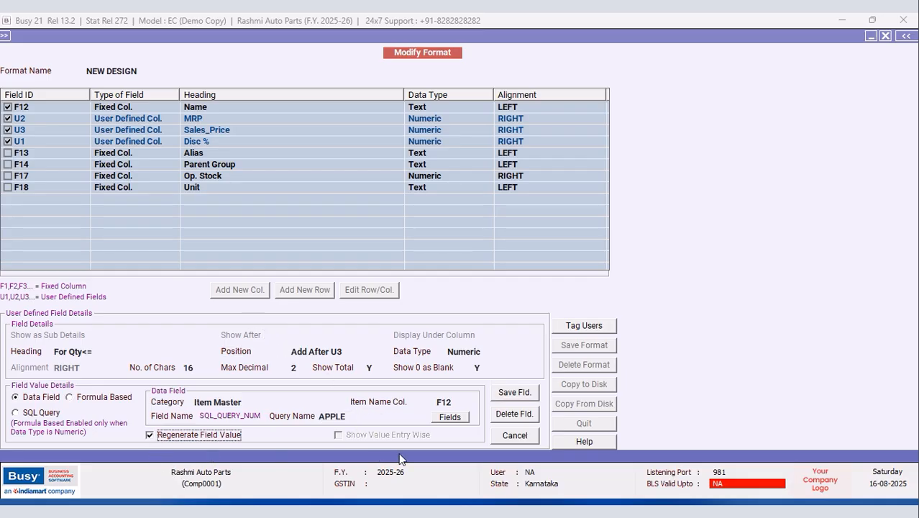
pyautogui.click(466, 420)
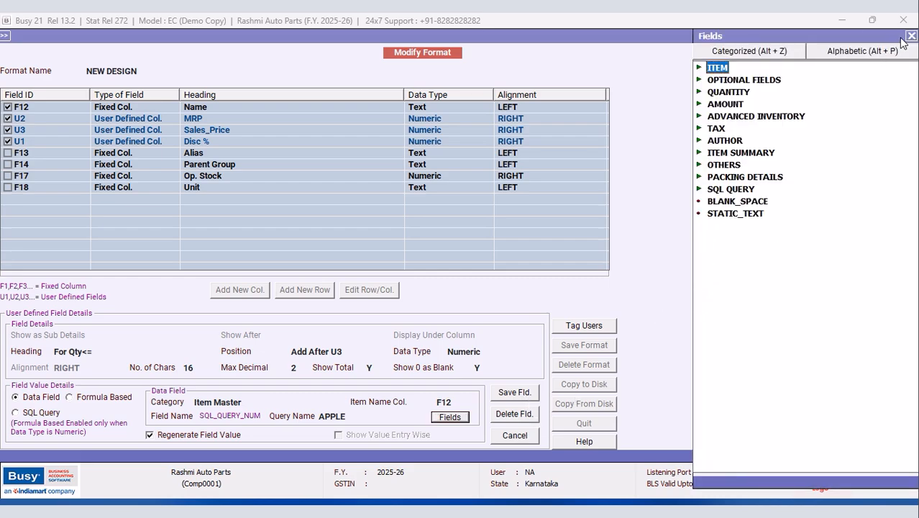
pyautogui.click(911, 36)
# Step: Save the For Qty<= column and the NEW DESIGN format
pyautogui.click(519, 397)
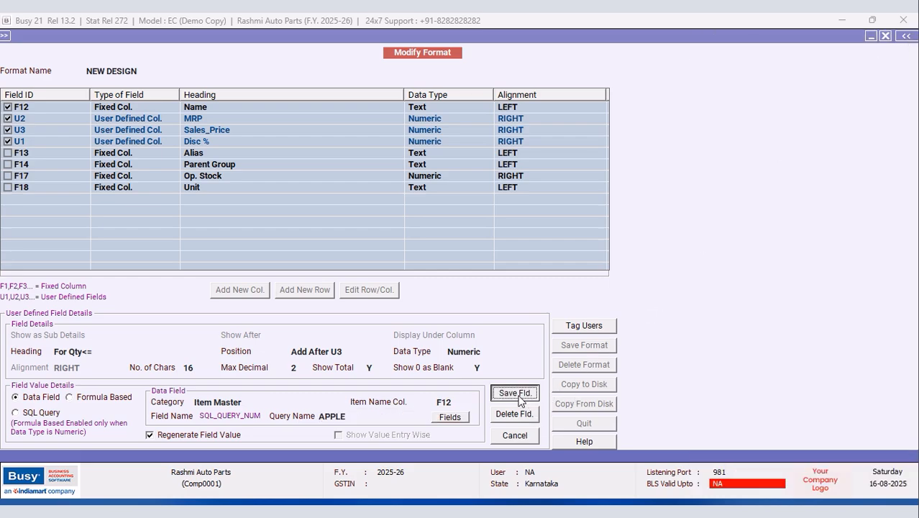
pyautogui.click(496, 292)
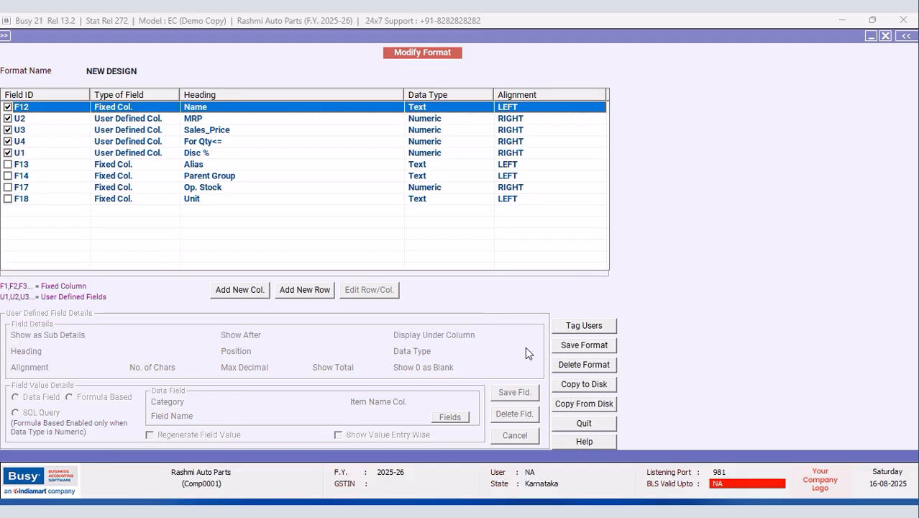
pyautogui.click(583, 349)
pyautogui.click(500, 296)
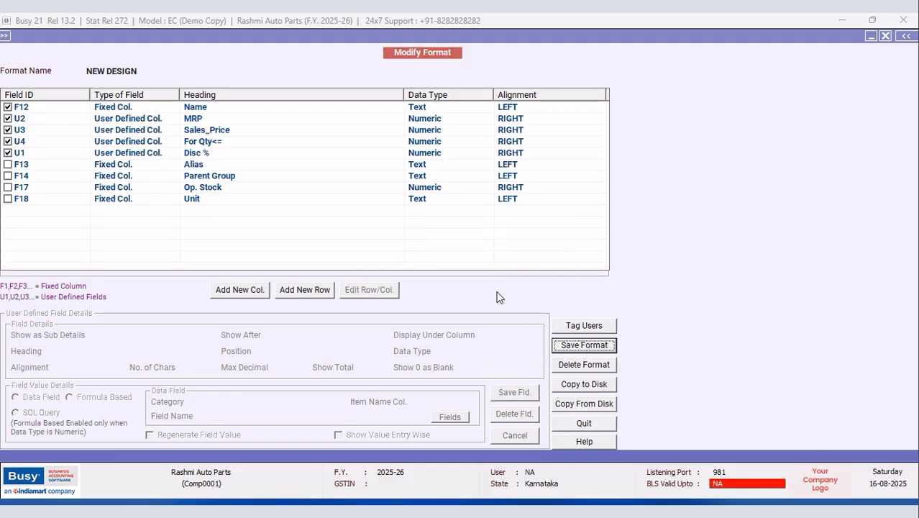
pyautogui.click(536, 291)
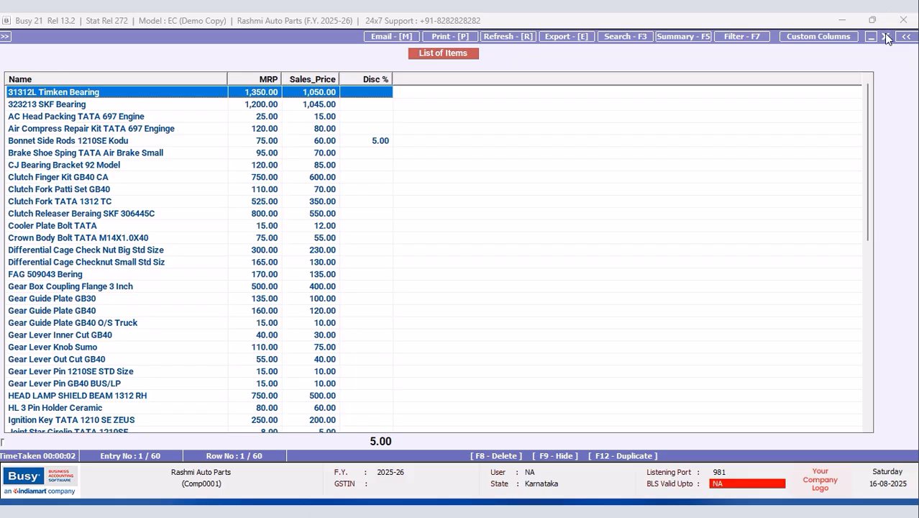
# Step: Reload the NEW DESIGN item list, select Bonnet Side Rods 1210SE Kodu, and narrow the For Qty<= column
pyautogui.click(887, 36)
pyautogui.click(183, 164)
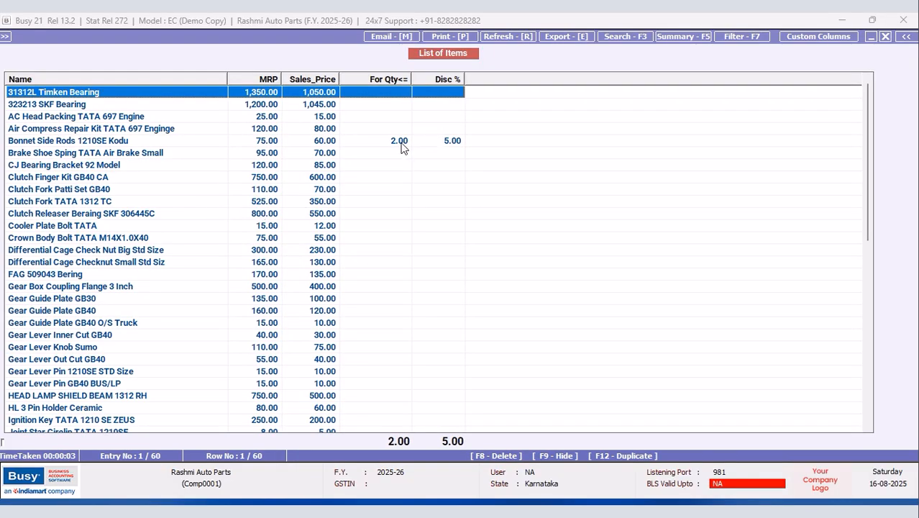
pyautogui.click(404, 142)
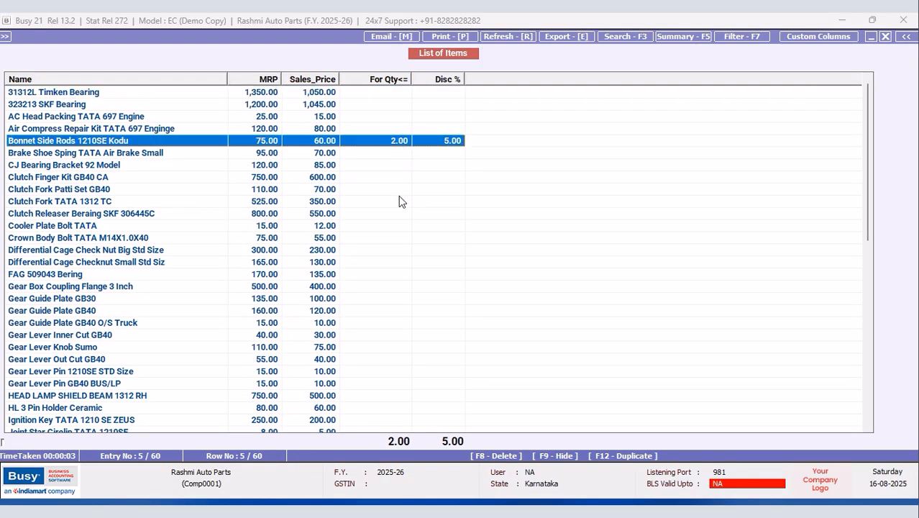
pyautogui.moveTo(412, 78); pyautogui.dragTo(407, 79)
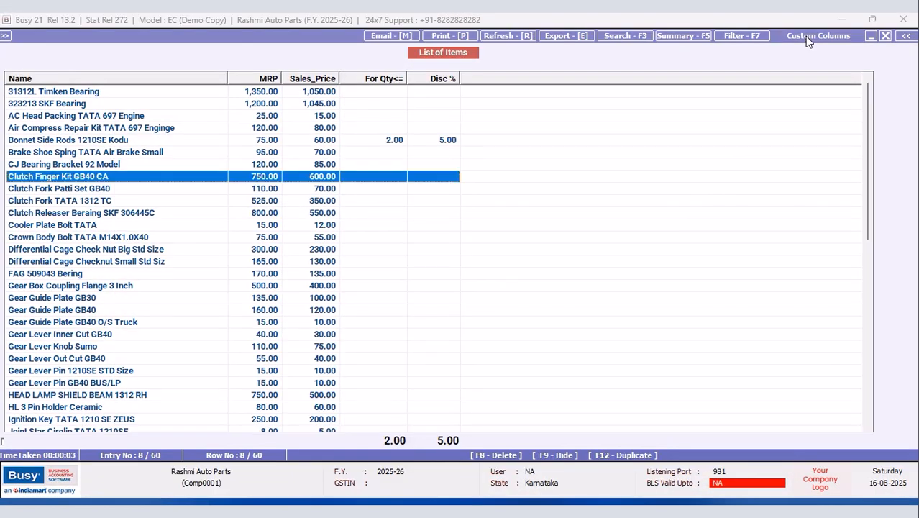
pyautogui.click(810, 37)
# Step: Draft a Numeric, formula-based 'Booking Rate' column positioned after U1 (Disc %)
pyautogui.click(247, 289)
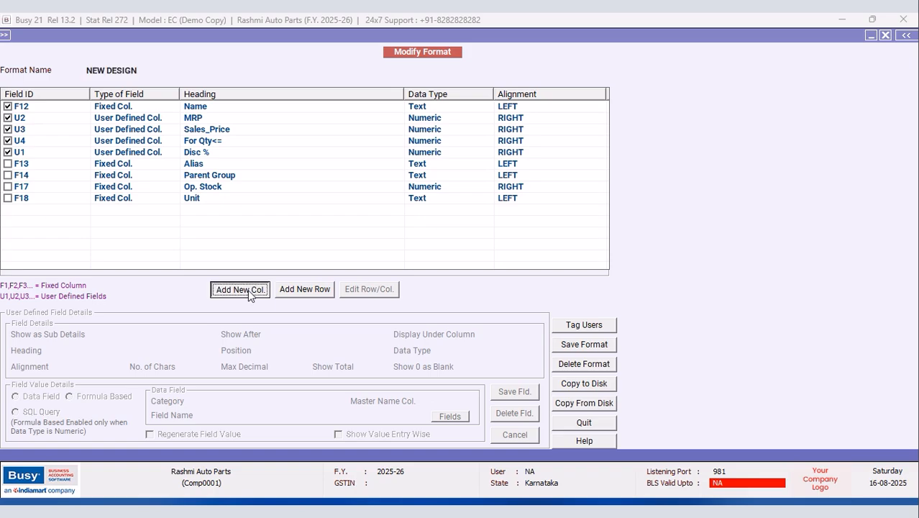
pyautogui.write('Booking Rate')
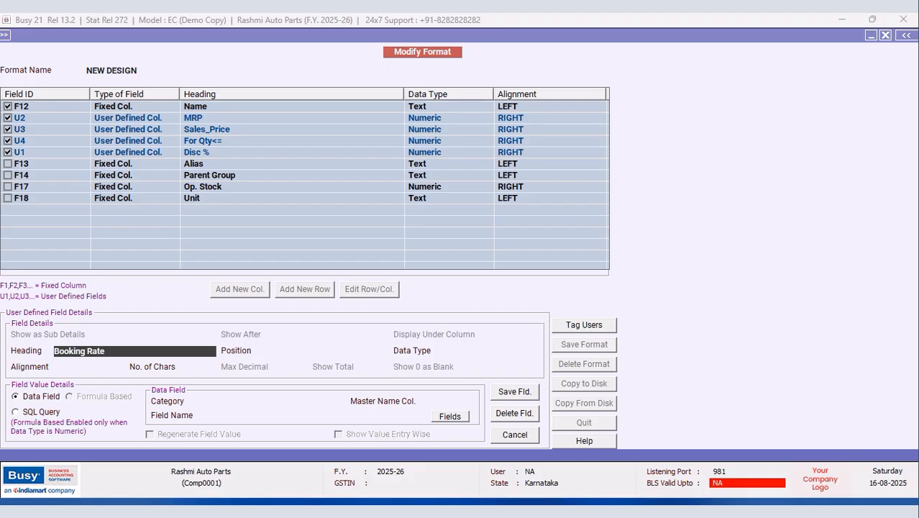
pyautogui.press('Return')
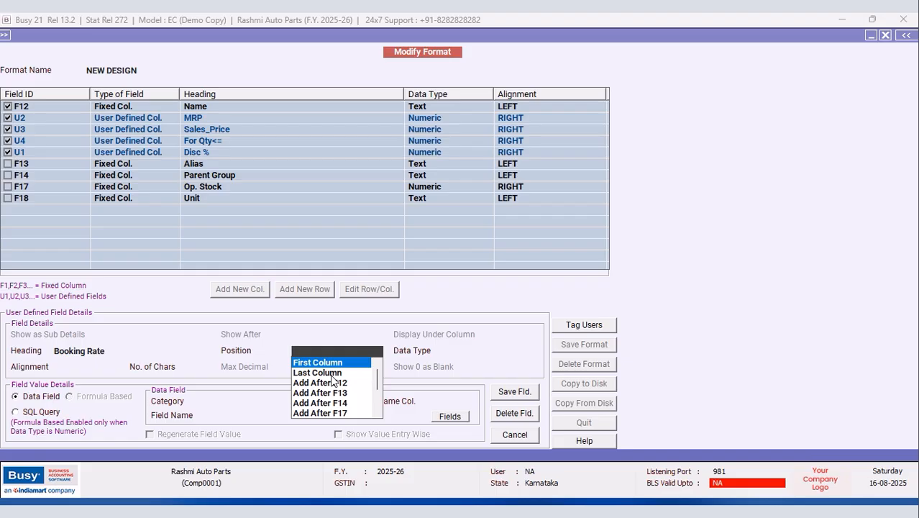
pyautogui.moveTo(378, 381); pyautogui.dragTo(386, 407)
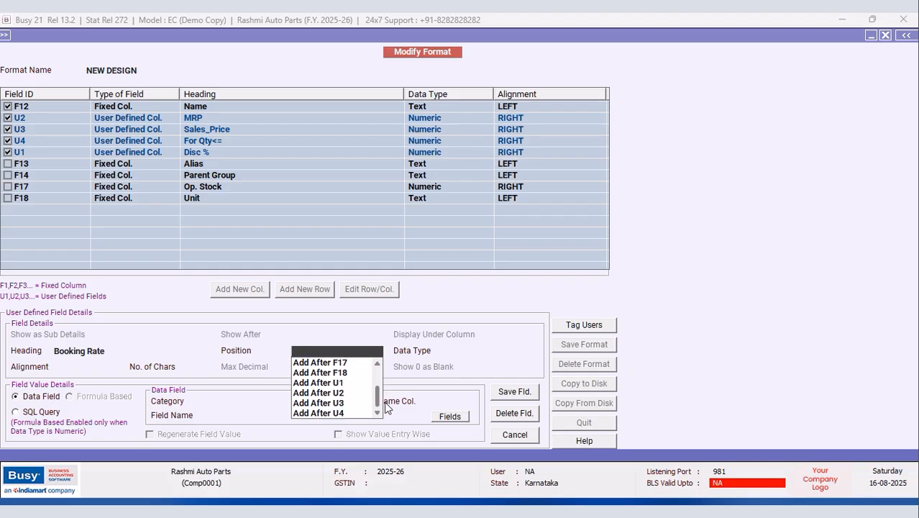
pyautogui.click(335, 384)
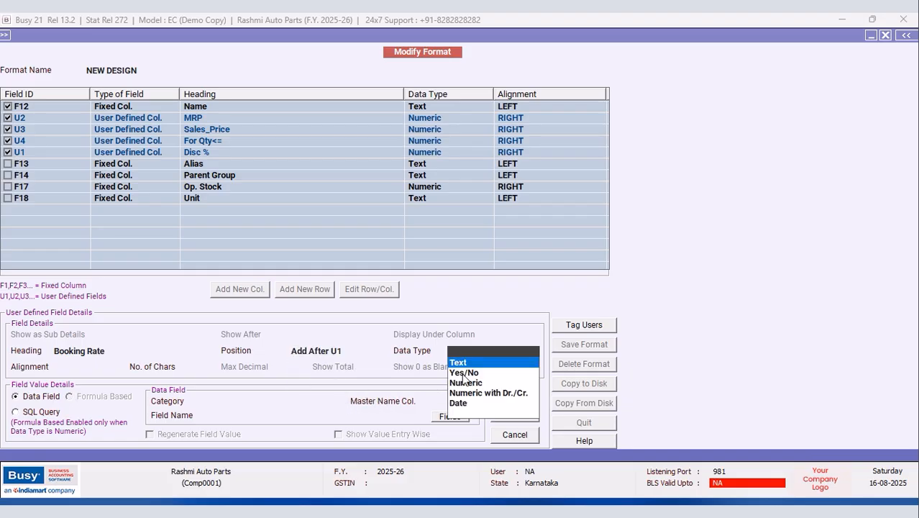
pyautogui.click(464, 383)
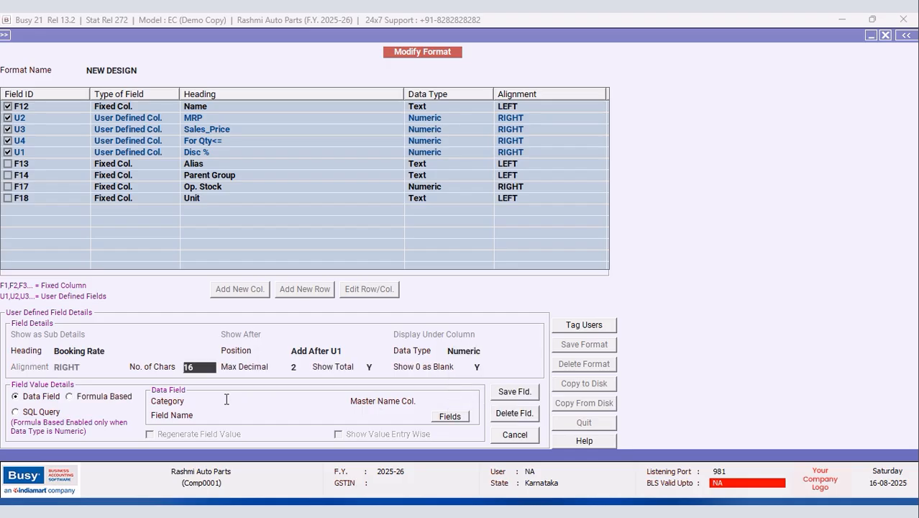
pyautogui.click(72, 398)
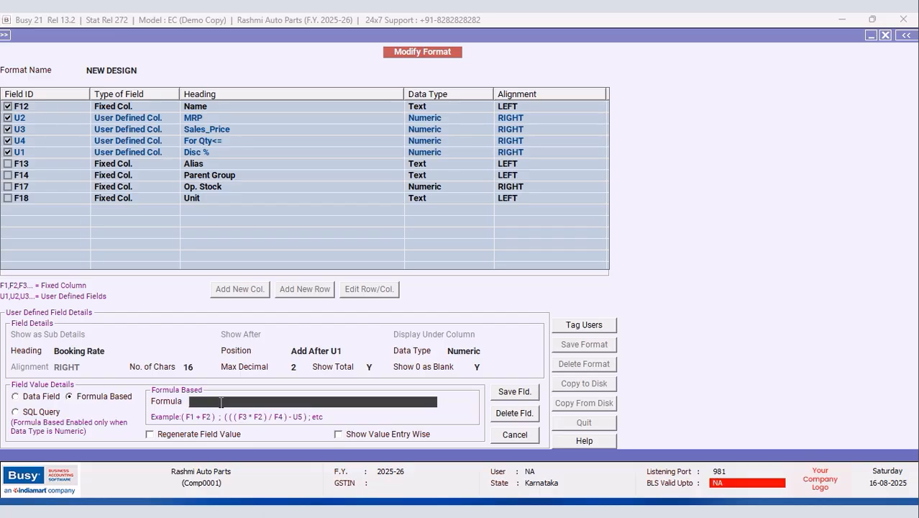
# Step: Enter the Booking Rate formula (U3-(U3*U1/100)): Sales_Price less the Disc % amount
pyautogui.write('u')
pyautogui.write('-')
pyautogui.write('-')
pyautogui.press('BackSpace')
pyautogui.press('BackSpace')
pyautogui.write('3-(')
pyautogui.press('BackSpace')
pyautogui.press('BackSpace')
pyautogui.press('BackSpace')
pyautogui.press('BackSpace')
pyautogui.write('U')
pyautogui.write('3*')
pyautogui.write('U')
pyautogui.write('1/100')
pyautogui.write('(')
pyautogui.press('BackSpace')
pyautogui.write(')')
pyautogui.write('(')
pyautogui.write('U')
pyautogui.write('3-')
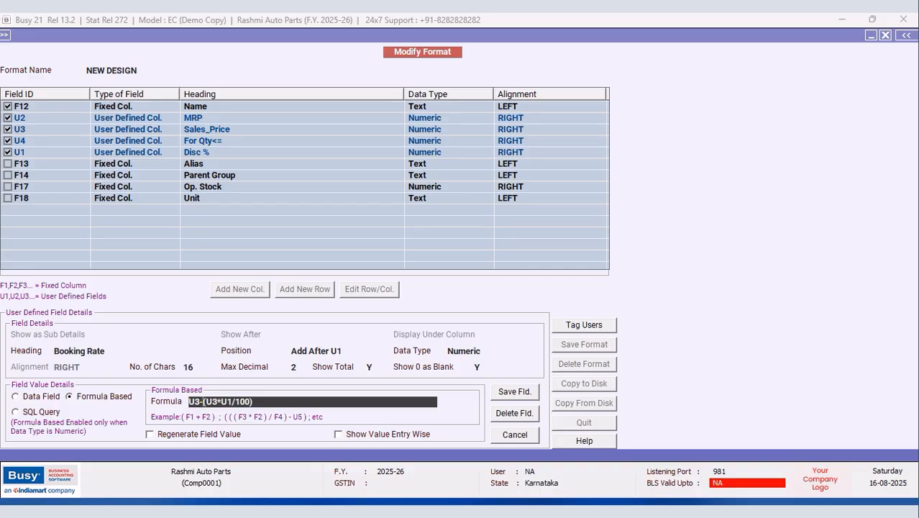
pyautogui.press('Return')
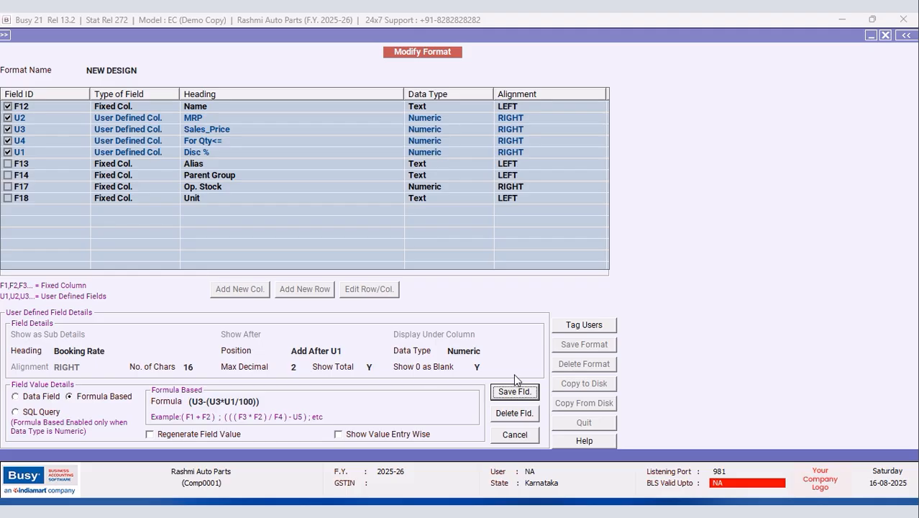
# Step: Try saving the Booking Rate column twice, dismissing the Invalid Data column-order error each time
pyautogui.click(512, 397)
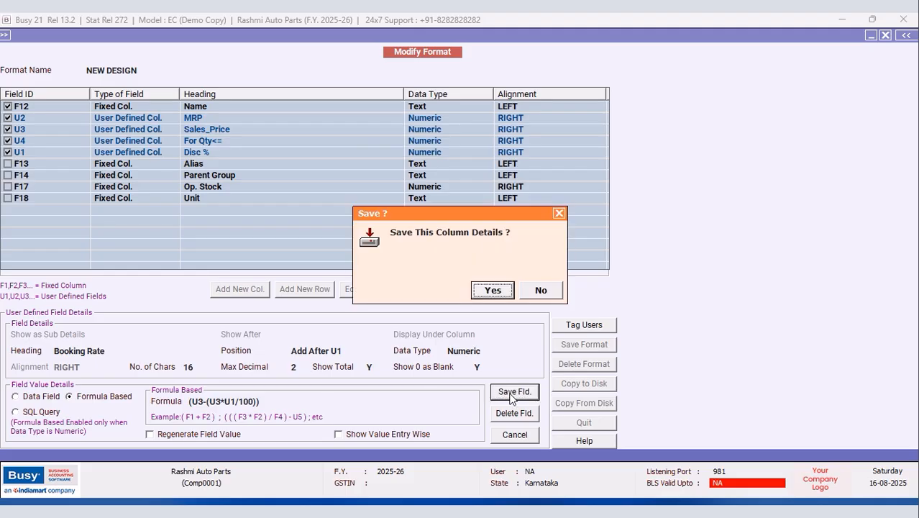
pyautogui.click(494, 290)
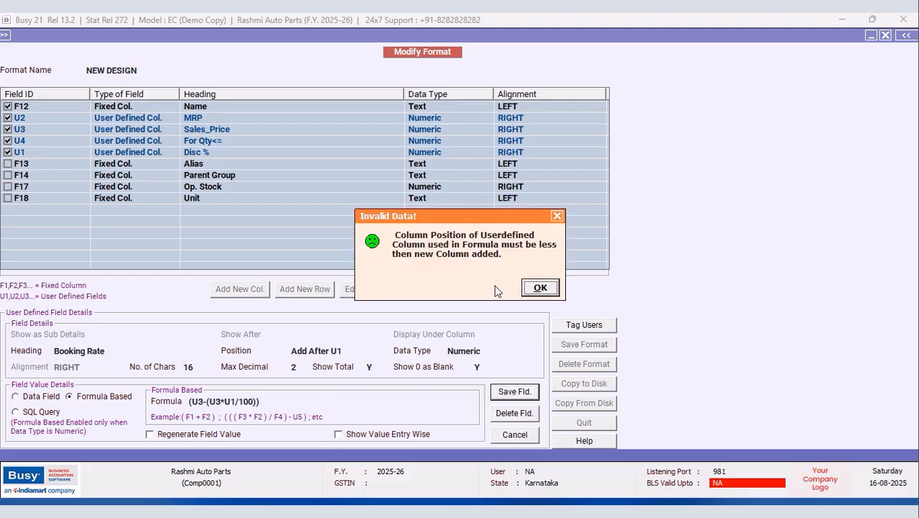
pyautogui.click(538, 289)
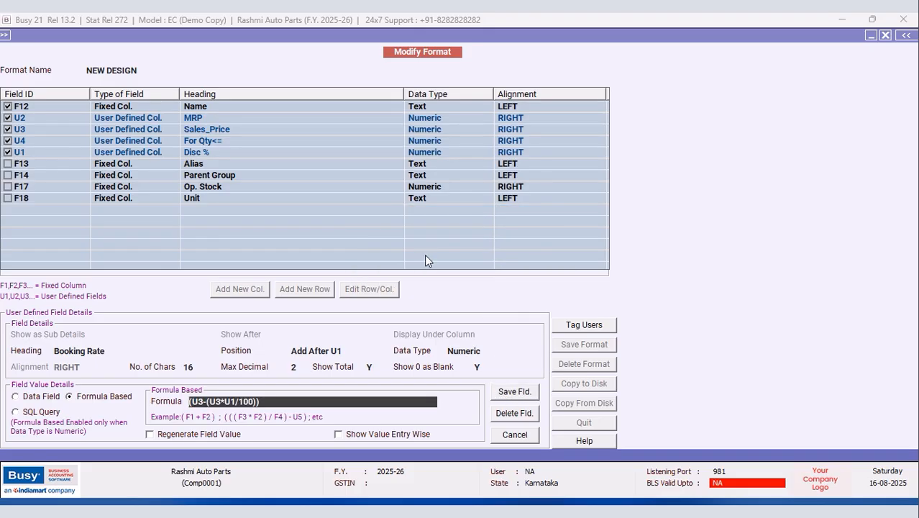
pyautogui.click(518, 397)
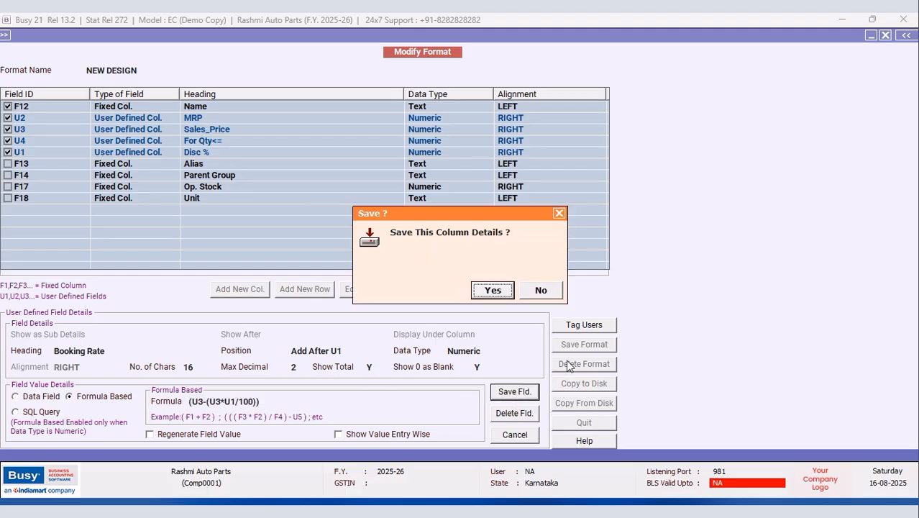
pyautogui.click(493, 290)
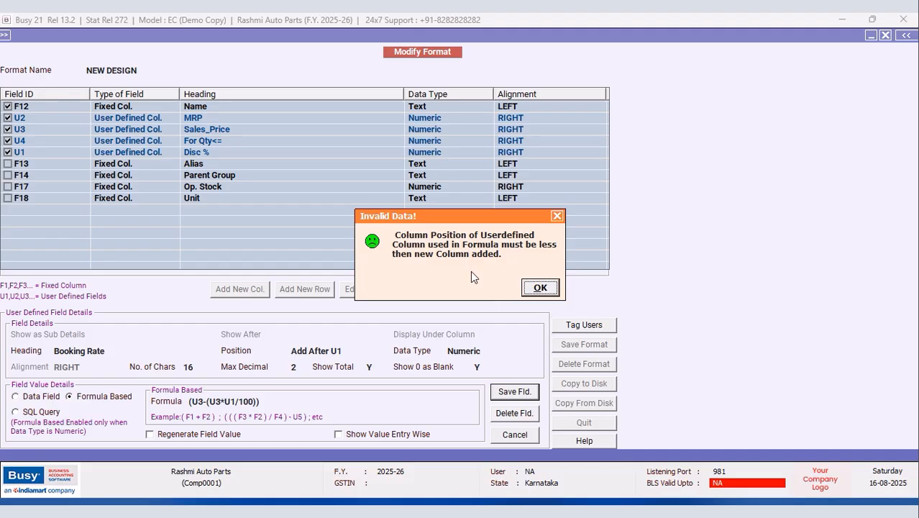
pyautogui.click(540, 287)
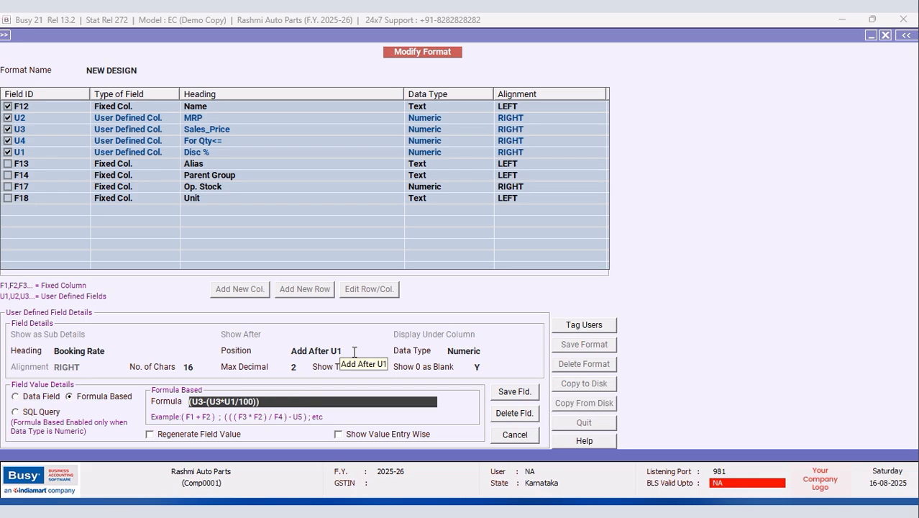
# Step: Reposition Booking Rate after U4 (For Qty<=) and save the column details
pyautogui.click(354, 351)
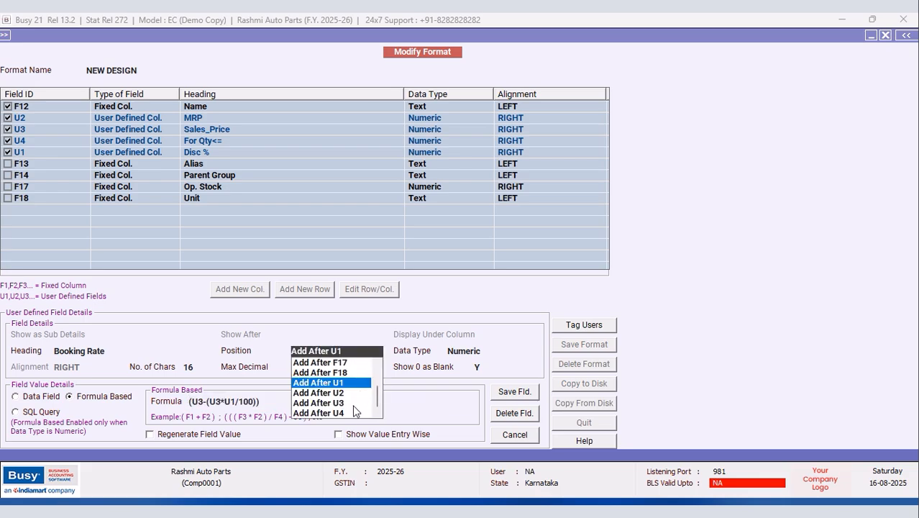
pyautogui.click(340, 414)
pyautogui.click(464, 382)
pyautogui.click(527, 402)
pyautogui.click(483, 288)
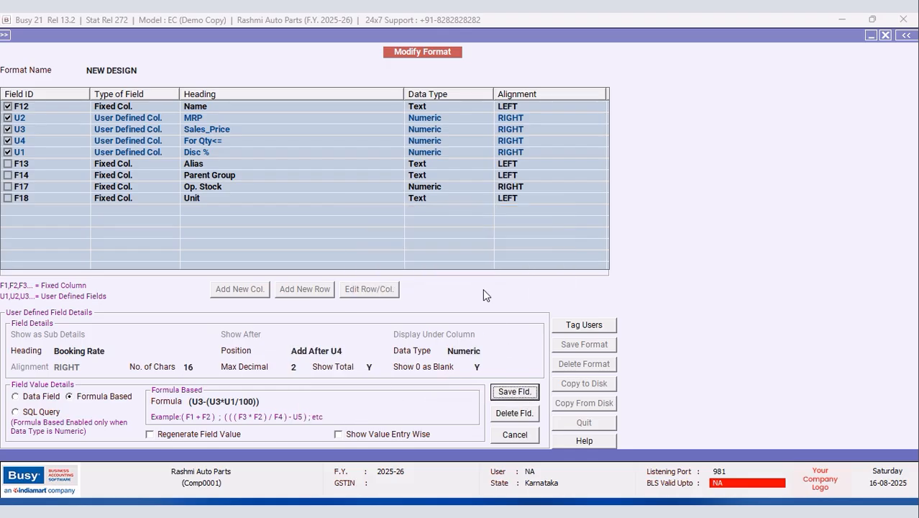
# Step: Save the NEW DESIGN format and close the item list to reload it
pyautogui.click(569, 346)
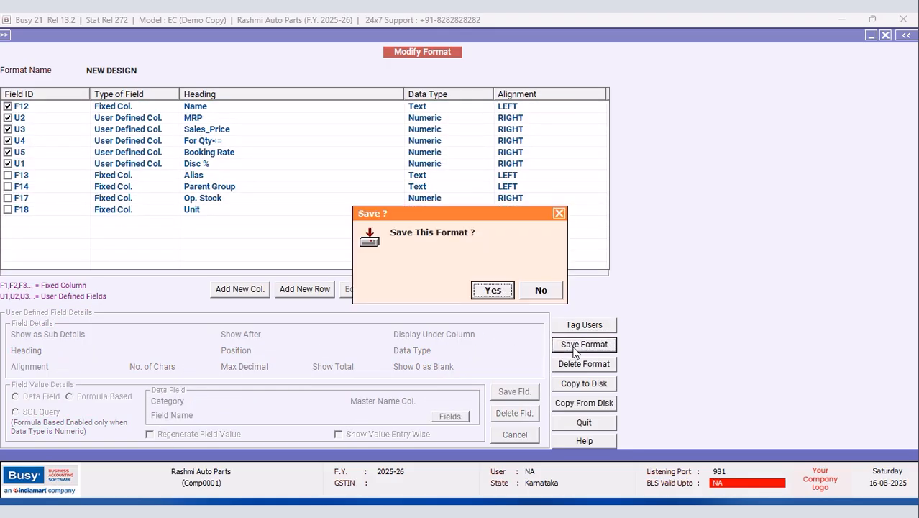
pyautogui.click(488, 291)
pyautogui.click(540, 288)
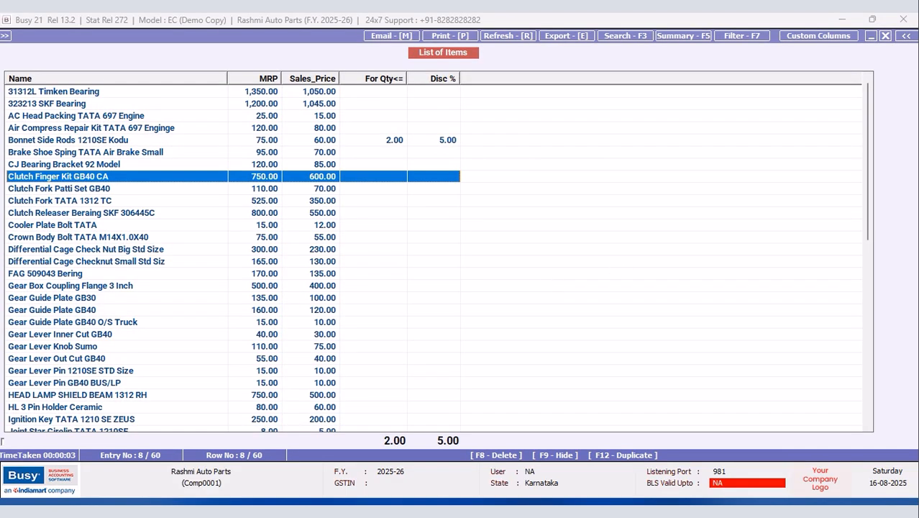
pyautogui.click(885, 35)
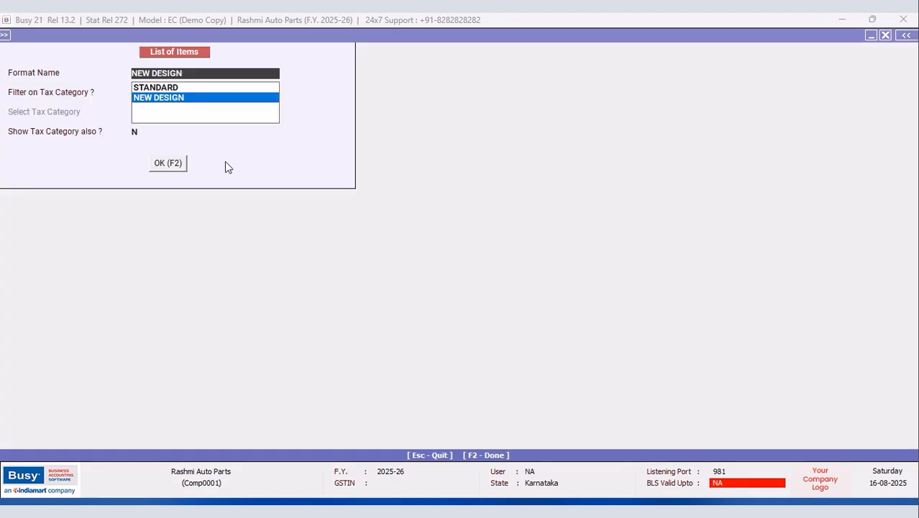
# Step: Load the item list in NEW DESIGN format with Booking Rate totals of 15,062.00, then reopen its column setup
pyautogui.click(184, 163)
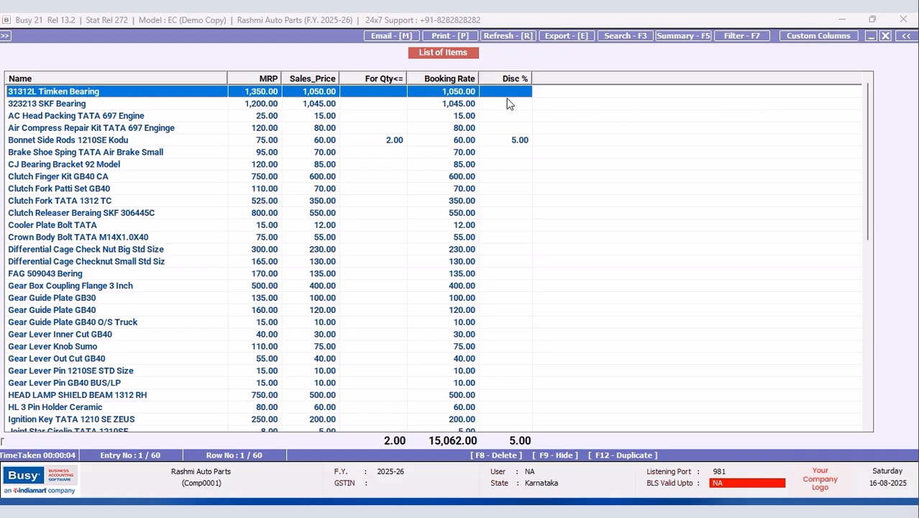
pyautogui.click(815, 37)
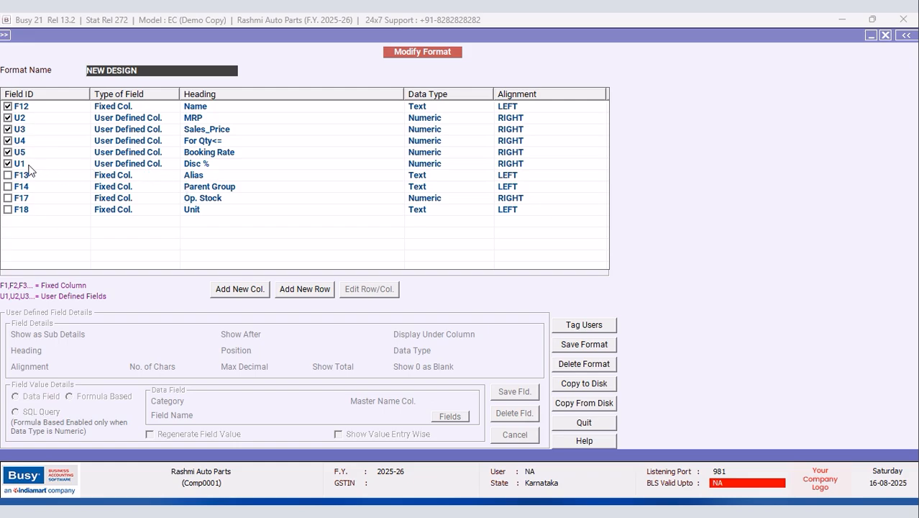
# Step: Edit the Booking Rate column, placing it after Disc % with Numeric data type
pyautogui.click(208, 155)
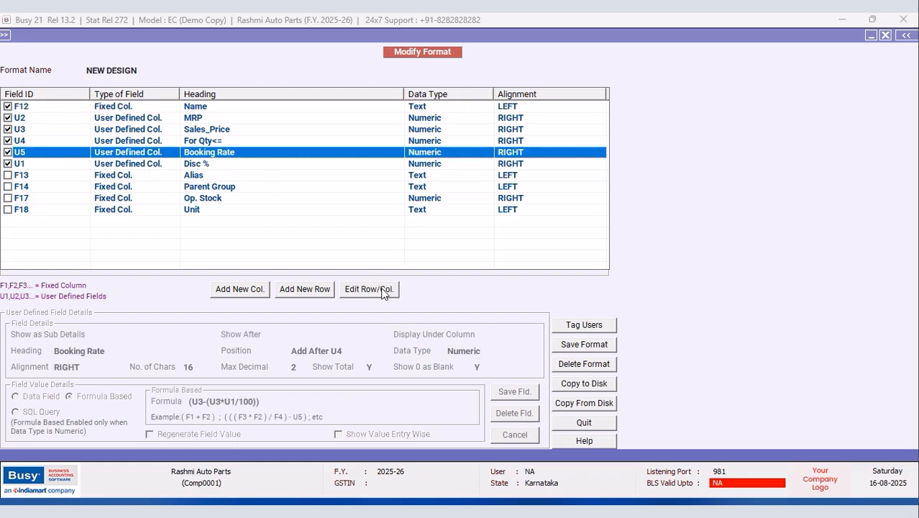
pyautogui.click(395, 291)
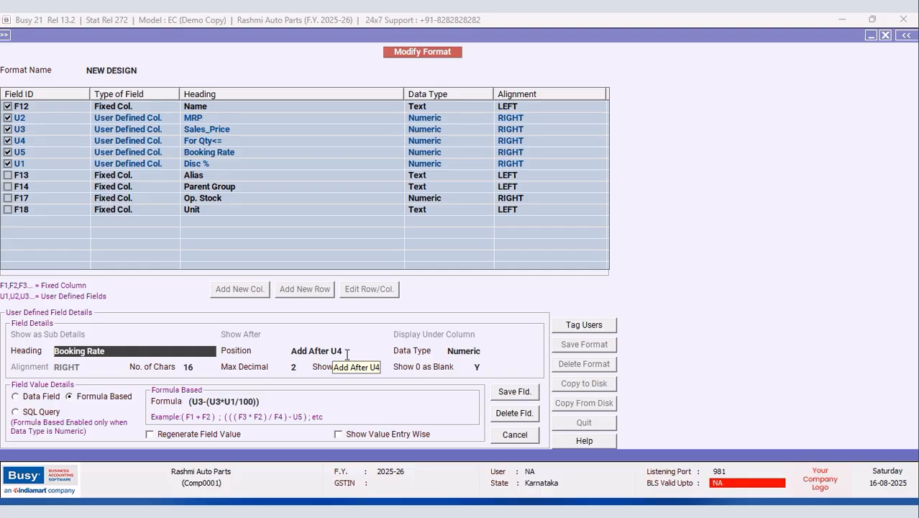
pyautogui.click(347, 352)
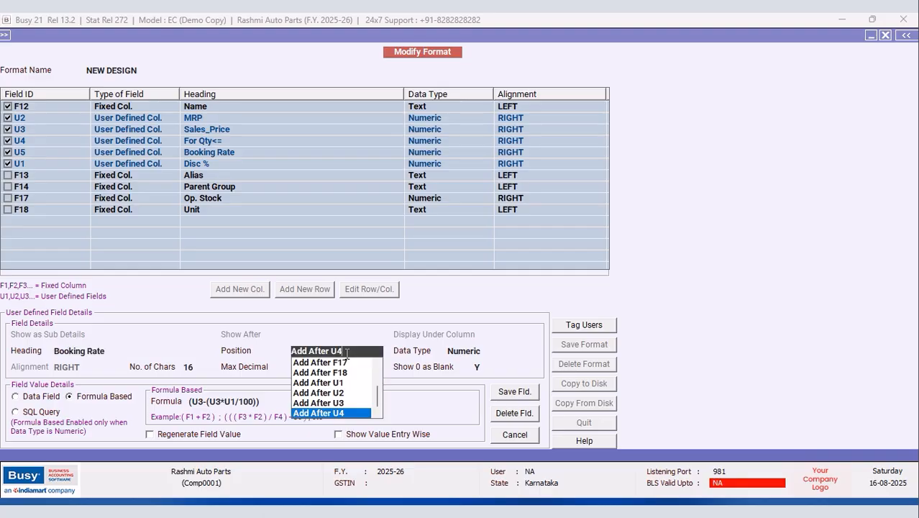
pyautogui.click(333, 387)
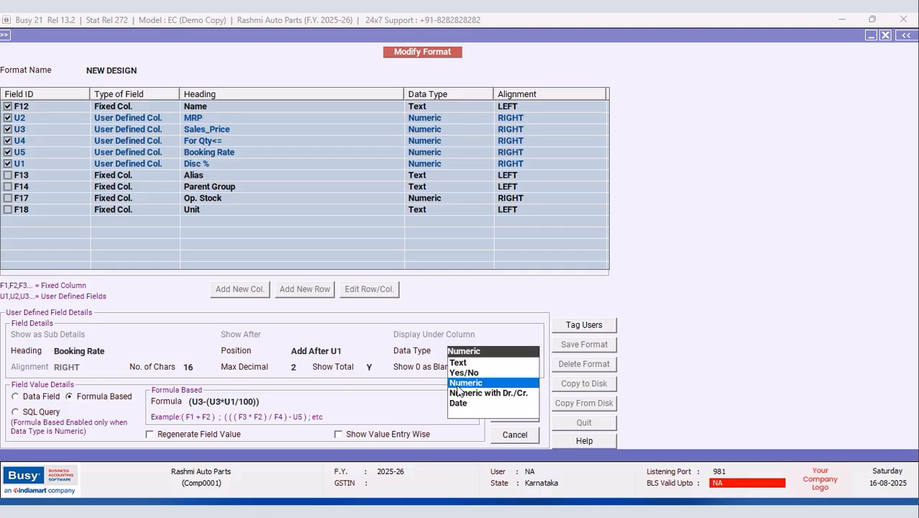
pyautogui.click(456, 384)
# Step: Try saving the Booking Rate column, dismiss the Invalid Data! error, and reopen its position choices
pyautogui.click(515, 391)
pyautogui.click(482, 291)
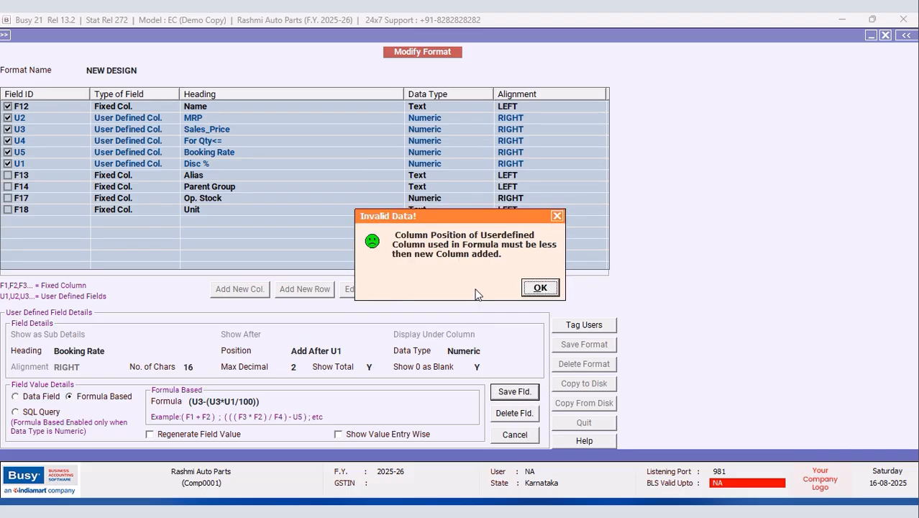
pyautogui.click(552, 287)
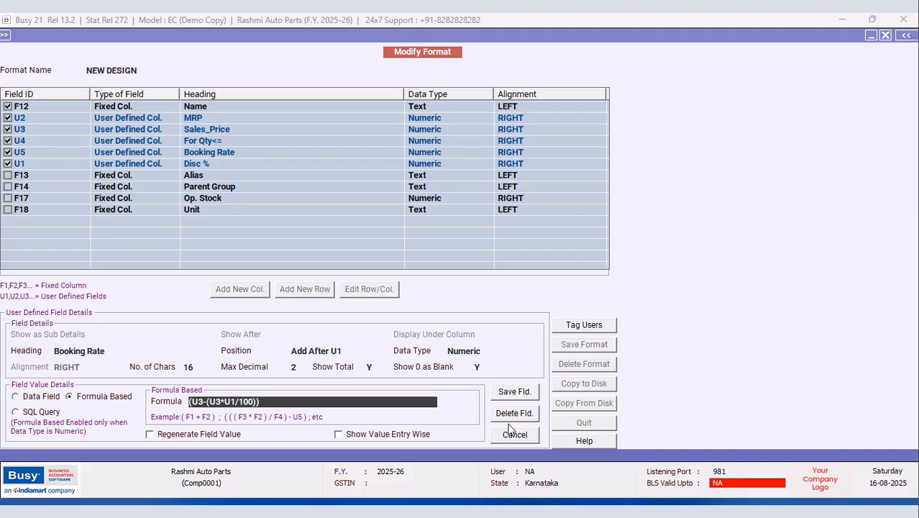
pyautogui.click(348, 351)
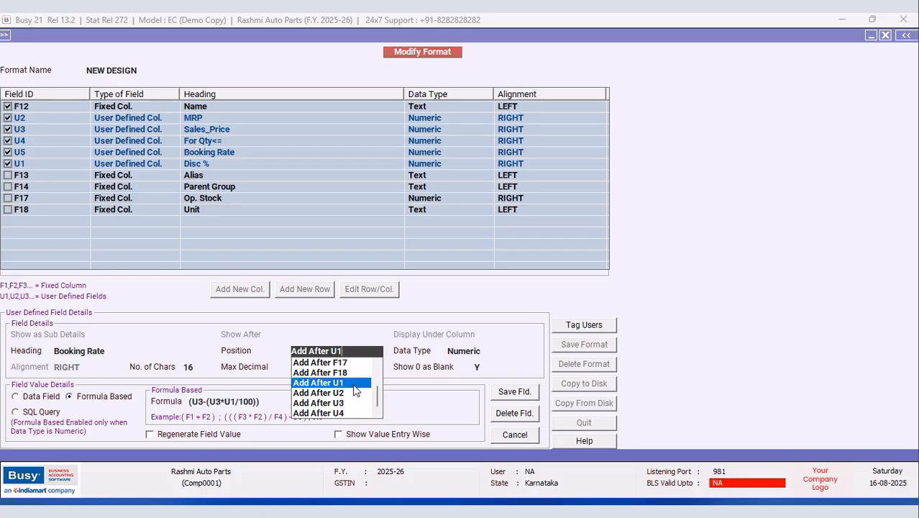
# Step: Retry saving Booking Rate with its current position and dismiss the Invalid Data! error
pyautogui.press('Return')
pyautogui.press('Return')
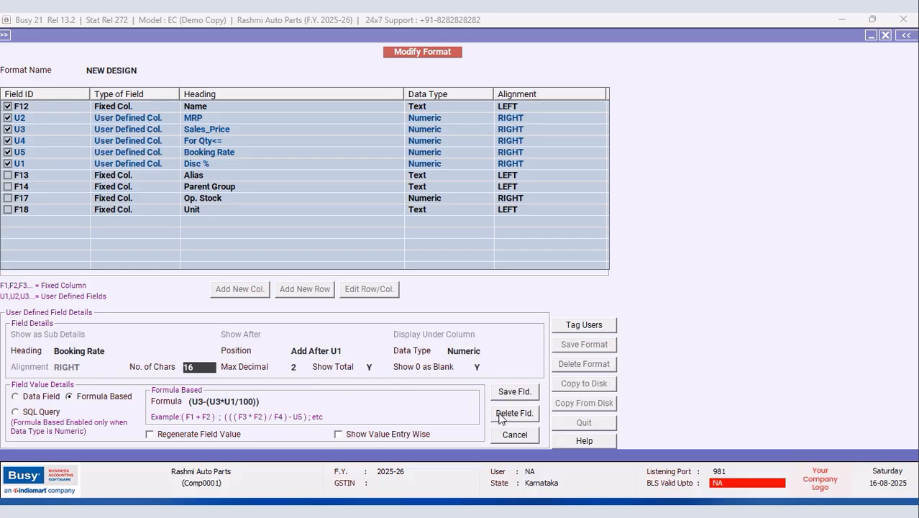
pyautogui.click(519, 393)
pyautogui.click(492, 293)
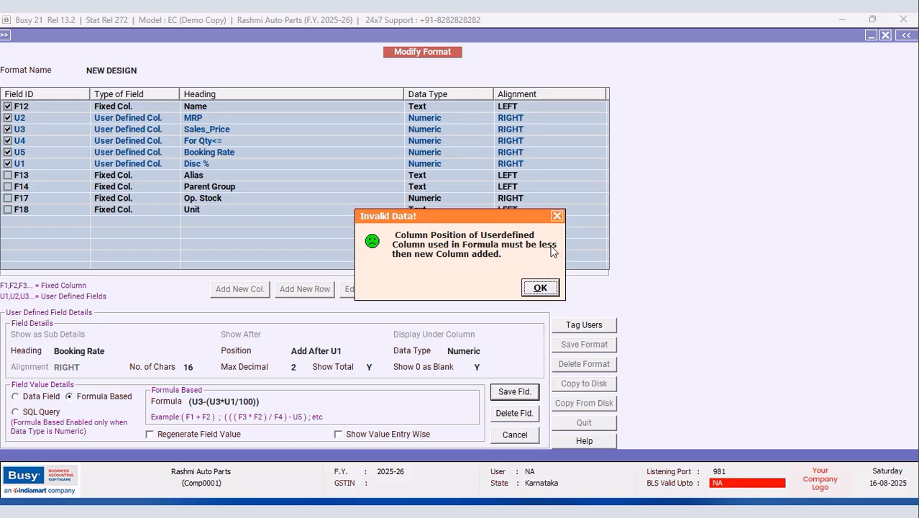
pyautogui.click(557, 216)
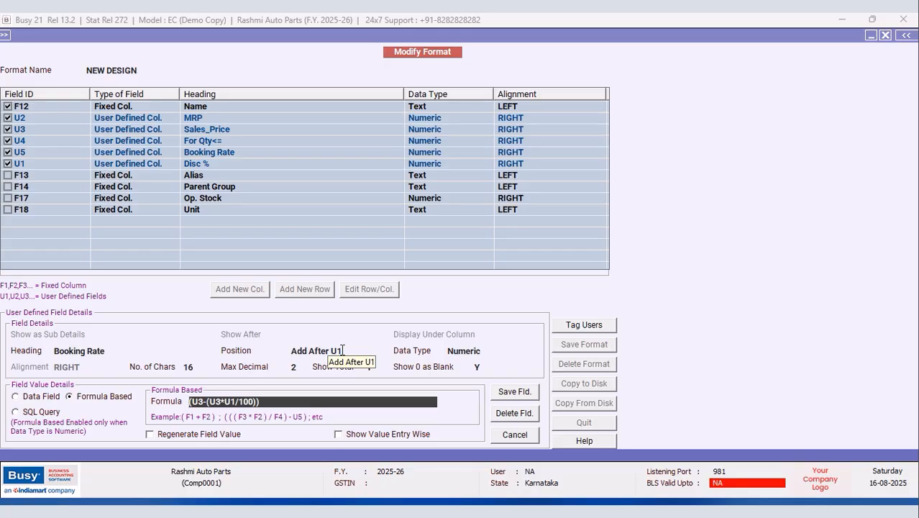
# Step: Place Booking Rate after F13 as Numeric, try saving, and dismiss the Invalid Data! error
pyautogui.click(342, 350)
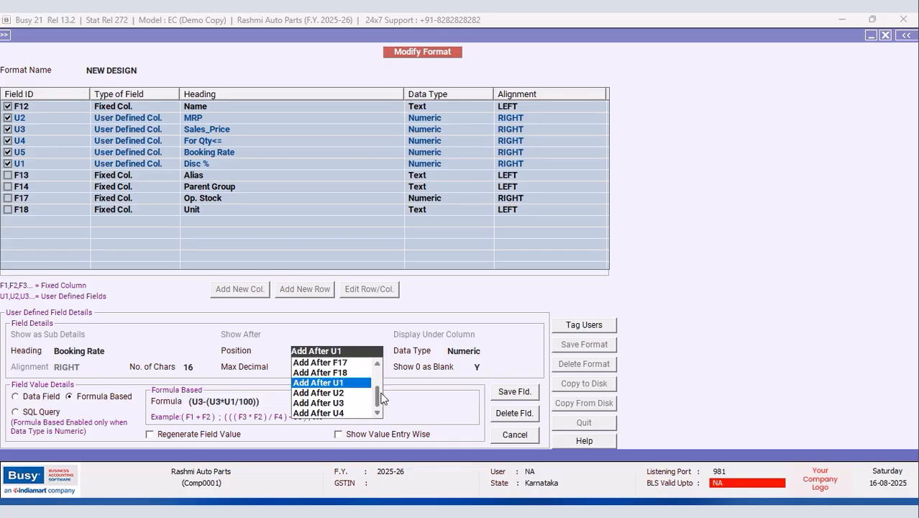
pyautogui.scroll(1, 381, 399)
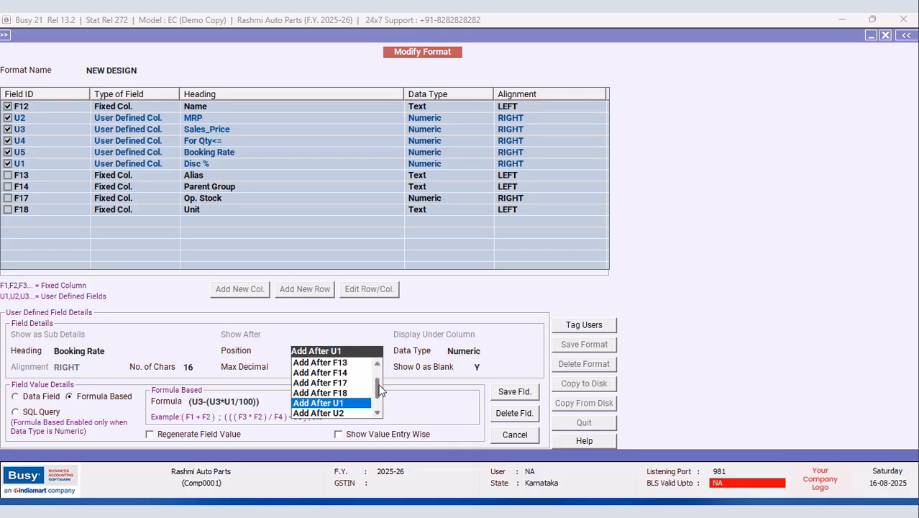
pyautogui.click(339, 364)
pyautogui.press('Return')
pyautogui.click(514, 391)
pyautogui.click(493, 286)
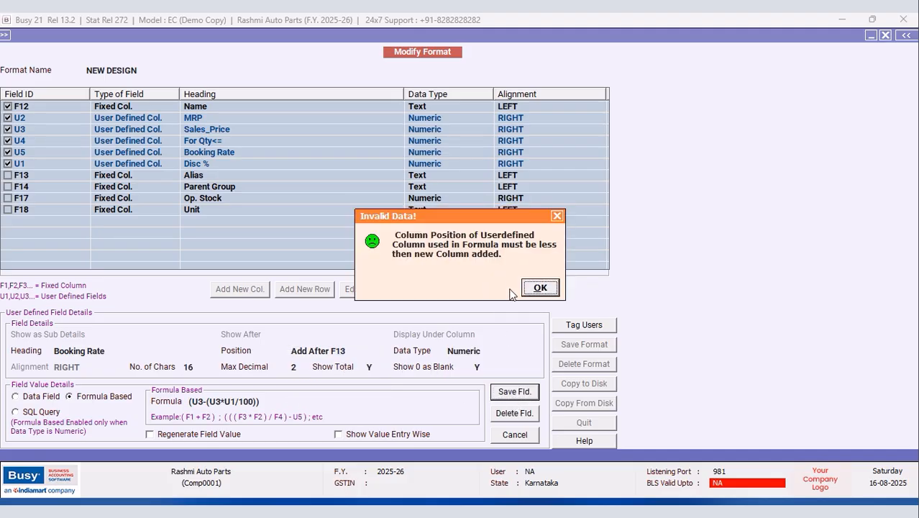
pyautogui.click(540, 288)
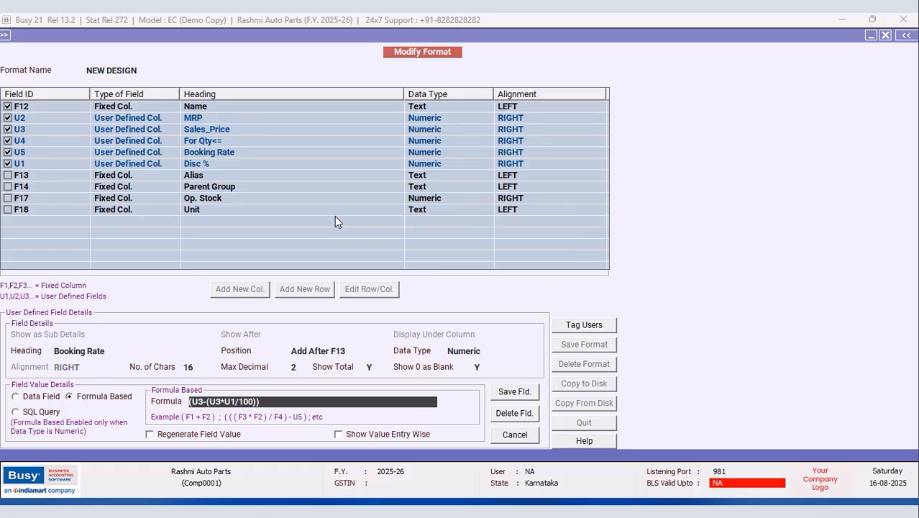
# Step: Place Booking Rate after U4, keep Numeric, and save the column details
pyautogui.click(354, 351)
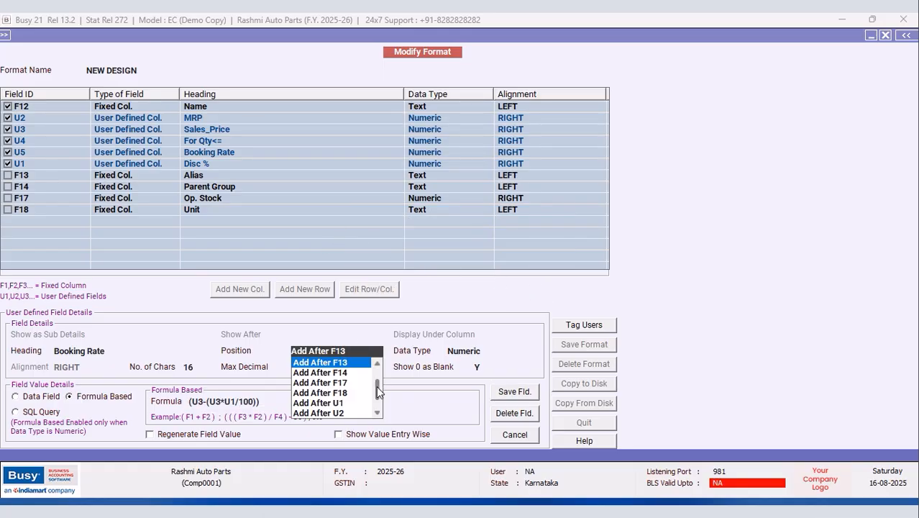
pyautogui.moveTo(378, 396); pyautogui.dragTo(377, 402)
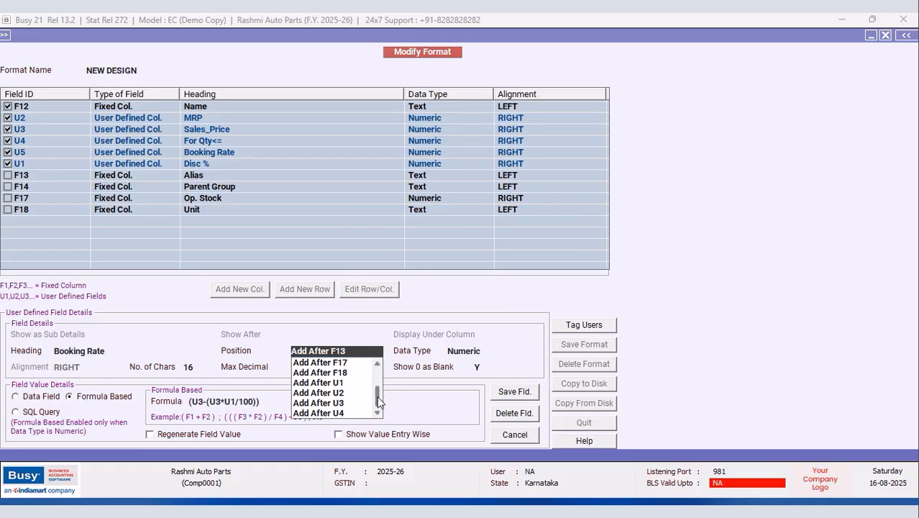
pyautogui.click(337, 414)
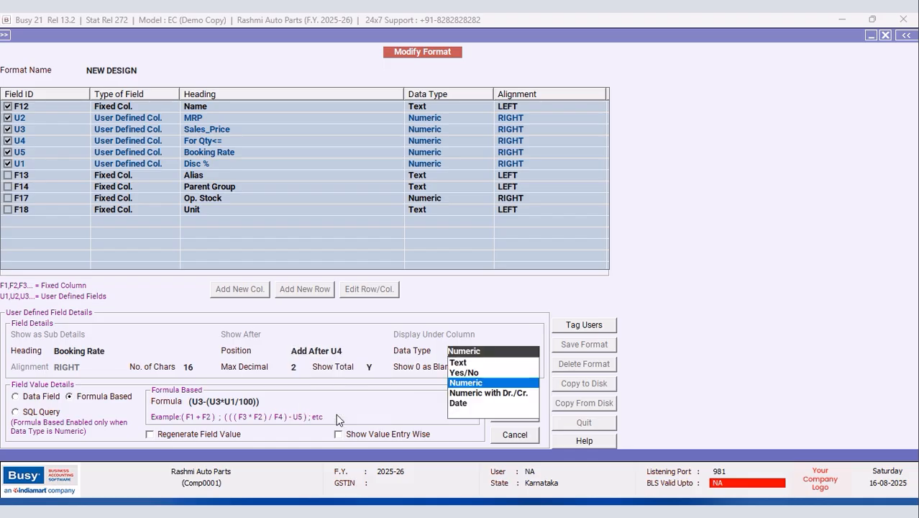
pyautogui.click(461, 385)
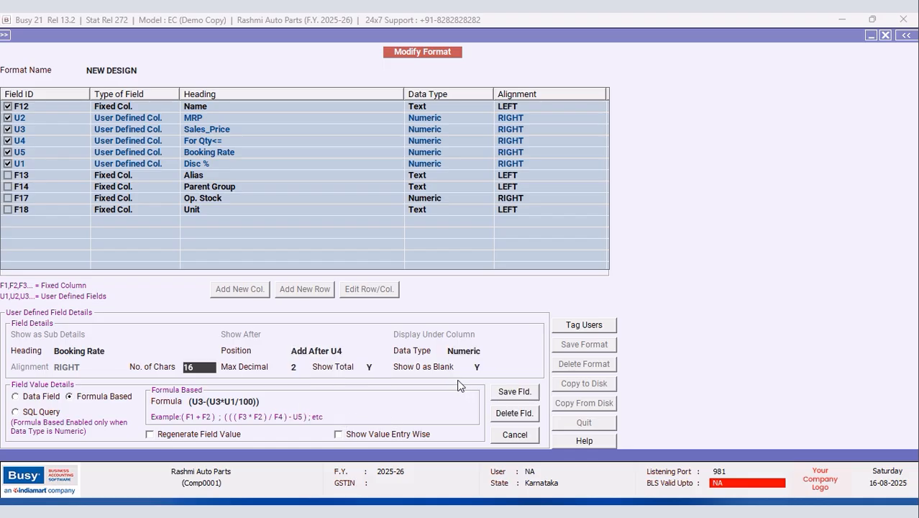
pyautogui.click(518, 392)
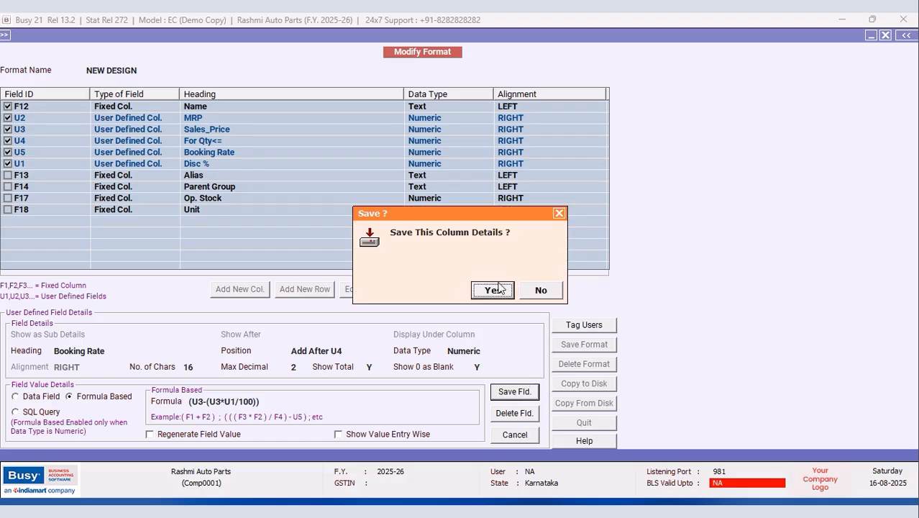
# Step: Confirm the Booking Rate save, then move Sales_Price after U5 as Numeric and save it
pyautogui.click(493, 290)
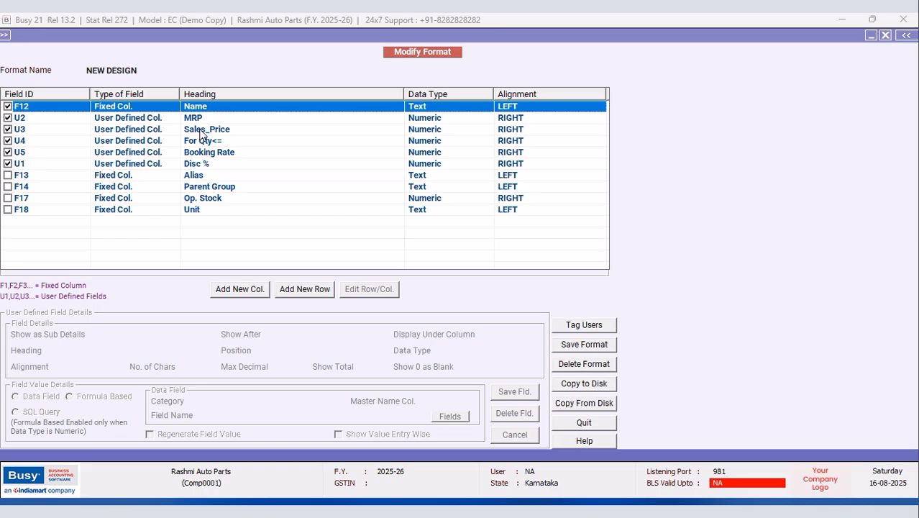
pyautogui.click(202, 131)
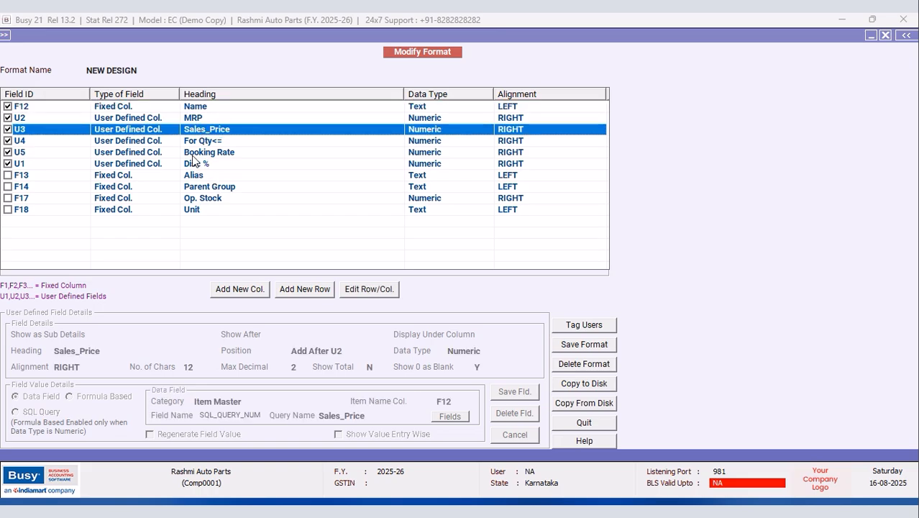
pyautogui.click(376, 291)
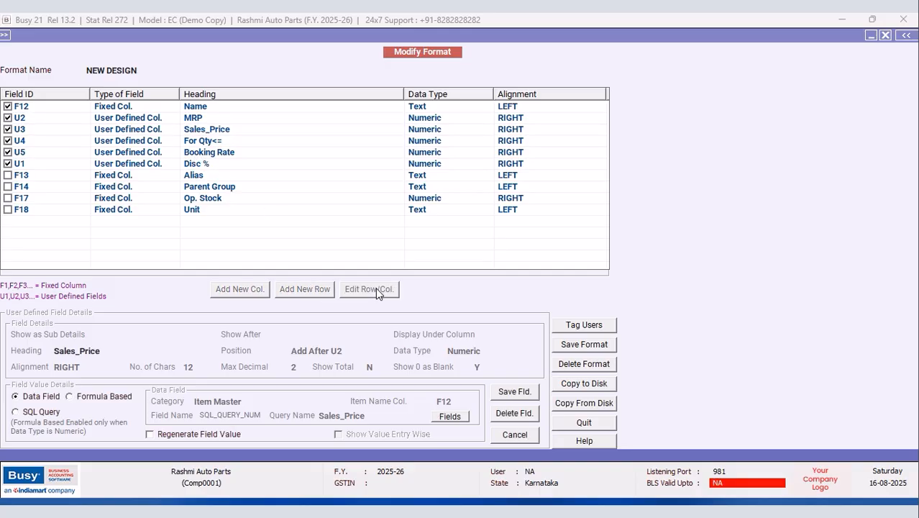
pyautogui.click(354, 353)
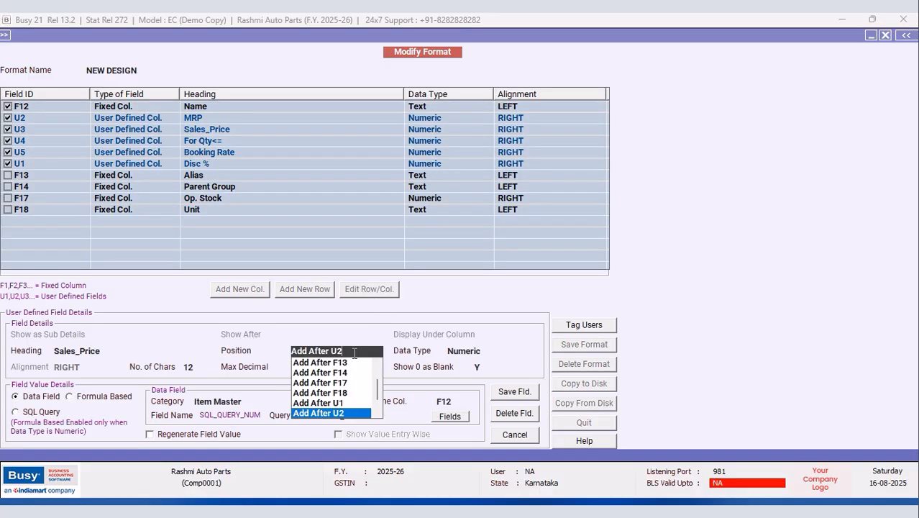
pyautogui.click(376, 414)
pyautogui.click(376, 414)
pyautogui.click(376, 413)
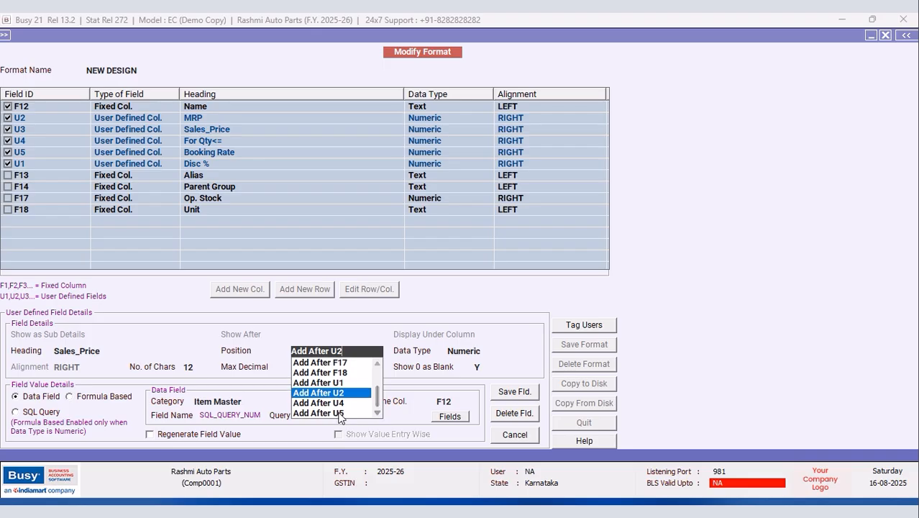
pyautogui.click(338, 413)
pyautogui.click(456, 383)
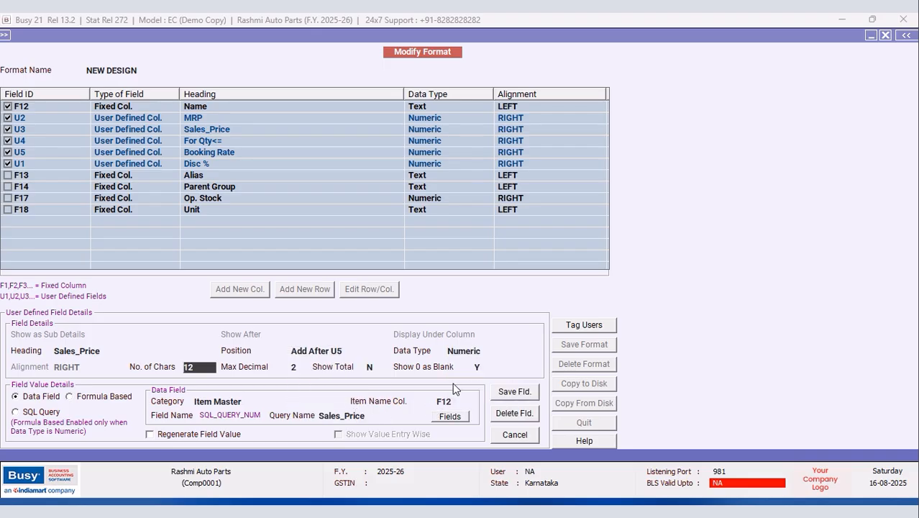
pyautogui.click(515, 392)
pyautogui.click(491, 291)
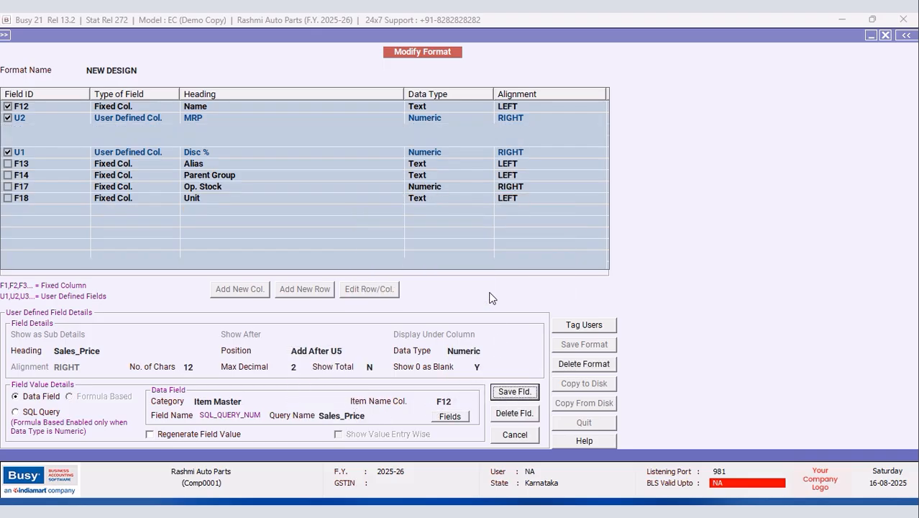
# Step: Save the NEW DESIGN format and acknowledge the reload notice
pyautogui.click(588, 346)
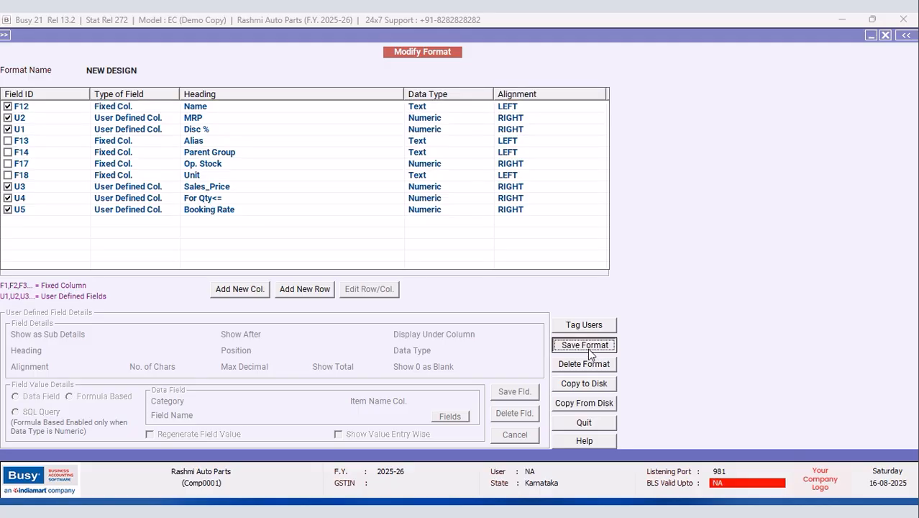
pyautogui.click(491, 288)
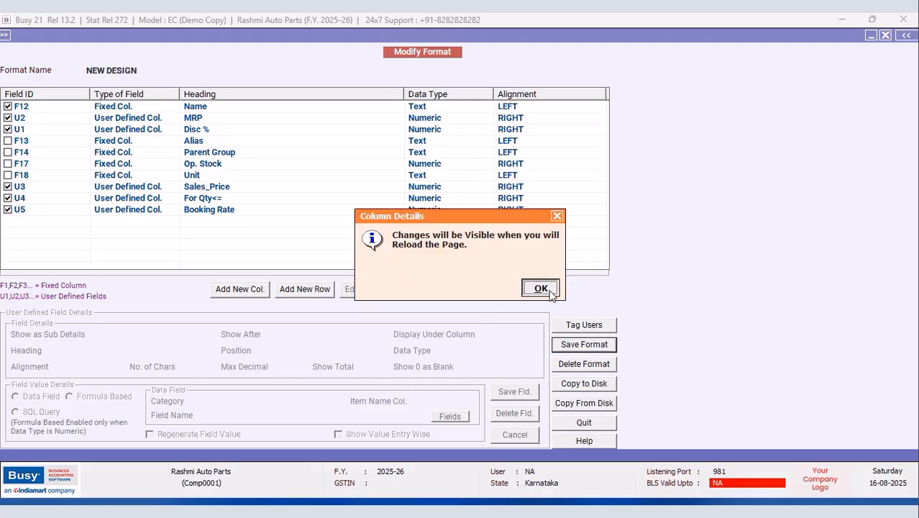
pyautogui.click(541, 289)
# Step: Reload the item list in NEW DESIGN and check the Bonnet Side Rods 1210SE Kodu row
pyautogui.press('Escape')
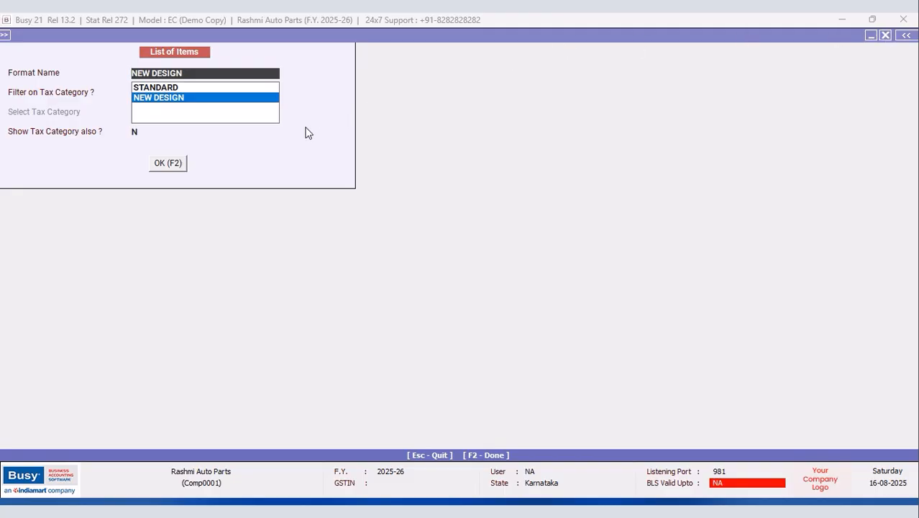
pyautogui.click(166, 162)
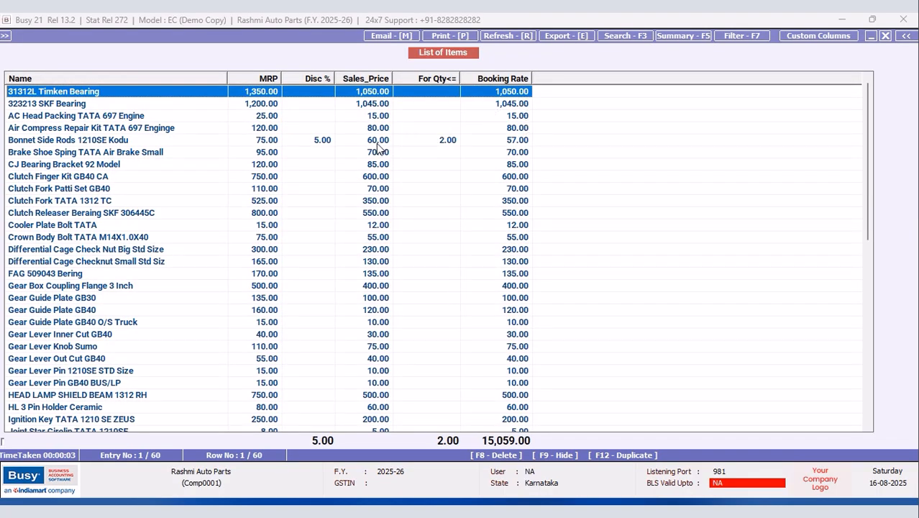
pyautogui.click(379, 141)
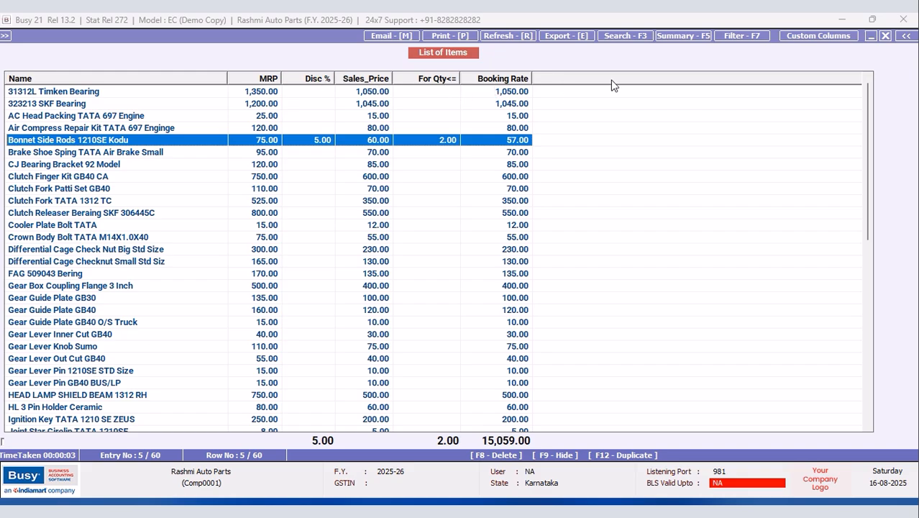
pyautogui.click(794, 43)
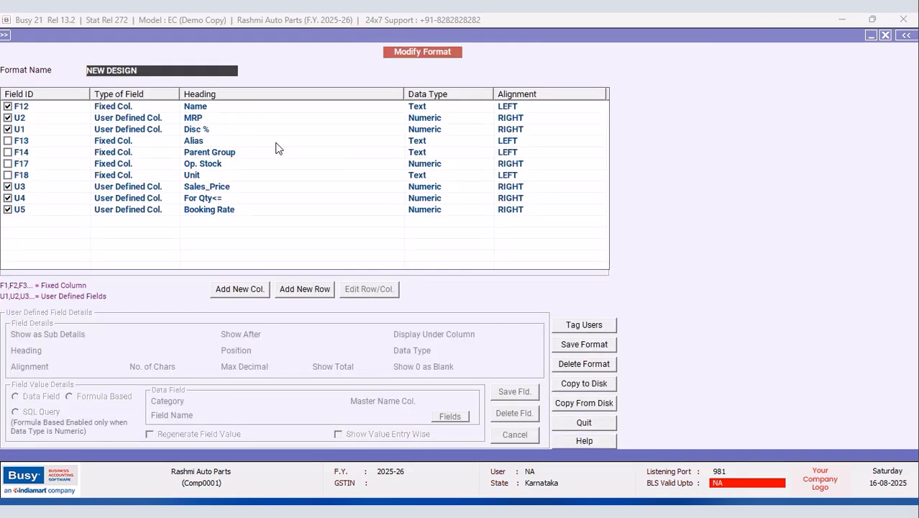
# Step: Start editing the Disc % column's position, then abandon that edit
pyautogui.click(195, 134)
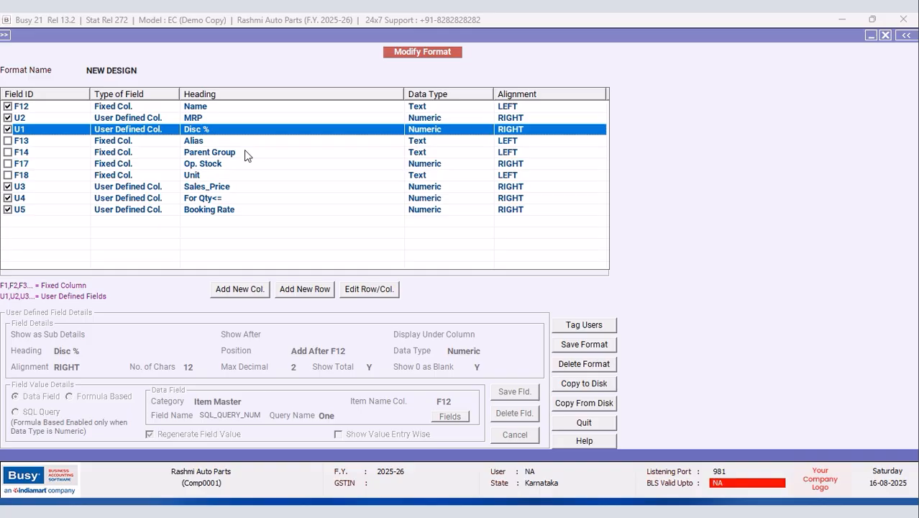
pyautogui.click(234, 190)
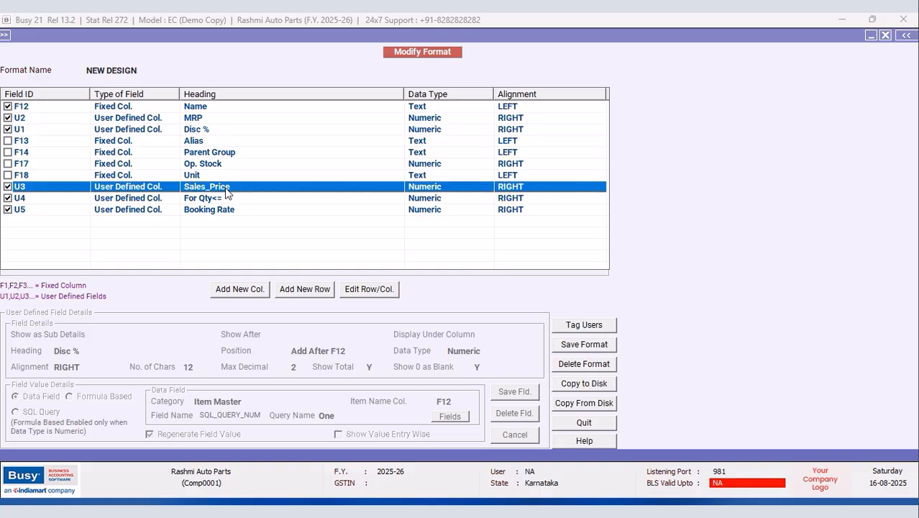
pyautogui.click(202, 131)
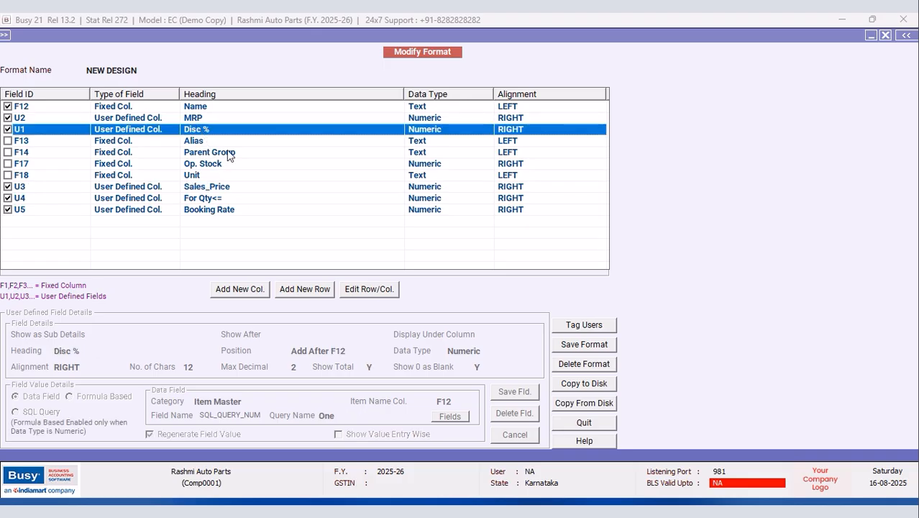
pyautogui.click(361, 290)
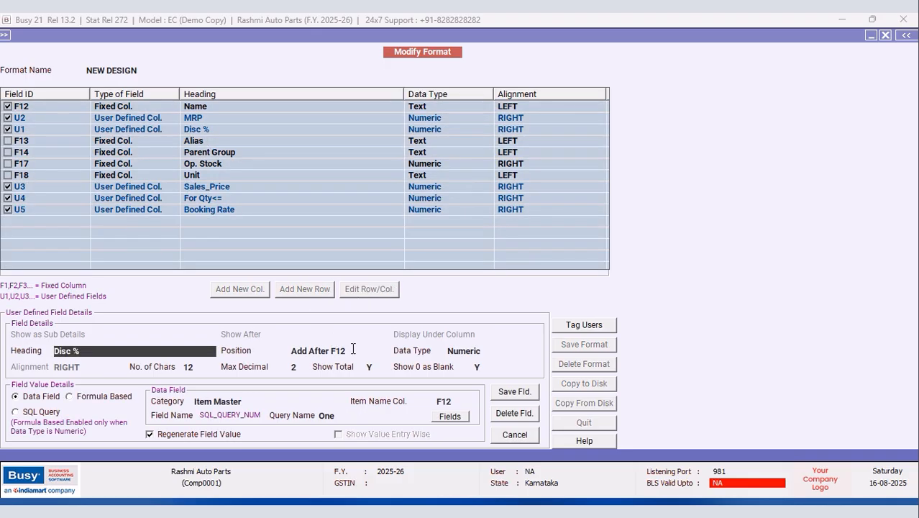
pyautogui.click(352, 350)
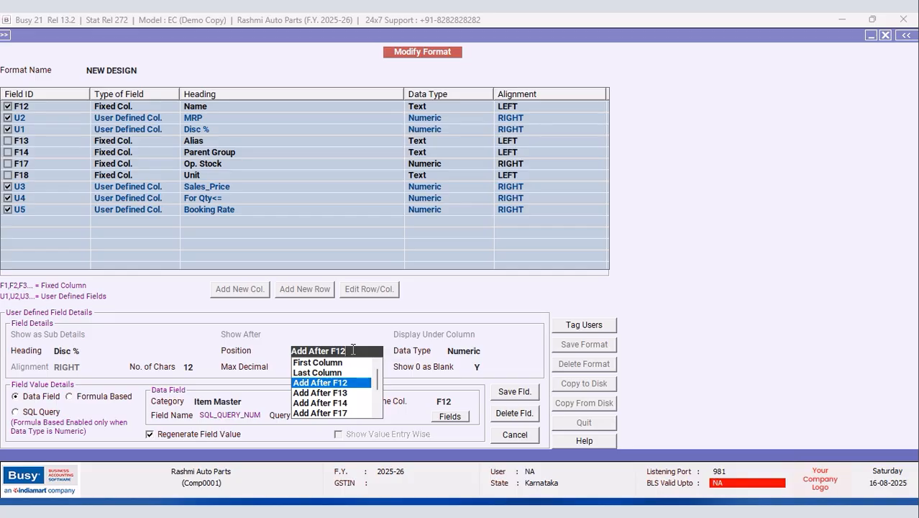
pyautogui.click(514, 435)
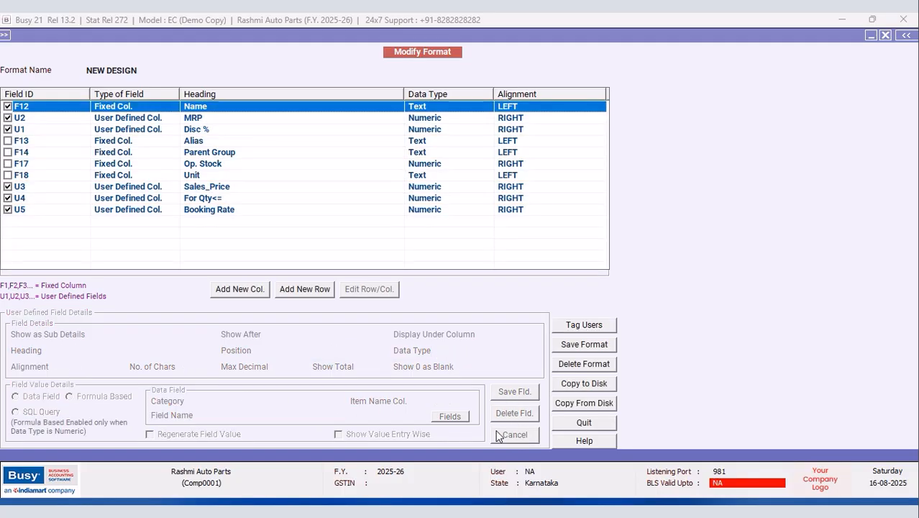
# Step: Place Disc % after U3 Sales_Price, keep Numeric, and save the column details
pyautogui.click(194, 130)
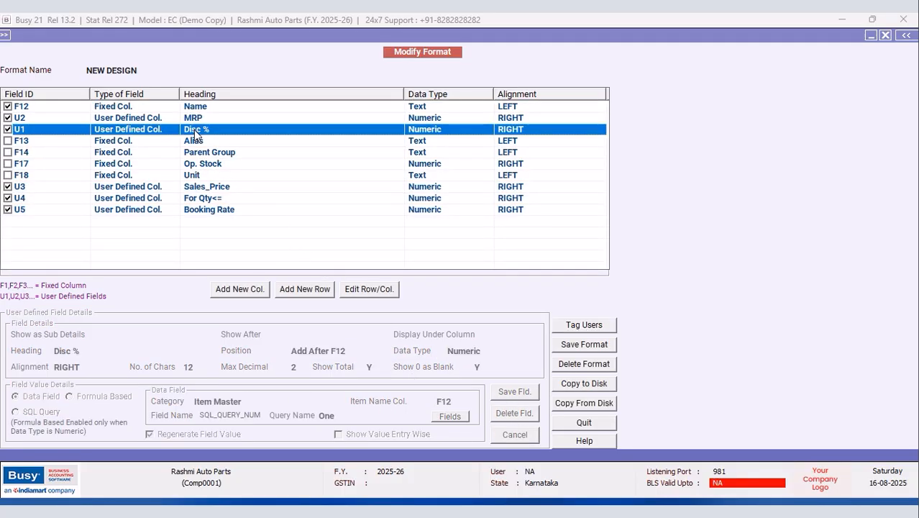
pyautogui.click(371, 291)
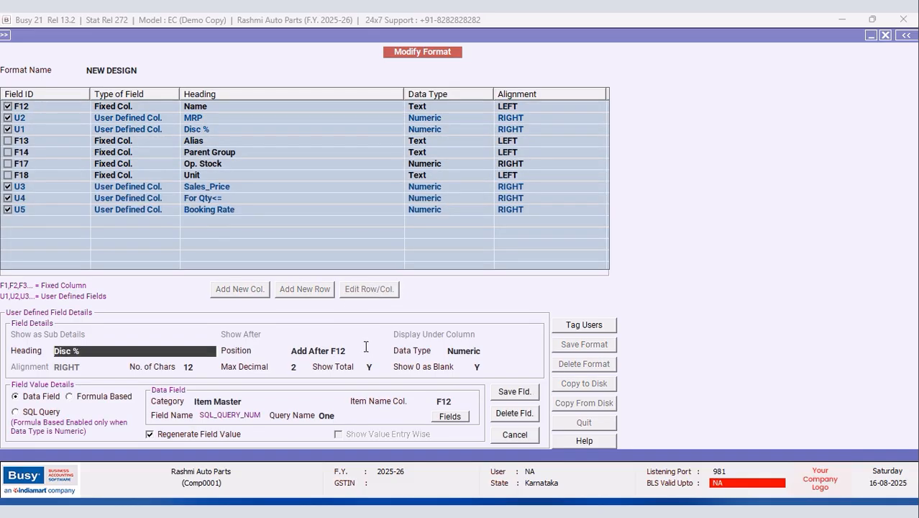
pyautogui.click(353, 350)
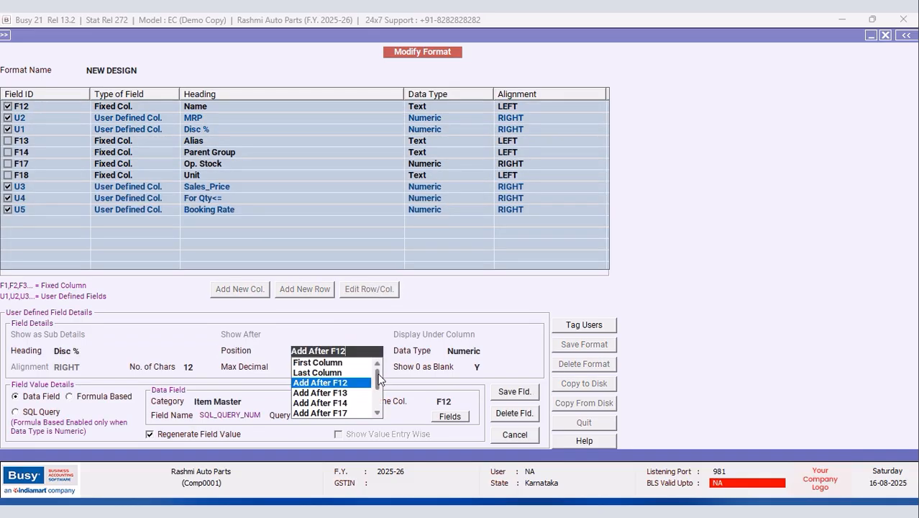
pyautogui.scroll(-2, 379, 379)
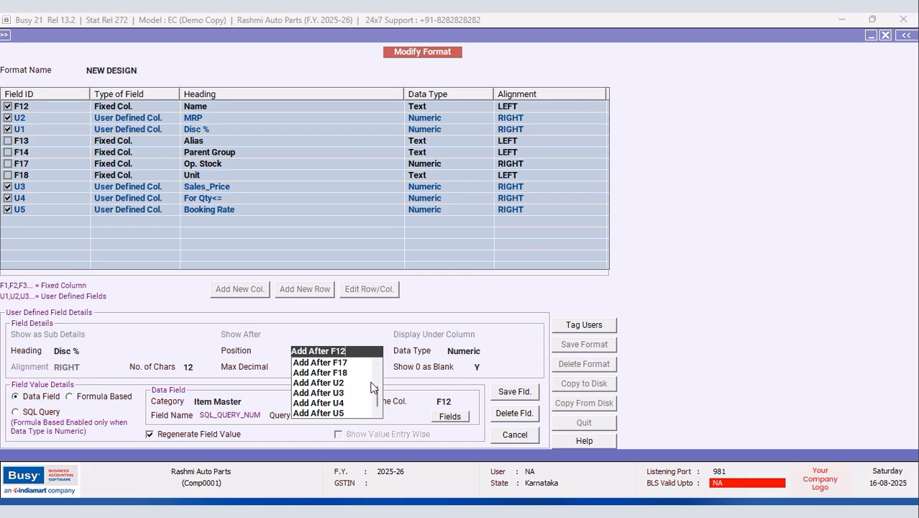
pyautogui.moveTo(376, 404)
pyautogui.mouseDown()
pyautogui.moveTo(374, 380)
pyautogui.moveTo(377, 414)
pyautogui.mouseUp()
pyautogui.click(336, 392)
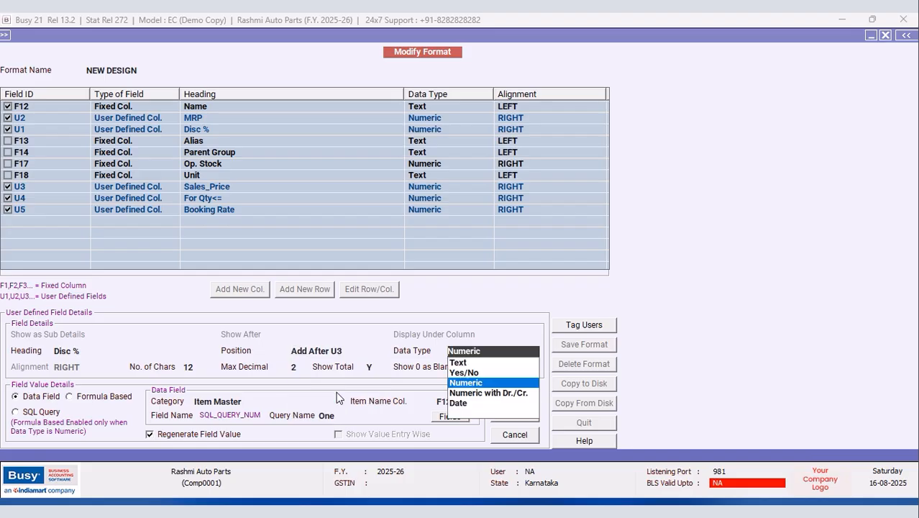
pyautogui.click(467, 385)
pyautogui.click(513, 394)
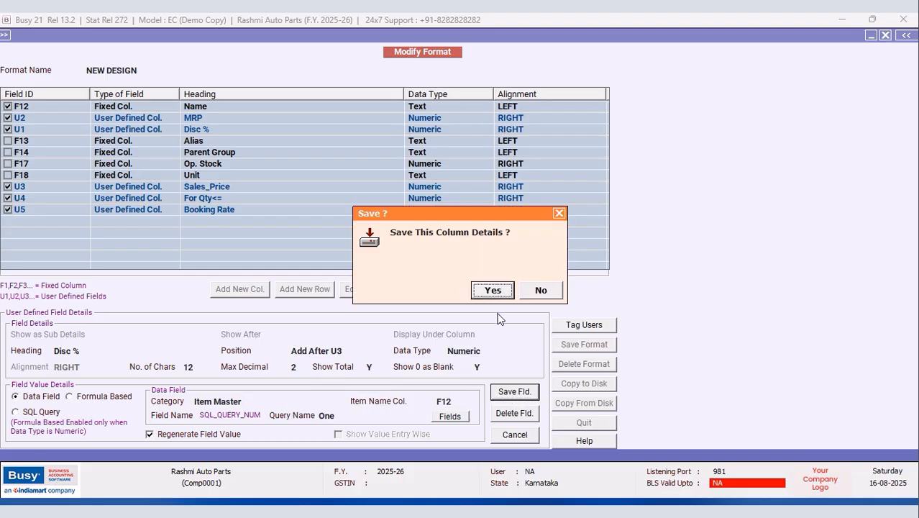
pyautogui.click(498, 291)
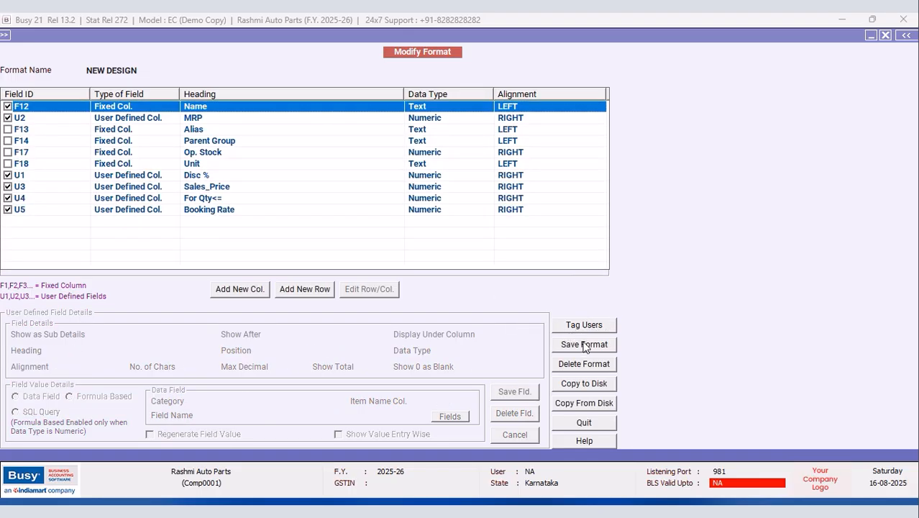
# Step: Save the NEW DESIGN format and dismiss the reload notice
pyautogui.click(581, 344)
pyautogui.click(493, 290)
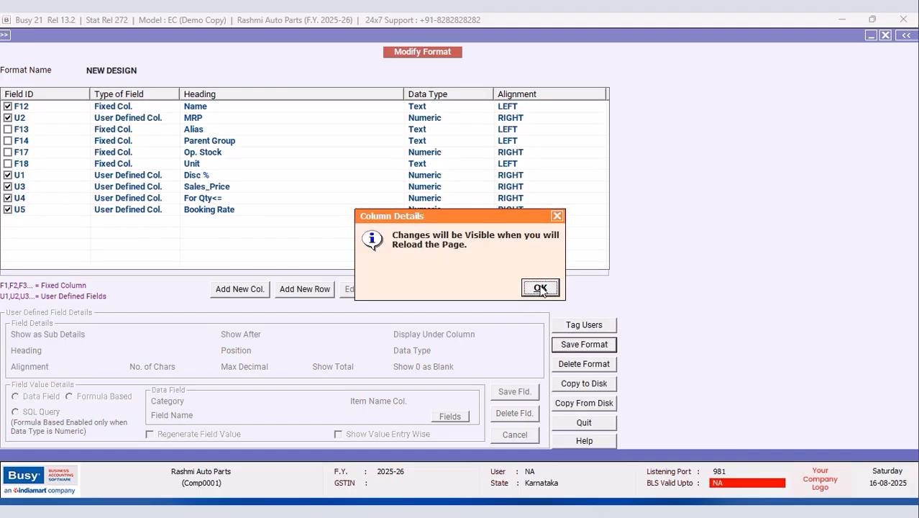
pyautogui.click(539, 288)
# Step: Load the item list in NEW DESIGN and check Bonnet Side Rods' 57.00 Booking Rate
pyautogui.click(886, 35)
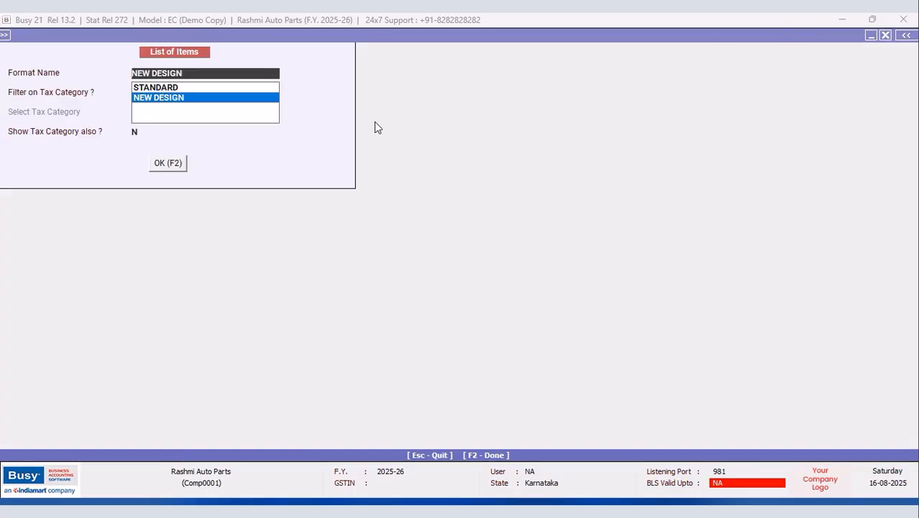
pyautogui.click(176, 167)
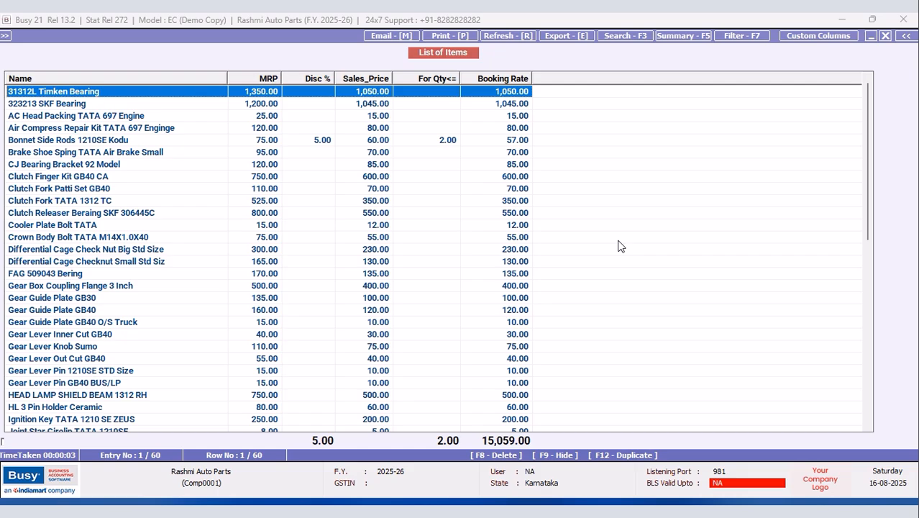
pyautogui.click(446, 141)
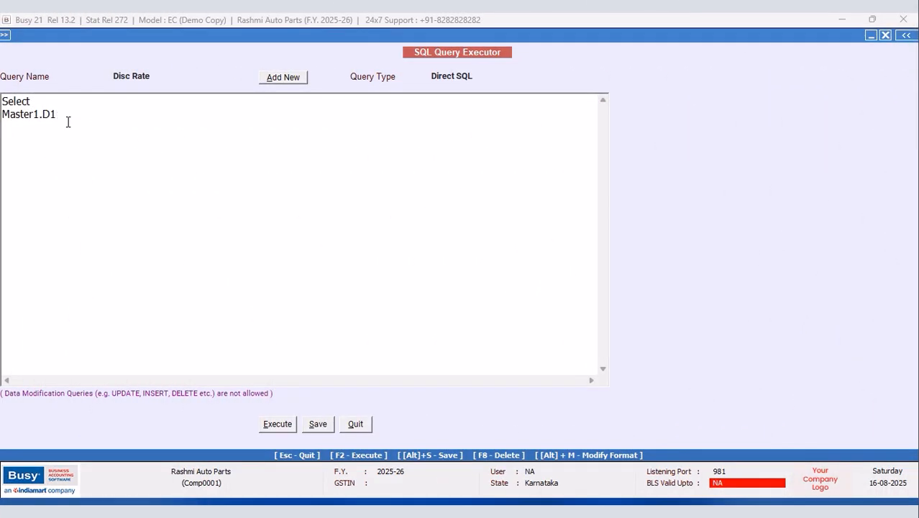
# Step: Write the query lines selecting Master1.D3, Tran10.D4 from Master1 Left Join Tran10
pyautogui.press('BackSpace')
pyautogui.write('3,Tran10.D4')
pyautogui.press('Return')
pyautogui.write('from Master1')
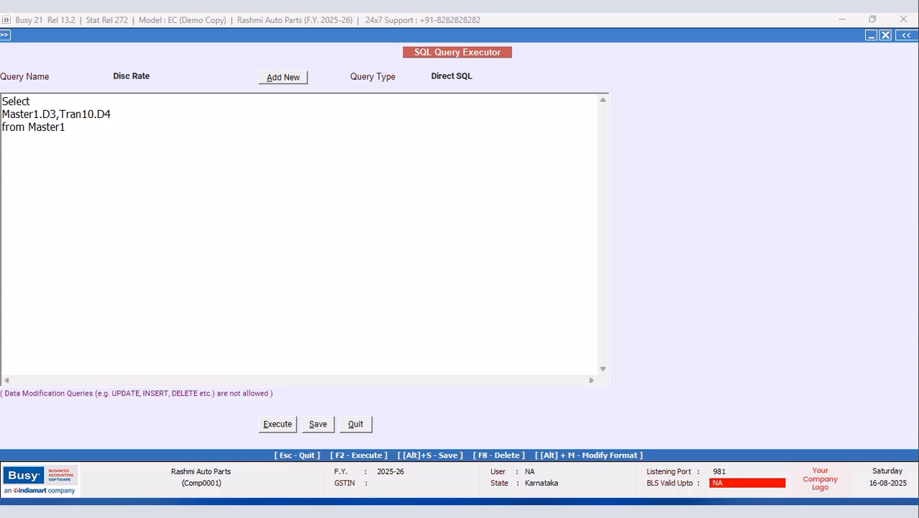
pyautogui.press('Return')
pyautogui.write('Left JOn')
pyautogui.press('BackSpace')
pyautogui.press('BackSpace')
pyautogui.press('BackSpace')
pyautogui.write('Join Tran10')
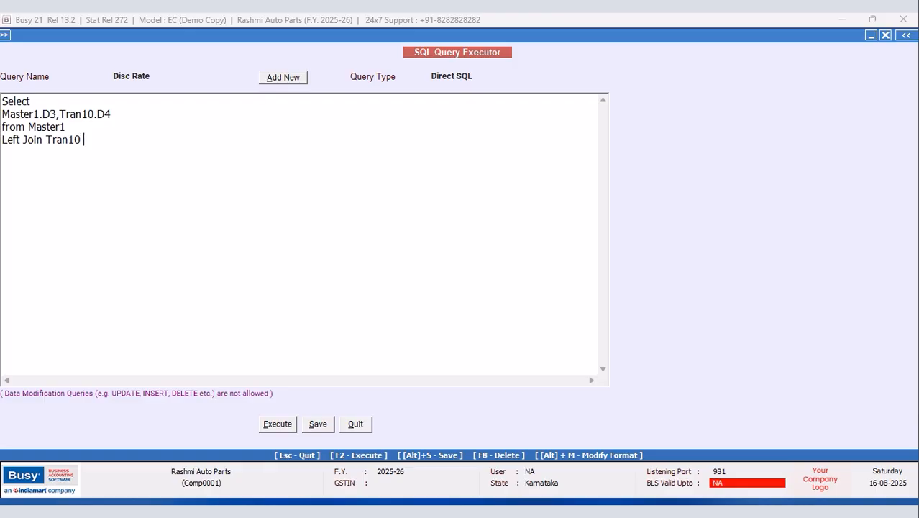
pyautogui.write(' On')
# Step: Add join condition Master1.Code=Tran10.MasterCode1 and filter Where Master1.MasterType=6
pyautogui.press('Return')
pyautogui.write('Tran10 On ')
pyautogui.write('Master')
pyautogui.write('1.Code')
pyautogui.write('=Tran')
pyautogui.write('0.Maser')
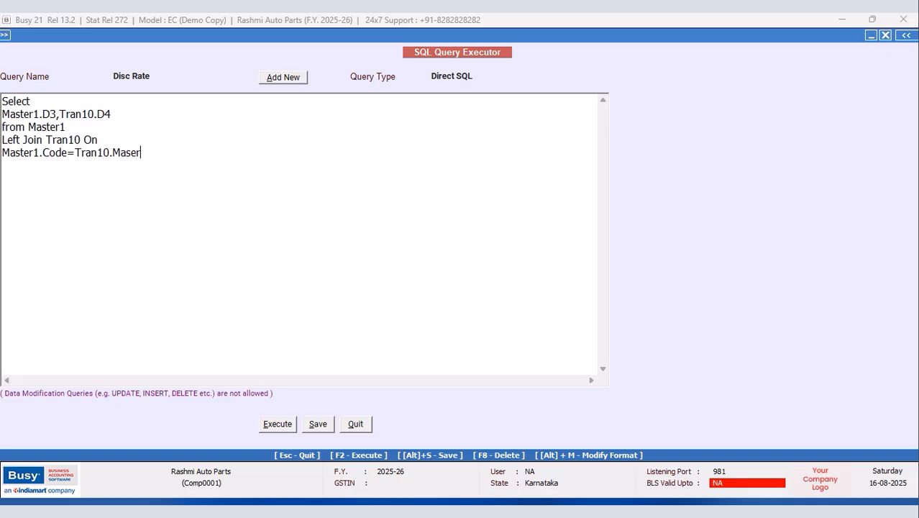
pyautogui.press('BackSpace')
pyautogui.press('BackSpace')
pyautogui.write('TER')
pyautogui.press('BackSpace')
pyautogui.press('BackSpace')
pyautogui.write('ER')
pyautogui.press('BackSpace')
pyautogui.press('BackSpace')
pyautogui.press('BackSpace')
pyautogui.write('terCode1 ')
pyautogui.write('Where Mas')
pyautogui.write('ter')
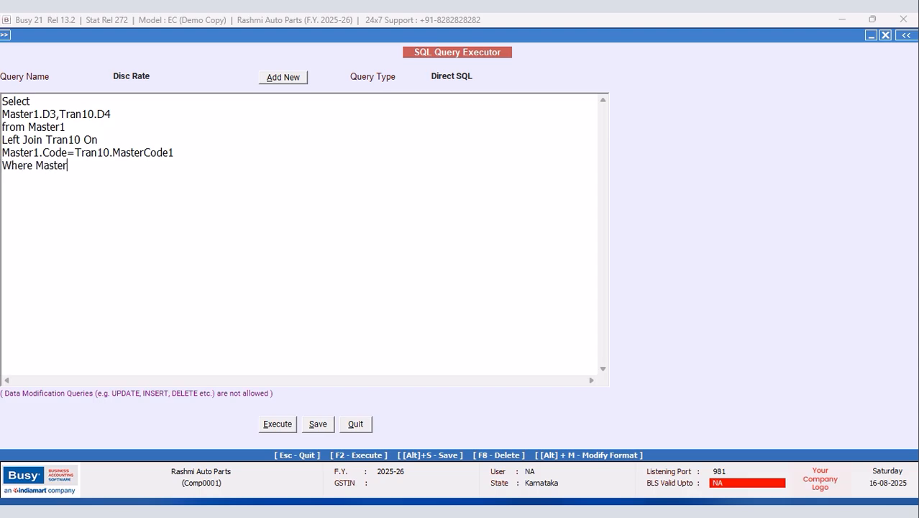
pyautogui.write('1.MasterType=6')
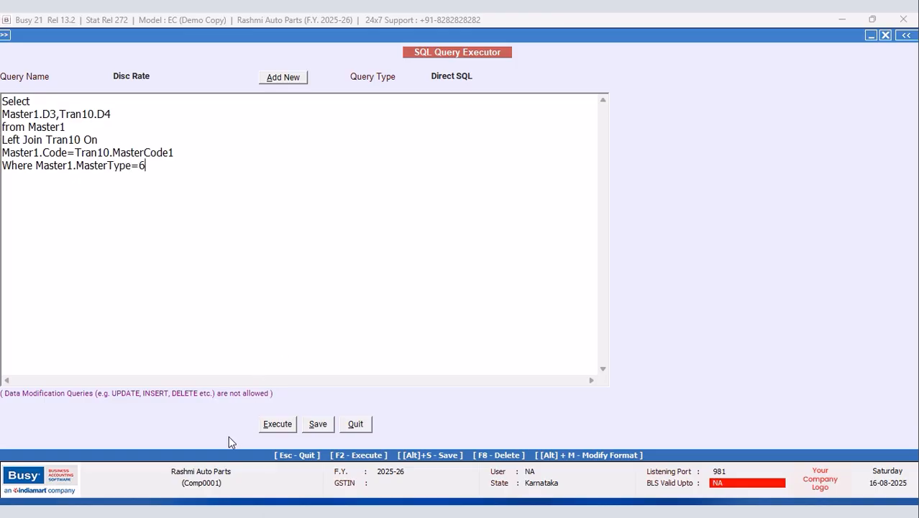
# Step: Save and run the Disc Rate query, then narrow the D4 results column
pyautogui.click(270, 426)
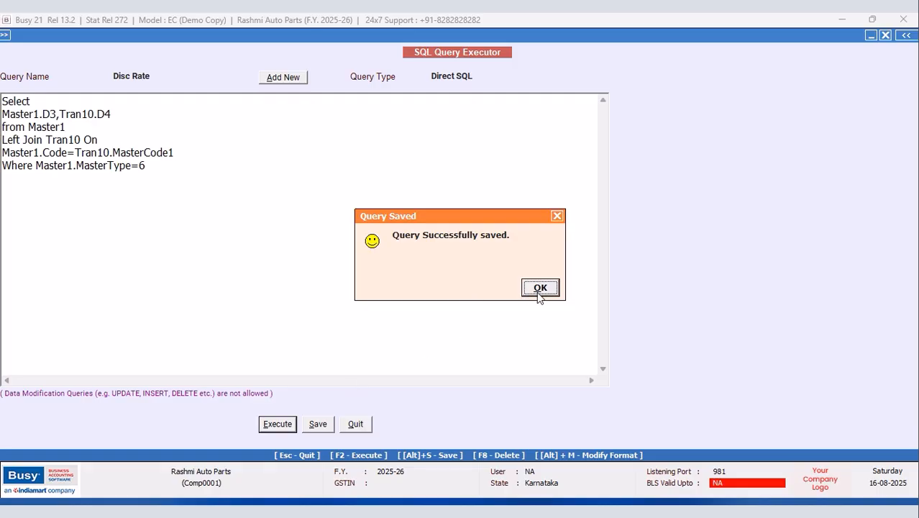
pyautogui.click(539, 290)
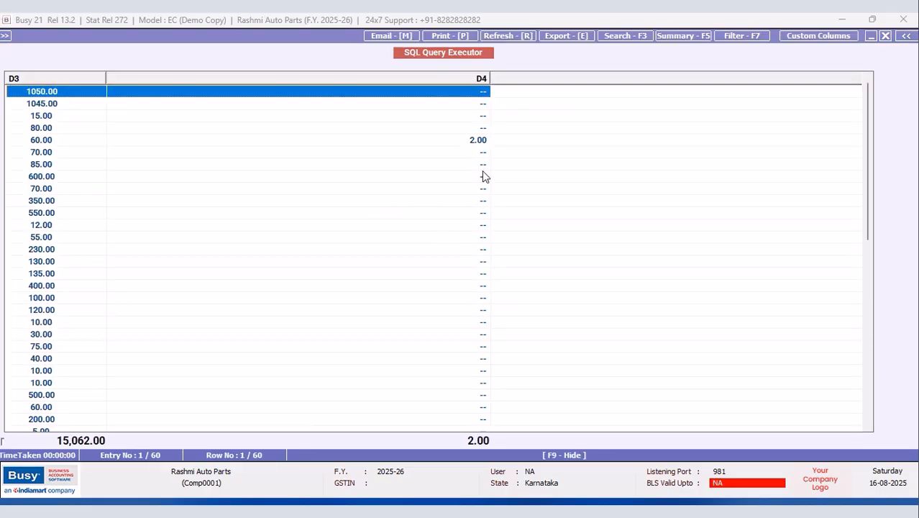
pyautogui.moveTo(490, 77); pyautogui.dragTo(165, 78)
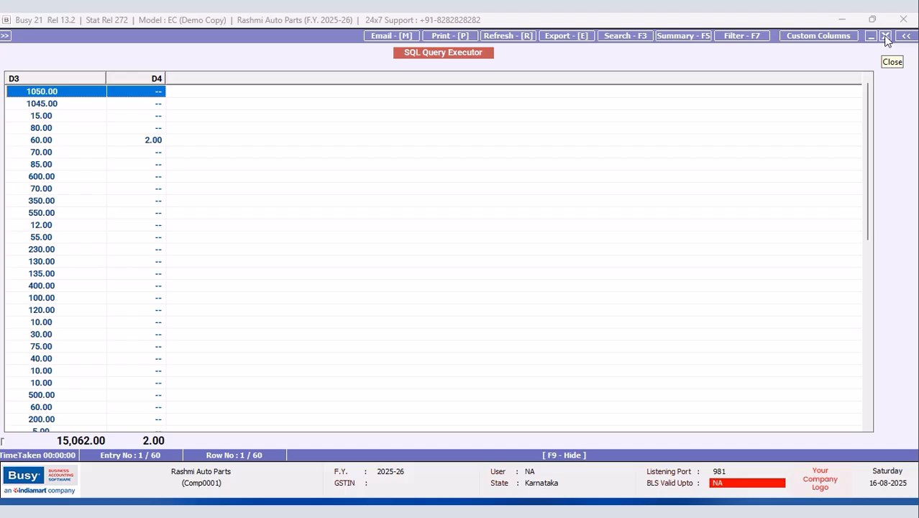
# Step: Change the query's second column to Tran10.D2, then save and run it
pyautogui.click(887, 38)
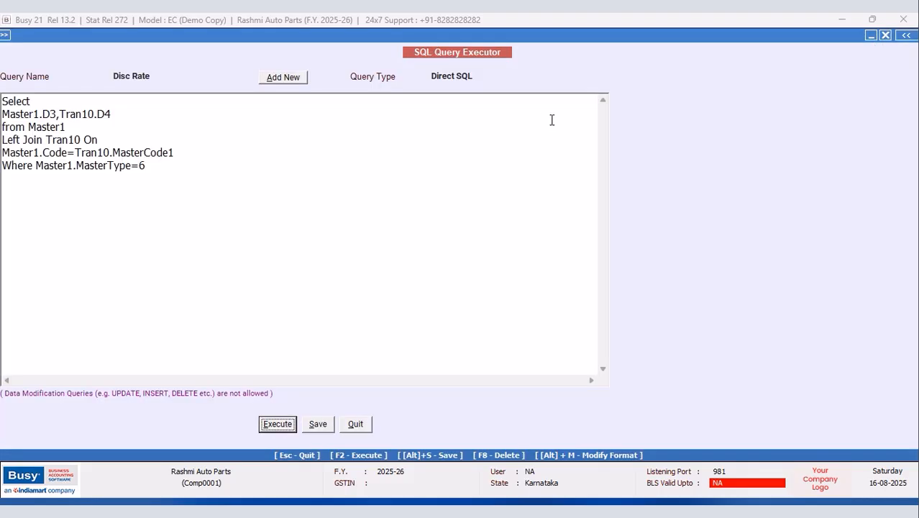
pyautogui.click(121, 118)
pyautogui.press('BackSpace')
pyautogui.write('2')
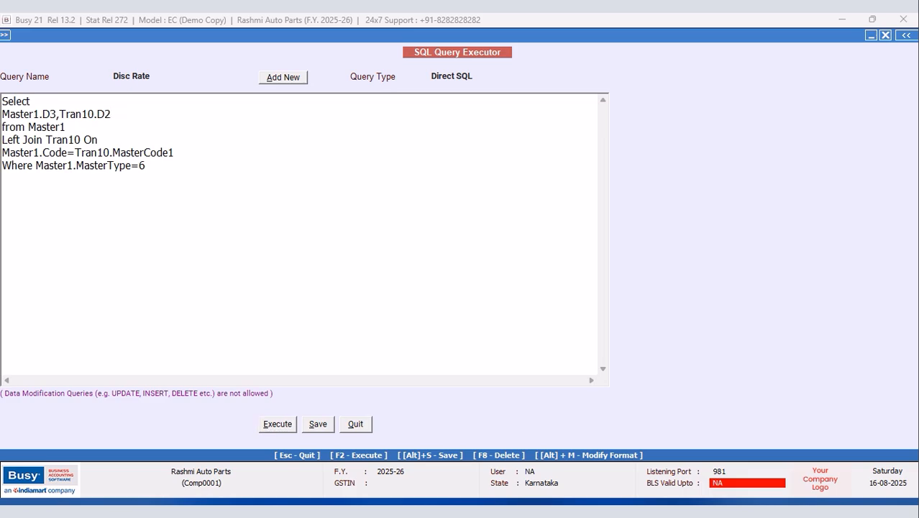
pyautogui.click(278, 424)
pyautogui.click(537, 288)
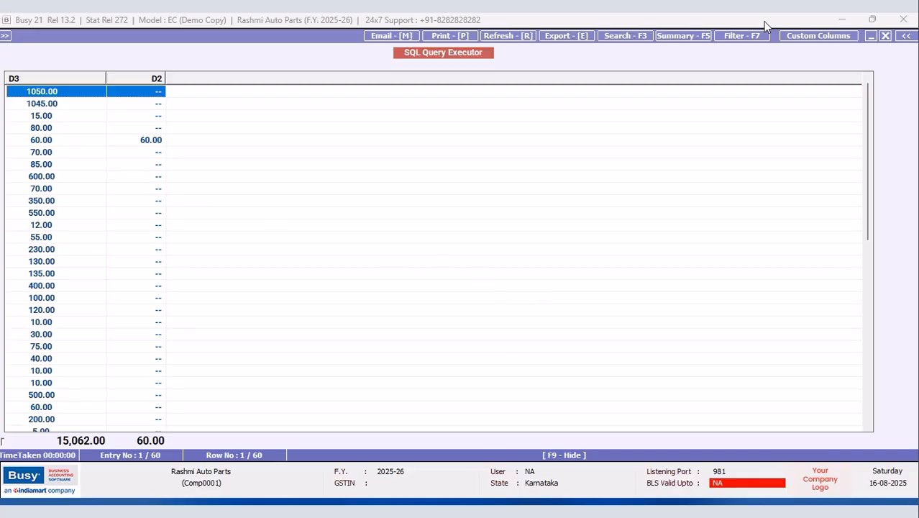
# Step: Try Tran10.D3 instead and rerun the saved query
pyautogui.click(886, 36)
pyautogui.click(115, 114)
pyautogui.write('3,Tran10.D3')
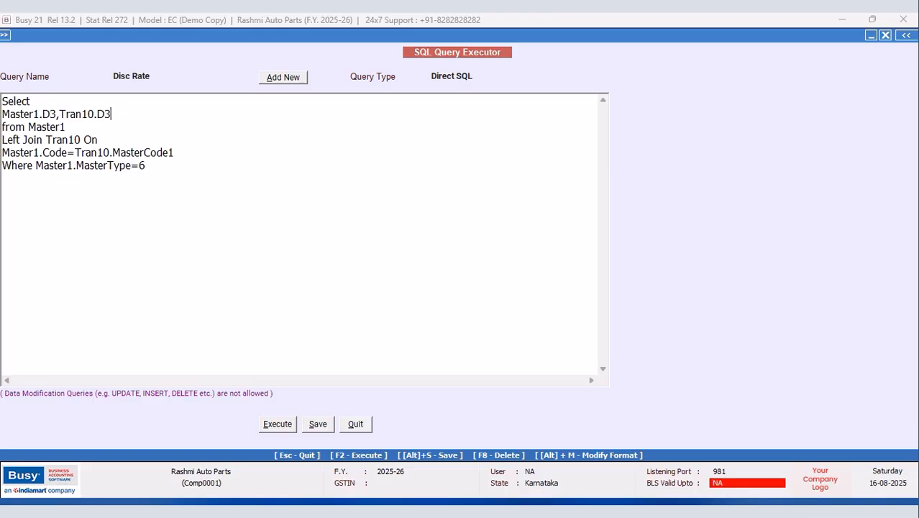
pyautogui.click(278, 426)
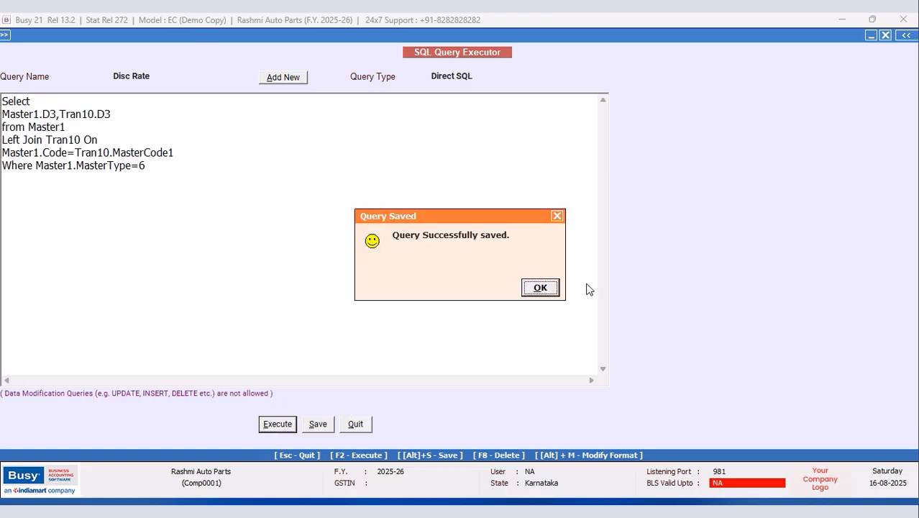
pyautogui.click(540, 288)
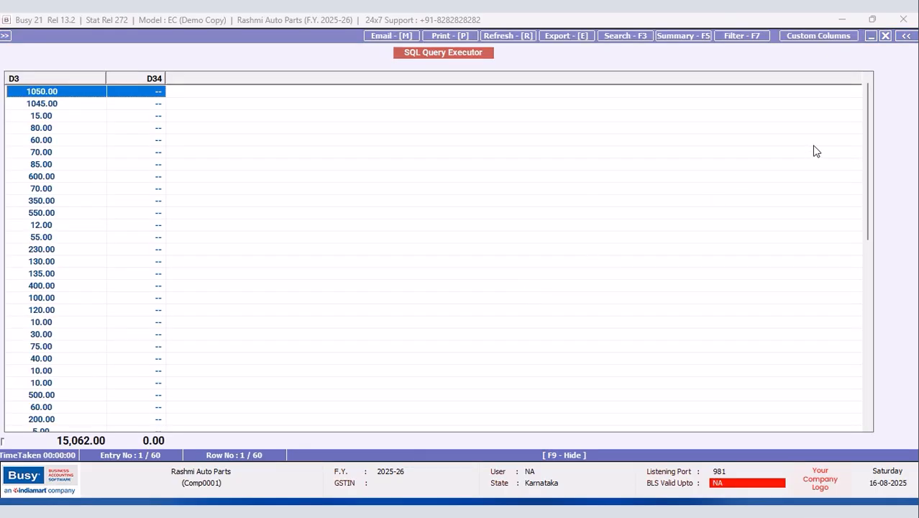
# Step: Switch to Tran10.D1 and check the 5.00 discount on the 60.00 item
pyautogui.click(886, 36)
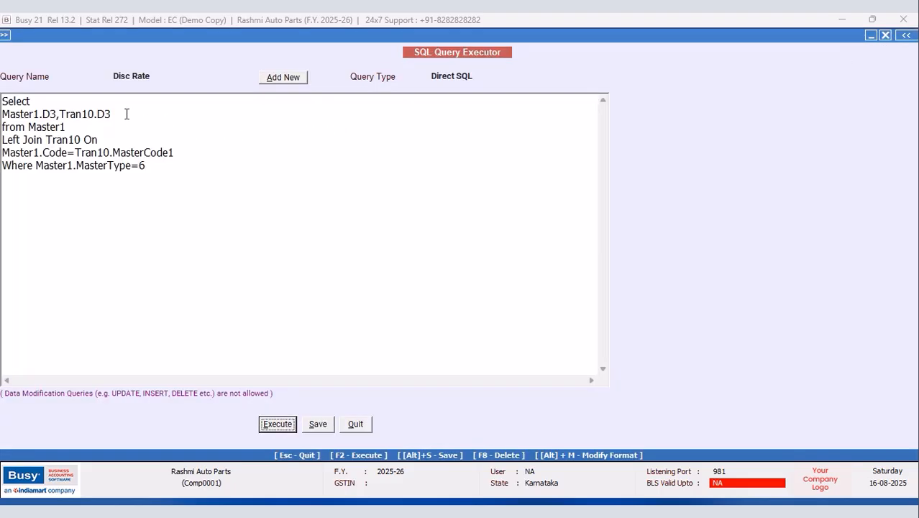
pyautogui.press('BackSpace')
pyautogui.write('1')
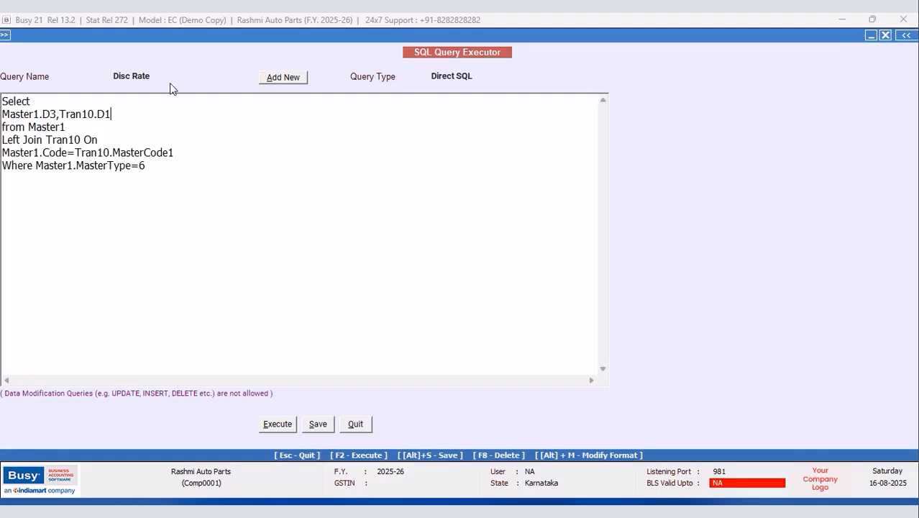
pyautogui.click(286, 425)
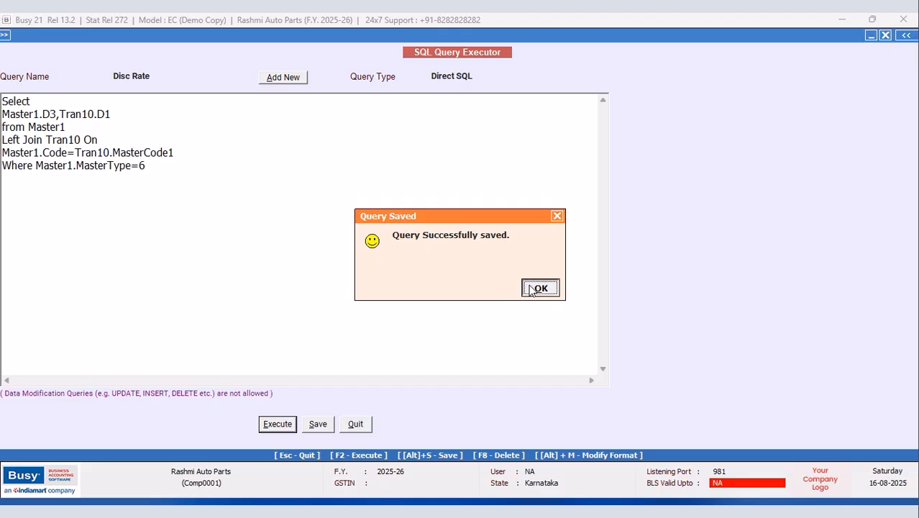
pyautogui.click(535, 287)
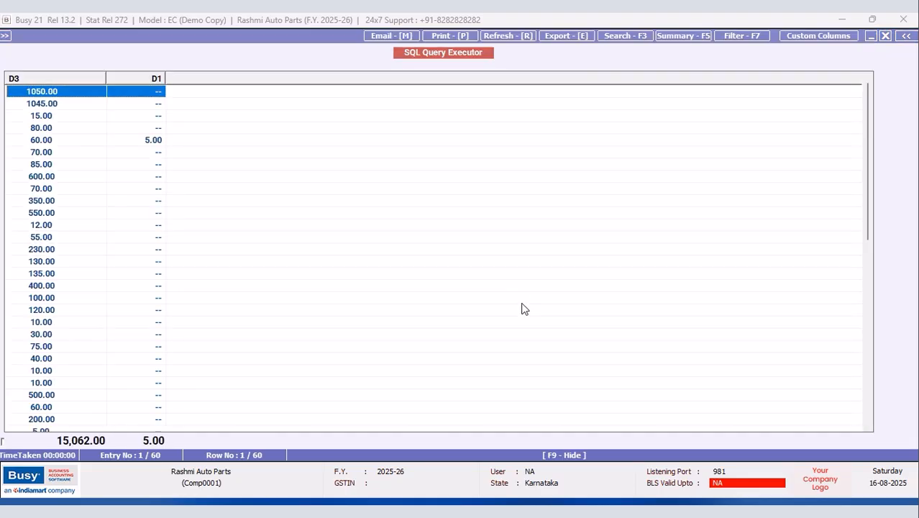
pyautogui.click(154, 142)
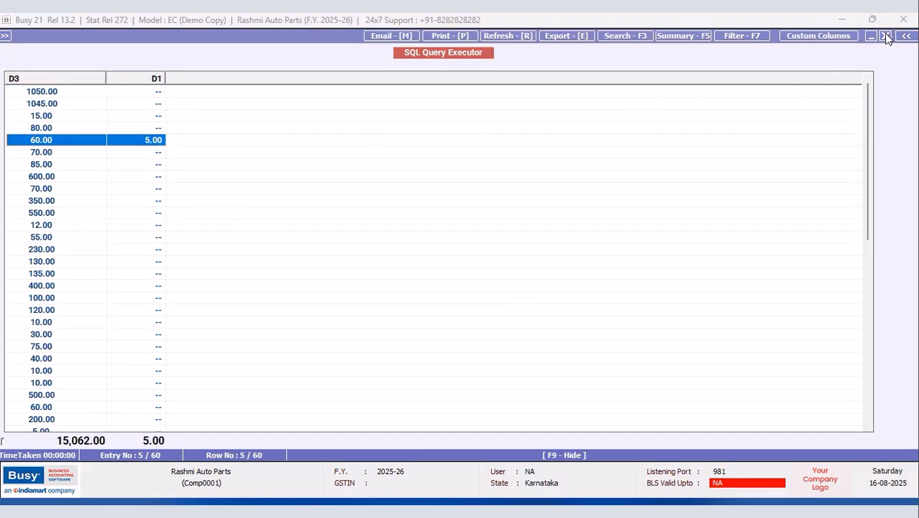
# Step: Append /100 to Tran10.D1 and rerun, giving 0.05 for the 60.00 item
pyautogui.click(886, 36)
pyautogui.click(118, 116)
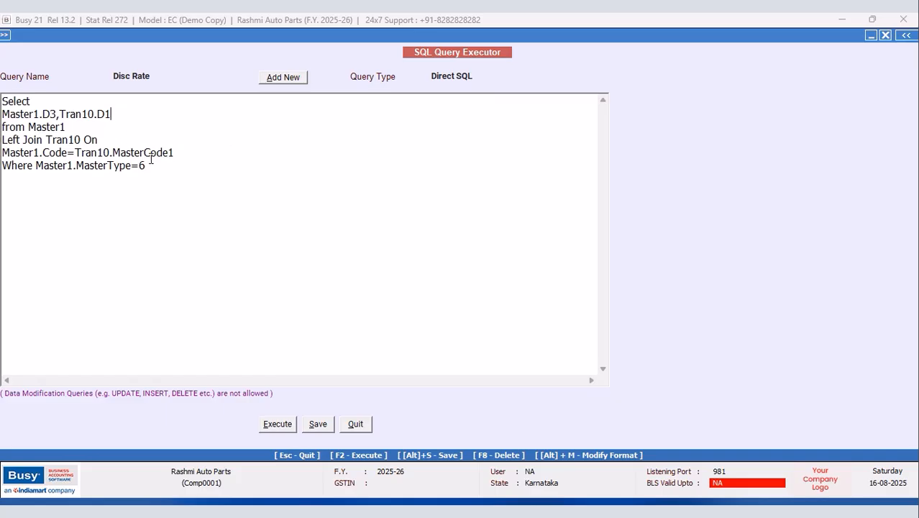
pyautogui.write('/100')
pyautogui.click(281, 426)
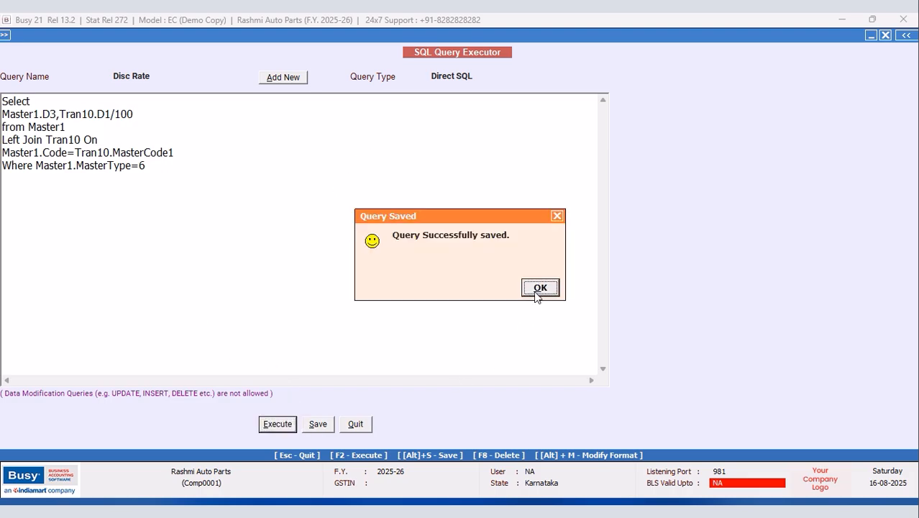
pyautogui.click(536, 289)
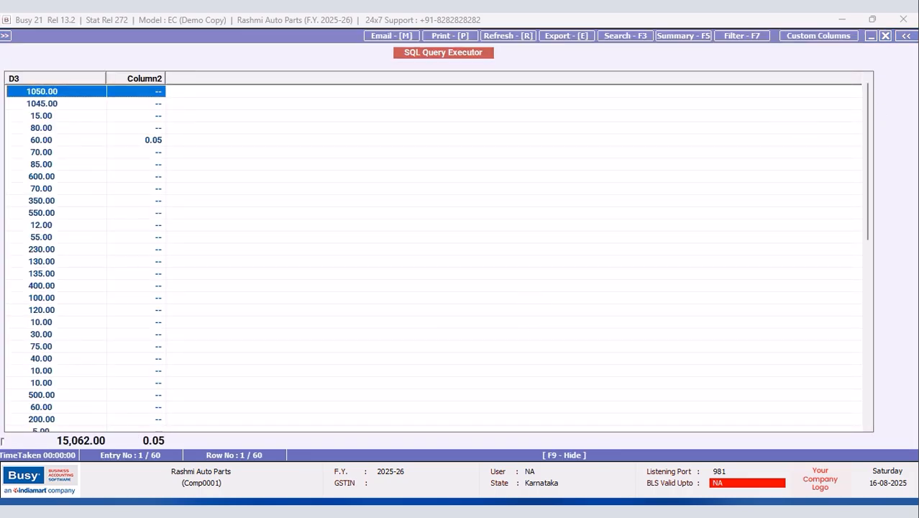
pyautogui.click(886, 35)
# Step: Turn line 2 into (Master1.D3*Tran10.D1)/100 and run the price-times-discount query
pyautogui.click(60, 115)
pyautogui.press('BackSpace')
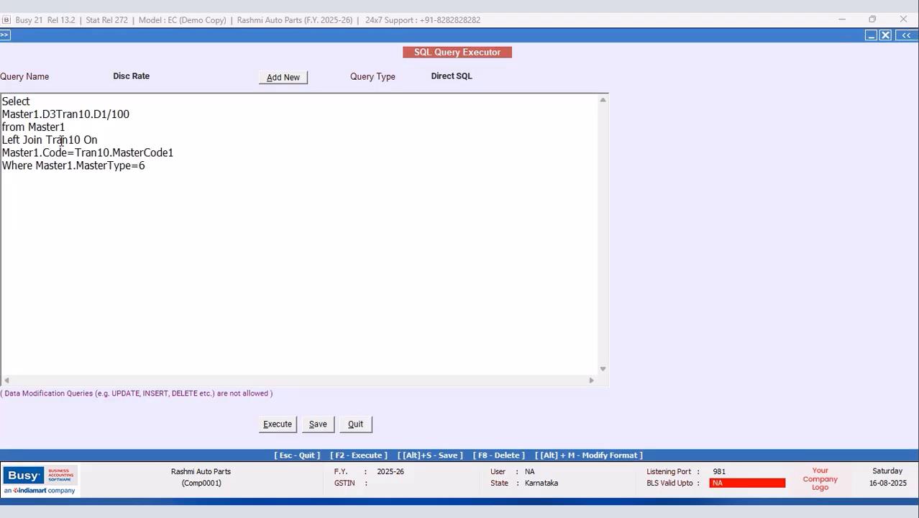
pyautogui.write('*')
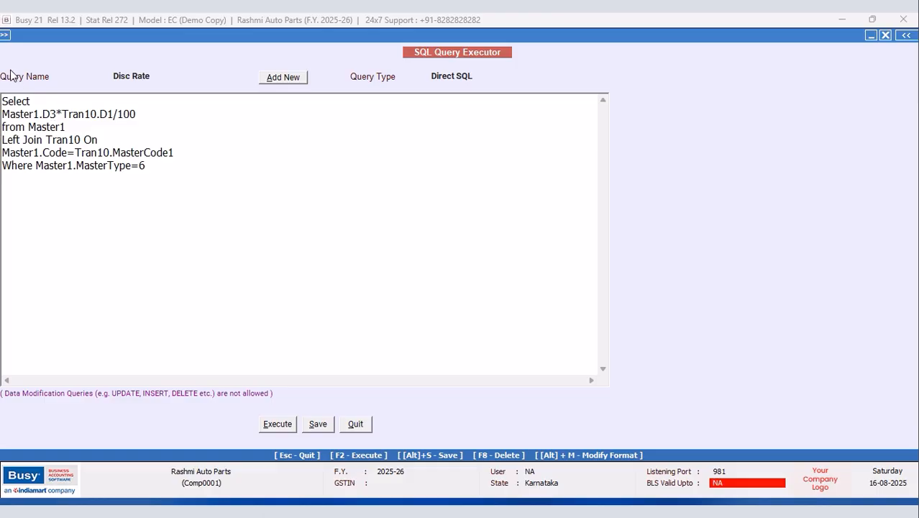
pyautogui.click(7, 112)
pyautogui.write('(')
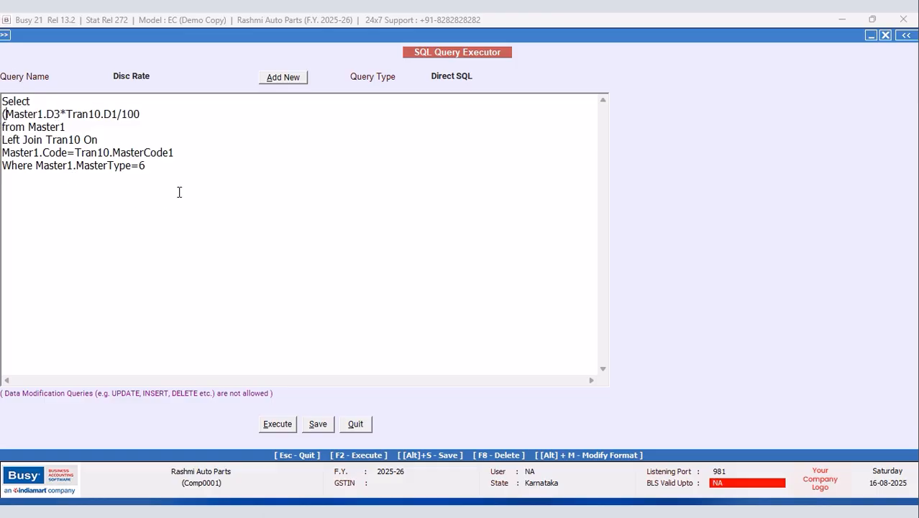
pyautogui.write(')')
pyautogui.click(273, 424)
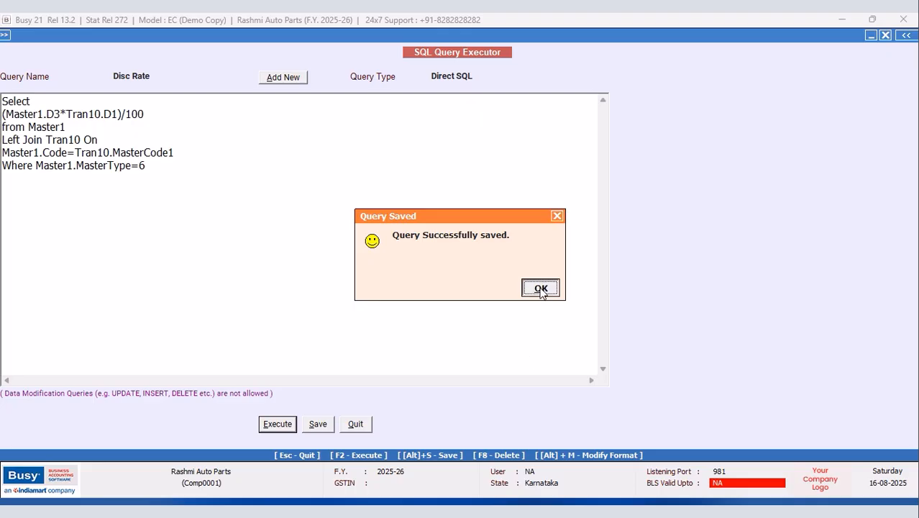
pyautogui.click(541, 287)
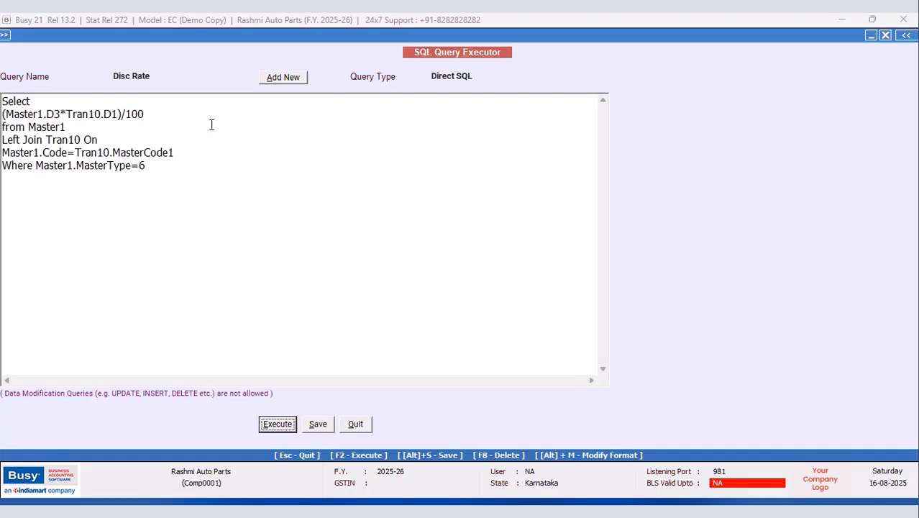
pyautogui.click(886, 36)
# Step: Prefix the expression with (Master1.D3)- so the query returns 57.00 for the 60.00 item
pyautogui.click(36, 101)
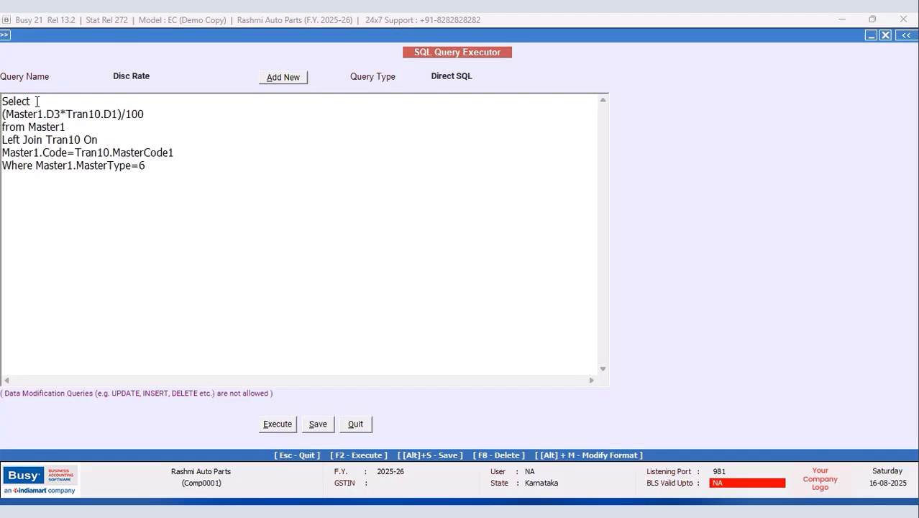
pyautogui.press('Return')
pyautogui.write('(Master')
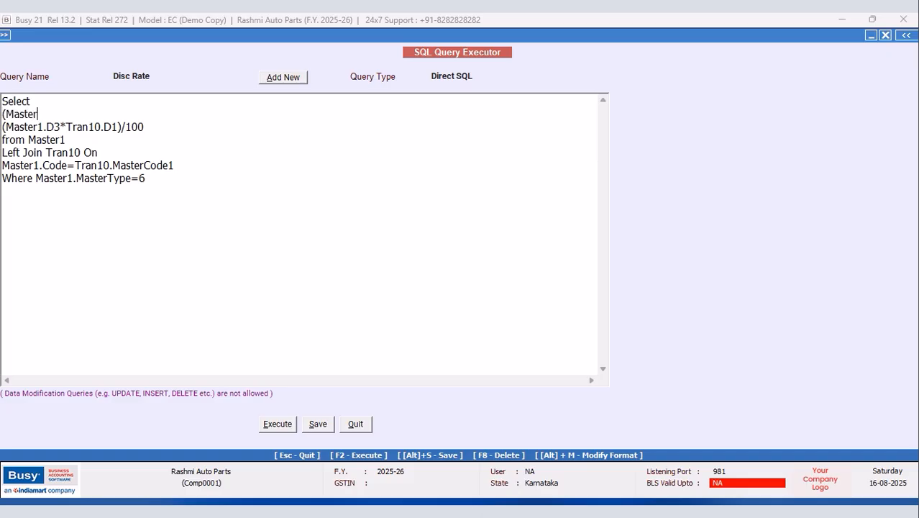
pyautogui.write('1.D3)-')
pyautogui.press('Return')
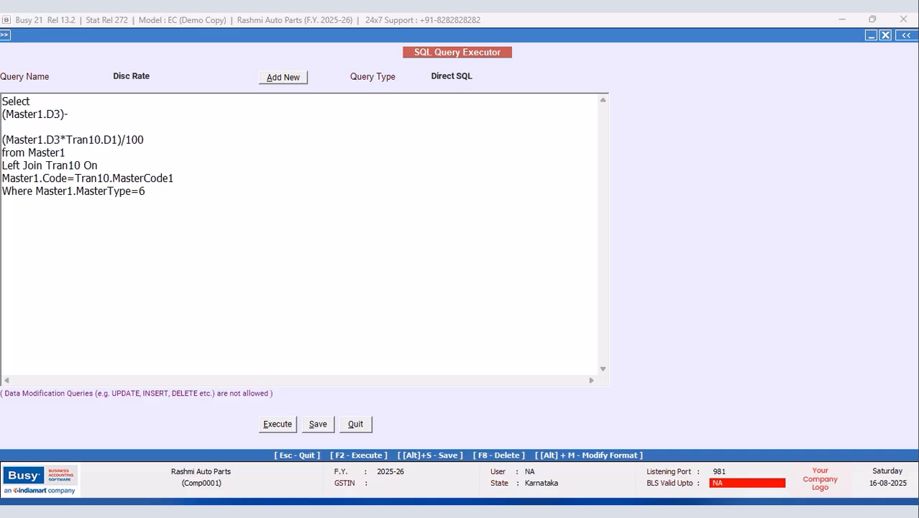
pyautogui.press('BackSpace')
pyautogui.press('BackSpace')
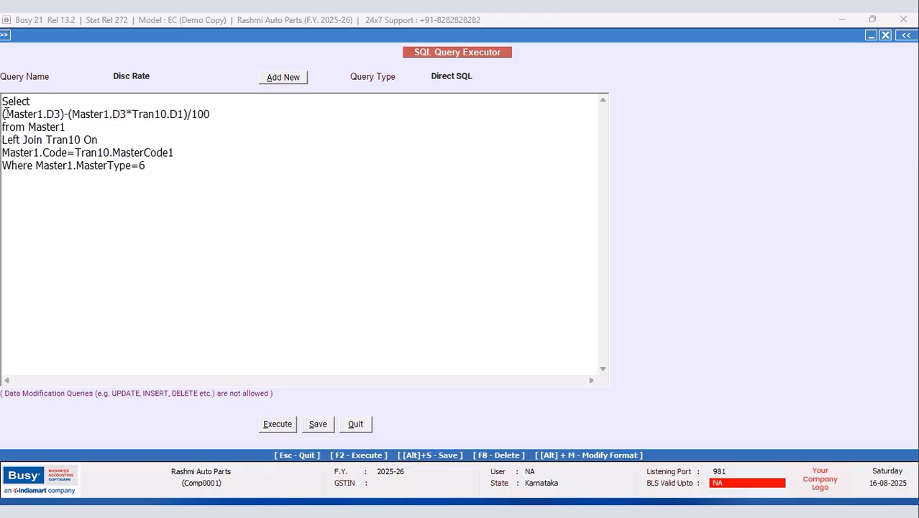
pyautogui.click(278, 426)
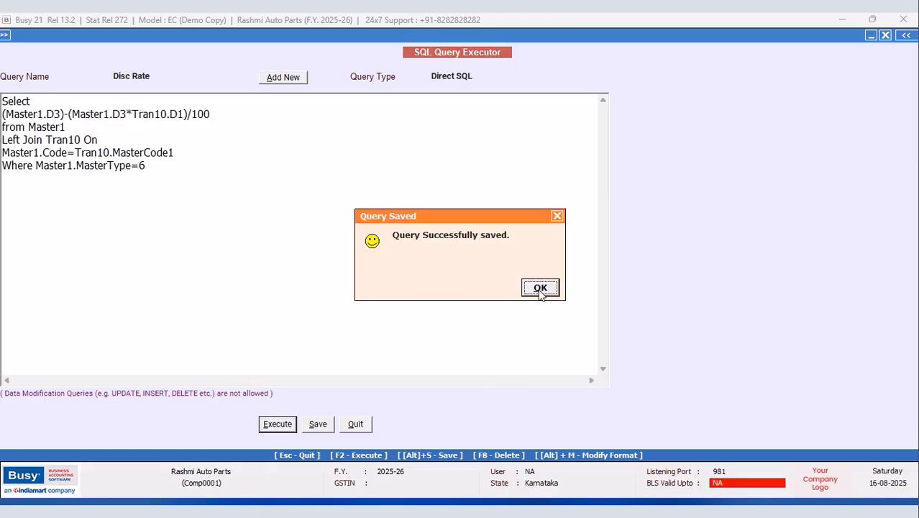
pyautogui.click(540, 288)
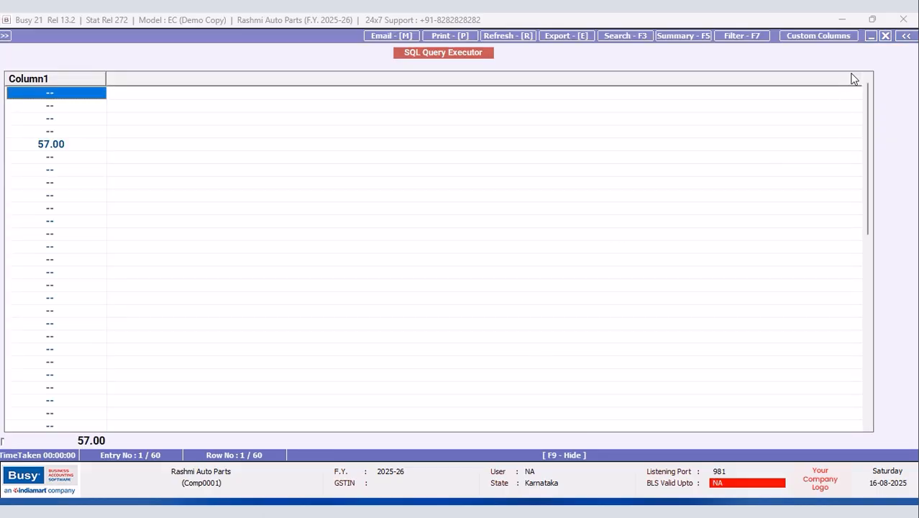
# Step: Wrap the discounted-price expression in parentheses on its own lines, then save and rerun the query
pyautogui.click(885, 35)
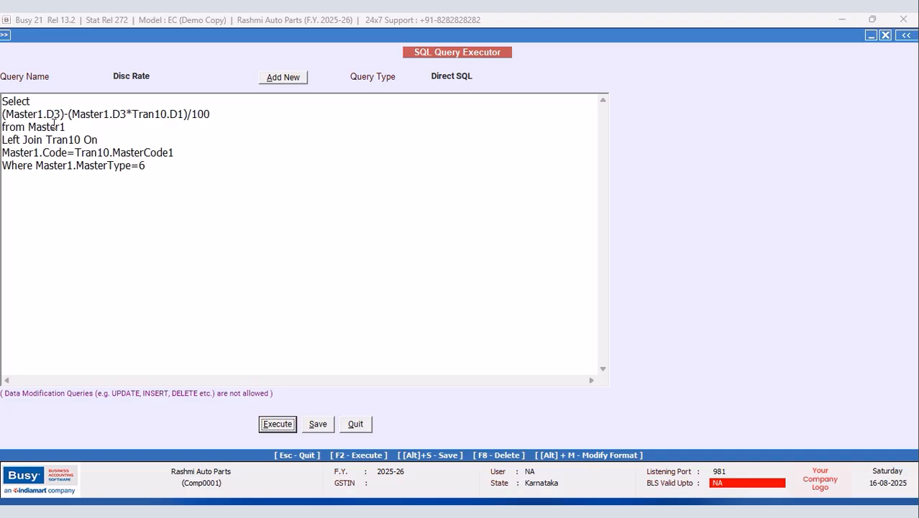
pyautogui.click(30, 101)
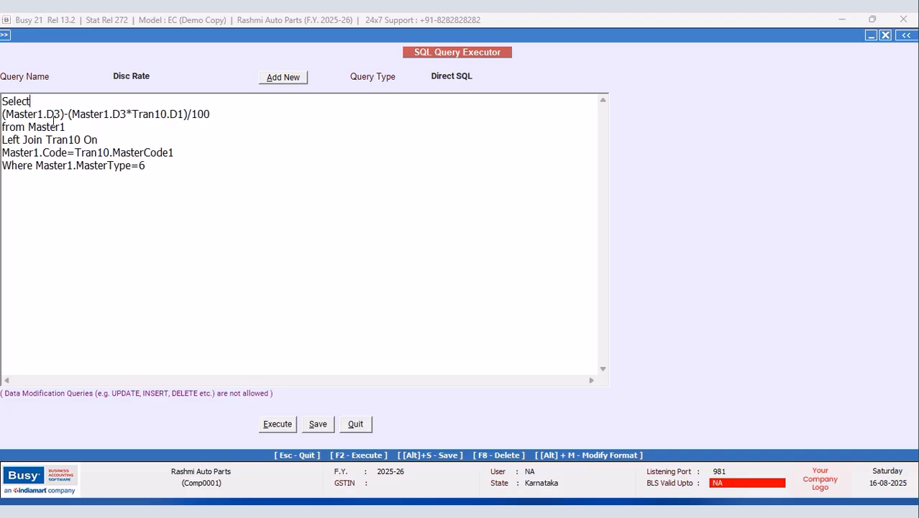
pyautogui.press('Return')
pyautogui.write('(')
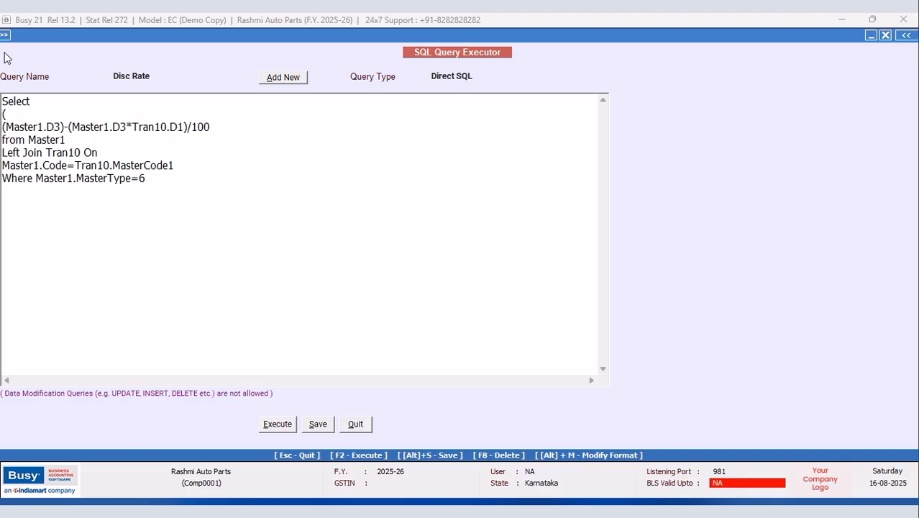
pyautogui.click(223, 127)
pyautogui.press('Return')
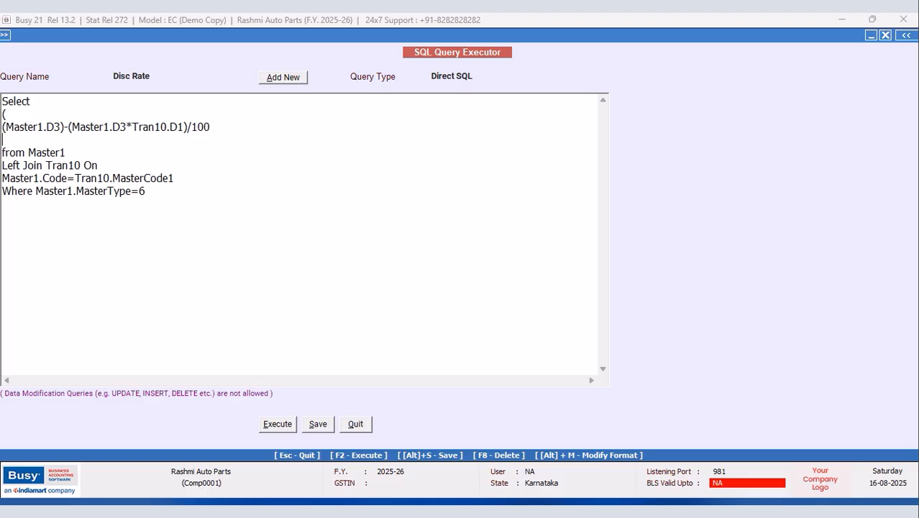
pyautogui.click(318, 423)
pyautogui.click(552, 290)
pyautogui.click(277, 423)
pyautogui.click(540, 285)
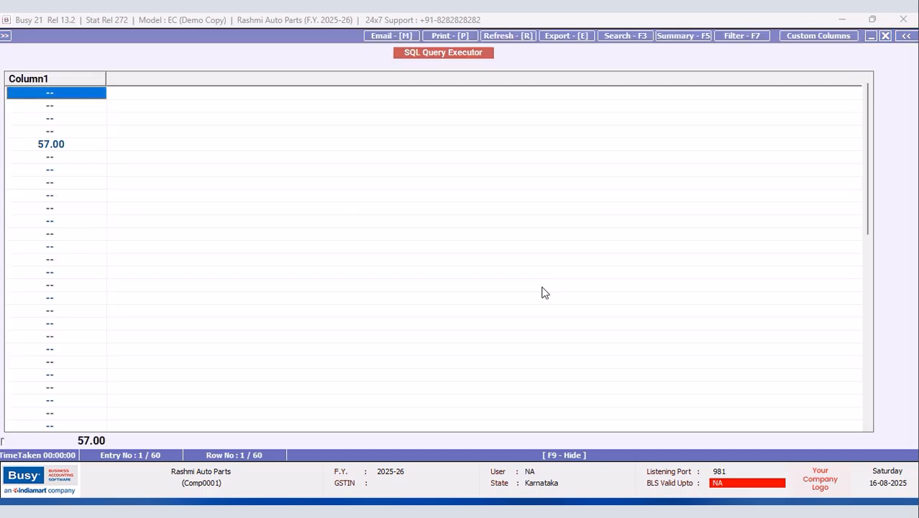
pyautogui.click(886, 35)
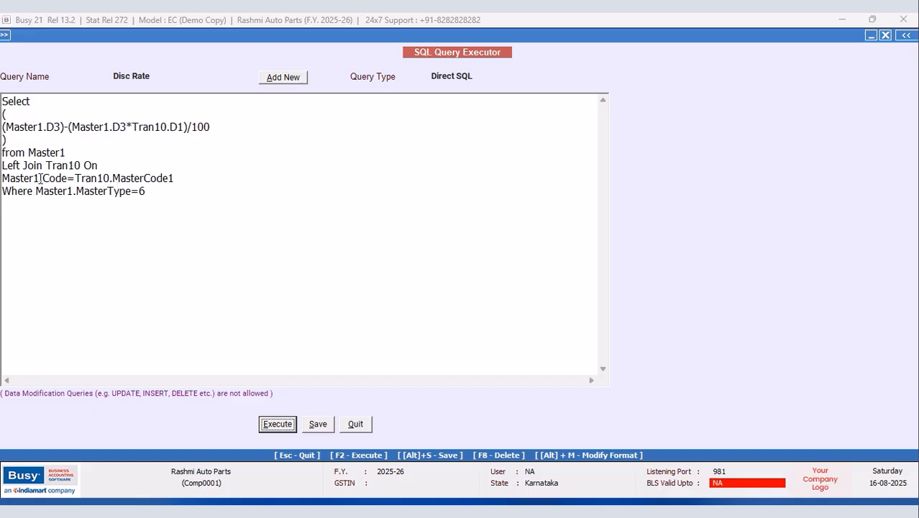
pyautogui.click(38, 195)
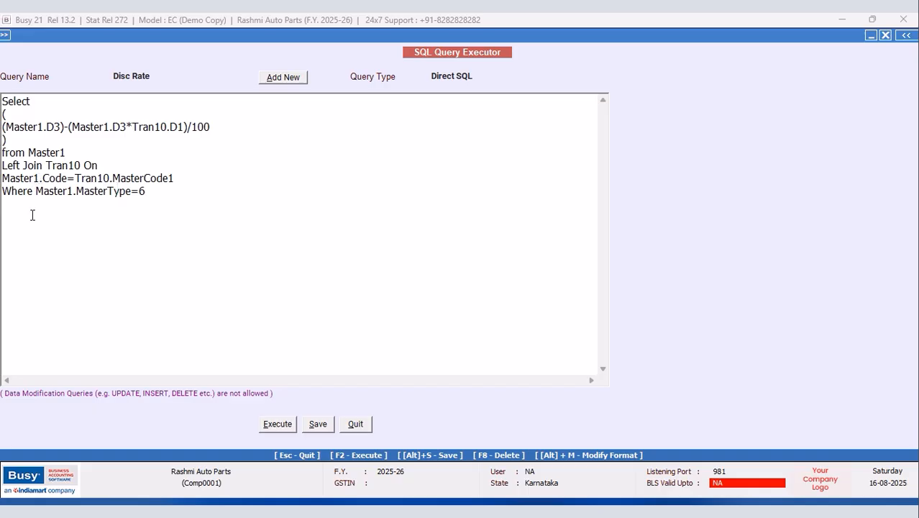
pyautogui.press('Return')
pyautogui.write('and')
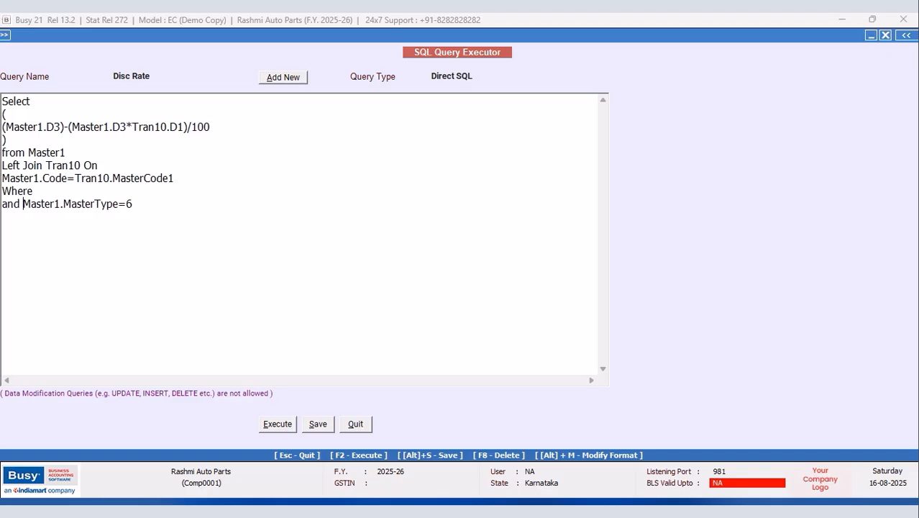
pyautogui.click(56, 193)
pyautogui.write('Tran10.MasterCode')
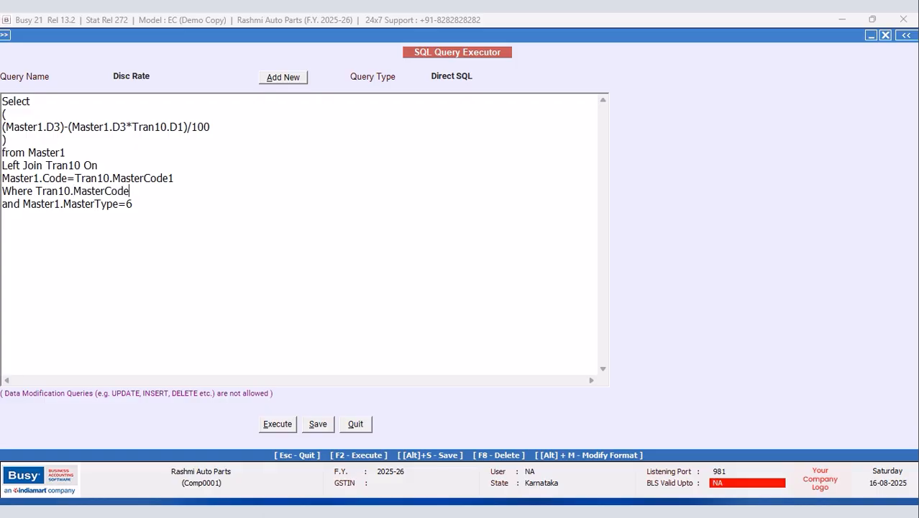
pyautogui.write('1=(Select Mast')
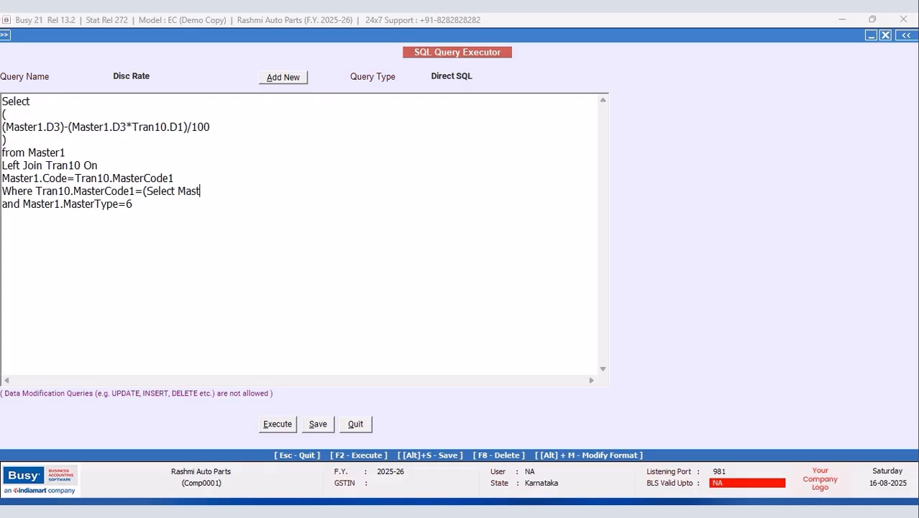
pyautogui.write('er1.Code from Ma')
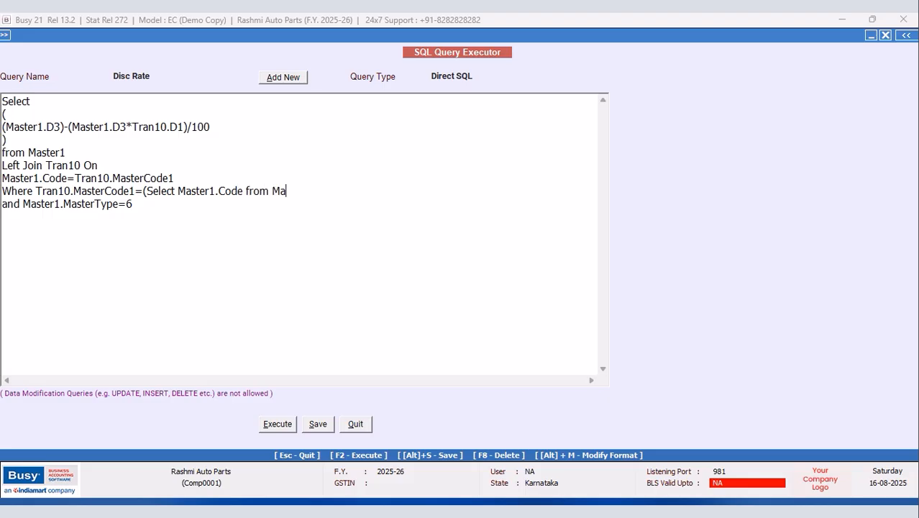
pyautogui.write('ster1 Where MasterT')
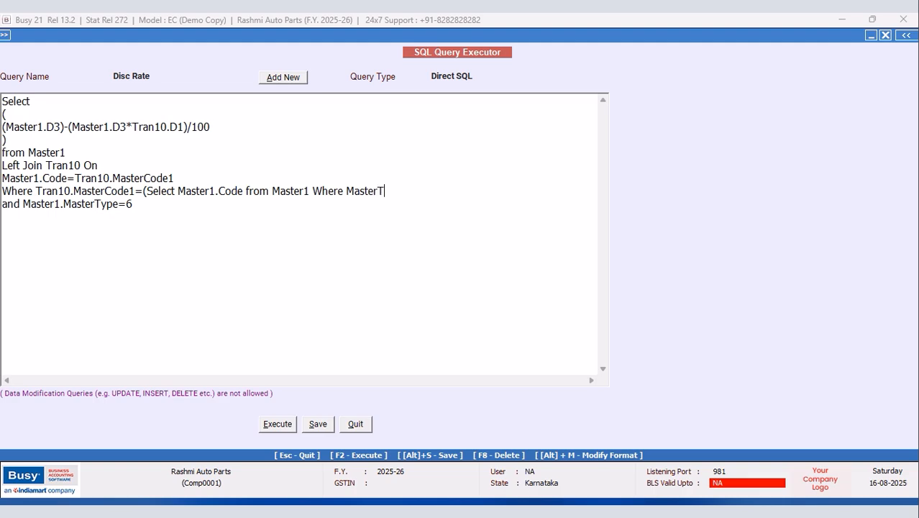
pyautogui.press('BackSpace')
pyautogui.write('1.Code=@ItemCode')
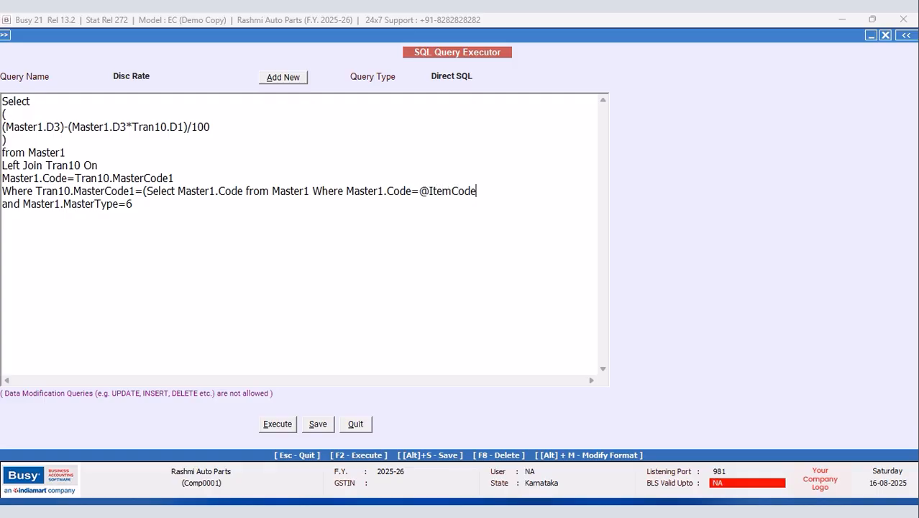
pyautogui.write('@')
# Step: Set the Query Type to Item Master and save the Disc Rate query
pyautogui.click(474, 78)
pyautogui.click(495, 126)
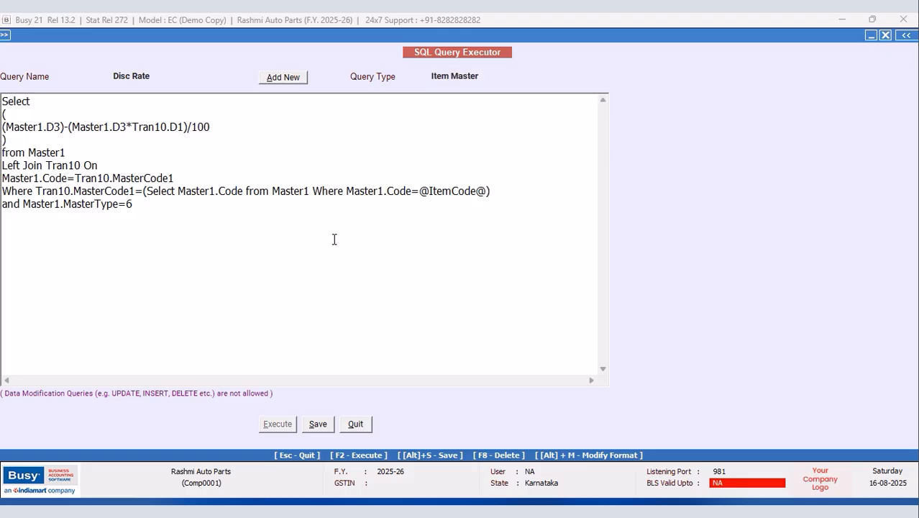
pyautogui.click(320, 424)
pyautogui.click(546, 283)
# Step: Open the List of Items (Screen, Standard Format, All Items) in NEW DESIGN and add a custom column
pyautogui.click(363, 429)
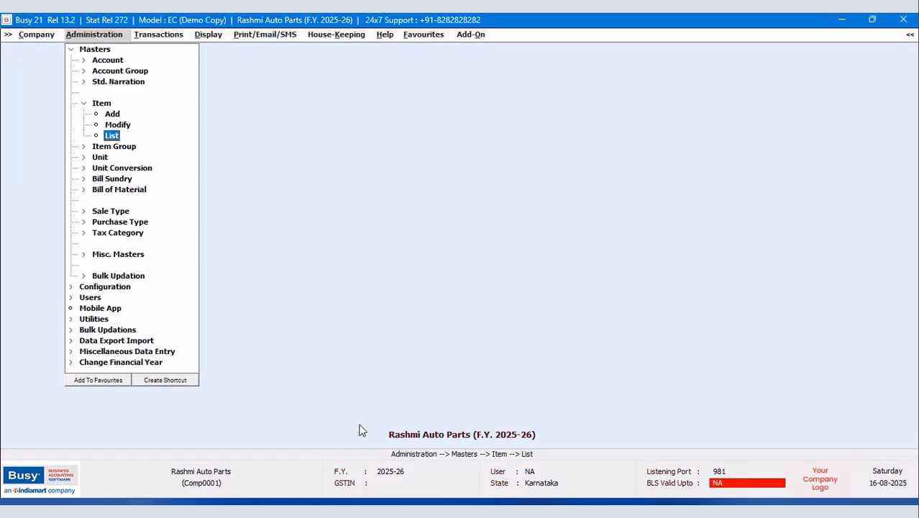
pyautogui.click(113, 136)
pyautogui.click(402, 285)
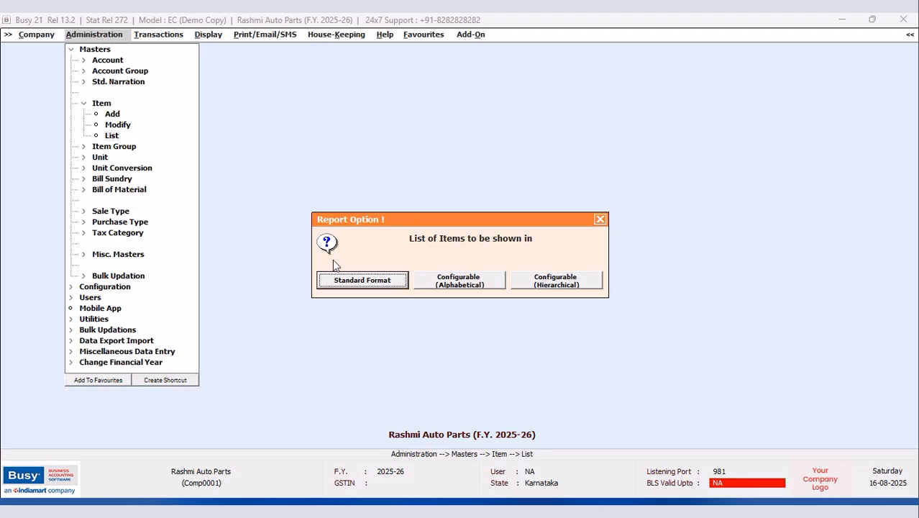
pyautogui.click(394, 286)
pyautogui.click(426, 283)
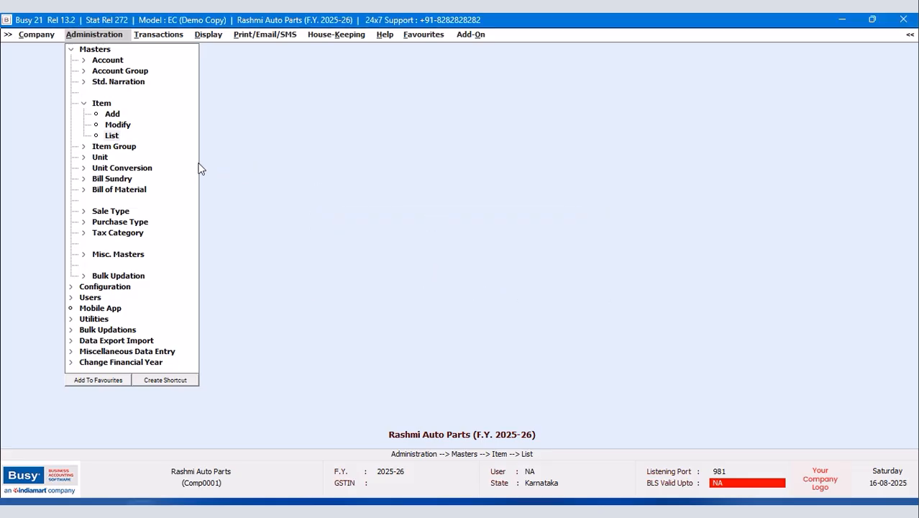
pyautogui.click(160, 98)
pyautogui.click(168, 162)
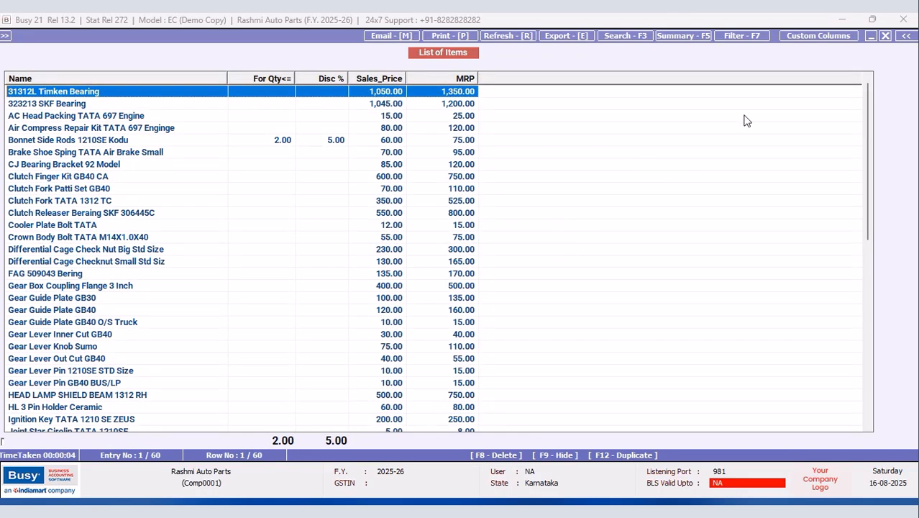
pyautogui.click(799, 37)
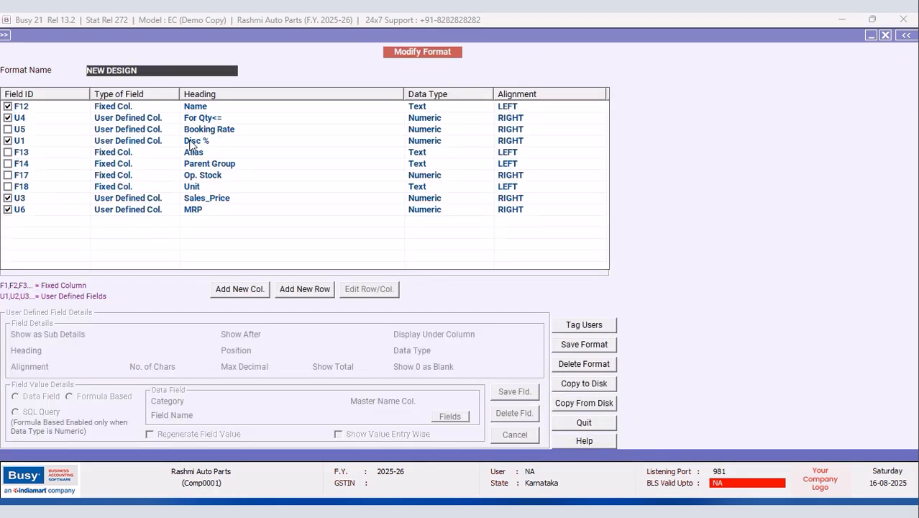
pyautogui.click(244, 289)
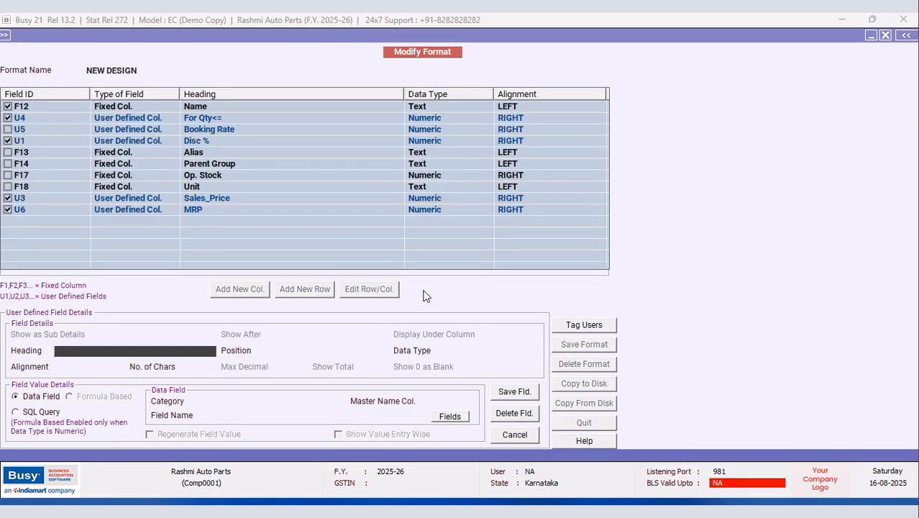
# Step: Head the column 'Disc RATE' as a numeric last column, 12 characters, Show Total N
pyautogui.write('Disc RATE')
pyautogui.press('Return')
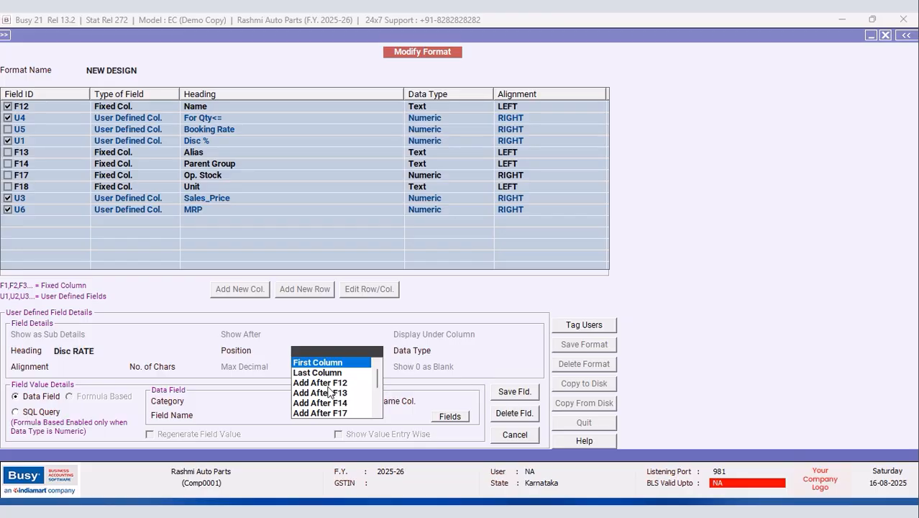
pyautogui.click(328, 374)
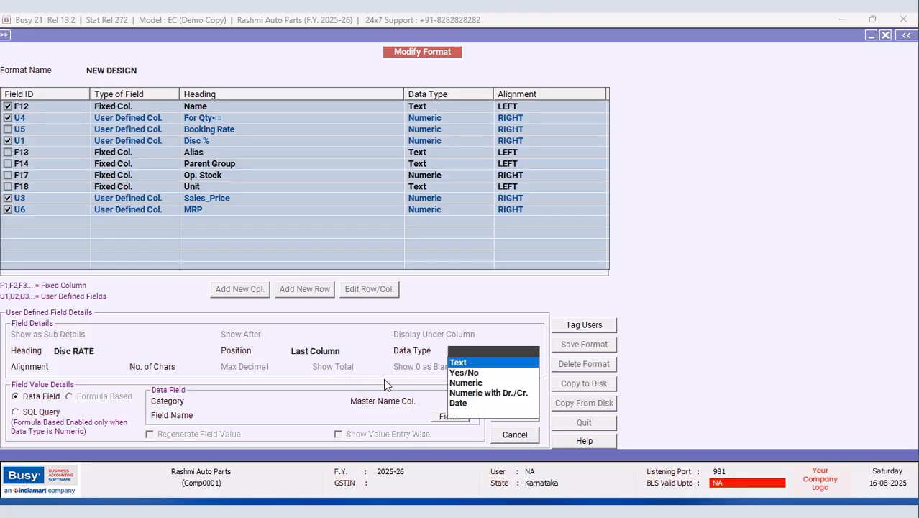
pyautogui.click(461, 383)
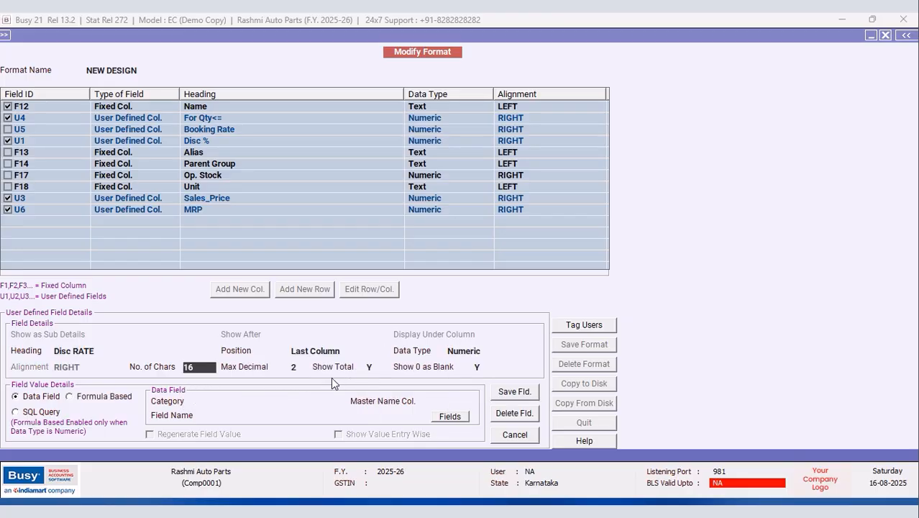
pyautogui.click(380, 367)
pyautogui.write('N')
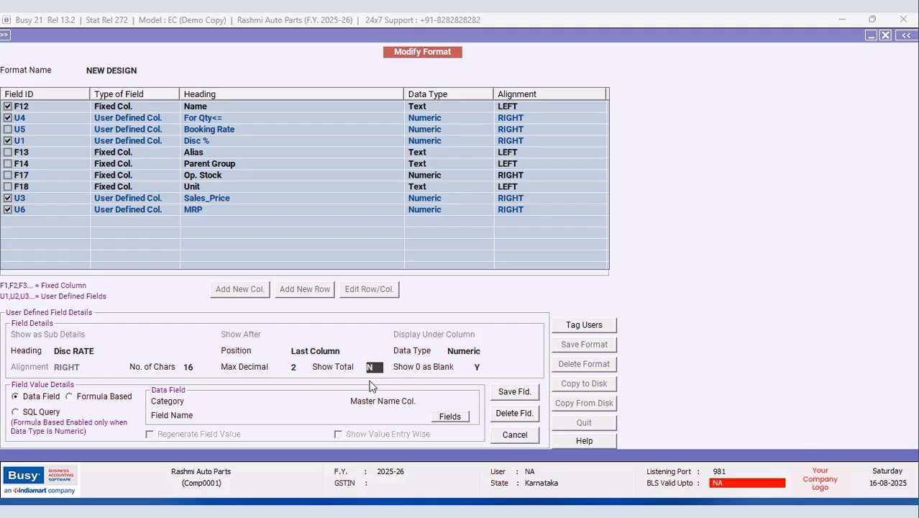
pyautogui.click(203, 369)
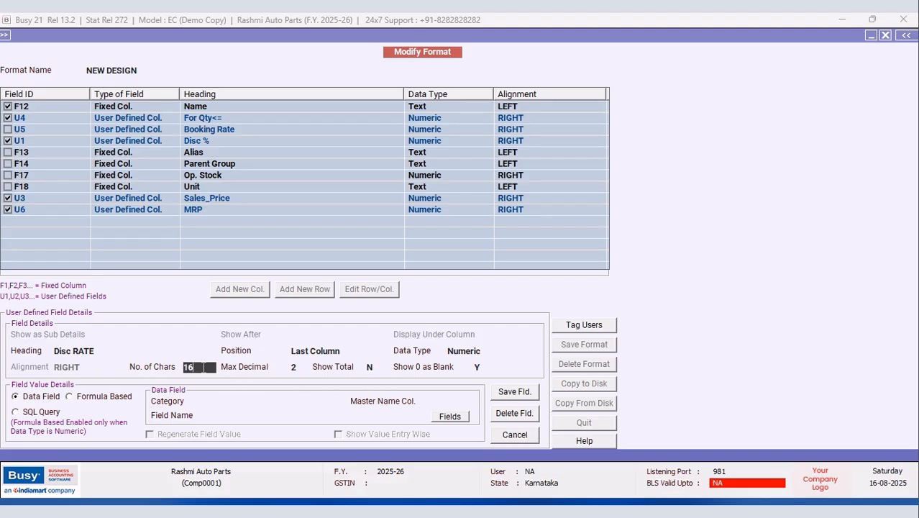
pyautogui.write('12')
pyautogui.press('Return')
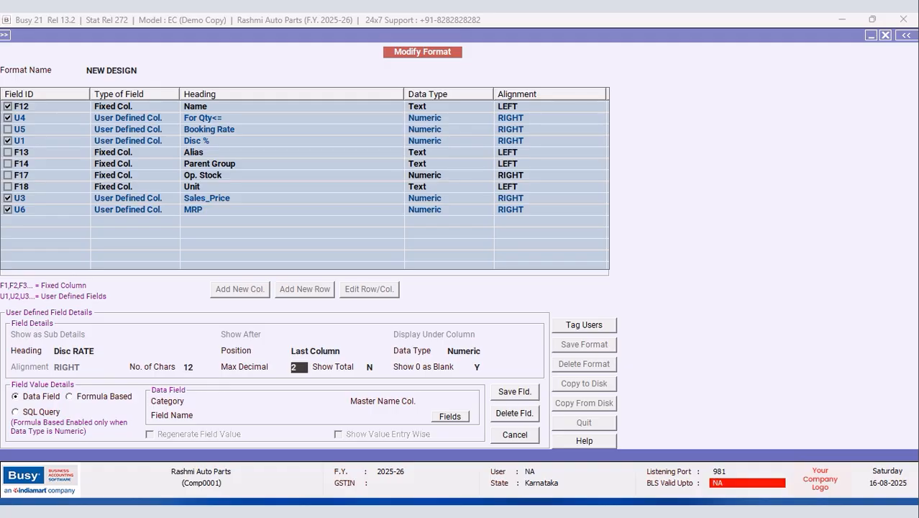
# Step: Draw the column's data from Item Master matched on Item Name column F12
pyautogui.click(212, 400)
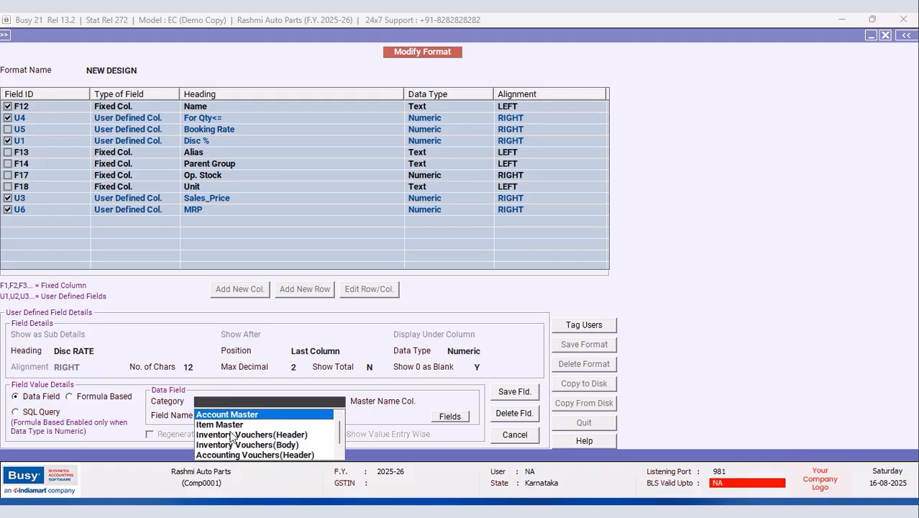
pyautogui.click(231, 425)
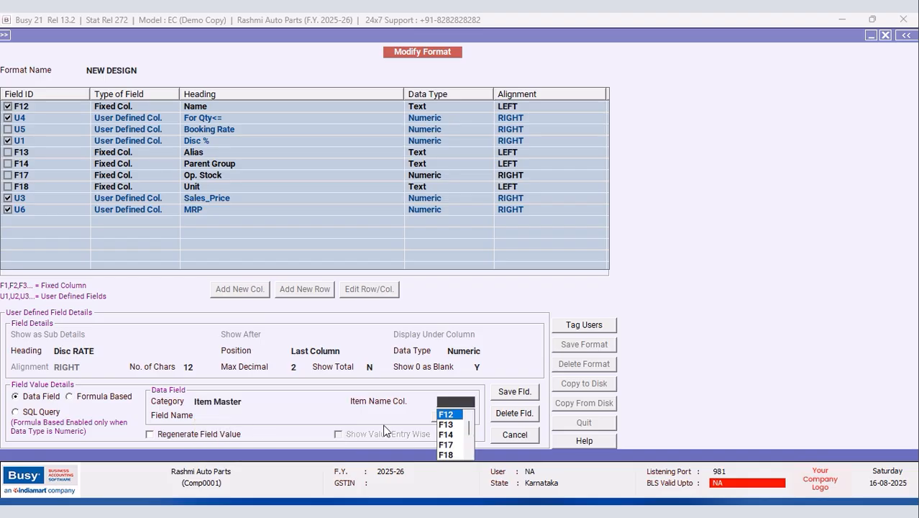
pyautogui.click(443, 418)
pyautogui.click(444, 419)
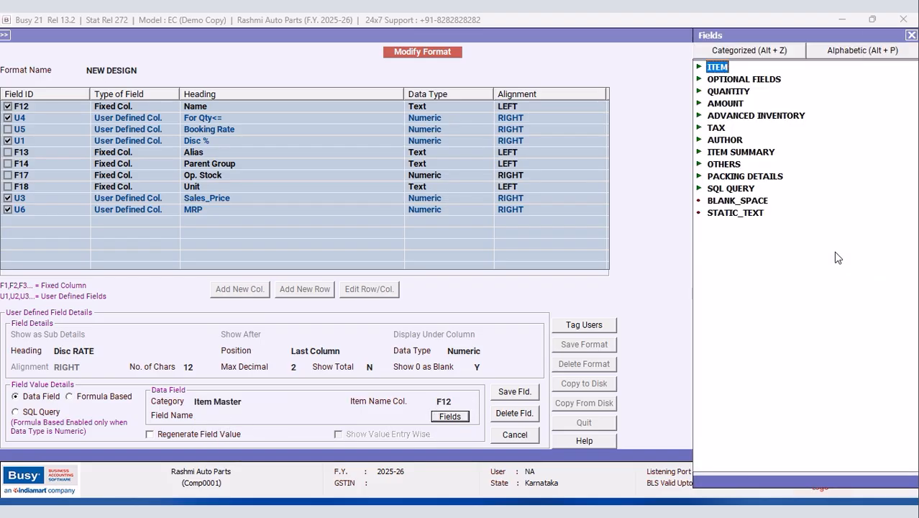
# Step: Link the column to SQL_QUERY_NUM with query Disc Rate, regeneration on, and save it as U7
pyautogui.doubleClick(744, 190)
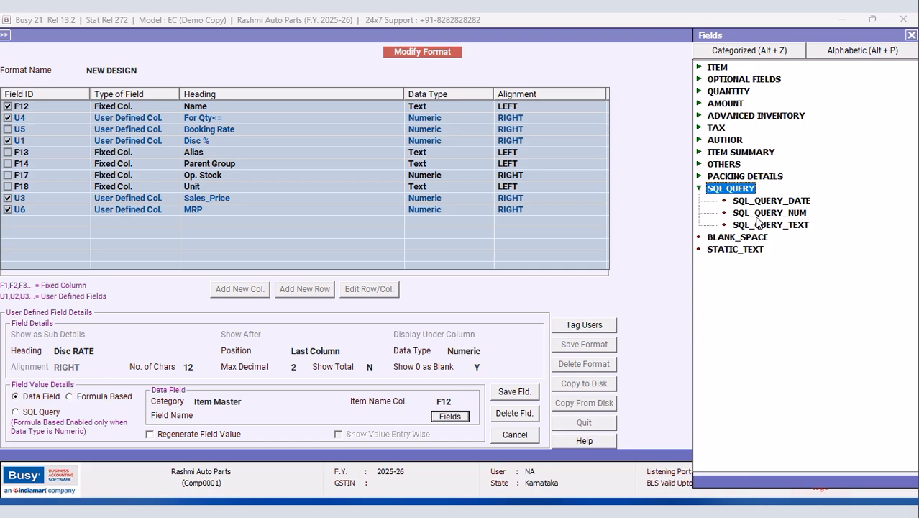
pyautogui.doubleClick(756, 215)
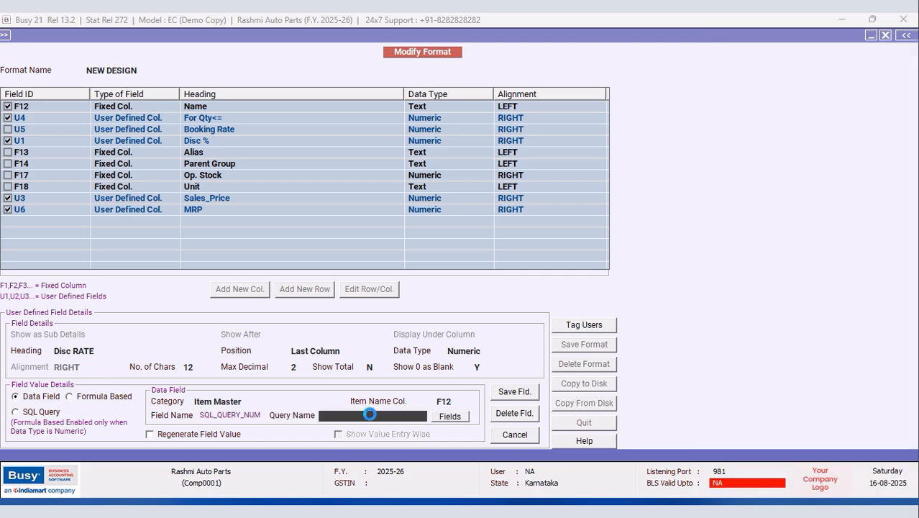
pyautogui.click(371, 416)
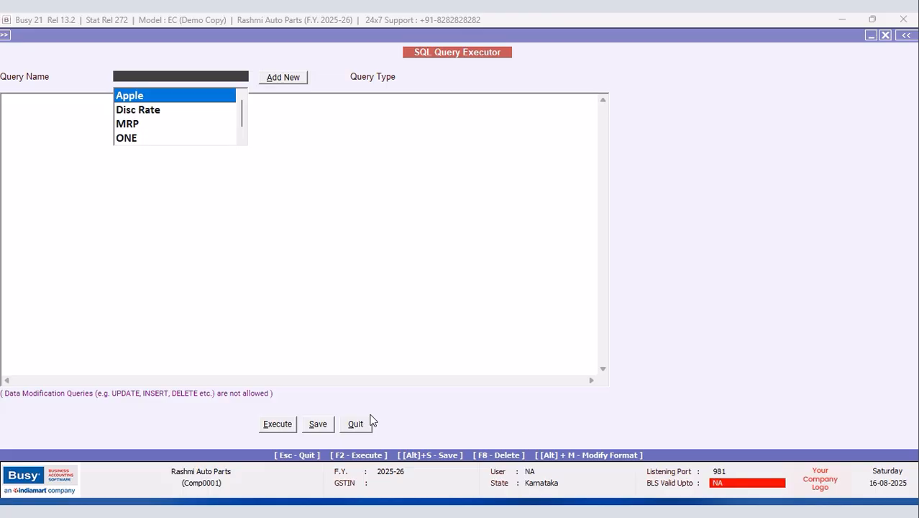
pyautogui.click(356, 424)
pyautogui.write('Disc Rate')
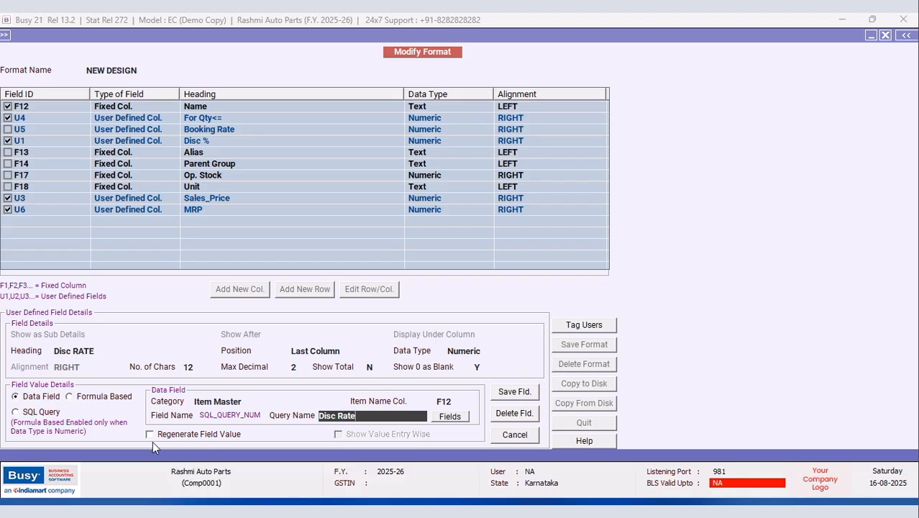
pyautogui.click(150, 434)
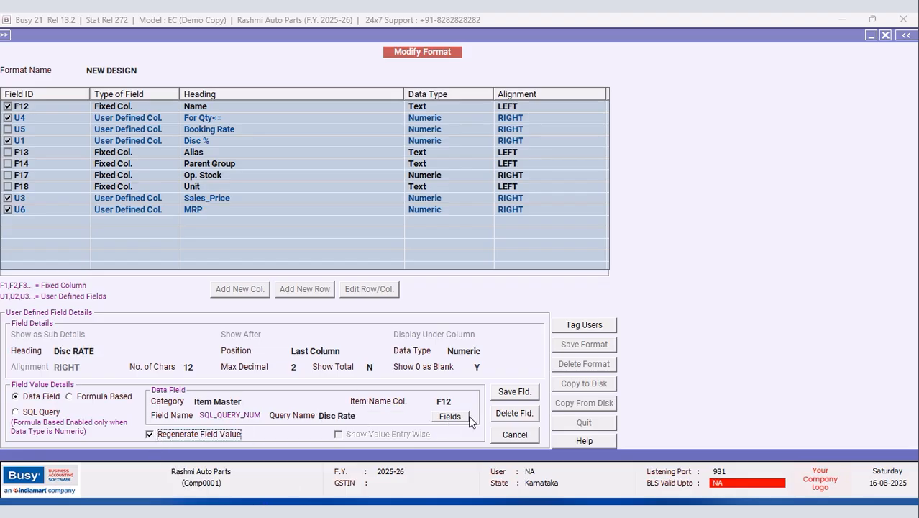
pyautogui.click(528, 394)
pyautogui.click(497, 296)
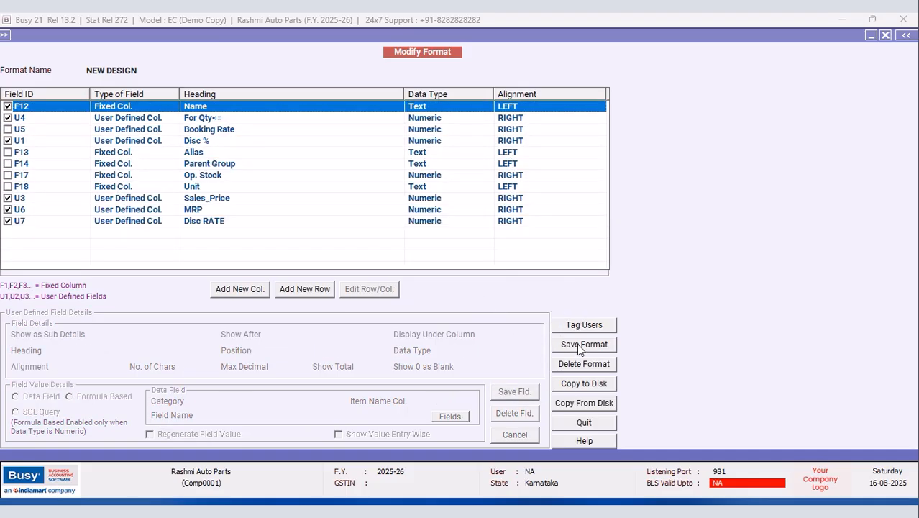
# Step: Save the NEW DESIGN format, reload the item list and select Bonnet Side Rods, showing Disc RATE 57.00
pyautogui.click(578, 344)
pyautogui.click(496, 292)
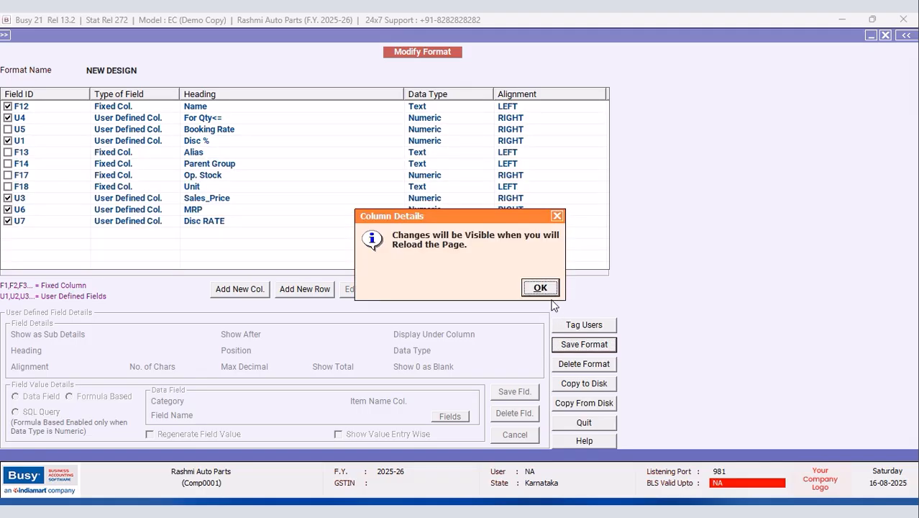
pyautogui.click(545, 291)
pyautogui.click(886, 36)
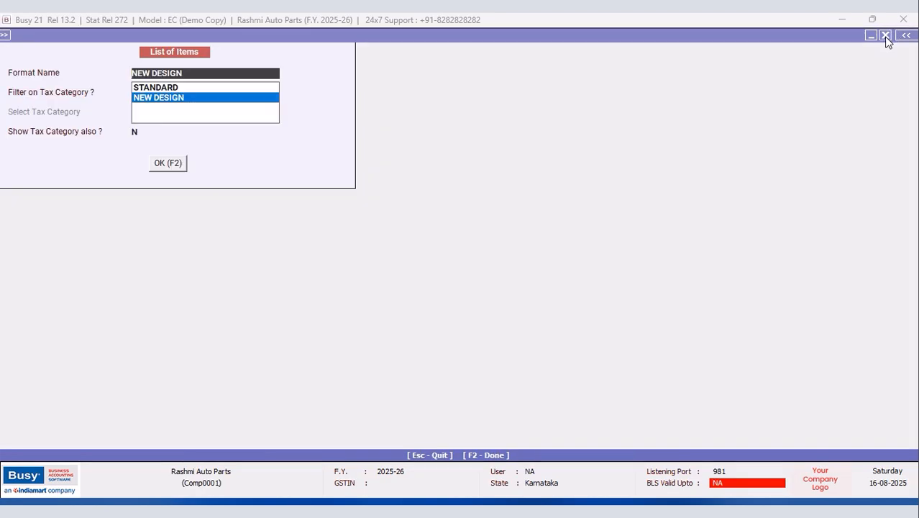
pyautogui.press('Return')
pyautogui.press('F2')
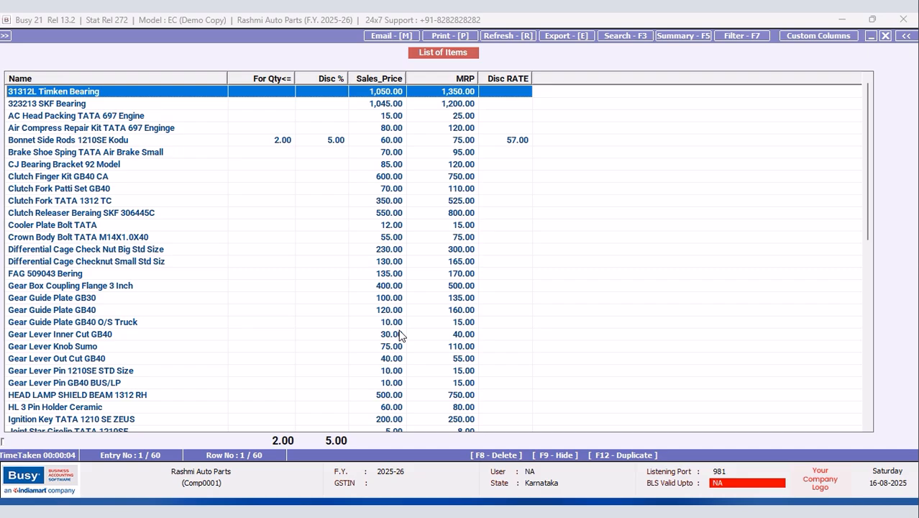
pyautogui.click(343, 140)
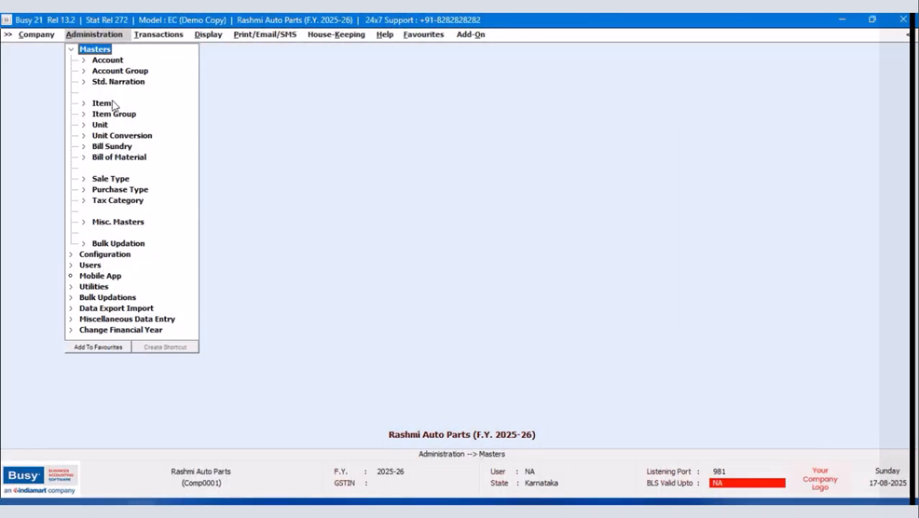
# Step: Reopen the All Items list in NEW DESIGN format and sort it by For Qty<=
pyautogui.click(101, 103)
pyautogui.click(115, 136)
pyautogui.click(414, 289)
pyautogui.click(403, 285)
pyautogui.click(416, 284)
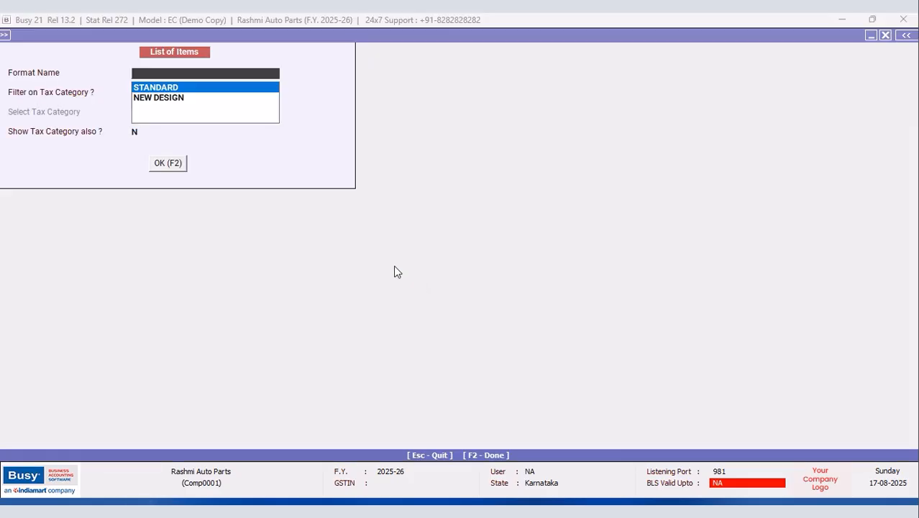
pyautogui.click(184, 101)
pyautogui.click(171, 162)
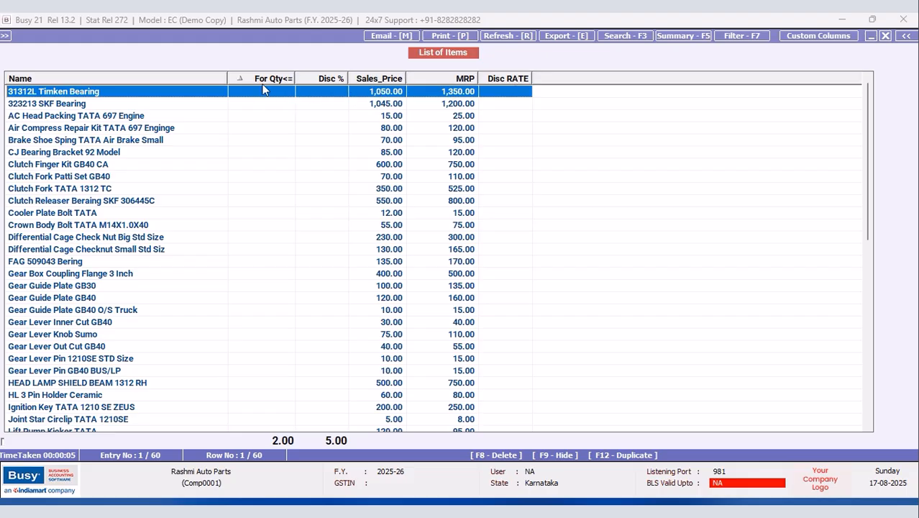
pyautogui.click(242, 77)
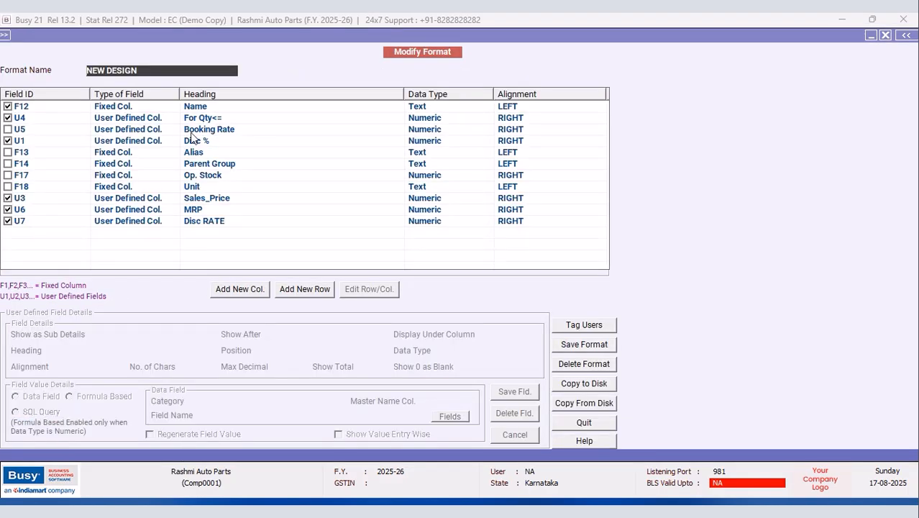
pyautogui.click(203, 119)
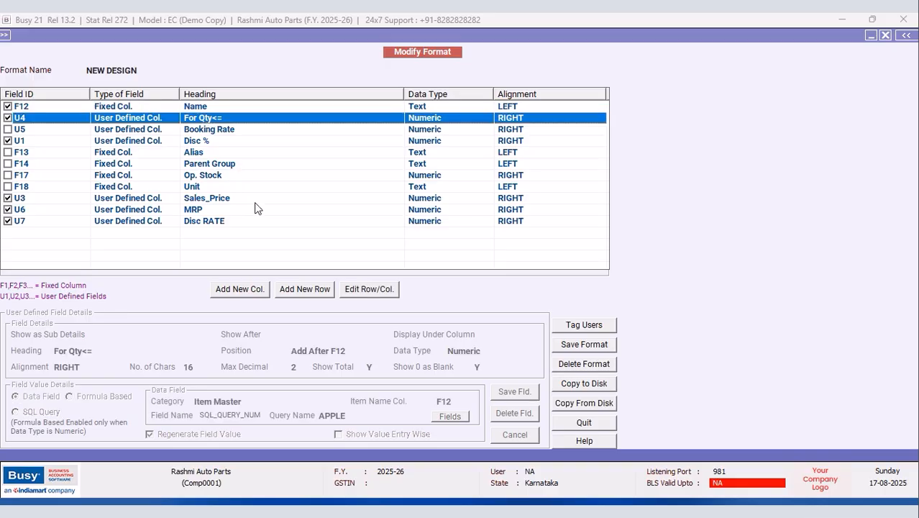
pyautogui.click(370, 289)
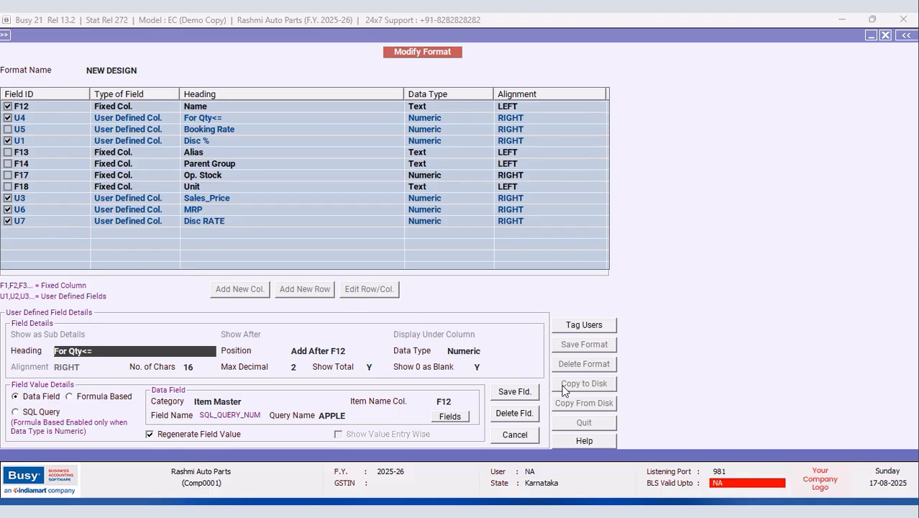
pyautogui.click(515, 435)
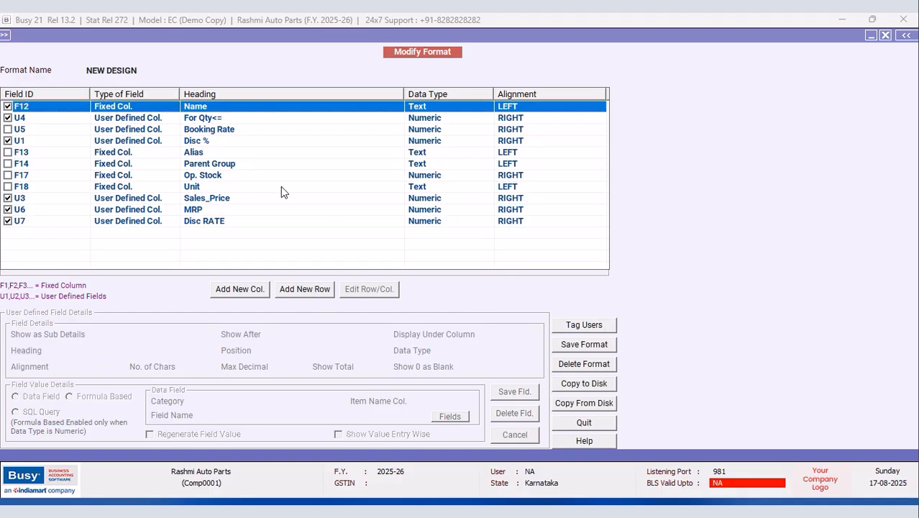
# Step: Add a column headed 'For Qty>2' as a numeric last column with Show Total N
pyautogui.click(246, 291)
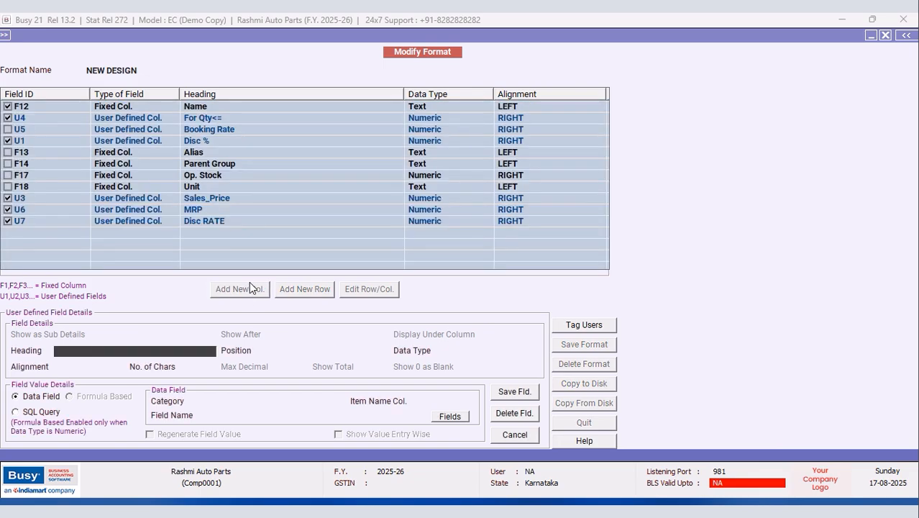
pyautogui.write('For Qty>2')
pyautogui.press('Return')
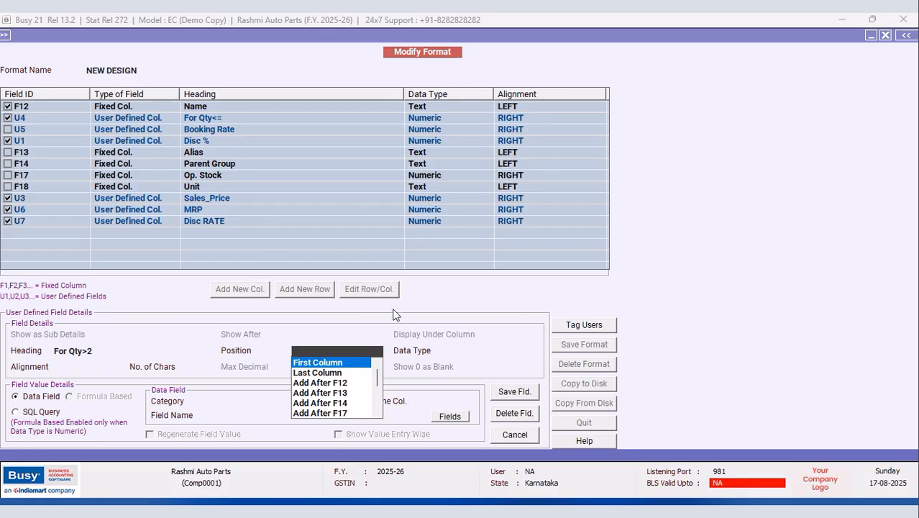
pyautogui.click(339, 374)
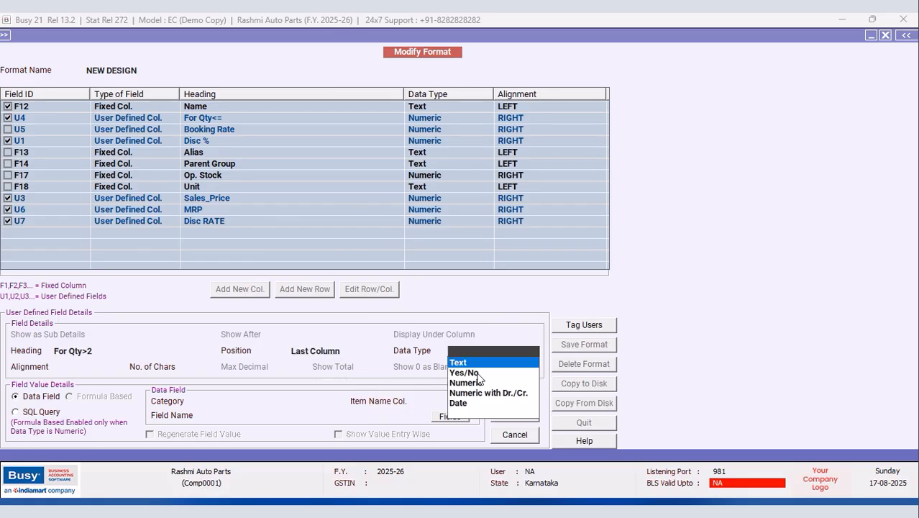
pyautogui.click(471, 383)
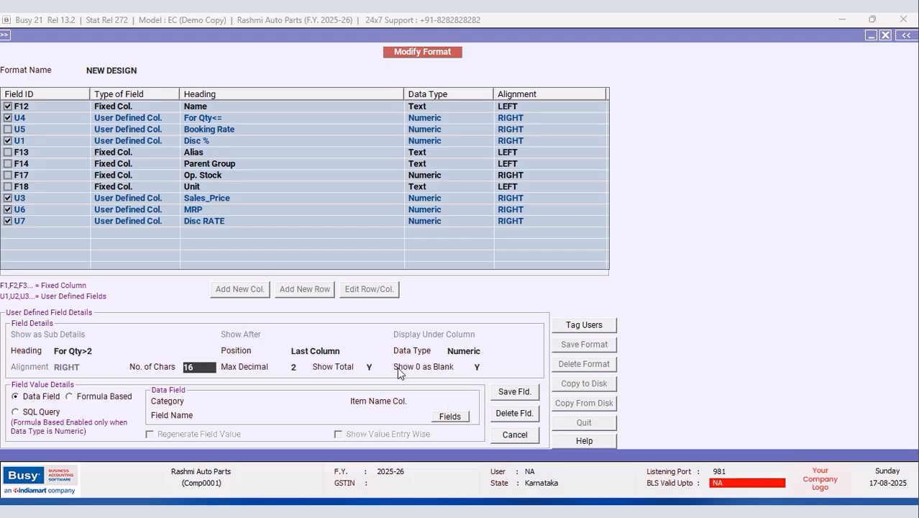
pyautogui.click(379, 366)
pyautogui.write('N')
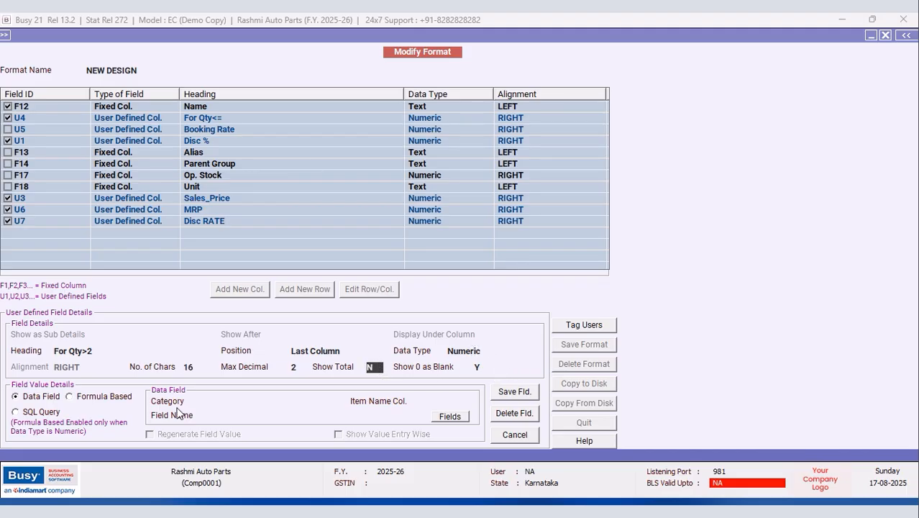
# Step: Take the For Qty>2 data from Item Master, matched on Item Name column F12
pyautogui.click(255, 401)
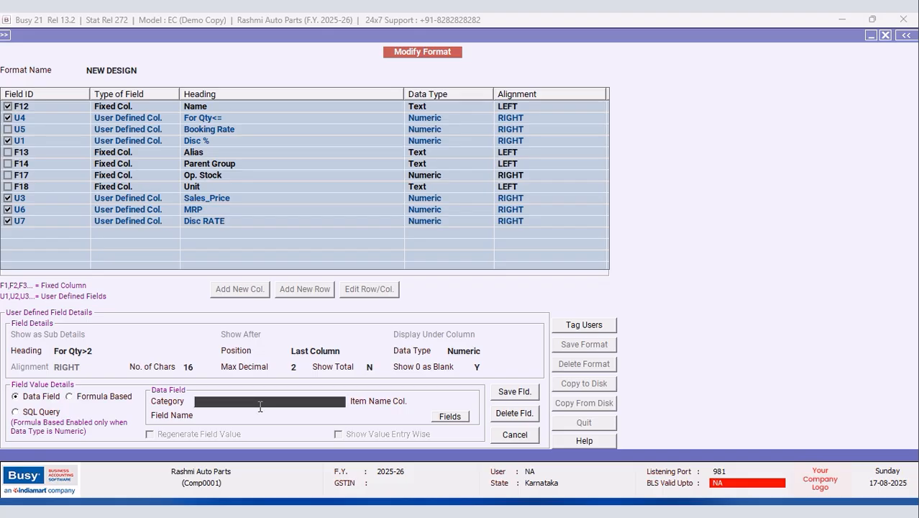
pyautogui.click(262, 405)
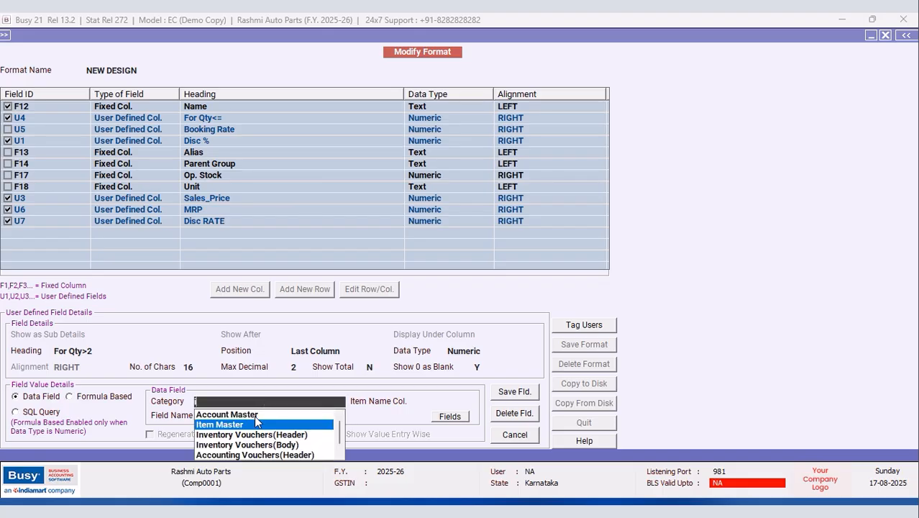
pyautogui.click(225, 422)
pyautogui.click(448, 417)
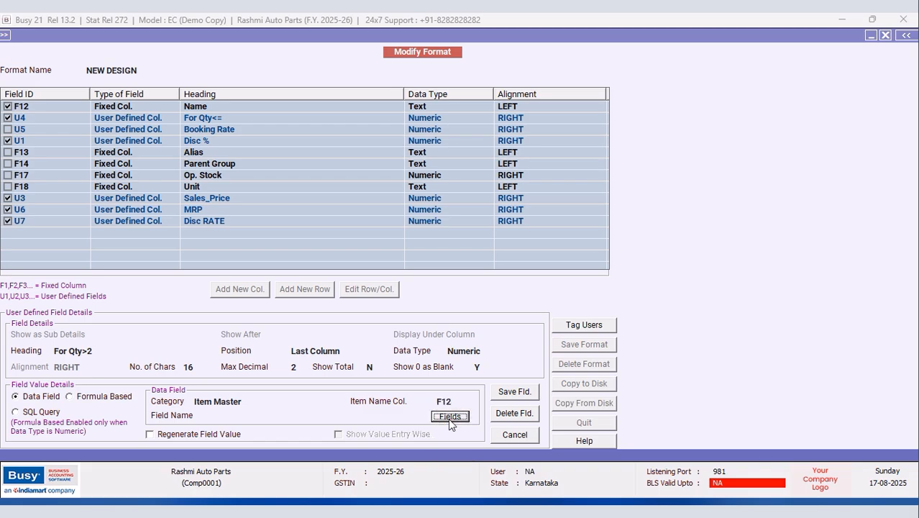
pyautogui.press('Return')
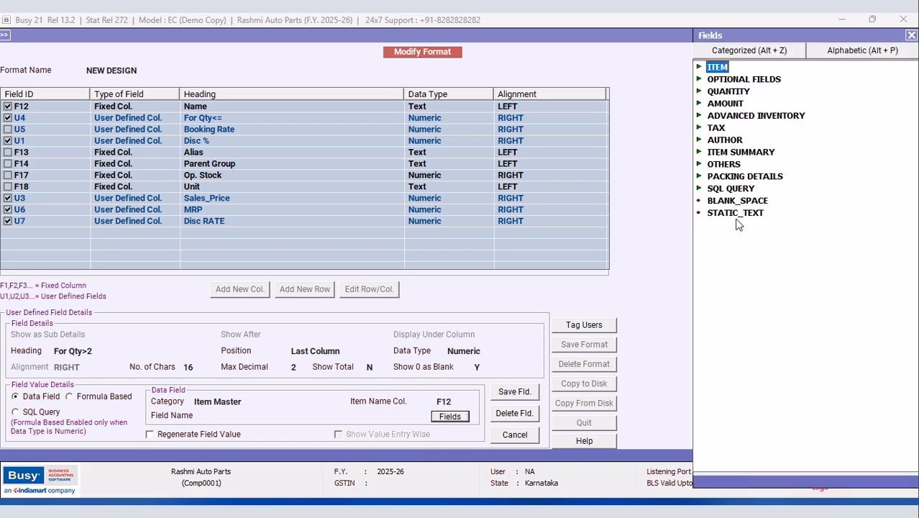
# Step: Feed For Qty>2 from SQL_QUERY_NUM using the Apple query and save it as column U8
pyautogui.doubleClick(729, 189)
pyautogui.click(780, 214)
pyautogui.press('Return')
pyautogui.write('Apple')
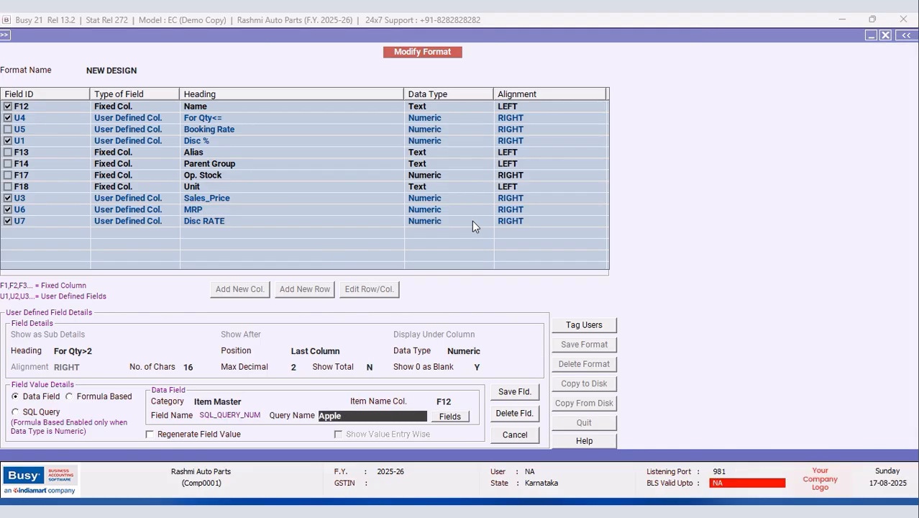
pyautogui.click(515, 391)
pyautogui.click(490, 292)
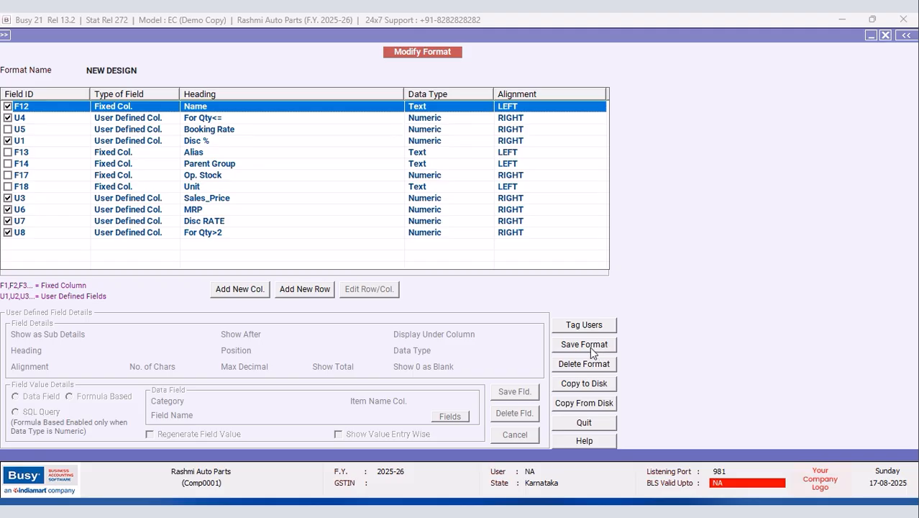
# Step: Save the updated item list format and confirm the save
pyautogui.click(592, 351)
pyautogui.click(496, 293)
pyautogui.click(547, 288)
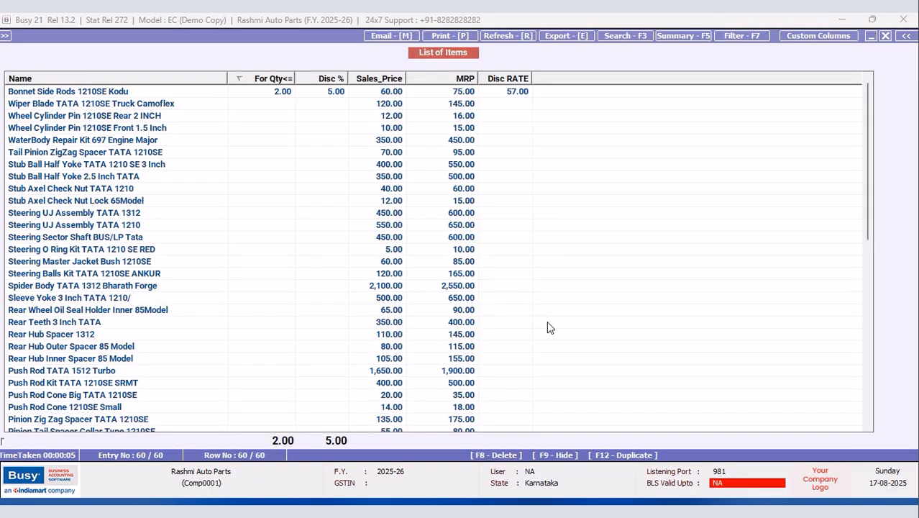
# Step: Reload the item list in NEW DESIGN and check Bonnet Side Rods shows 2.00 under For Qty>2
pyautogui.click(886, 36)
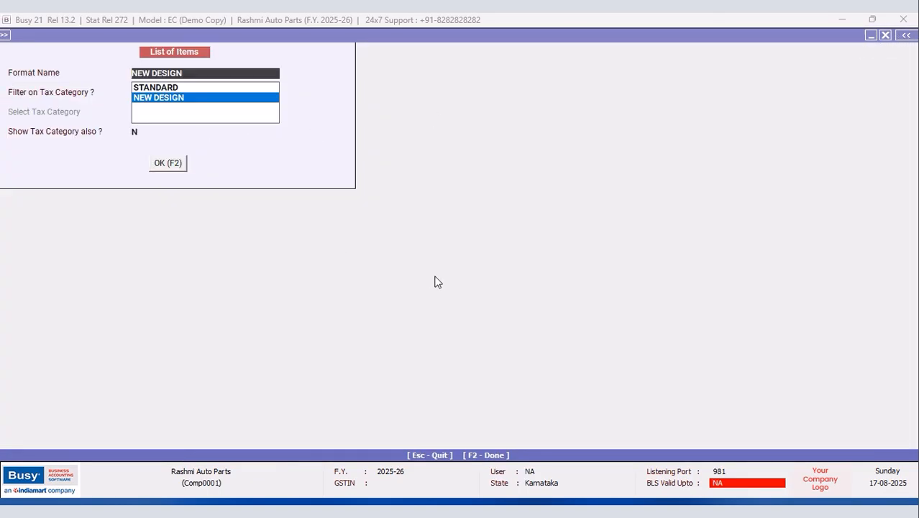
pyautogui.press('F2')
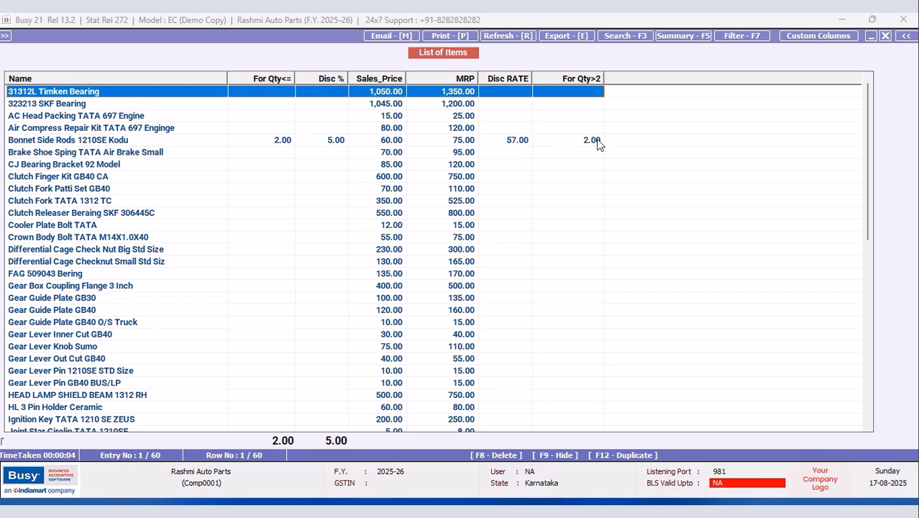
pyautogui.click(597, 141)
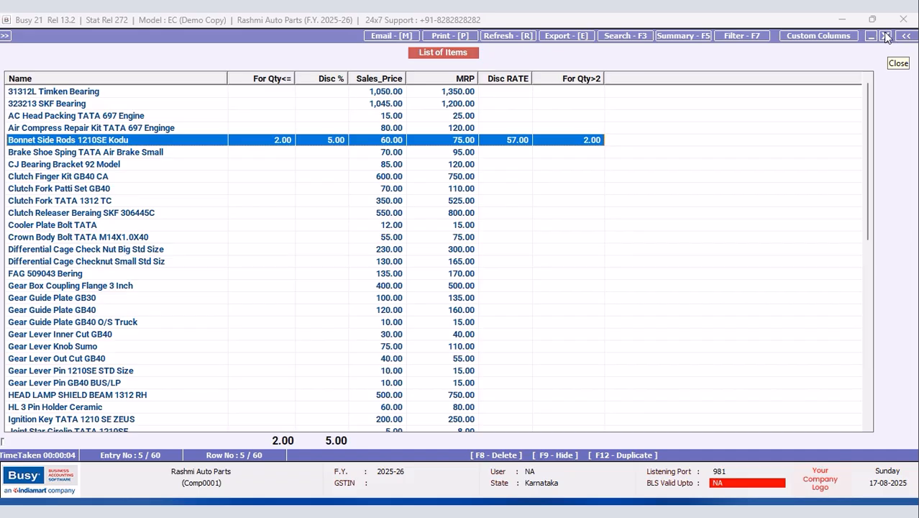
# Step: Close the item list report and cancel the format and output dialogs
pyautogui.click(886, 36)
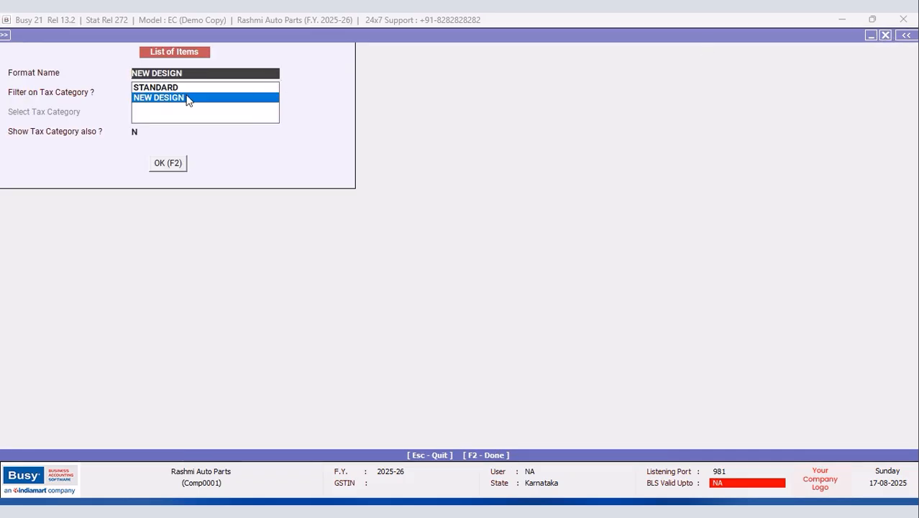
pyautogui.click(886, 36)
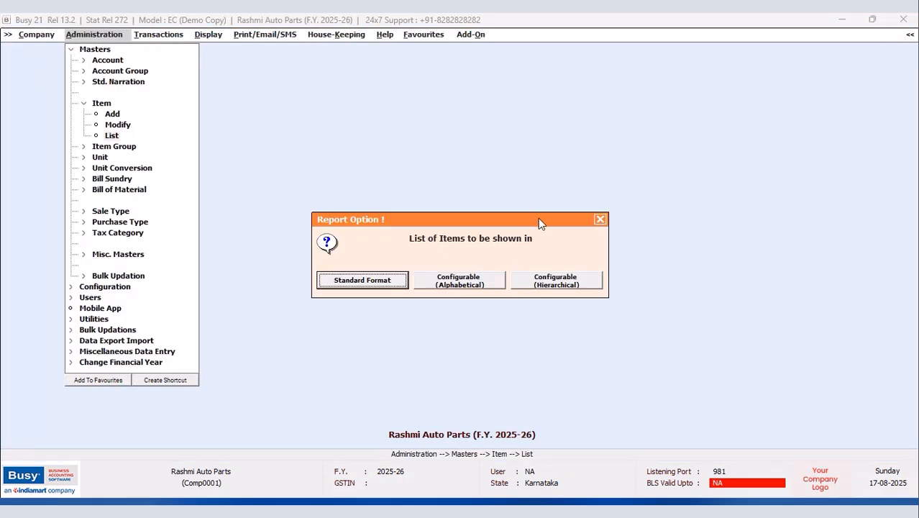
pyautogui.click(602, 219)
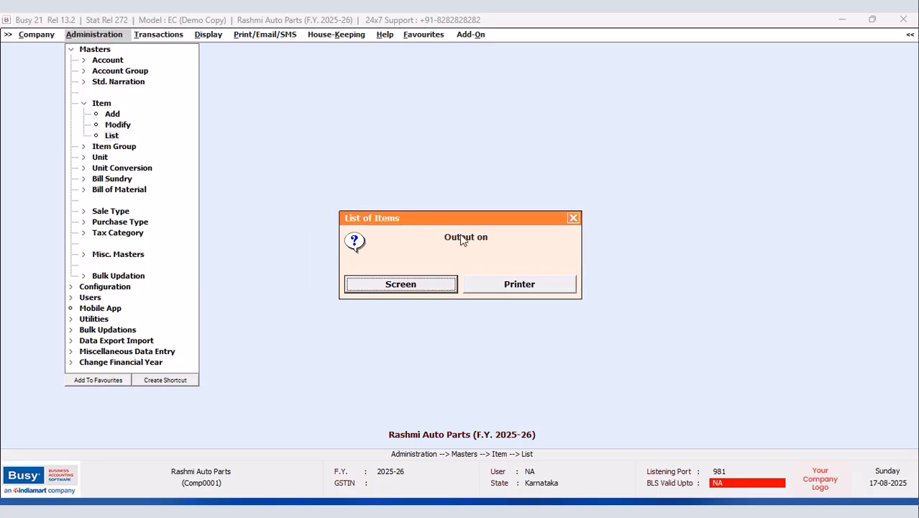
pyautogui.click(572, 220)
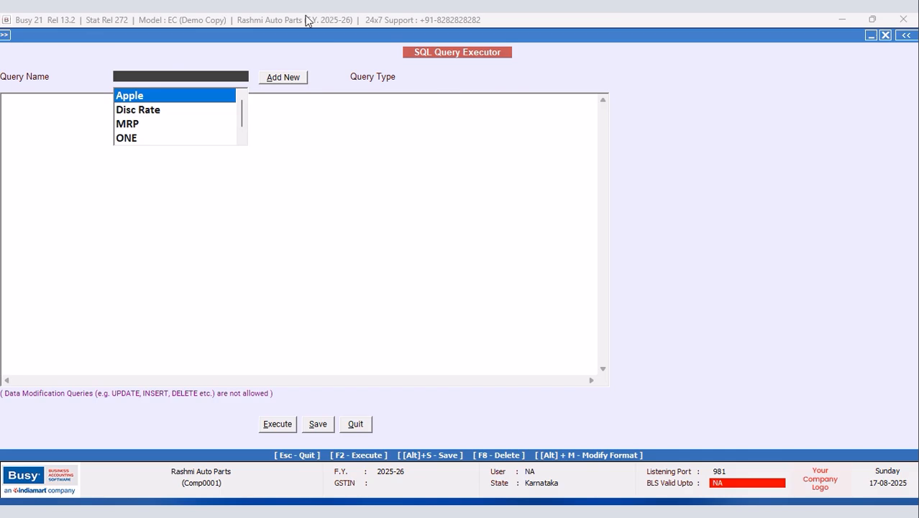
# Step: Create a new Direct SQL query named MAPLE, ready for its query text
pyautogui.click(285, 78)
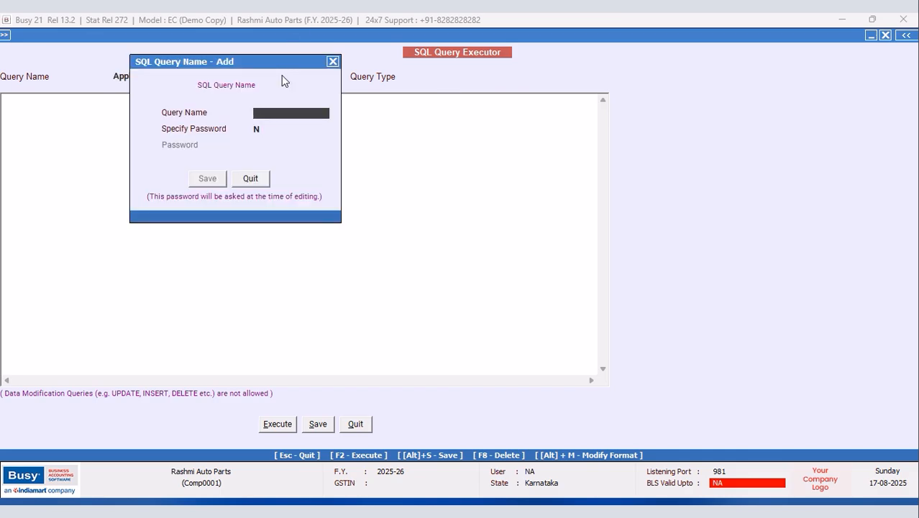
pyautogui.write('MAPLE')
pyautogui.click(207, 178)
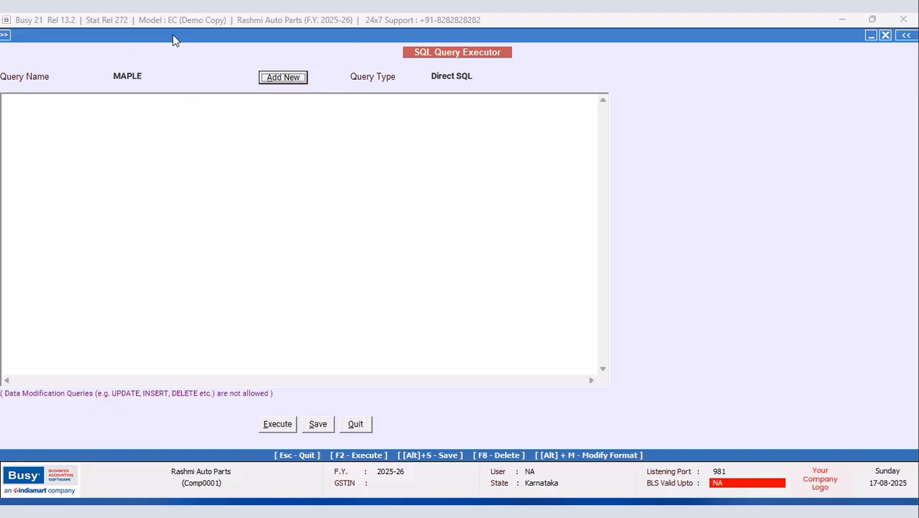
pyautogui.click(53, 108)
# Step: Write 'Select Tran10.C1 from Tran10' on three lines and execute it, returning 5.00+2.5
pyautogui.write('Select')
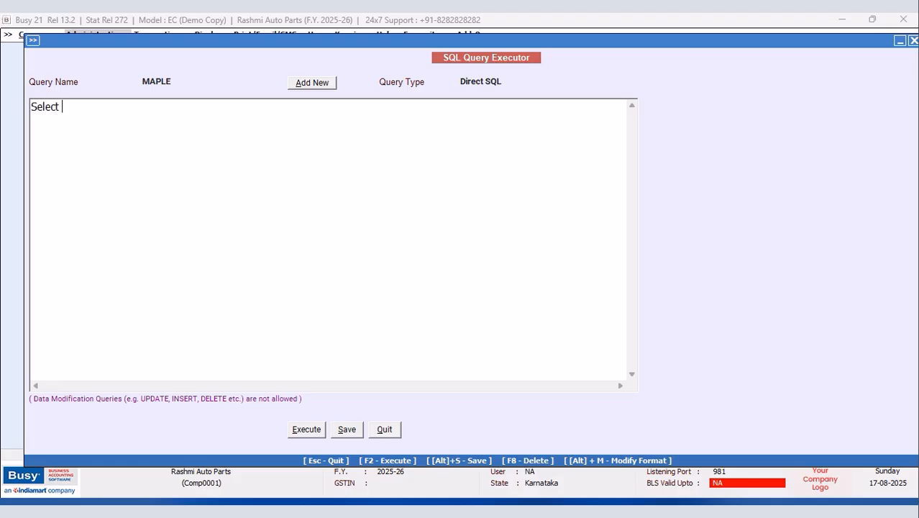
pyautogui.press('Return')
pyautogui.write('Tran10.C1')
pyautogui.press('Return')
pyautogui.write('FR')
pyautogui.press('BackSpace')
pyautogui.press('BackSpace')
pyautogui.write('from Tran')
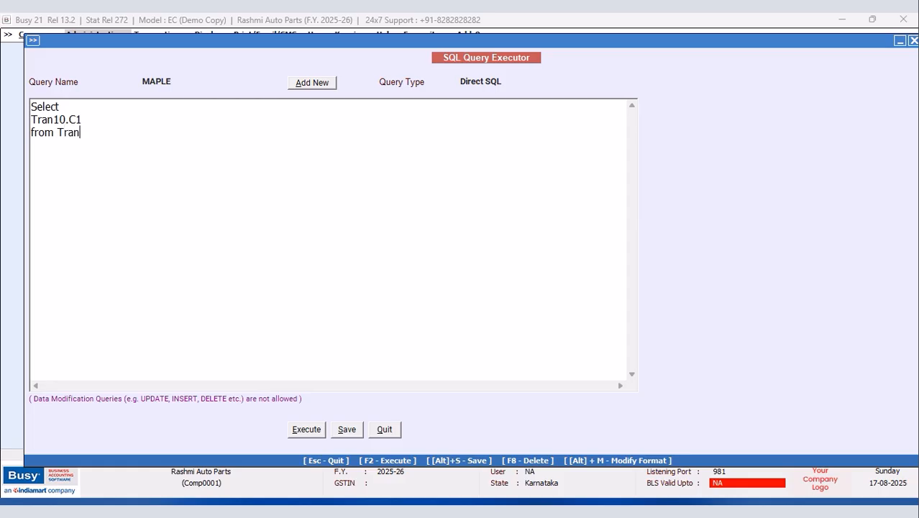
pyautogui.write('10')
pyautogui.click(303, 431)
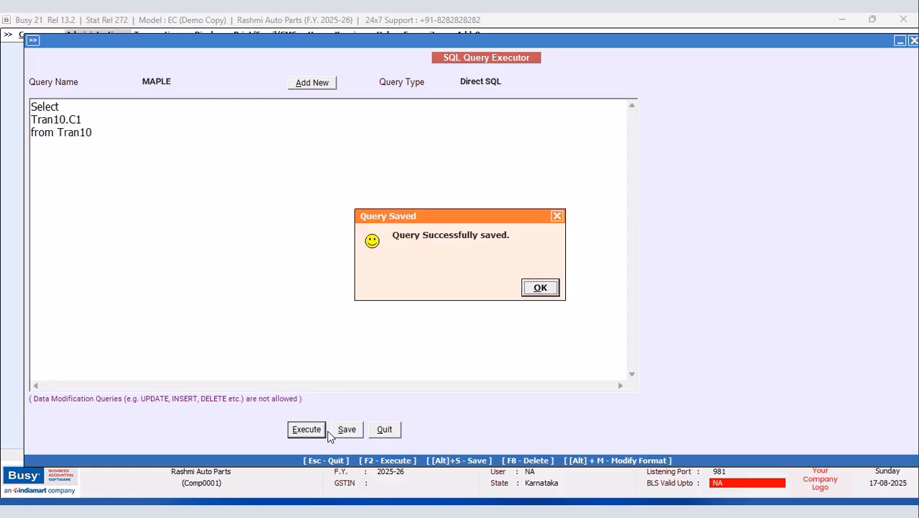
pyautogui.click(556, 287)
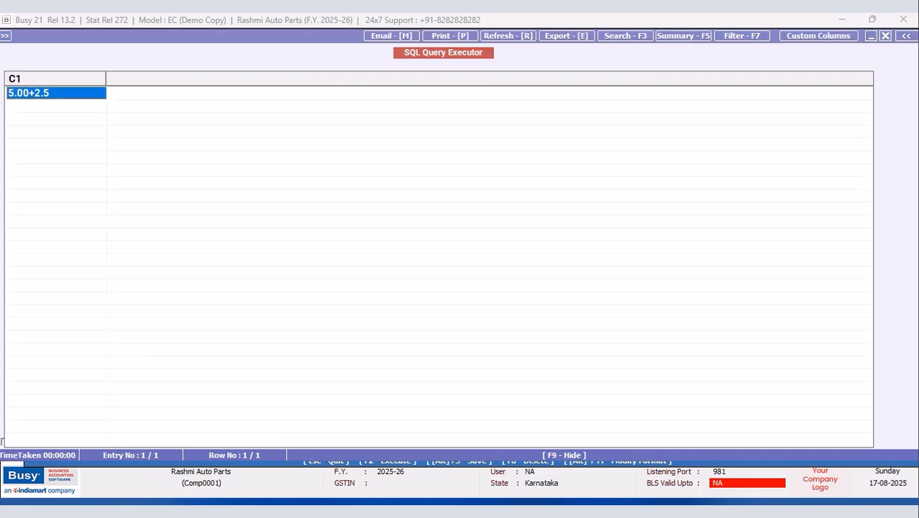
# Step: Close the results grid and put the caret at the end of the MAPLE query
pyautogui.click(886, 35)
pyautogui.click(117, 130)
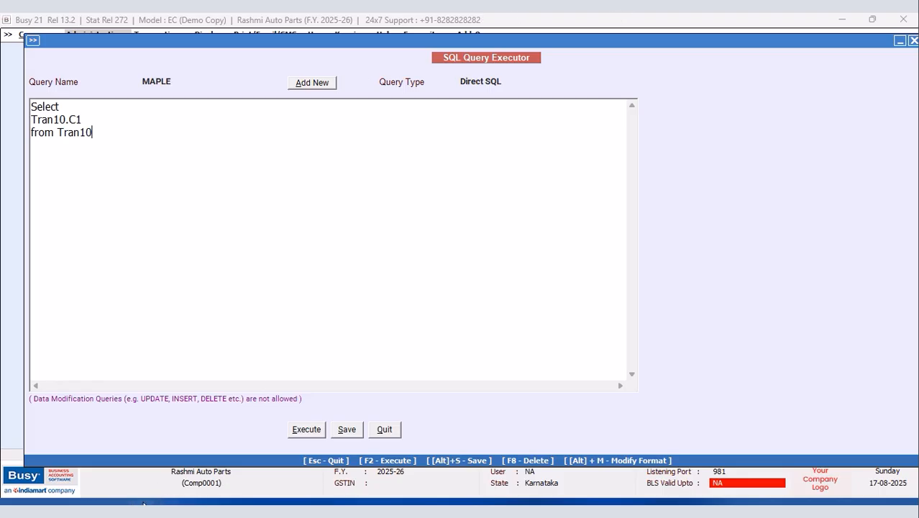
# Step: Add 'Left Join Master1 on Master1.Code=Tran10.MasterCode1' to the query
pyautogui.press('Return')
pyautogui.write('Left Join Master')
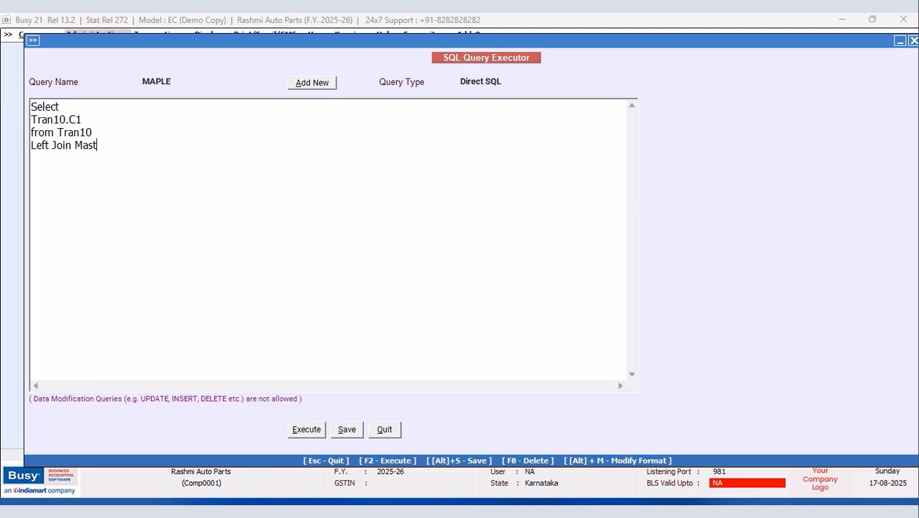
pyautogui.press('BackSpace')
pyautogui.write('r1 on')
pyautogui.press('Return')
pyautogui.write('Master1.Code')
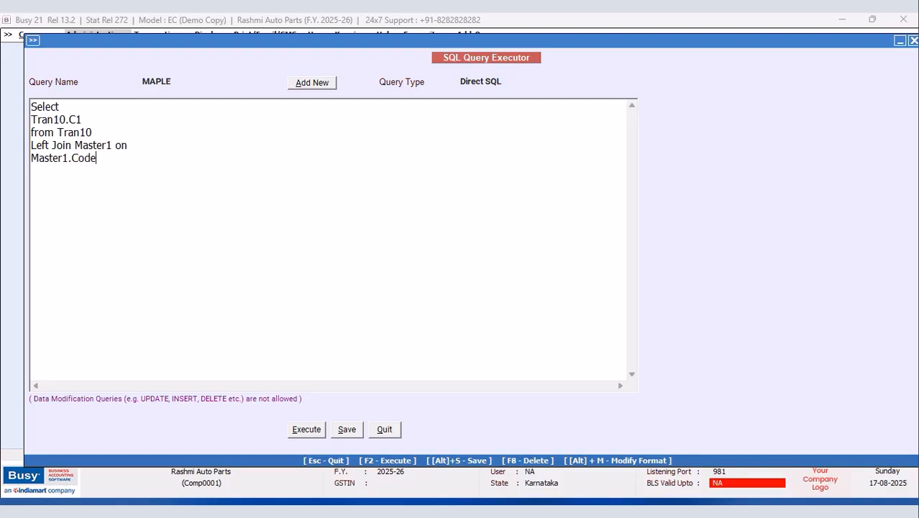
pyautogui.write('=Tran10.MasterCode1')
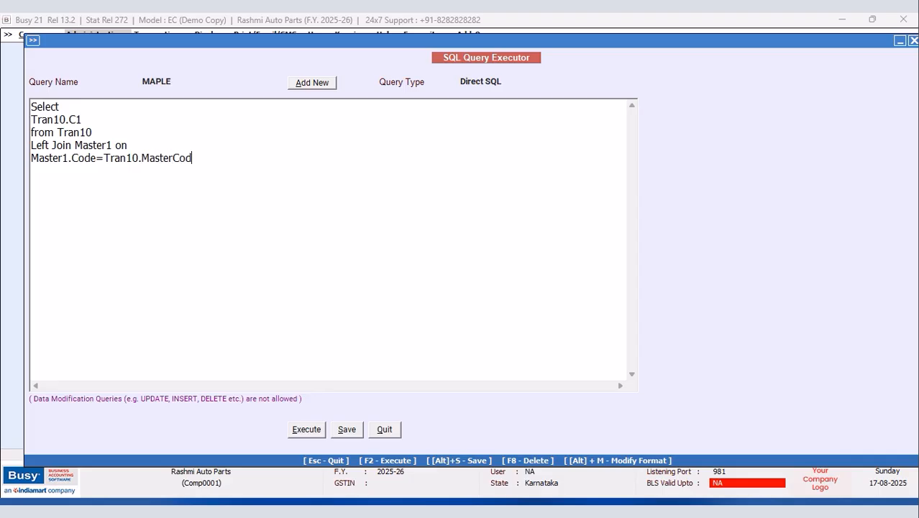
# Step: Add 'Where Master1.MasterType=6' and execute the query, still returning 5.00+2.5
pyautogui.press('Return')
pyautogui.write('Where Master')
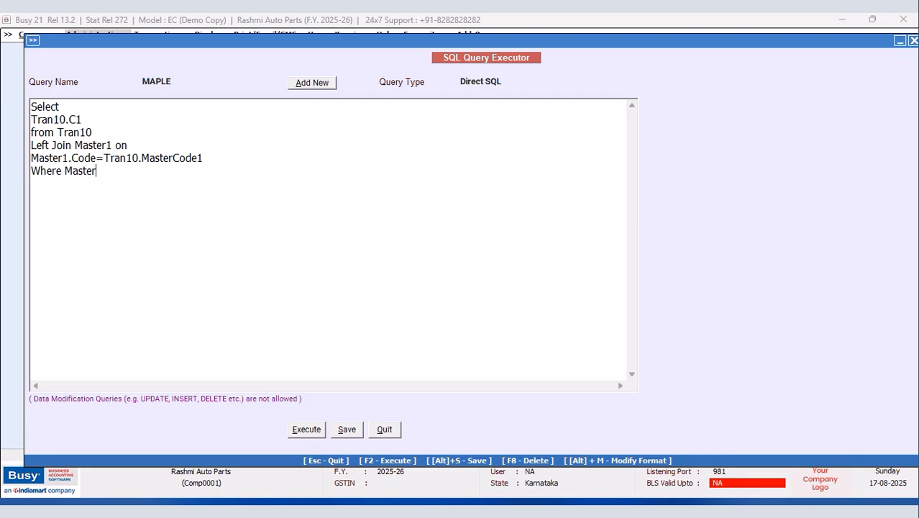
pyautogui.write('1.MasterType=6')
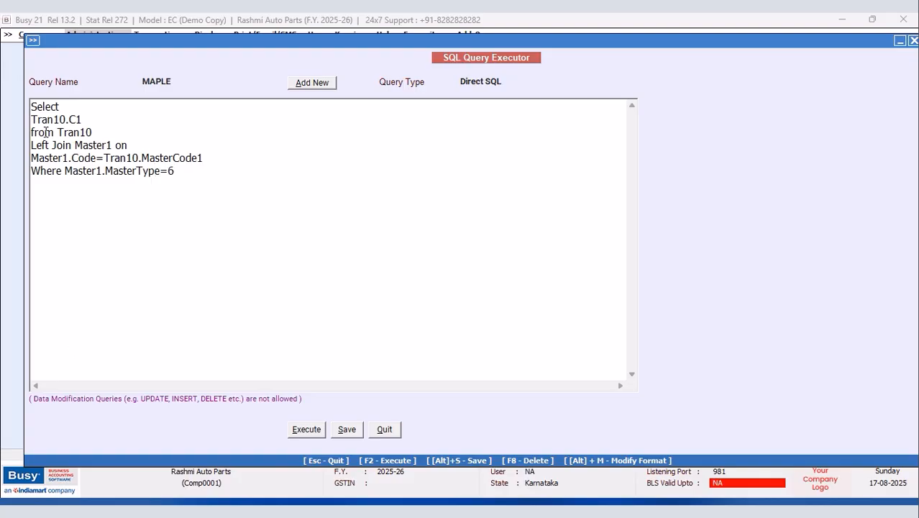
pyautogui.click(305, 431)
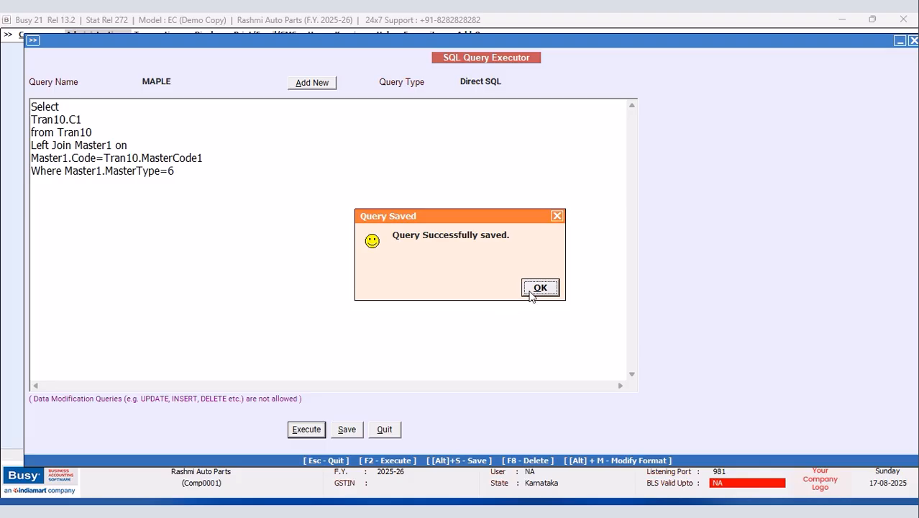
pyautogui.click(530, 292)
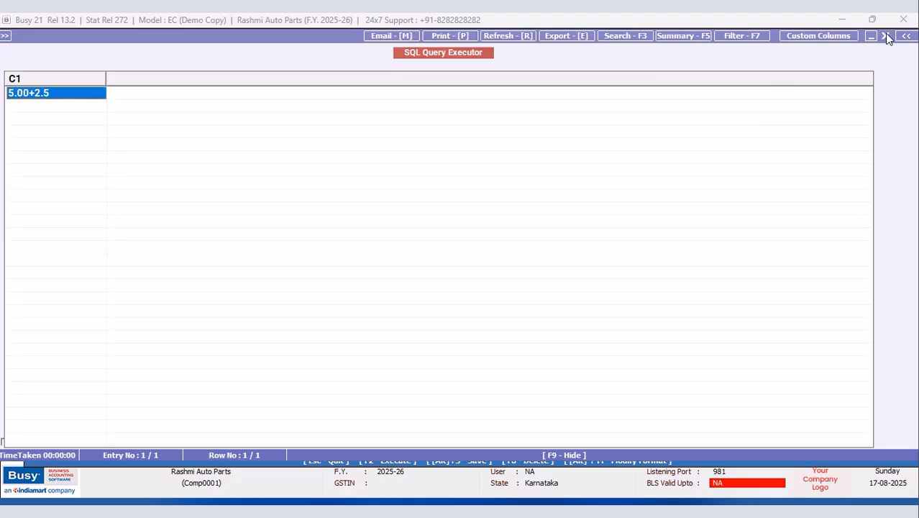
pyautogui.click(886, 36)
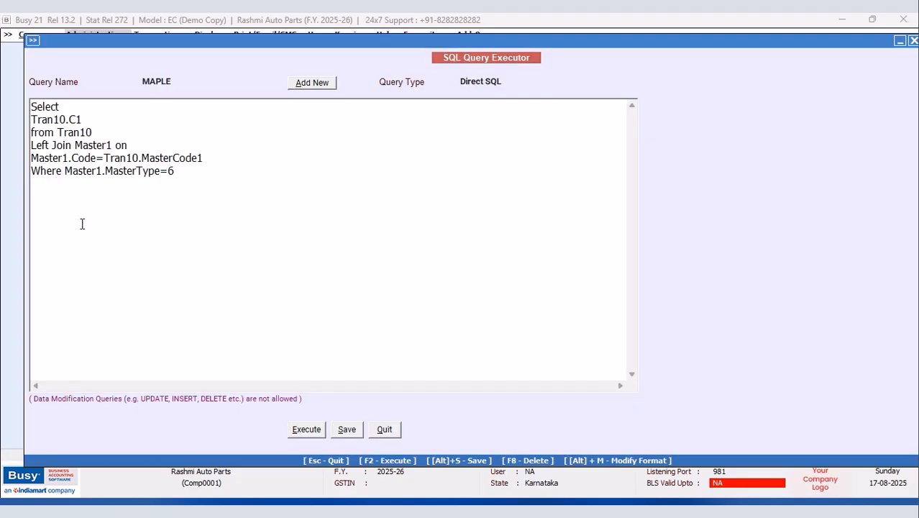
pyautogui.press('Return')
pyautogui.write('and')
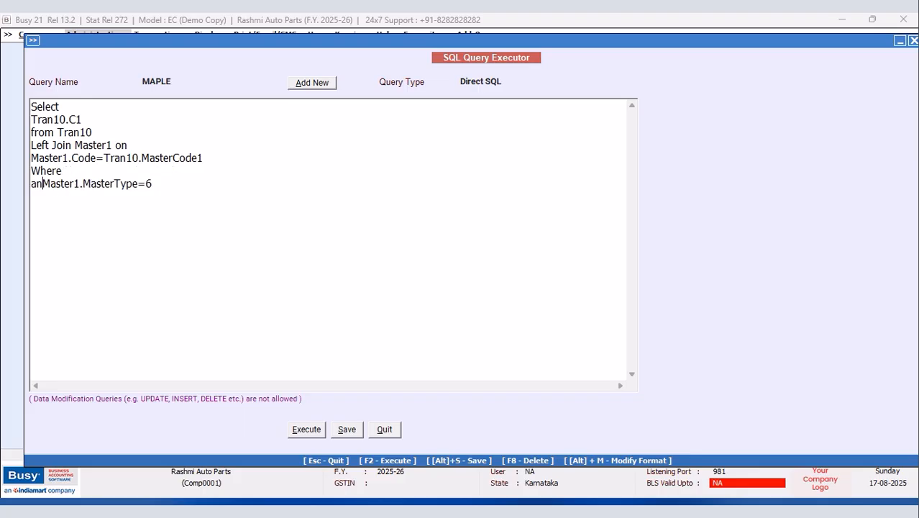
pyautogui.click(89, 171)
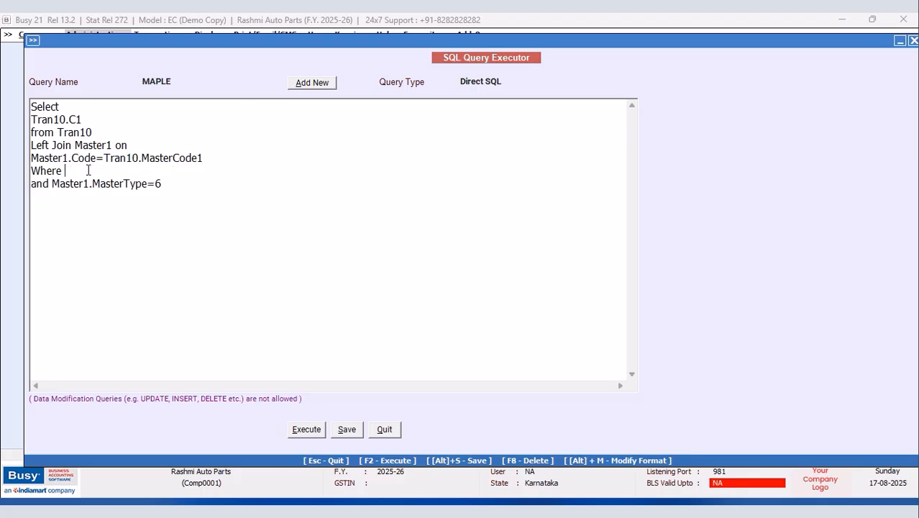
pyautogui.write('Master1.Code')
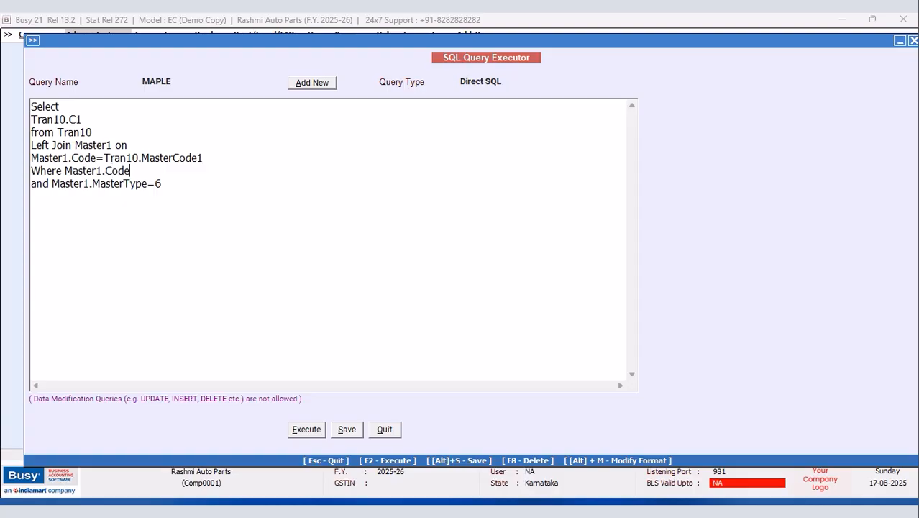
pyautogui.write('=@ItemCode@')
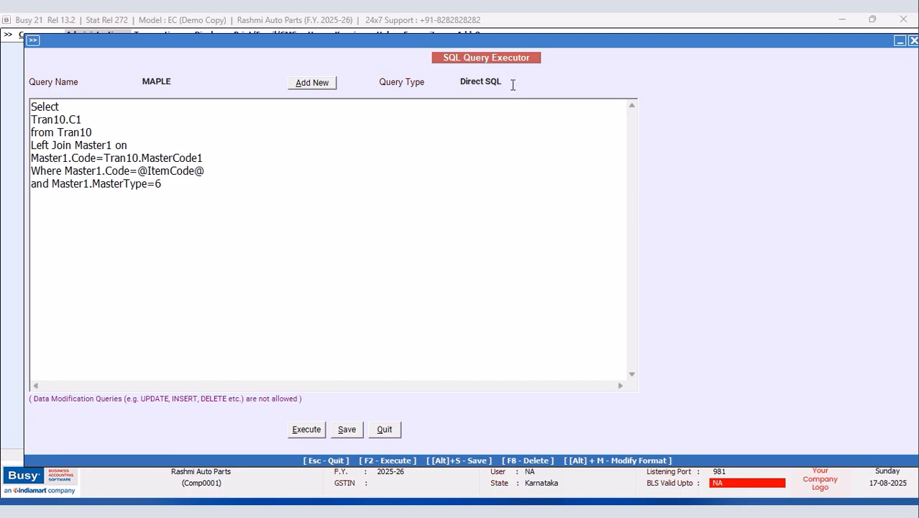
# Step: Set the query type to Item Master, save MAPLE and quit the query executor
pyautogui.click(510, 82)
pyautogui.click(496, 129)
pyautogui.click(347, 430)
pyautogui.click(540, 288)
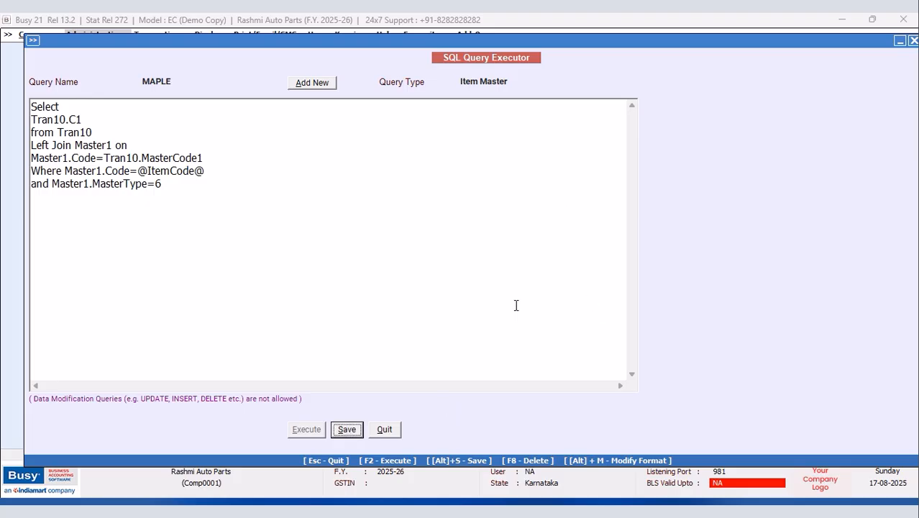
pyautogui.click(386, 430)
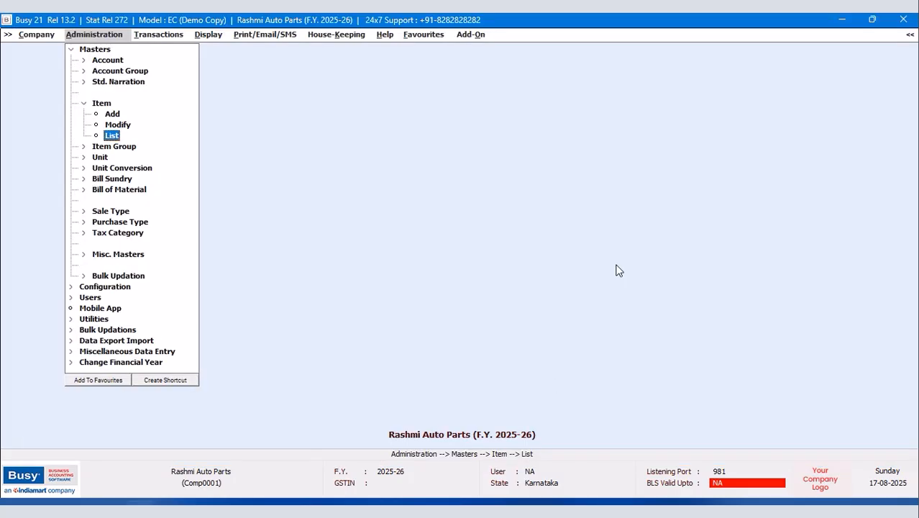
# Step: Open the All Items screen list in NEW DESIGN and bring up its Custom Columns editor
pyautogui.click(113, 136)
pyautogui.click(372, 290)
pyautogui.click(405, 285)
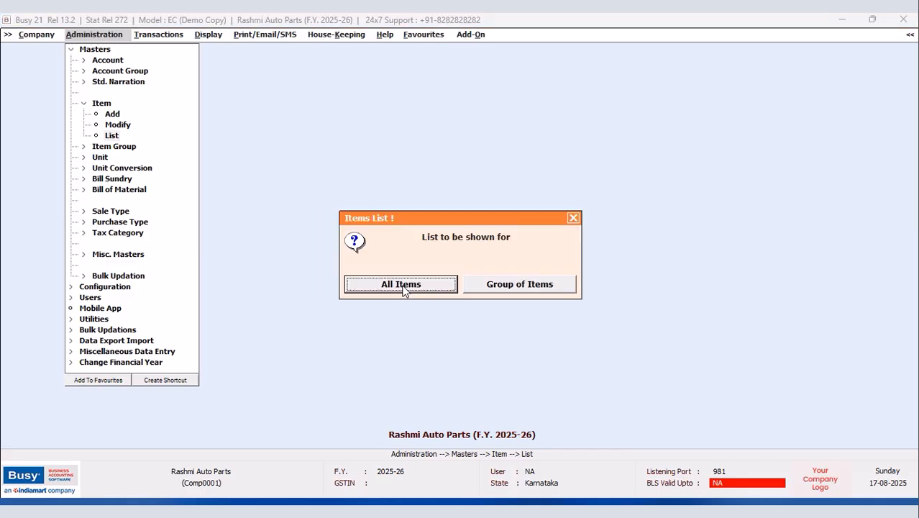
pyautogui.click(406, 287)
pyautogui.click(184, 99)
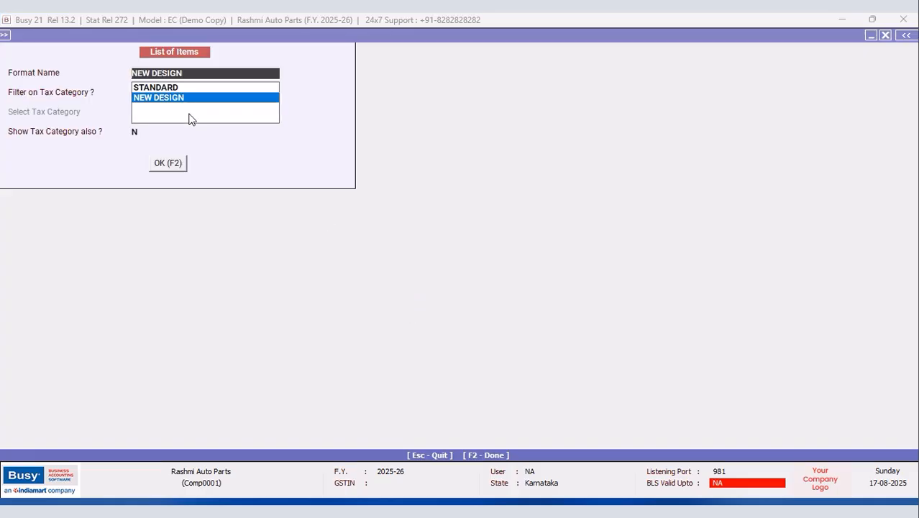
pyautogui.click(169, 163)
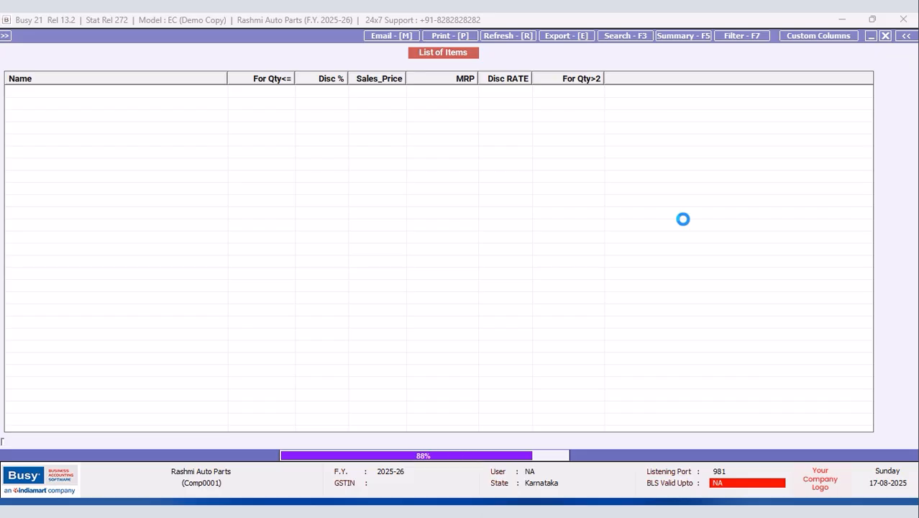
pyautogui.click(813, 36)
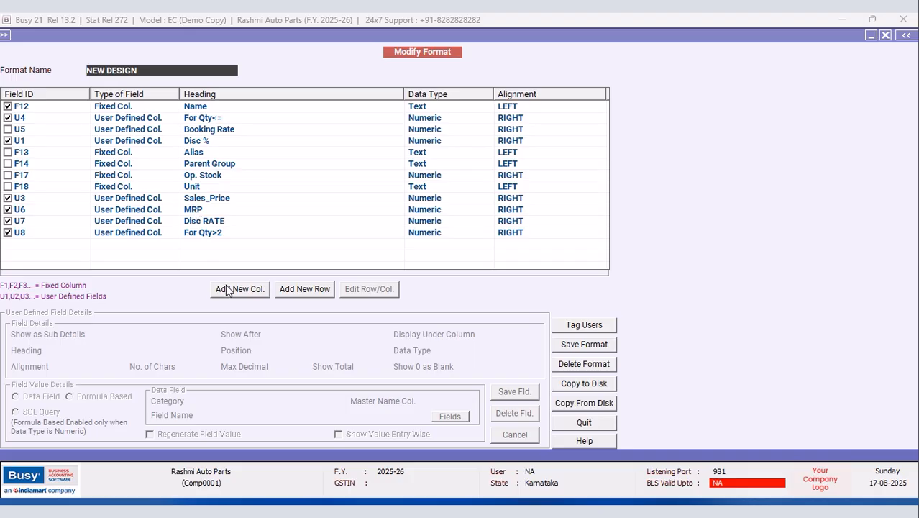
# Step: Add a last, left-aligned text column headed 'Extra Disc%'
pyautogui.click(231, 291)
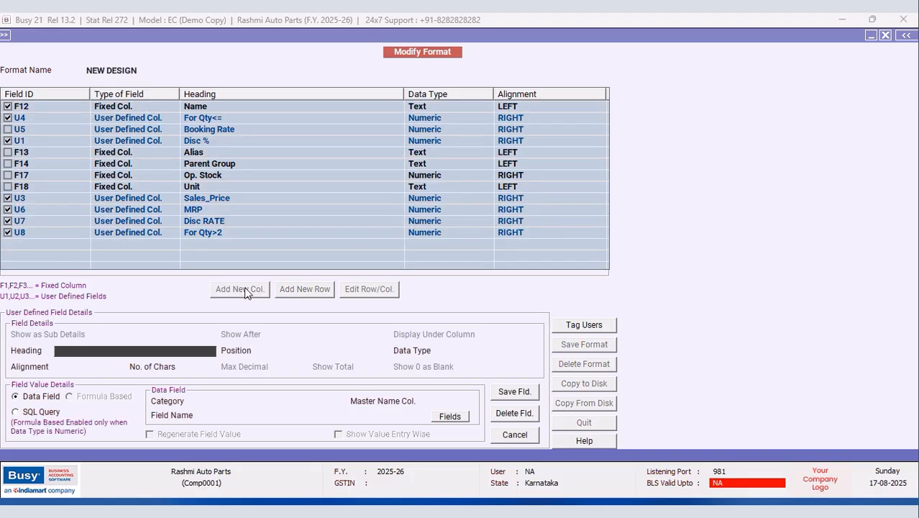
pyautogui.write('Extra')
pyautogui.write(' Discou')
pyautogui.press('BackSpace')
pyautogui.press('BackSpace')
pyautogui.write('%')
pyautogui.press('Return')
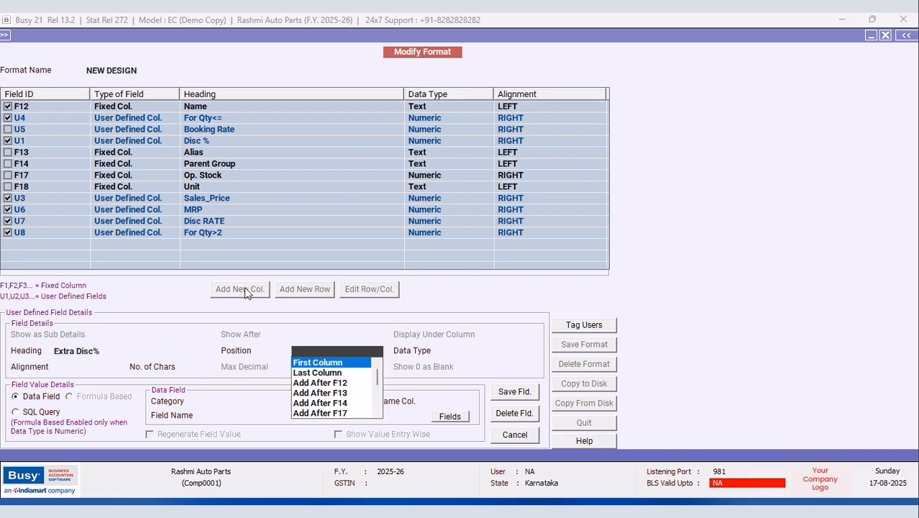
pyautogui.click(330, 372)
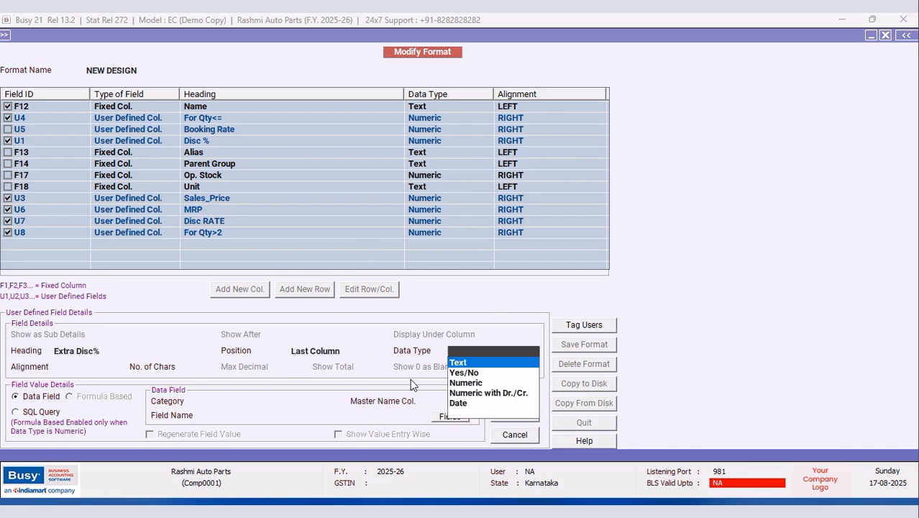
pyautogui.click(457, 382)
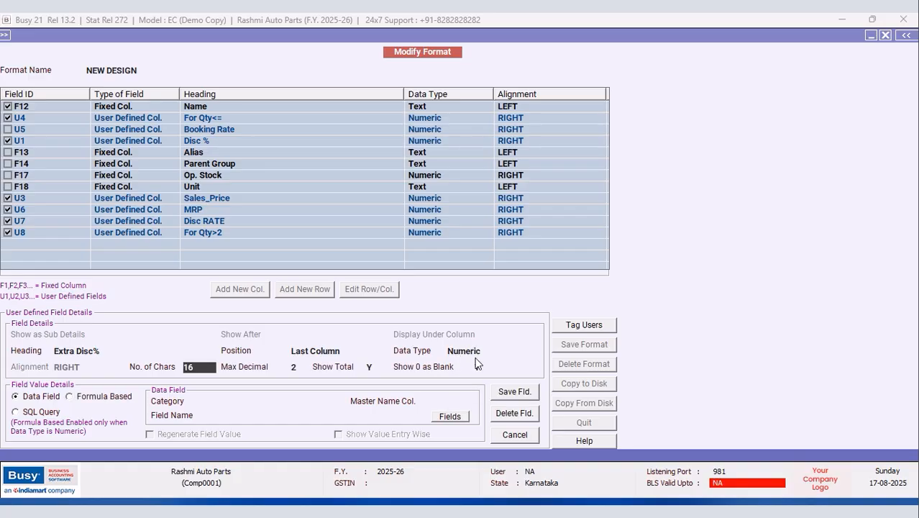
pyautogui.click(481, 353)
pyautogui.click(458, 361)
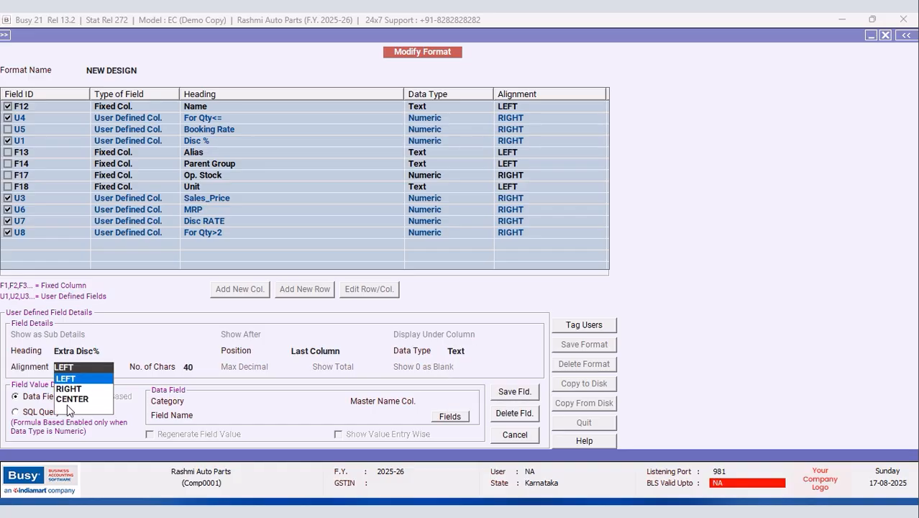
pyautogui.click(66, 378)
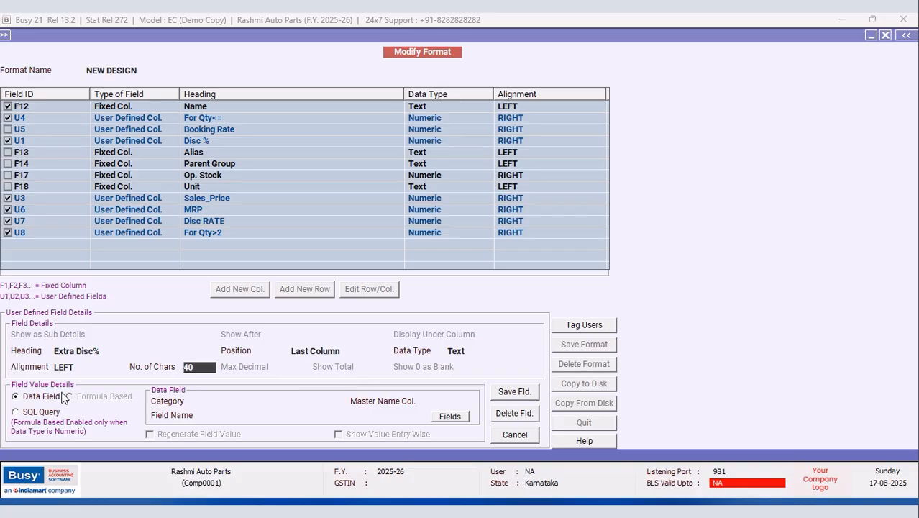
# Step: Fill the column from SQL_QUERY_TEXT of query MAPLE (Item Master, item name F12), regenerating values
pyautogui.click(266, 403)
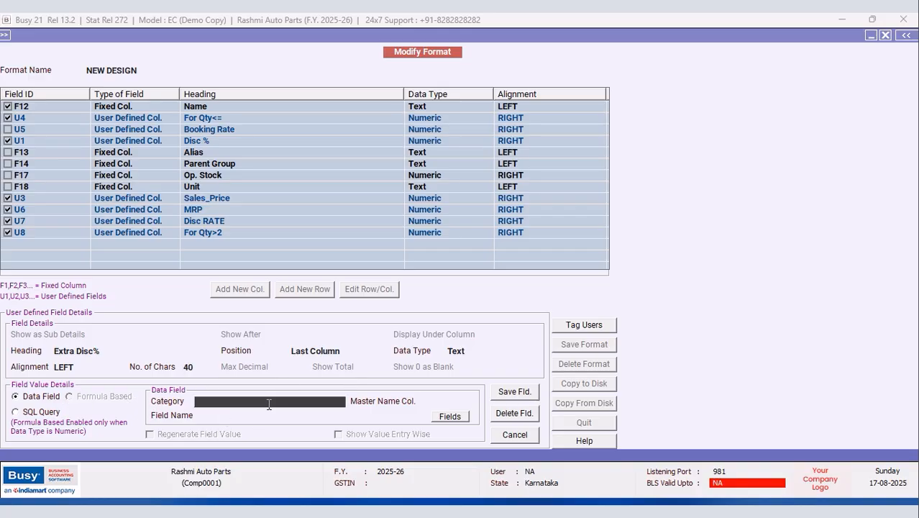
pyautogui.click(270, 405)
pyautogui.click(231, 425)
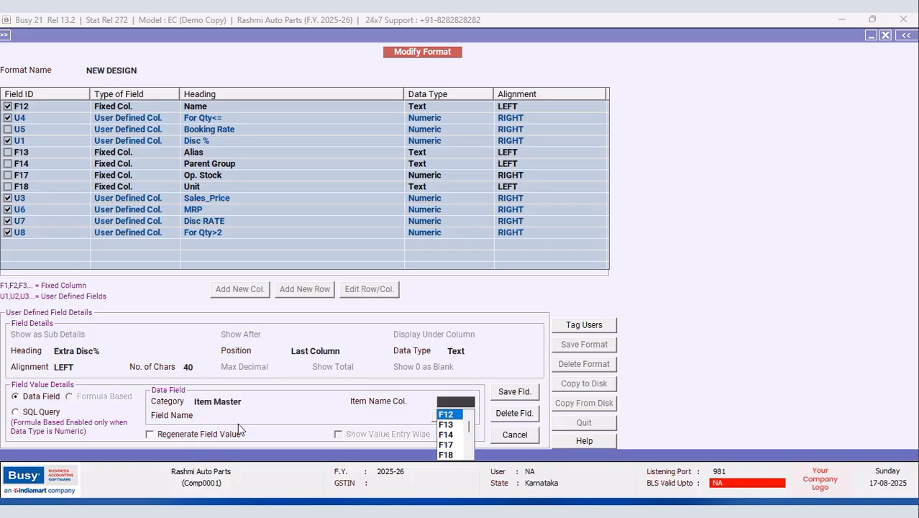
pyautogui.click(446, 415)
pyautogui.click(448, 417)
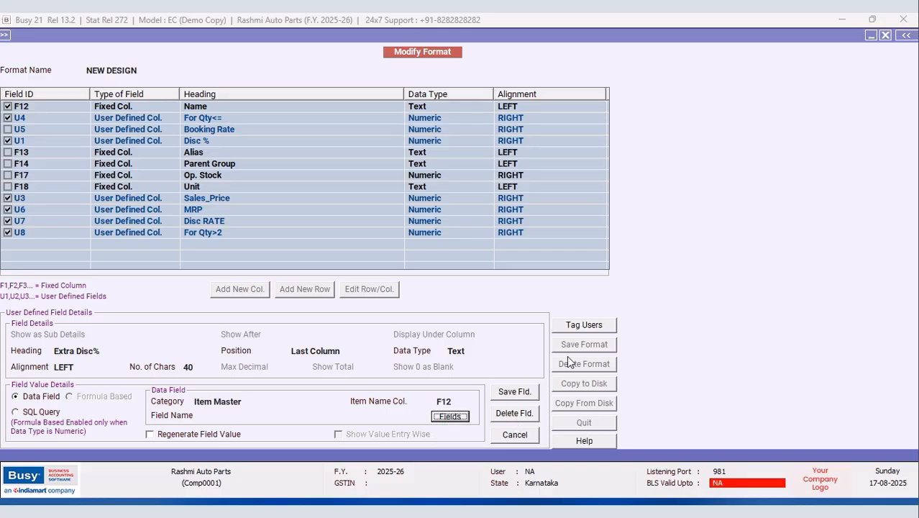
pyautogui.doubleClick(738, 189)
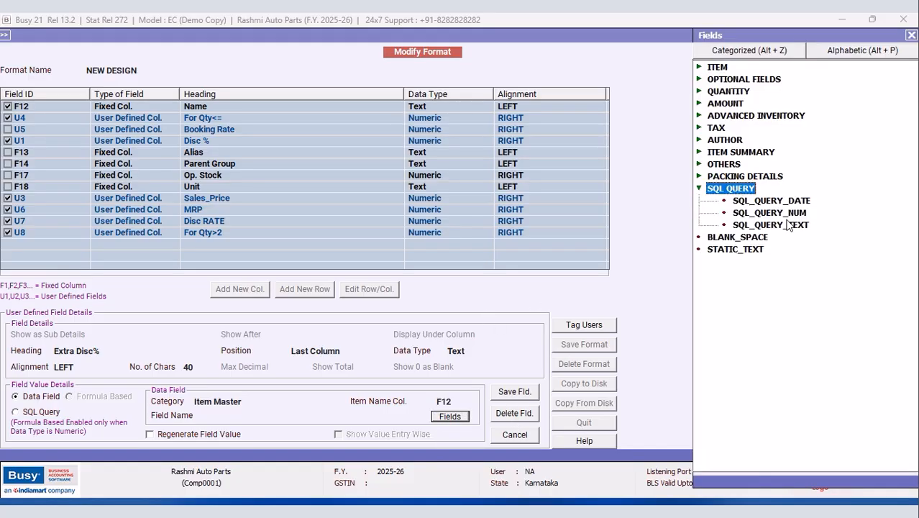
pyautogui.doubleClick(791, 225)
pyautogui.write('MAPLE')
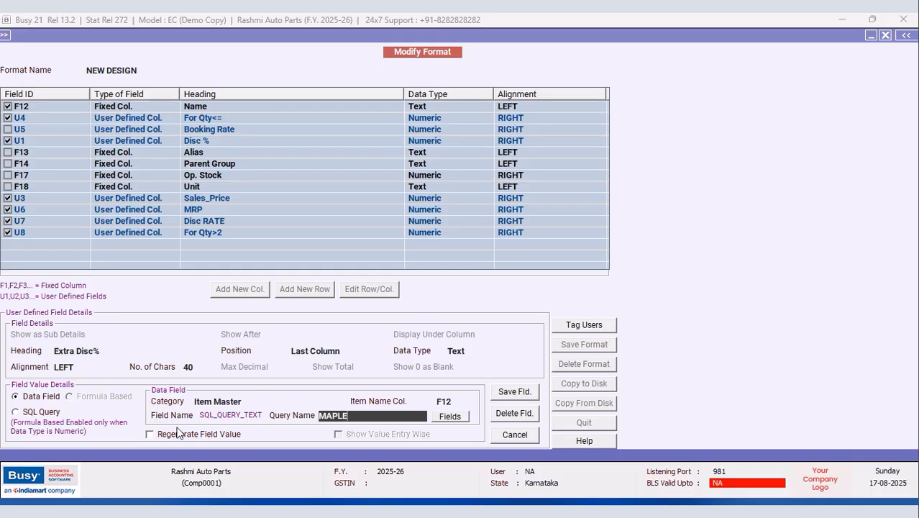
pyautogui.click(149, 434)
# Step: Save the Extra Disc% column and the NEW DESIGN format
pyautogui.click(515, 391)
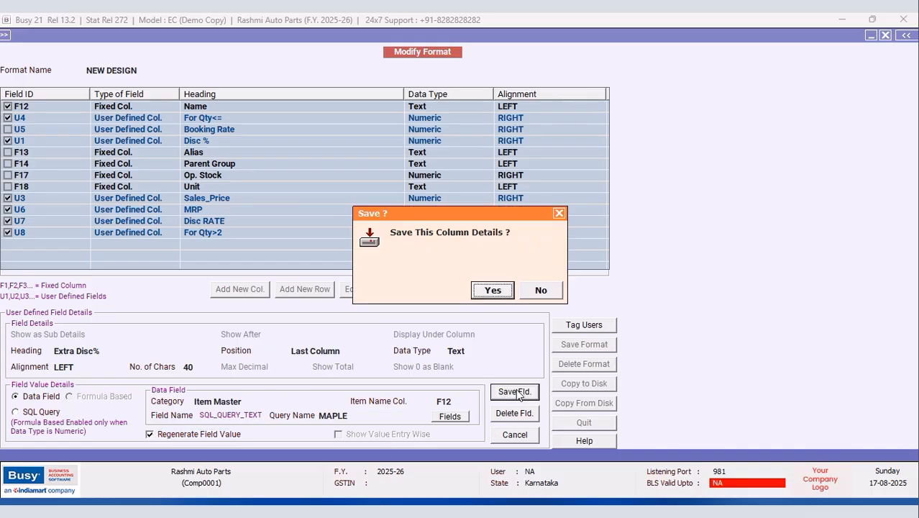
pyautogui.click(493, 291)
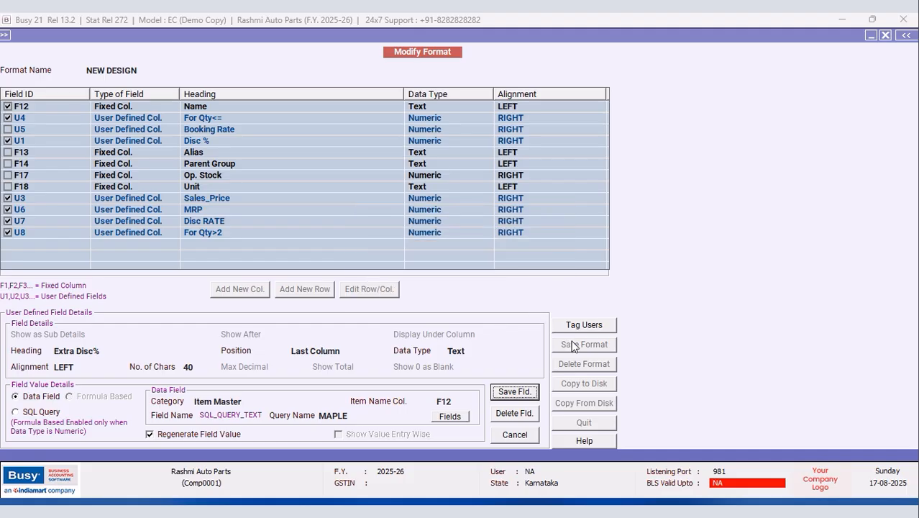
pyautogui.click(575, 344)
pyautogui.click(479, 295)
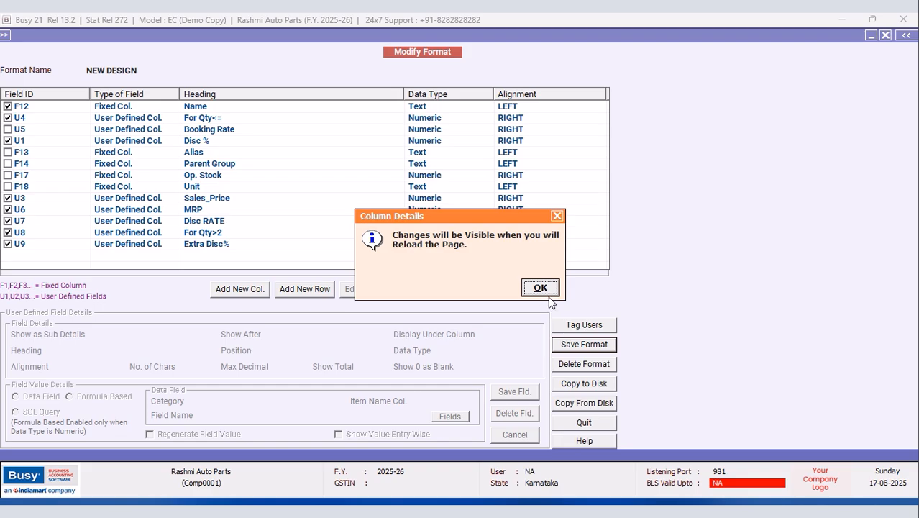
pyautogui.click(541, 289)
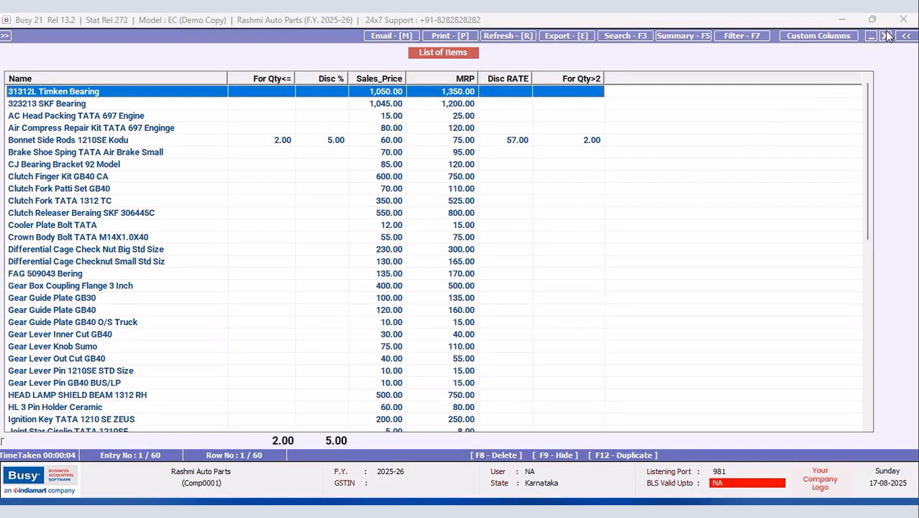
# Step: Reload the All Items list in NEW DESIGN and check Bonnet Side Rods shows 5.00+2.5 under Extra Disc%
pyautogui.click(887, 35)
pyautogui.click(886, 35)
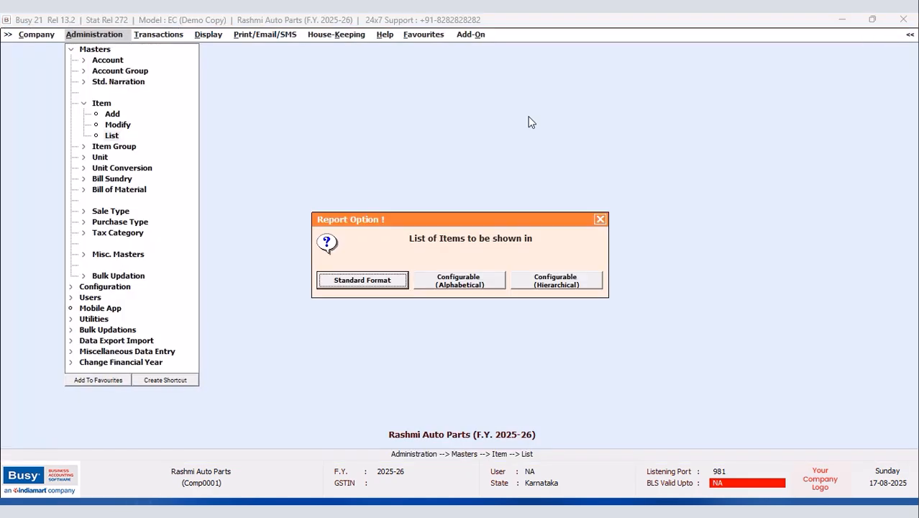
pyautogui.click(379, 280)
pyautogui.click(417, 285)
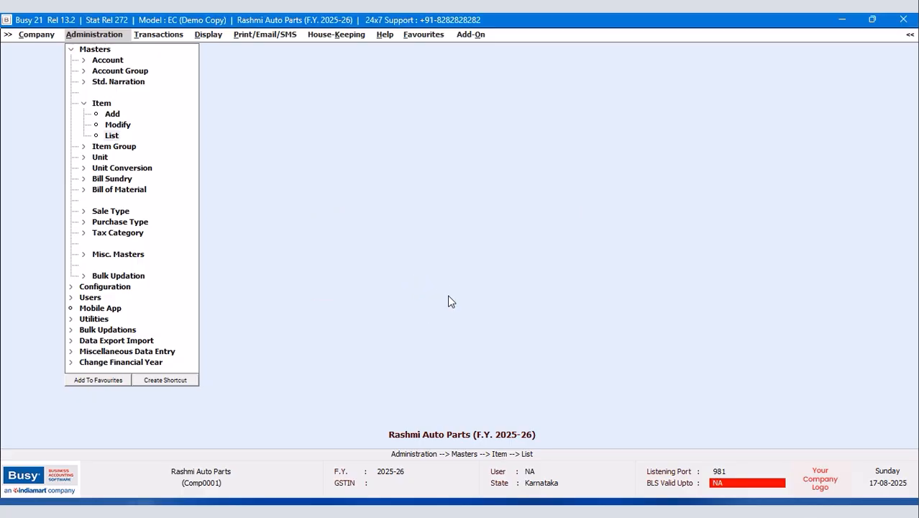
pyautogui.click(156, 102)
pyautogui.click(161, 164)
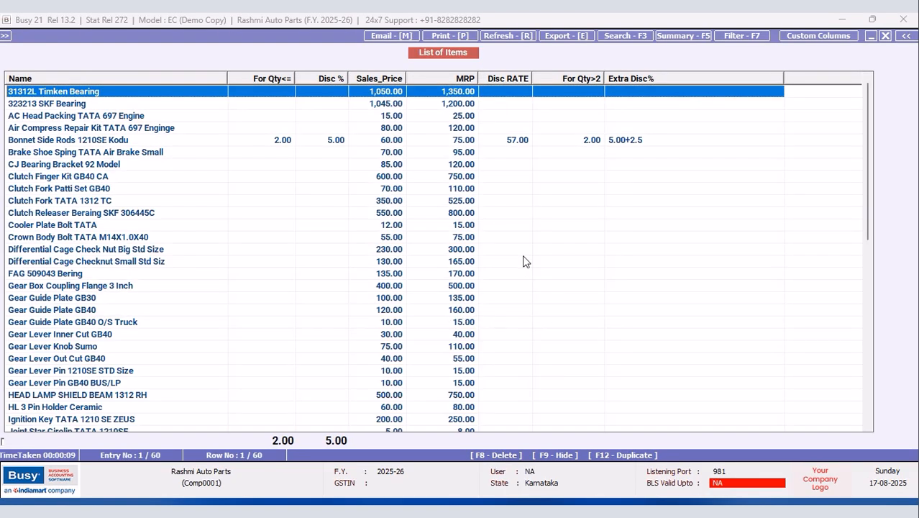
pyautogui.click(641, 143)
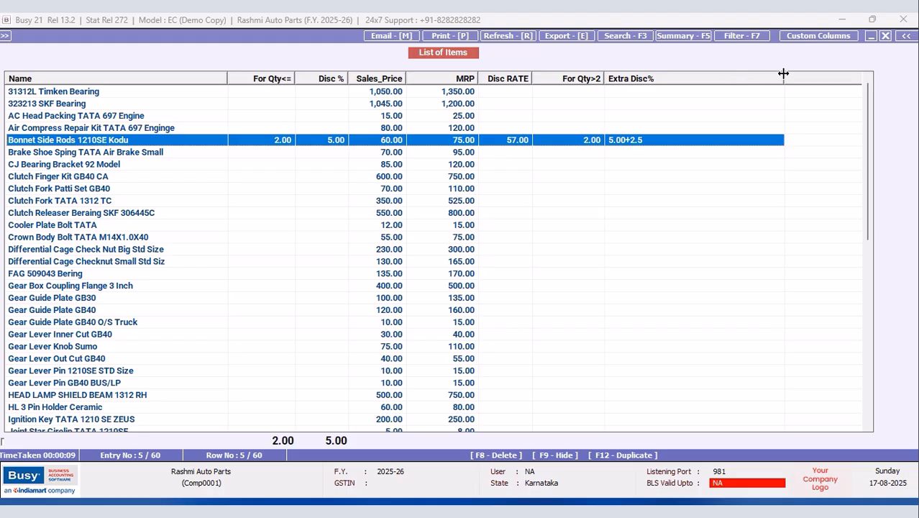
# Step: Narrow the Extra Disc% column and reload the list
pyautogui.moveTo(784, 76); pyautogui.dragTo(698, 79)
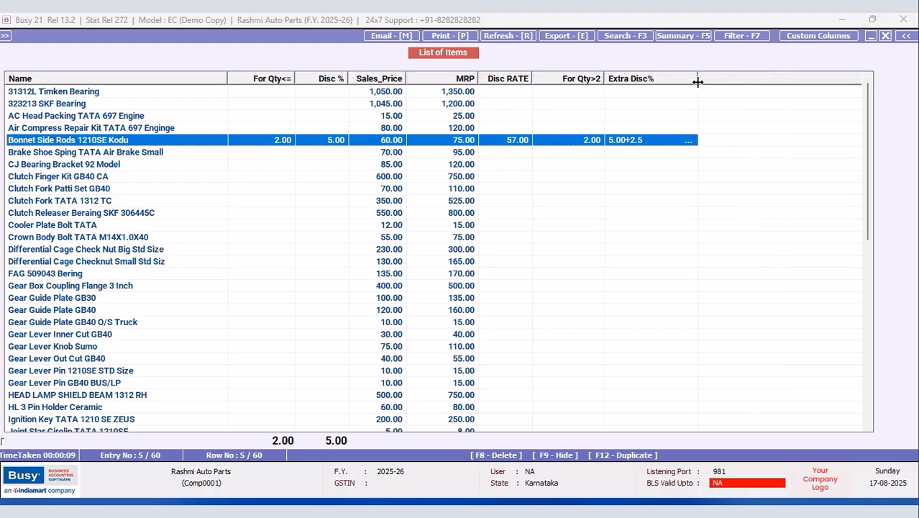
pyautogui.click(886, 35)
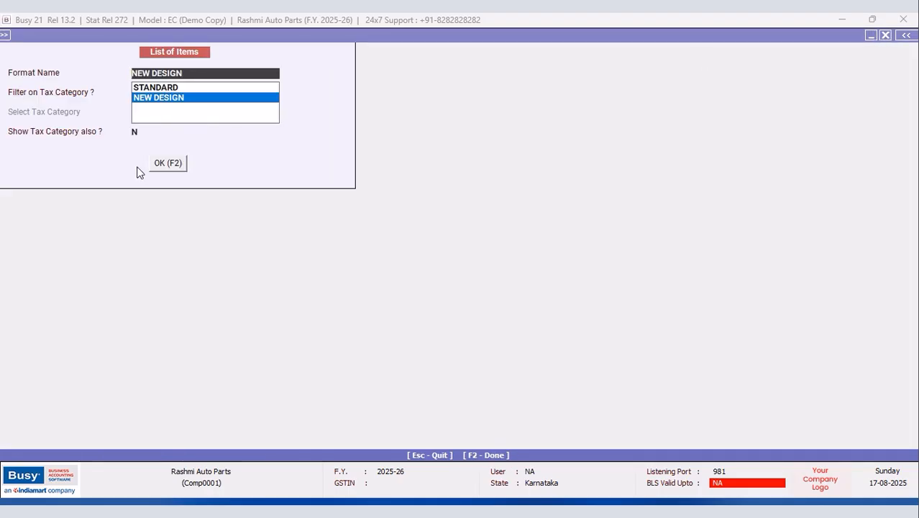
pyautogui.click(170, 164)
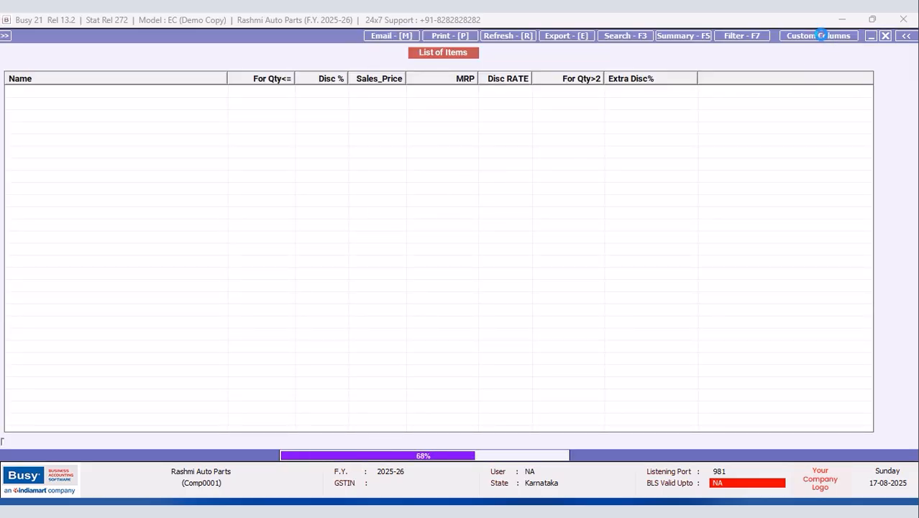
# Step: Set column U9 Extra Disc% to 15 characters wide
pyautogui.click(818, 36)
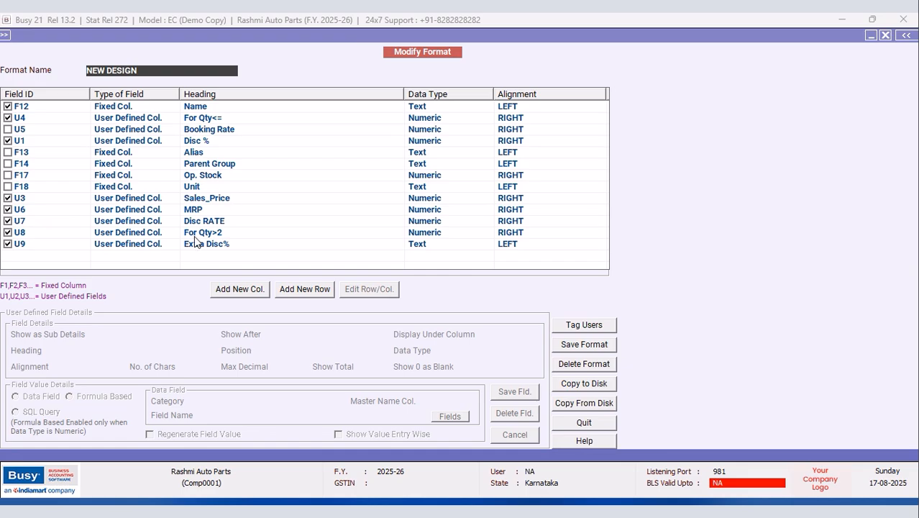
pyautogui.click(196, 244)
pyautogui.click(363, 296)
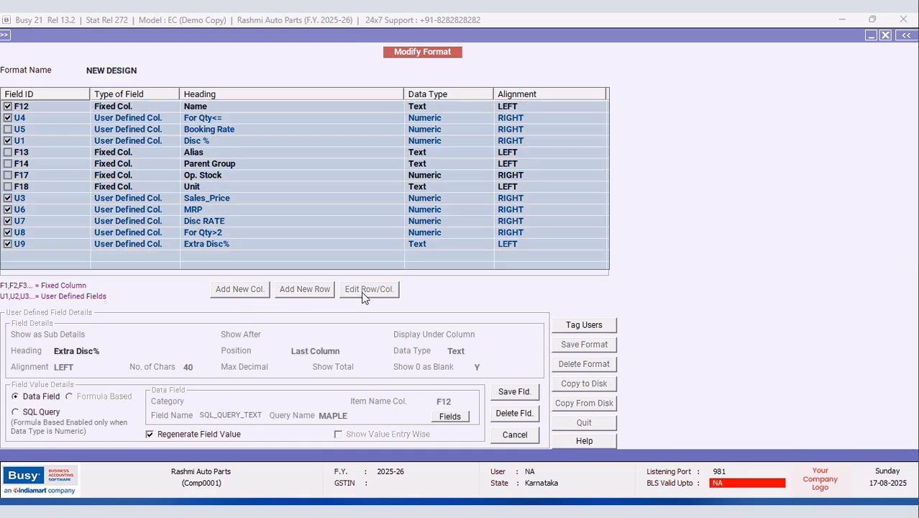
pyautogui.click(193, 367)
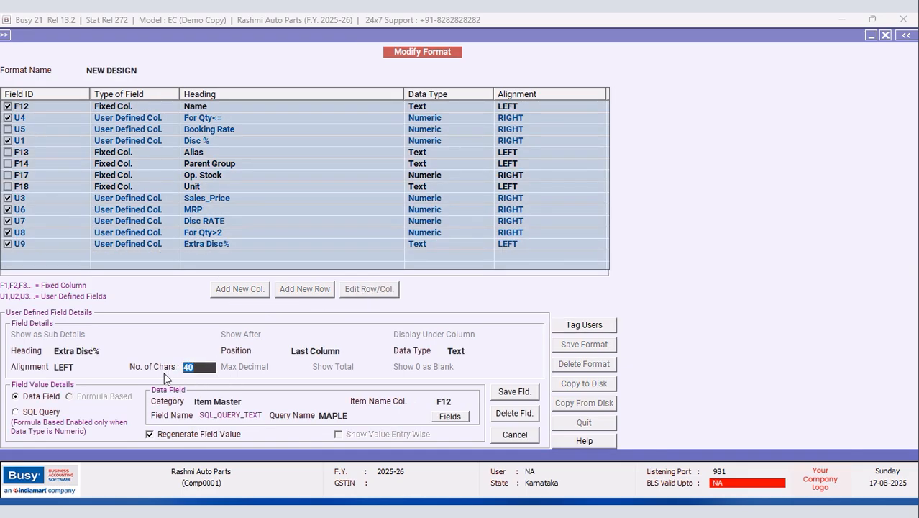
pyautogui.write('15')
pyautogui.press('Return')
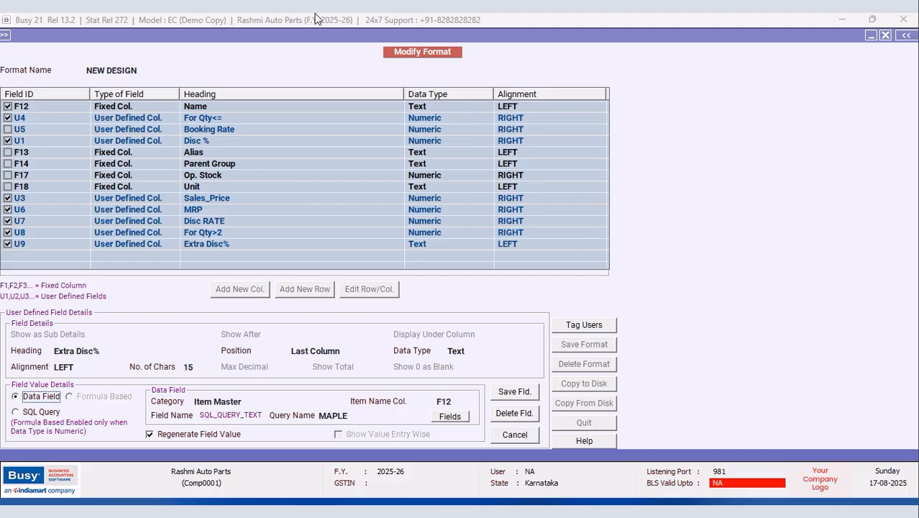
# Step: Save the column details and the NEW DESIGN format
pyautogui.click(516, 392)
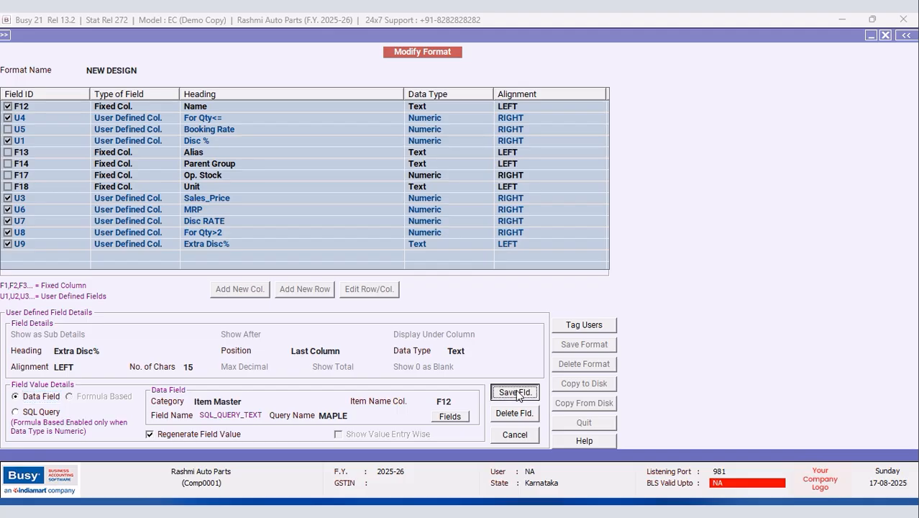
pyautogui.click(494, 290)
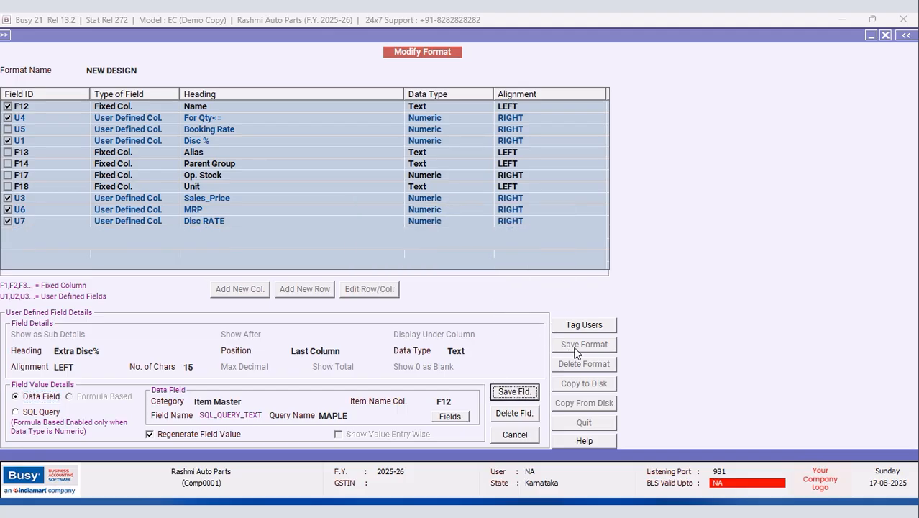
pyautogui.click(574, 350)
pyautogui.click(494, 290)
pyautogui.click(540, 289)
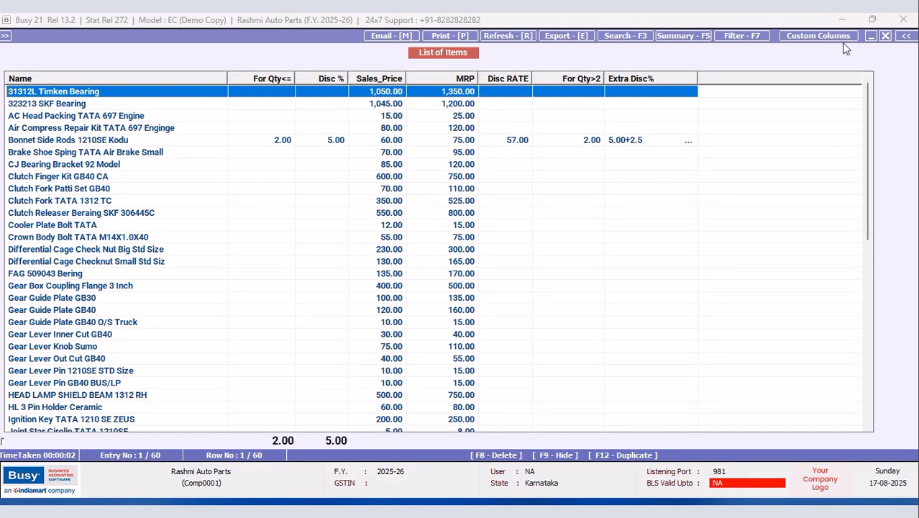
# Step: Reload the item list in NEW DESIGN, check the narrower Extra Disc% column on Bonnet Side Rods, then close it
pyautogui.click(886, 35)
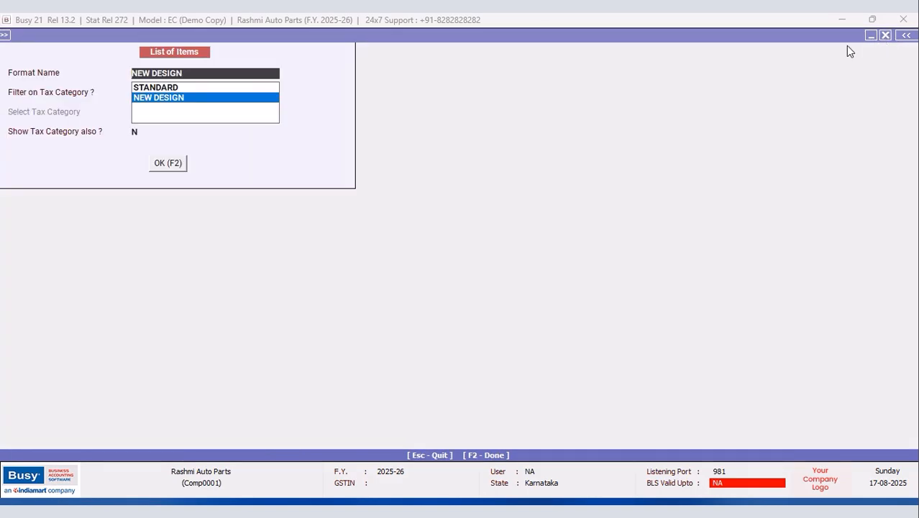
pyautogui.click(170, 167)
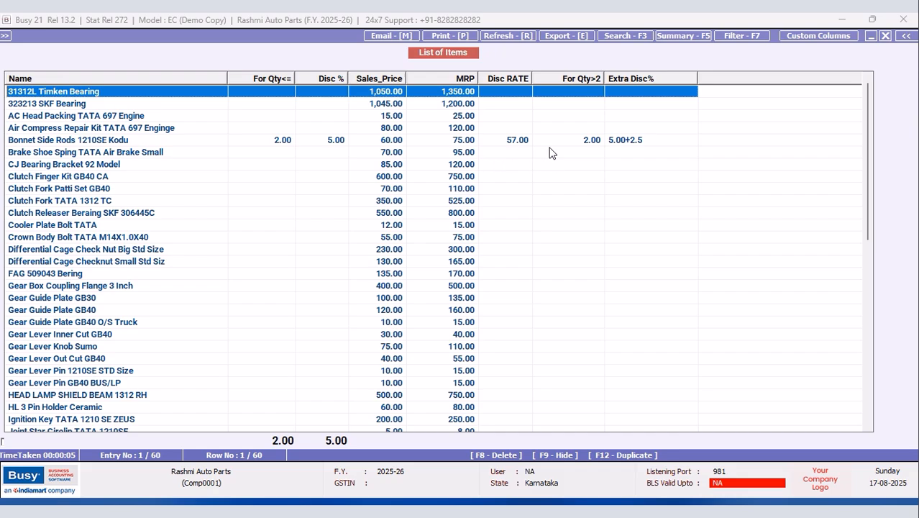
pyautogui.click(523, 143)
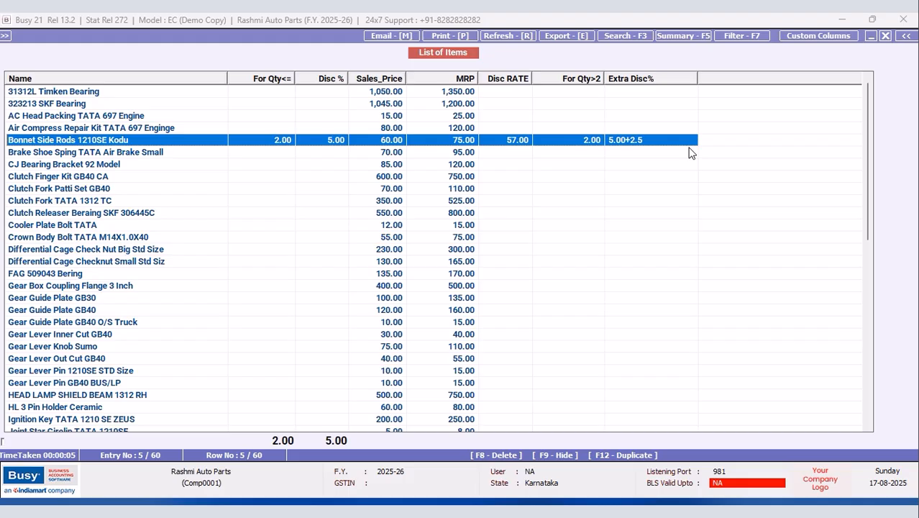
pyautogui.click(886, 36)
pyautogui.click(886, 35)
# Step: Reopen the item list on screen in the standard format with all items
pyautogui.click(599, 219)
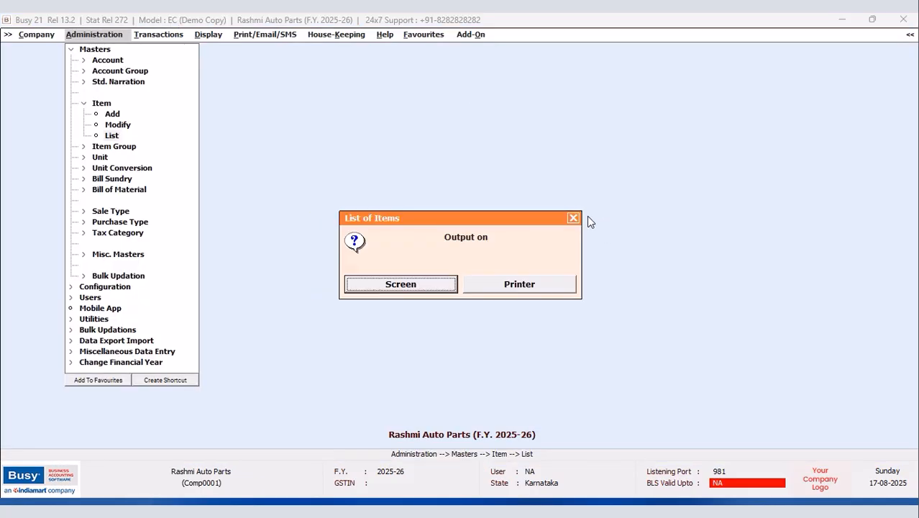
pyautogui.click(393, 288)
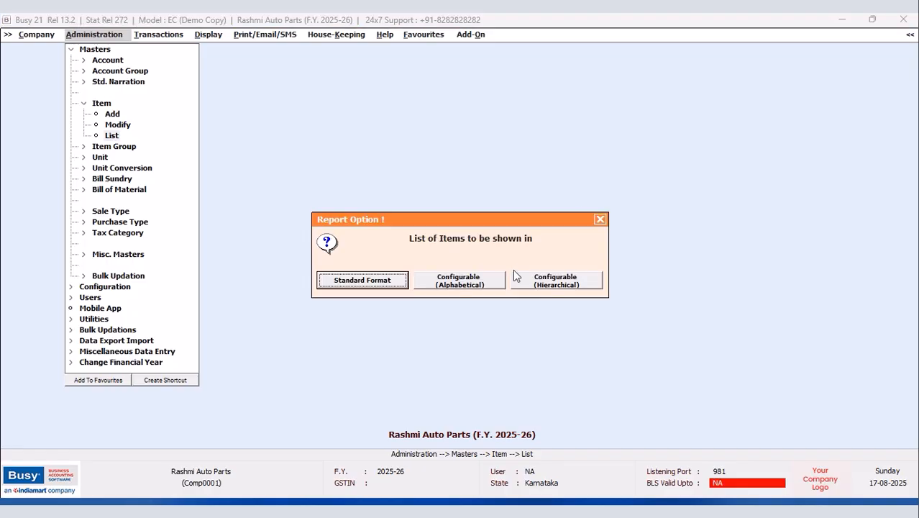
pyautogui.click(393, 289)
pyautogui.click(390, 285)
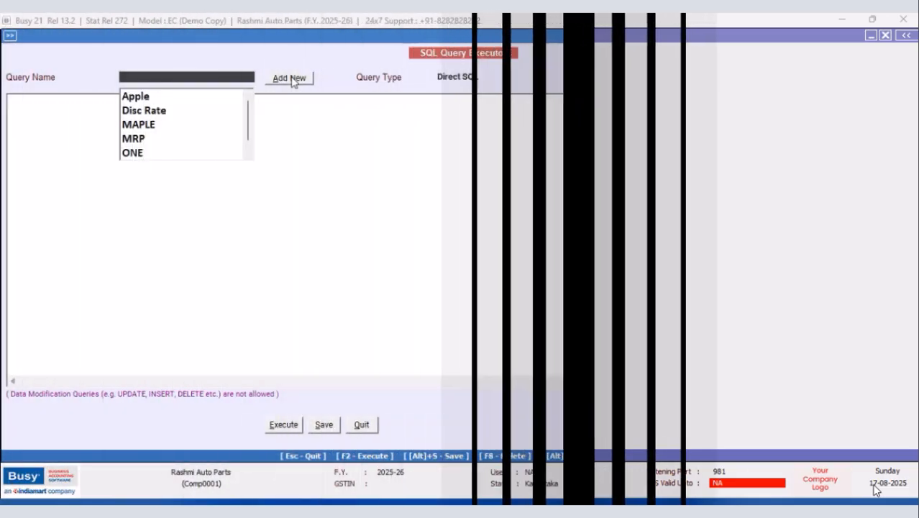
# Step: Create a Direct SQL query named SAMPLE as 'Select Tran10.C1 from Tran10' and run it
pyautogui.click(287, 78)
pyautogui.write('SAMPLE')
pyautogui.click(206, 179)
pyautogui.click(43, 102)
pyautogui.write('Selec')
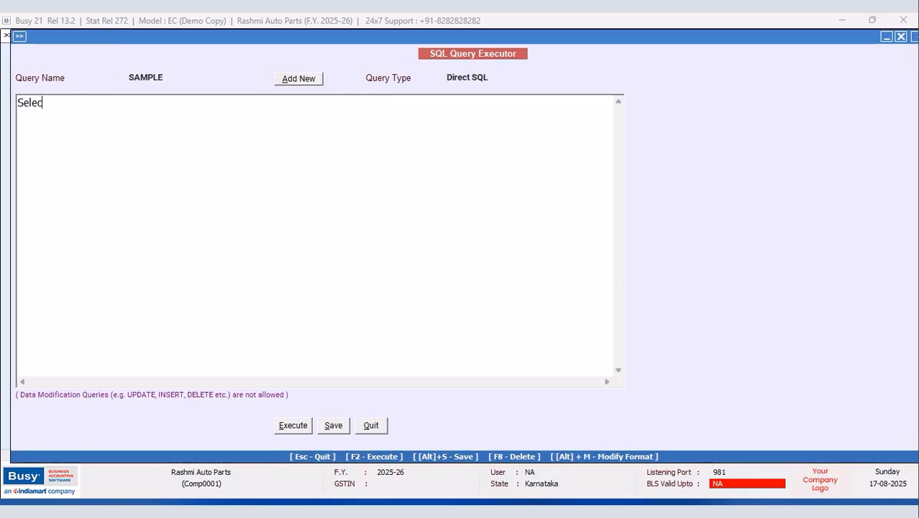
pyautogui.write('t Tran')
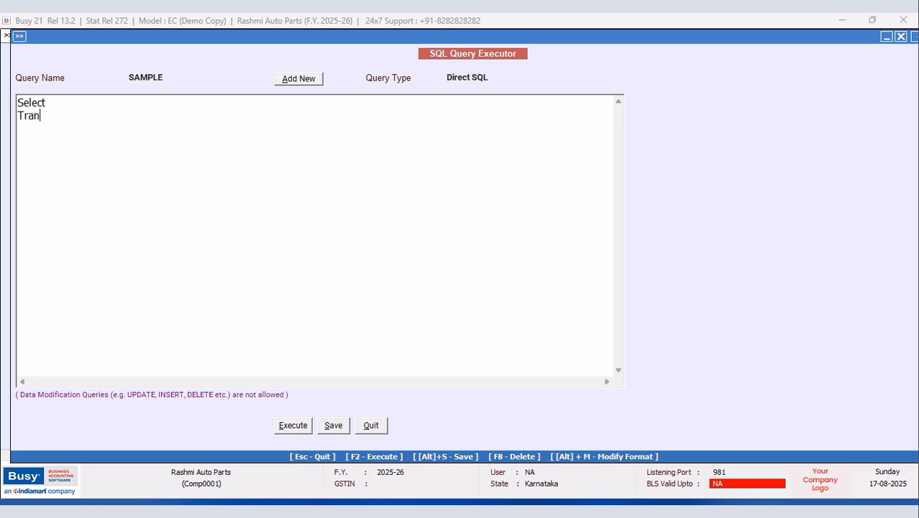
pyautogui.write('10rom T')
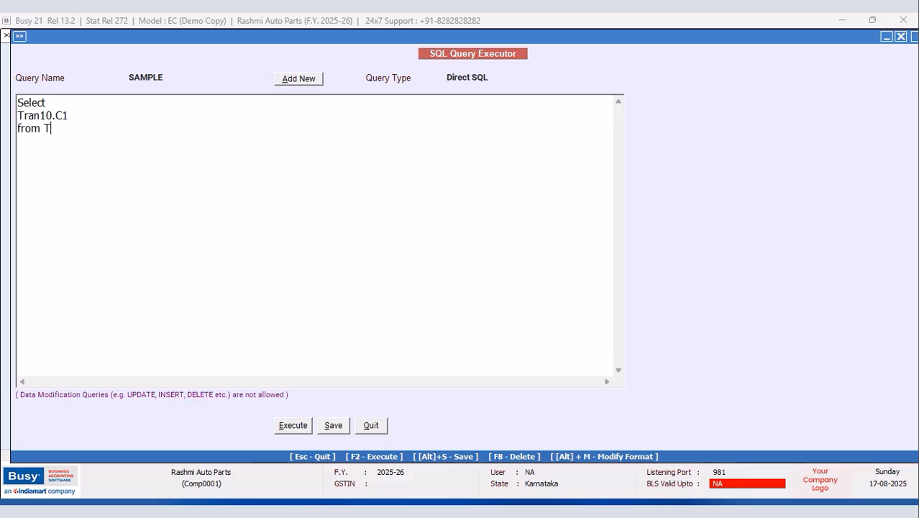
pyautogui.write('ran10')
pyautogui.click(290, 426)
# Step: Change the SAMPLE query column to RIGHT(Tran10.C1,4) and rerun it, returning +2.5
pyautogui.click(541, 289)
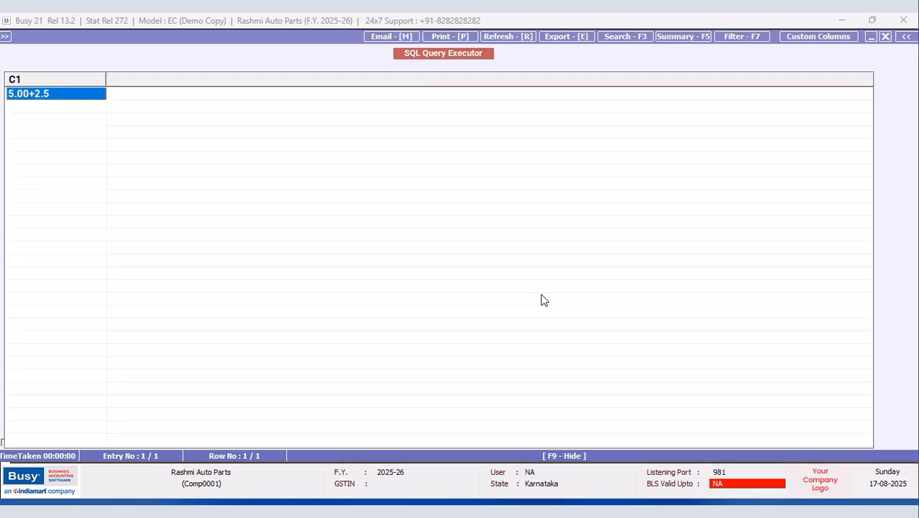
pyautogui.click(885, 37)
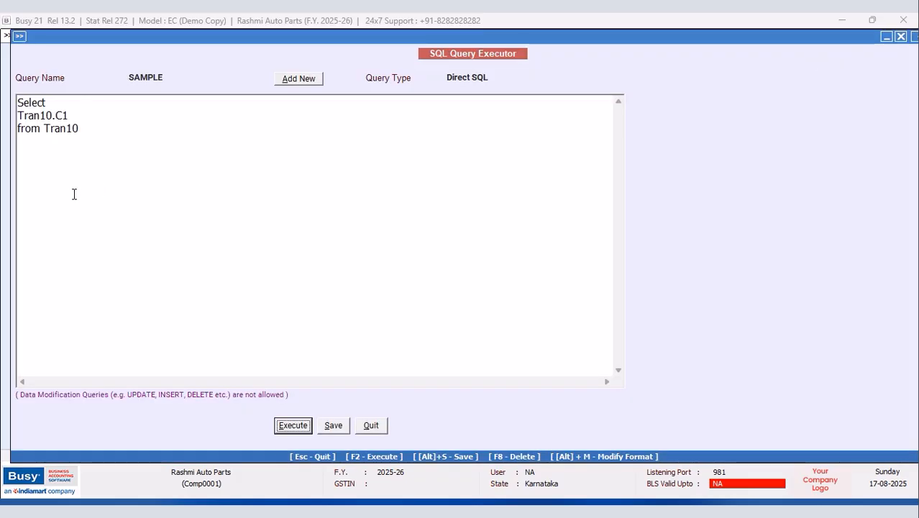
pyautogui.click(19, 116)
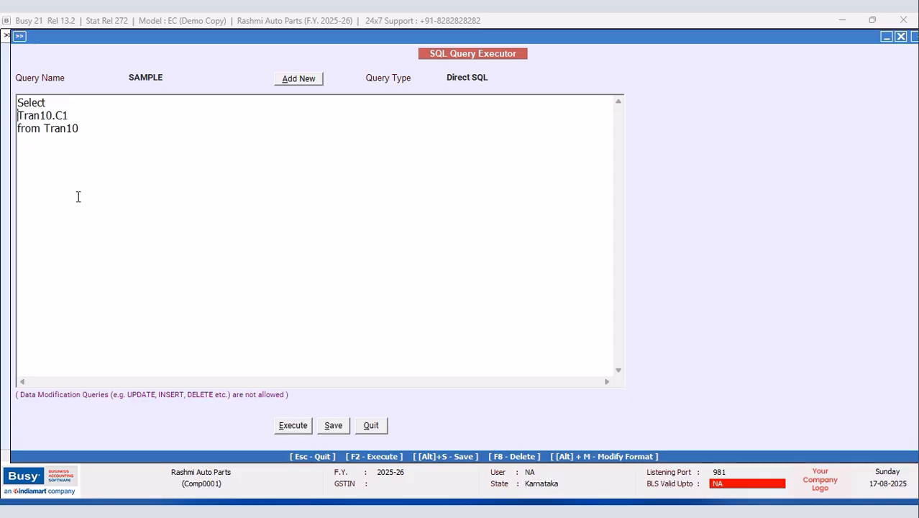
pyautogui.write('RIGHT')
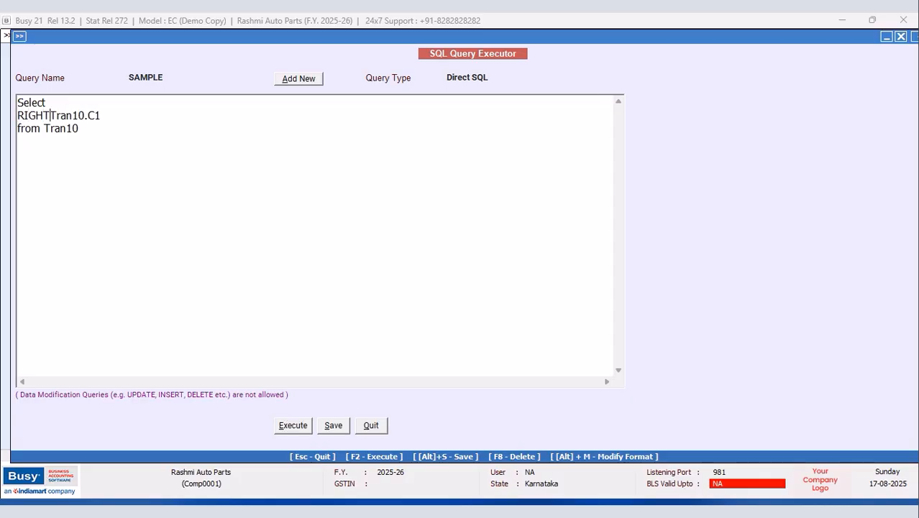
pyautogui.write('(')
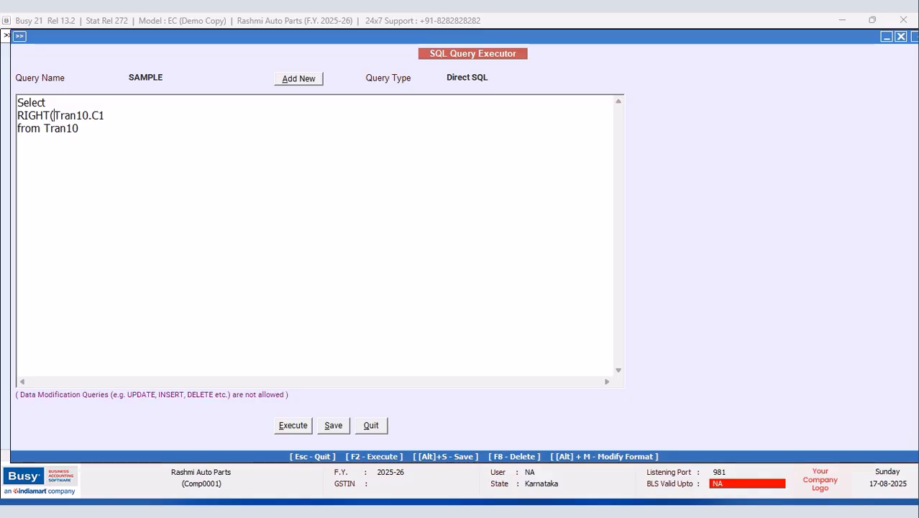
pyautogui.click(108, 117)
pyautogui.write(',4)')
pyautogui.click(290, 427)
pyautogui.click(543, 295)
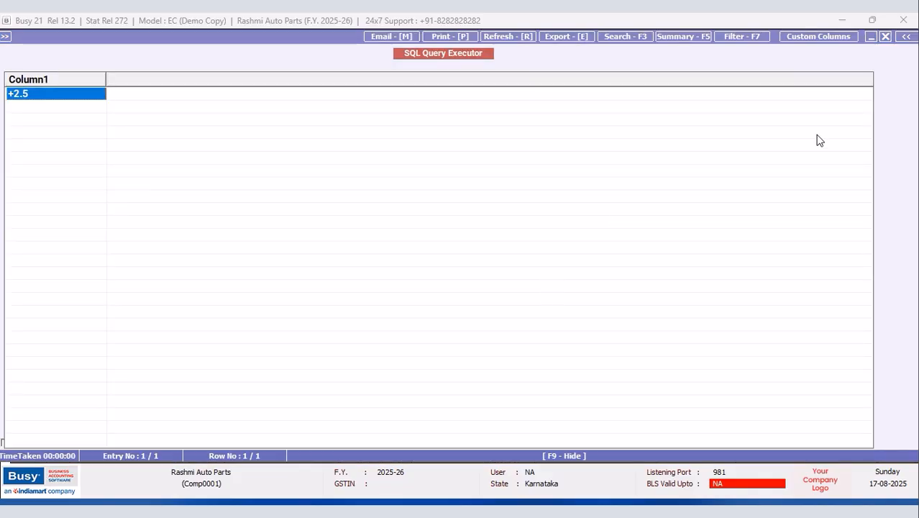
pyautogui.click(885, 36)
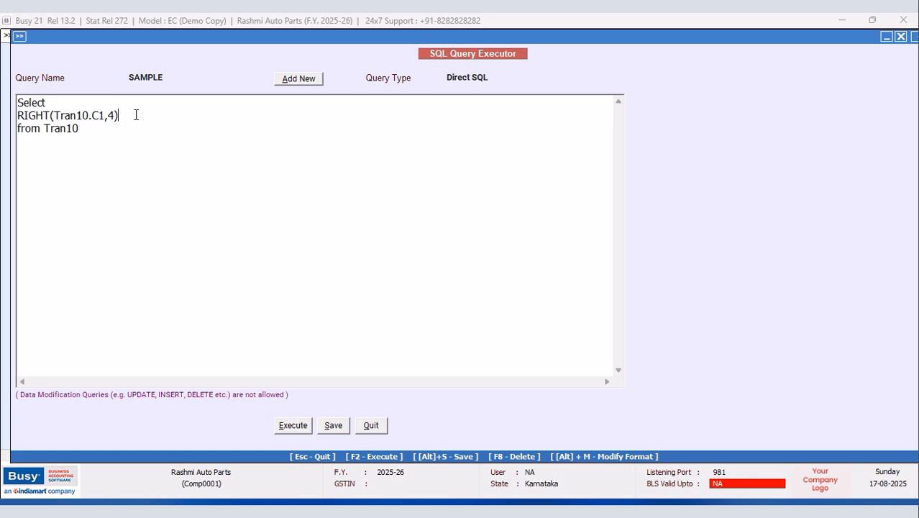
# Step: Edit the query to Tran10.D2*RIGHT(Tran10.C1,4)/100 and run it, returning 1.50
pyautogui.write('/100')
pyautogui.click(59, 103)
pyautogui.press('Return')
pyautogui.write('tRAN10')
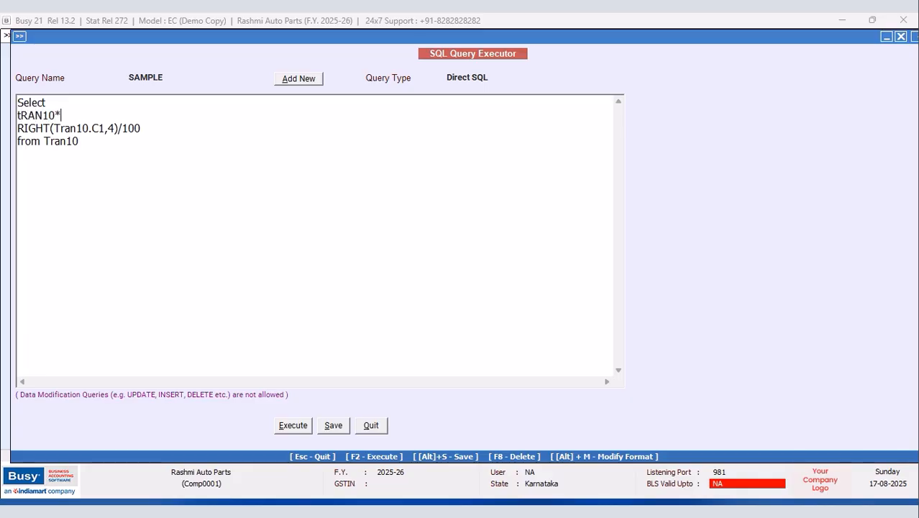
pyautogui.write('.d')
pyautogui.press('BackSpace')
pyautogui.write('d')
pyautogui.write('21')
pyautogui.write('*')
pyautogui.click(291, 425)
pyautogui.click(539, 287)
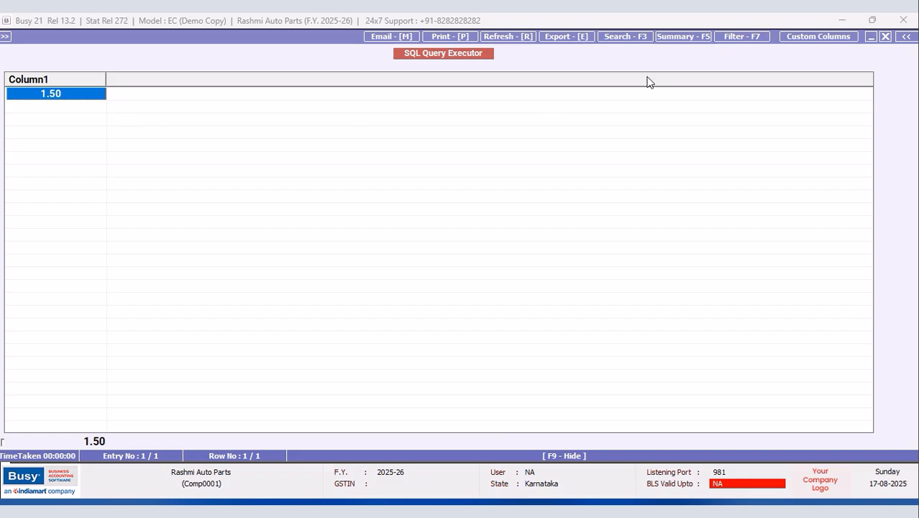
# Step: Wrap the D2 discount expression in brackets and rerun the SAMPLE query
pyautogui.click(885, 36)
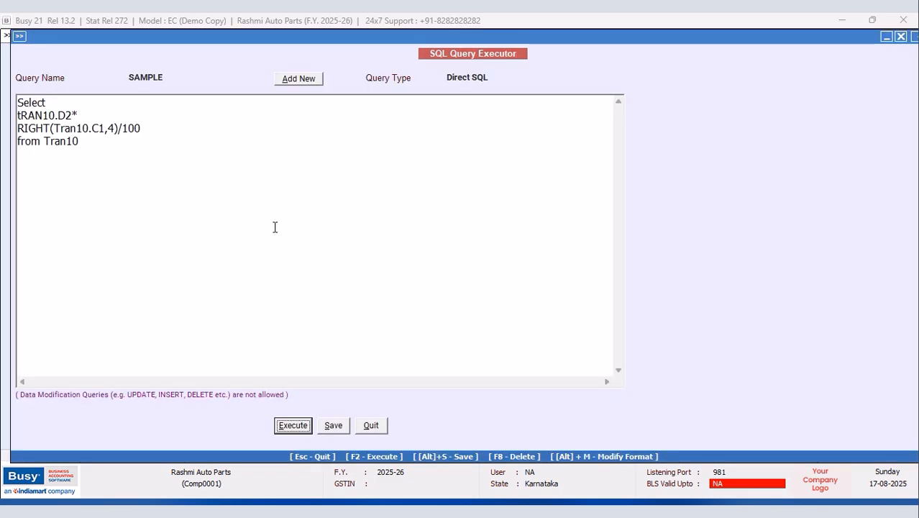
pyautogui.click(18, 115)
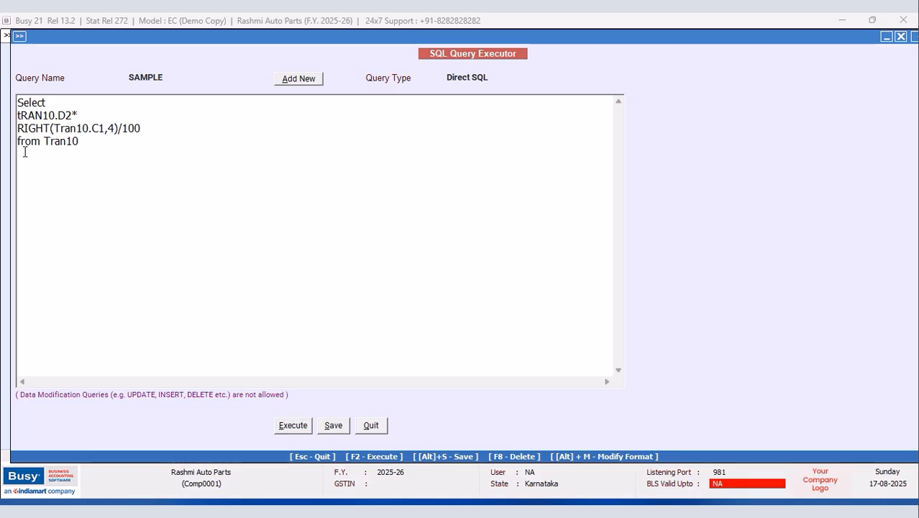
pyautogui.write('(')
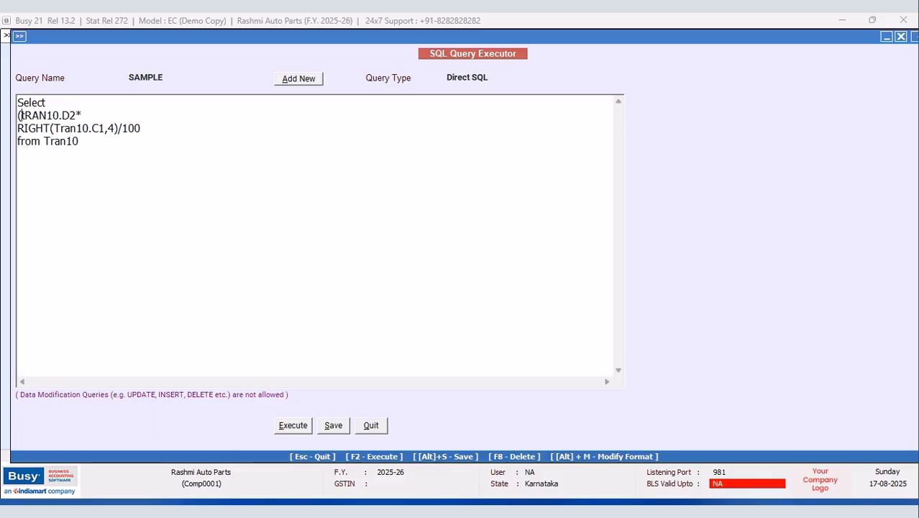
pyautogui.click(149, 127)
pyautogui.write(')')
pyautogui.click(292, 425)
pyautogui.click(540, 288)
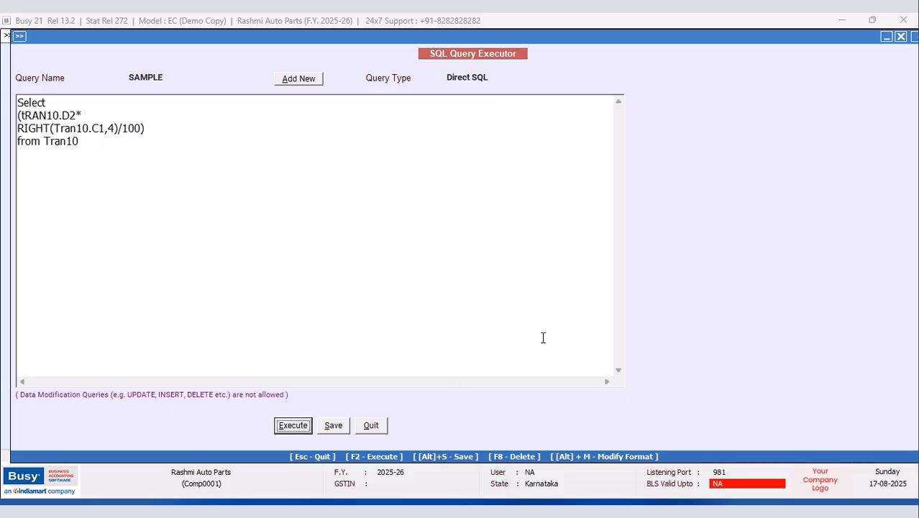
pyautogui.click(885, 36)
# Step: Add Left(tRAN10.C1,4) as the first query column and run it, showing 5.00 beside 1.50
pyautogui.click(71, 100)
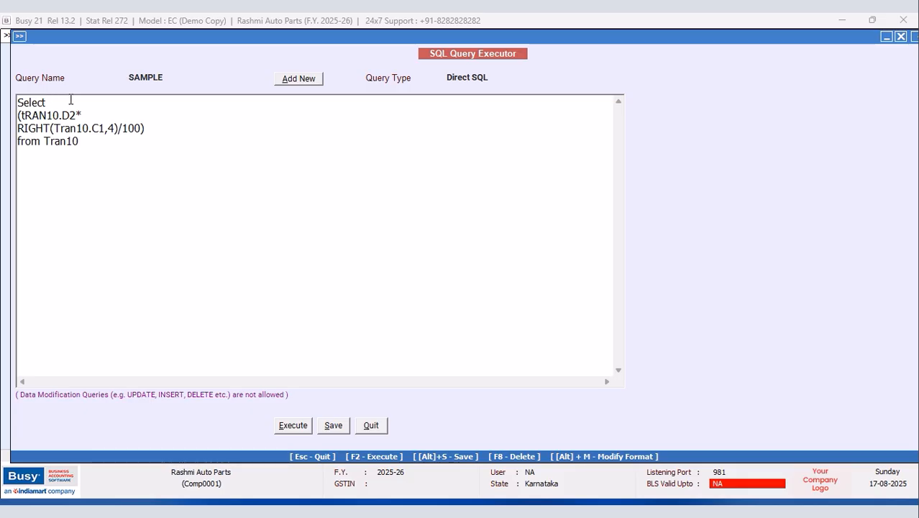
pyautogui.press('Return')
pyautogui.press('Return')
pyautogui.press('Return')
pyautogui.press('Return')
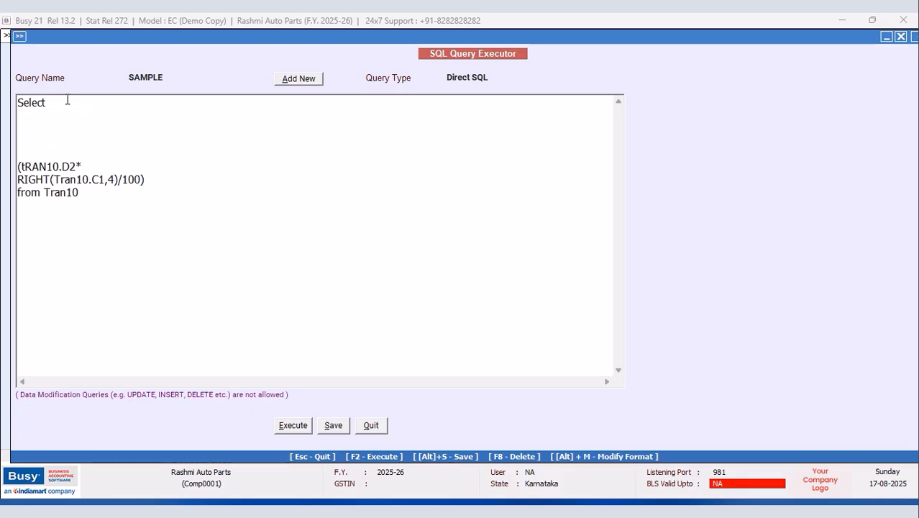
pyautogui.click(27, 114)
pyautogui.write('tRAN10,C1,')
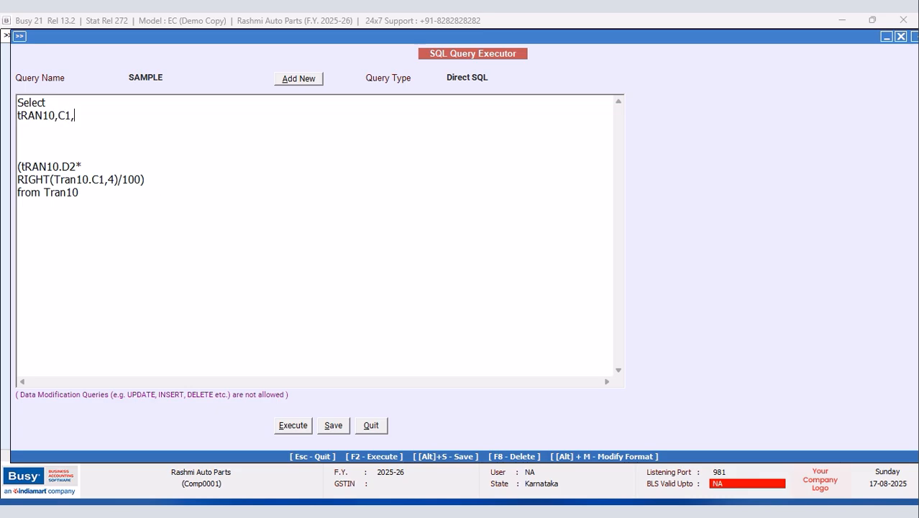
pyautogui.click(58, 115)
pyautogui.press('BackSpace')
pyautogui.write('.')
pyautogui.write('Left')
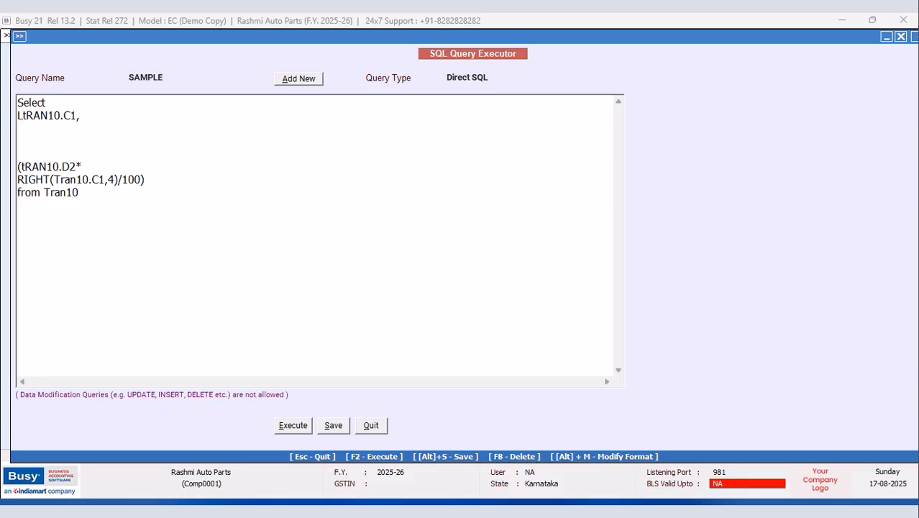
pyautogui.write('(')
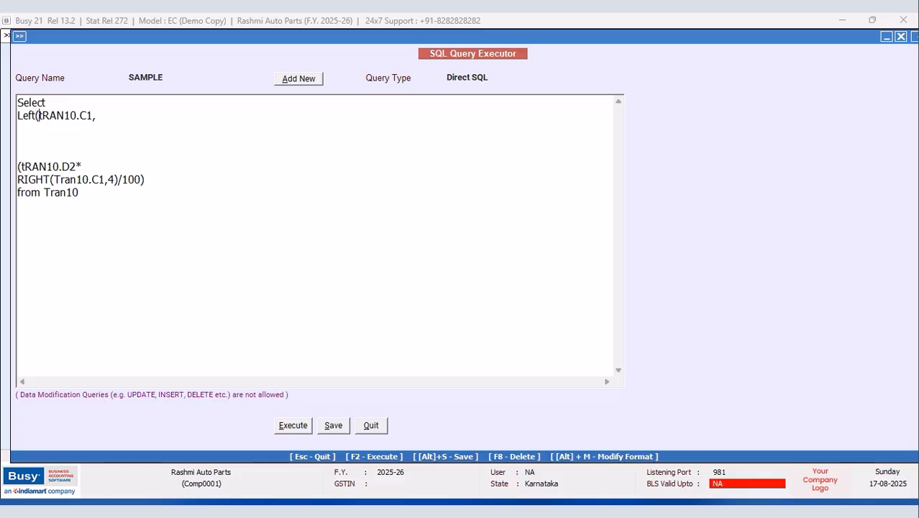
pyautogui.click(103, 118)
pyautogui.write('4),')
pyautogui.click(290, 427)
pyautogui.click(540, 289)
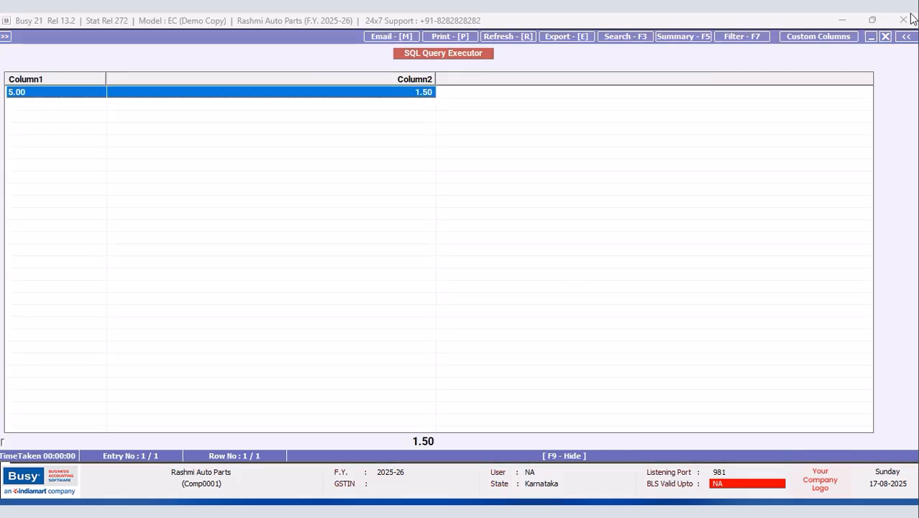
# Step: Multiply the Left column by Tran10.D2/100 and rerun the query, giving 3.00 and 1.50
pyautogui.click(886, 37)
pyautogui.click(106, 117)
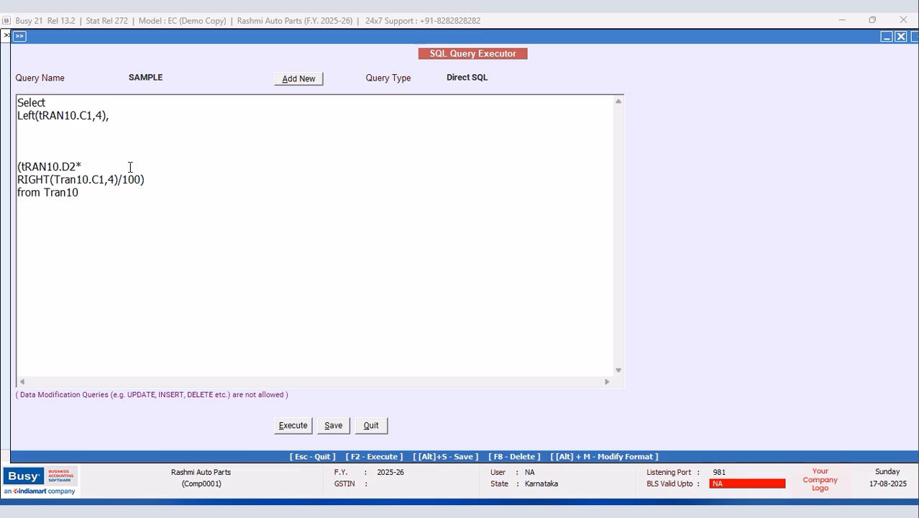
pyautogui.write('*Ran')
pyautogui.press('BackSpace')
pyautogui.press('BackSpace')
pyautogui.press('BackSpace')
pyautogui.write('Tran10.D2')
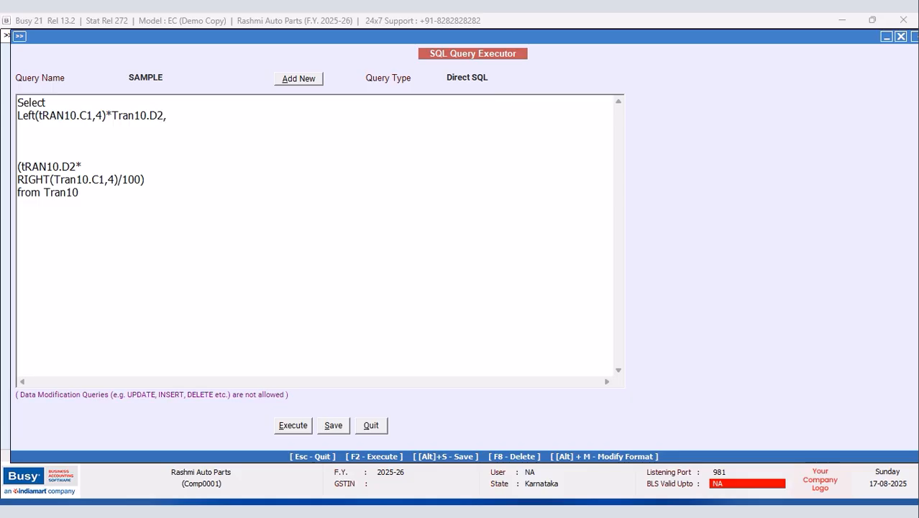
pyautogui.write('/100')
pyautogui.click(285, 429)
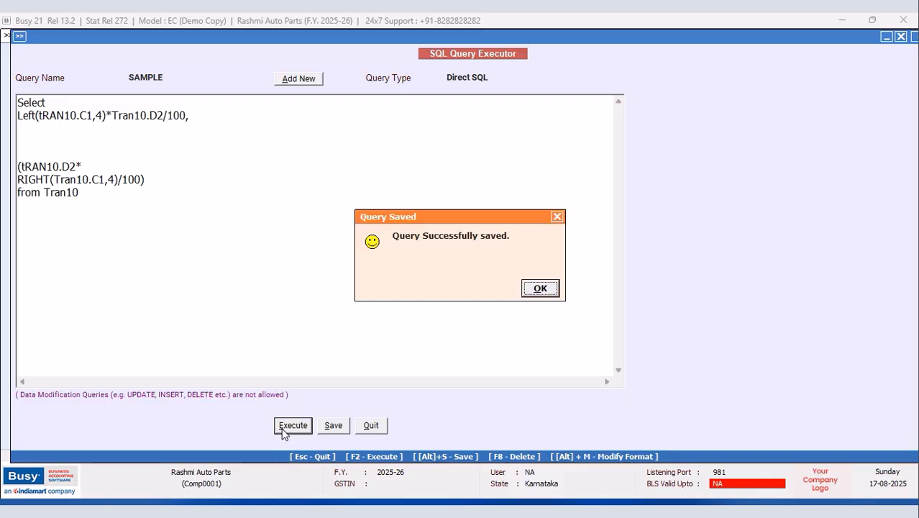
pyautogui.click(532, 290)
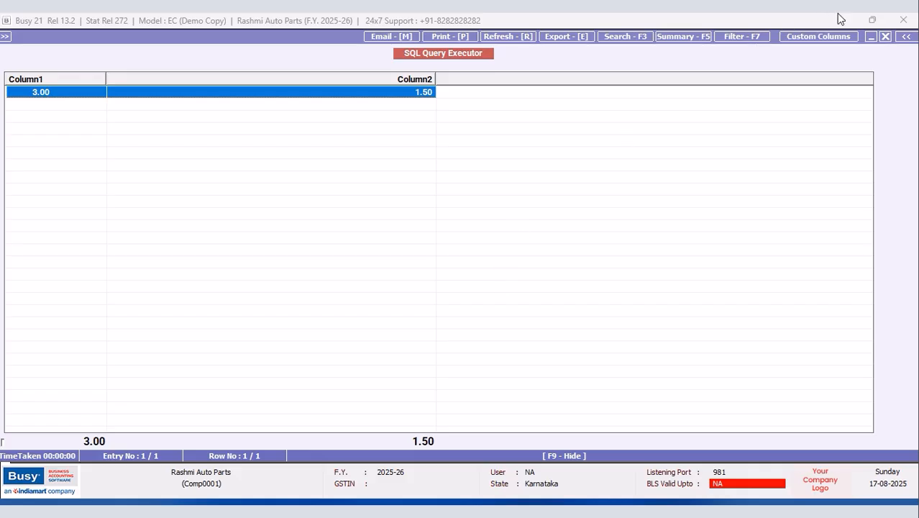
pyautogui.click(887, 36)
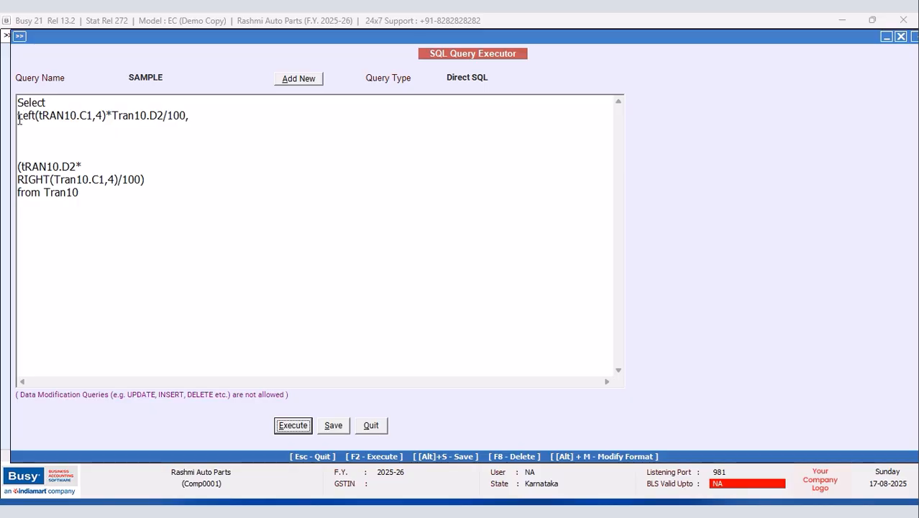
# Step: Wrap the Left expression in parentheses ending with ')-' and rerun the SAMPLE query
pyautogui.click(204, 115)
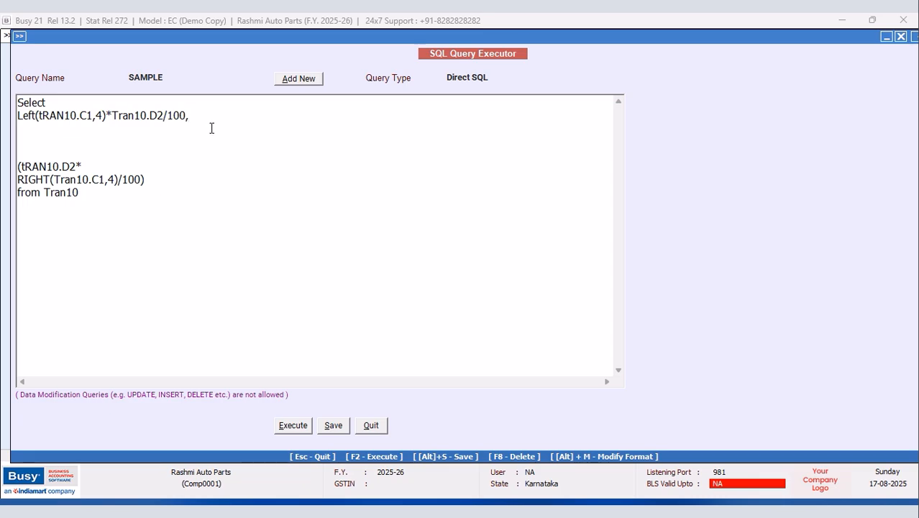
pyautogui.press('BackSpace')
pyautogui.write(')-')
pyautogui.click(294, 429)
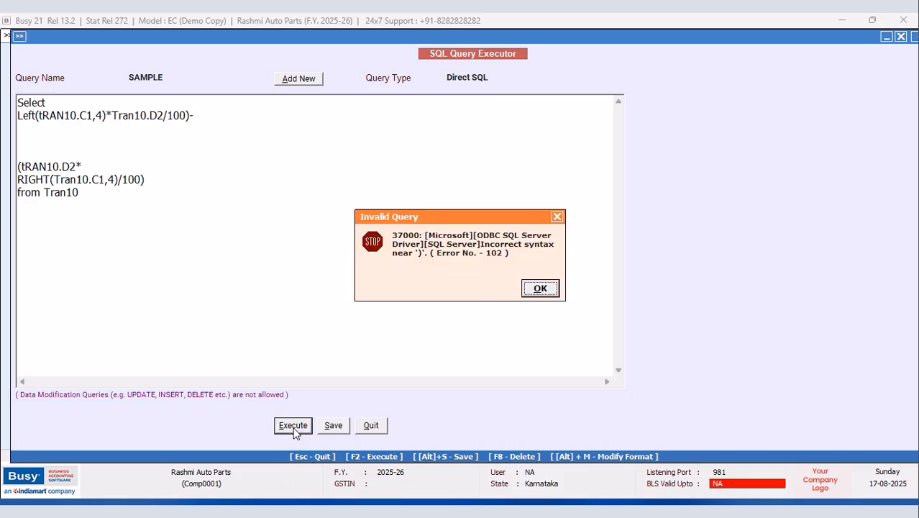
pyautogui.click(537, 286)
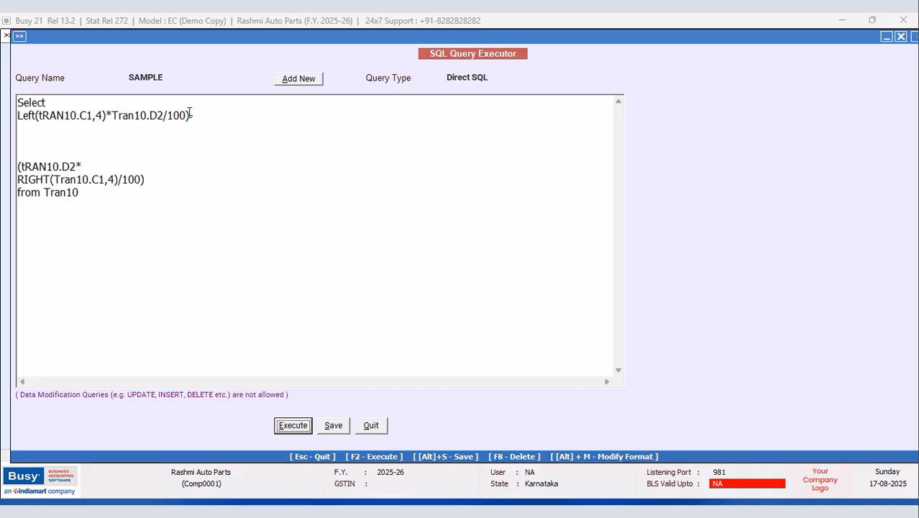
pyautogui.click(18, 115)
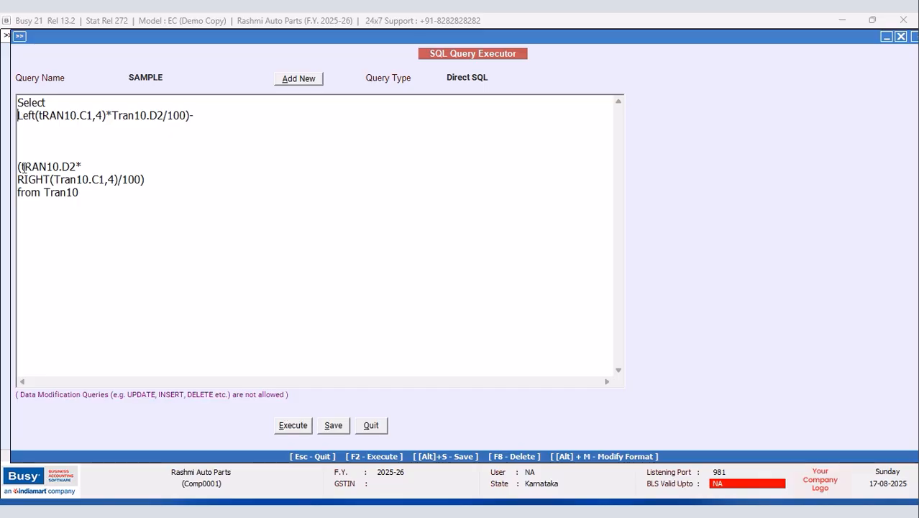
pyautogui.write('(')
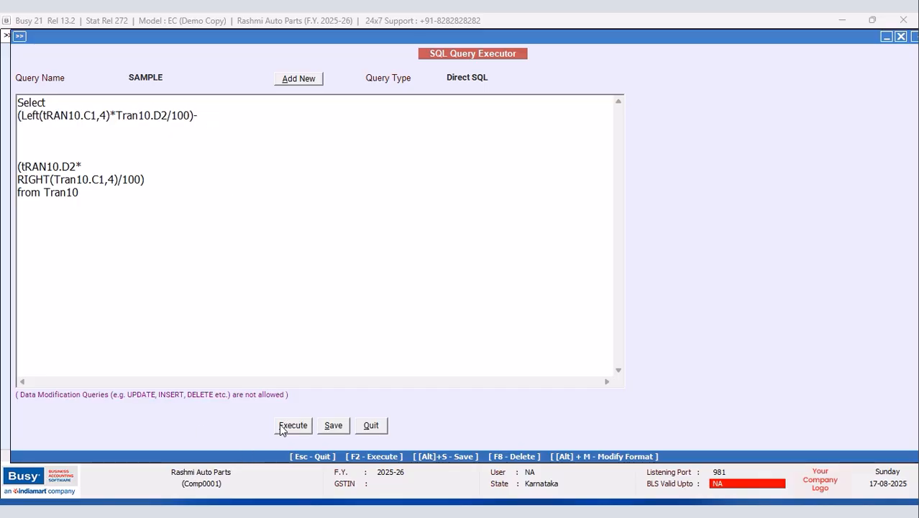
pyautogui.click(282, 426)
pyautogui.click(540, 289)
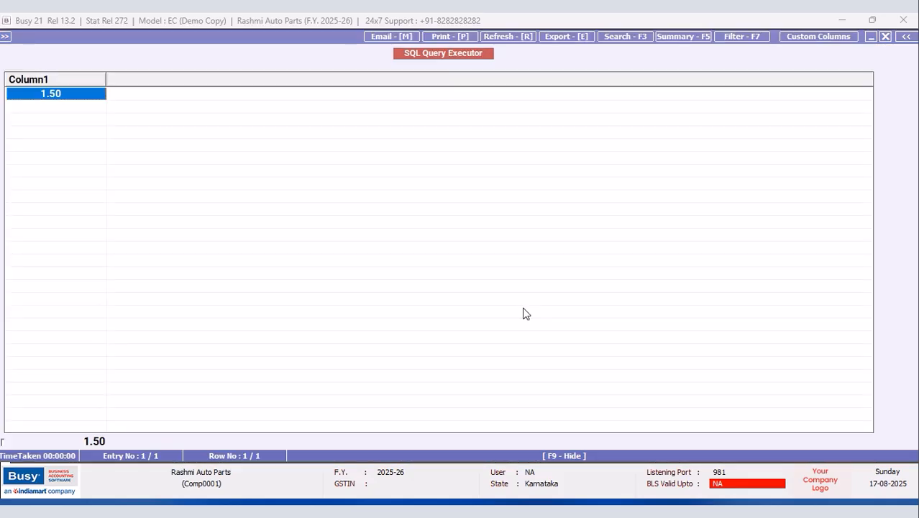
pyautogui.click(886, 36)
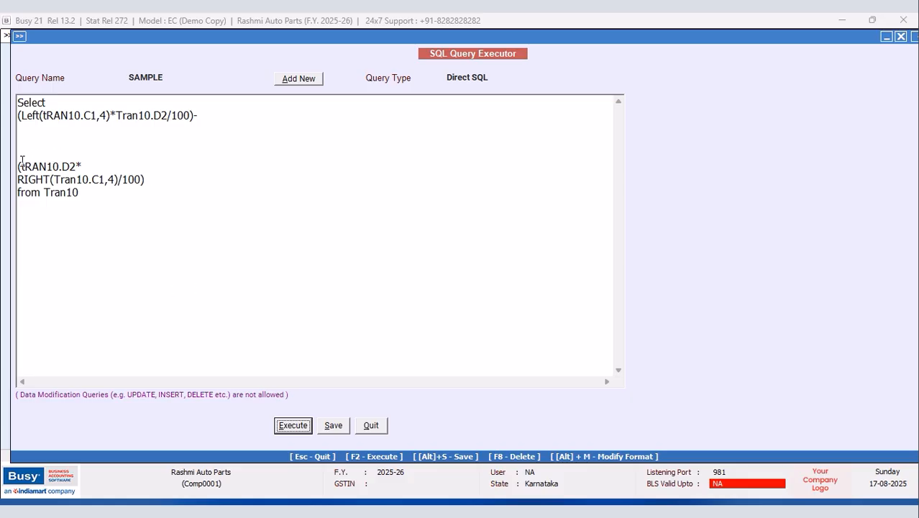
# Step: Replace the trailing minus with a comma and rerun, returning 3.00 and 1.50
pyautogui.click(20, 164)
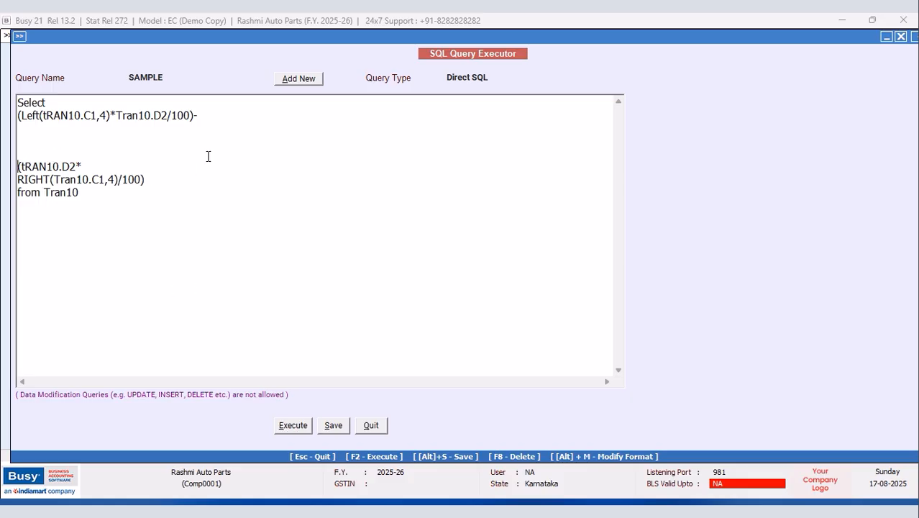
pyautogui.click(212, 119)
pyautogui.press('BackSpace')
pyautogui.write(',')
pyautogui.click(293, 425)
pyautogui.click(530, 289)
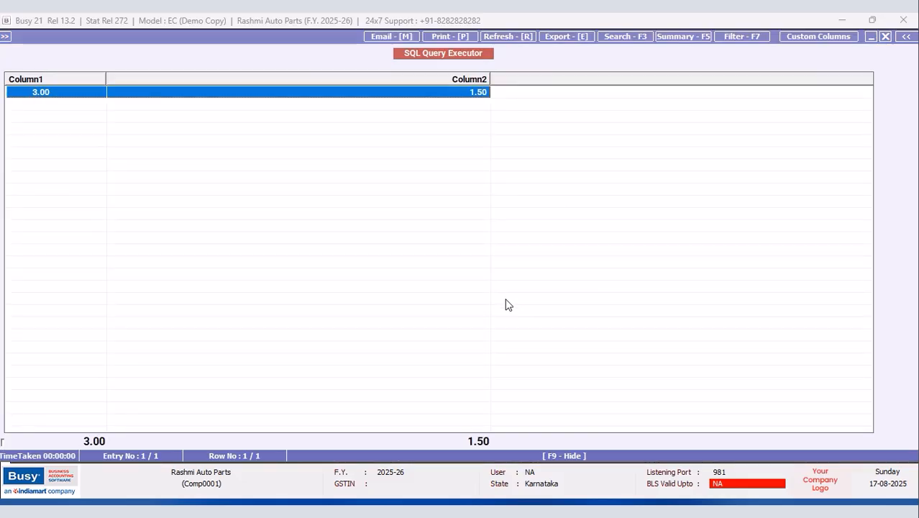
# Step: Replace the comma between the two expressions with a plus and rerun the query
pyautogui.click(885, 36)
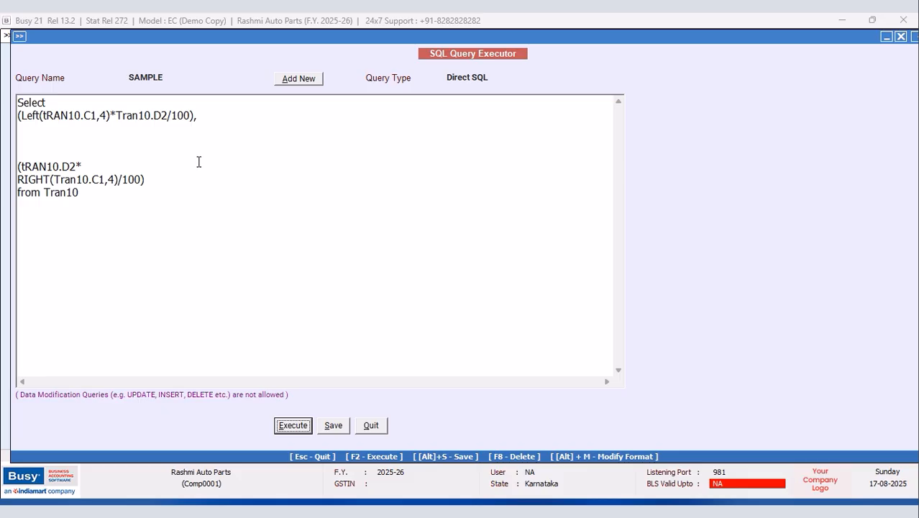
pyautogui.click(216, 118)
pyautogui.press('BackSpace')
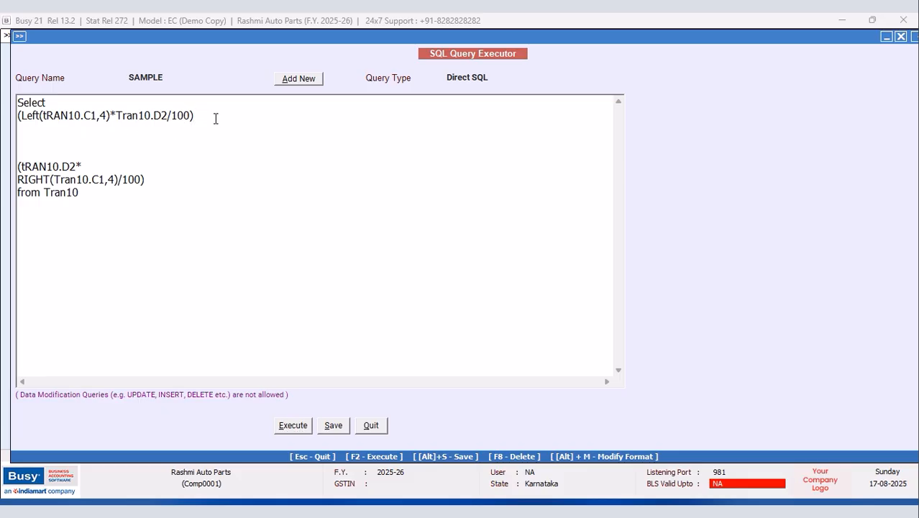
pyautogui.write('+')
pyautogui.click(290, 425)
pyautogui.click(539, 289)
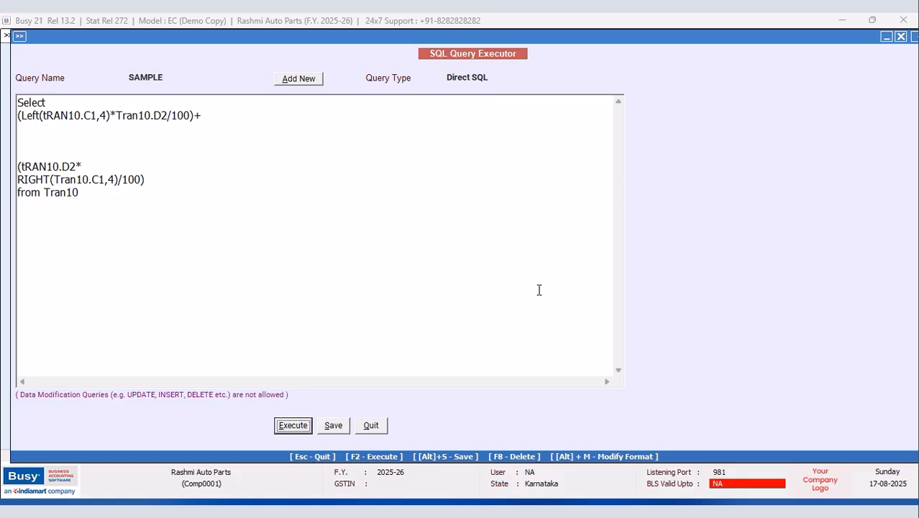
pyautogui.click(885, 36)
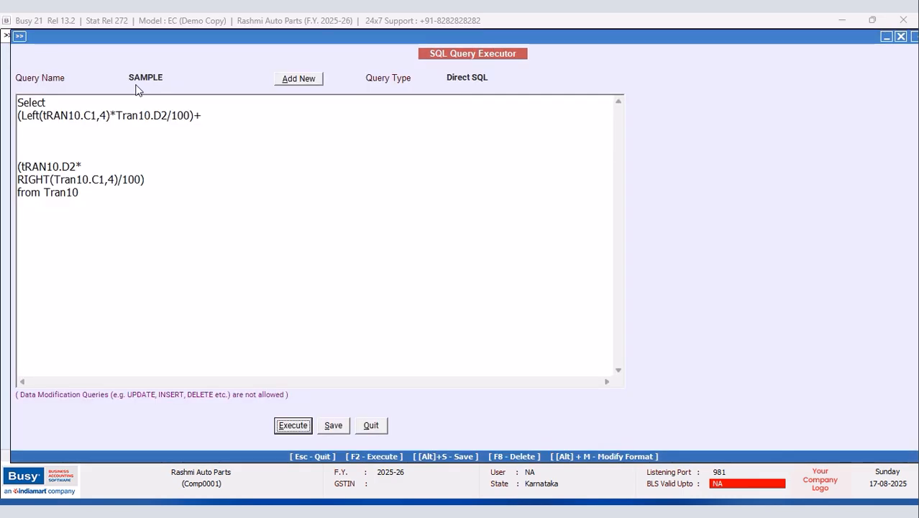
# Step: Add an opening parenthesis after Select and join the expression lines into one formula
pyautogui.click(46, 103)
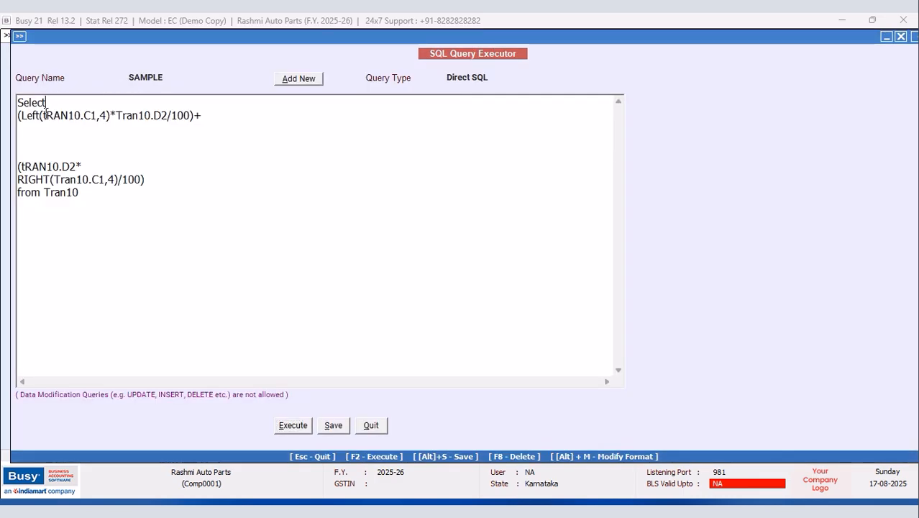
pyautogui.write('(')
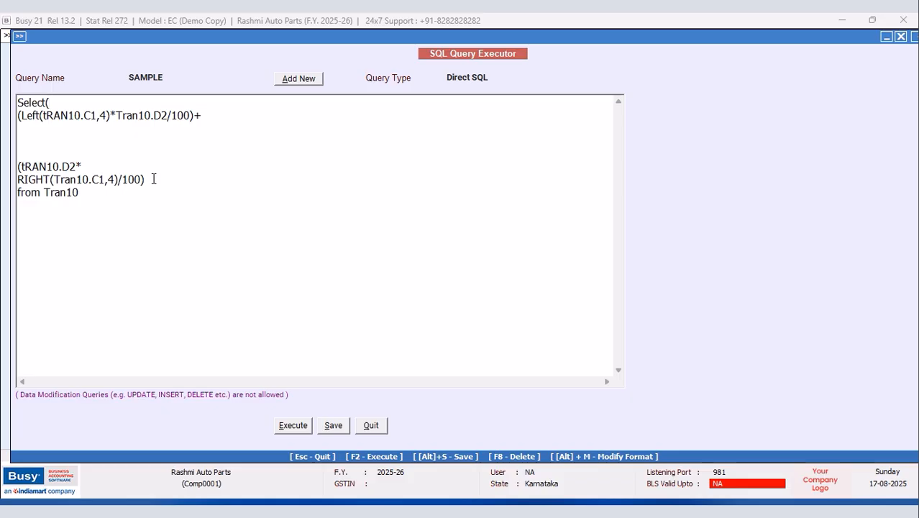
pyautogui.write(')')
pyautogui.click(18, 166)
pyautogui.press('BackSpace')
pyautogui.press('BackSpace')
pyautogui.press('BackSpace')
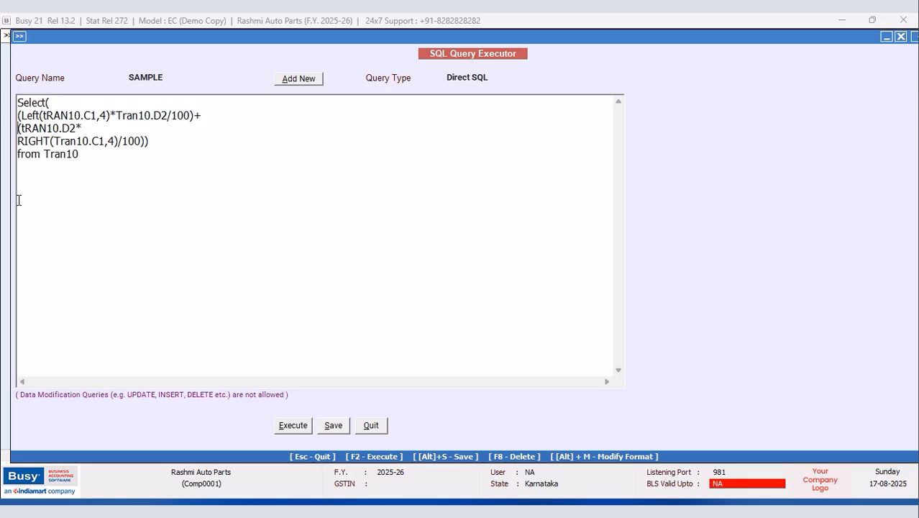
pyautogui.press('BackSpace')
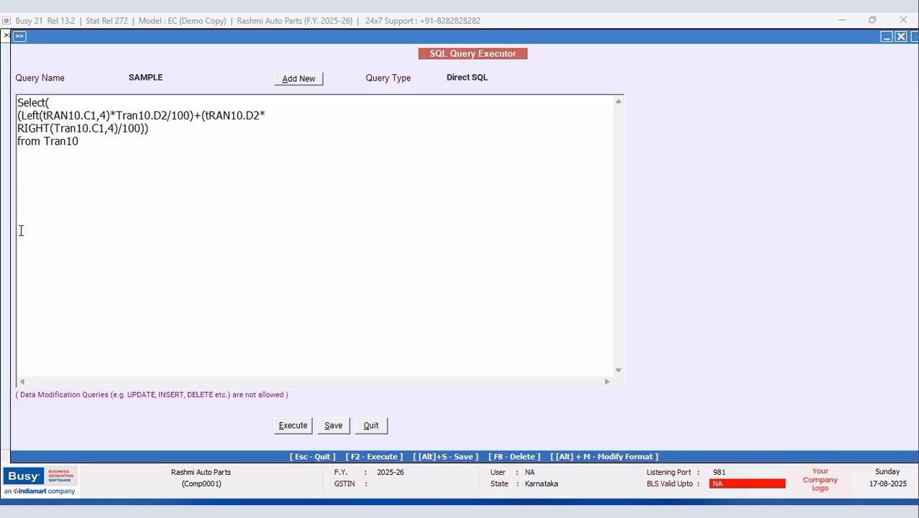
pyautogui.click(18, 128)
pyautogui.press('BackSpace')
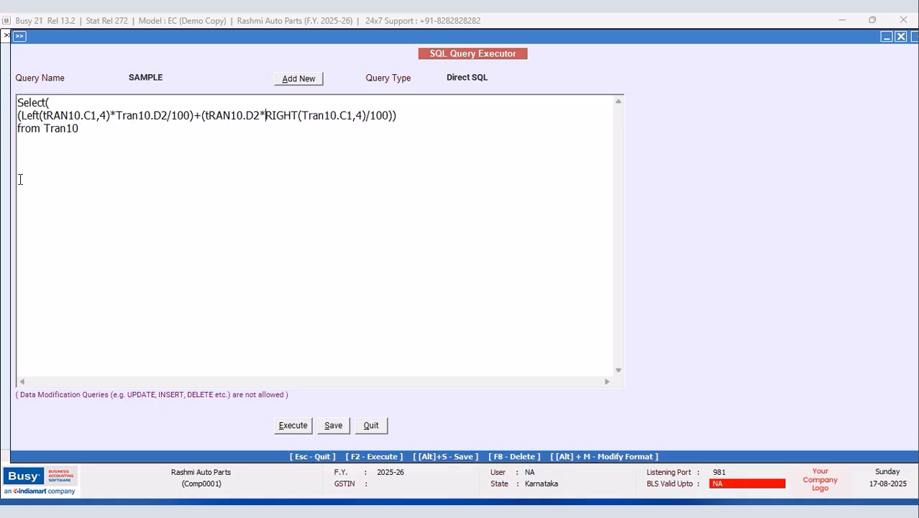
# Step: Try a Tran10.D2- prefix on a new line, then remove it after invalid query errors
pyautogui.click(46, 103)
pyautogui.press('Return')
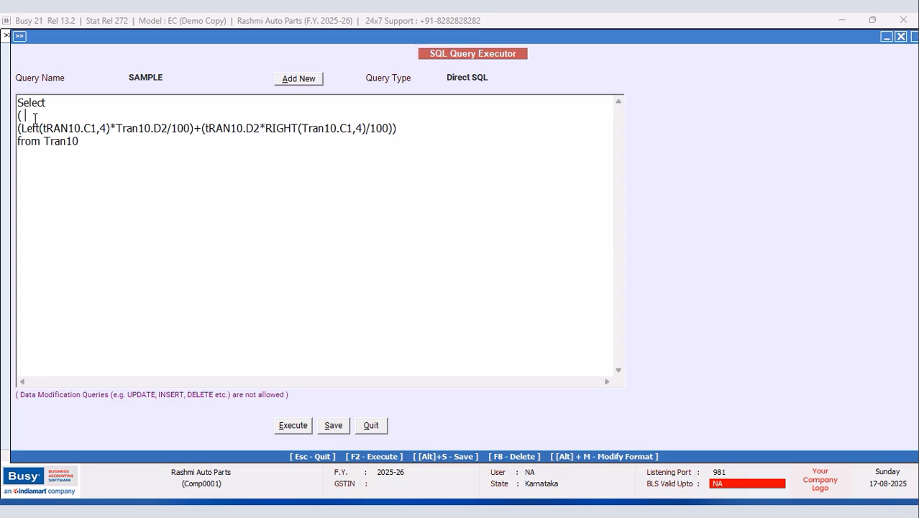
pyautogui.write('T')
pyautogui.press('BackSpace')
pyautogui.press('BackSpace')
pyautogui.write('Tran10')
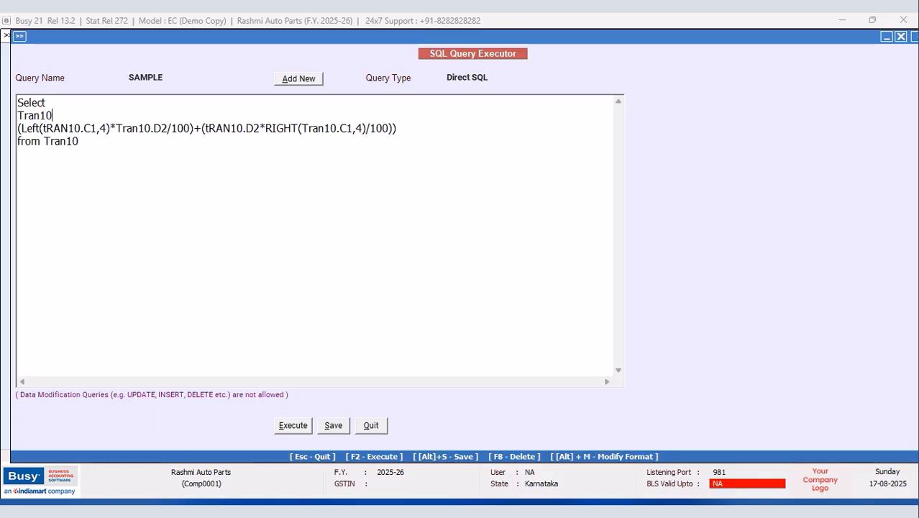
pyautogui.write('.D')
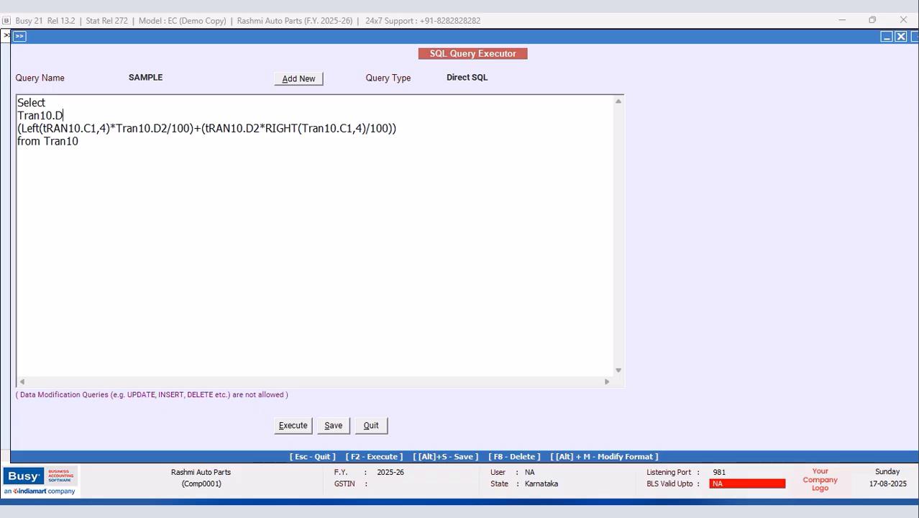
pyautogui.write('2-')
pyautogui.click(292, 427)
pyautogui.click(540, 288)
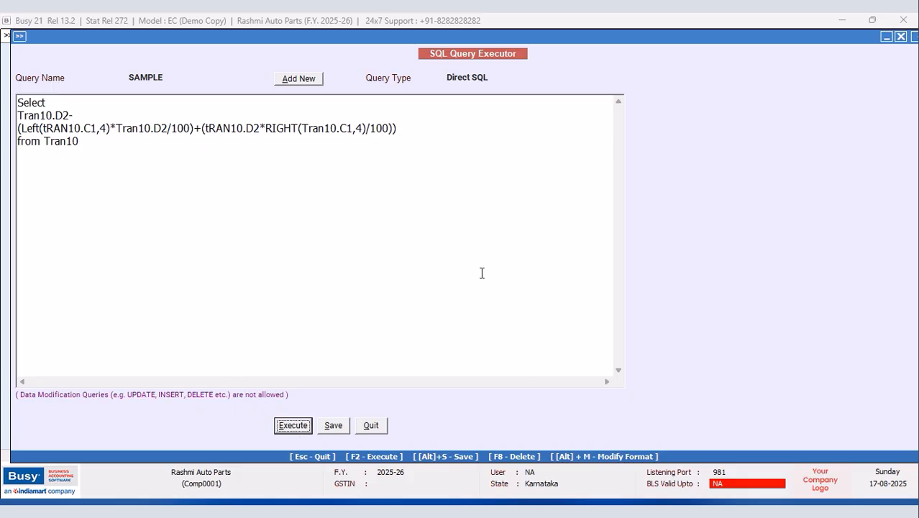
pyautogui.click(89, 117)
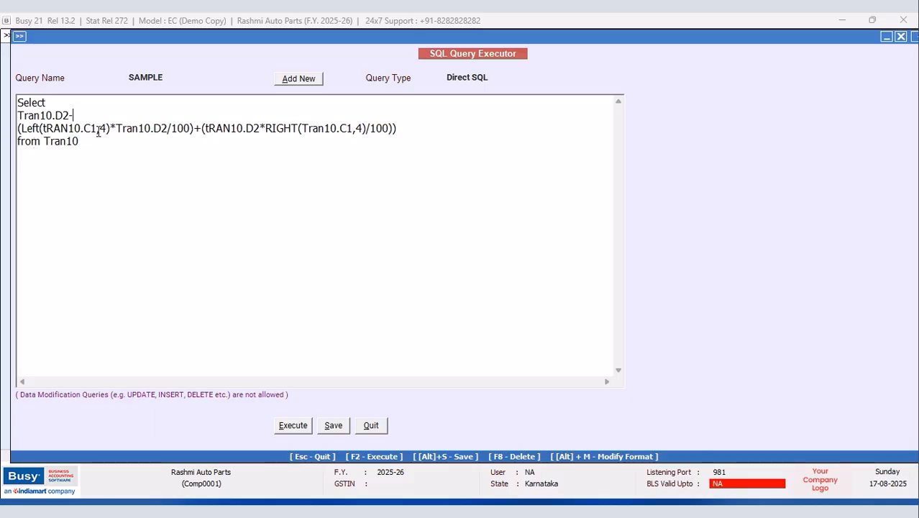
pyautogui.press('BackSpace')
pyautogui.press('BackSpace')
pyautogui.press('BackSpace')
pyautogui.press('BackSpace')
pyautogui.press('BackSpace')
pyautogui.press('BackSpace')
pyautogui.press('BackSpace')
pyautogui.press('BackSpace')
pyautogui.press('BackSpace')
pyautogui.press('BackSpace')
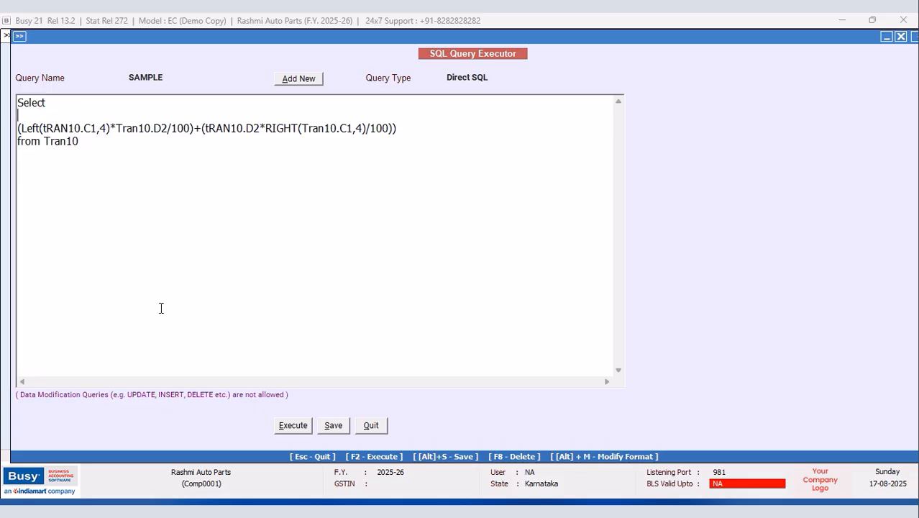
pyautogui.click(301, 425)
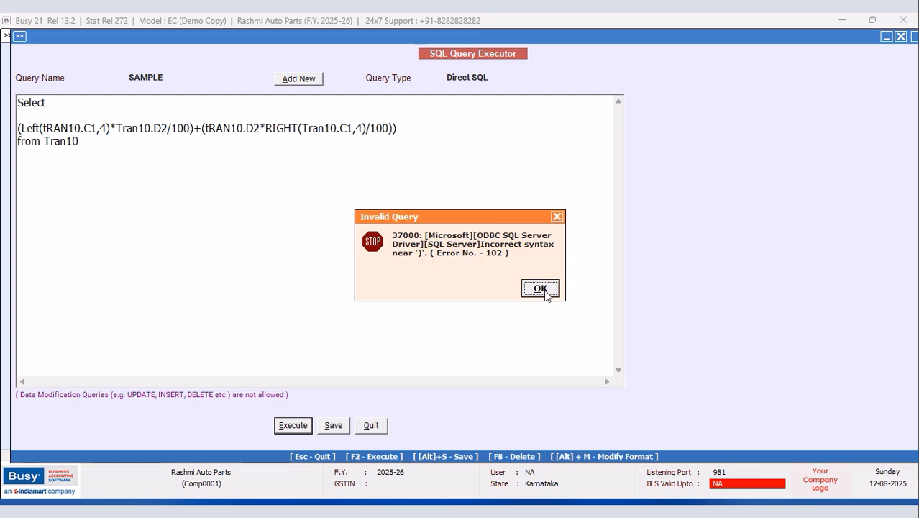
pyautogui.click(541, 288)
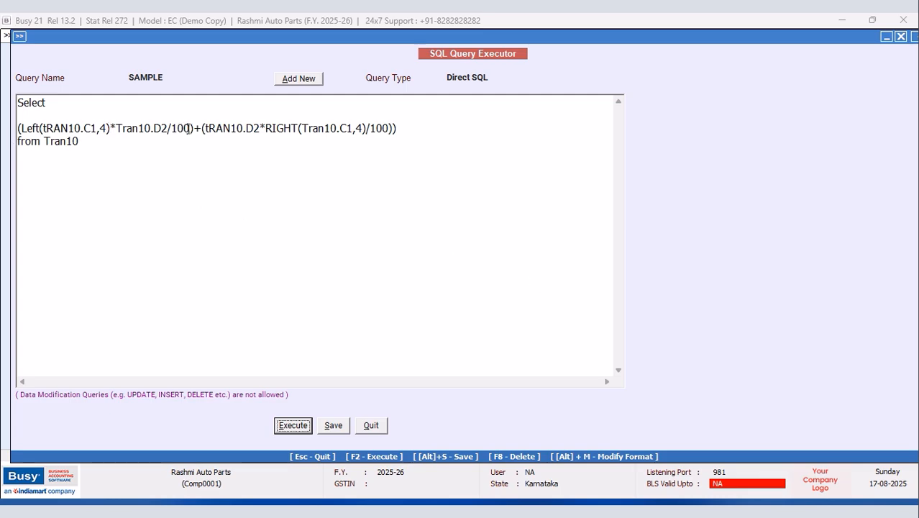
# Step: Delete the extra closing parenthesis and rerun, getting the summed result 4.50
pyautogui.click(401, 128)
pyautogui.press('BackSpace')
pyautogui.click(289, 426)
pyautogui.click(540, 289)
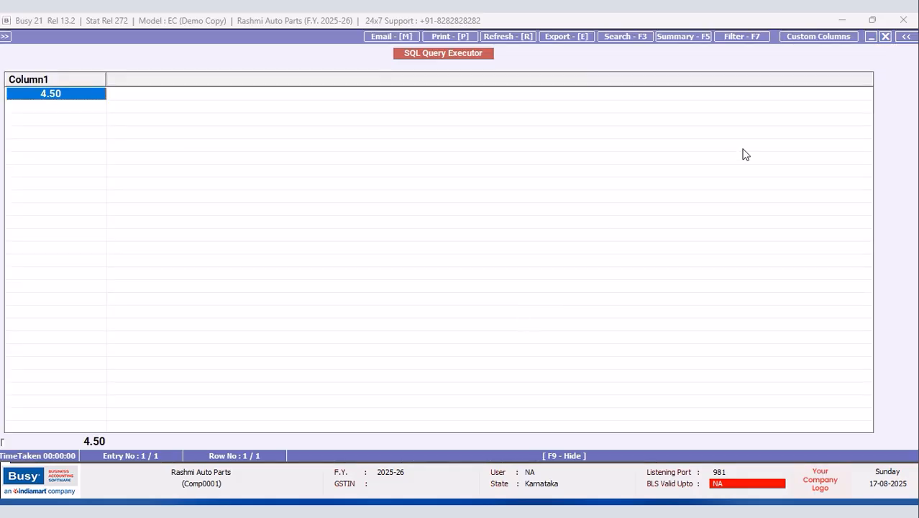
pyautogui.click(886, 38)
# Step: Prefix the formula with Tran10.D2- so it returns 58.50, and save the SAMPLE query
pyautogui.click(43, 114)
pyautogui.write('Tran10')
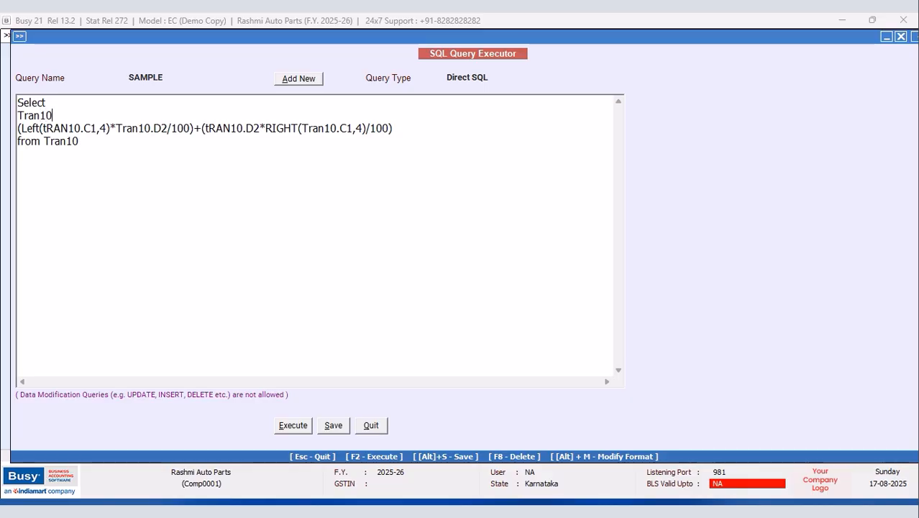
pyautogui.write('.D2-')
pyautogui.hotkey('alt', 's')
pyautogui.click(540, 288)
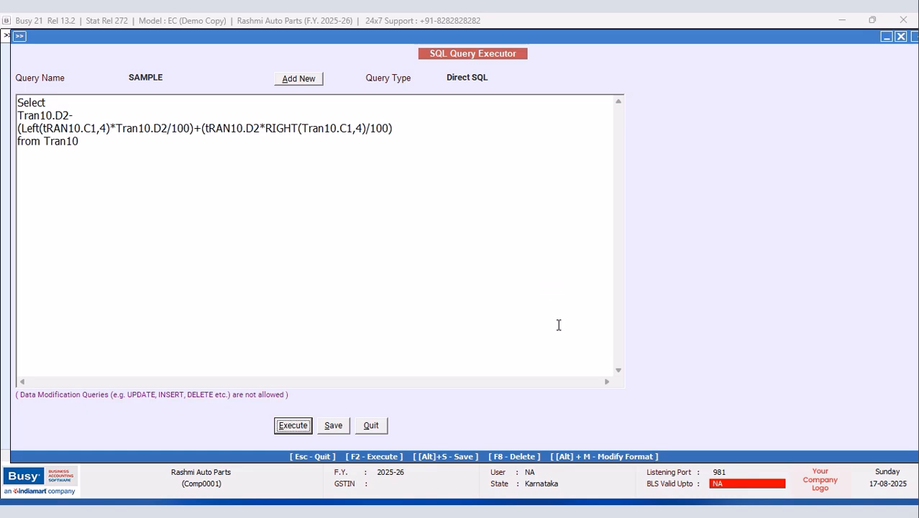
pyautogui.press('F2')
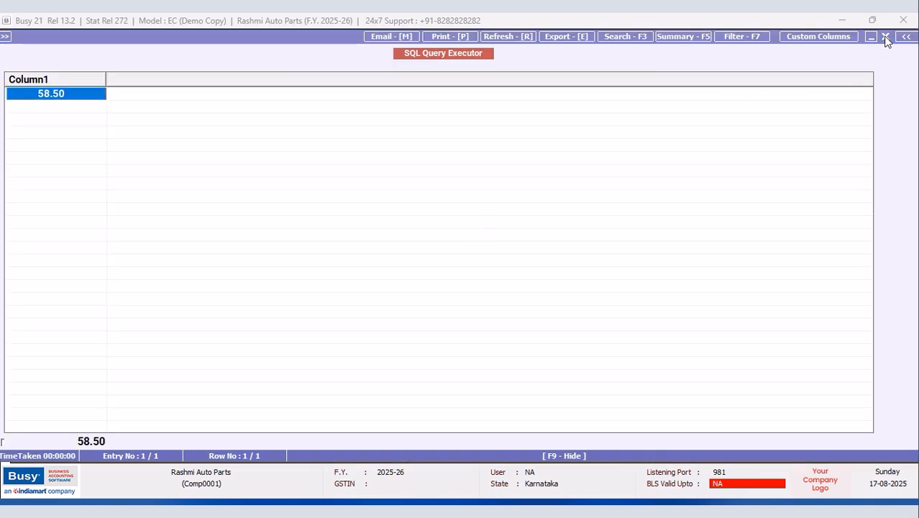
pyautogui.click(887, 38)
pyautogui.click(334, 425)
pyautogui.click(541, 288)
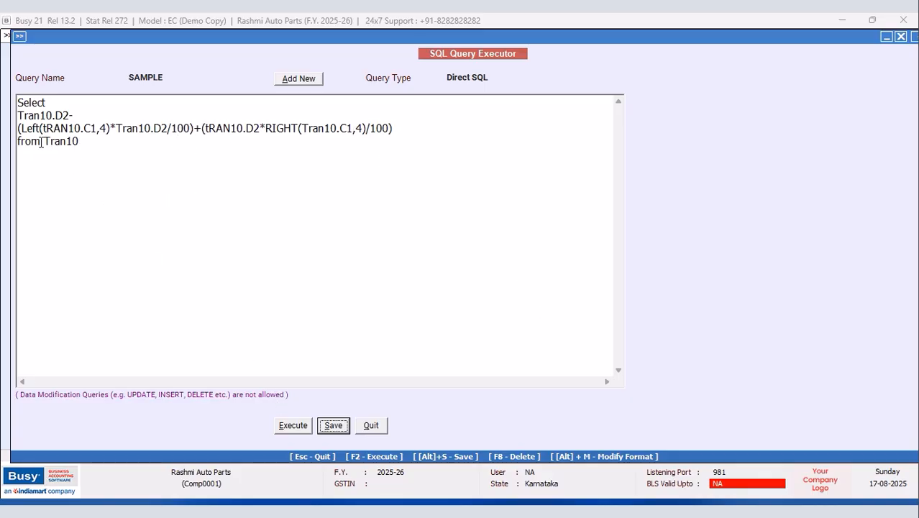
pyautogui.click(81, 142)
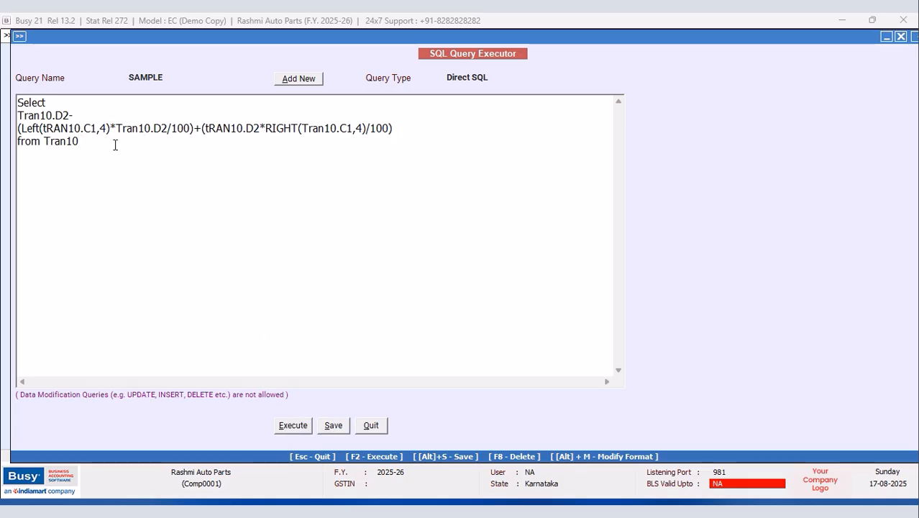
pyautogui.write('w')
pyautogui.press('BackSpace')
pyautogui.write('Where T')
pyautogui.press('Tab')
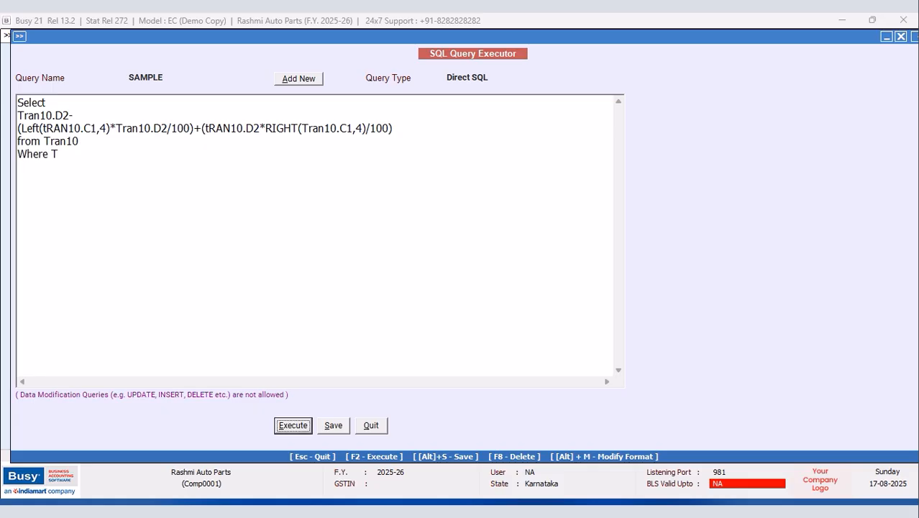
pyautogui.click(72, 158)
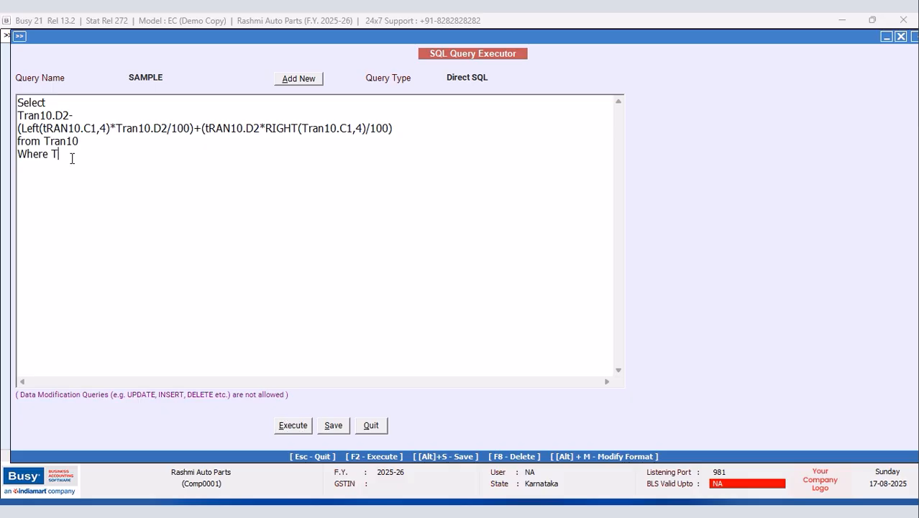
pyautogui.write('ran10.MasterCode1=(Select Master')
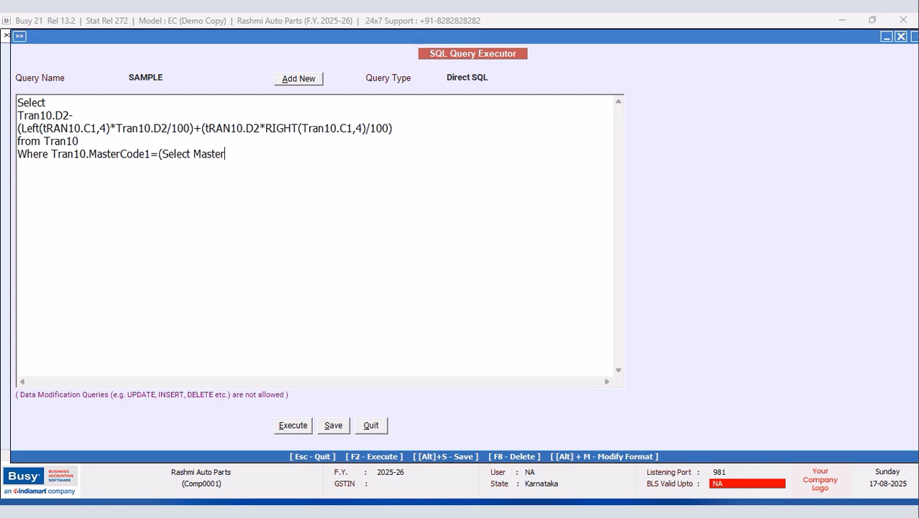
pyautogui.write('1.Code from Master1 Where ')
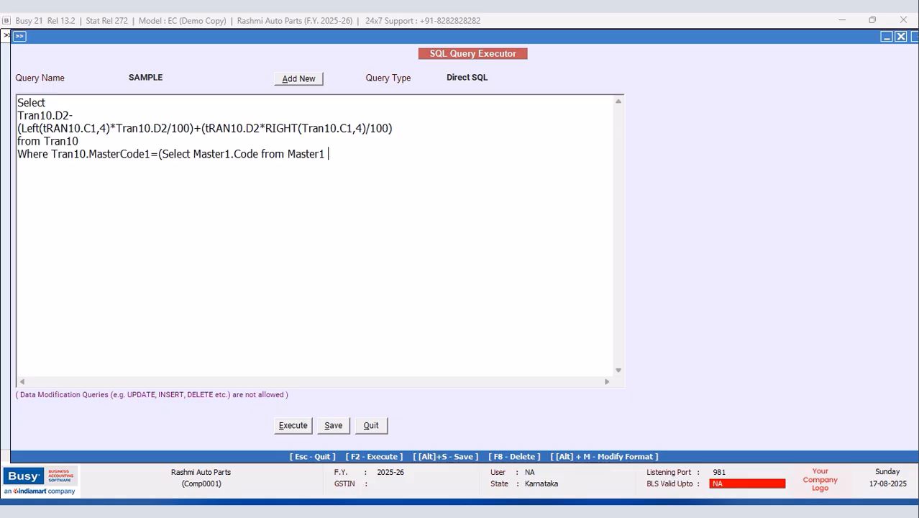
pyautogui.write('Master')
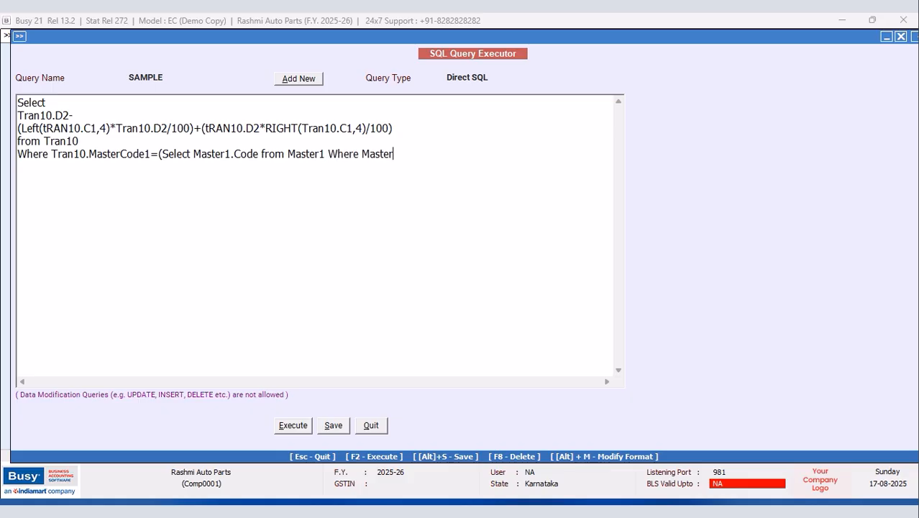
pyautogui.write('1.Code=@ItemCode')
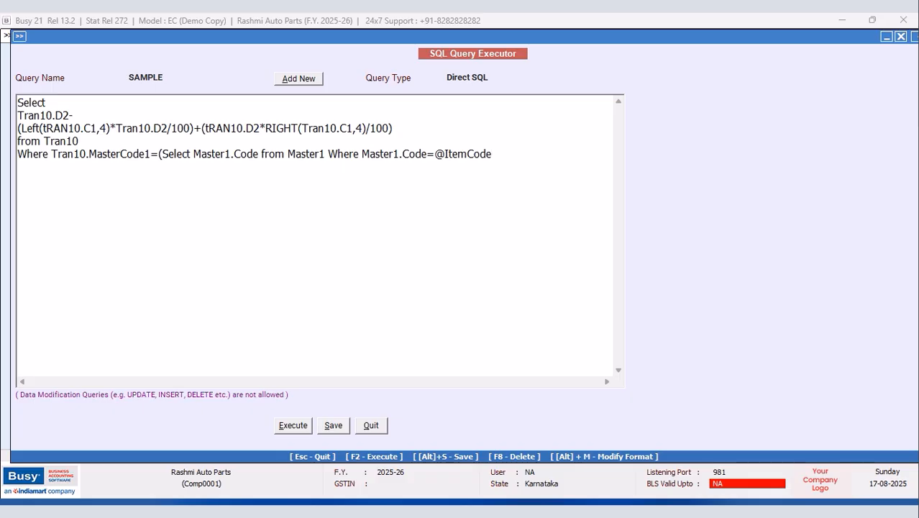
pyautogui.write('@ and master')
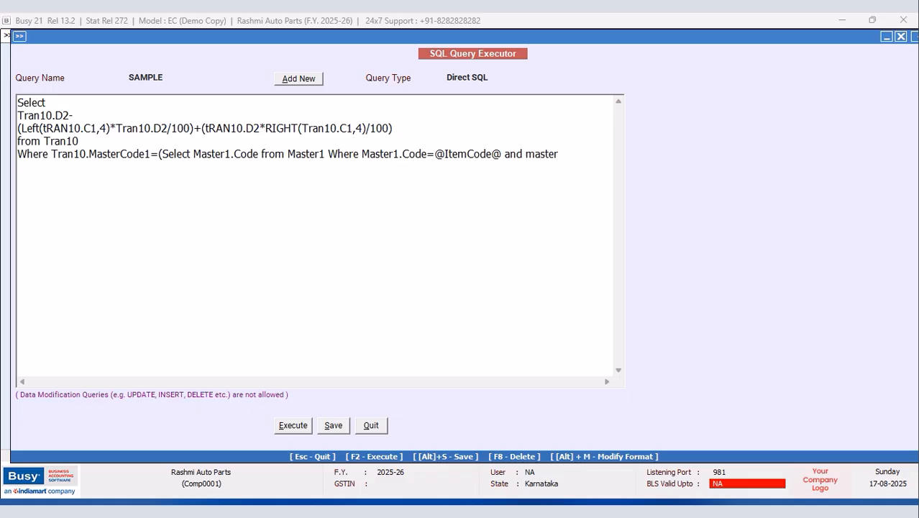
pyautogui.write('1.maser')
pyautogui.press('BackSpace')
pyautogui.write('terType')
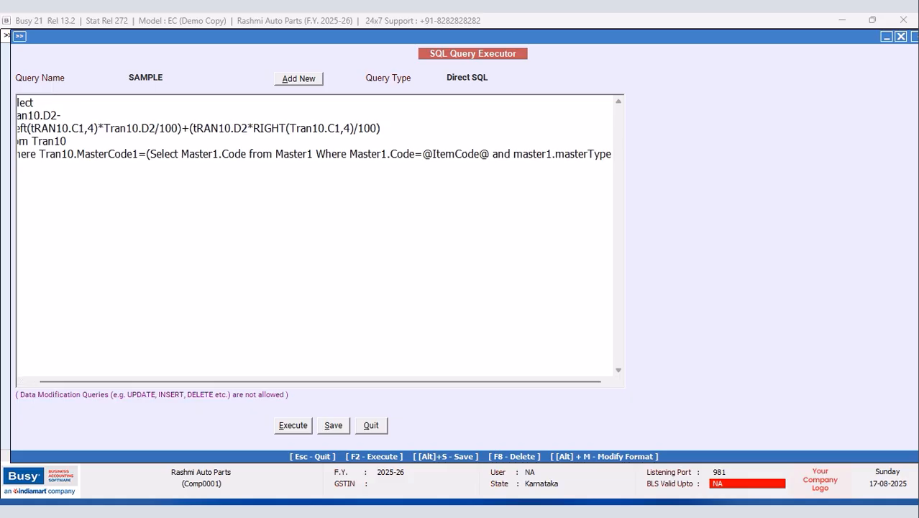
pyautogui.write('=6')
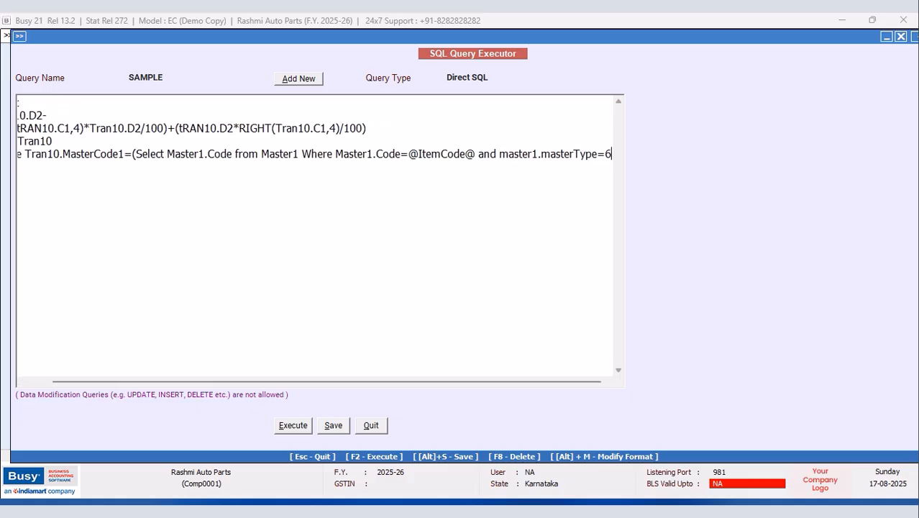
pyautogui.write(')')
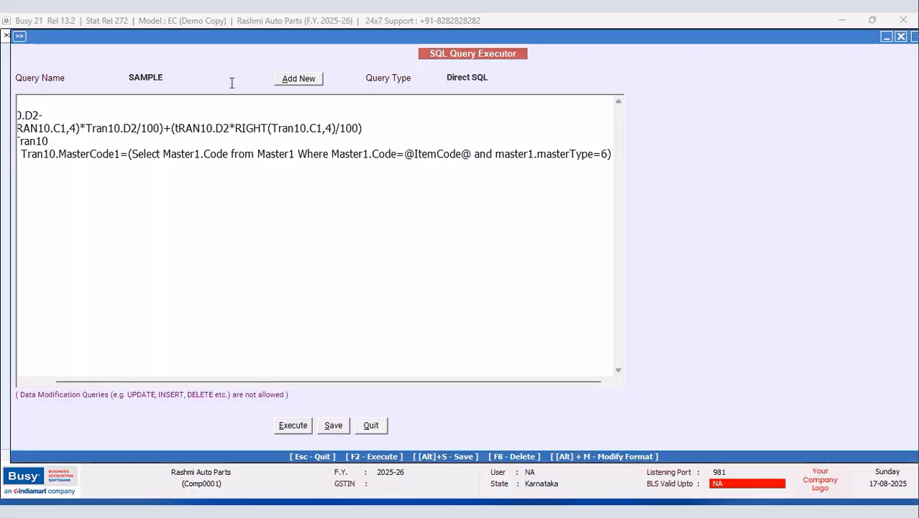
# Step: Set the query type to Item Master and save the query
pyautogui.click(480, 79)
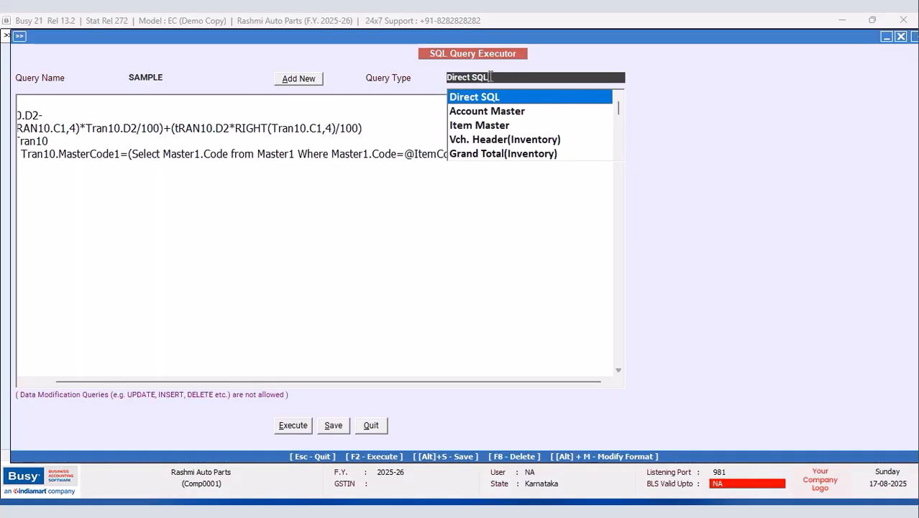
pyautogui.click(498, 127)
pyautogui.click(333, 426)
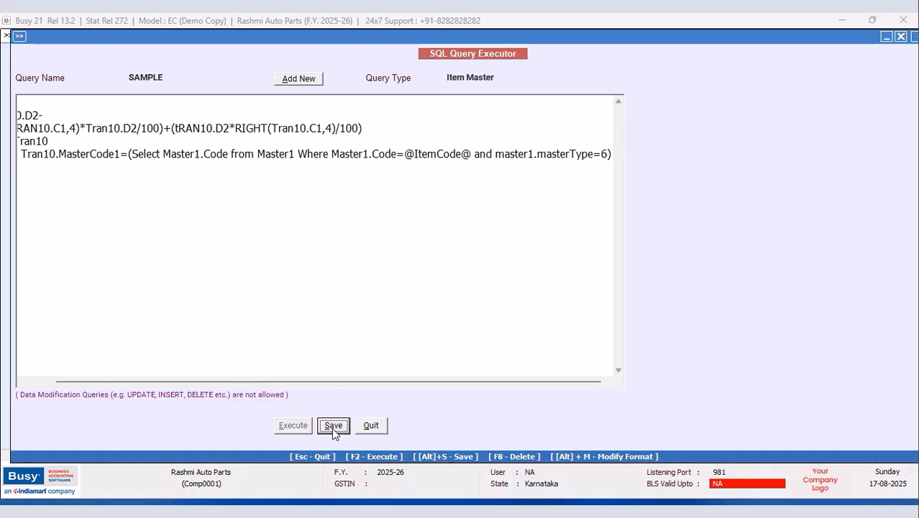
pyautogui.click(541, 290)
# Step: Show the List of Items on screen for all items in NEW DESIGN format and select Bonnet Side Rods 1210SE Kodu
pyautogui.click(374, 429)
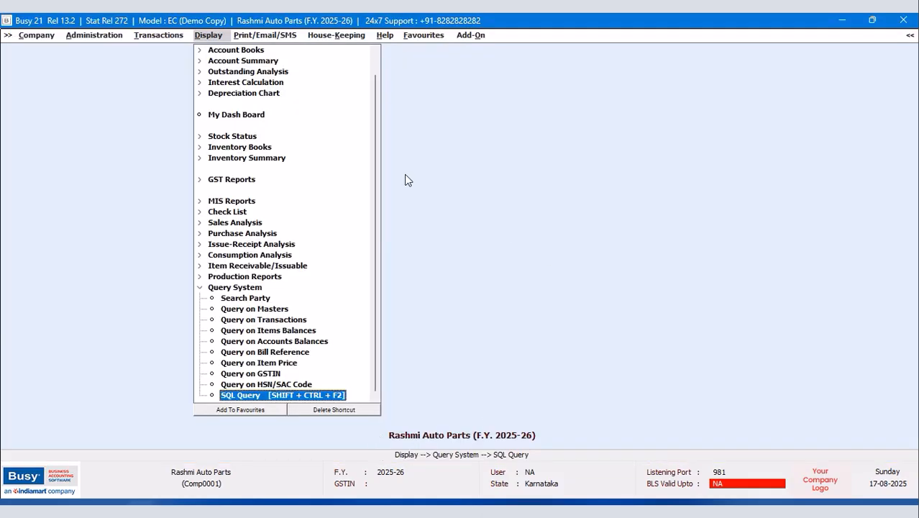
pyautogui.click(94, 35)
pyautogui.click(112, 139)
pyautogui.click(397, 284)
pyautogui.click(400, 285)
pyautogui.click(400, 285)
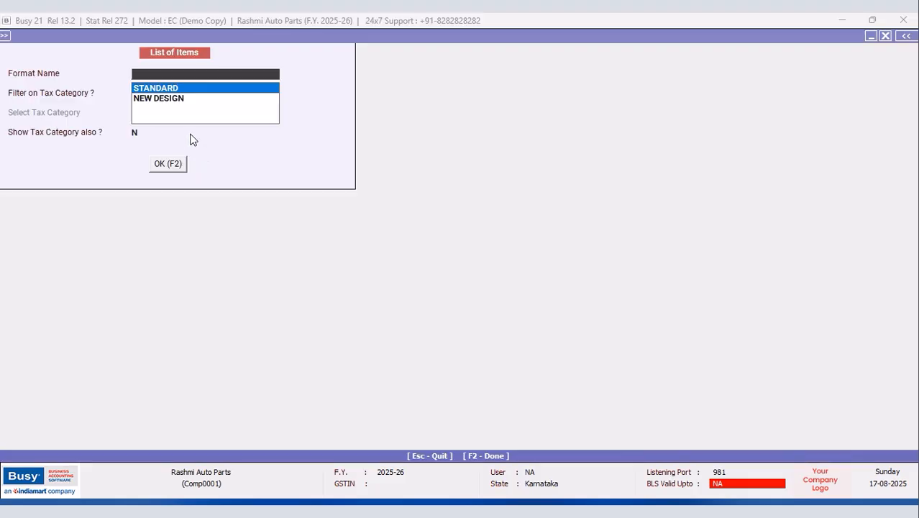
pyautogui.click(169, 164)
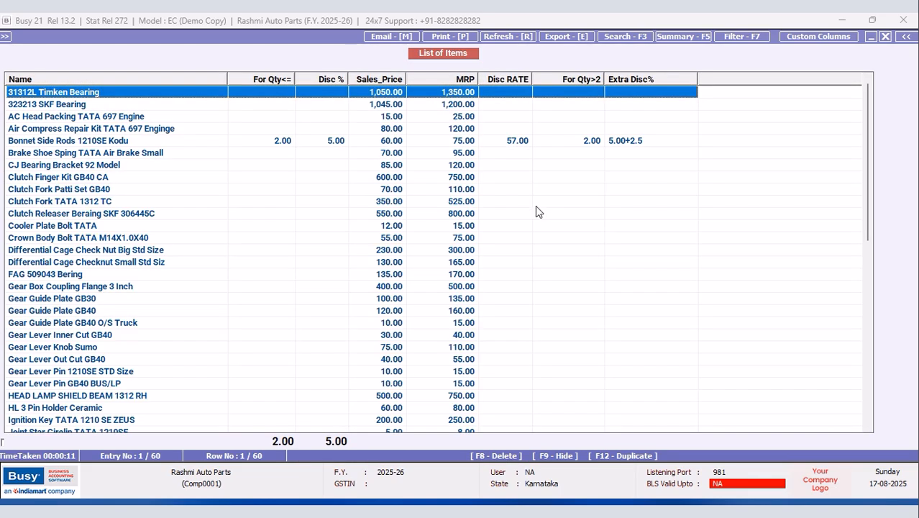
pyautogui.click(514, 141)
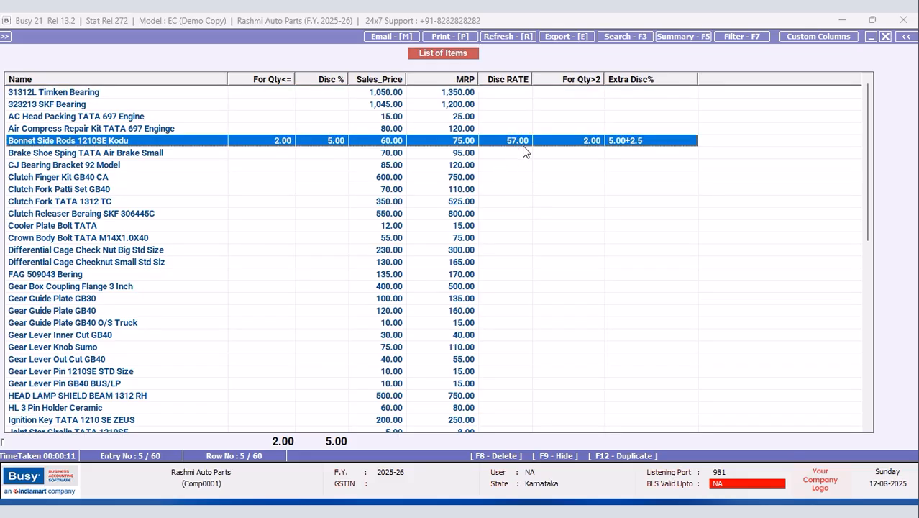
# Step: Add a numeric Special Rate column at the end of the format, sourced from Item Master
pyautogui.click(828, 37)
pyautogui.click(239, 290)
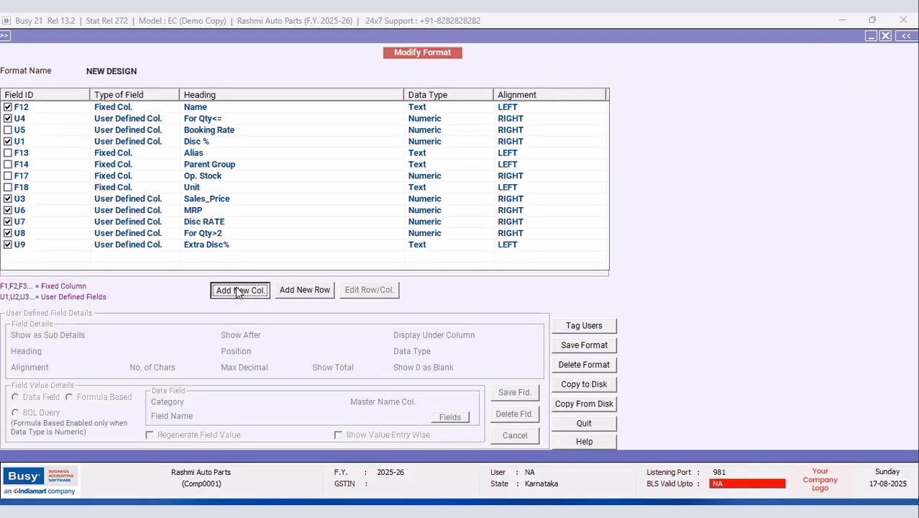
pyautogui.write('Special Rate')
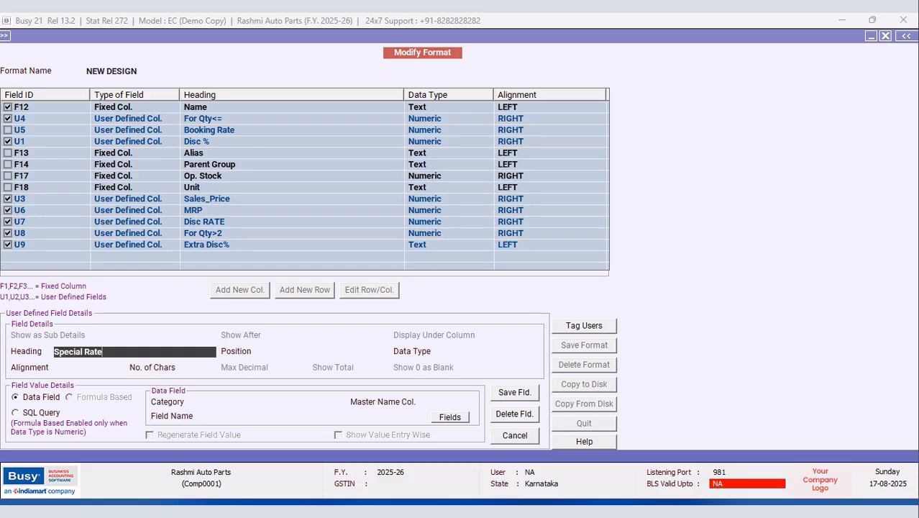
pyautogui.press('Return')
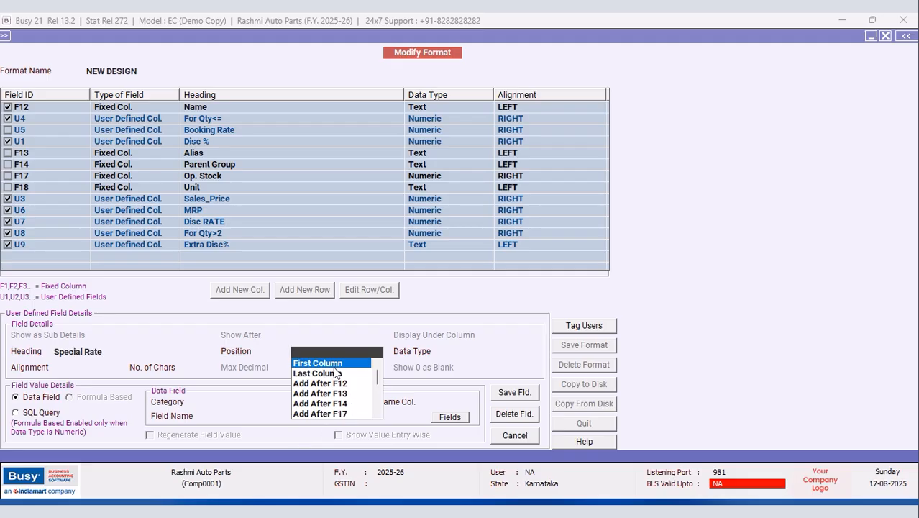
pyautogui.click(327, 373)
pyautogui.click(457, 383)
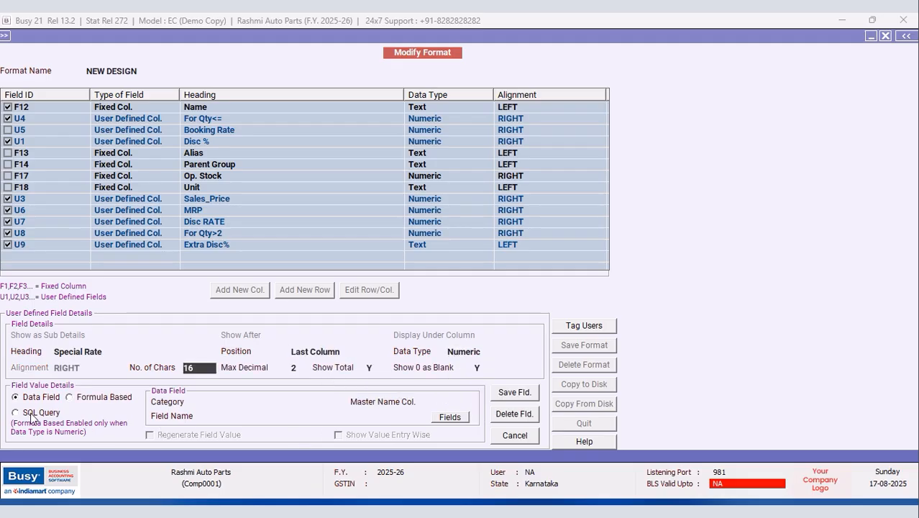
pyautogui.click(210, 402)
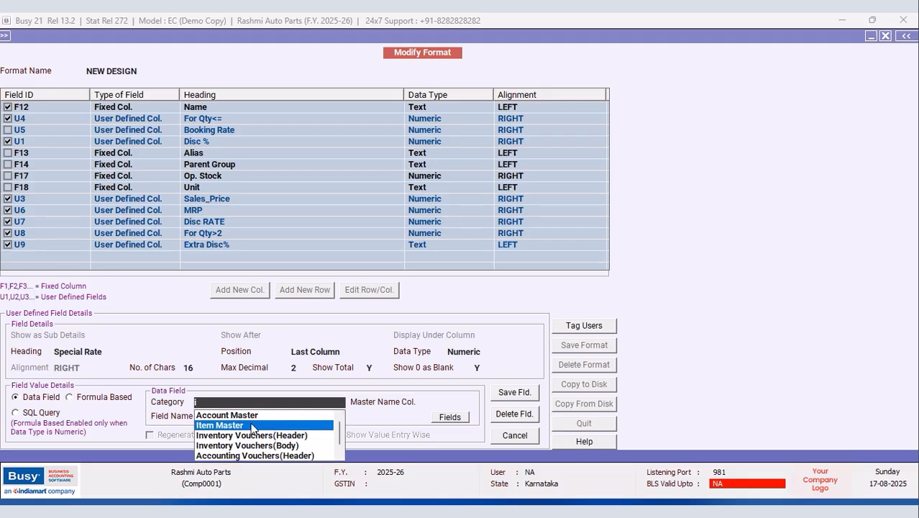
pyautogui.click(252, 425)
pyautogui.click(445, 418)
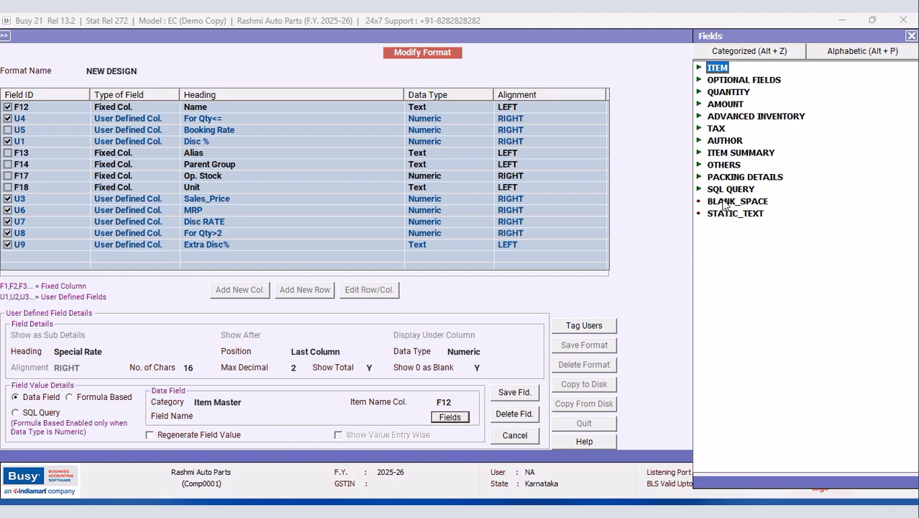
# Step: Feed the column from the SAMPLE SQL query field and save the column and format
pyautogui.click(723, 191)
pyautogui.click(724, 191)
pyautogui.doubleClick(759, 215)
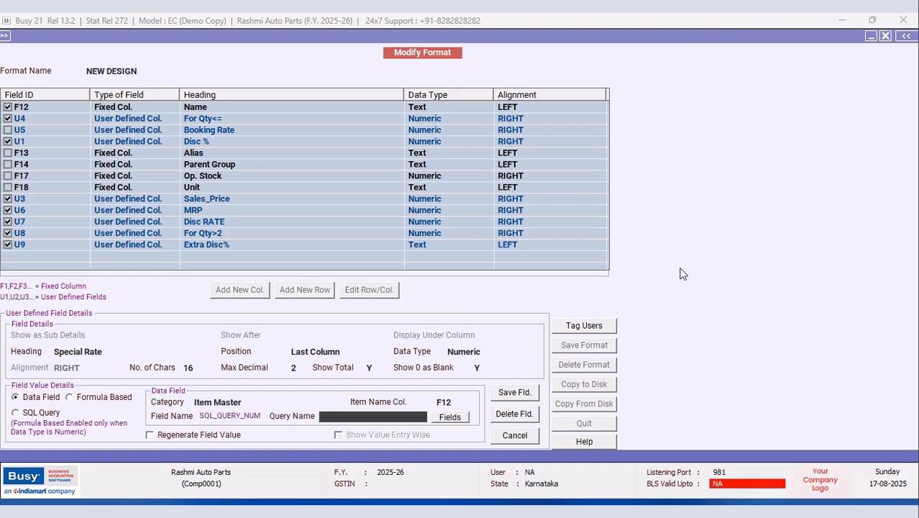
pyautogui.write('sa')
pyautogui.click(150, 434)
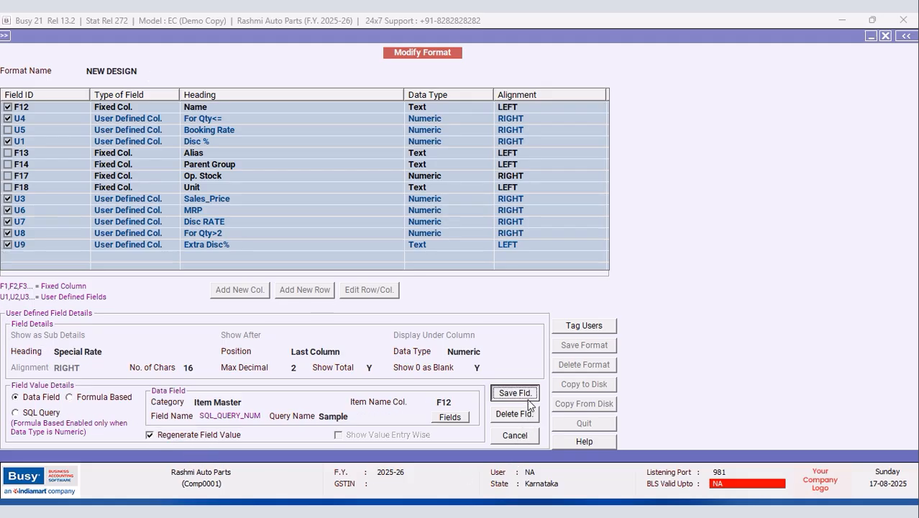
pyautogui.click(495, 392)
pyautogui.click(491, 290)
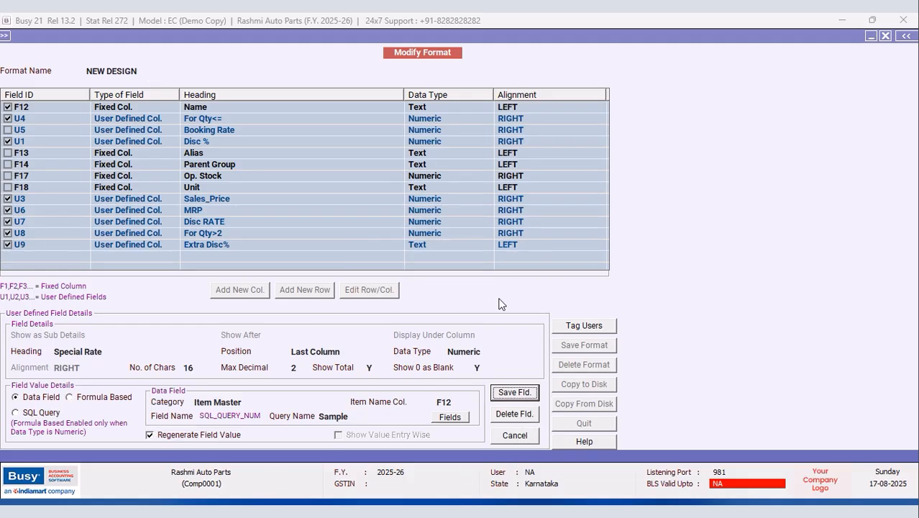
pyautogui.click(568, 346)
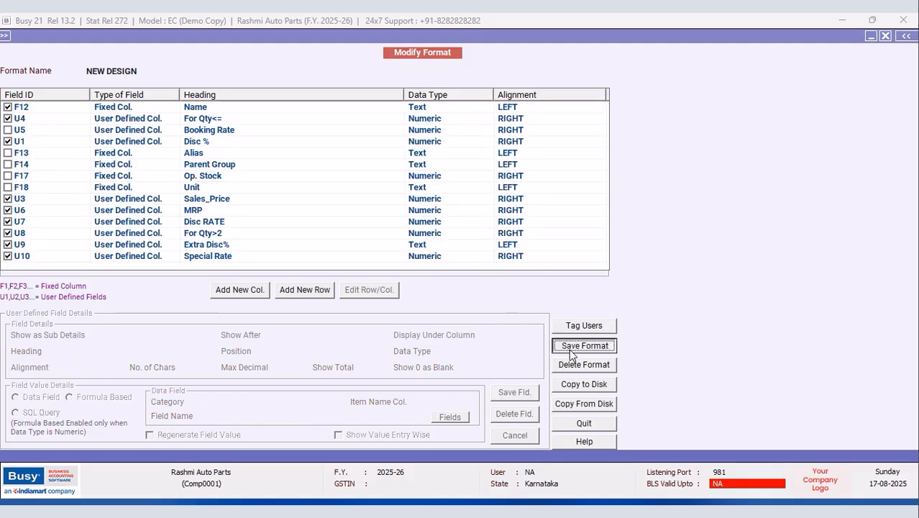
pyautogui.click(493, 291)
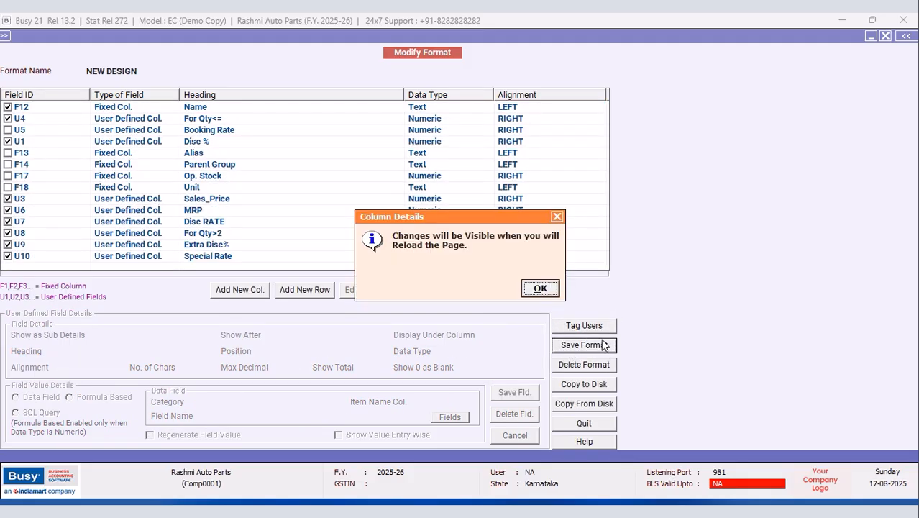
pyautogui.click(540, 289)
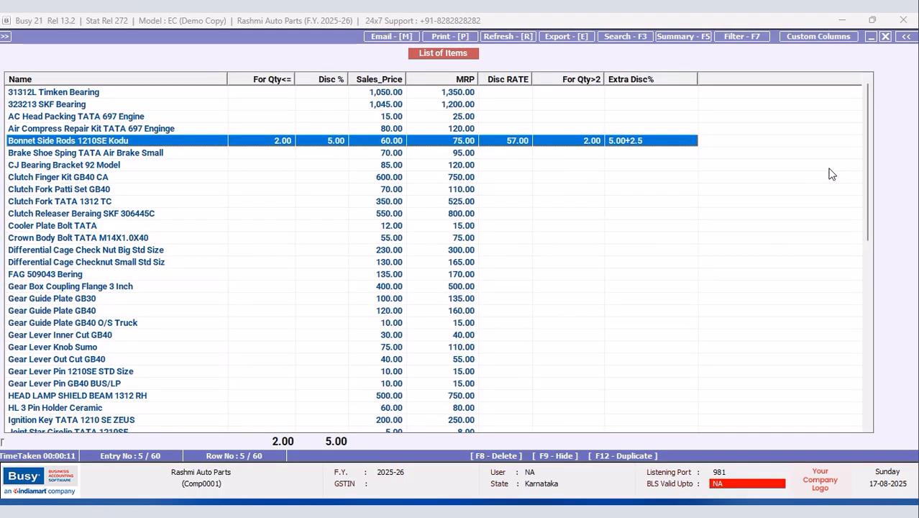
# Step: Reload the NEW DESIGN list, check Bonnet Side Rods' Special Rate of 58.50, and close it
pyautogui.click(886, 36)
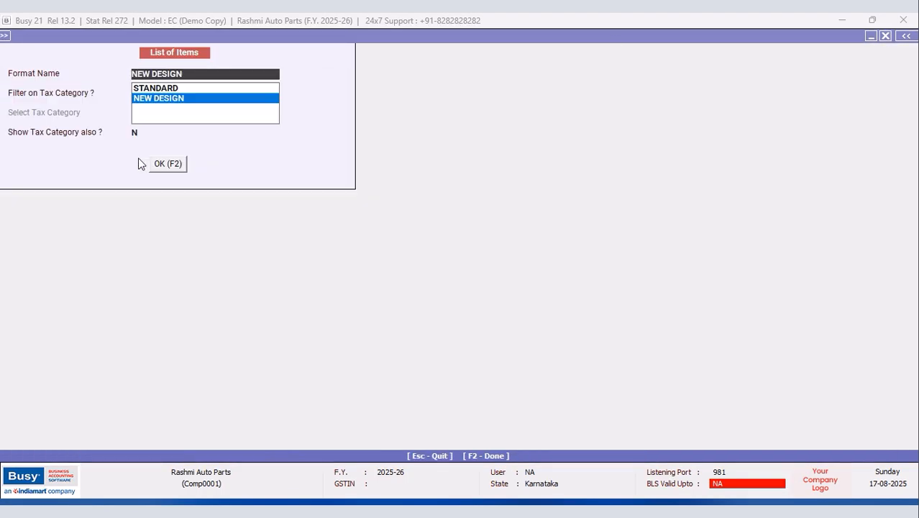
pyautogui.click(170, 165)
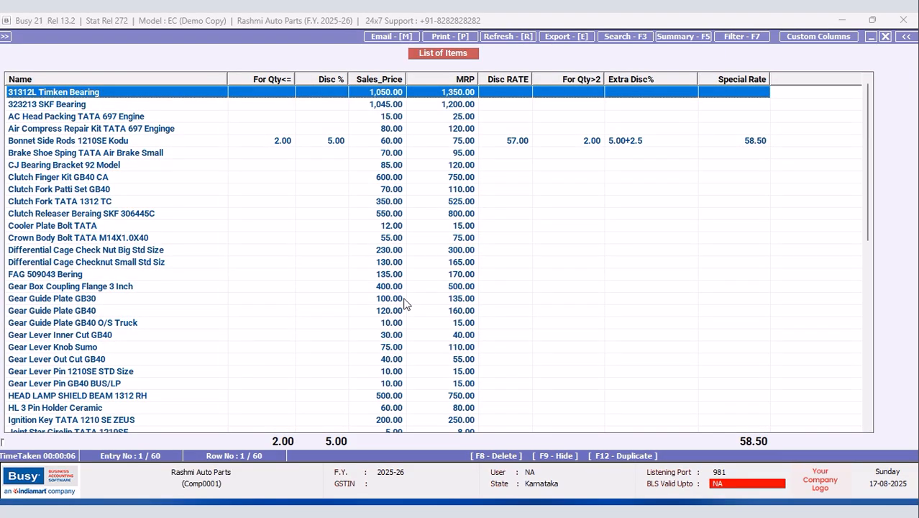
pyautogui.click(757, 142)
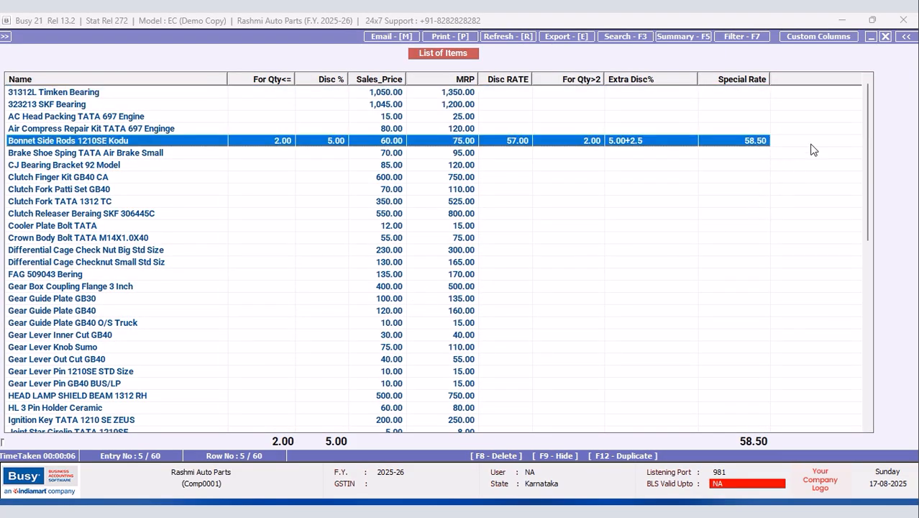
pyautogui.click(885, 36)
# Step: Back out of the item list report and dismiss its output prompt
pyautogui.press('Escape')
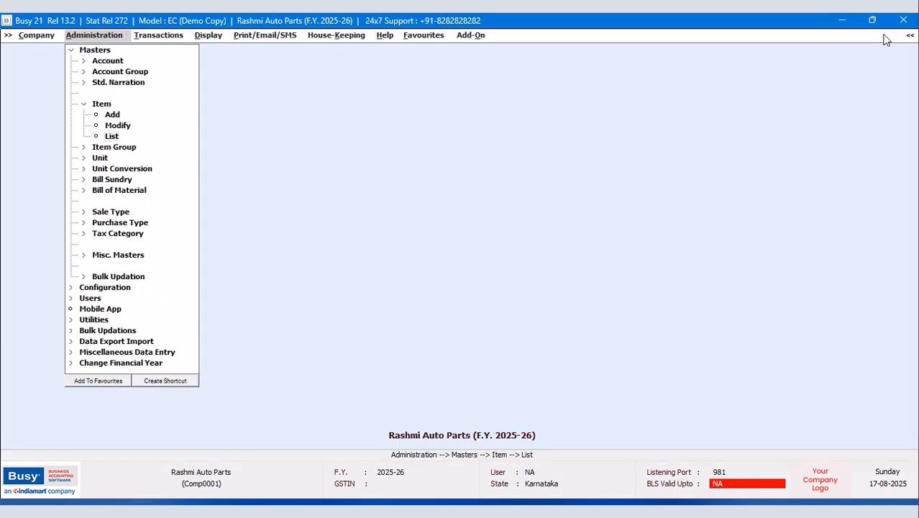
pyautogui.press('Return')
pyautogui.click(597, 221)
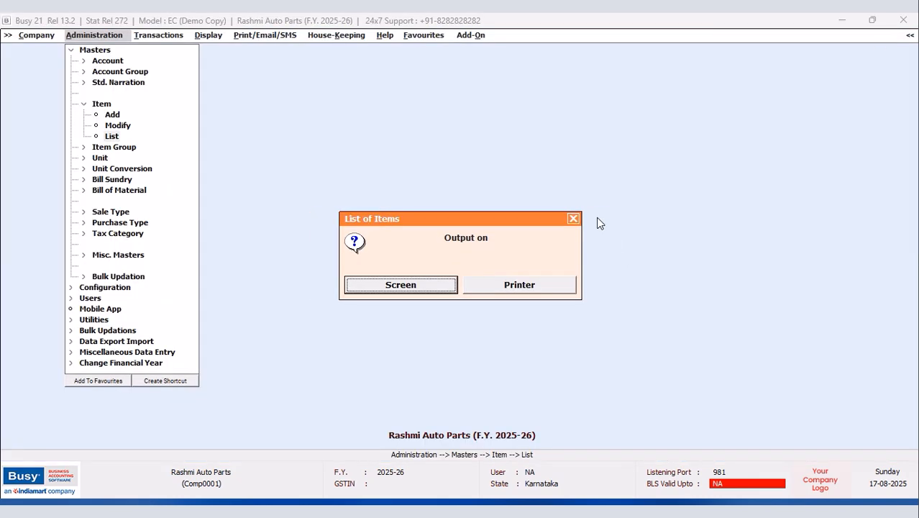
pyautogui.click(574, 219)
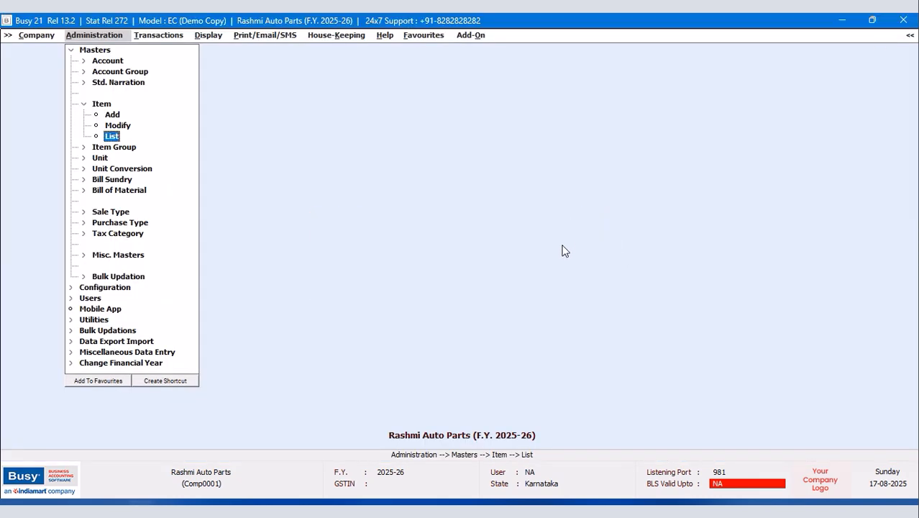
# Step: Change the plus to a minus in the SAMPLE query's formula and save it
pyautogui.hotkey('ctrl', 'q')
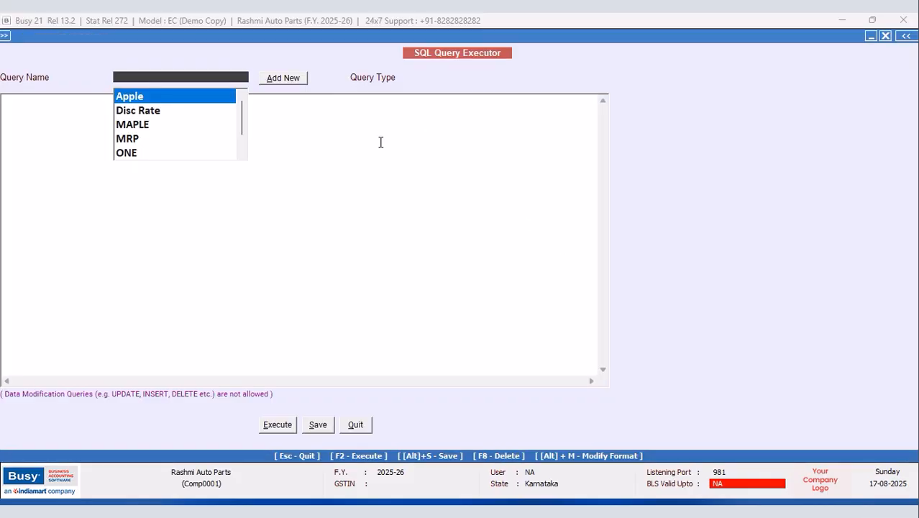
pyautogui.scroll(-1, 241, 123)
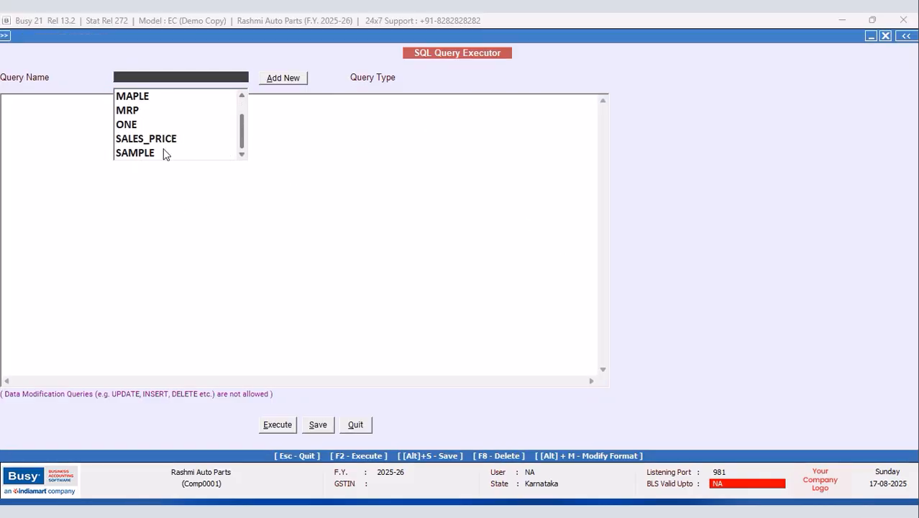
pyautogui.click(156, 154)
pyautogui.click(188, 131)
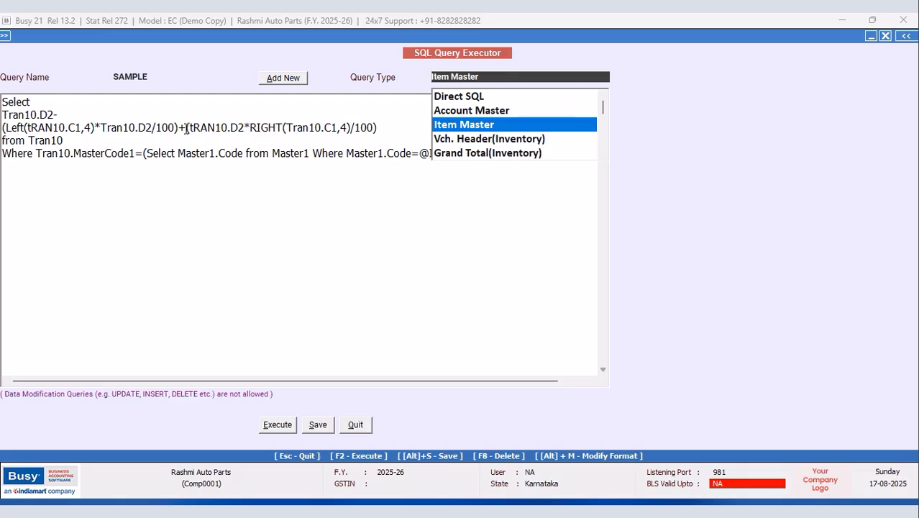
pyautogui.press('BackSpace')
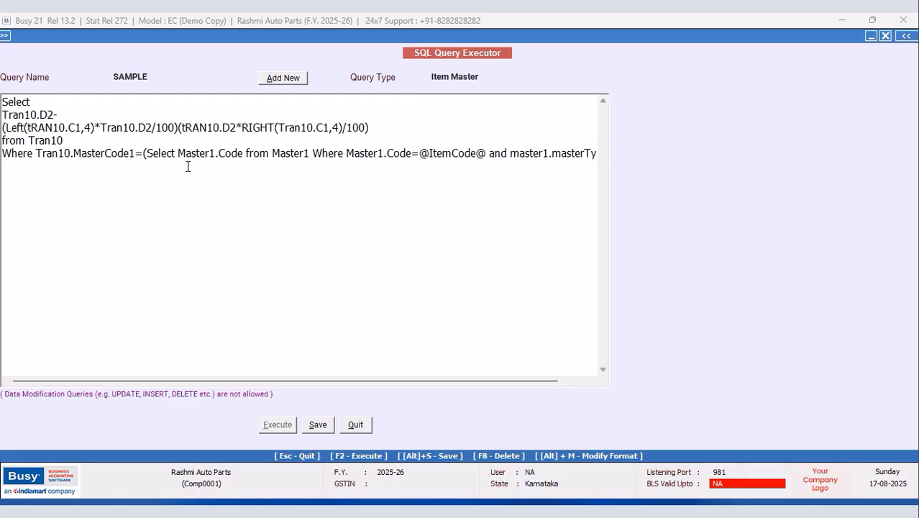
pyautogui.write('-')
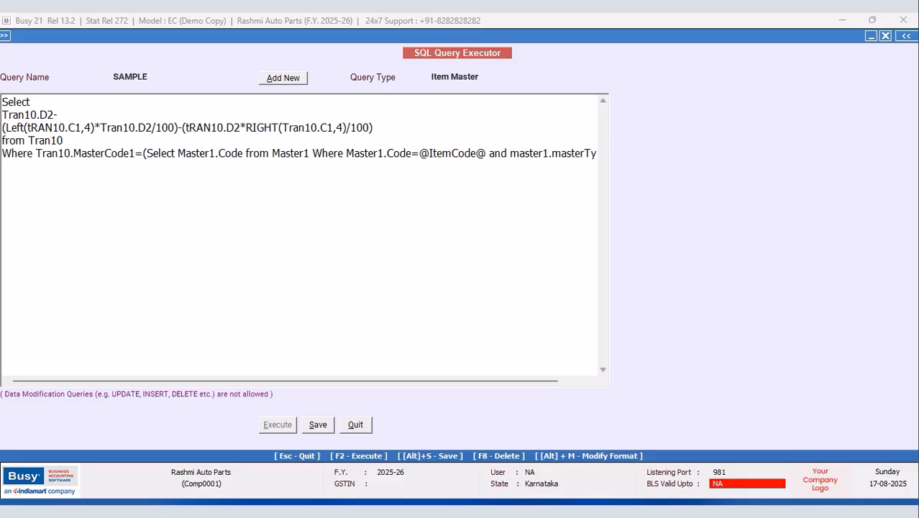
pyautogui.click(320, 427)
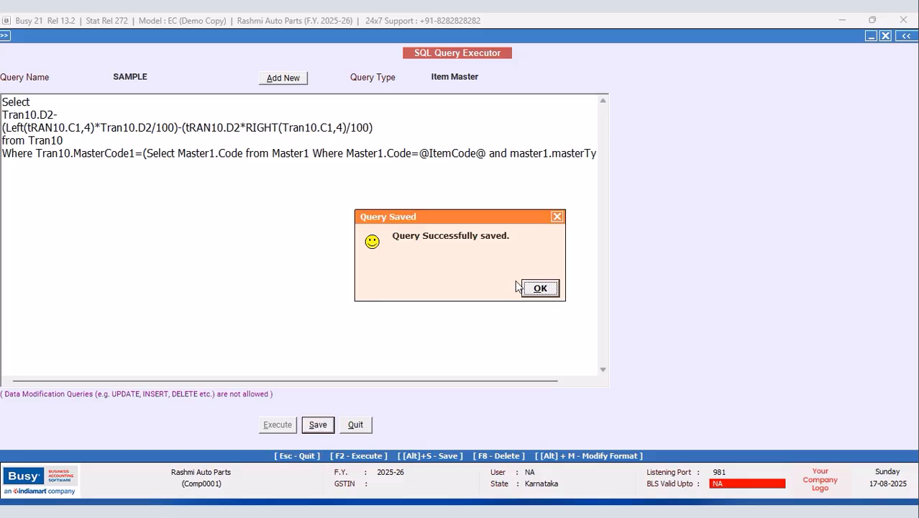
pyautogui.click(541, 289)
pyautogui.press('Escape')
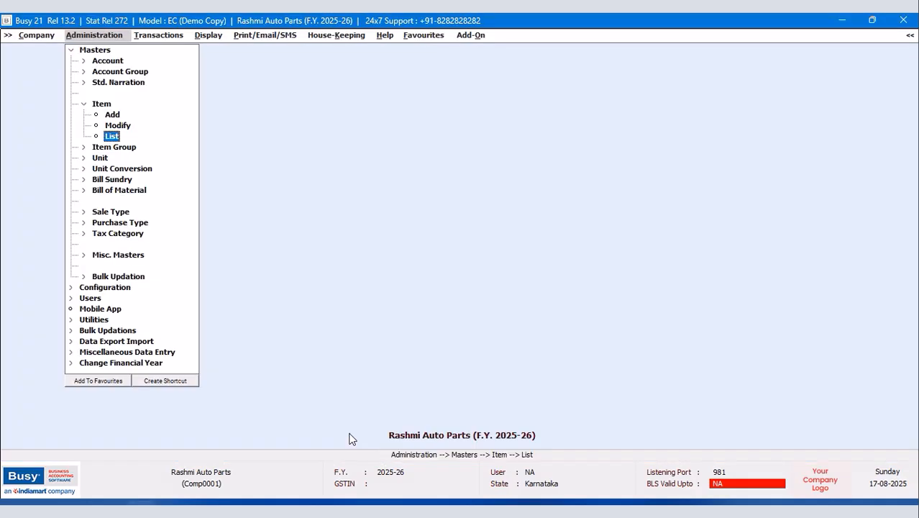
# Step: Reload all items on screen in NEW DESIGN and confirm Bonnet Side Rods' Special Rate reads 55.50
pyautogui.click(113, 136)
pyautogui.click(363, 285)
pyautogui.click(389, 282)
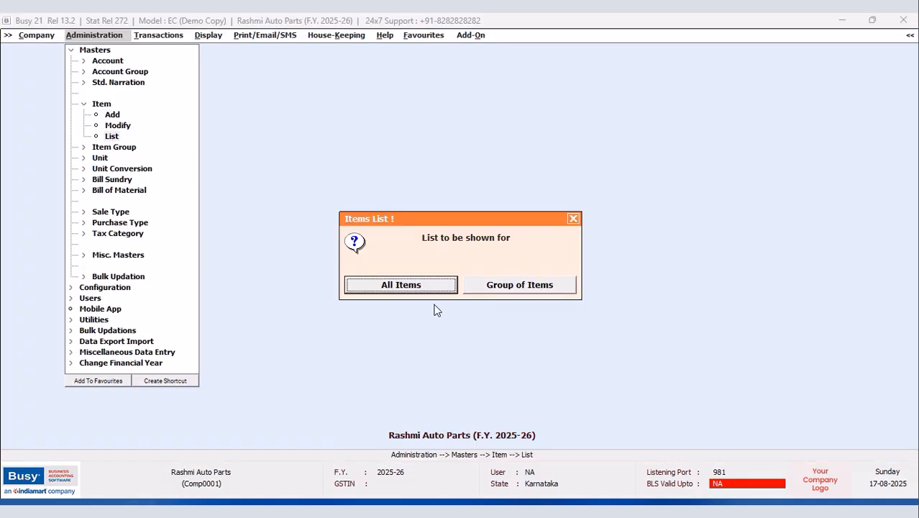
pyautogui.click(417, 290)
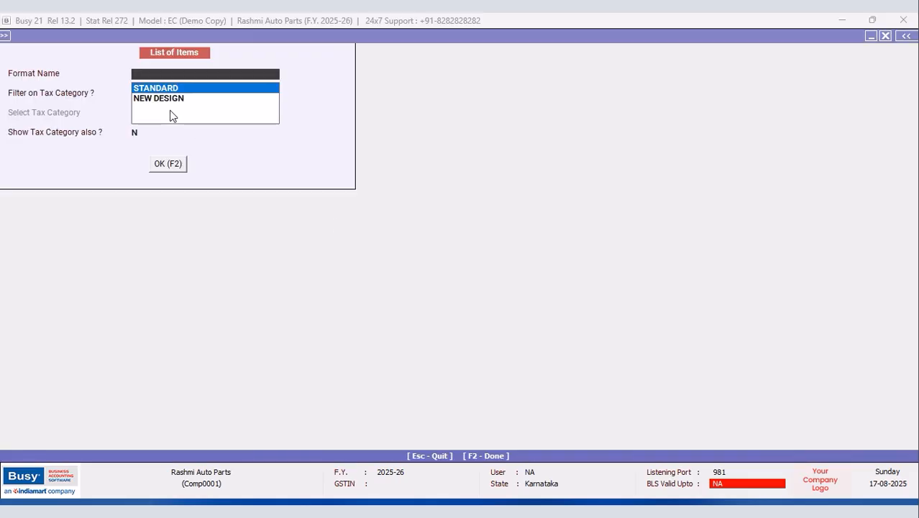
pyautogui.click(169, 99)
pyautogui.click(169, 165)
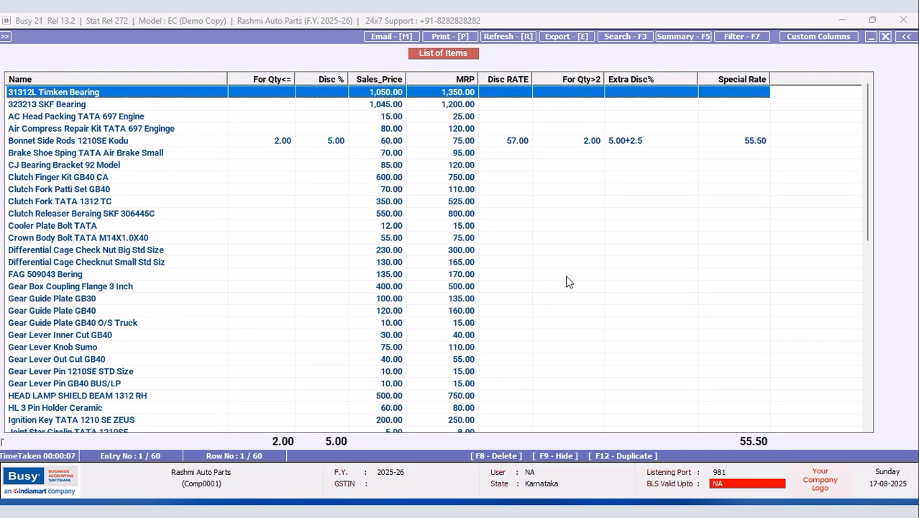
pyautogui.click(756, 141)
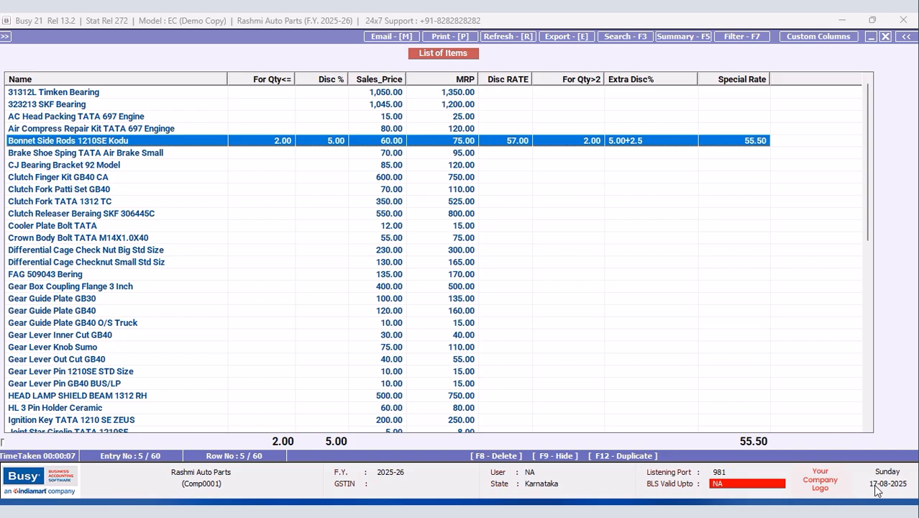
pyautogui.press('Escape')
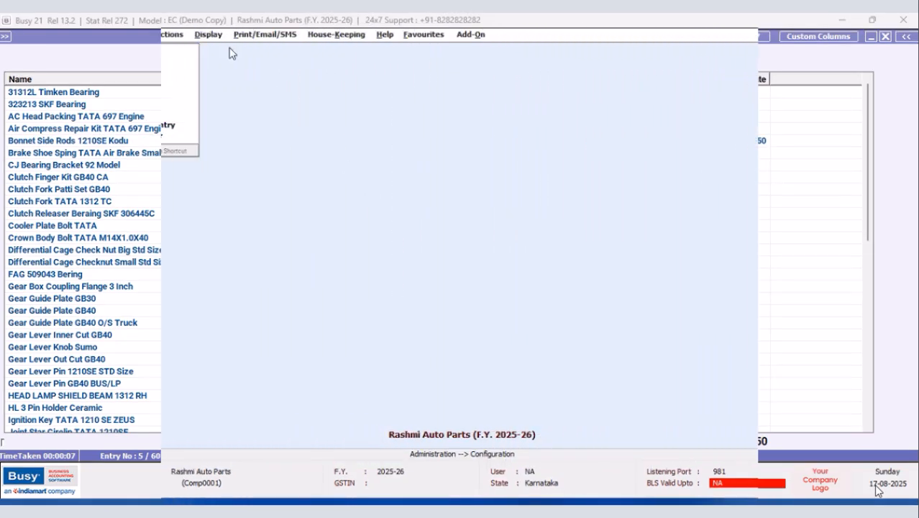
# Step: Add a Report Header Printing format named 'new design', then select it for configuration
pyautogui.click(97, 60)
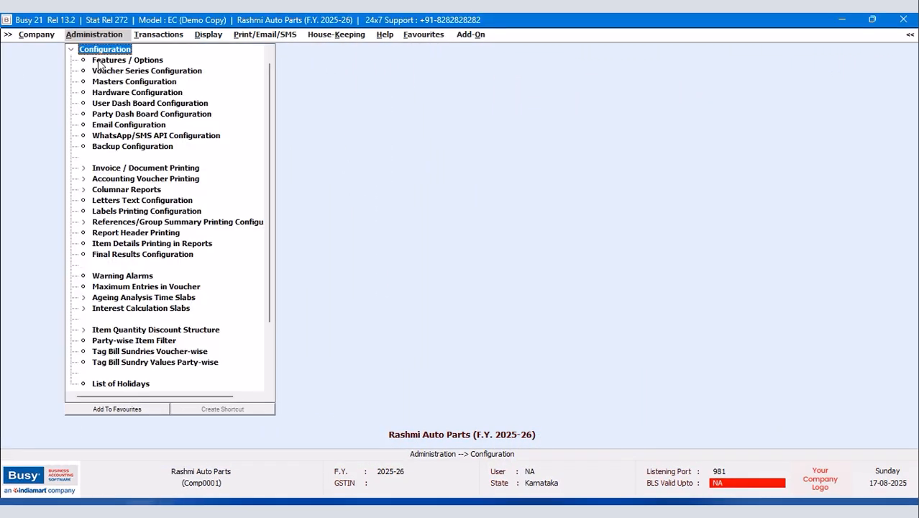
pyautogui.click(155, 233)
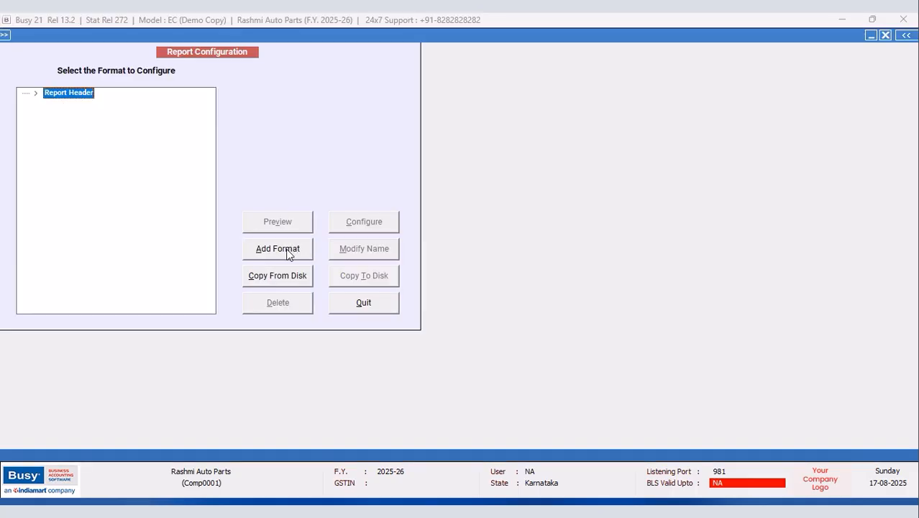
pyautogui.click(287, 251)
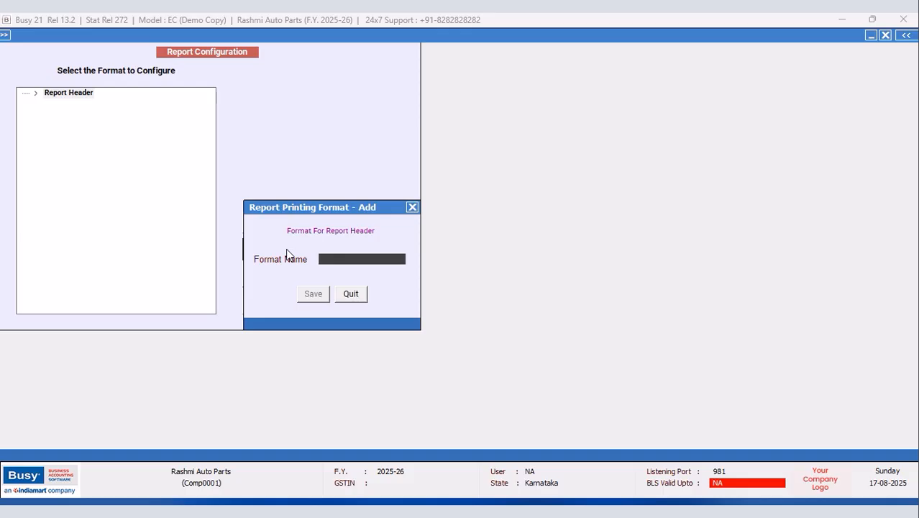
pyautogui.write('new design')
pyautogui.click(316, 297)
pyautogui.click(22, 93)
pyautogui.click(80, 103)
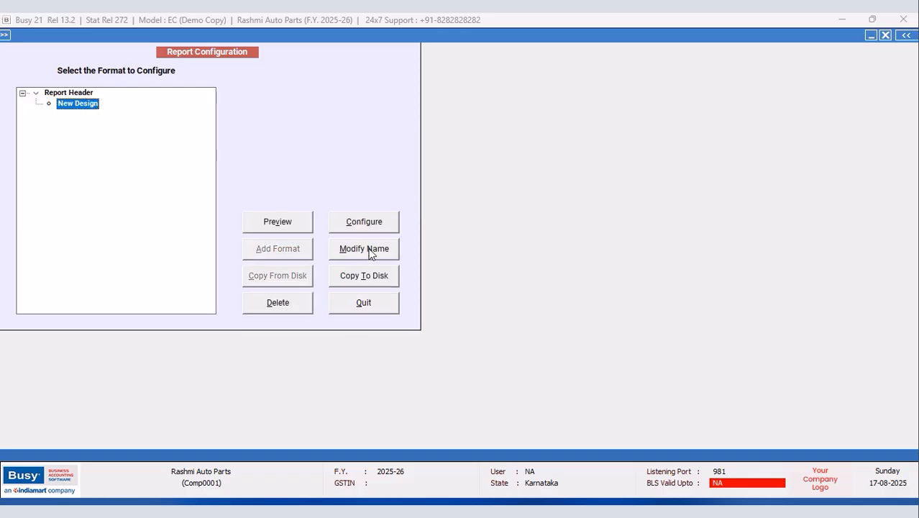
pyautogui.click(374, 221)
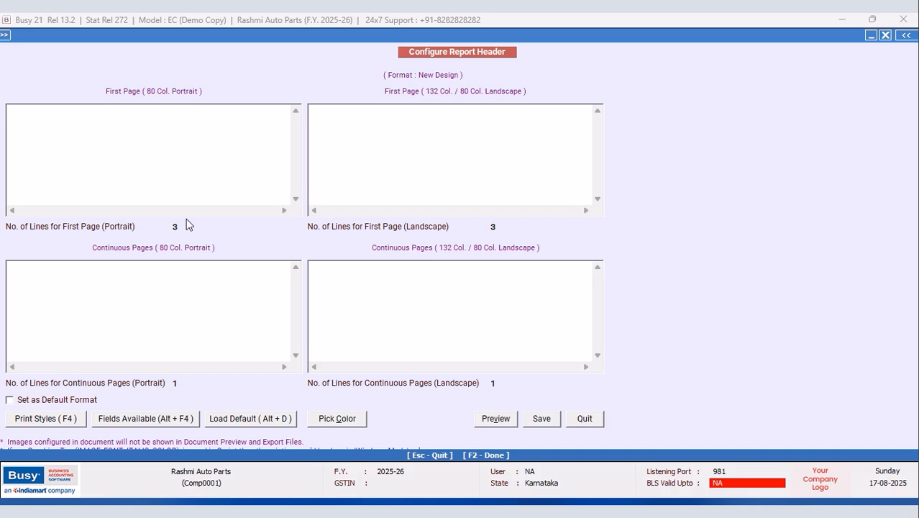
# Step: Set the first-page portrait line count to 5
pyautogui.click(181, 228)
pyautogui.write('5')
pyautogui.click(19, 112)
# Step: Wrap the first header line in FONT18_ON and FONT18_OFF style tags
pyautogui.press('F4')
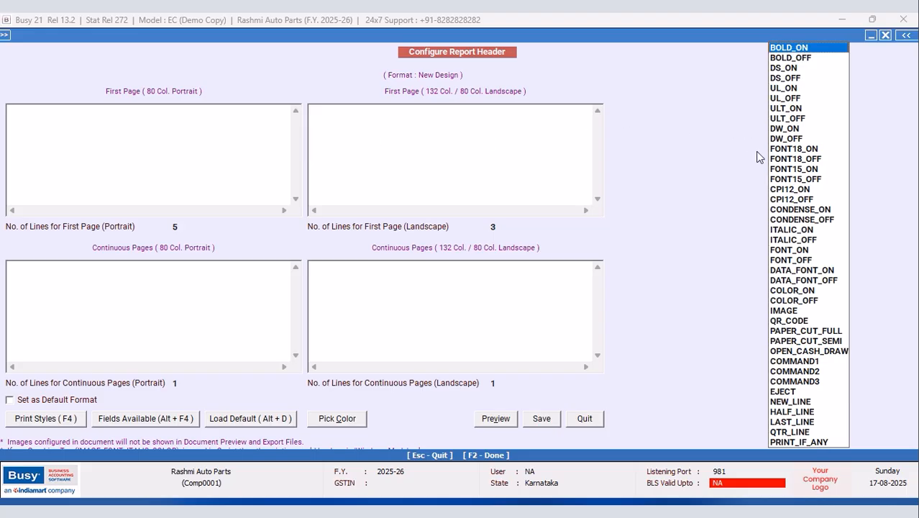
pyautogui.click(784, 150)
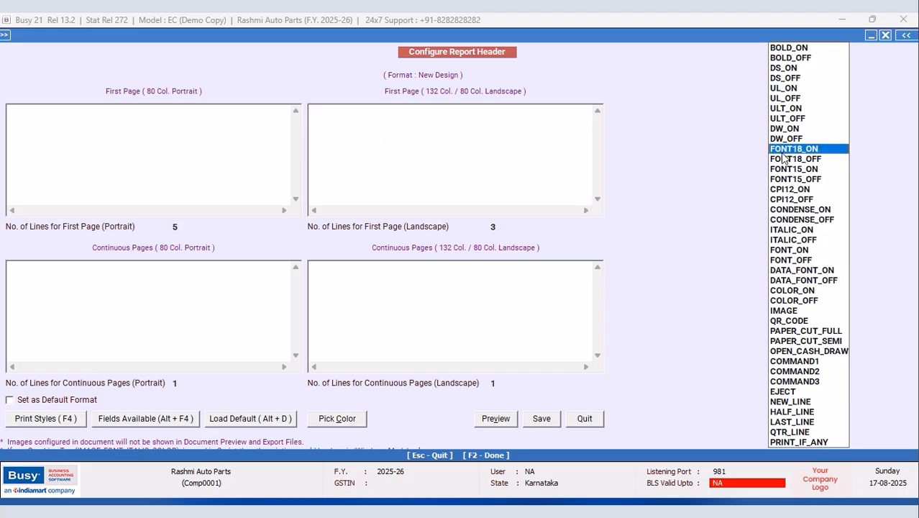
pyautogui.doubleClick(783, 154)
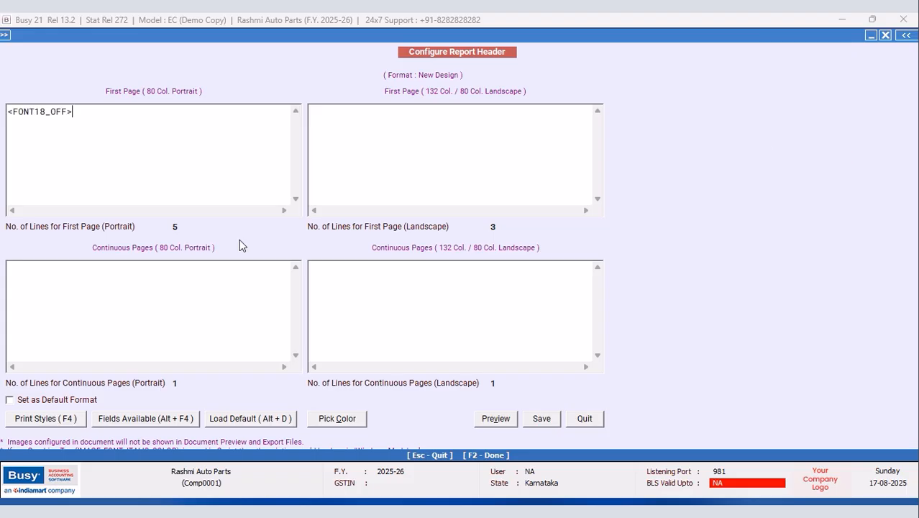
pyautogui.click(9, 112)
pyautogui.rightClick(16, 138)
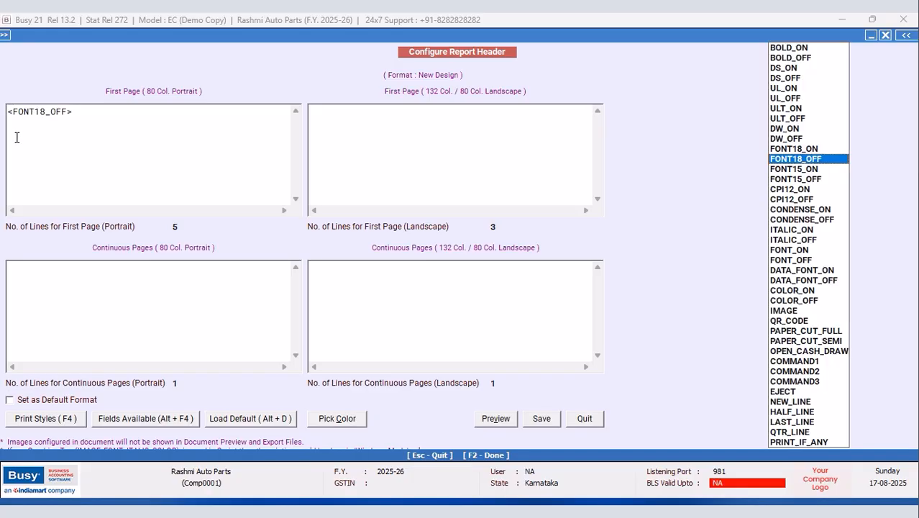
pyautogui.click(808, 149)
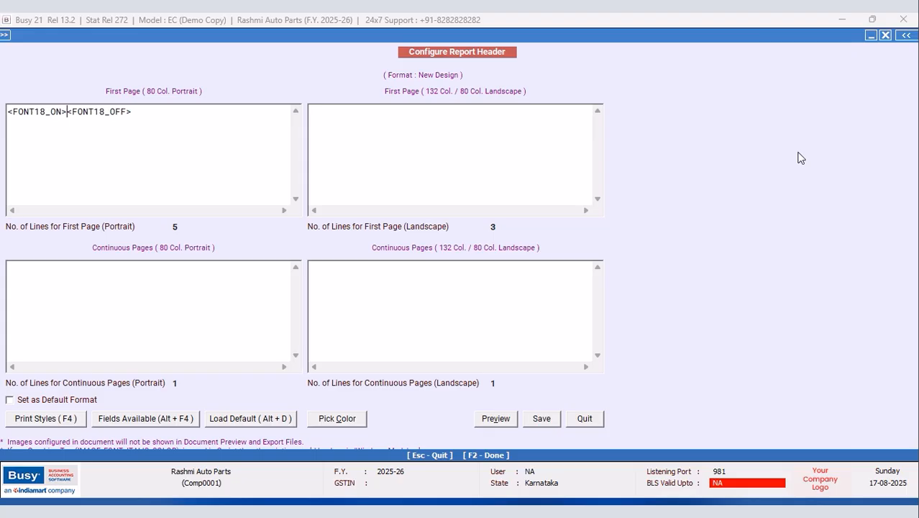
# Step: Insert the company name field between the FONT18 tags as <COMPANY_NAME,53,c>
pyautogui.hotkey('alt', 'F4')
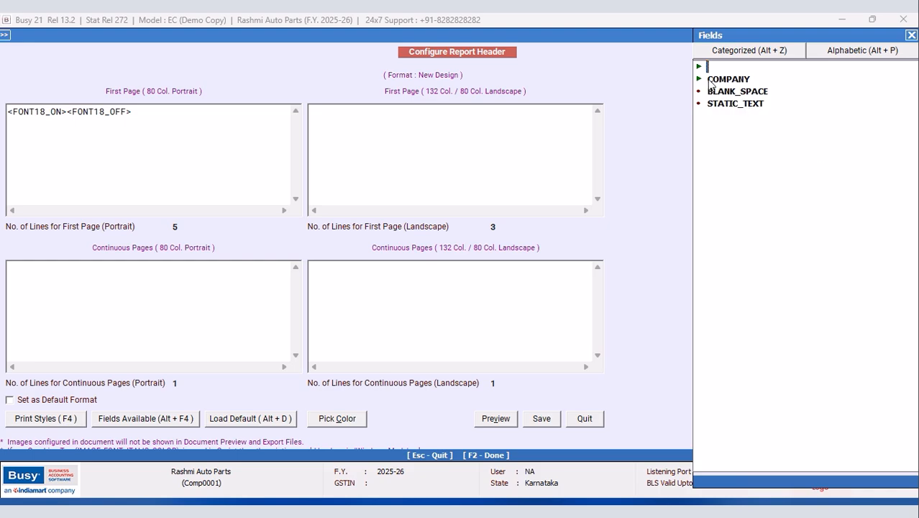
pyautogui.doubleClick(719, 79)
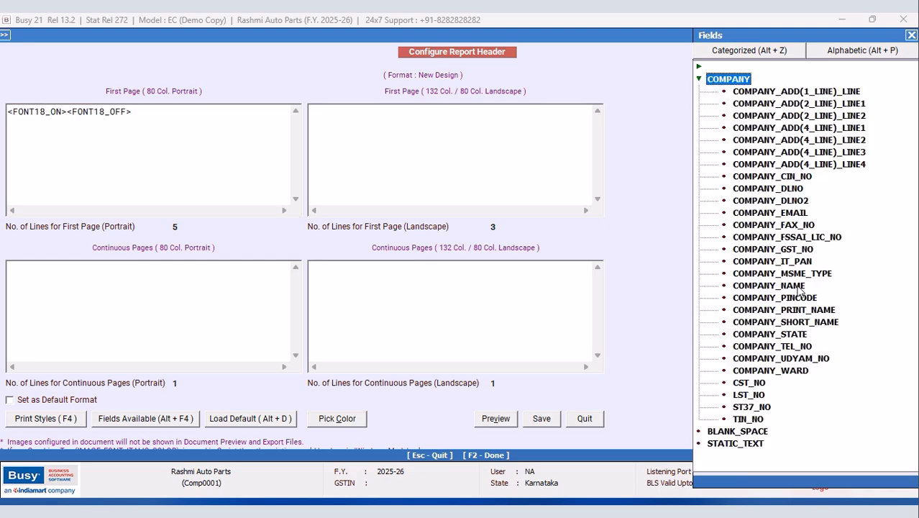
pyautogui.doubleClick(799, 287)
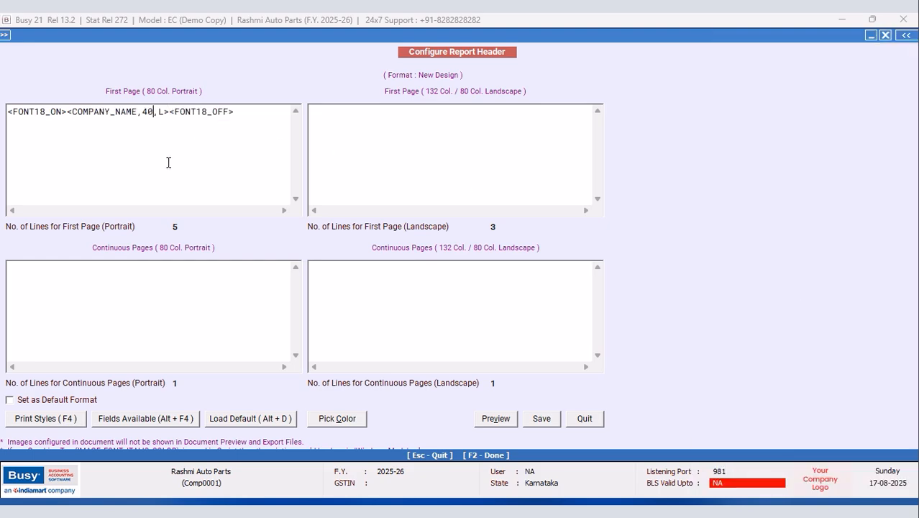
pyautogui.press('BackSpace')
pyautogui.press('BackSpace')
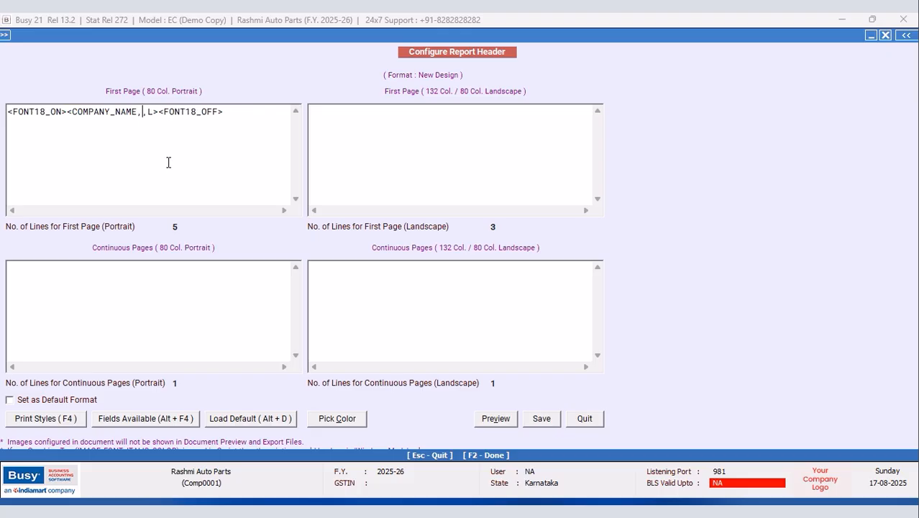
pyautogui.write('53')
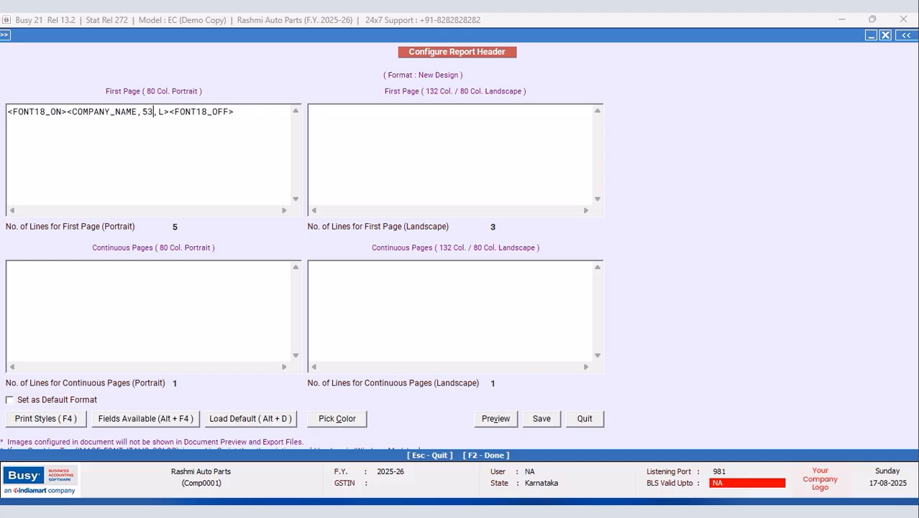
pyautogui.press('Right')
pyautogui.press('Right')
pyautogui.press('BackSpace')
pyautogui.write('c')
# Step: Start a second header line beginning with the CPI12_ON style tag
pyautogui.click(248, 116)
pyautogui.press('Return')
pyautogui.press('F4')
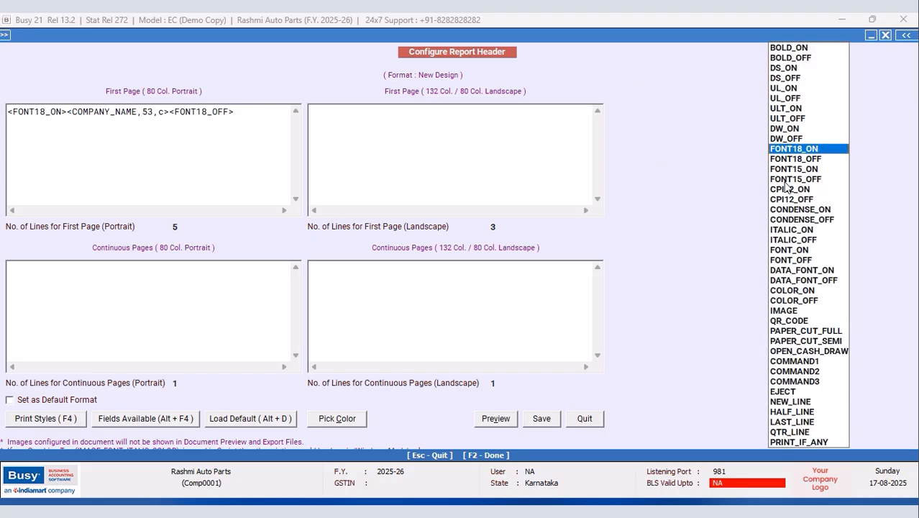
pyautogui.click(779, 191)
pyautogui.press('Return')
# Step: Add CPI12_OFF and insert the company one-line address field with width 96 on line 2
pyautogui.press('F4')
pyautogui.press('Down')
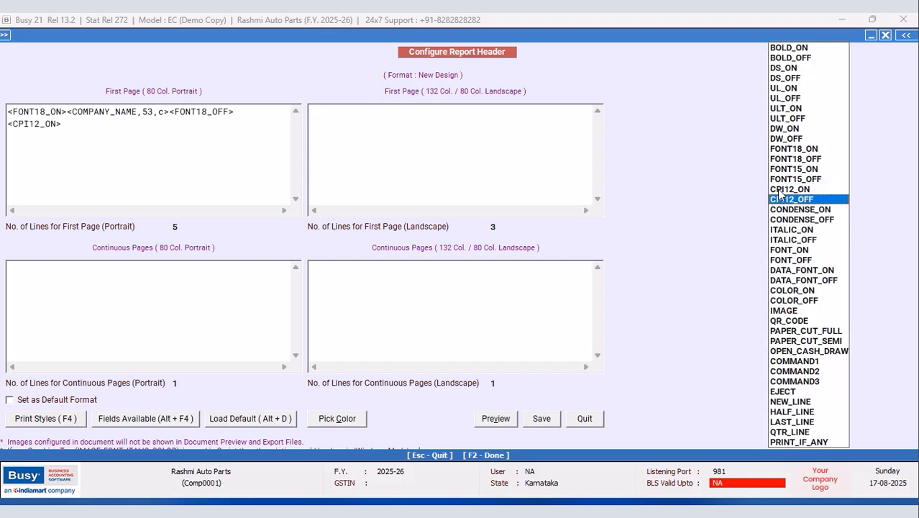
pyautogui.press('Return')
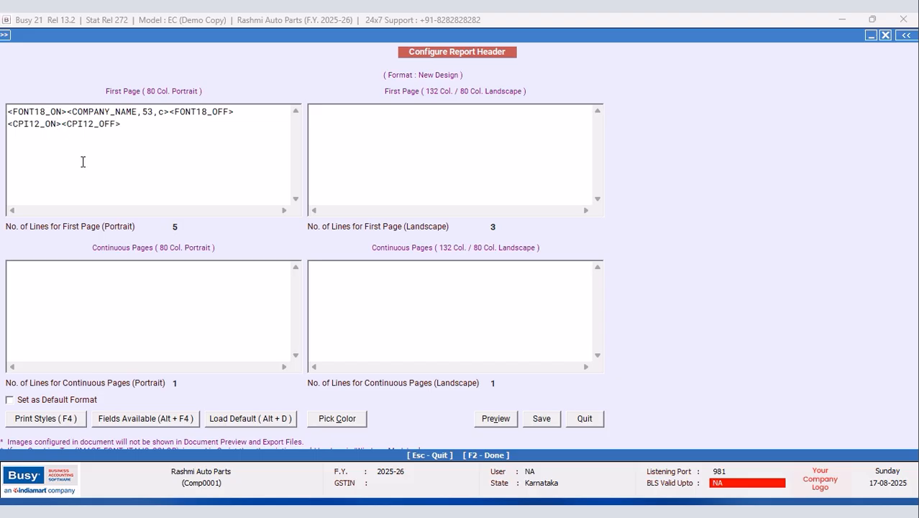
pyautogui.hotkey('alt', 'F4')
pyautogui.doubleClick(741, 81)
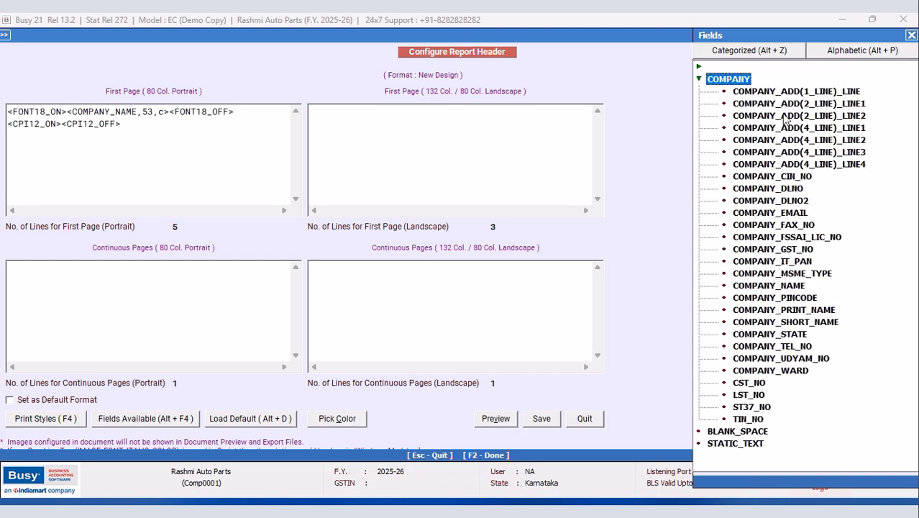
pyautogui.doubleClick(846, 92)
pyautogui.click(212, 124)
pyautogui.press('BackSpace')
pyautogui.press('BackSpace')
pyautogui.write('96,L><C')
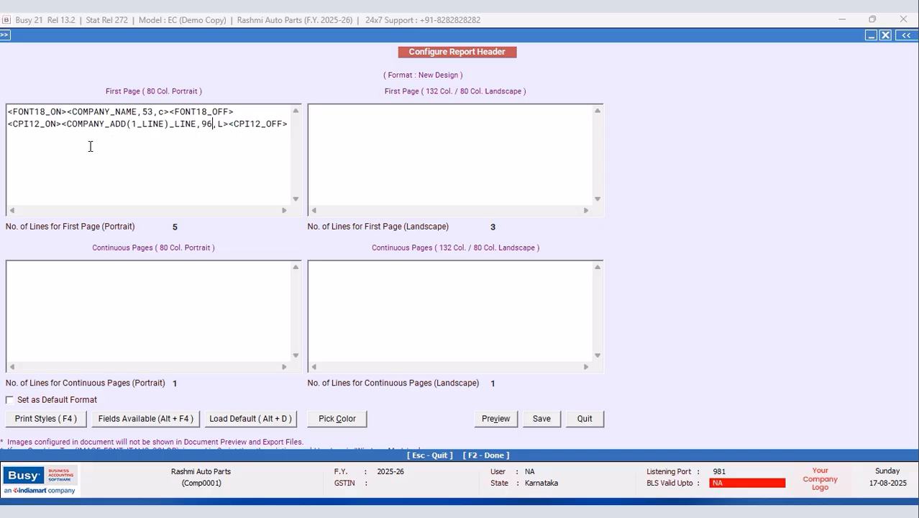
# Step: Start a third header line containing CPI12_ON and CPI12_OFF tags
pyautogui.click(36, 136)
pyautogui.press('Return')
pyautogui.write('W')
pyautogui.press('BackSpace')
pyautogui.press('F4')
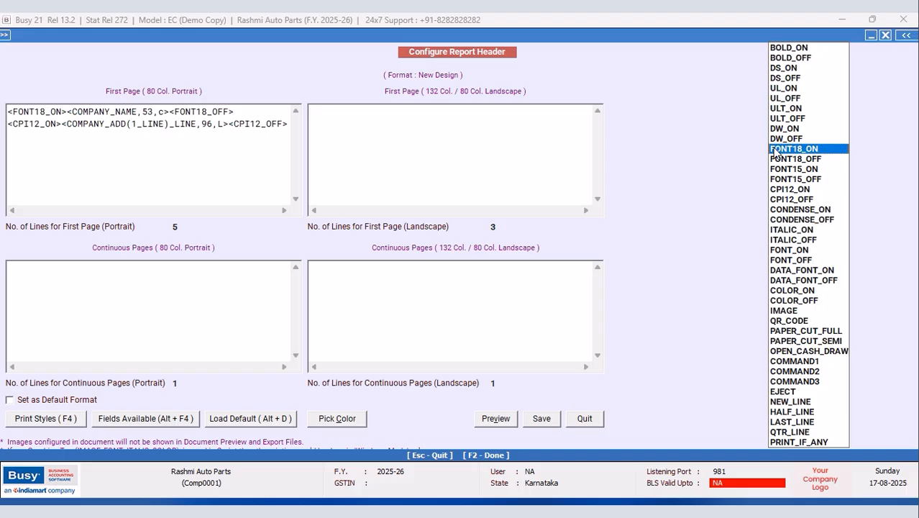
pyautogui.click(789, 172)
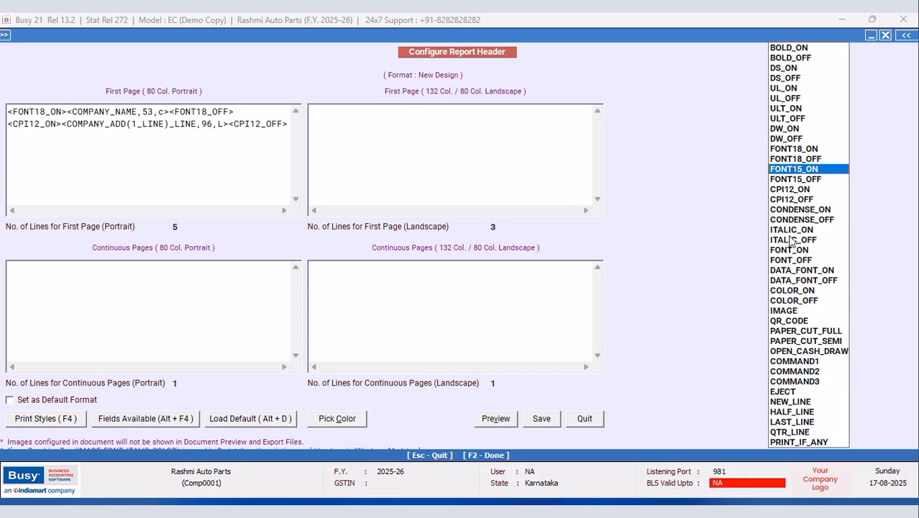
pyautogui.click(795, 191)
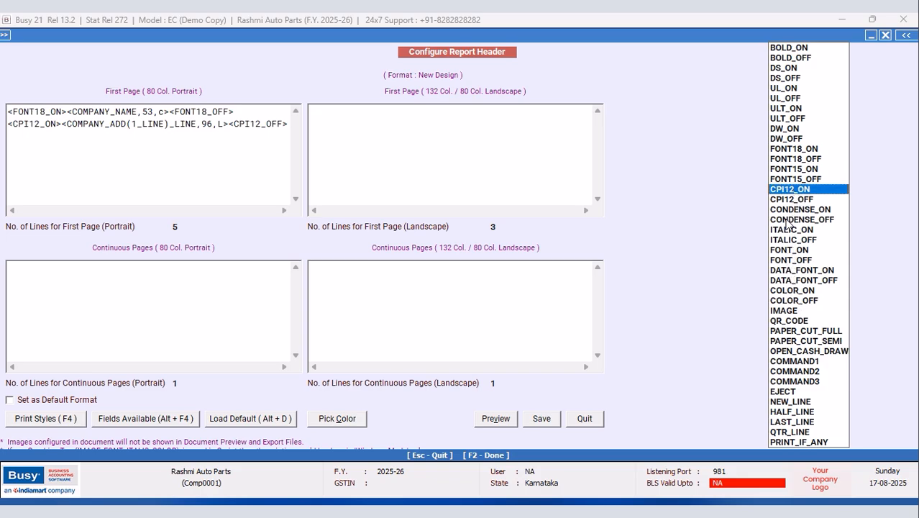
pyautogui.press('Return')
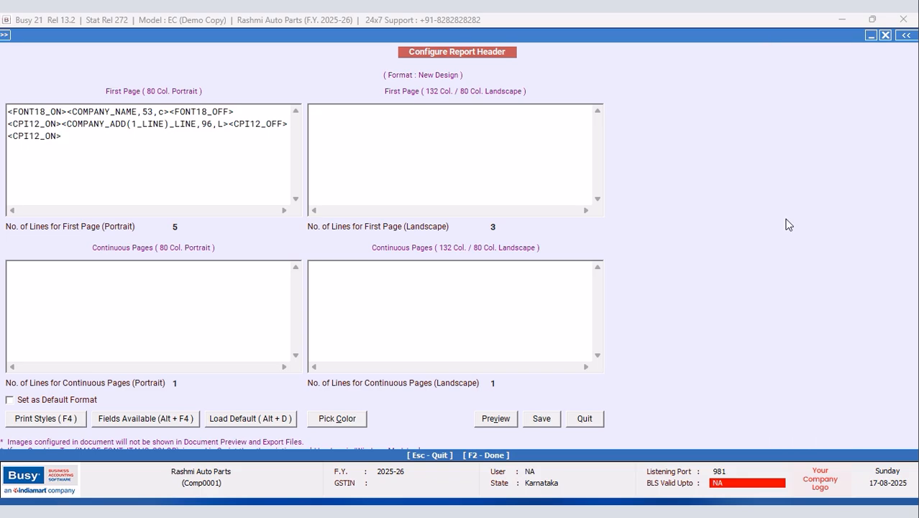
pyautogui.press('F4')
pyautogui.press('Down')
pyautogui.press('Return')
# Step: Type <^PRICE LIST W.E.F from 1/4/2025^,96,c> between the line-3 CPI12 tags
pyautogui.click(61, 136)
pyautogui.write('<^')
pyautogui.write('NEW PR')
pyautogui.press('BackSpace')
pyautogui.press('BackSpace')
pyautogui.press('BackSpace')
pyautogui.press('BackSpace')
pyautogui.press('BackSpace')
pyautogui.press('BackSpace')
pyautogui.write('PRICE LIST W<CPI12_OFF>')
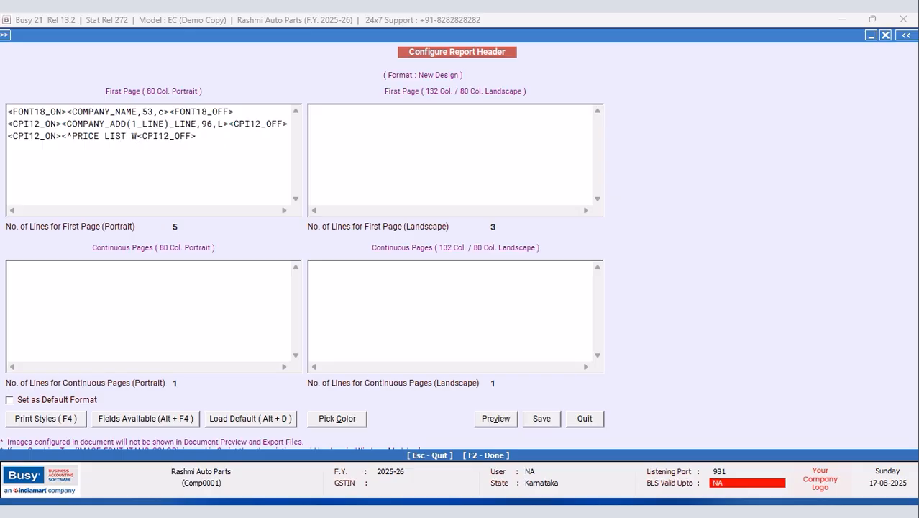
pyautogui.write('.WE')
pyautogui.press('BackSpace')
pyautogui.press('BackSpace')
pyautogui.write('E.F from ')
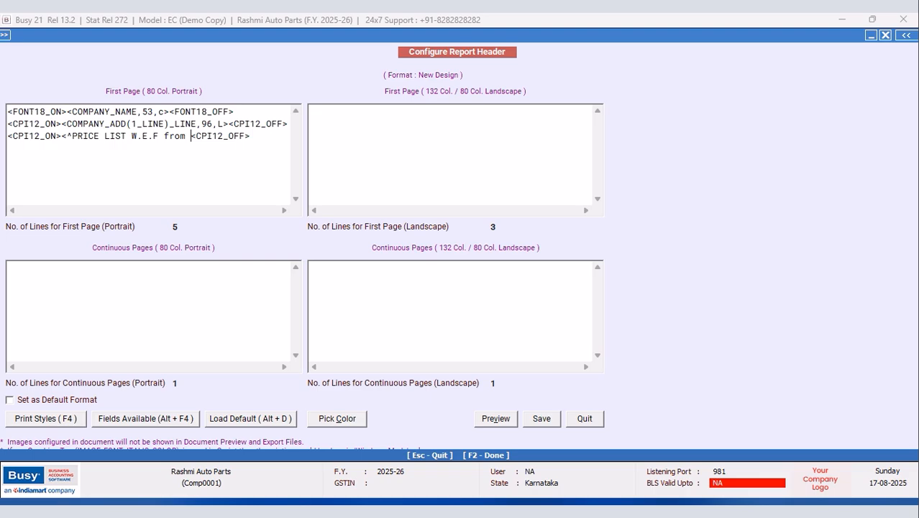
pyautogui.write('1/4/2025')
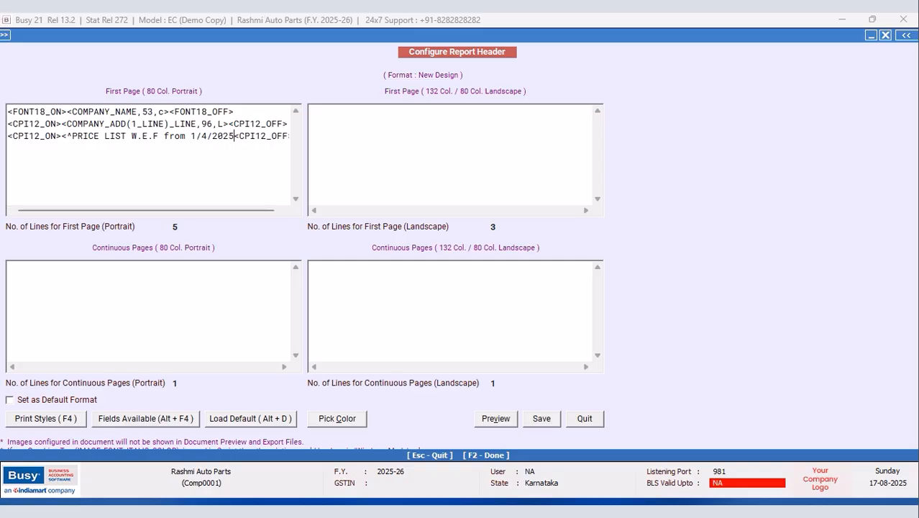
pyautogui.write('^,96,c>')
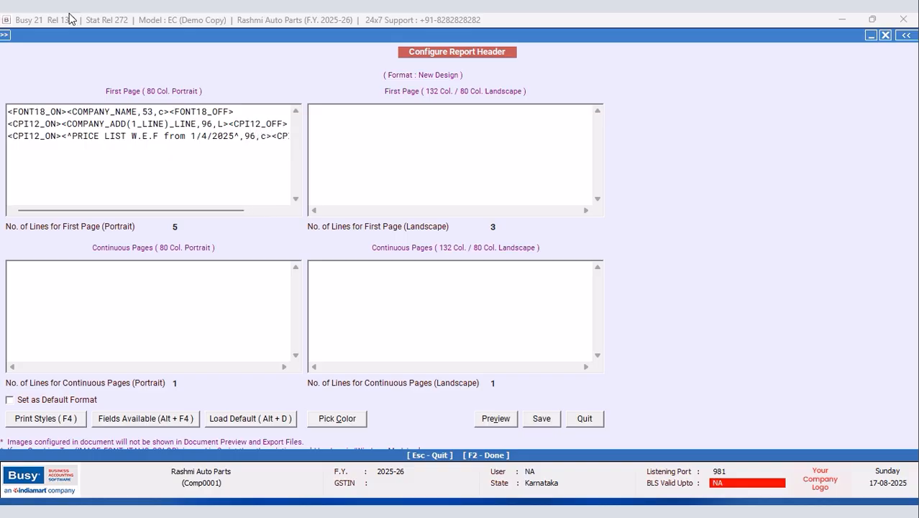
pyautogui.moveTo(234, 210); pyautogui.dragTo(283, 211)
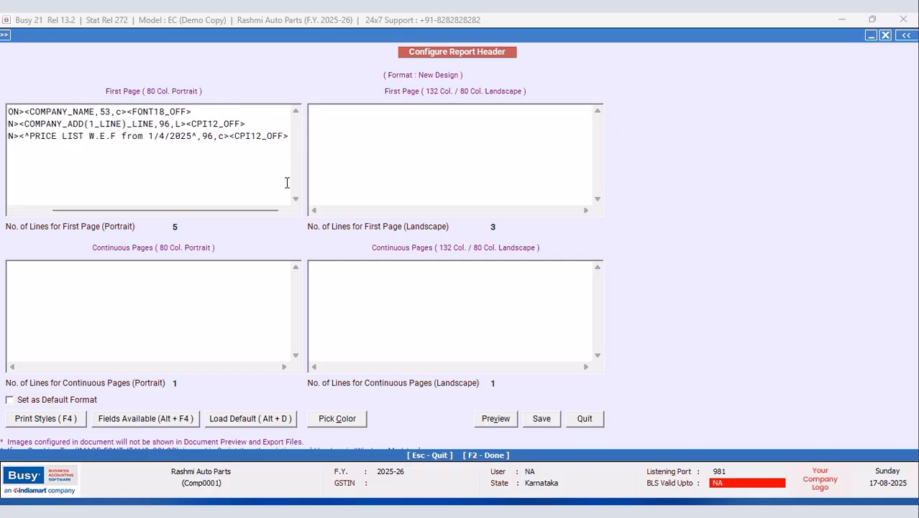
# Step: Start a fourth header line below the PRICE LIST line
pyautogui.press('Return')
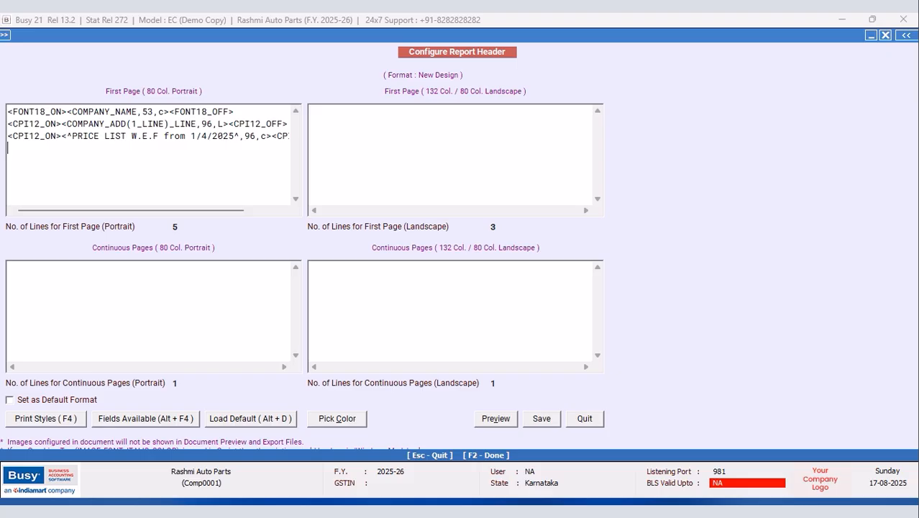
pyautogui.press('F4')
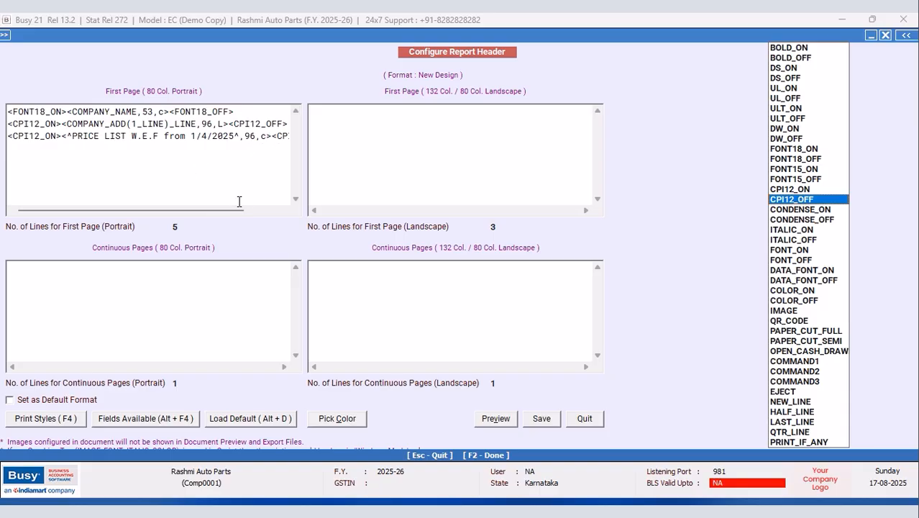
pyautogui.click(262, 211)
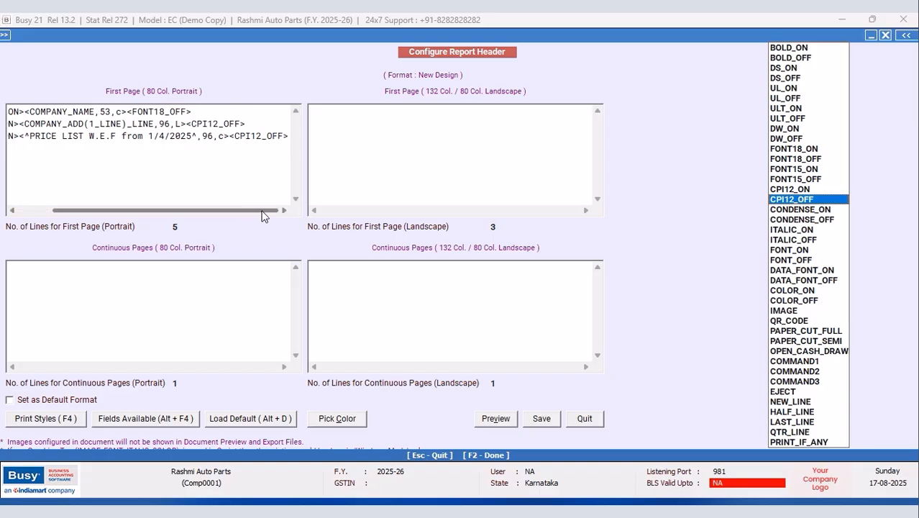
pyautogui.click(288, 137)
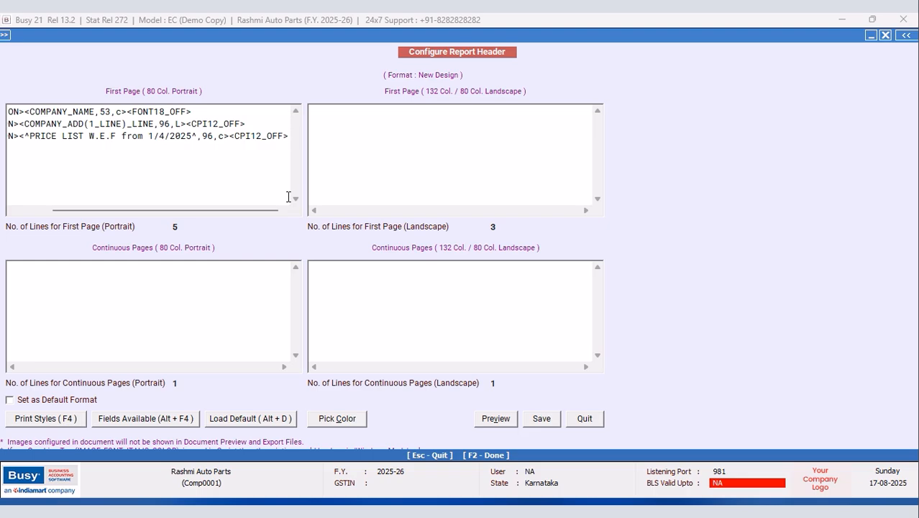
pyautogui.write('<')
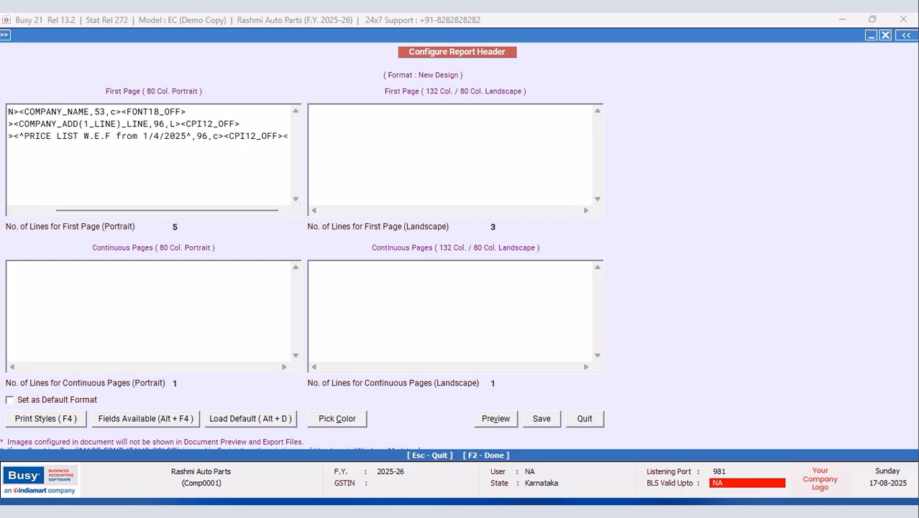
pyautogui.press('BackSpace')
pyautogui.press('Return')
# Step: Add <BLH,F> as the fourth line and set the first-page portrait line count to 4
pyautogui.write('<BLH,')
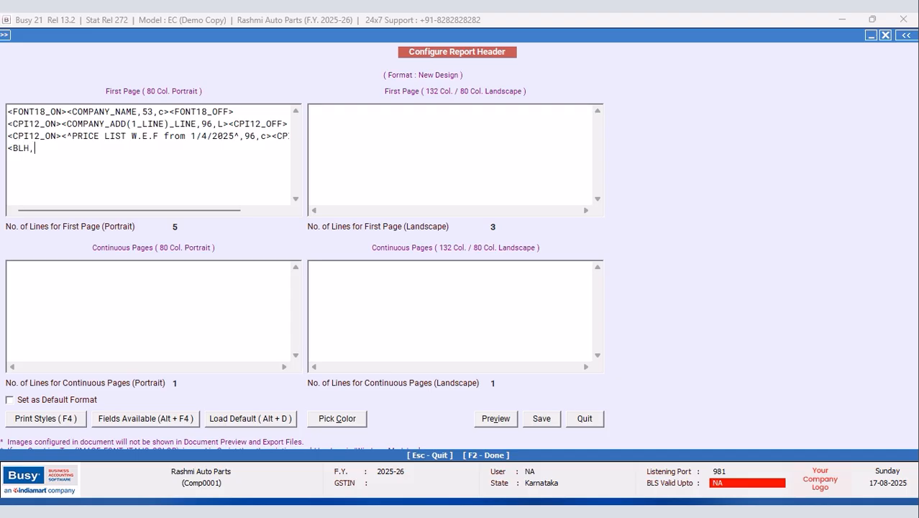
pyautogui.write('F>')
pyautogui.moveTo(7, 113); pyautogui.dragTo(54, 145)
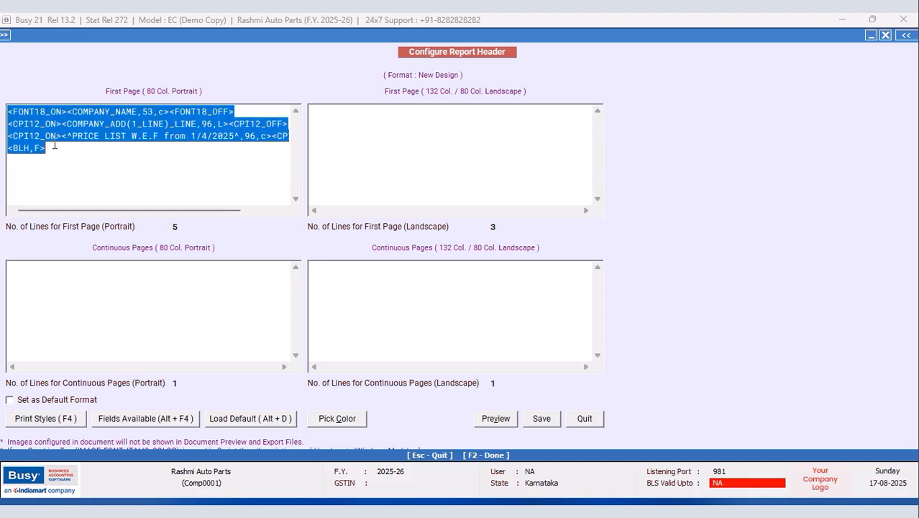
pyautogui.click(184, 227)
pyautogui.press('BackSpace')
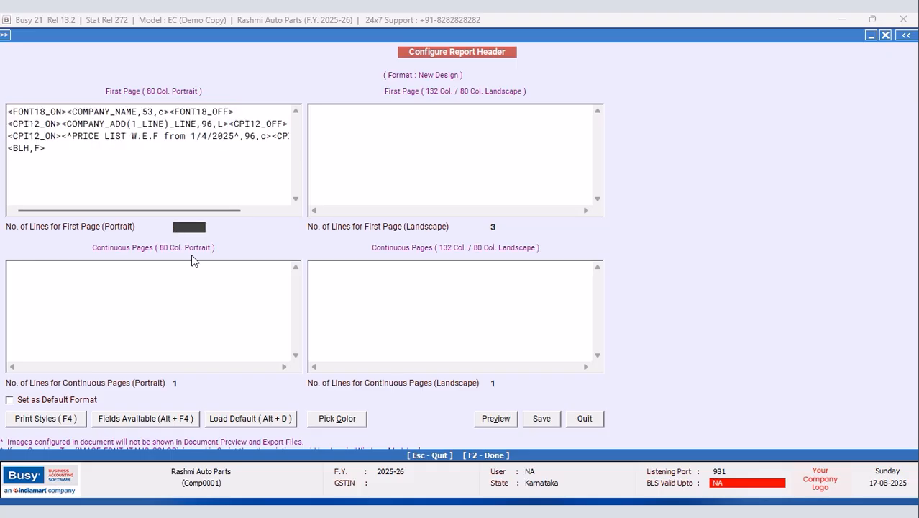
pyautogui.write('4')
pyautogui.click(29, 269)
# Step: Close the fields list and save the New Design header
pyautogui.hotkey('alt', 'F4')
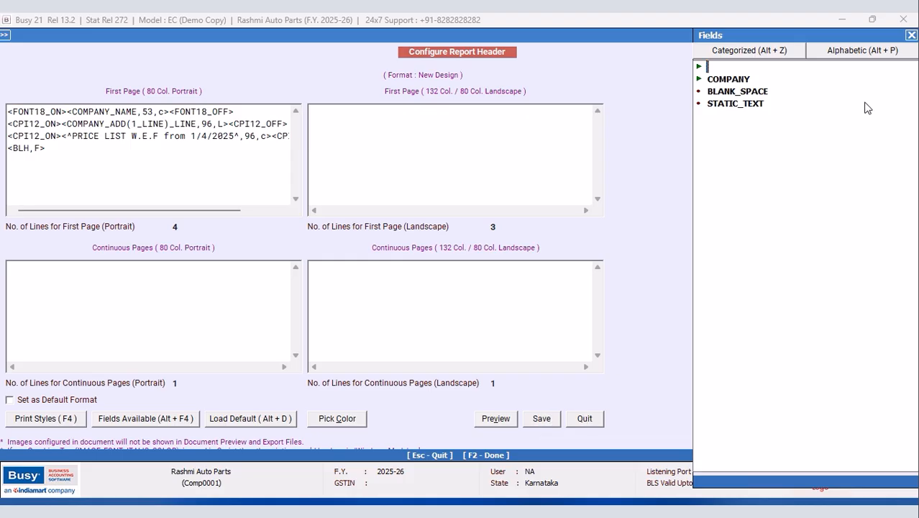
pyautogui.click(911, 38)
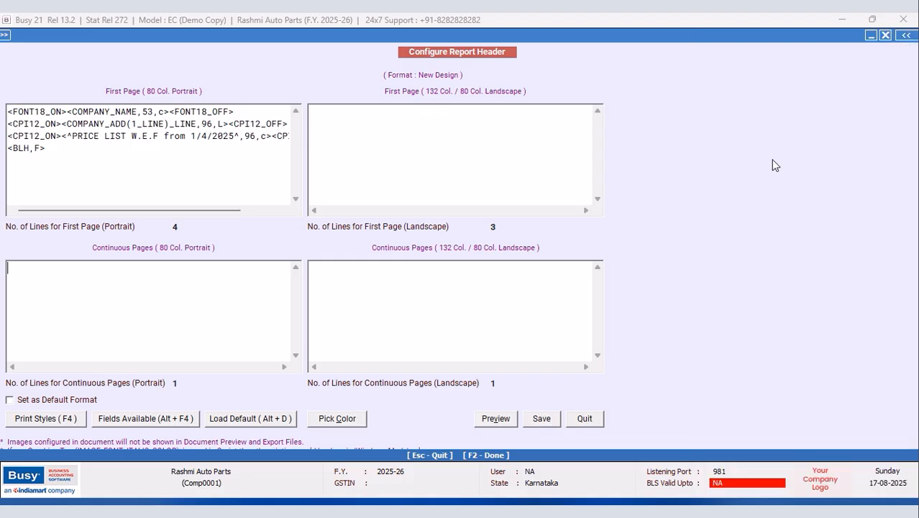
pyautogui.click(542, 418)
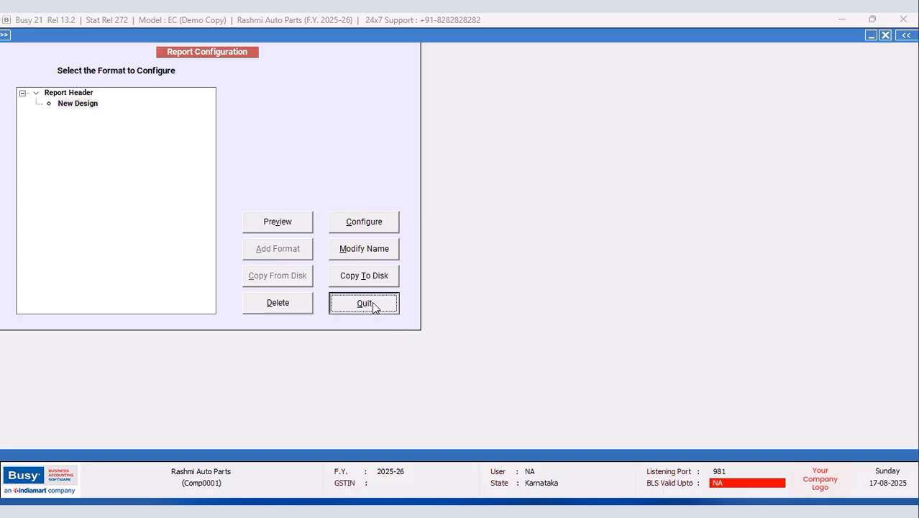
# Step: Open Masters > Item > List on screen for All Items using the NEW DESIGN format
pyautogui.click(374, 303)
pyautogui.click(148, 34)
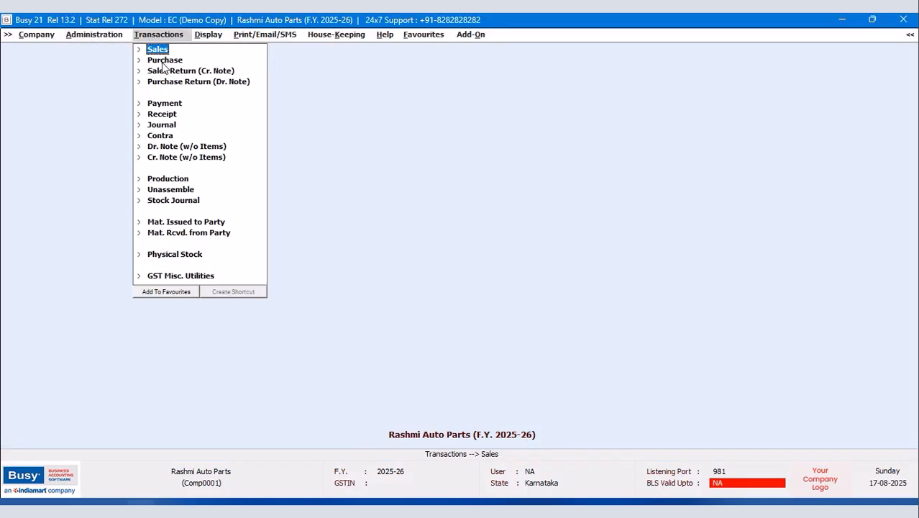
pyautogui.click(95, 35)
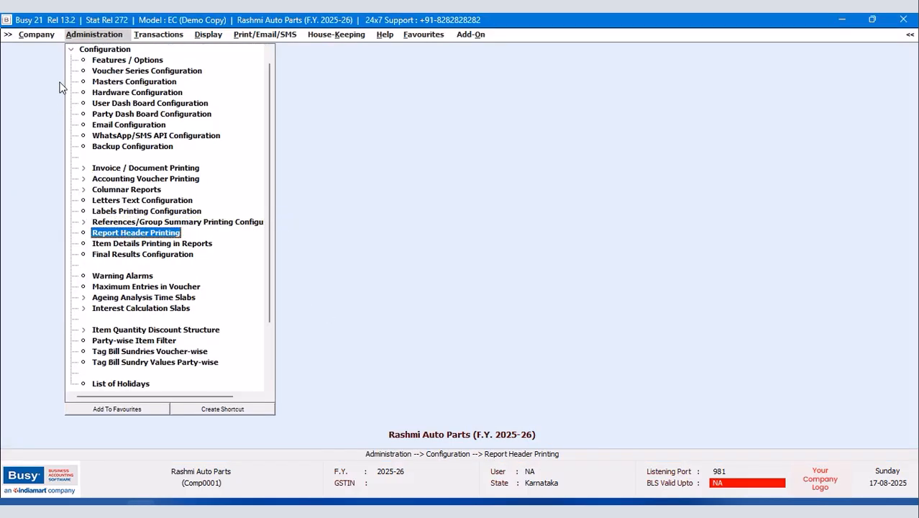
pyautogui.doubleClick(80, 50)
pyautogui.doubleClick(89, 50)
pyautogui.doubleClick(101, 104)
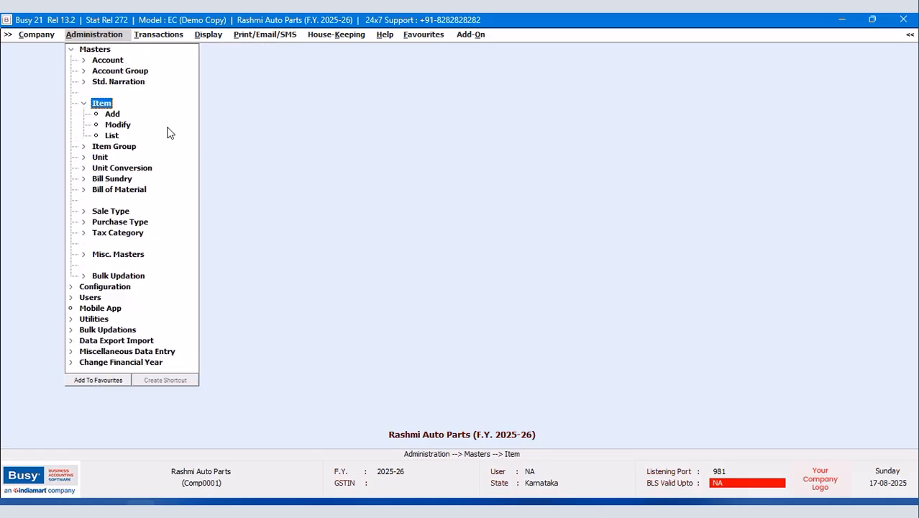
pyautogui.doubleClick(110, 136)
pyautogui.click(403, 286)
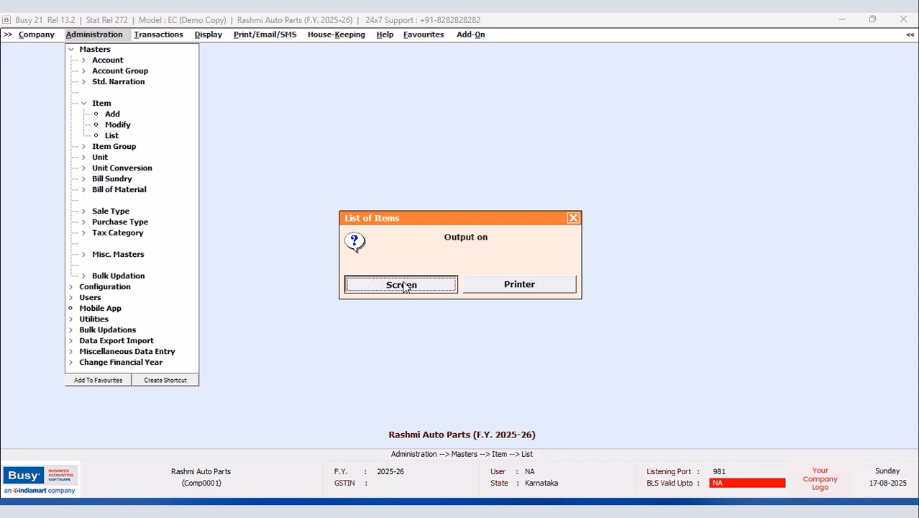
pyautogui.click(392, 288)
pyautogui.click(415, 294)
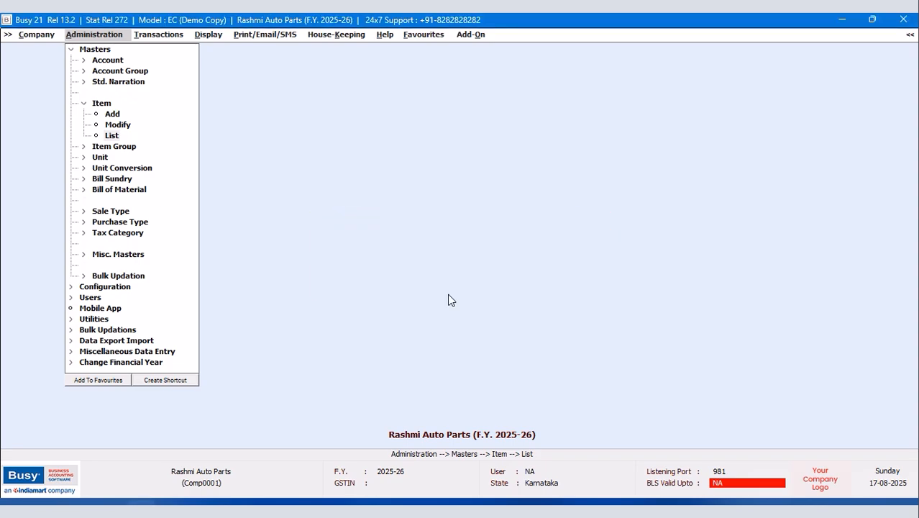
pyautogui.click(173, 99)
pyautogui.click(161, 165)
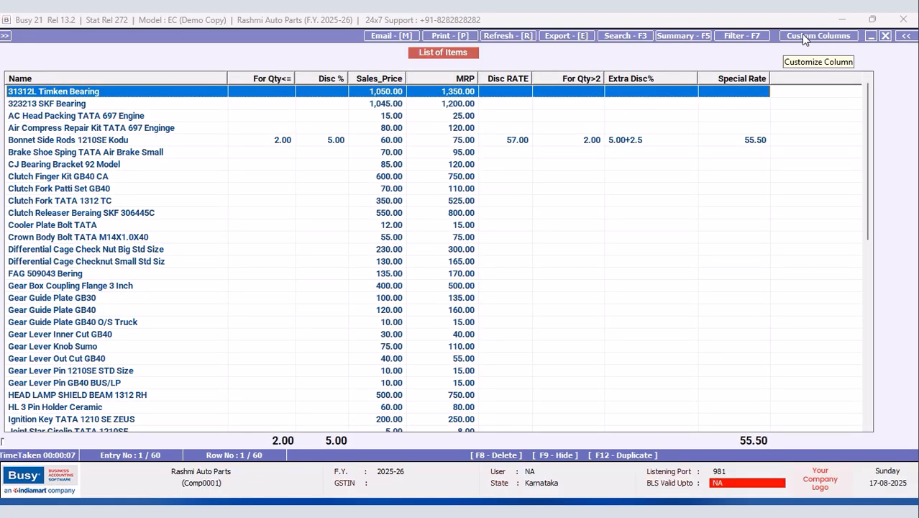
# Step: Print the list As It Is From Grid with horizontal lines between entries and preview with New Design
pyautogui.click(464, 36)
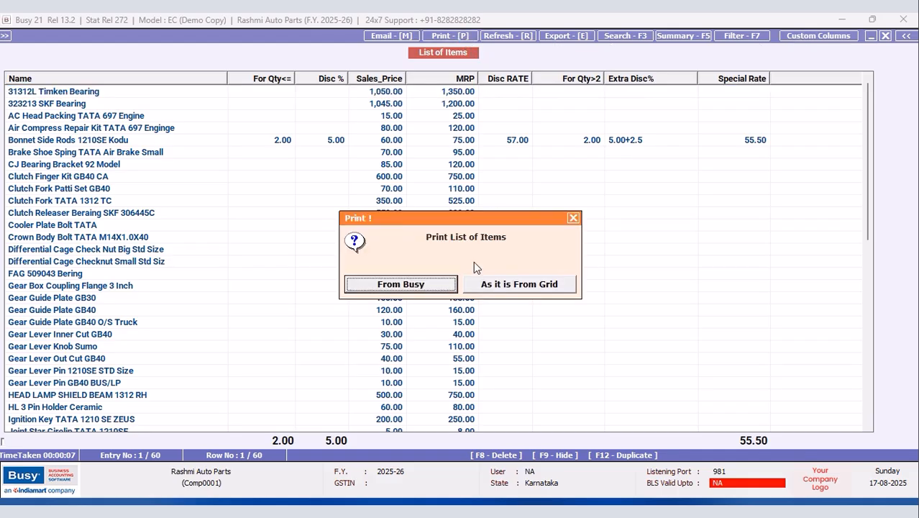
pyautogui.click(495, 285)
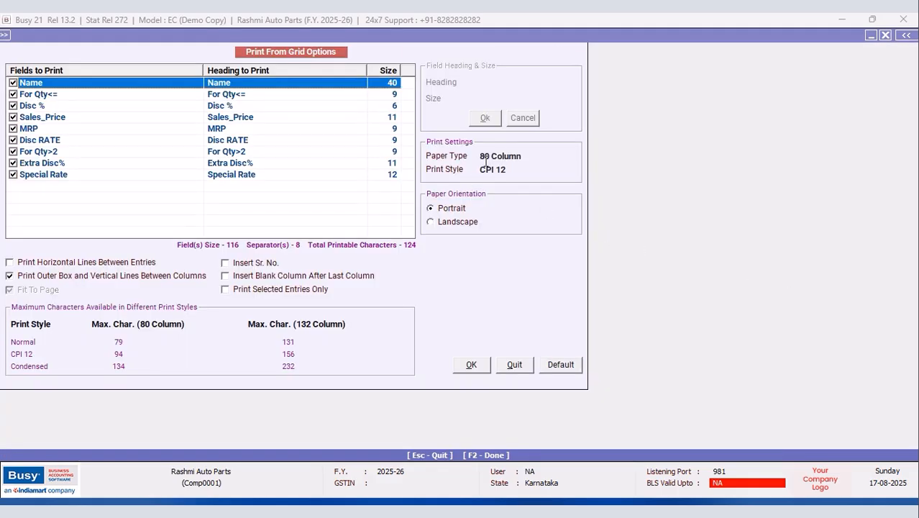
pyautogui.click(9, 263)
pyautogui.click(471, 365)
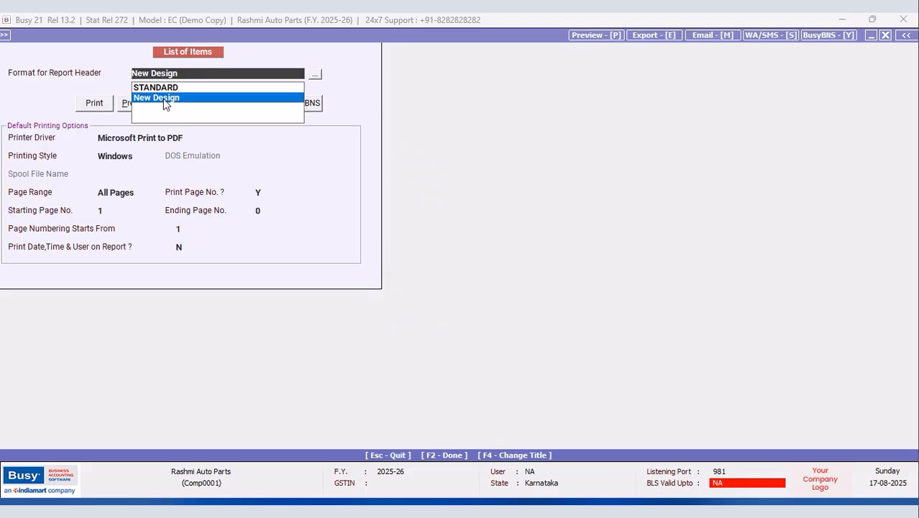
pyautogui.click(124, 106)
pyautogui.click(124, 105)
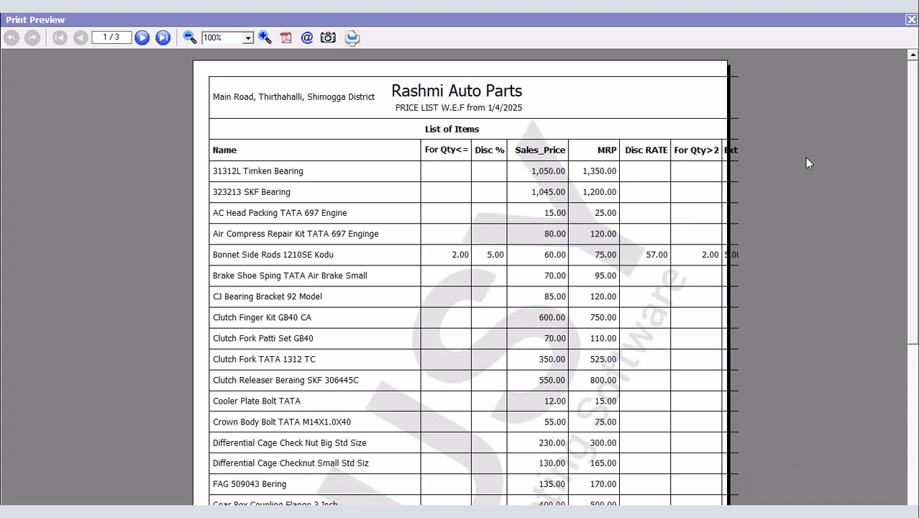
pyautogui.click(910, 22)
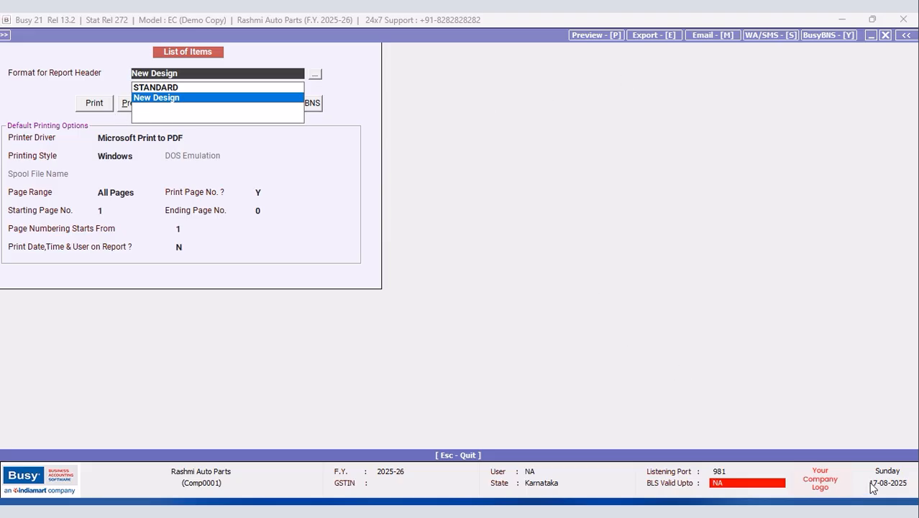
pyautogui.click(886, 35)
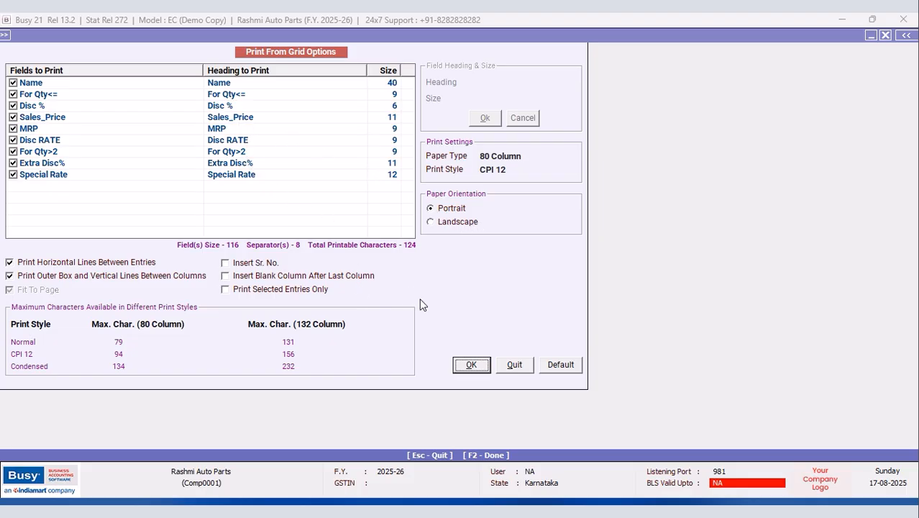
# Step: Switch grid printing to Landscape, preview at 90%, and check the last and first pages
pyautogui.click(431, 222)
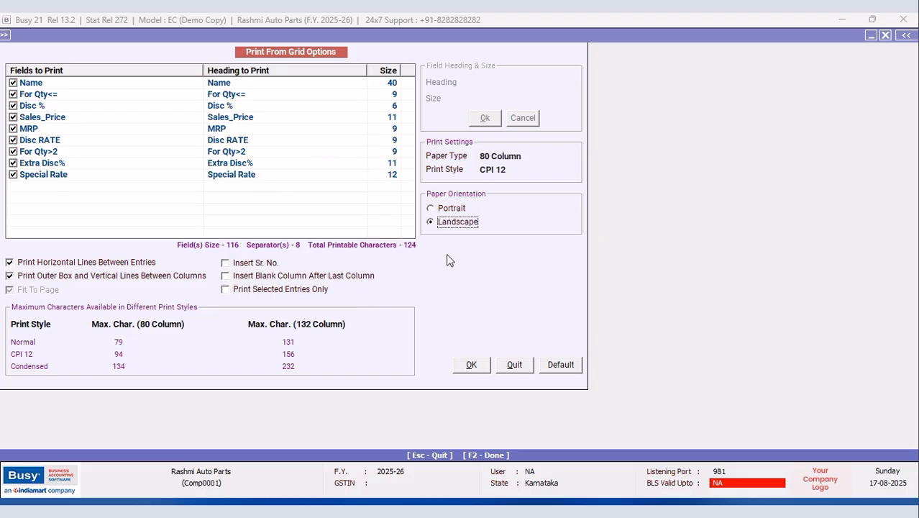
pyautogui.click(472, 366)
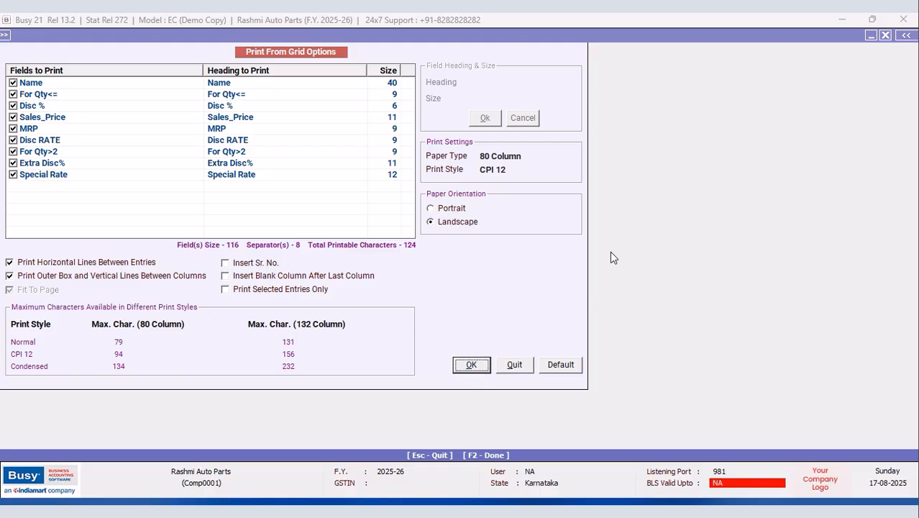
pyautogui.click(122, 103)
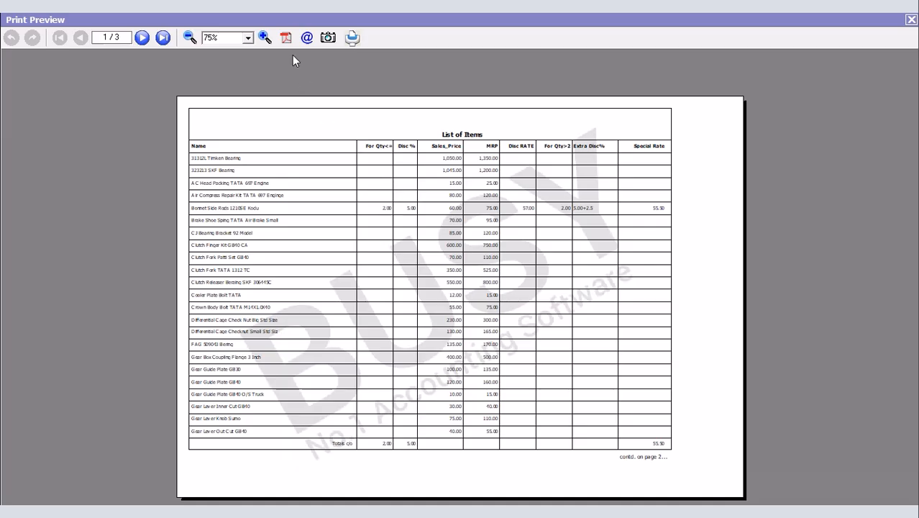
pyautogui.click(265, 37)
pyautogui.click(265, 37)
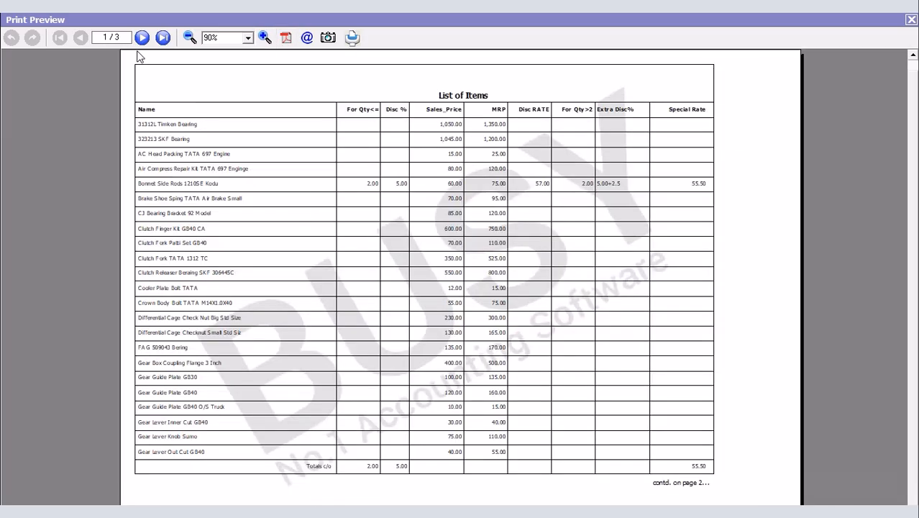
pyautogui.click(163, 38)
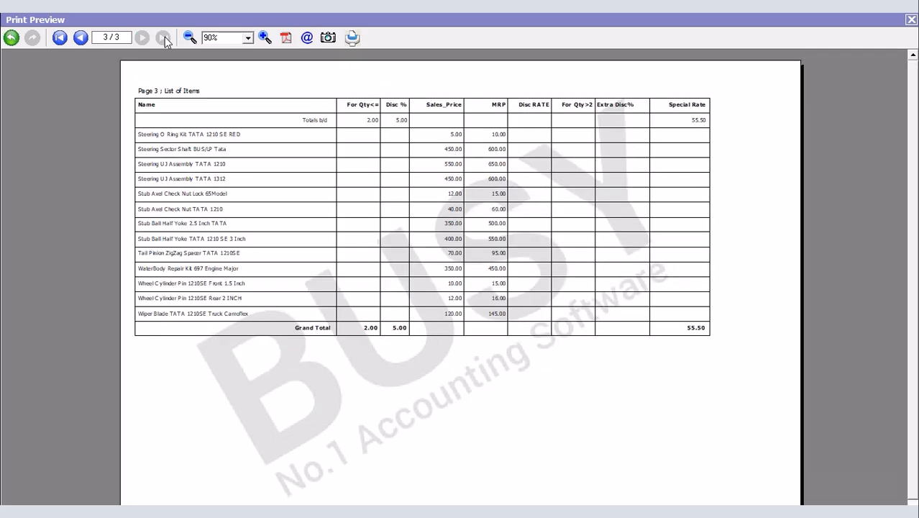
pyautogui.click(59, 37)
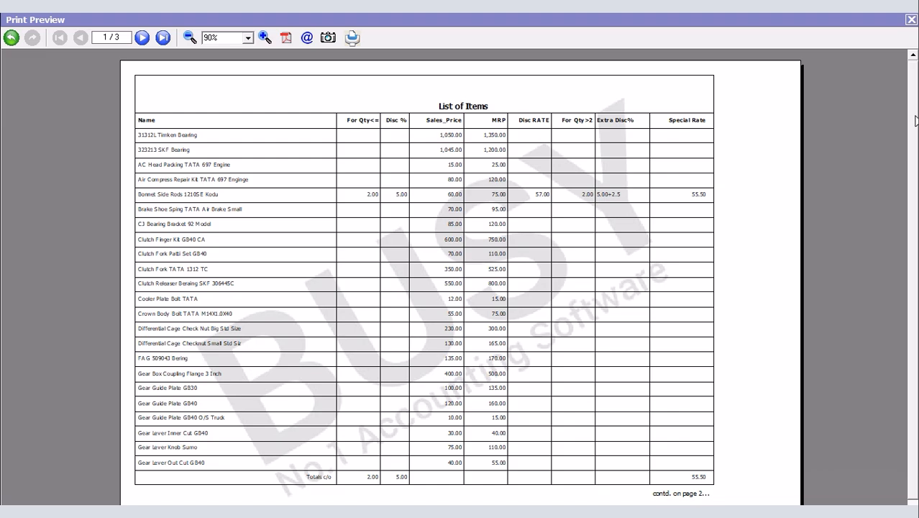
pyautogui.scroll(-1, 913, 120)
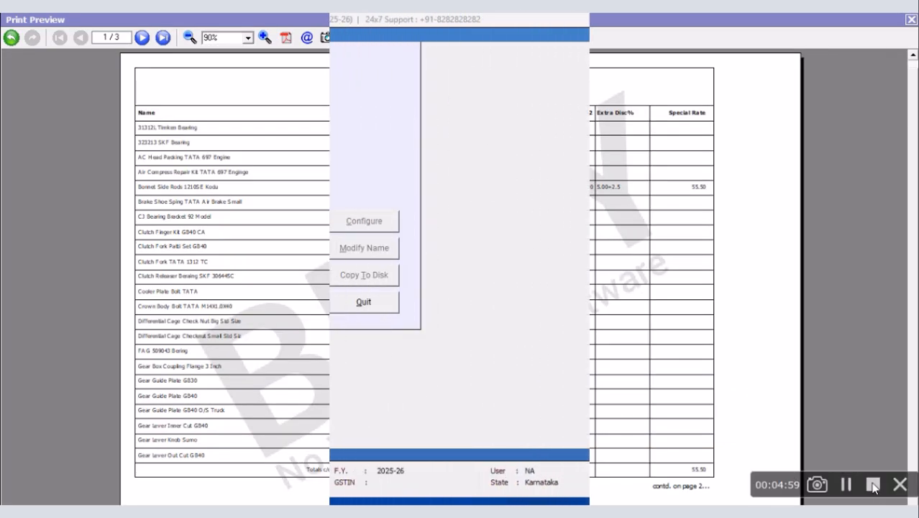
# Step: Open the New Design report header format for configuration
pyautogui.click(24, 92)
pyautogui.click(89, 103)
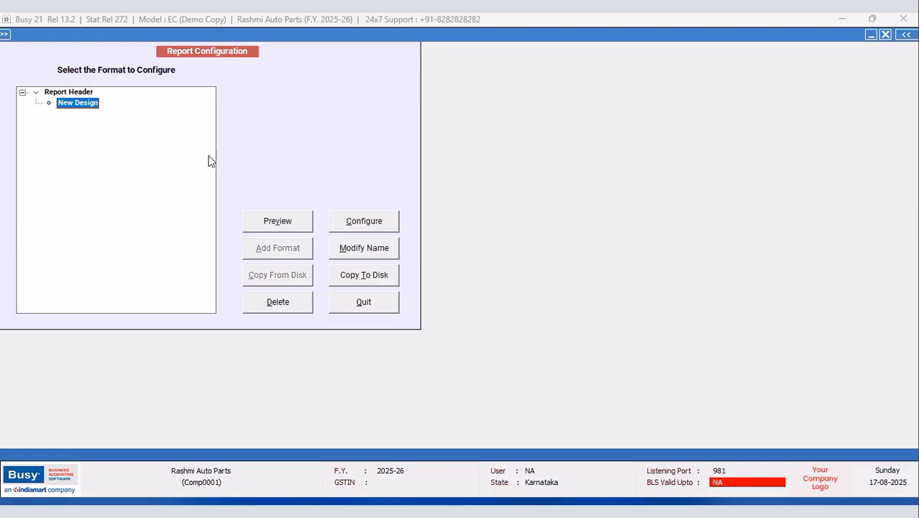
pyautogui.click(365, 248)
pyautogui.click(345, 290)
pyautogui.click(361, 224)
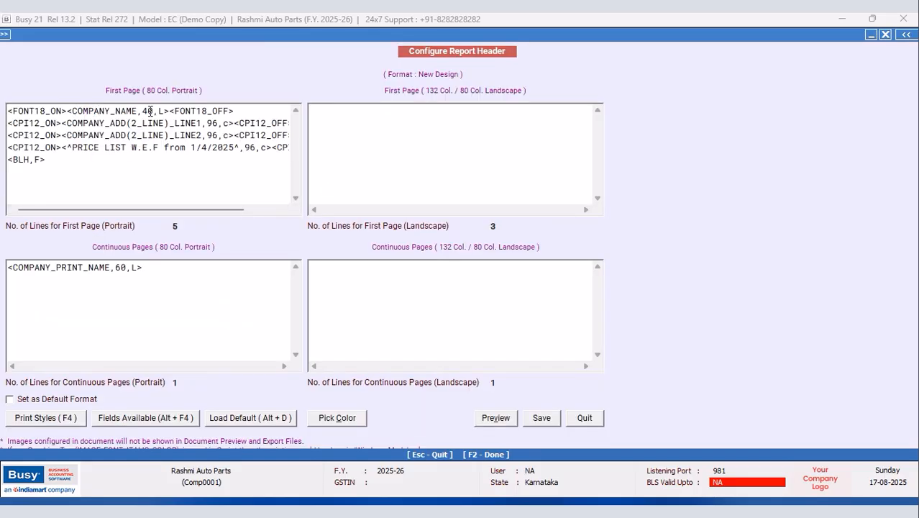
# Step: Replace the company name field with <^RASHMI AUTO PARTS^,53,C> and save the header
pyautogui.moveTo(170, 110); pyautogui.dragTo(68, 112)
pyautogui.press('Delete')
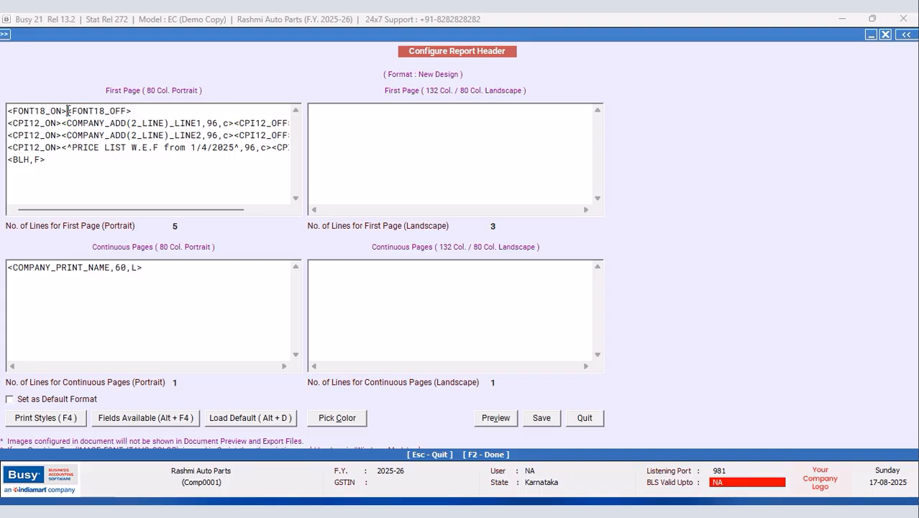
pyautogui.write('<^')
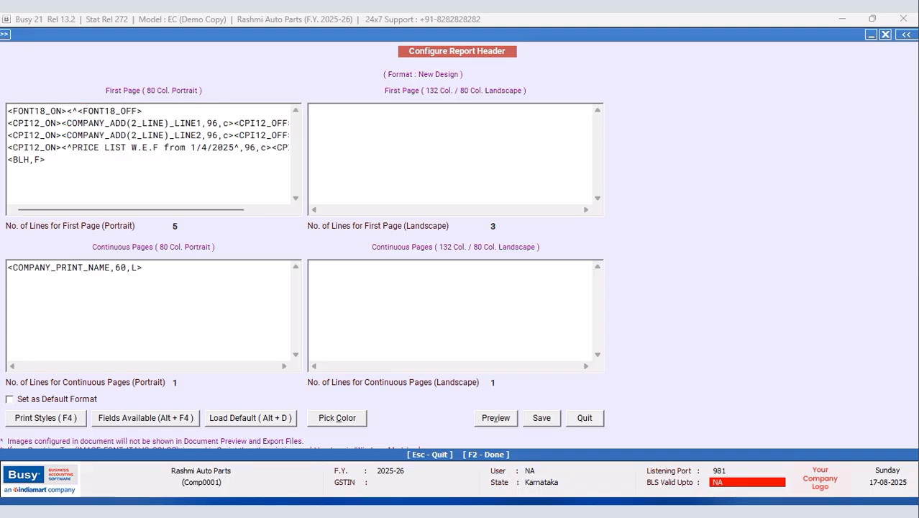
pyautogui.write('RASHMI AUT')
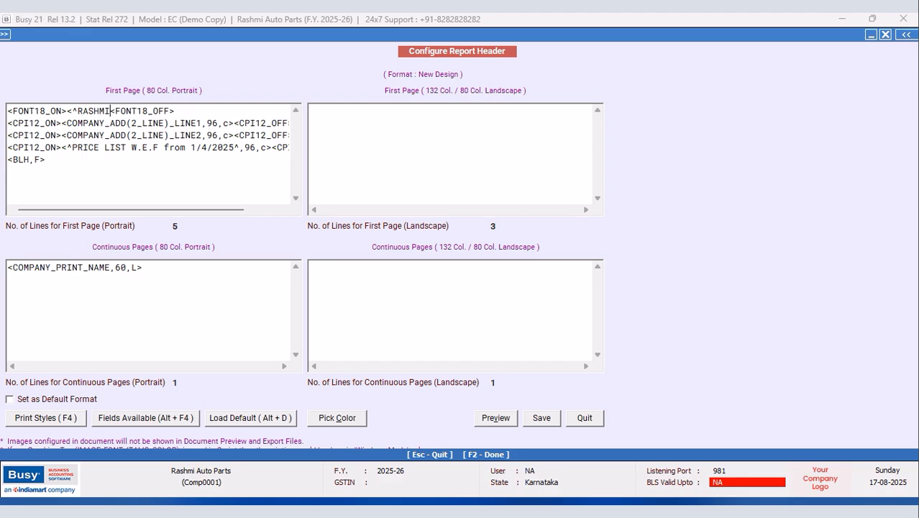
pyautogui.write('O ')
pyautogui.write('PARTS')
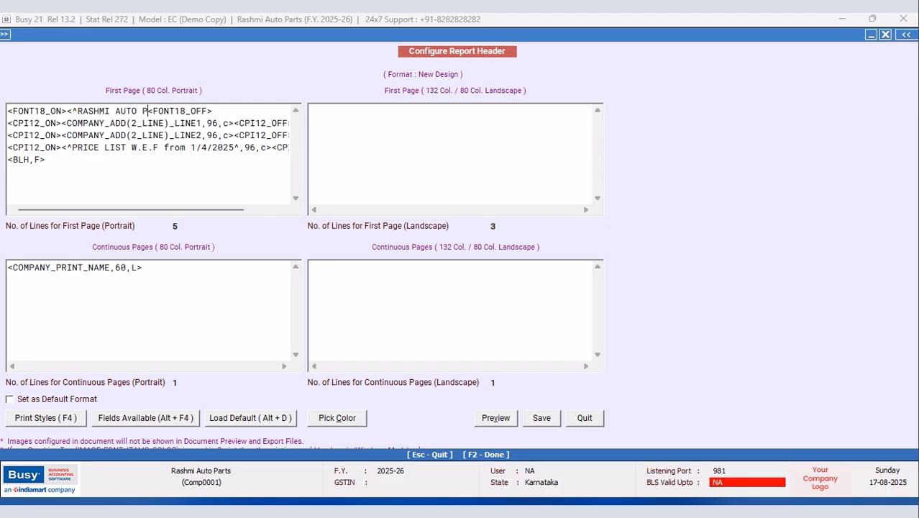
pyautogui.write('^')
pyautogui.write(',53,')
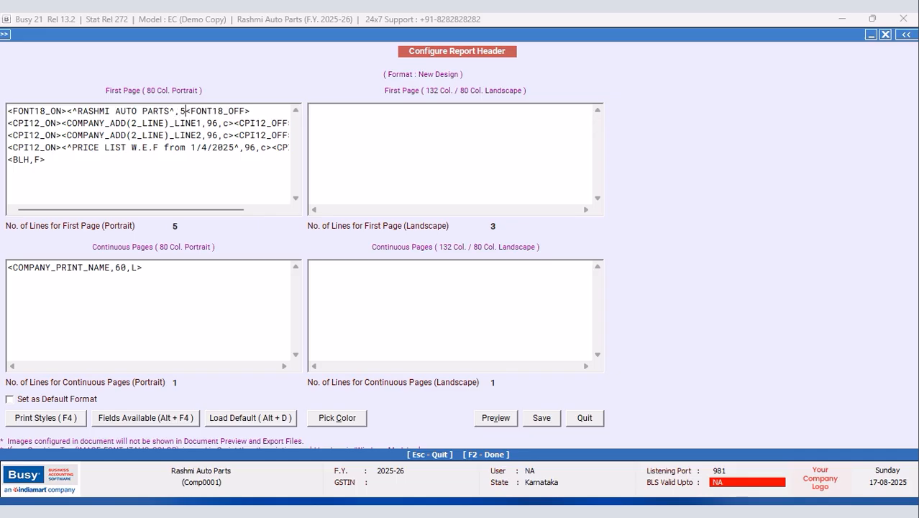
pyautogui.write('C>')
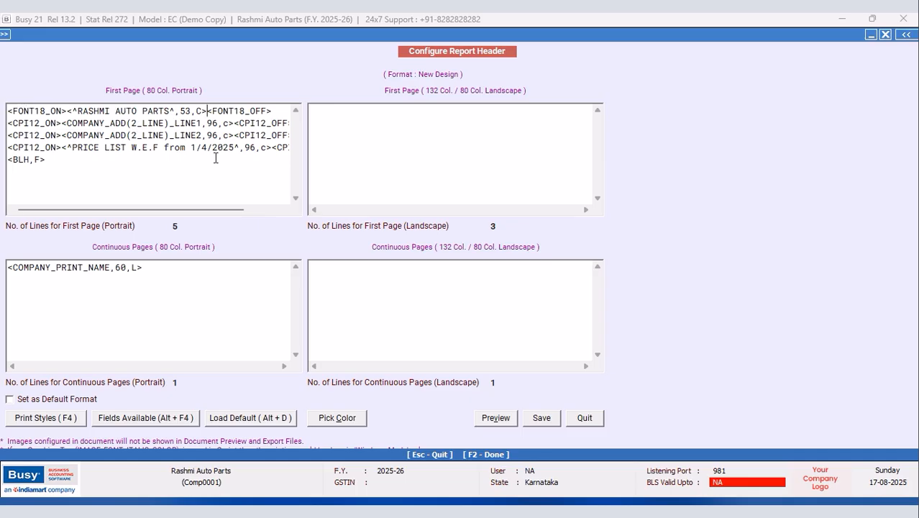
pyautogui.moveTo(234, 123); pyautogui.dragTo(67, 128)
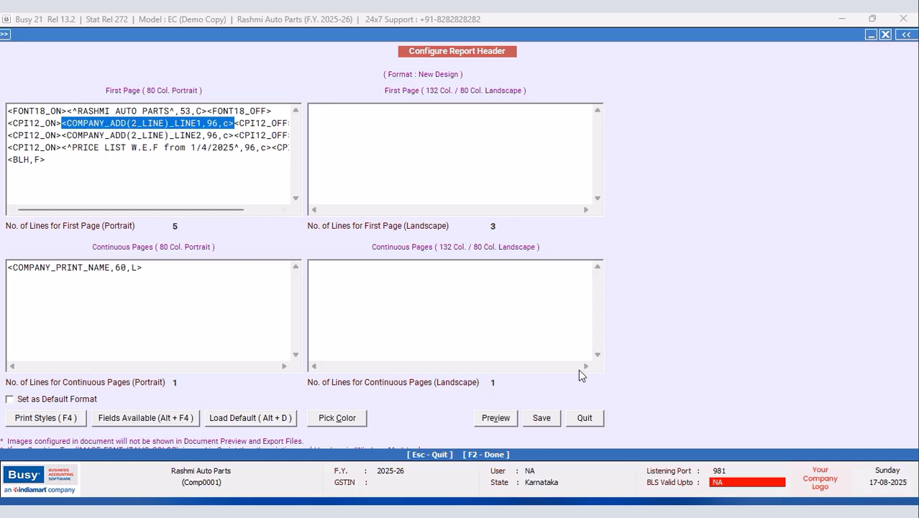
pyautogui.click(541, 418)
# Step: Reload the All Items list on screen in the NEW DESIGN format
pyautogui.click(382, 308)
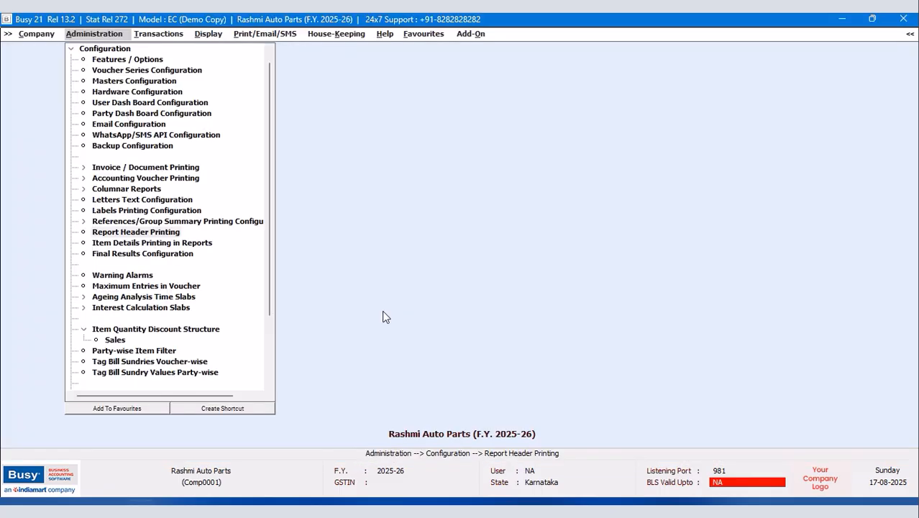
pyautogui.click(70, 48)
pyautogui.click(70, 49)
pyautogui.click(111, 135)
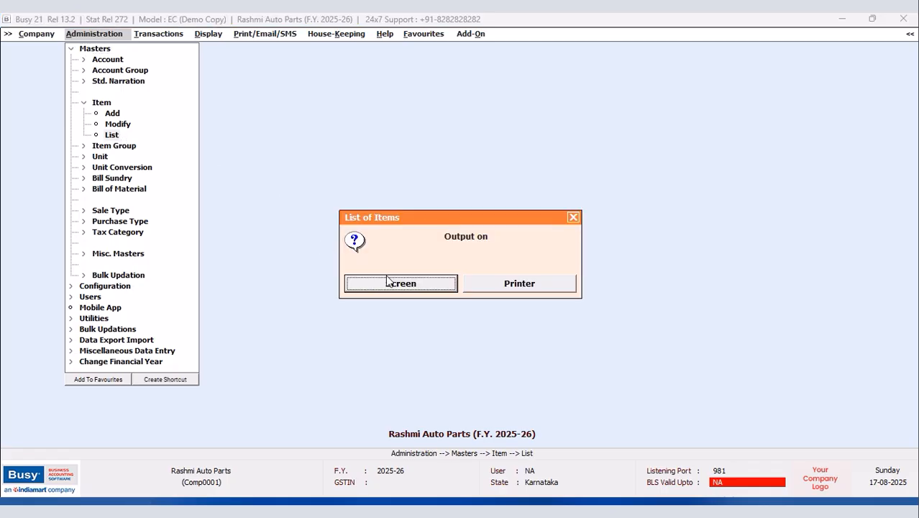
pyautogui.click(416, 287)
pyautogui.click(394, 282)
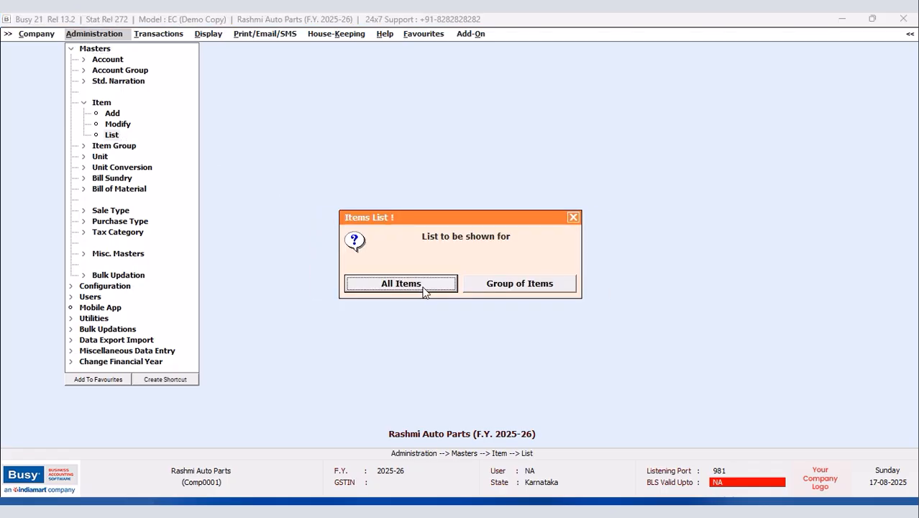
pyautogui.click(424, 288)
pyautogui.click(160, 98)
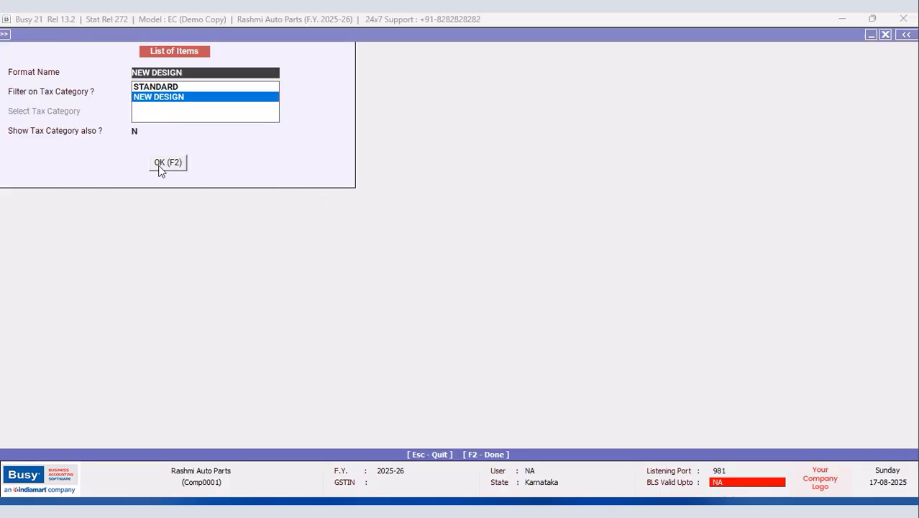
pyautogui.press('F2')
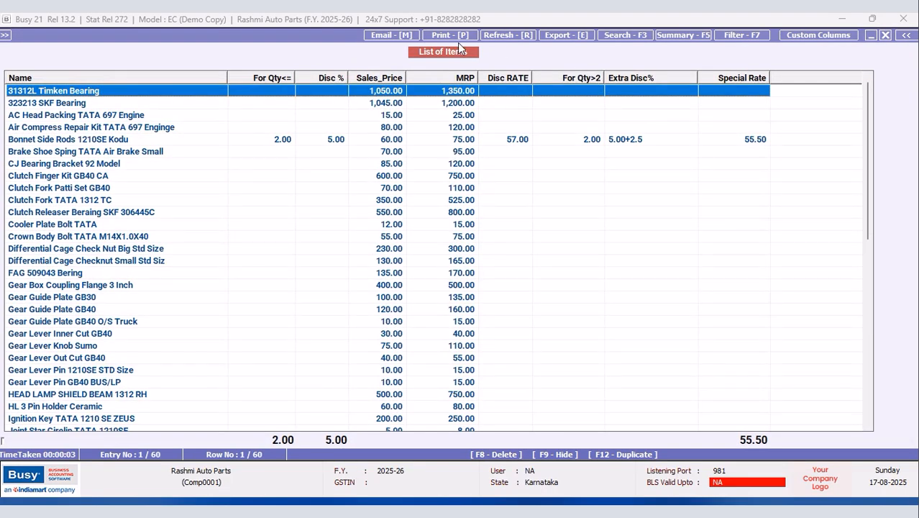
# Step: Preview the list As It Is From Grid with the New Design header at 90%, then close it
pyautogui.click(447, 35)
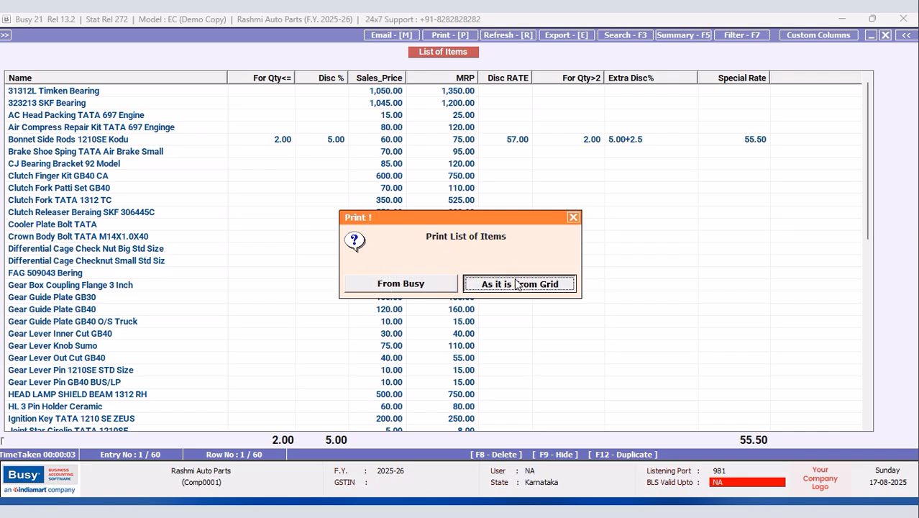
pyautogui.click(519, 282)
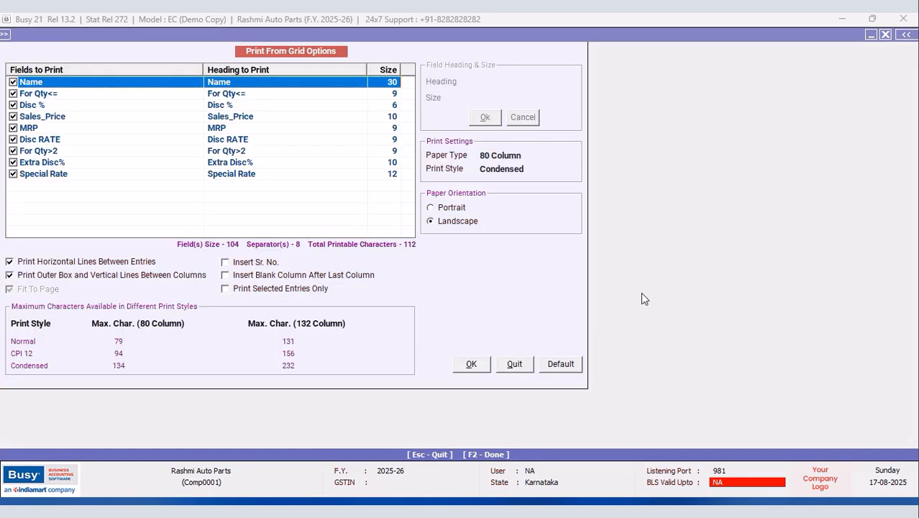
pyautogui.click(471, 365)
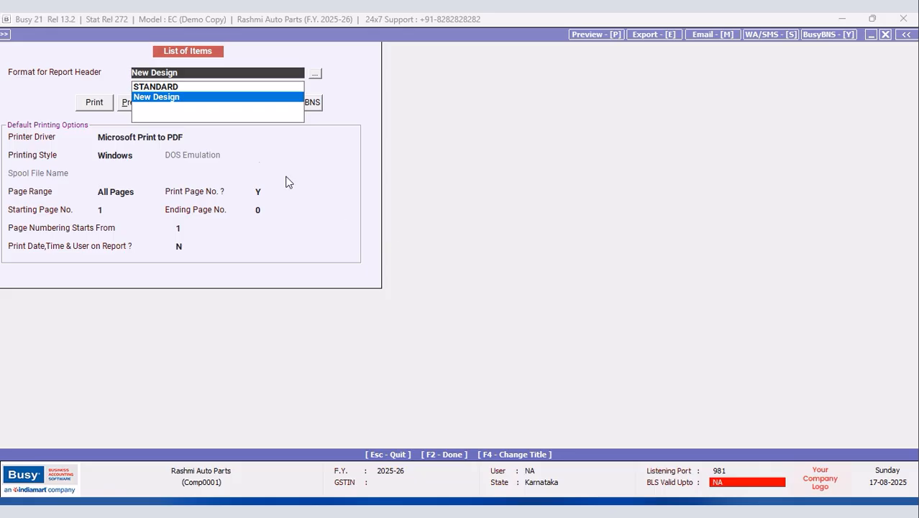
pyautogui.click(124, 106)
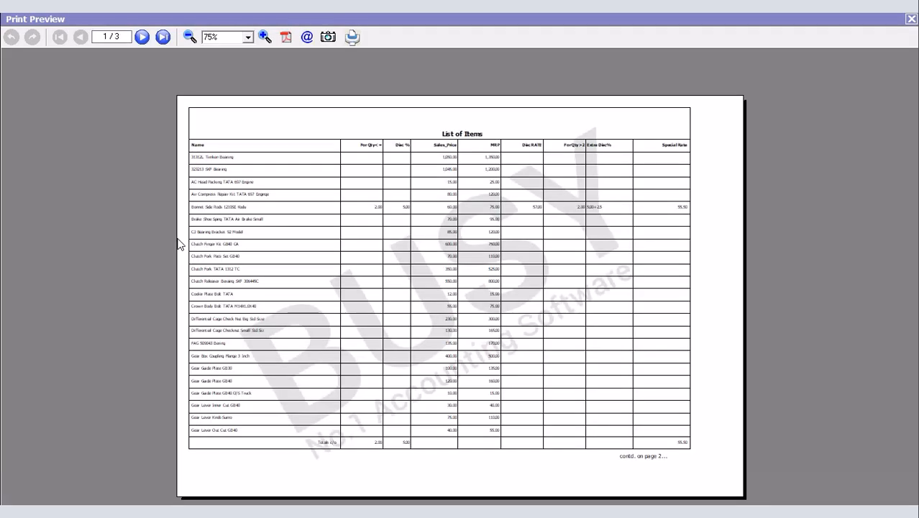
pyautogui.click(265, 36)
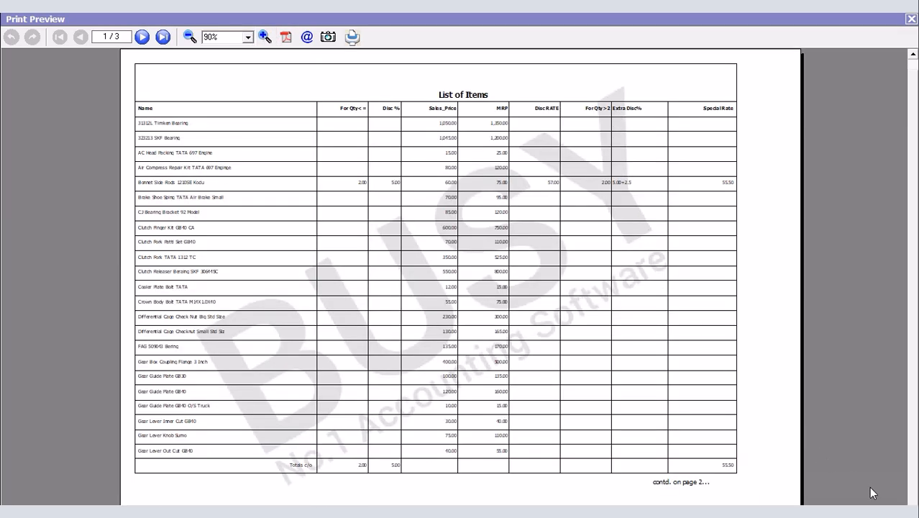
pyautogui.press('Escape')
pyautogui.click(886, 35)
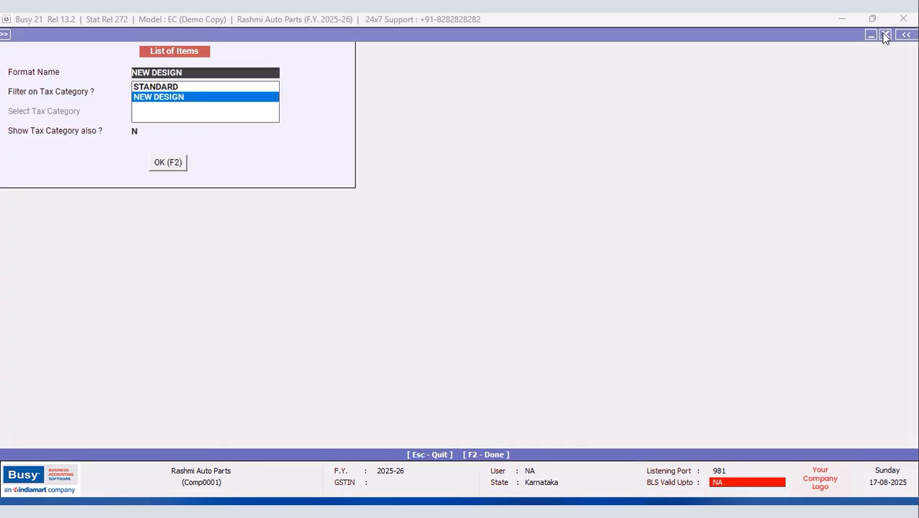
# Step: Close the item list options and return to the Administration menu
pyautogui.click(885, 35)
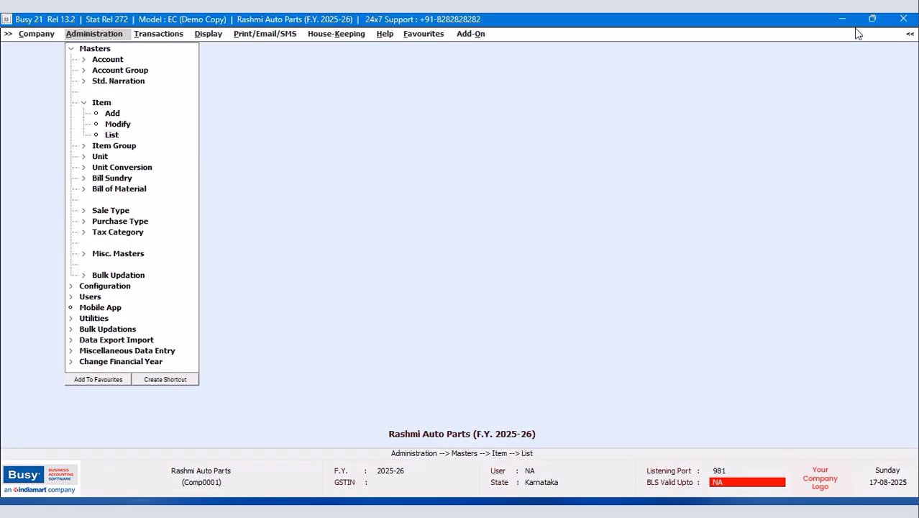
pyautogui.click(600, 218)
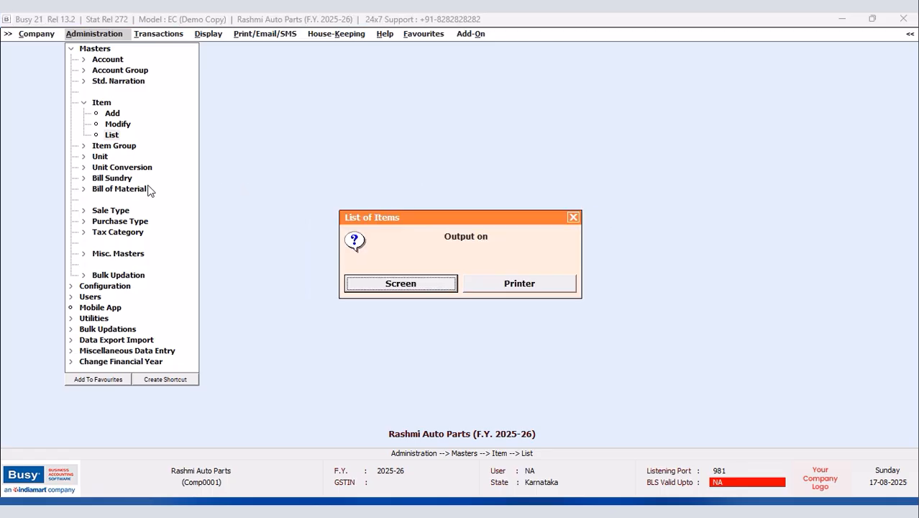
pyautogui.click(574, 217)
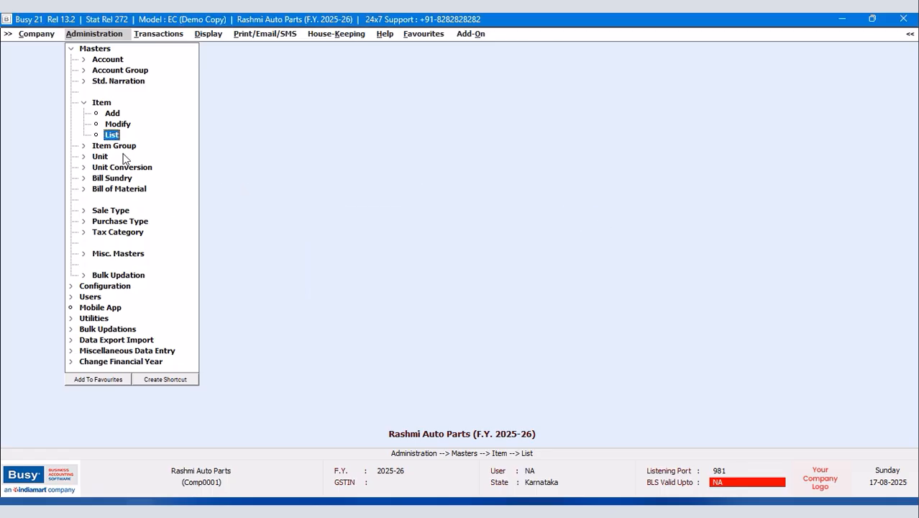
# Step: Open Configuration > Report Header Printing > New Design for editing, then press the Windows key
pyautogui.click(72, 49)
pyautogui.click(84, 62)
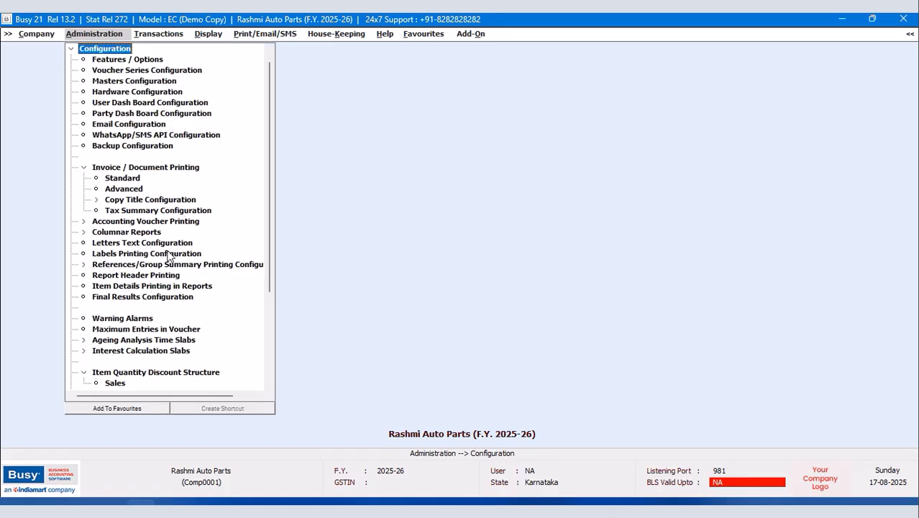
pyautogui.click(149, 277)
pyautogui.click(22, 92)
pyautogui.click(78, 105)
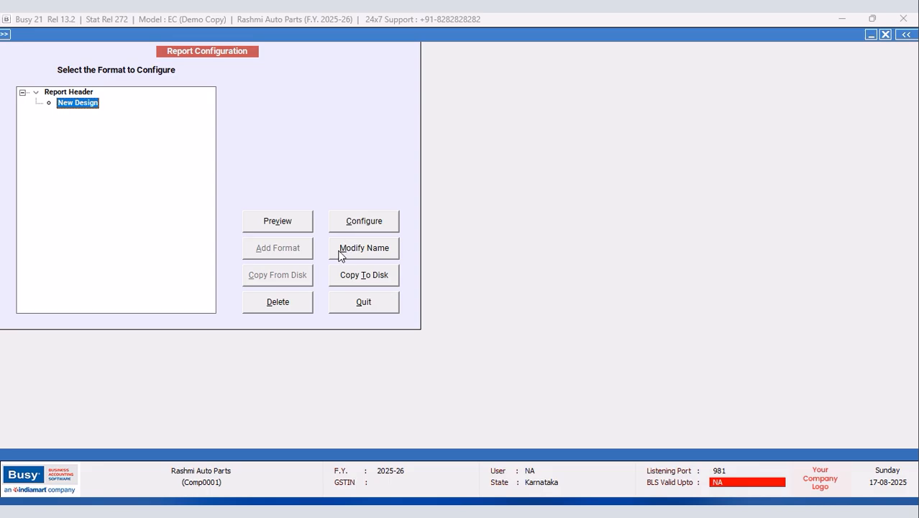
pyautogui.click(348, 225)
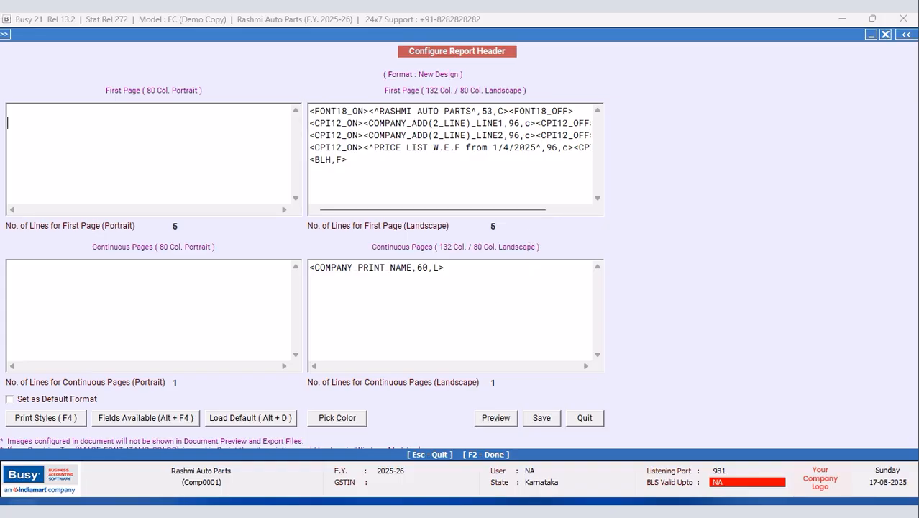
pyautogui.press('super')
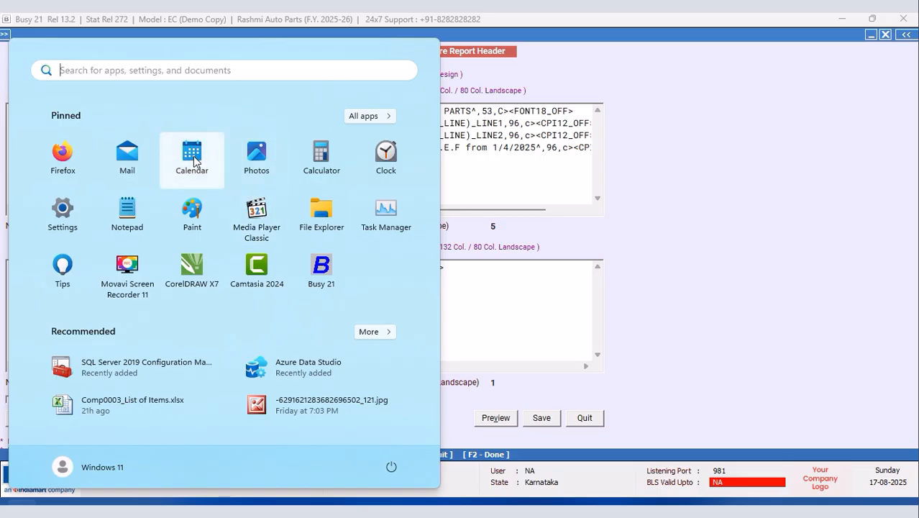
# Step: Calculate 176 ÷ 1.8 = 97.7777 in Calculator, then close Calculator
pyautogui.click(319, 157)
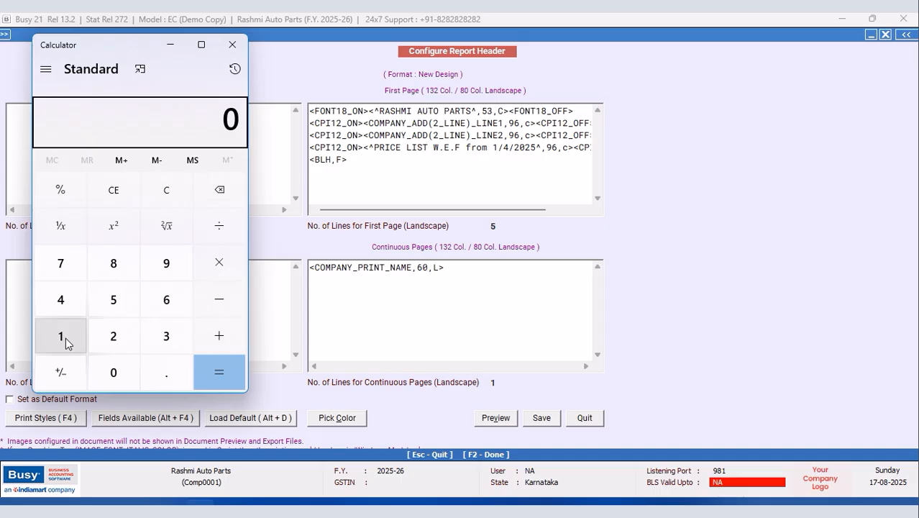
pyautogui.click(66, 337)
pyautogui.click(59, 262)
pyautogui.click(159, 302)
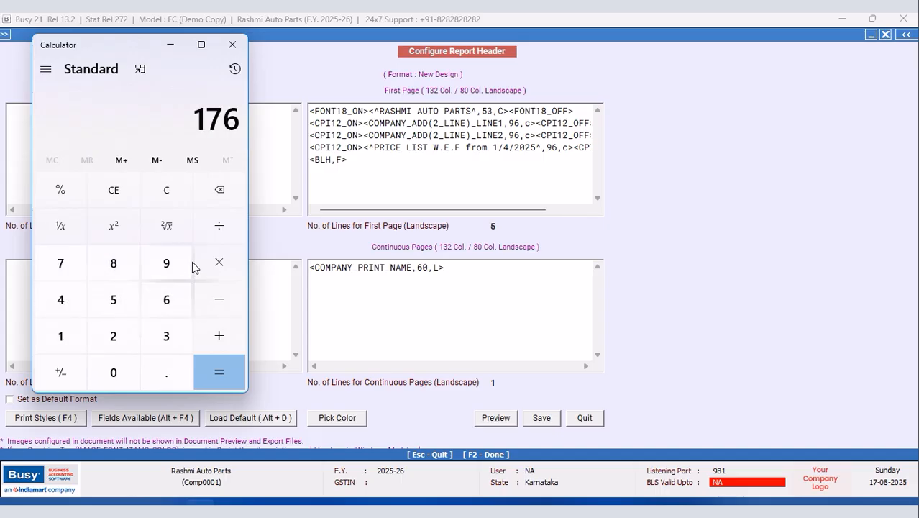
pyautogui.click(220, 228)
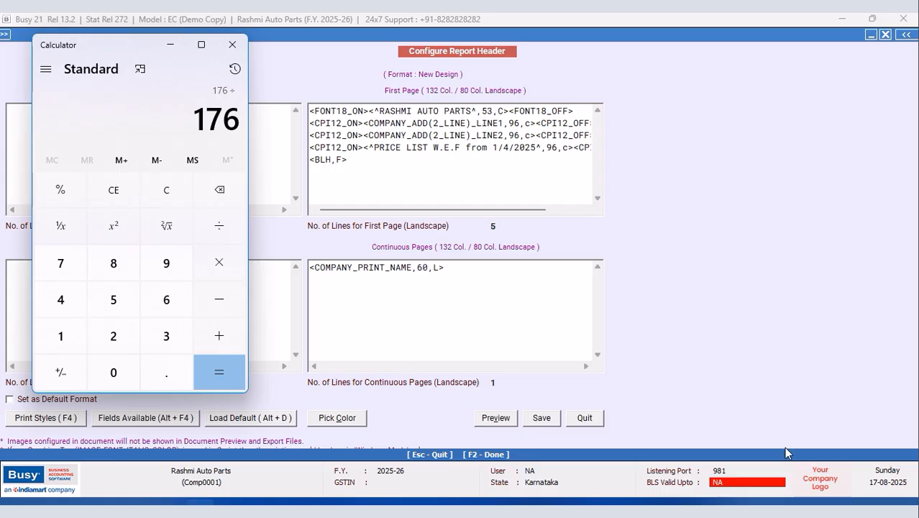
pyautogui.click(846, 485)
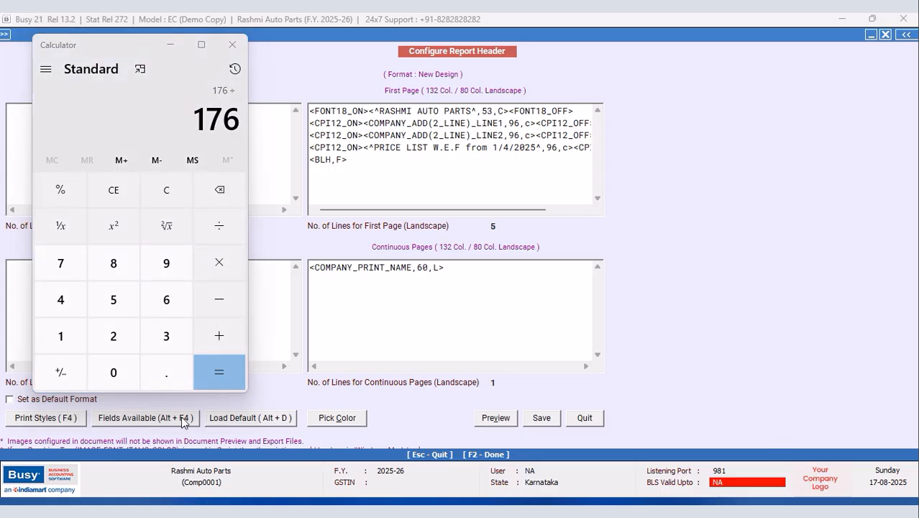
pyautogui.click(62, 338)
pyautogui.click(171, 381)
pyautogui.click(115, 267)
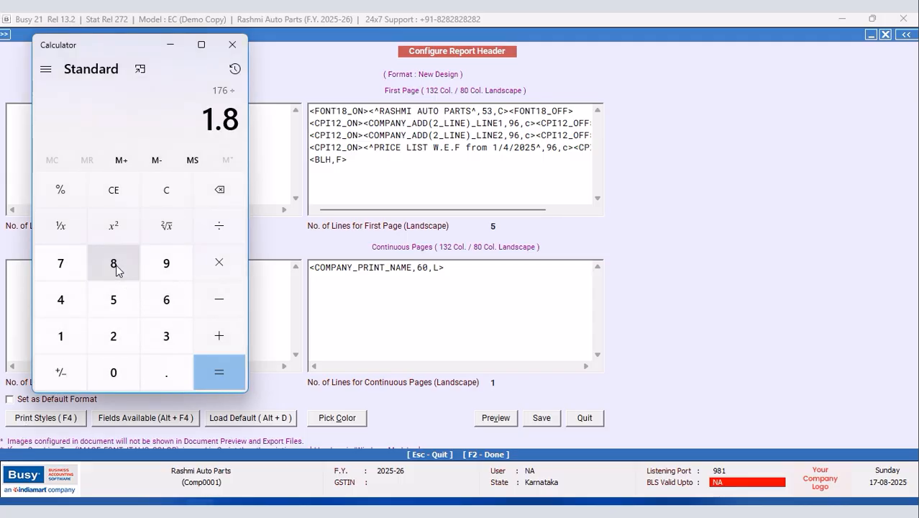
pyautogui.click(226, 377)
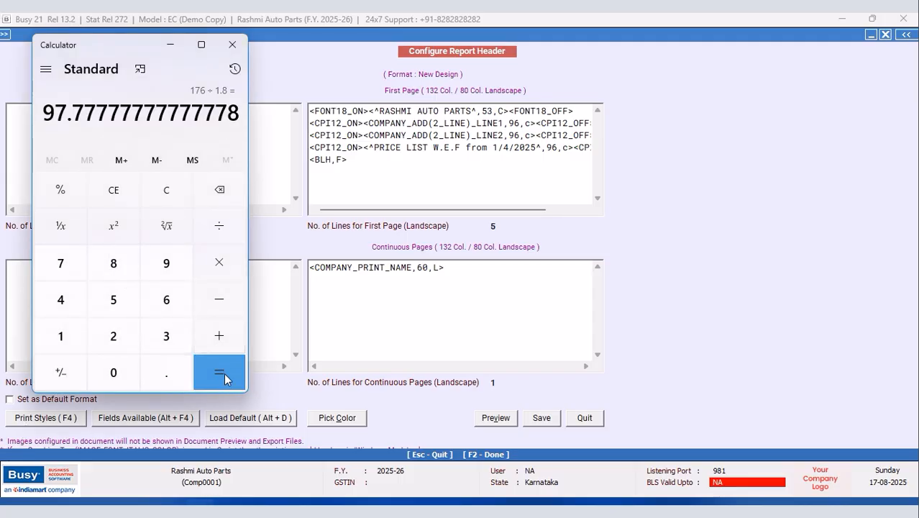
pyautogui.click(232, 45)
pyautogui.click(495, 111)
# Step: Change the company title width from 53 to 98 and insert <NEW_LINE> after it
pyautogui.press('BackSpace')
pyautogui.press('BackSpace')
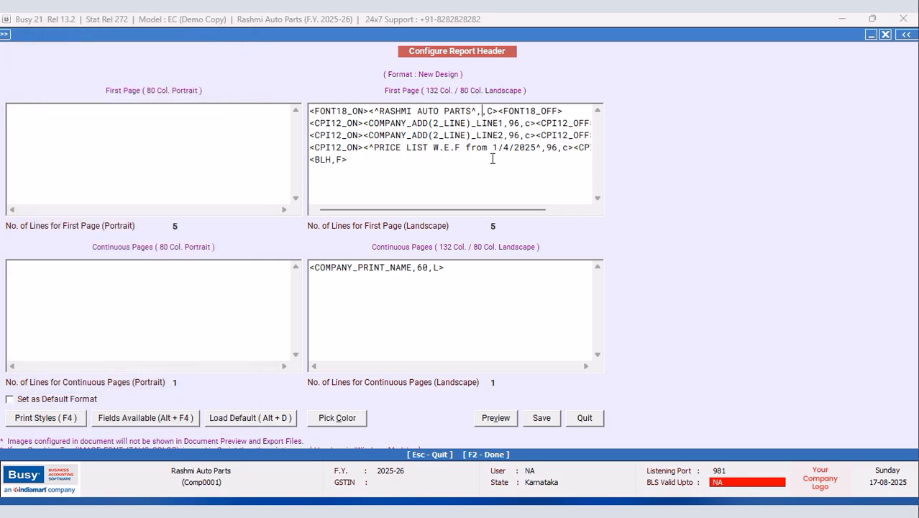
pyautogui.write('98')
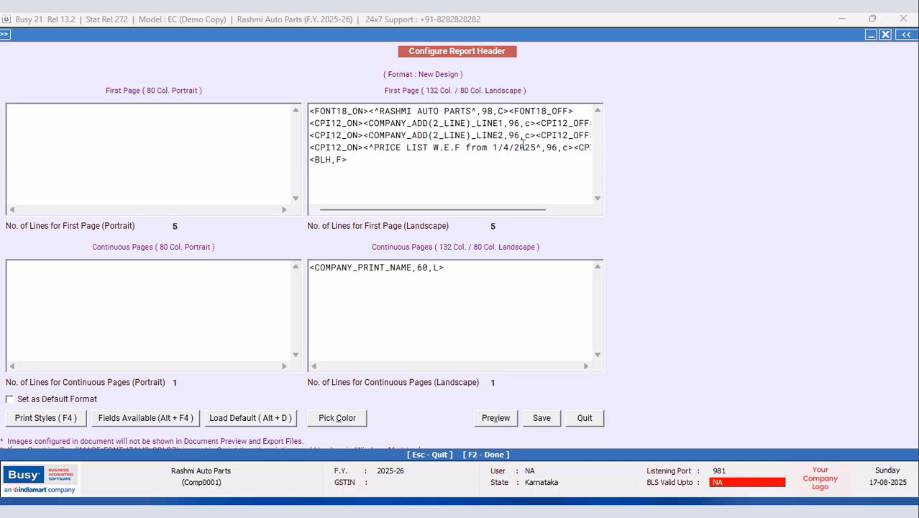
pyautogui.click(580, 111)
pyautogui.press('F4')
pyautogui.press('n')
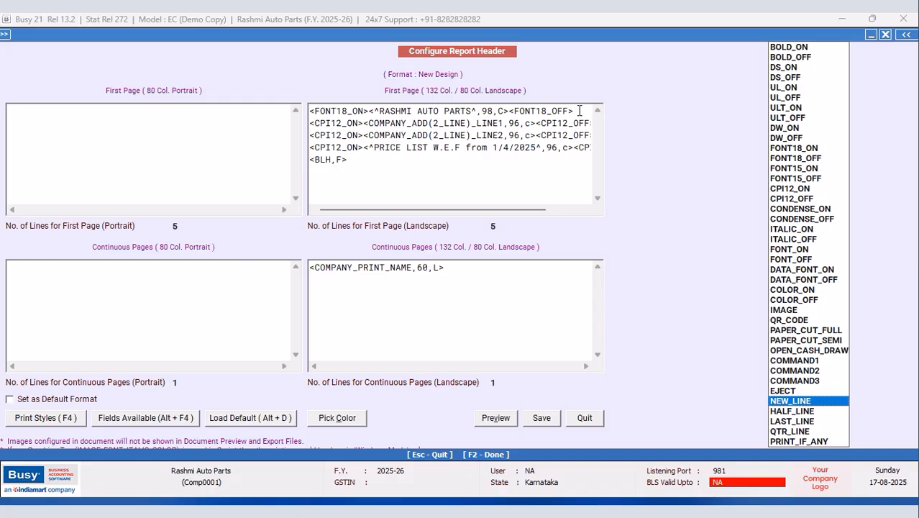
pyautogui.press('Return')
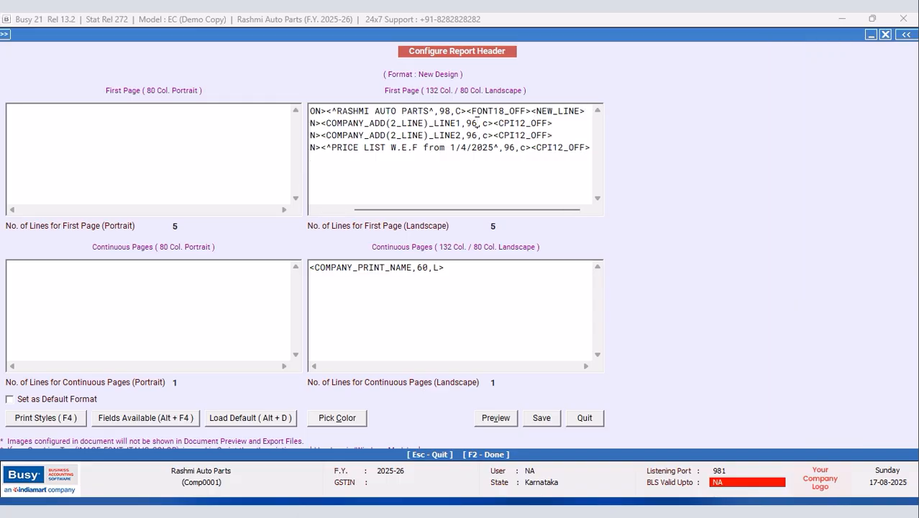
# Step: Change the LINE1, LINE2 and PRICE LIST widths from 96 to 176, then save and quit
pyautogui.press('BackSpace')
pyautogui.press('BackSpace')
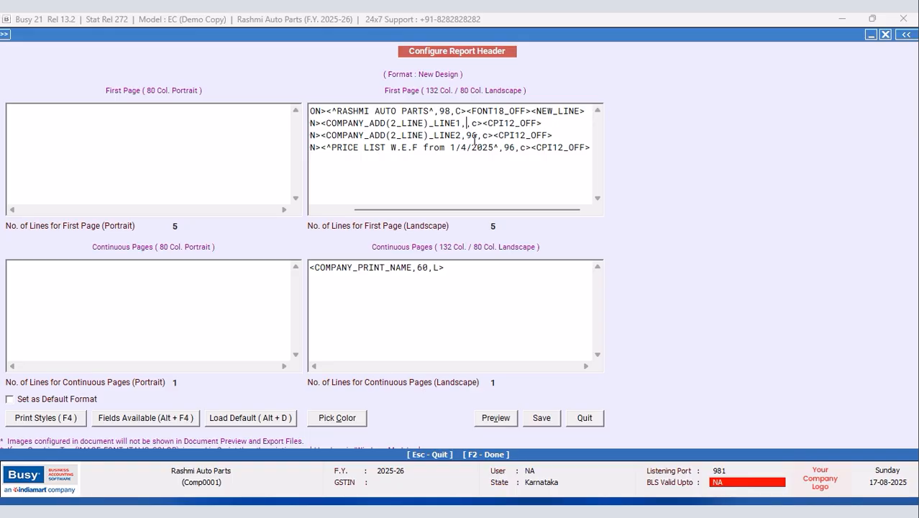
pyautogui.write('176')
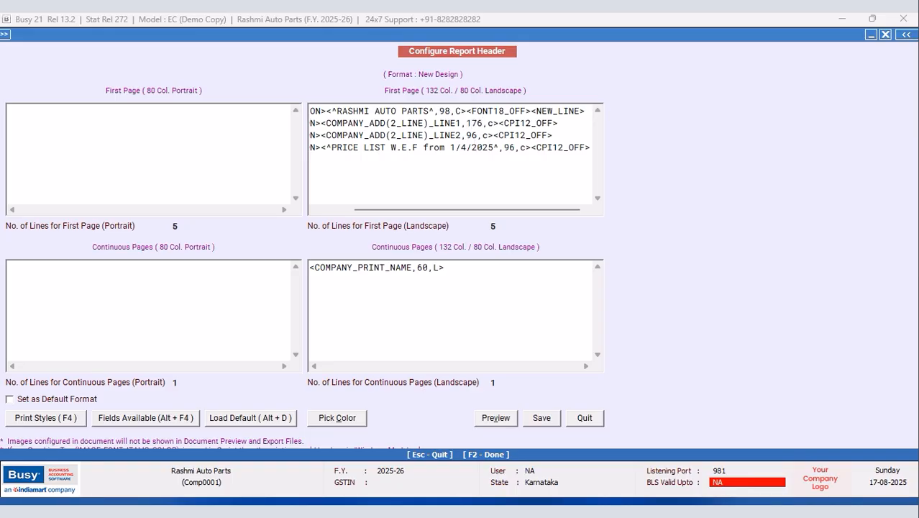
pyautogui.click(473, 136)
pyautogui.press('BackSpace')
pyautogui.write('17')
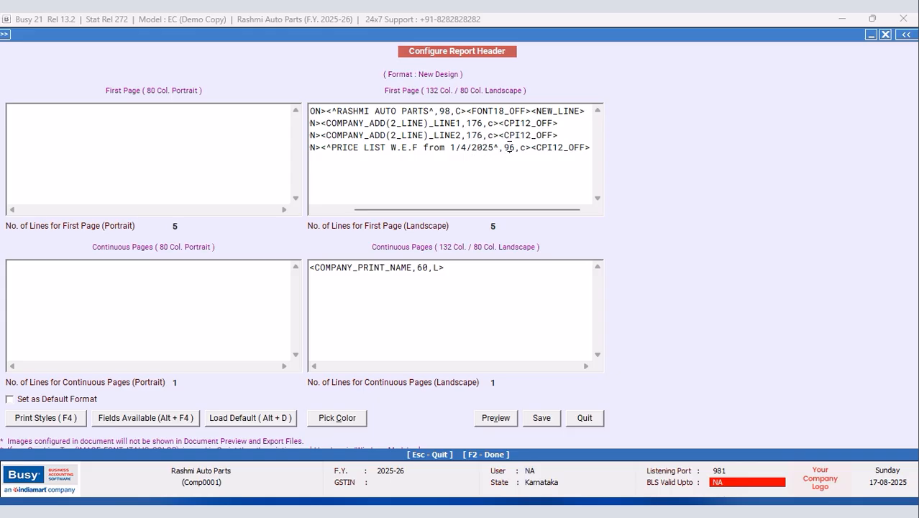
pyautogui.click(509, 147)
pyautogui.press('BackSpace')
pyautogui.write('17')
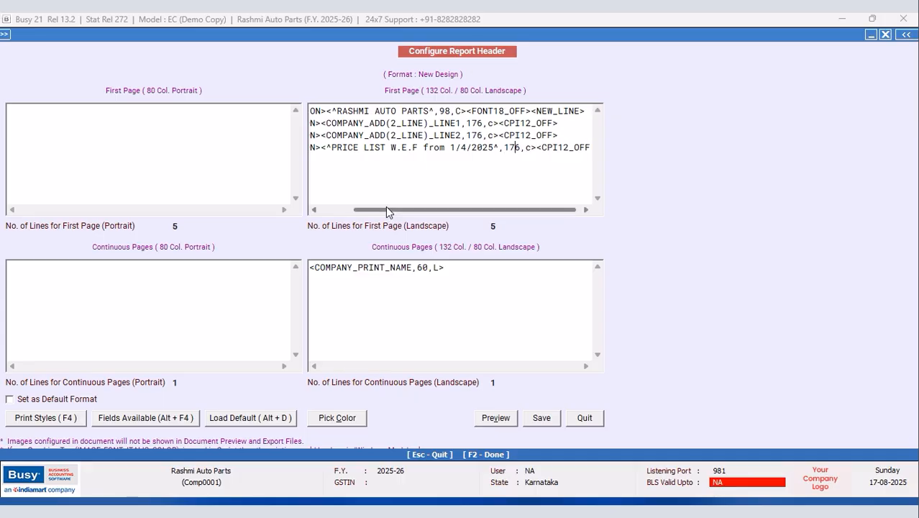
pyautogui.moveTo(385, 210); pyautogui.dragTo(319, 214)
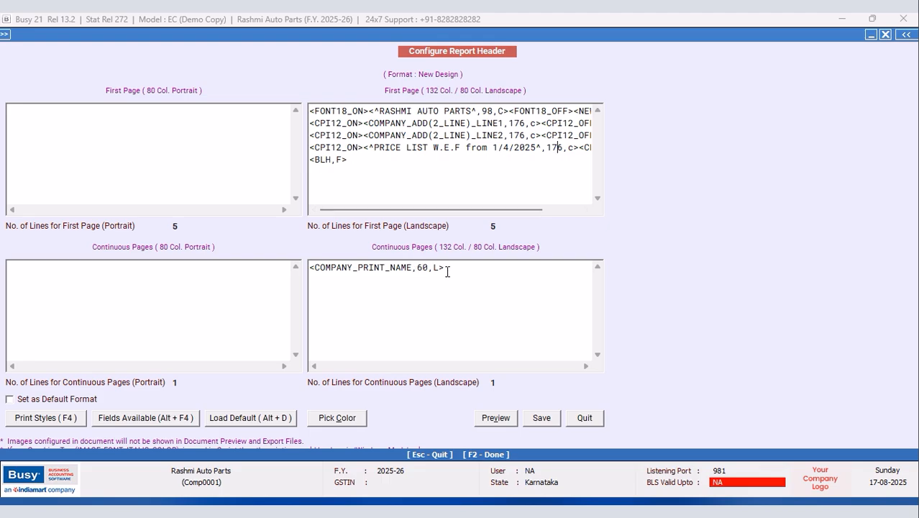
pyautogui.click(541, 421)
pyautogui.click(373, 303)
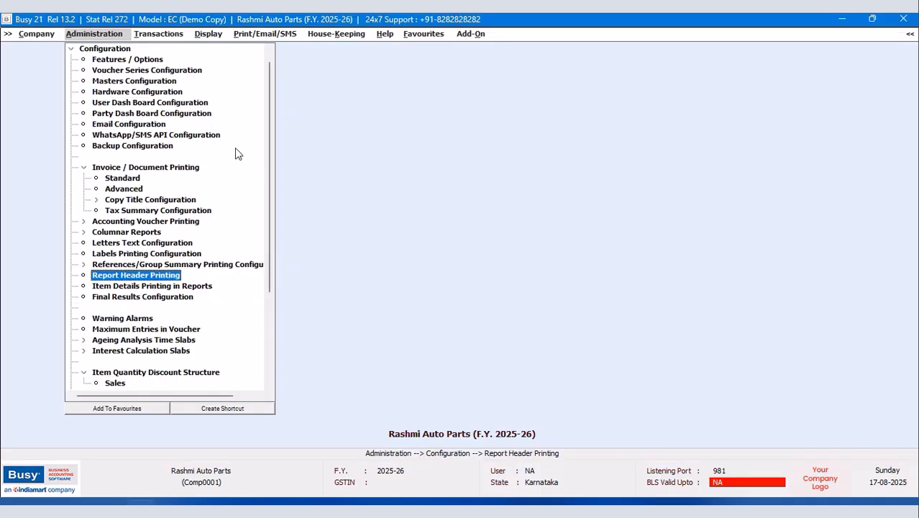
# Step: Open the on-screen Standard item list for all items in the NEW DESIGN format
pyautogui.click(70, 49)
pyautogui.click(70, 49)
pyautogui.click(95, 49)
pyautogui.click(110, 136)
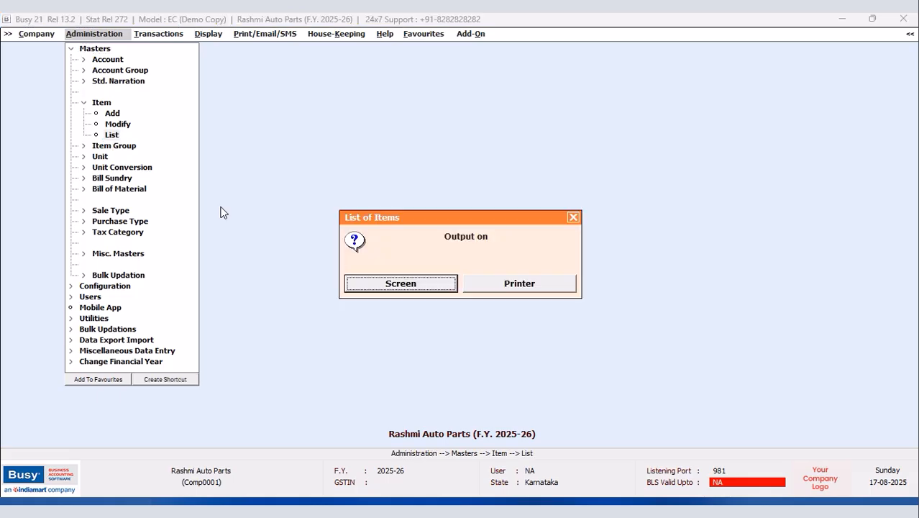
pyautogui.click(434, 288)
pyautogui.click(386, 286)
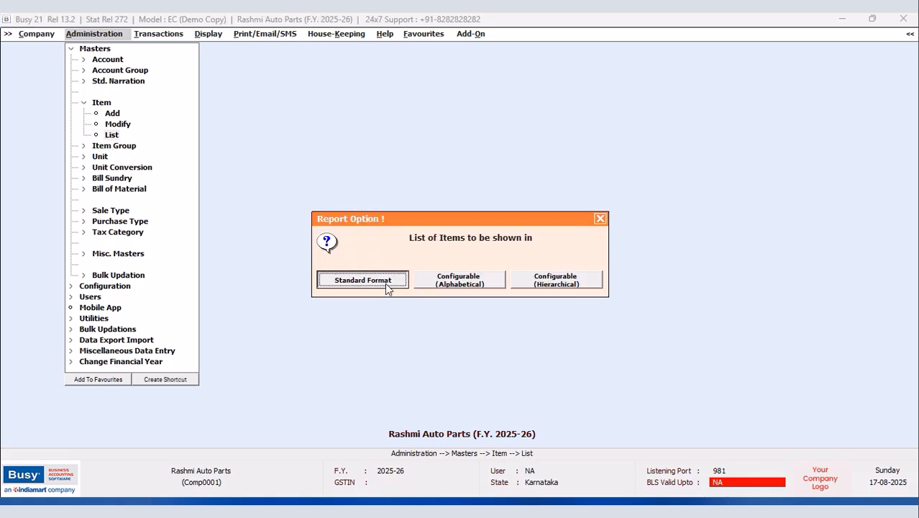
pyautogui.click(386, 284)
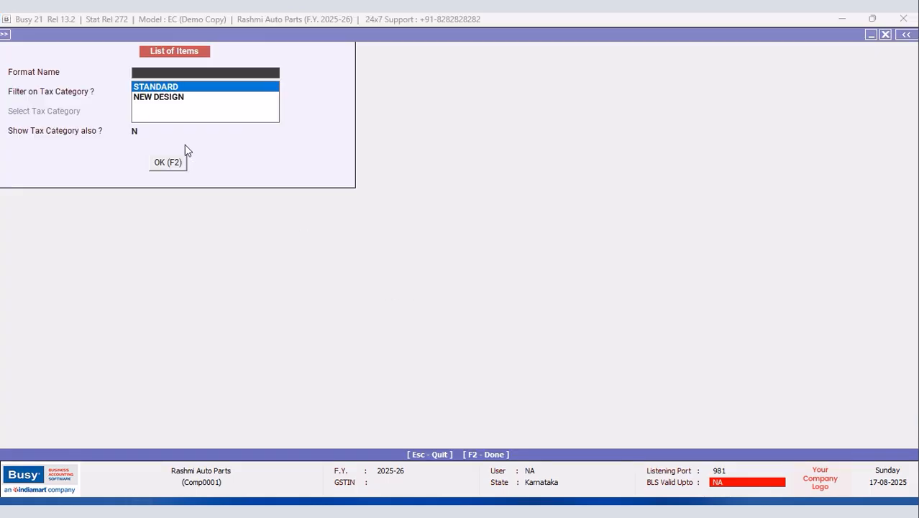
pyautogui.click(172, 97)
pyautogui.click(161, 162)
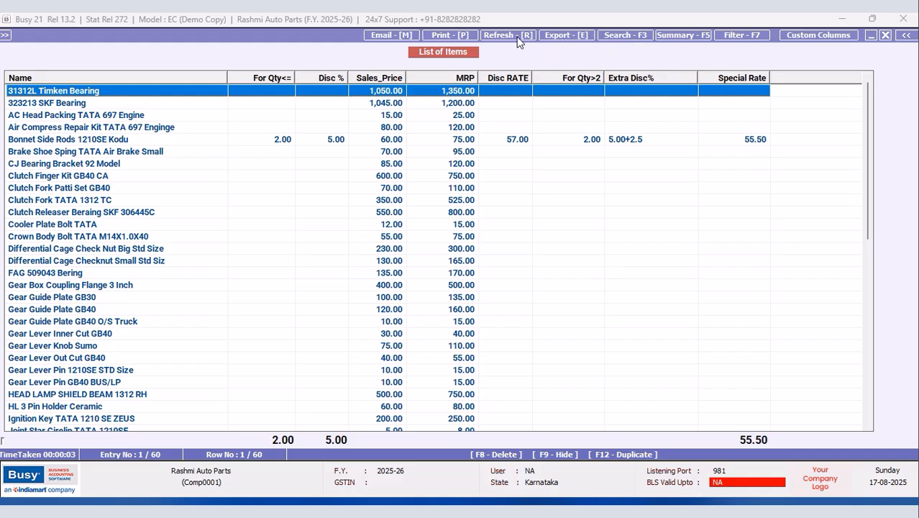
# Step: Preview the list printed As It Is From Grid, zoom to 110%, then close the preview
pyautogui.click(447, 36)
pyautogui.click(527, 285)
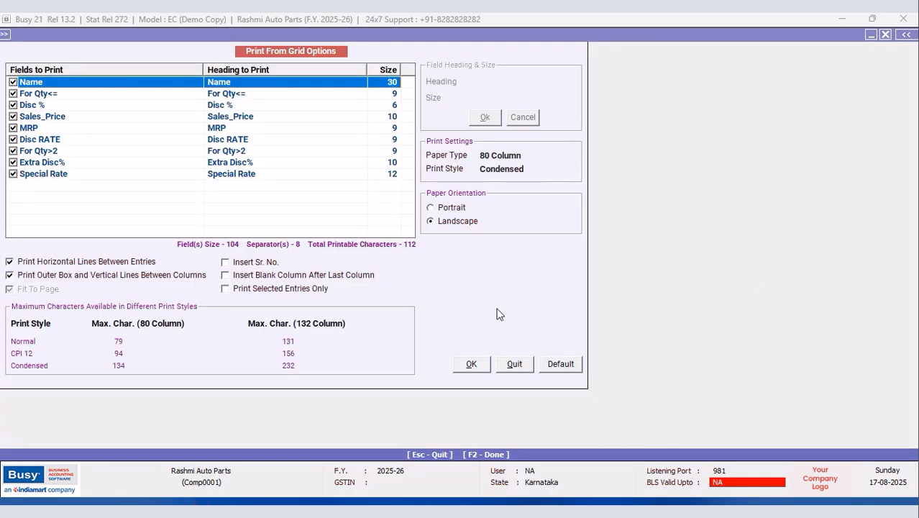
pyautogui.click(476, 367)
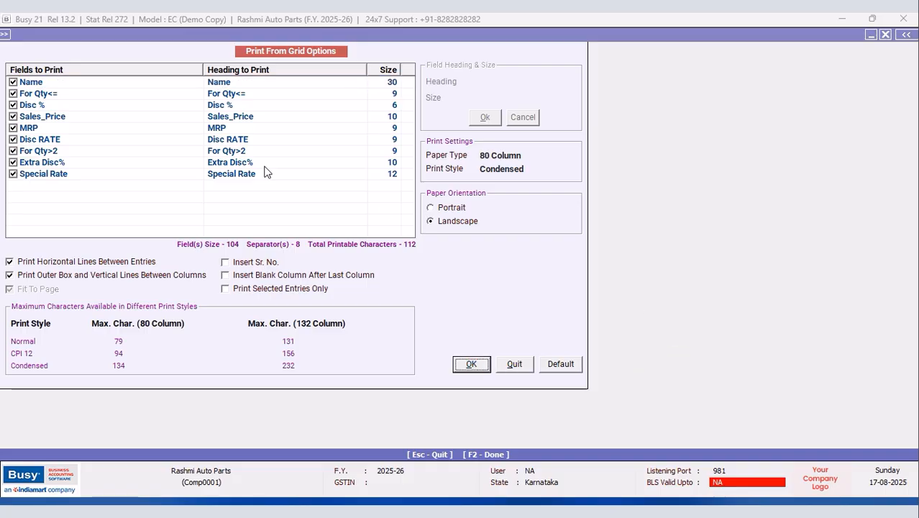
pyautogui.click(125, 105)
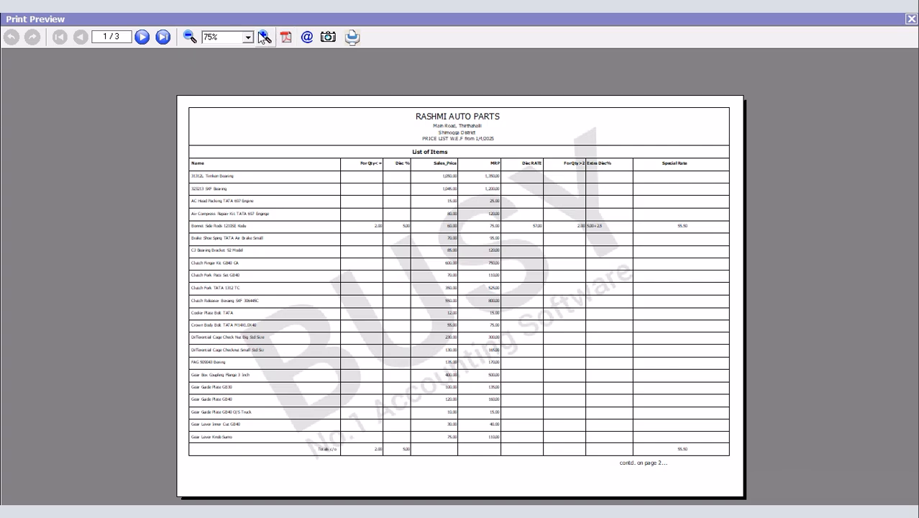
pyautogui.click(264, 37)
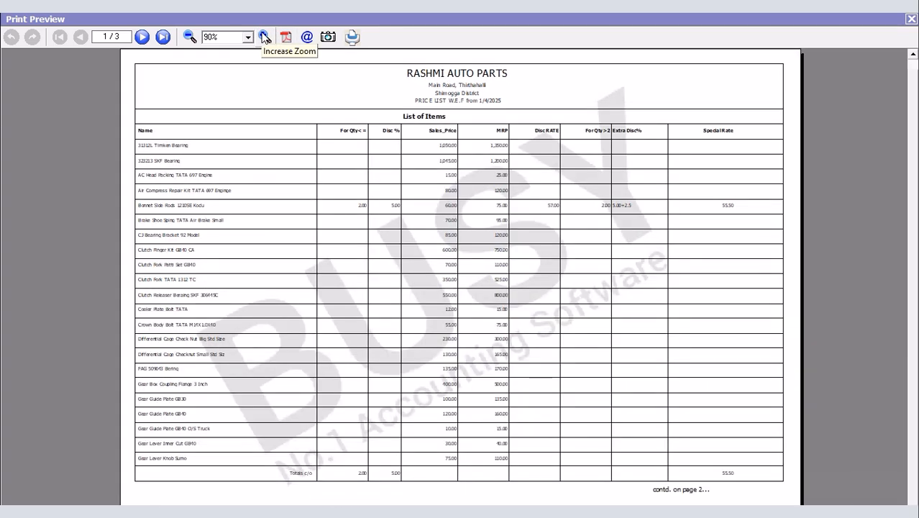
pyautogui.click(264, 36)
pyautogui.click(264, 36)
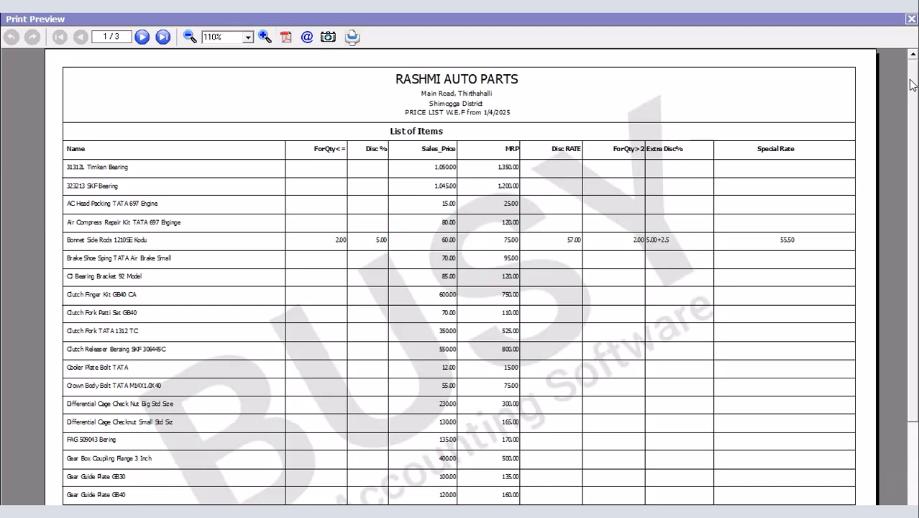
pyautogui.scroll(1, 912, 85)
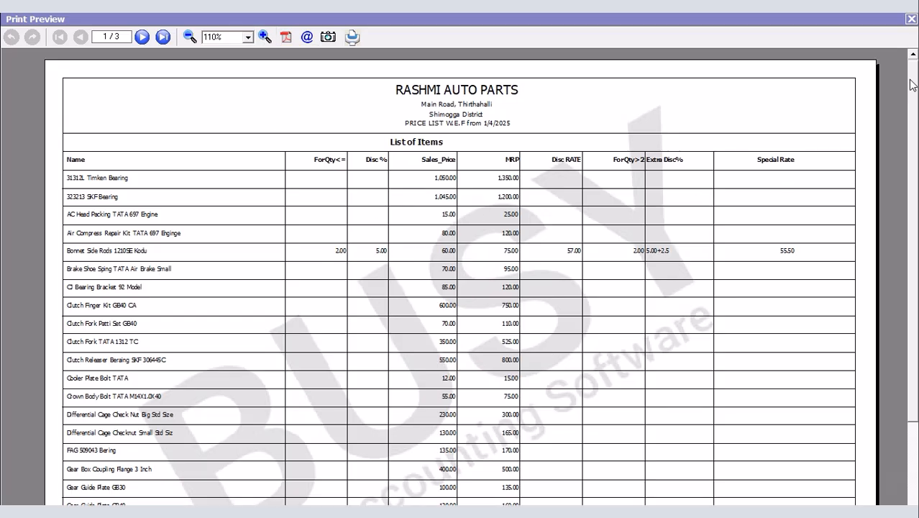
pyautogui.scroll(-1, 912, 85)
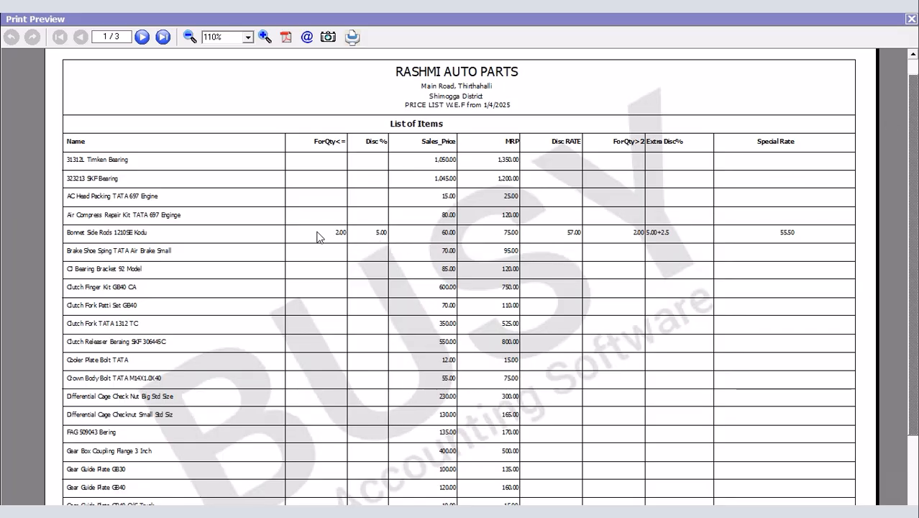
pyautogui.click(910, 22)
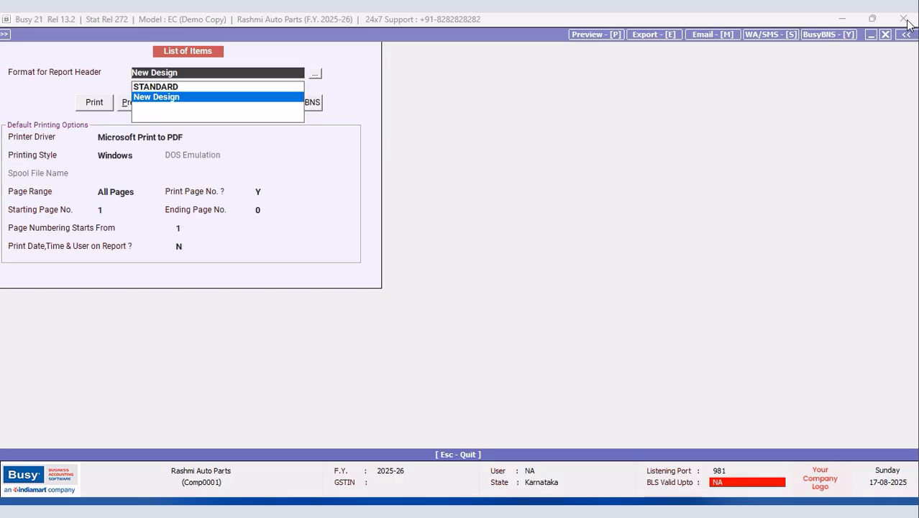
pyautogui.click(886, 36)
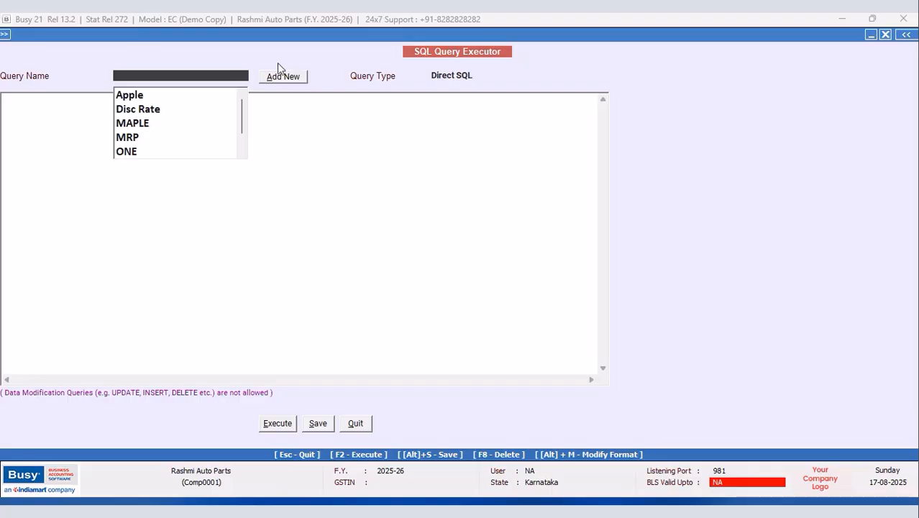
# Step: Add a new saved SQL query named GRAPES
pyautogui.click(276, 79)
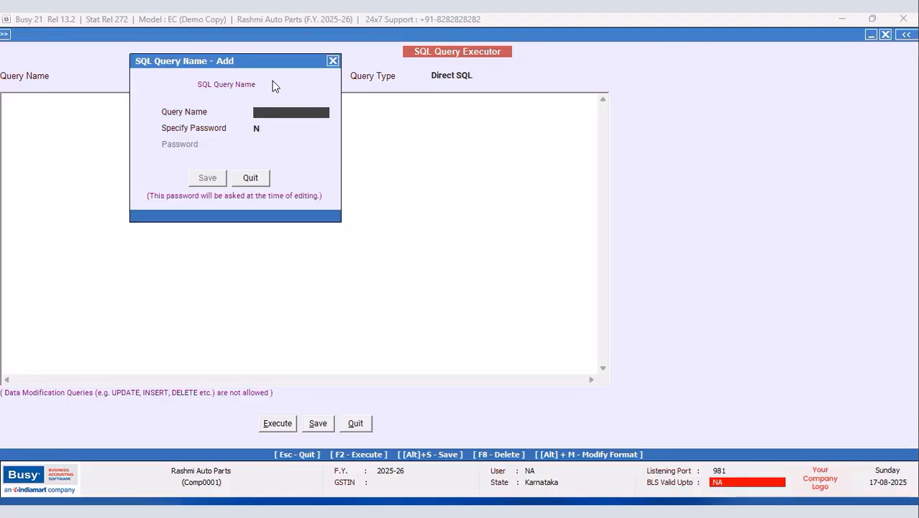
pyautogui.write('GRAPES')
pyautogui.click(209, 179)
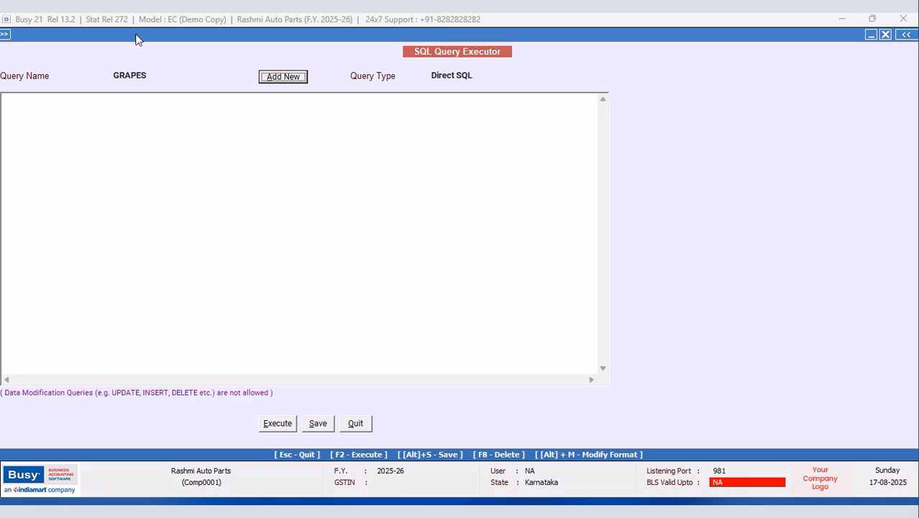
# Step: Write 'Select Tran10.D4 from Tran10' and execute it, getting 2.00
pyautogui.click(31, 102)
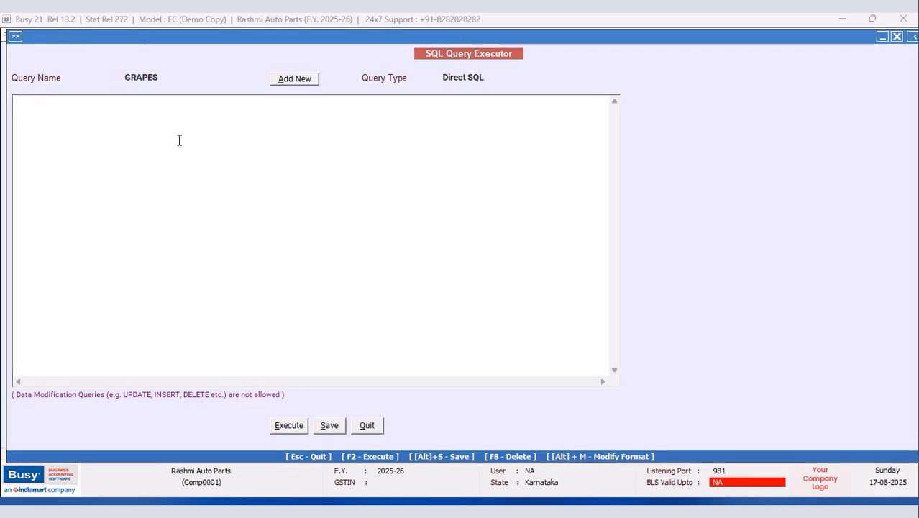
pyautogui.write('Select')
pyautogui.press('Return')
pyautogui.write('Tran')
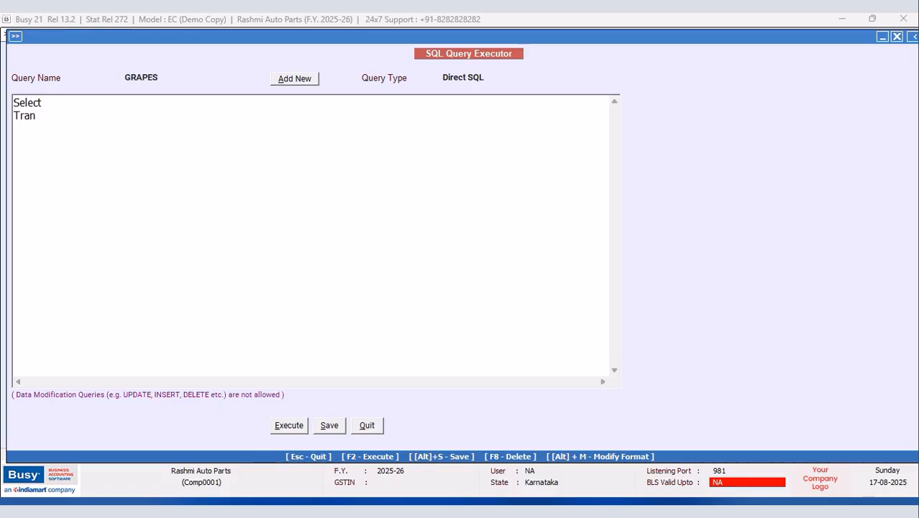
pyautogui.write('10')
pyautogui.write('.D')
pyautogui.write('4 ')
pyautogui.write('from Tran')
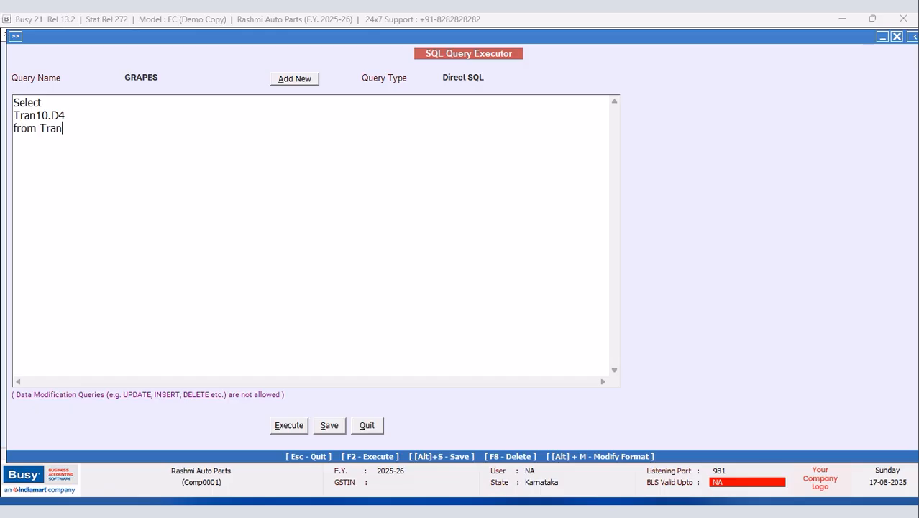
pyautogui.write('10')
pyautogui.click(292, 425)
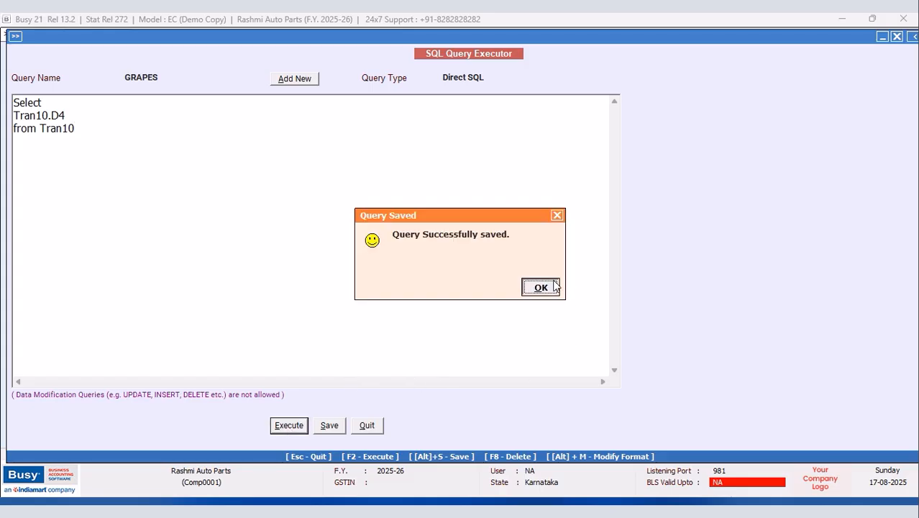
pyautogui.click(540, 286)
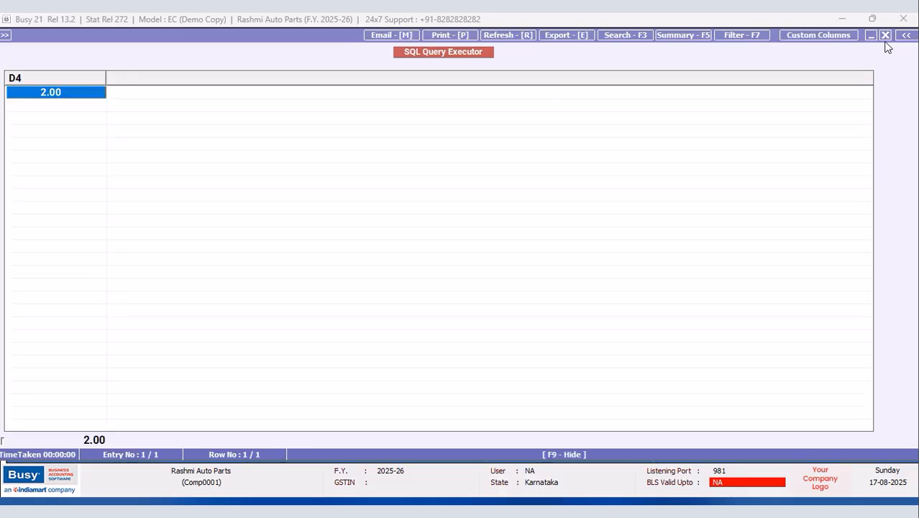
pyautogui.click(886, 35)
# Step: Change the query to Tran10.D4+1.00 with Left Join Master1 where MasterType=6, and rerun it for 3.00
pyautogui.click(123, 114)
pyautogui.write('+1.00')
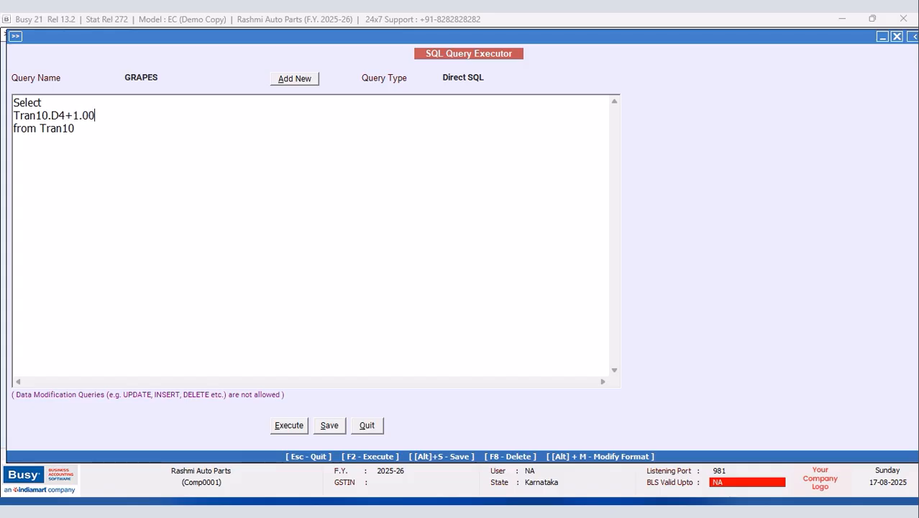
pyautogui.click(75, 128)
pyautogui.write('Left MJo')
pyautogui.press('BackSpace')
pyautogui.press('BackSpace')
pyautogui.write('Join Ma')
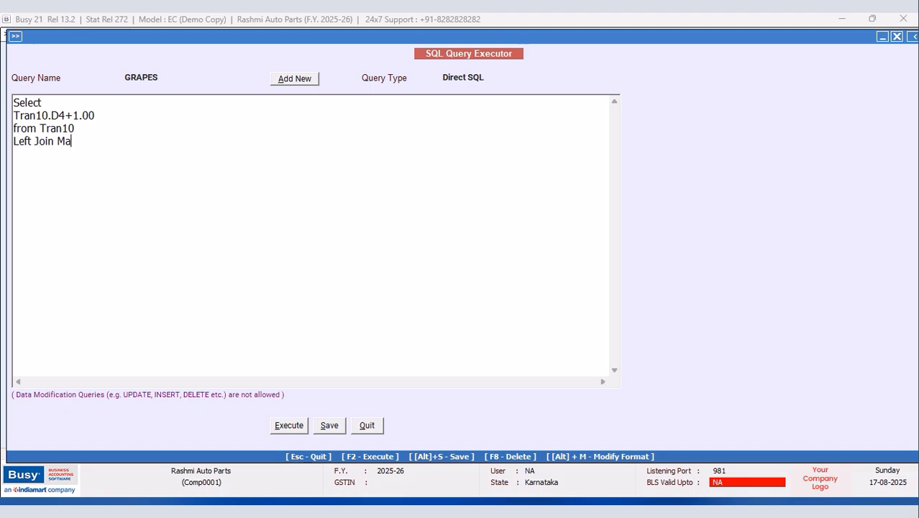
pyautogui.write('ster1 on ')
pyautogui.write('Master')
pyautogui.write('1.Code=')
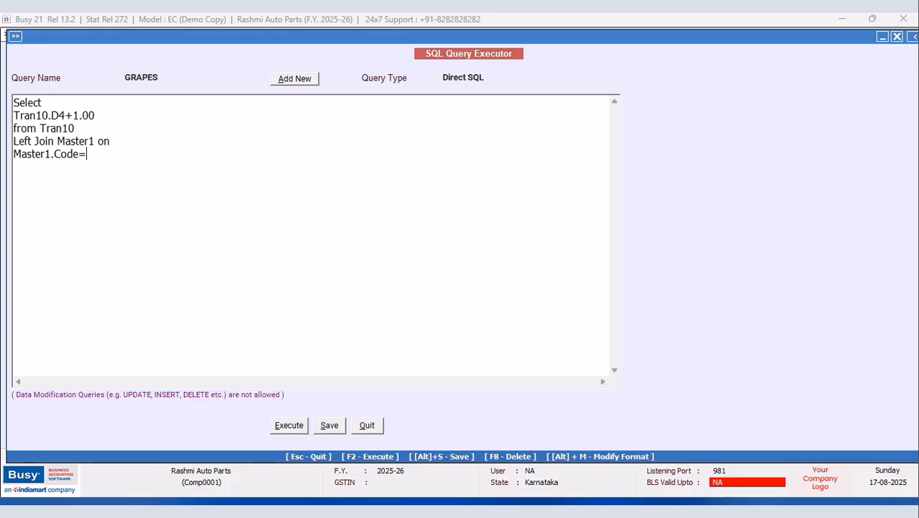
pyautogui.write('Tran10.MasterCode')
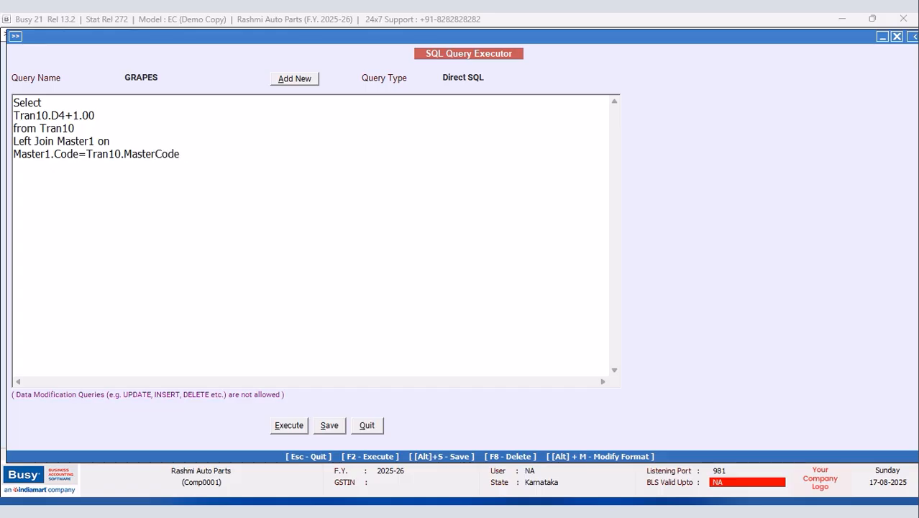
pyautogui.write('Where Master1.Master')
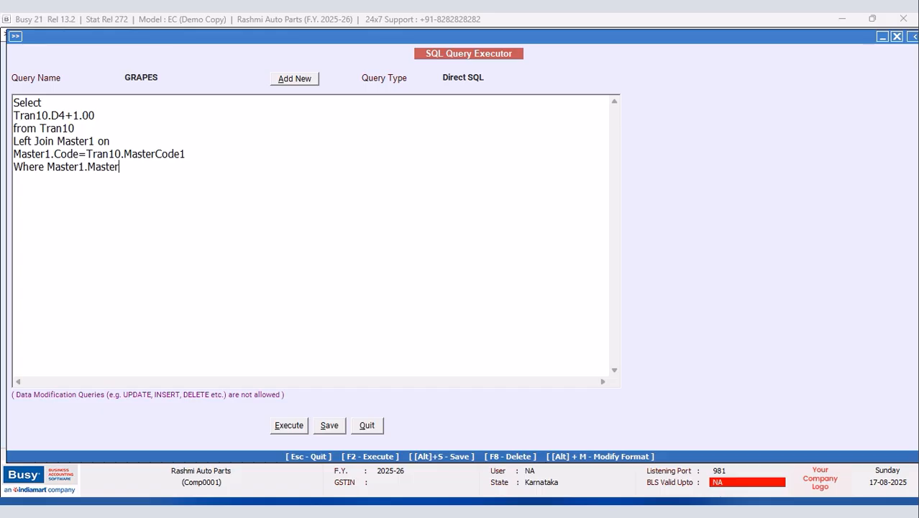
pyautogui.write('Type=6')
pyautogui.click(287, 426)
pyautogui.click(539, 283)
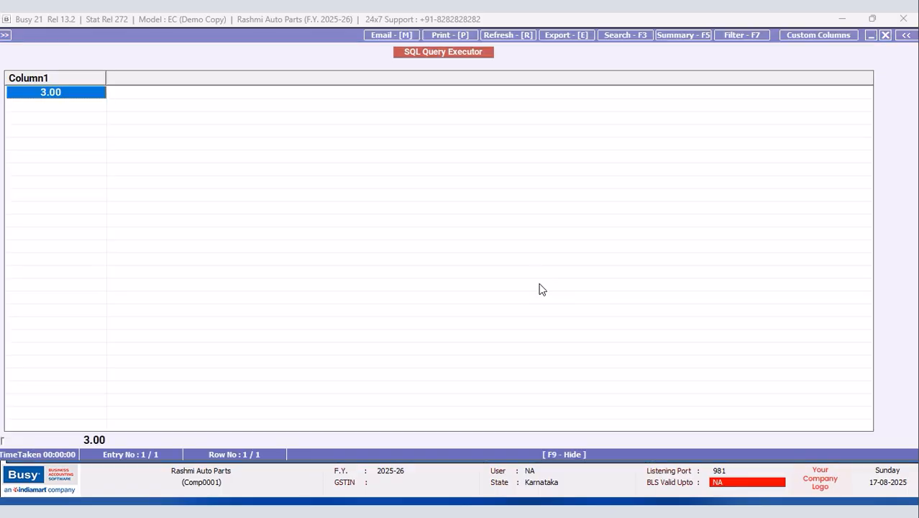
pyautogui.click(885, 35)
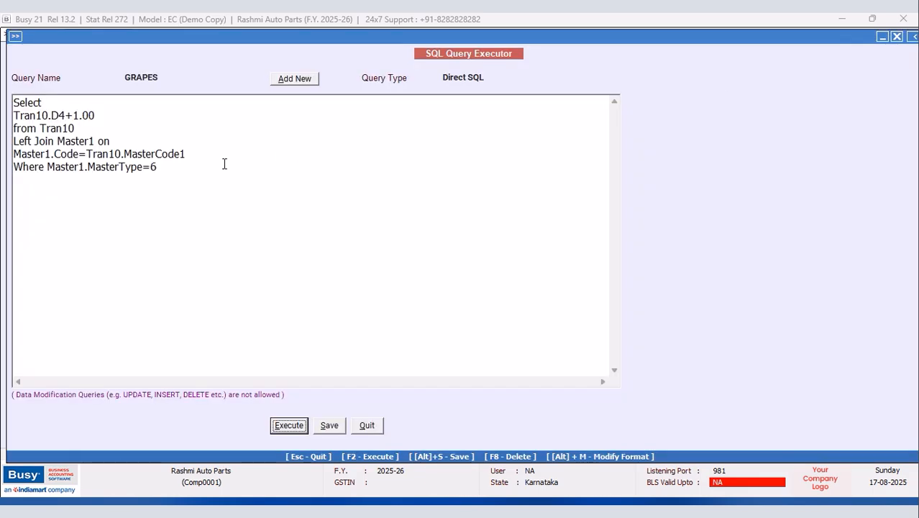
pyautogui.click(48, 166)
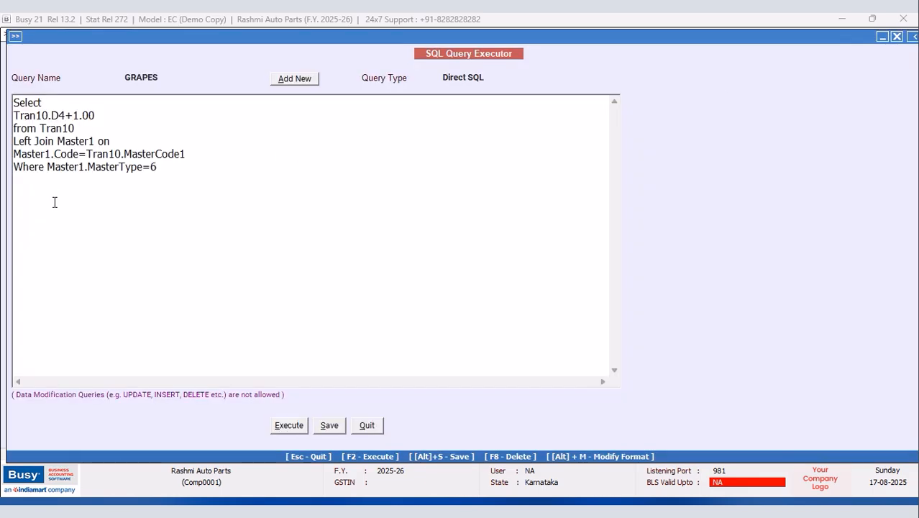
pyautogui.press('Return')
pyautogui.write('and')
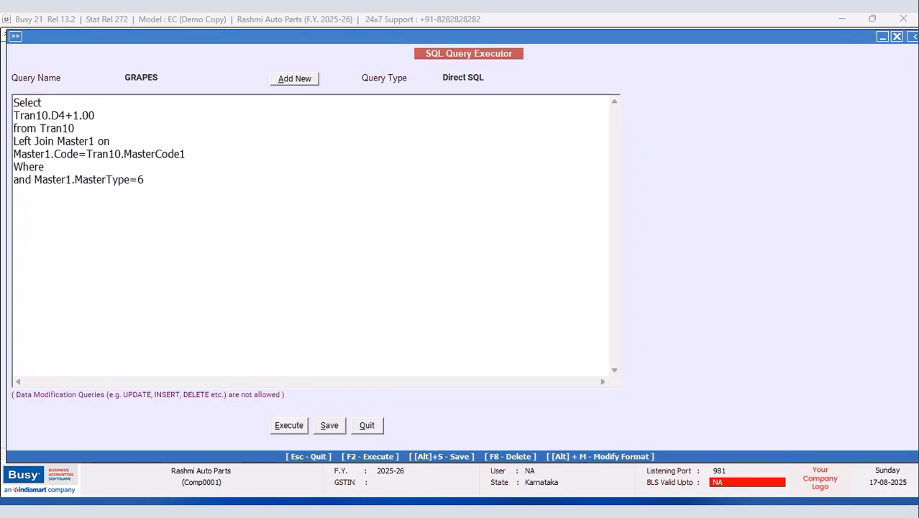
pyautogui.click(86, 169)
pyautogui.write('Tran10.MasterCode1=')
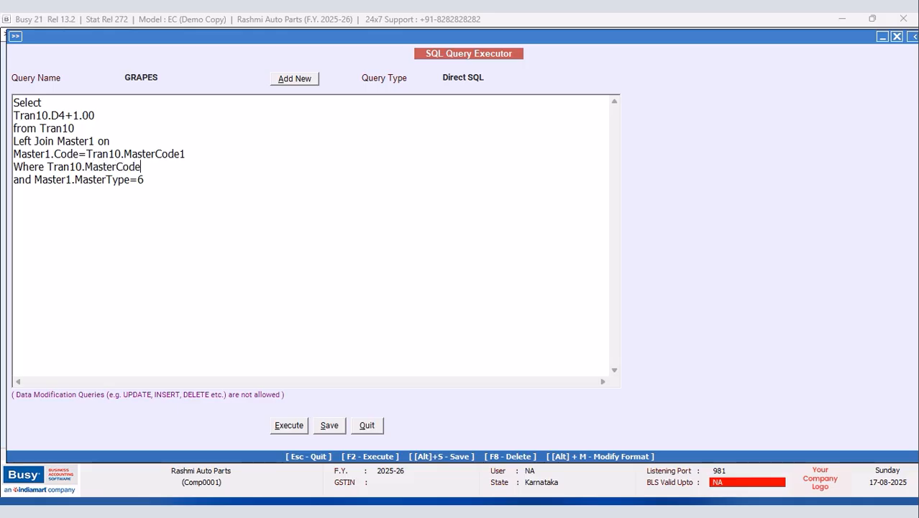
pyautogui.write('(Select M')
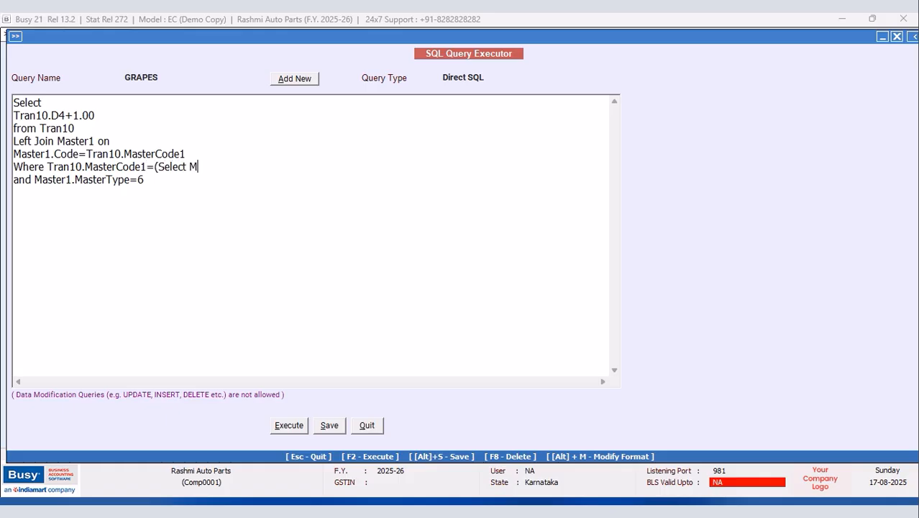
pyautogui.write('aster')
pyautogui.write('1.Code f')
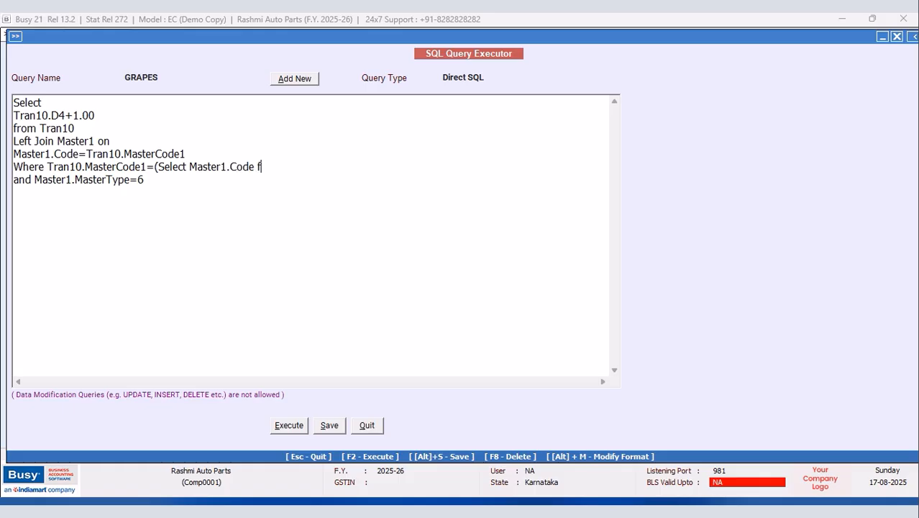
pyautogui.write('rom Master1 Where')
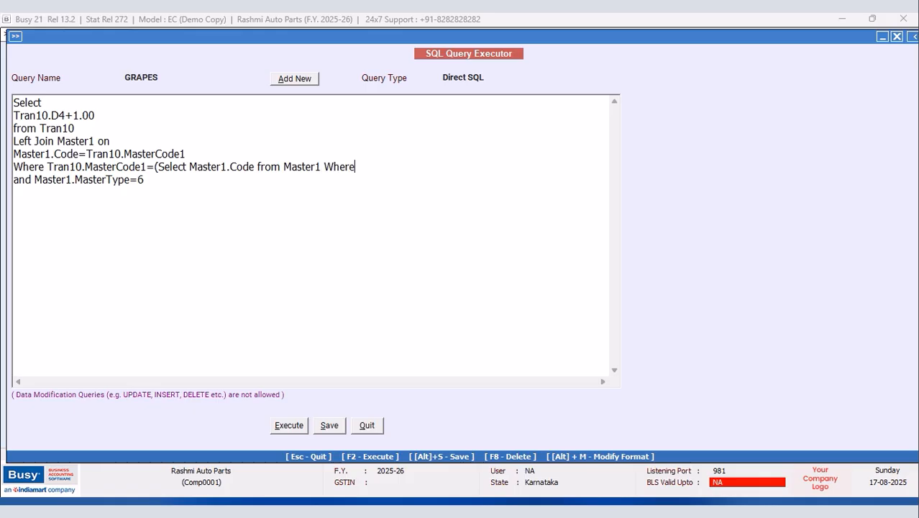
pyautogui.write(' Master1.Code')
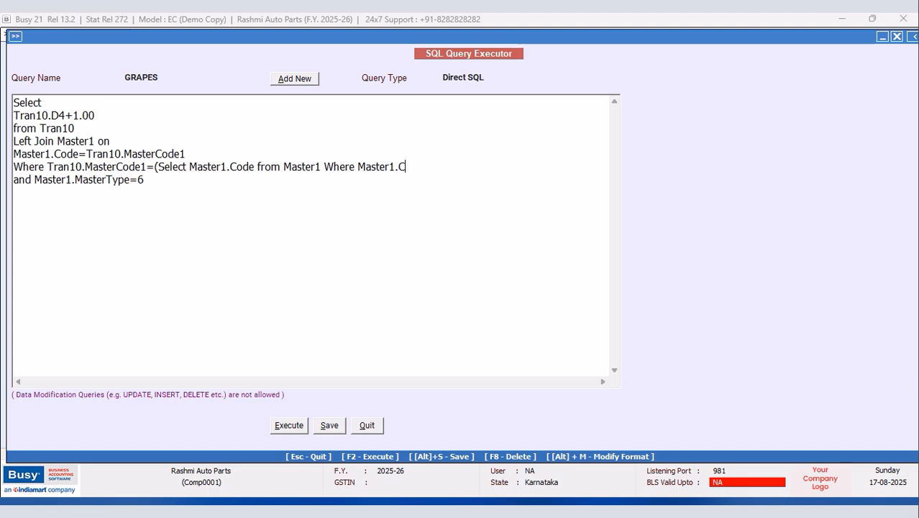
pyautogui.write('=@ItemCode@')
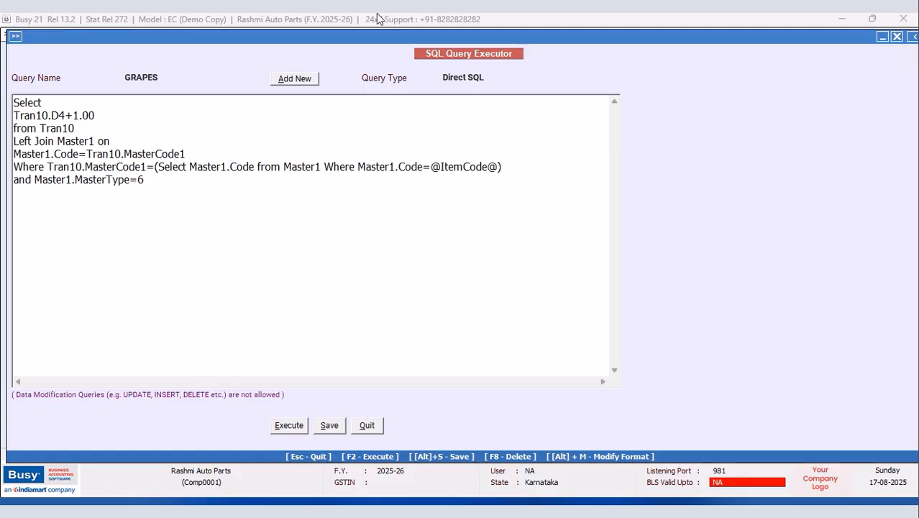
# Step: Set the query type to Item Master, save GRAPES, and close the editor
pyautogui.click(496, 78)
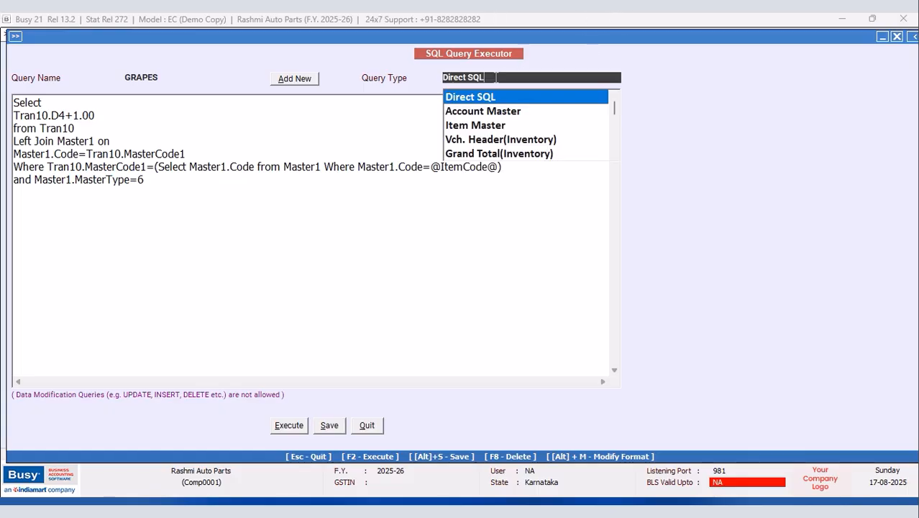
pyautogui.click(489, 126)
pyautogui.click(344, 429)
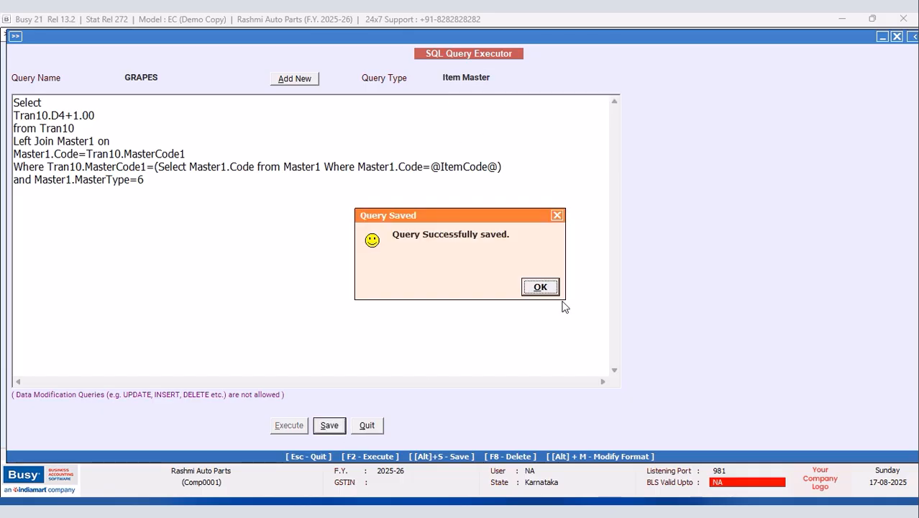
pyautogui.click(541, 286)
pyautogui.click(367, 425)
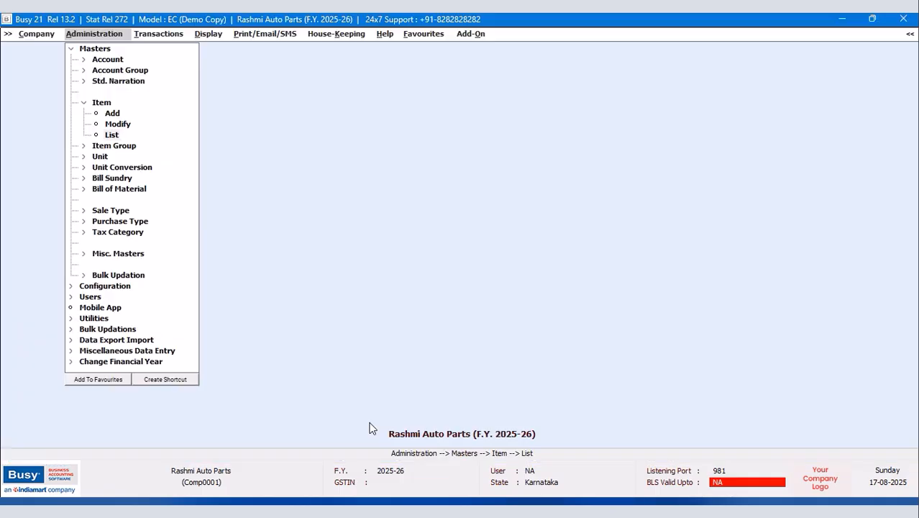
# Step: Open the all-items list on screen in NEW DESIGN and open its Custom Columns settings
pyautogui.click(112, 135)
pyautogui.click(405, 283)
pyautogui.click(390, 280)
pyautogui.click(427, 283)
pyautogui.click(156, 98)
pyautogui.click(168, 163)
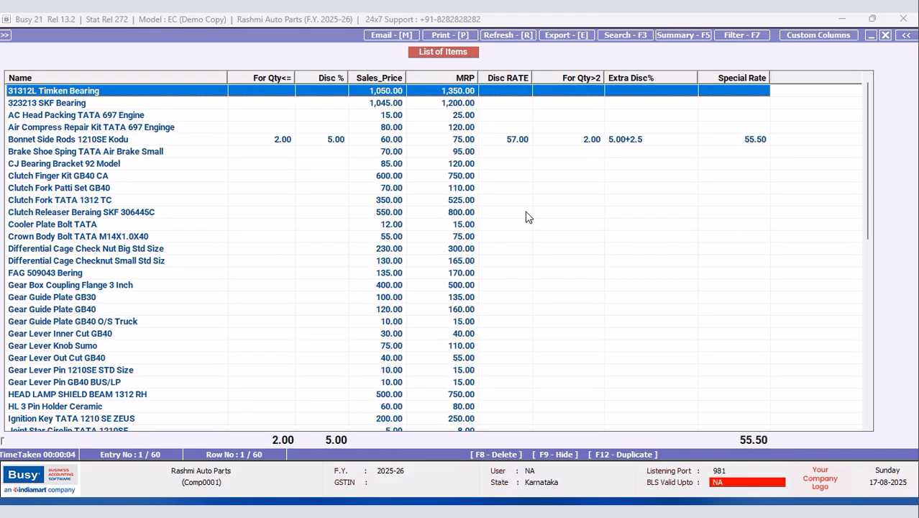
pyautogui.click(853, 36)
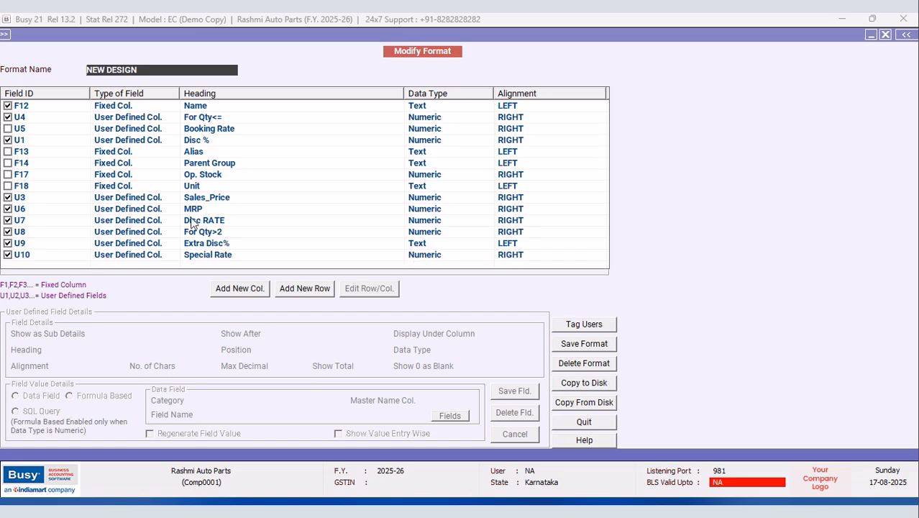
# Step: Change the For Qty>2 column's query name from Apple to GRAPES and save the field
pyautogui.click(216, 235)
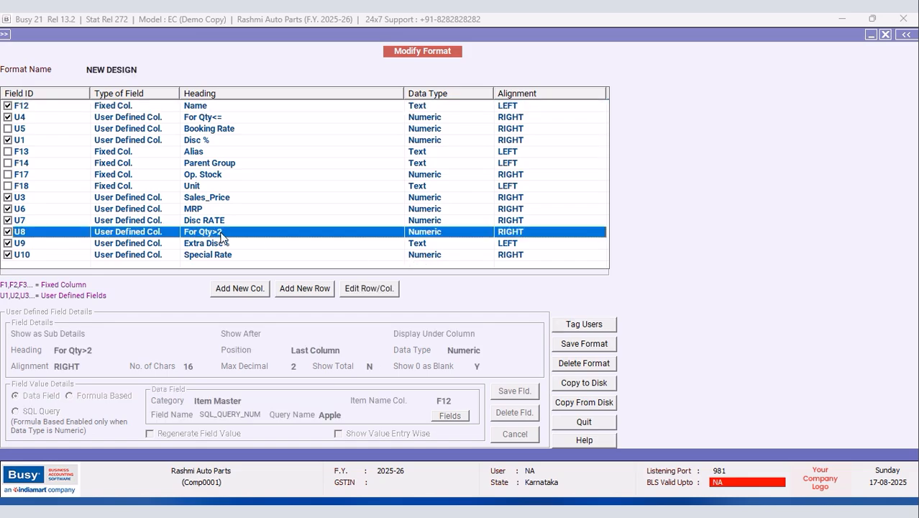
pyautogui.click(366, 289)
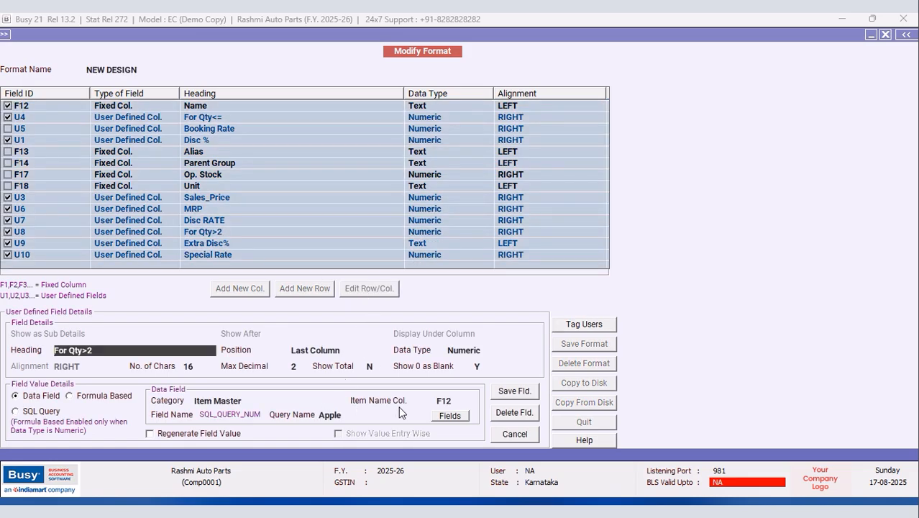
pyautogui.click(357, 418)
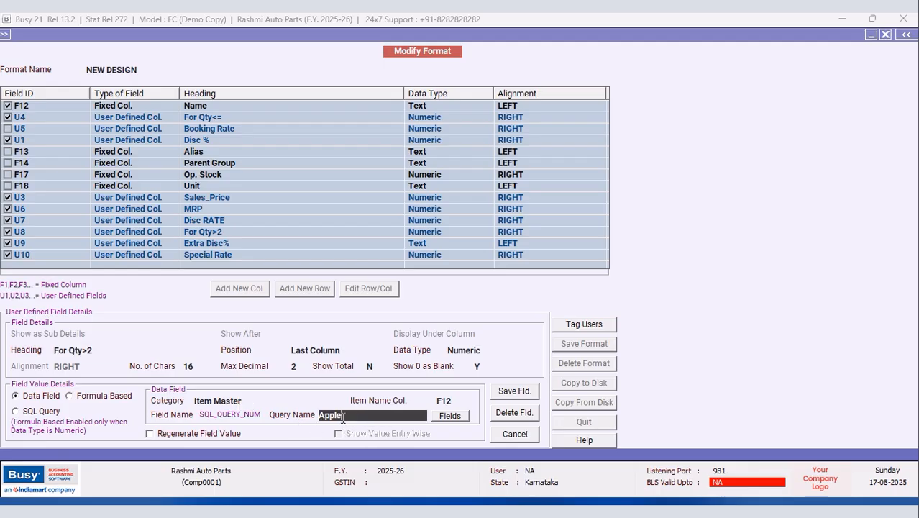
pyautogui.press('BackSpace')
pyautogui.write('GRAPES')
pyautogui.click(514, 396)
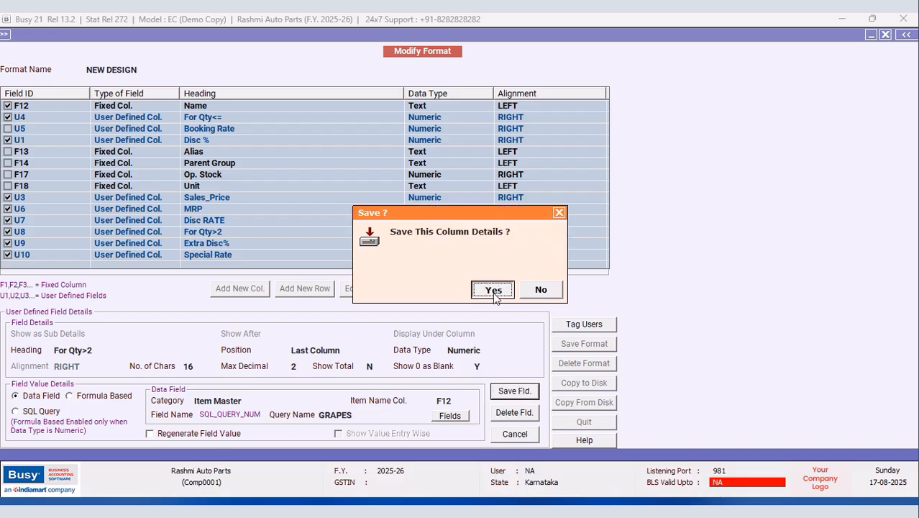
pyautogui.click(494, 290)
# Step: Save the NEW DESIGN format and return to the List of Items
pyautogui.click(582, 345)
pyautogui.click(492, 289)
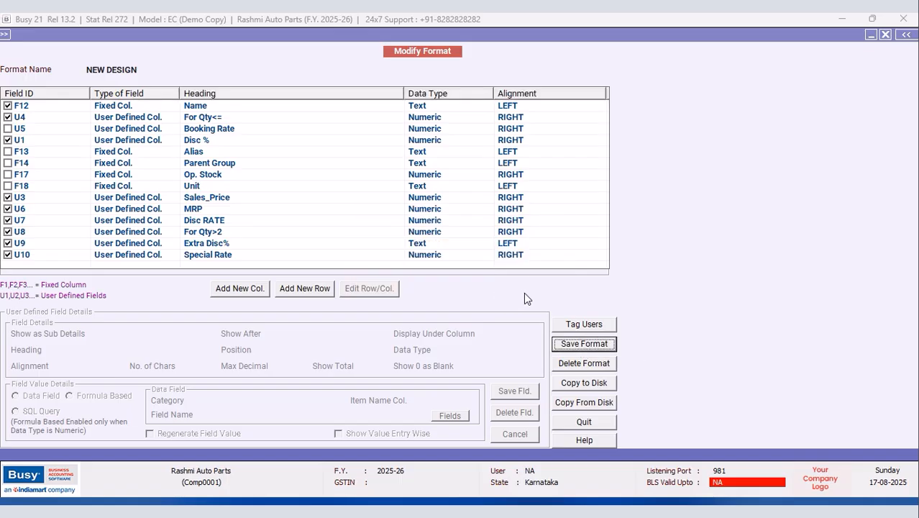
pyautogui.click(547, 285)
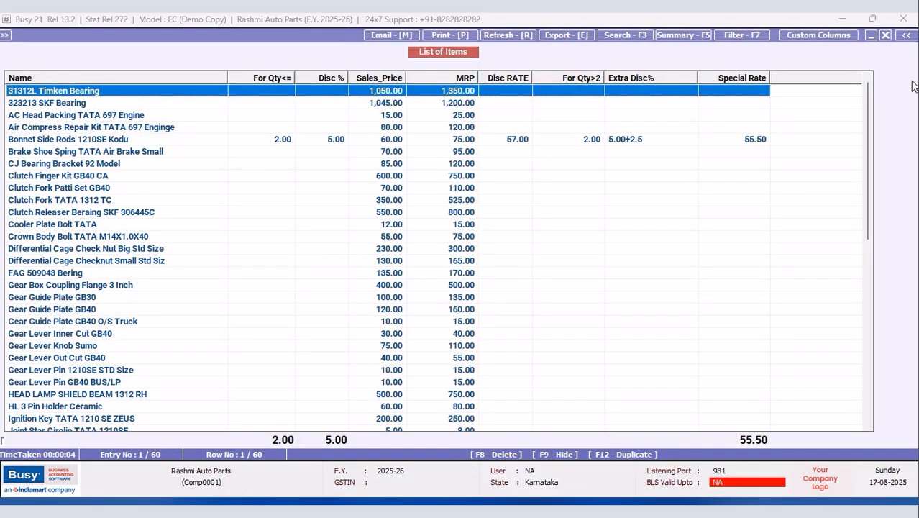
# Step: Reload the NEW DESIGN list twice, confirming Bonnet Side Rods 1210SE Kodu shows 3.00 under For Qty>2
pyautogui.click(887, 36)
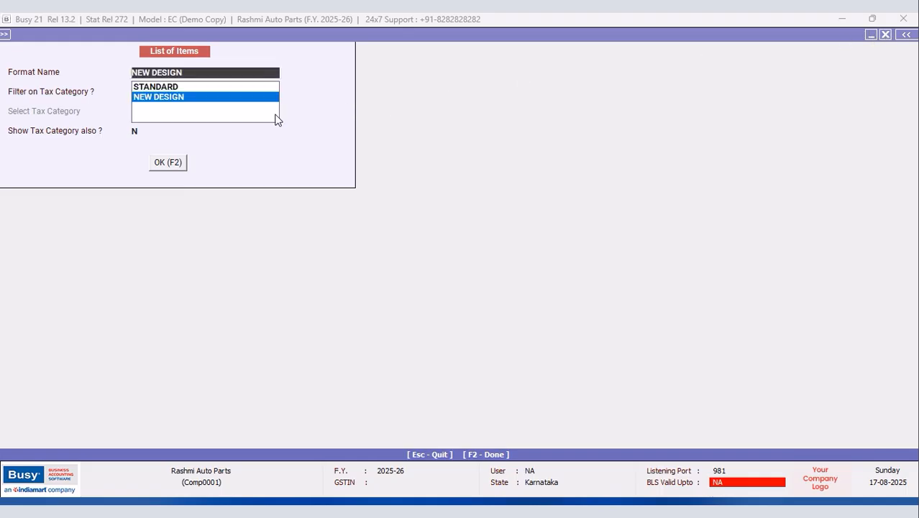
pyautogui.click(172, 163)
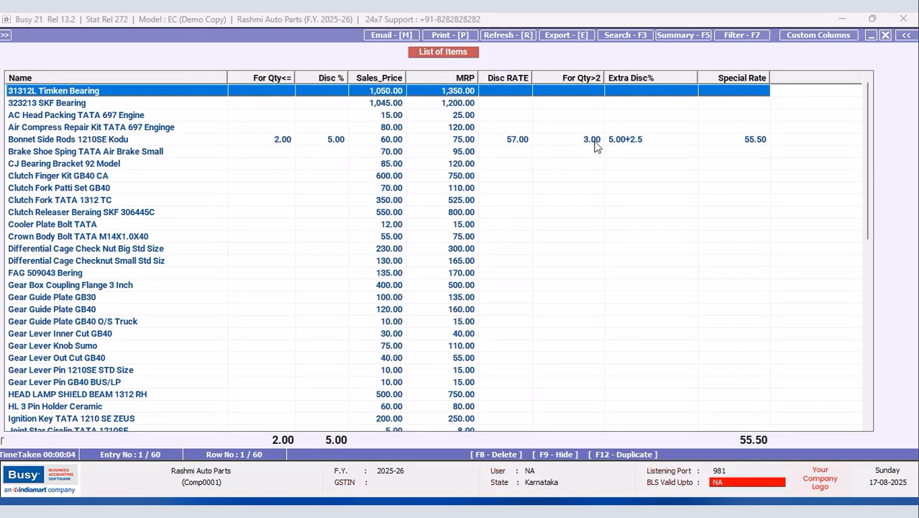
pyautogui.click(594, 141)
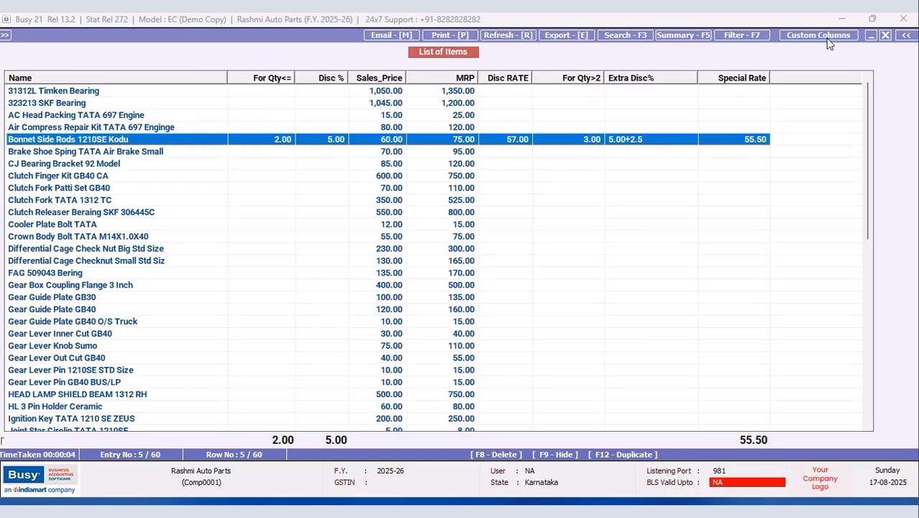
pyautogui.click(886, 35)
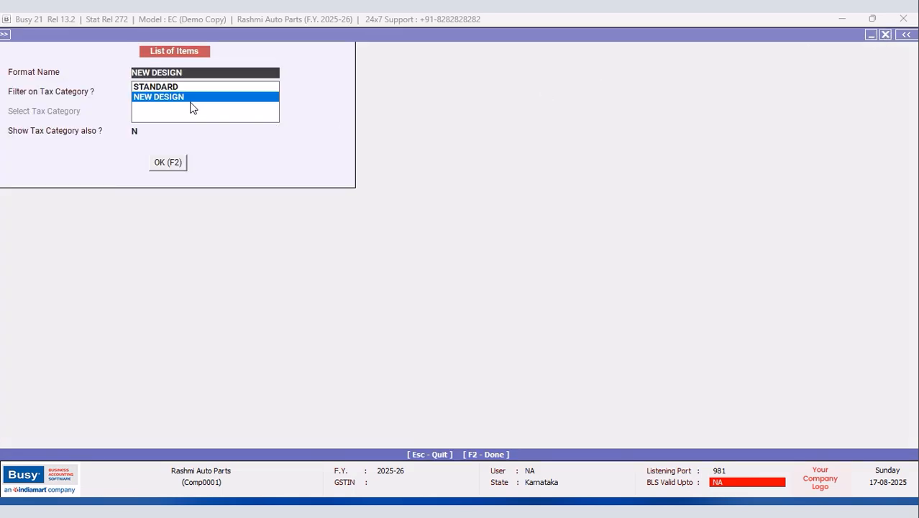
pyautogui.click(164, 164)
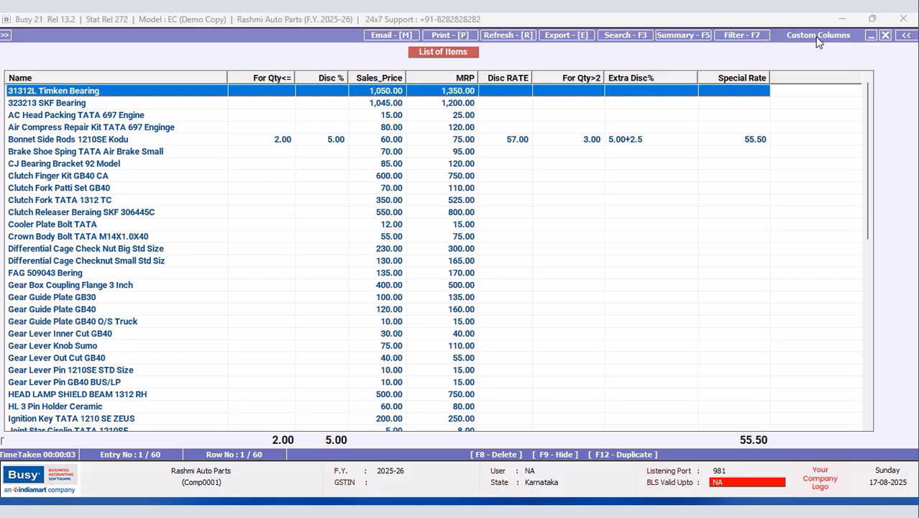
# Step: Return to Custom Columns and open the For Qty>2 column (U8) for editing
pyautogui.press('Escape')
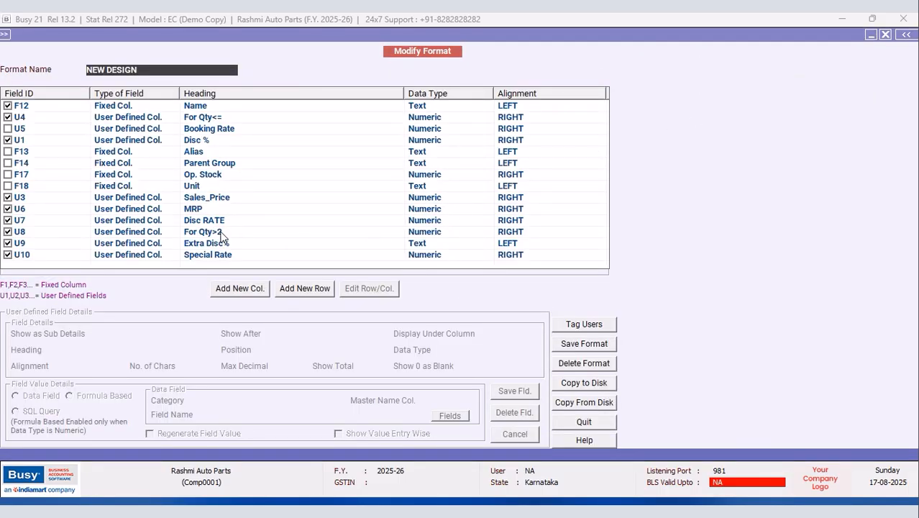
pyautogui.click(213, 233)
pyautogui.click(365, 289)
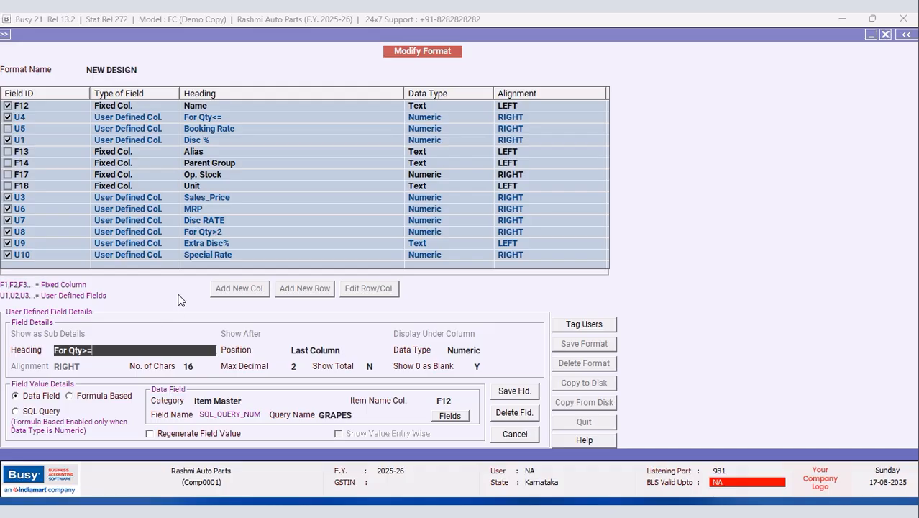
# Step: Save the column now headed 'For Qty>=' and the NEW DESIGN format, acknowledging the reload notice
pyautogui.click(524, 393)
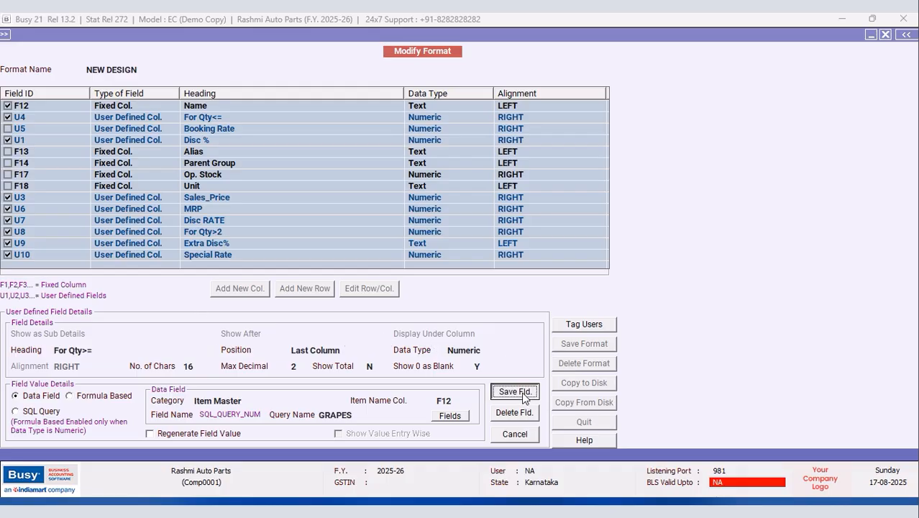
pyautogui.click(489, 290)
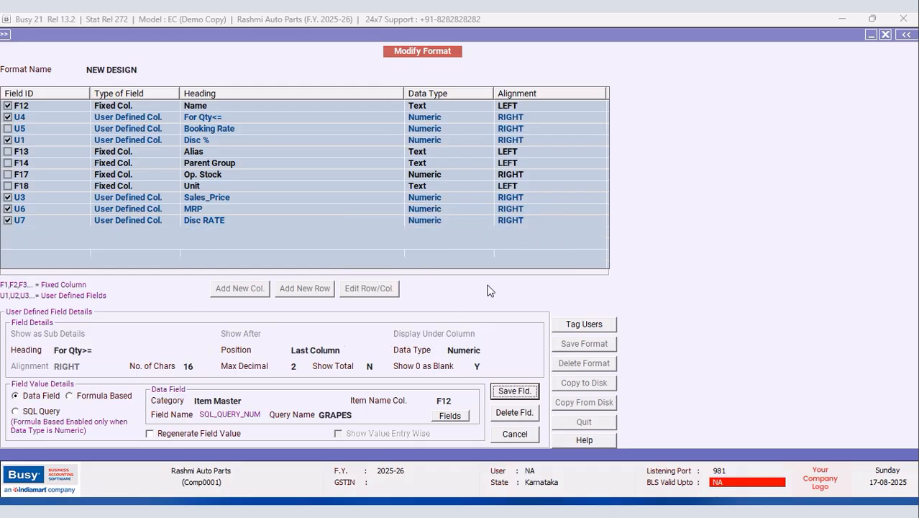
pyautogui.click(584, 344)
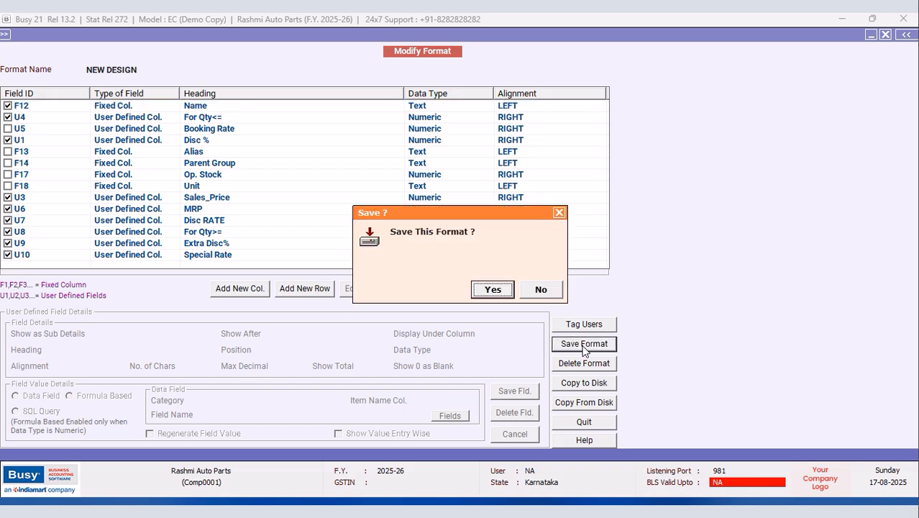
pyautogui.click(495, 290)
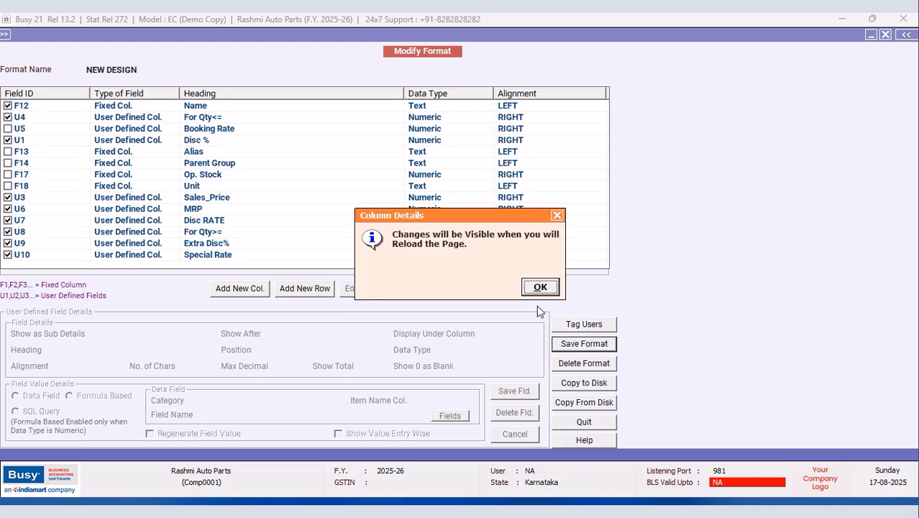
pyautogui.click(540, 286)
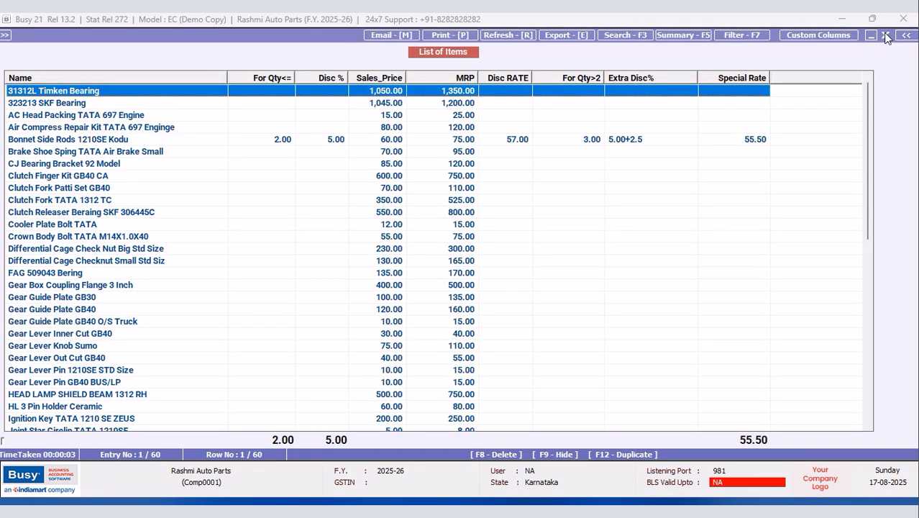
# Step: Reload the NEW DESIGN item list, check Bonnet Side Rods under For Qty>=, then close it
pyautogui.click(884, 35)
pyautogui.click(184, 169)
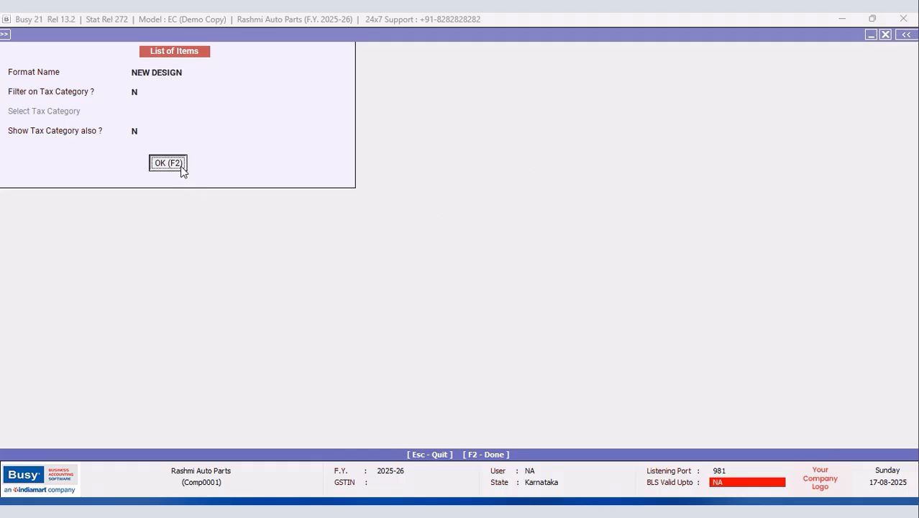
pyautogui.click(183, 169)
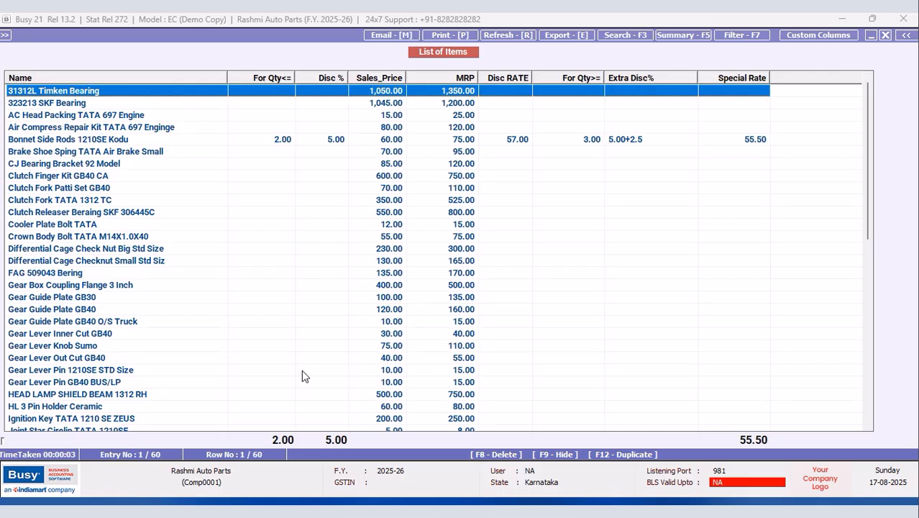
pyautogui.click(587, 139)
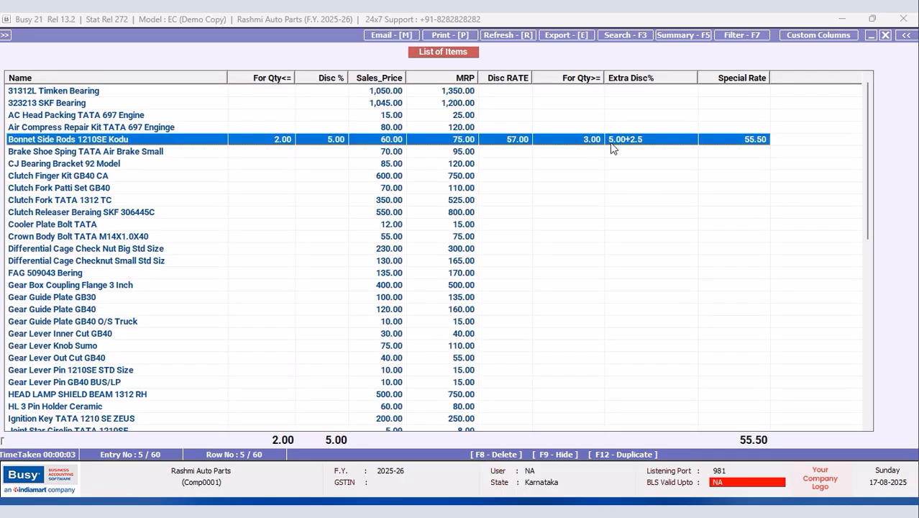
pyautogui.press('Escape')
pyautogui.click(71, 51)
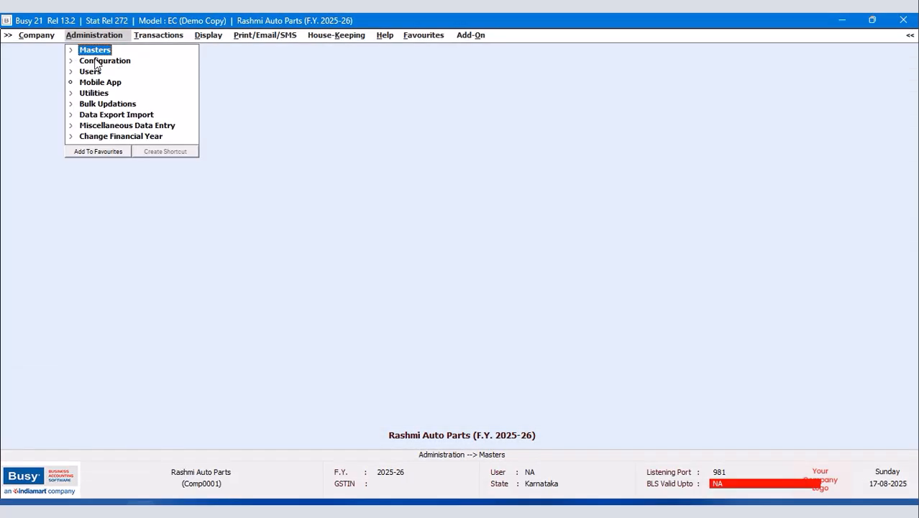
# Step: Open the Sales Item Quantity Discount Structure and quit it without changes
pyautogui.click(100, 61)
pyautogui.click(120, 385)
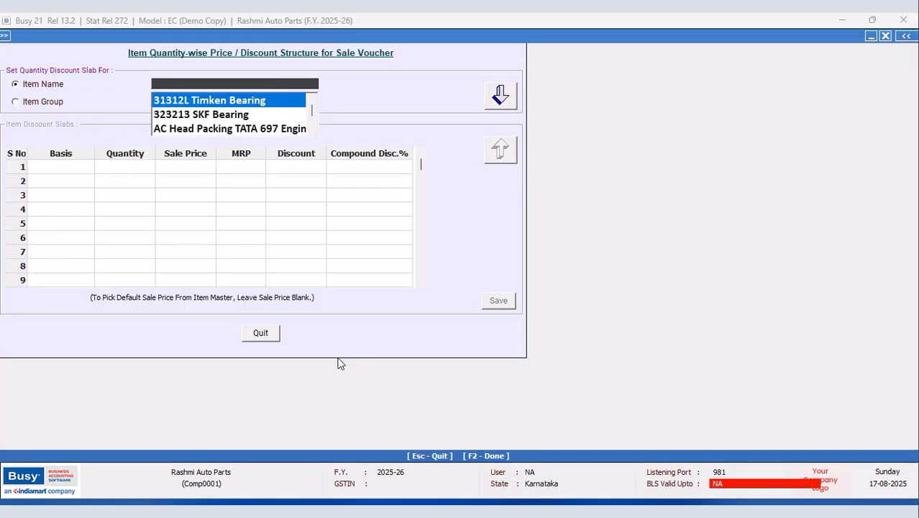
pyautogui.click(271, 333)
pyautogui.click(493, 291)
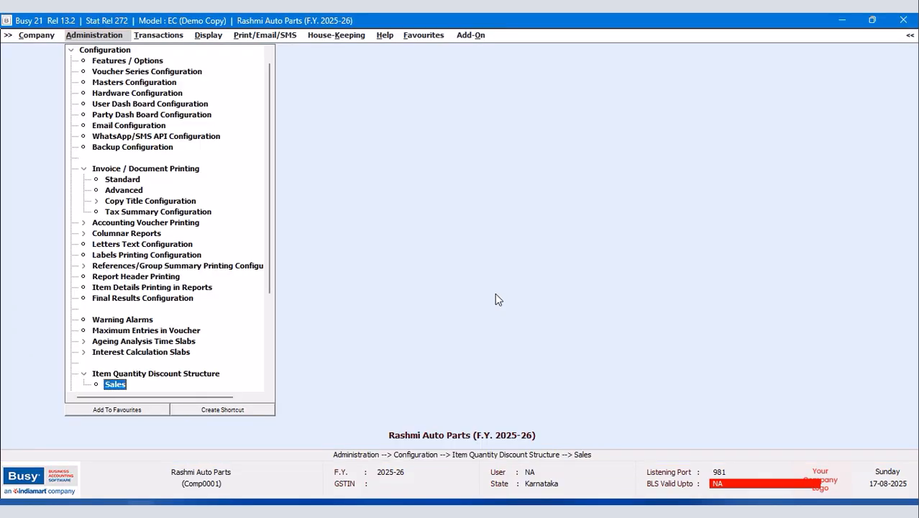
pyautogui.click(71, 50)
# Step: Show the List of Items for all items on screen in the NEW DESIGN format
pyautogui.click(82, 51)
pyautogui.click(109, 137)
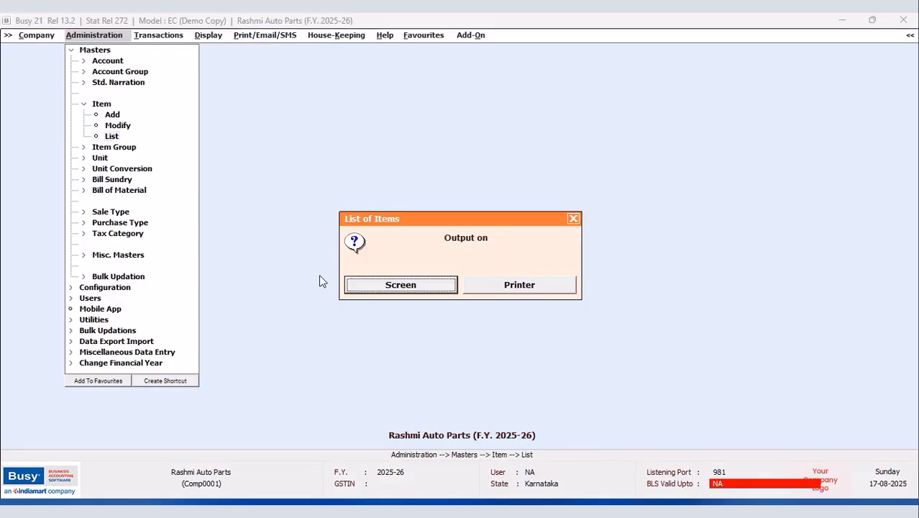
pyautogui.click(394, 283)
pyautogui.click(386, 283)
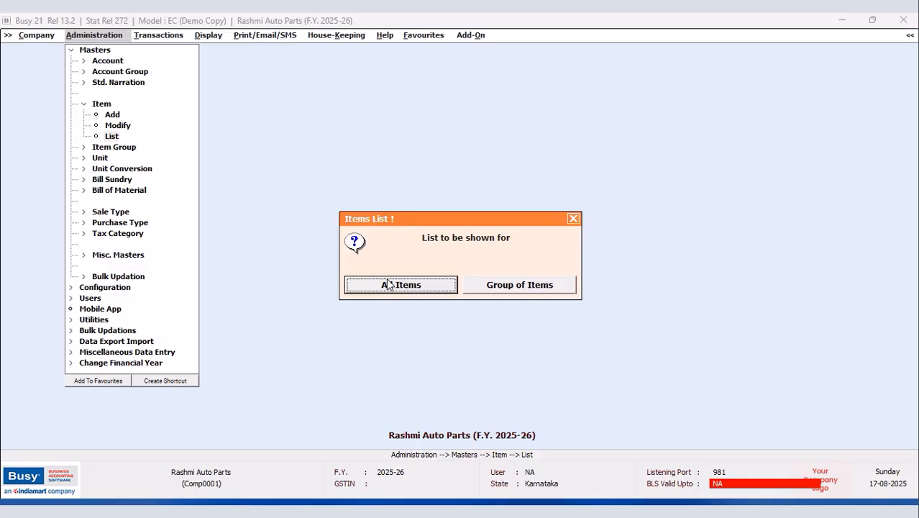
pyautogui.click(423, 284)
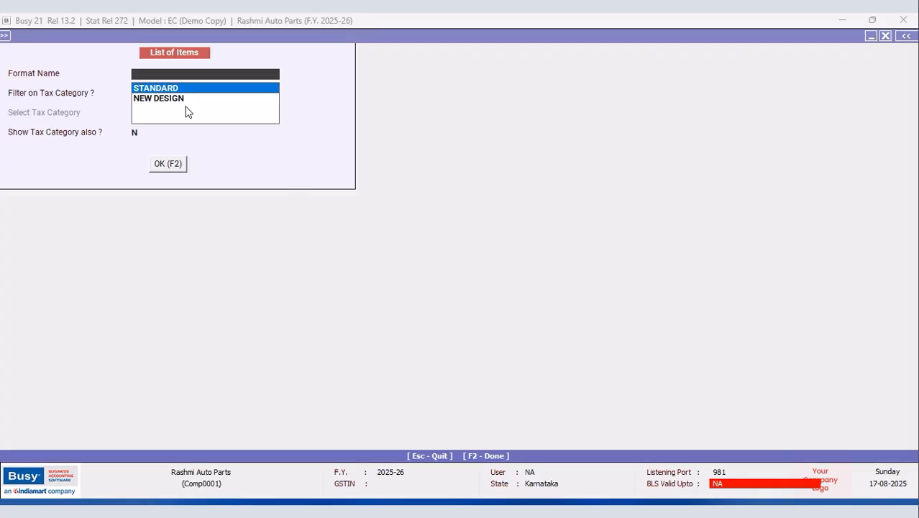
pyautogui.click(183, 100)
pyautogui.click(166, 165)
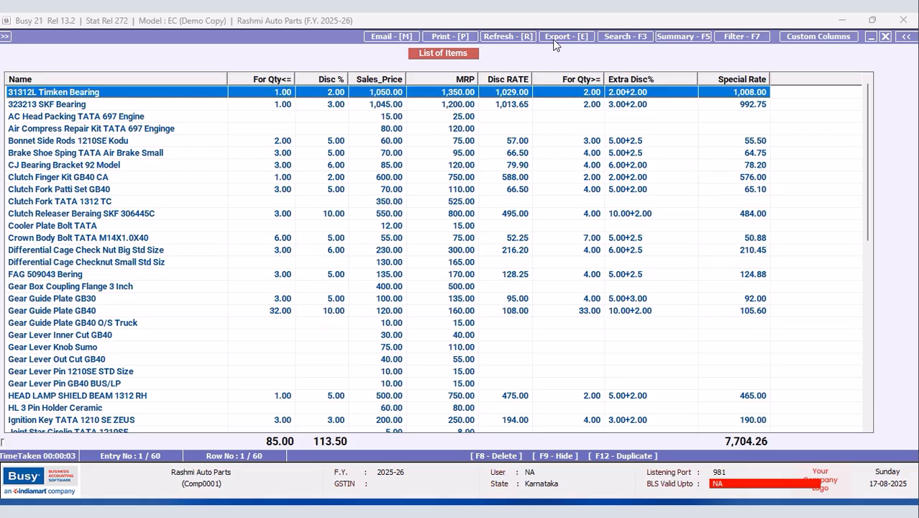
# Step: Preview the item list printed as it appears in the grid, with the New Design report header
pyautogui.click(461, 37)
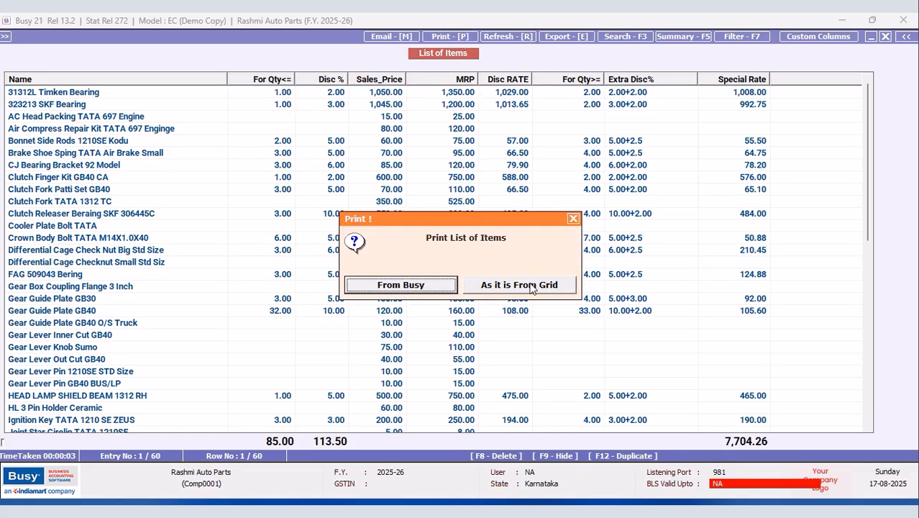
pyautogui.click(529, 288)
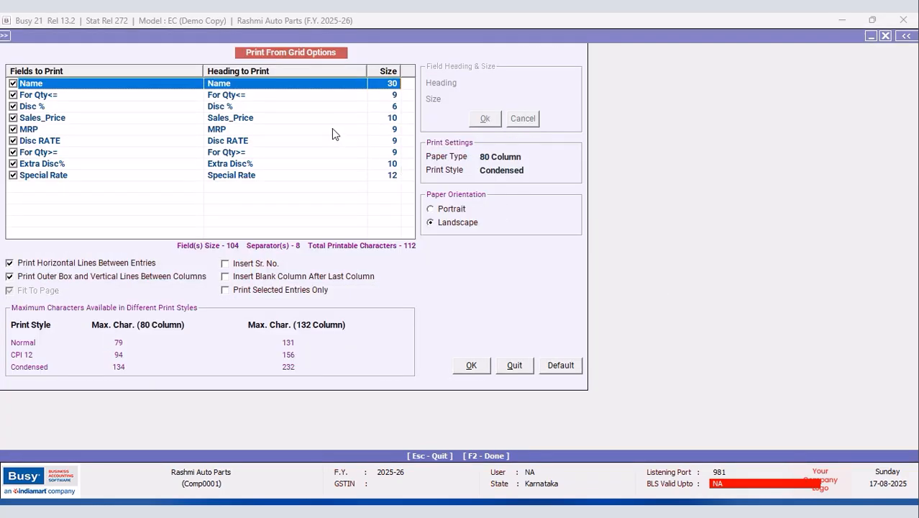
pyautogui.click(470, 367)
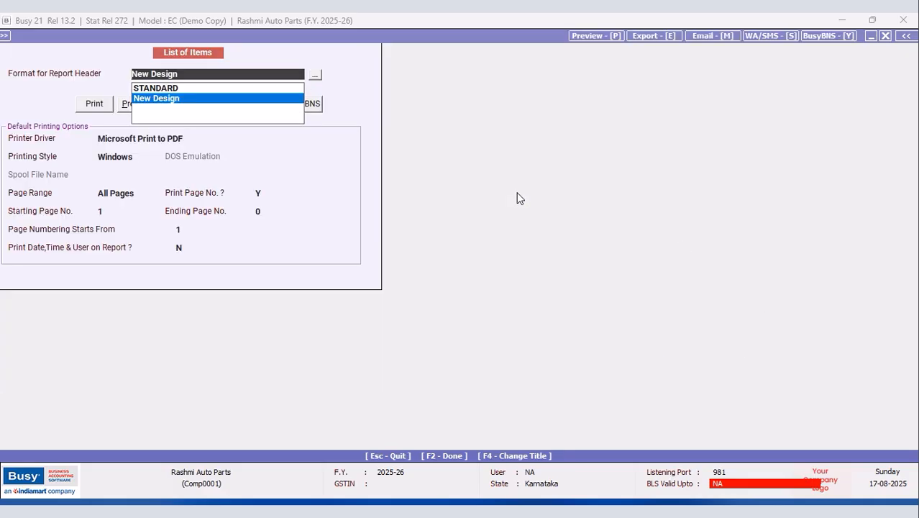
pyautogui.press('Return')
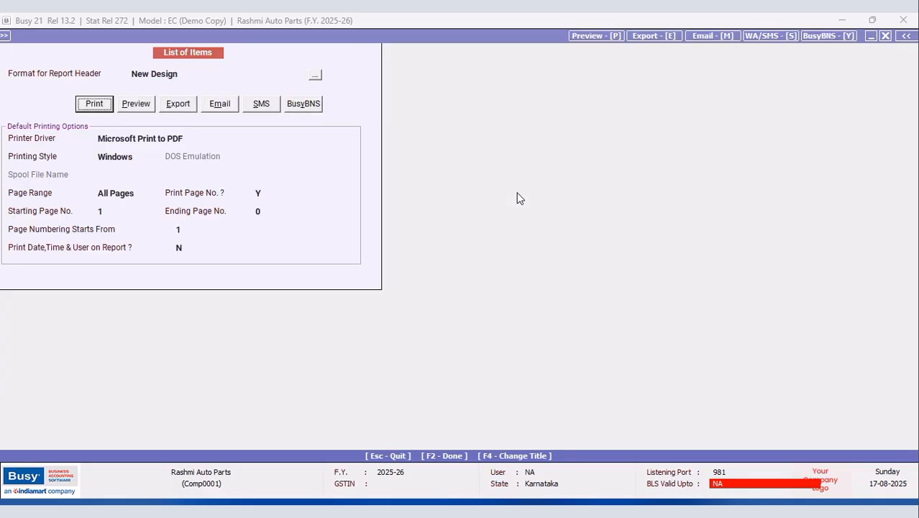
pyautogui.click(136, 104)
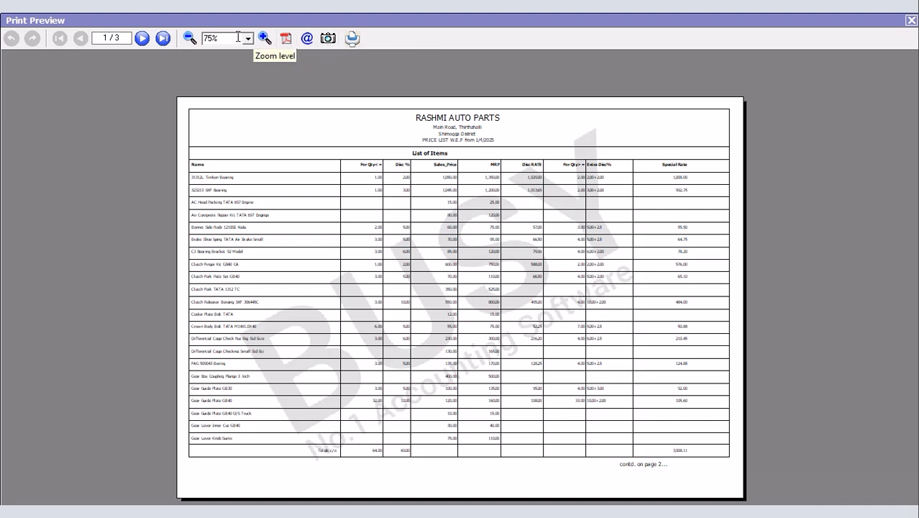
pyautogui.click(164, 38)
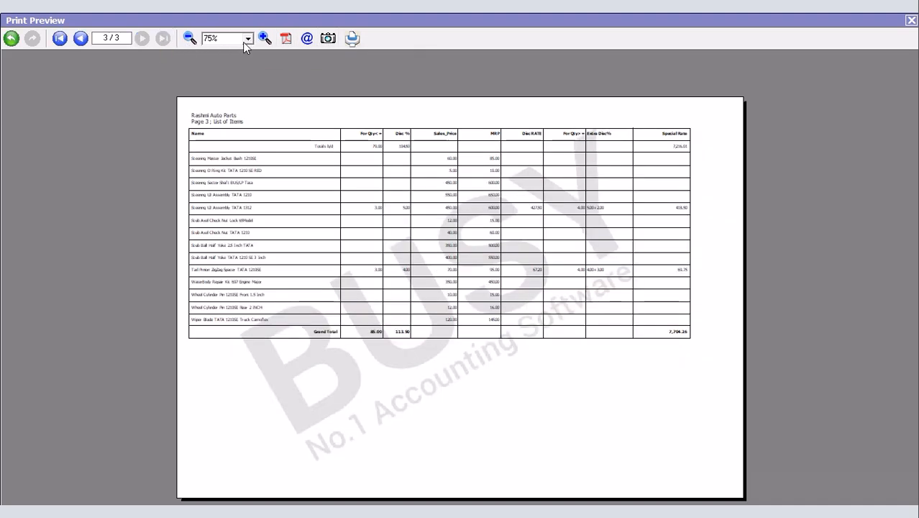
pyautogui.click(264, 38)
pyautogui.click(264, 38)
pyautogui.click(264, 38)
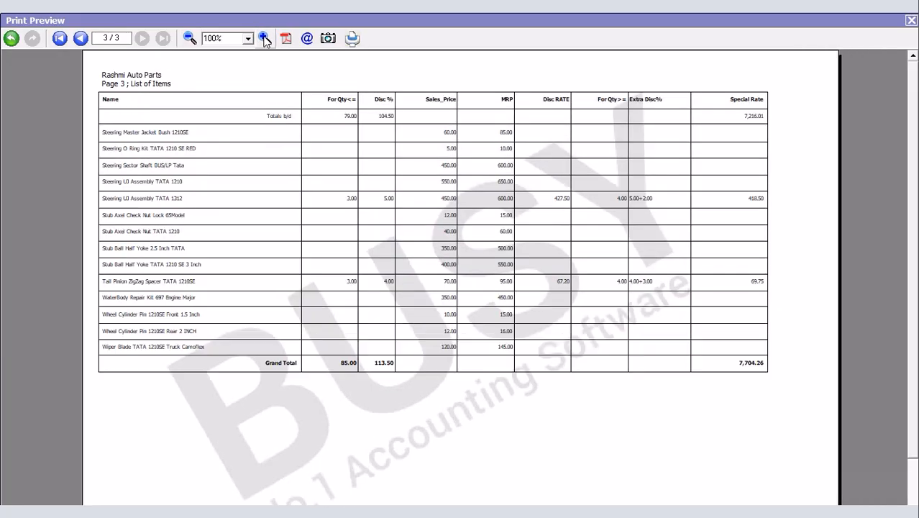
pyautogui.click(264, 38)
pyautogui.click(264, 38)
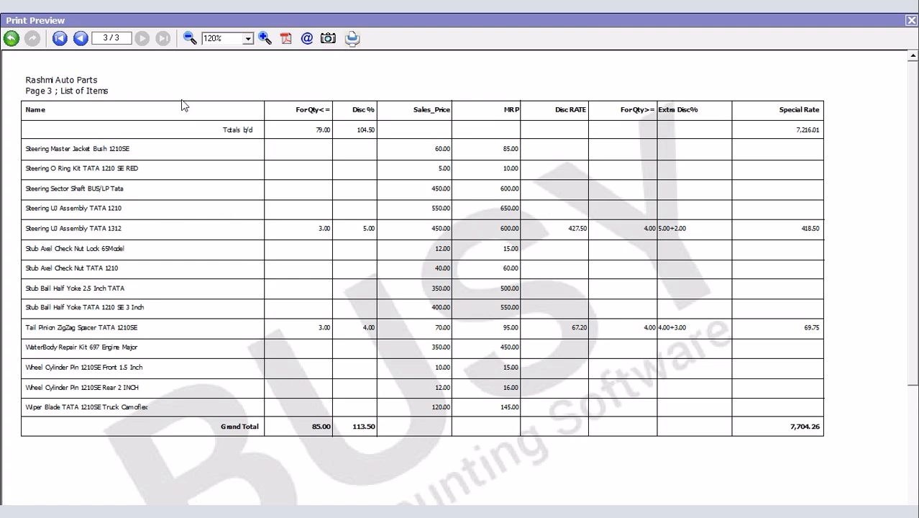
pyautogui.click(81, 38)
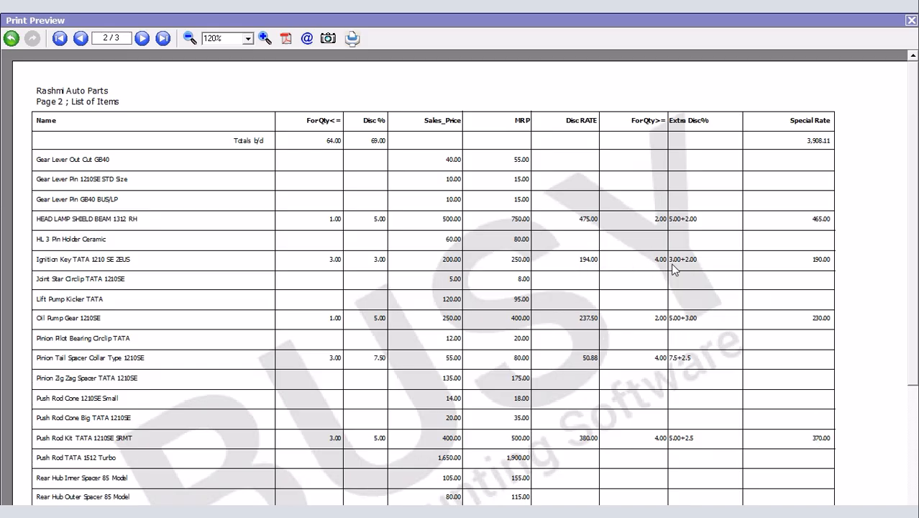
pyautogui.click(81, 38)
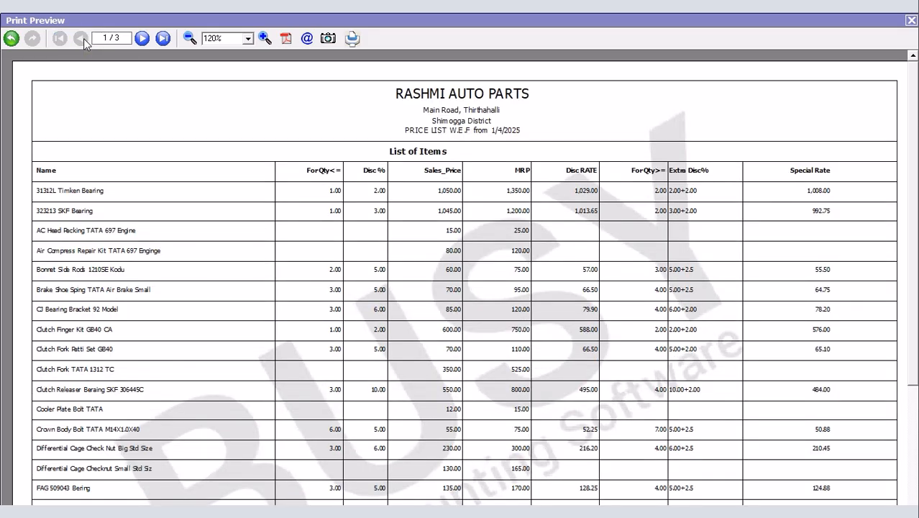
# Step: Close the print preview and print dialogs, then select the Tail Pinion ZigZag Spacer TATA 1210SE row
pyautogui.click(911, 20)
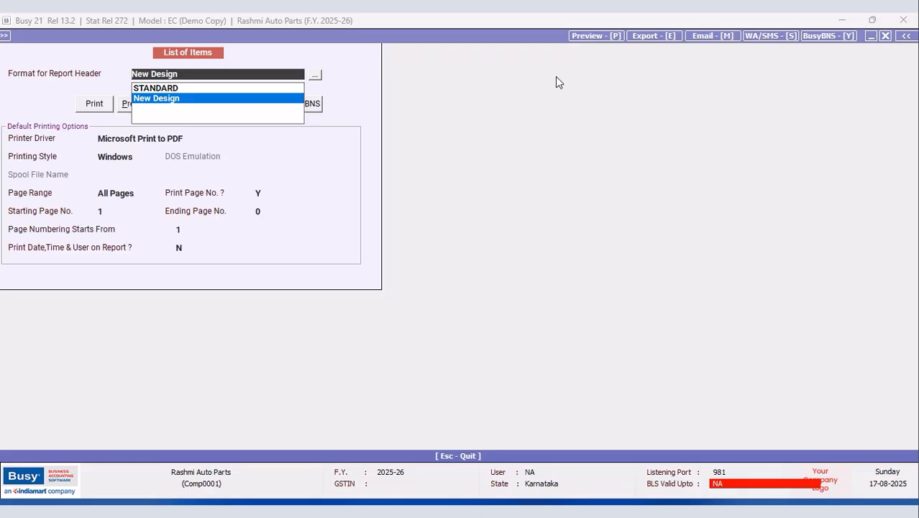
pyautogui.click(883, 36)
pyautogui.click(515, 366)
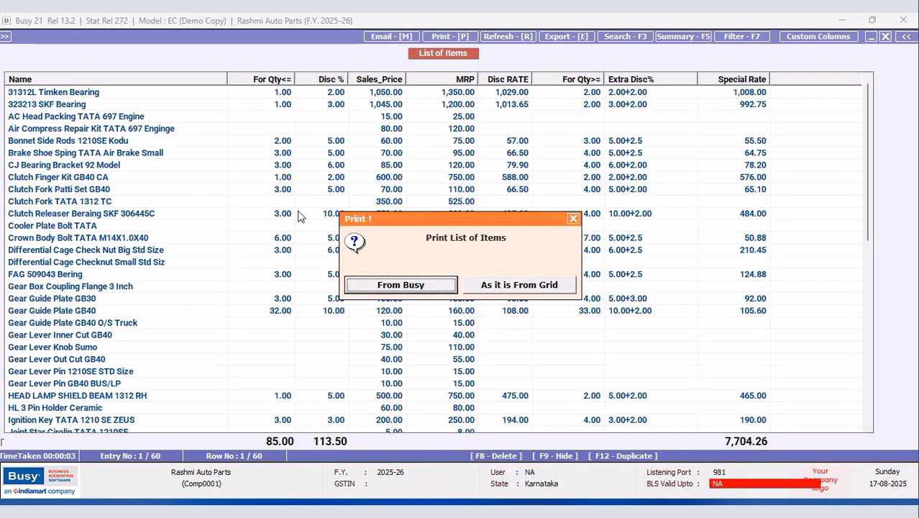
pyautogui.click(573, 218)
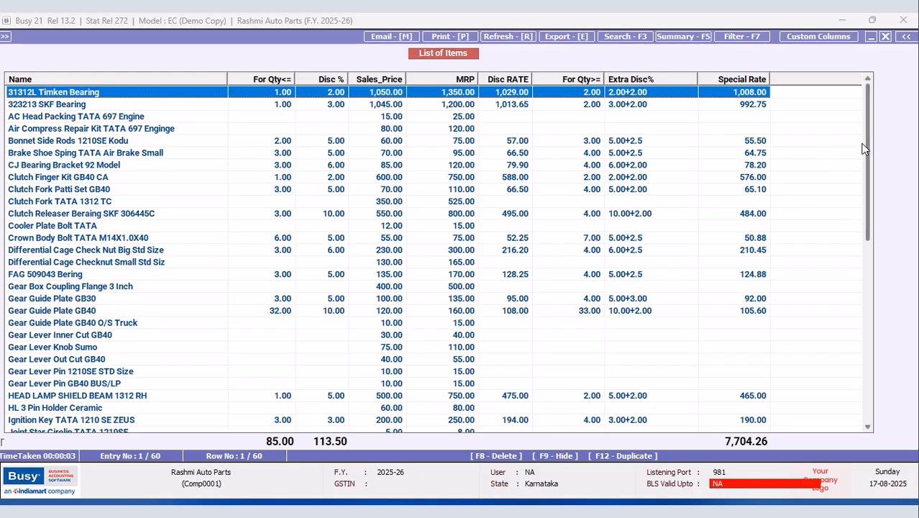
pyautogui.moveTo(869, 144); pyautogui.dragTo(851, 373)
pyautogui.click(179, 372)
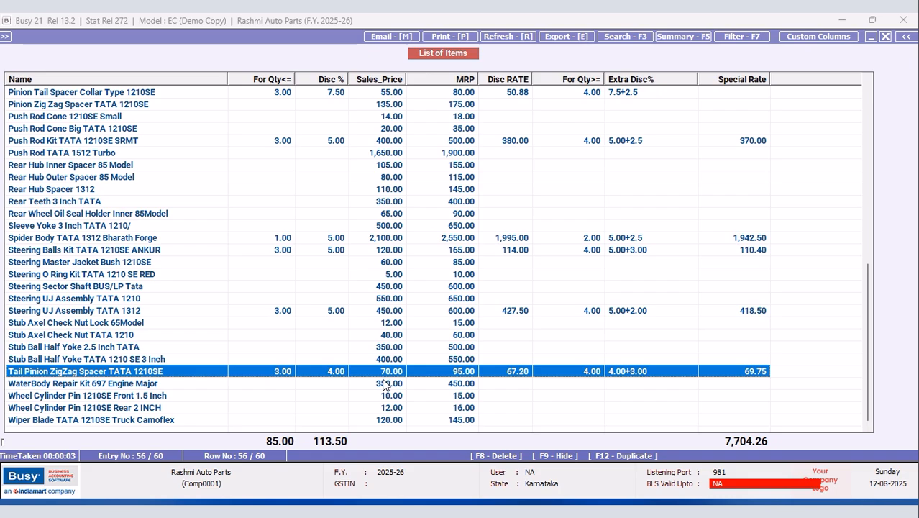
# Step: Close the item list report along with its format, Report Option and output prompts
pyautogui.click(885, 37)
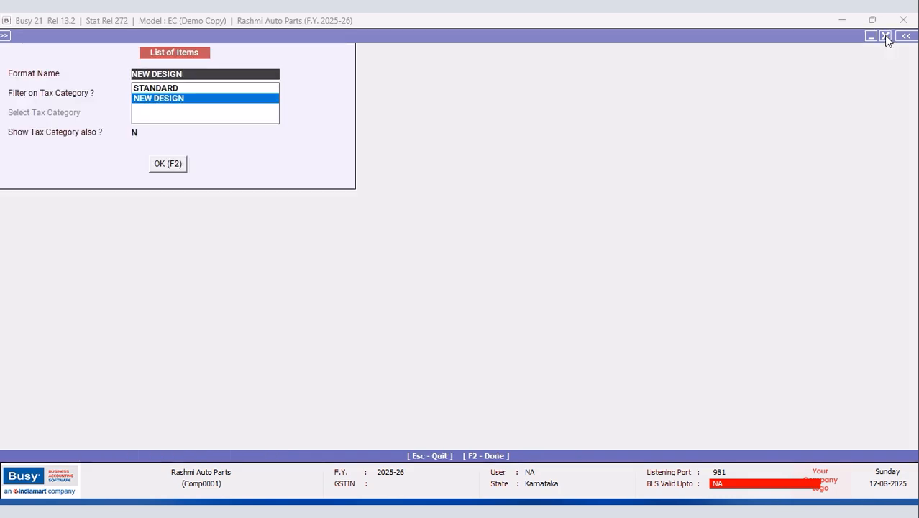
pyautogui.click(886, 36)
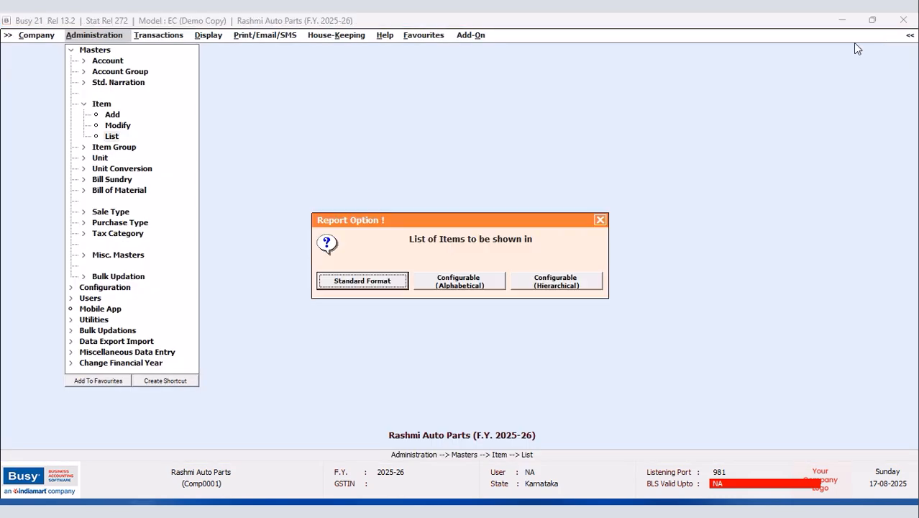
pyautogui.click(597, 222)
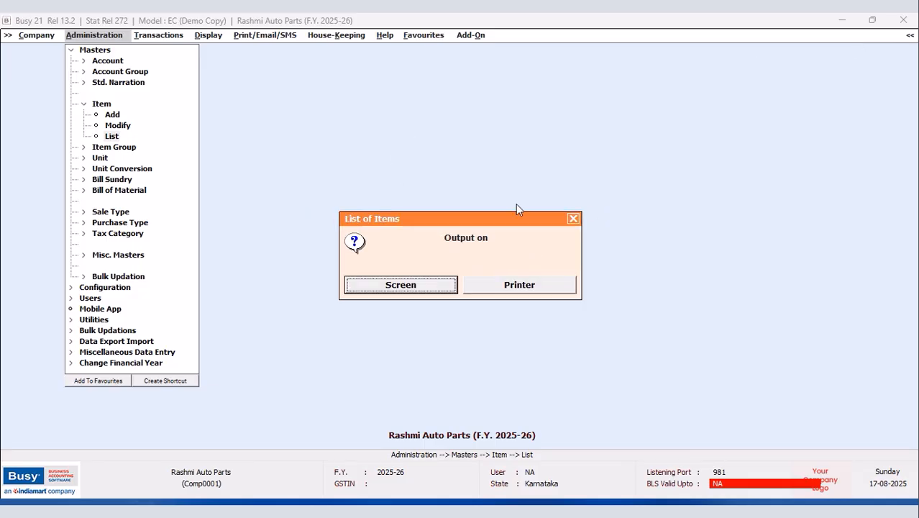
pyautogui.click(573, 219)
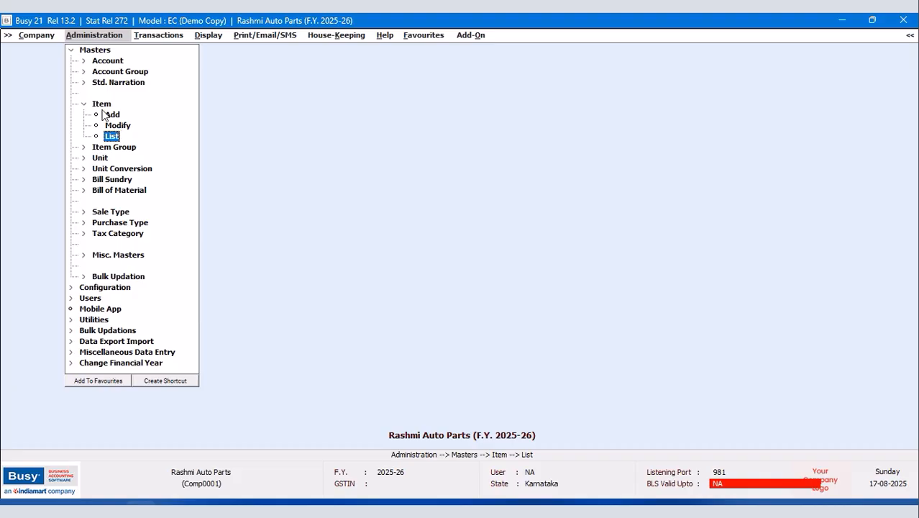
# Step: Load the sales quantity-discount slabs for Tail Pinion ZigZag Spacer TATA 1210SE
pyautogui.click(72, 51)
pyautogui.click(92, 62)
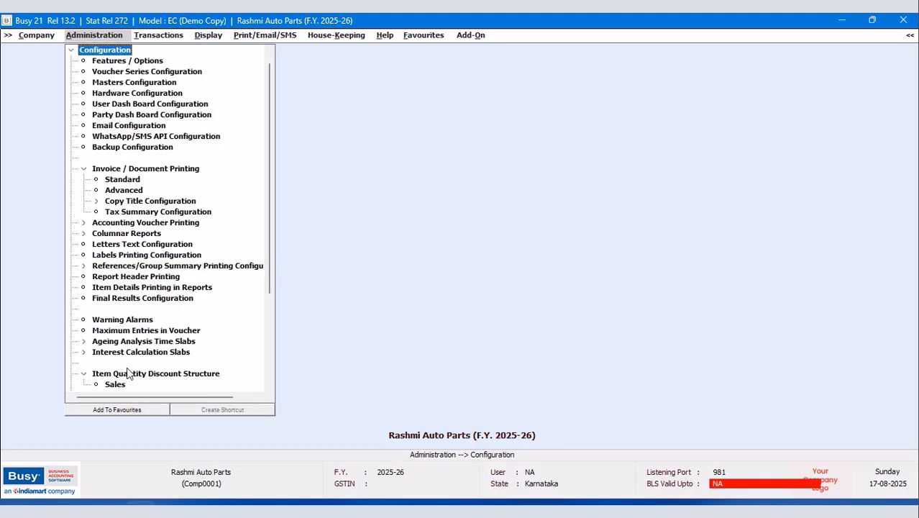
pyautogui.doubleClick(113, 386)
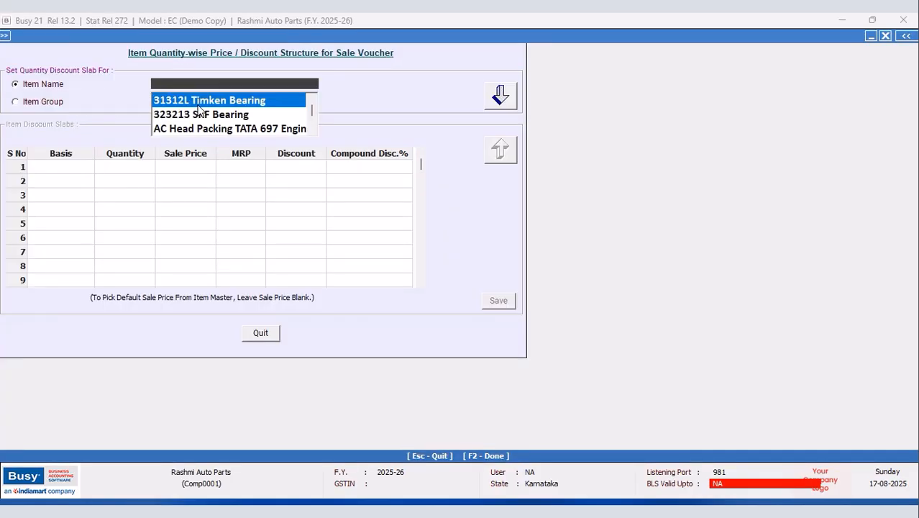
pyautogui.write('ta')
pyautogui.press('Return')
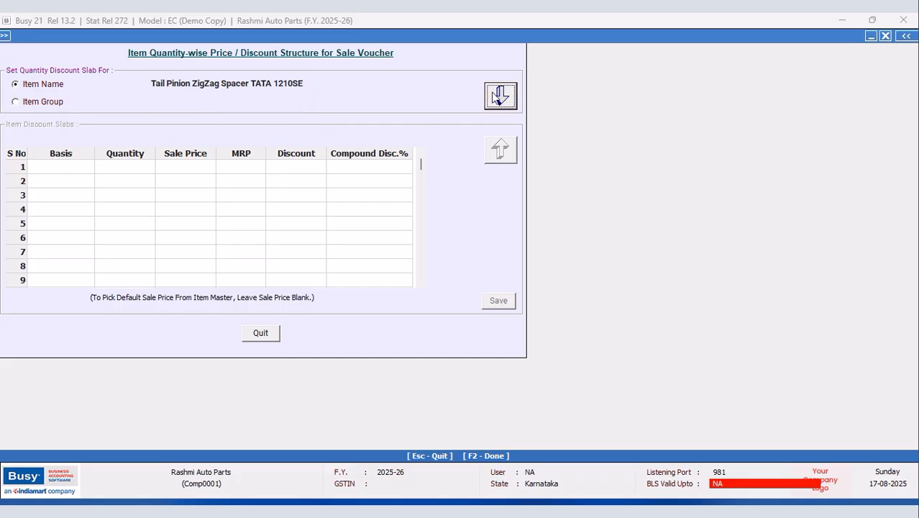
pyautogui.click(498, 97)
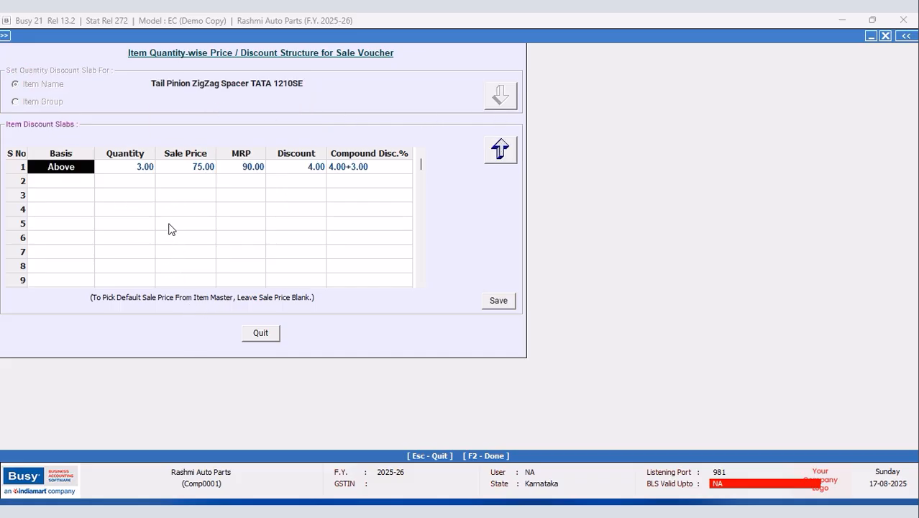
# Step: Delete the Above 3.00 slab (4.00+3.00) with Ctrl+D, save, and close the window
pyautogui.click(252, 173)
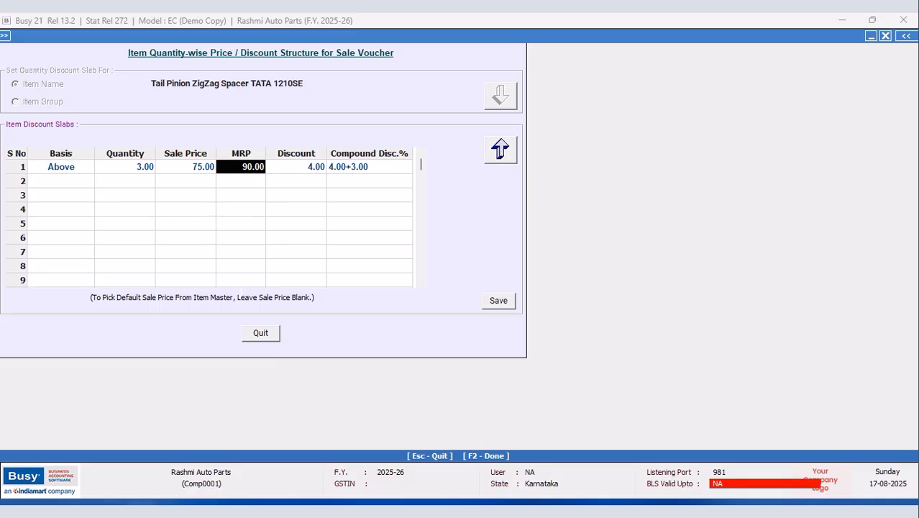
pyautogui.click(43, 170)
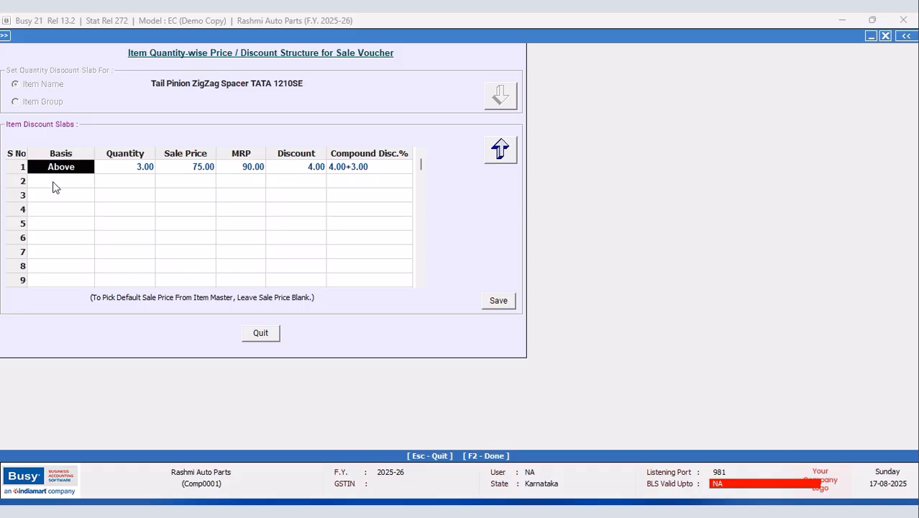
pyautogui.hotkey('ctrl', 'd')
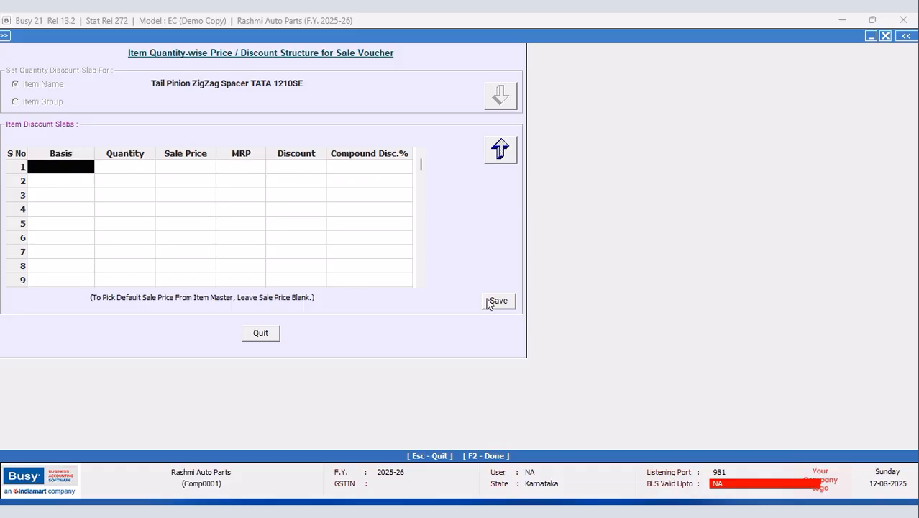
pyautogui.click(487, 302)
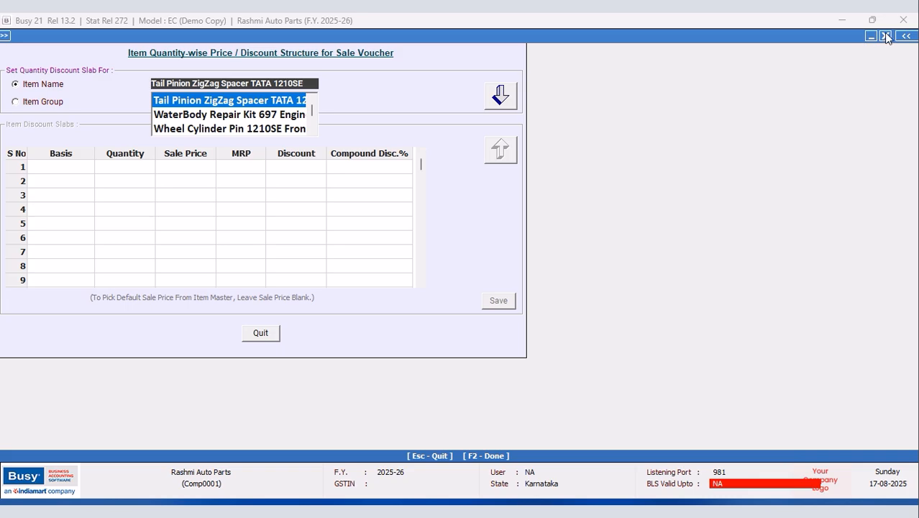
pyautogui.click(886, 36)
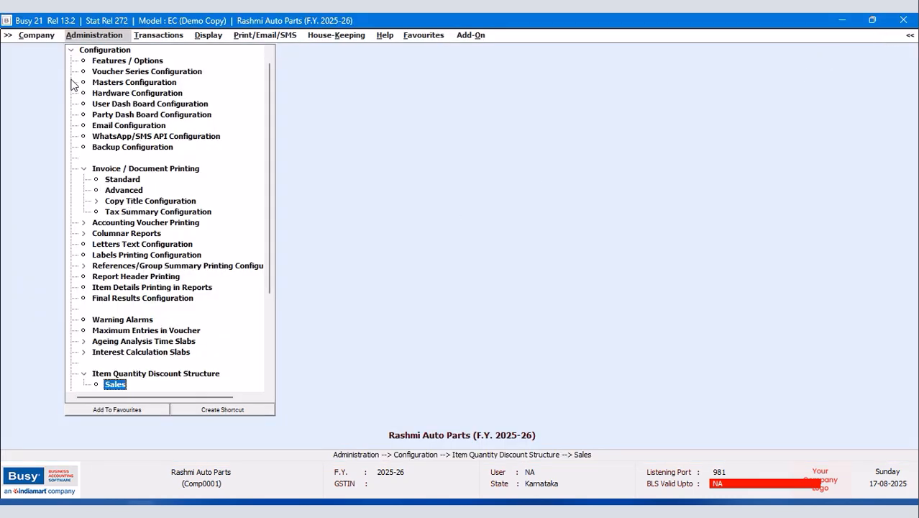
# Step: Reopen the List of Items for all items in the NEW DESIGN standard format
pyautogui.click(71, 51)
pyautogui.doubleClick(90, 50)
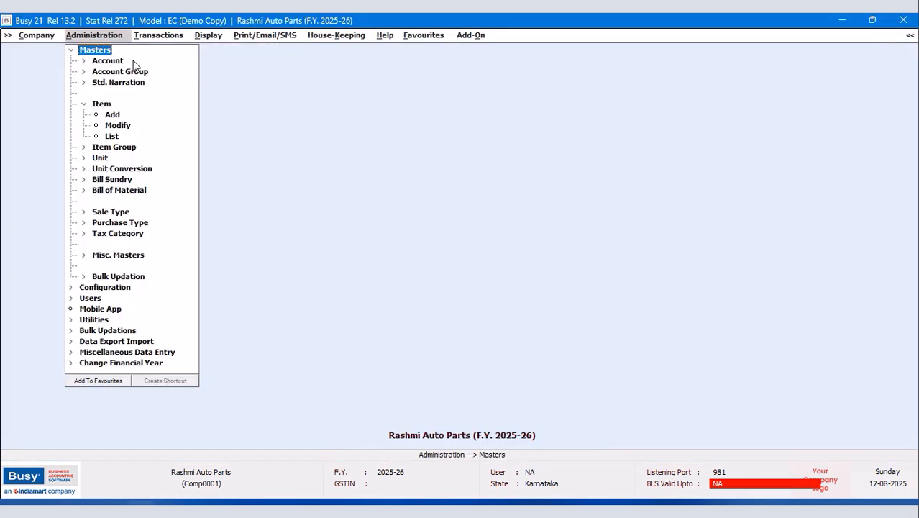
pyautogui.doubleClick(113, 137)
pyautogui.click(417, 286)
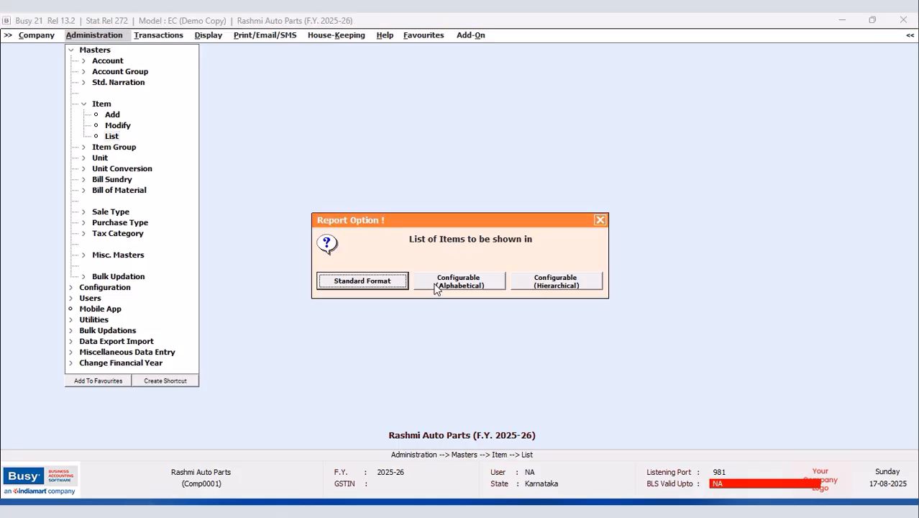
pyautogui.click(394, 288)
pyautogui.click(392, 287)
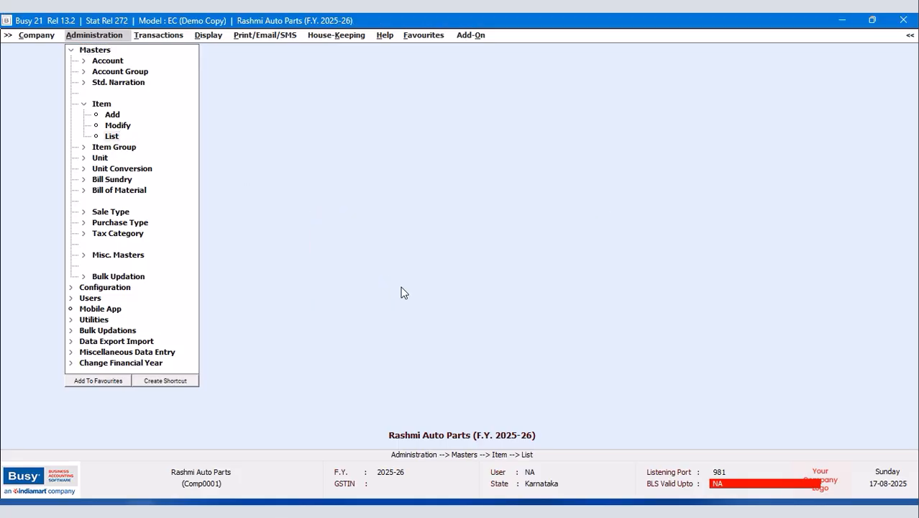
pyautogui.click(171, 102)
pyautogui.click(173, 165)
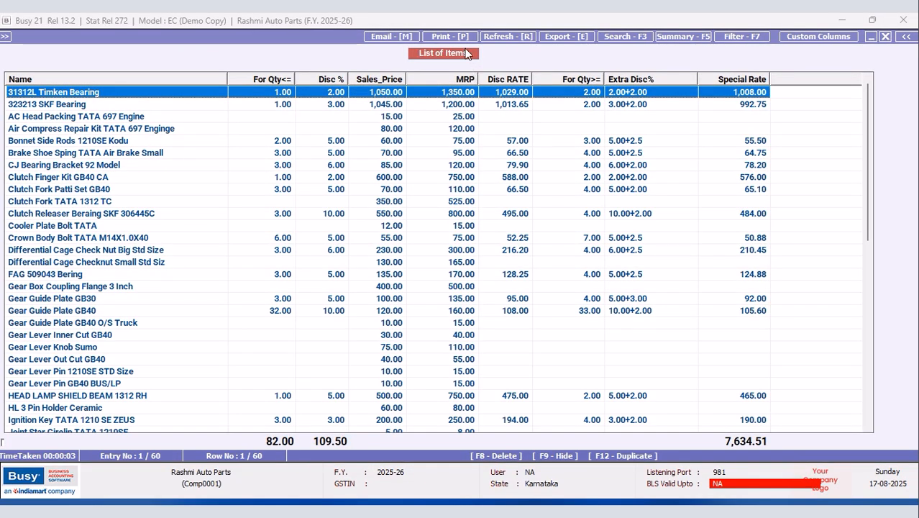
# Step: Preview the grid printout with the New Design header and zoom to 110%
pyautogui.click(453, 36)
pyautogui.click(517, 289)
pyautogui.click(471, 366)
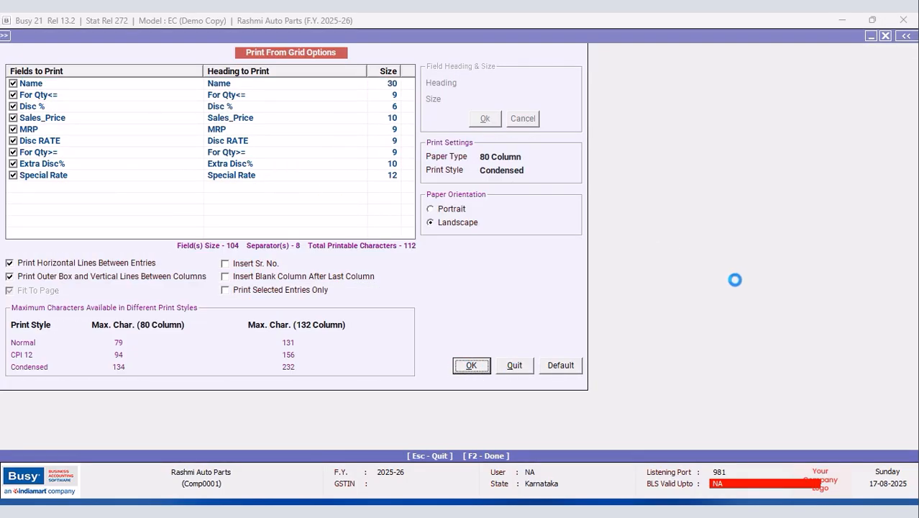
pyautogui.press('Return')
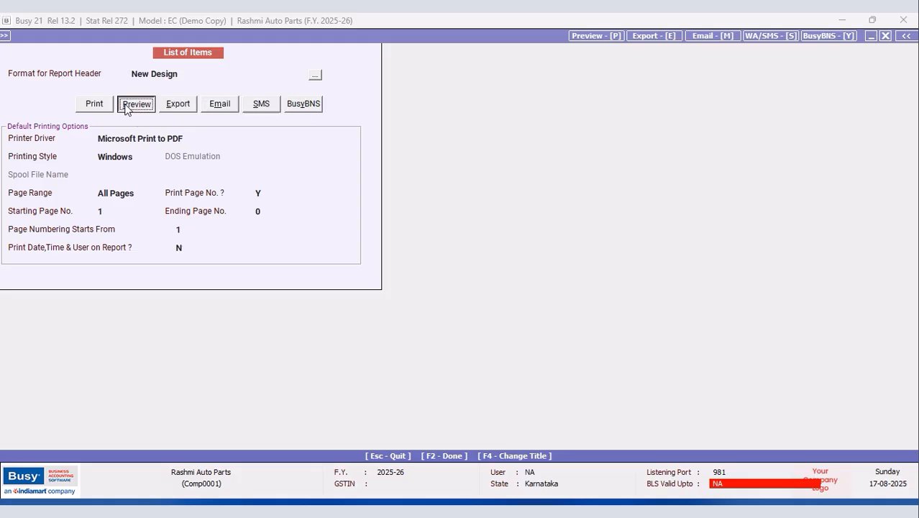
pyautogui.press('Return')
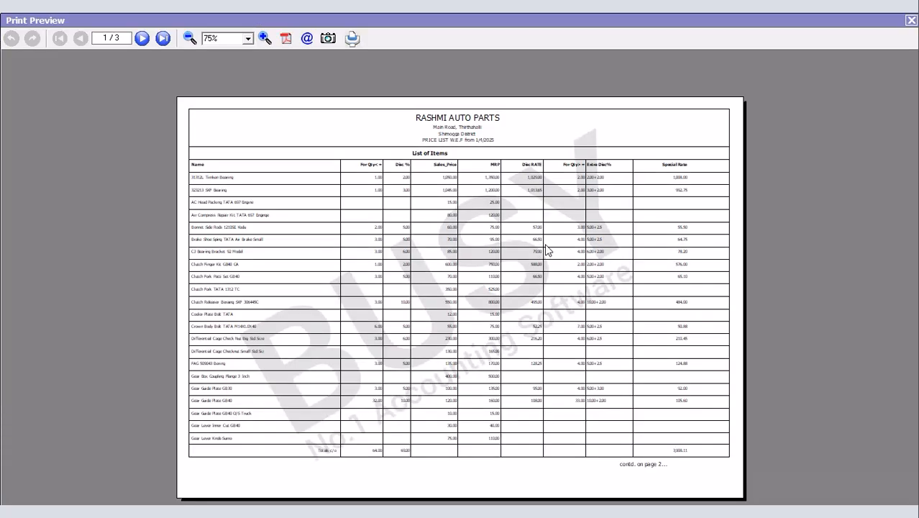
pyautogui.click(264, 39)
pyautogui.click(264, 38)
pyautogui.click(265, 38)
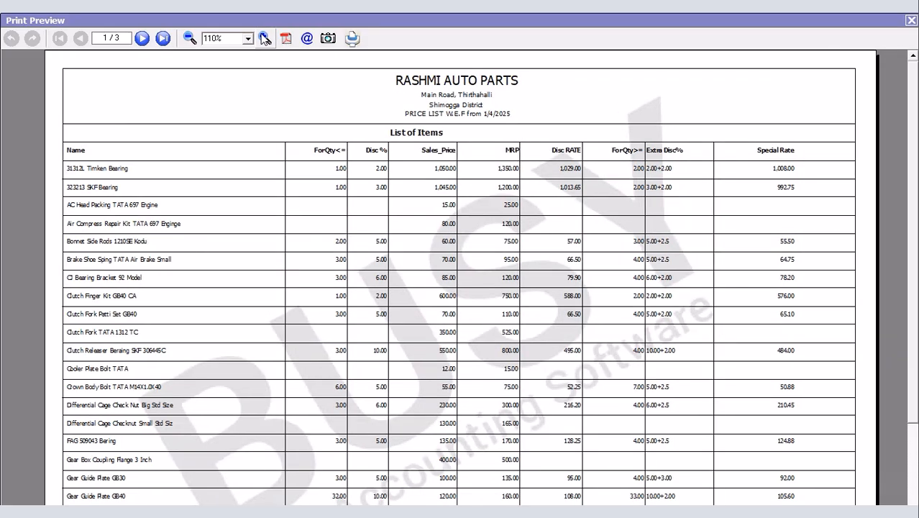
pyautogui.scroll(-3, 908, 137)
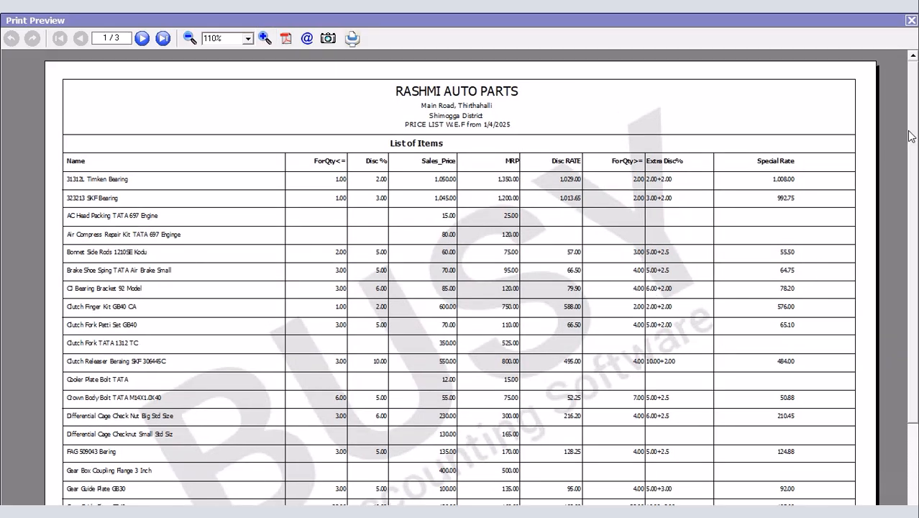